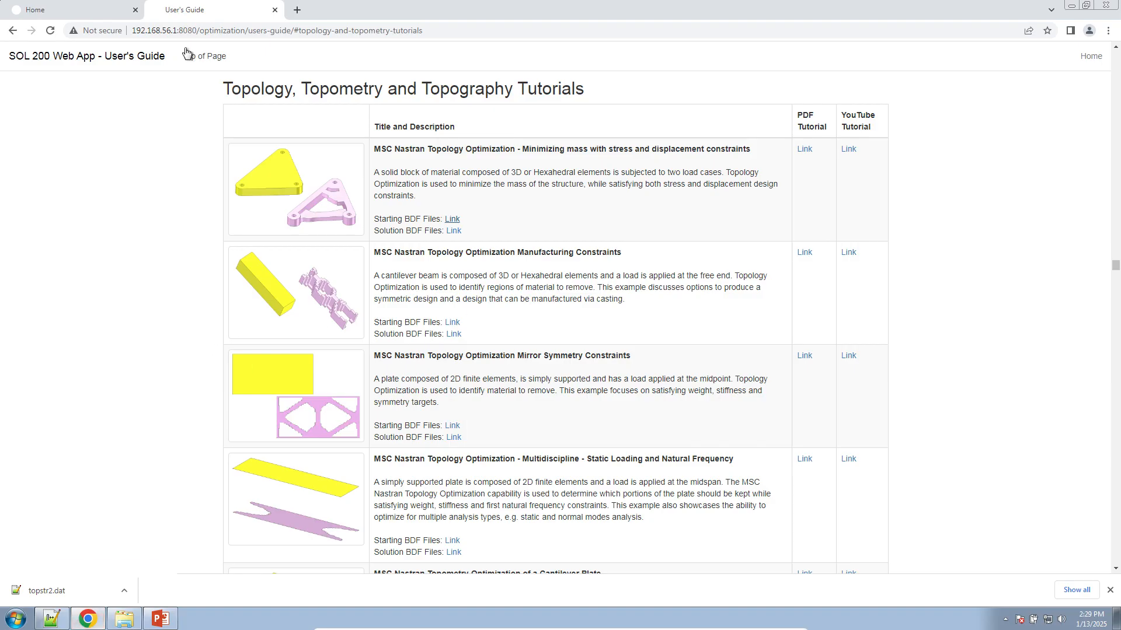
- Switch to PowerPoint and review the BDF preparation items on the Procedure slide
left_click(125, 618)
left_click(160, 619)
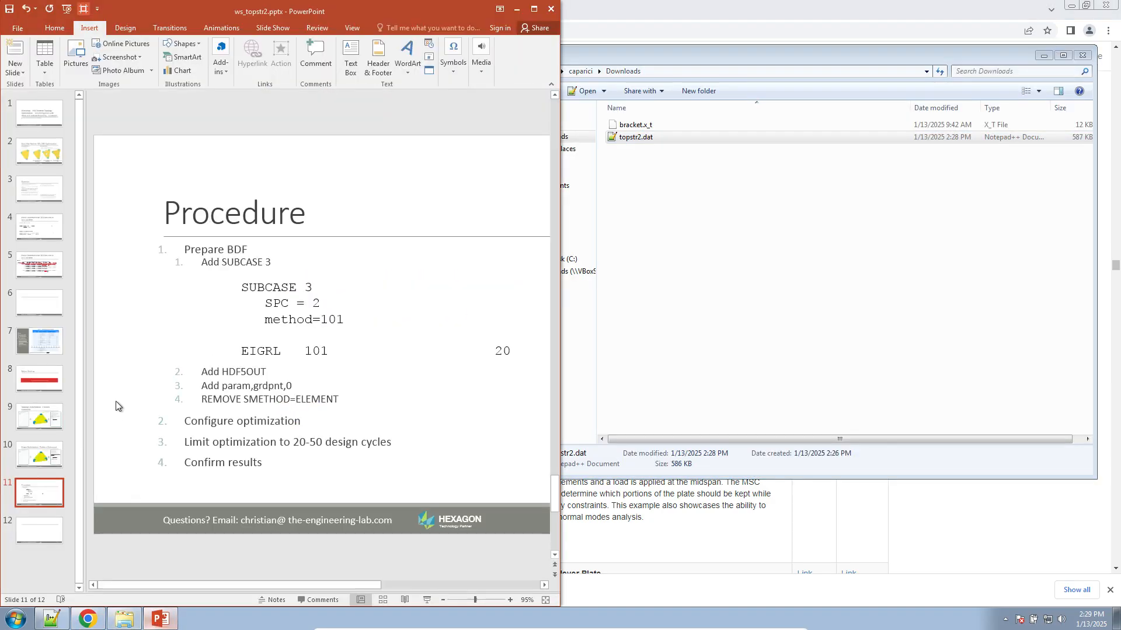
left_click(257, 356)
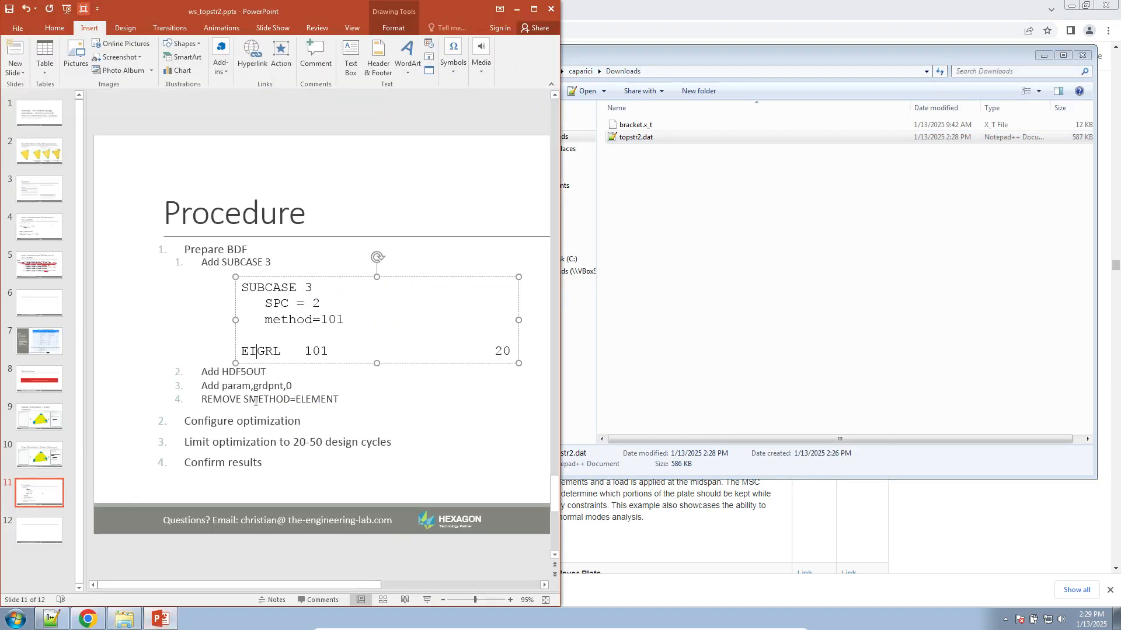
- Switch to Notepad++ and comment out the SMETHOD=ELEMENT line in topstr2.dat with a $
left_click(53, 618)
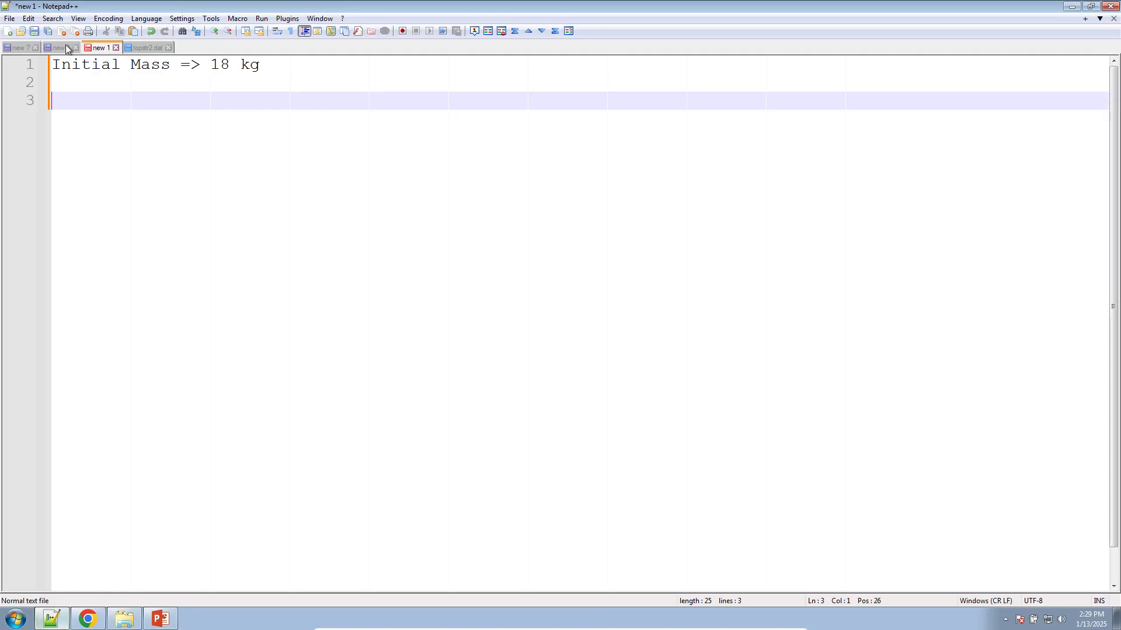
left_click(147, 47)
scroll(82, 262, "up", 4)
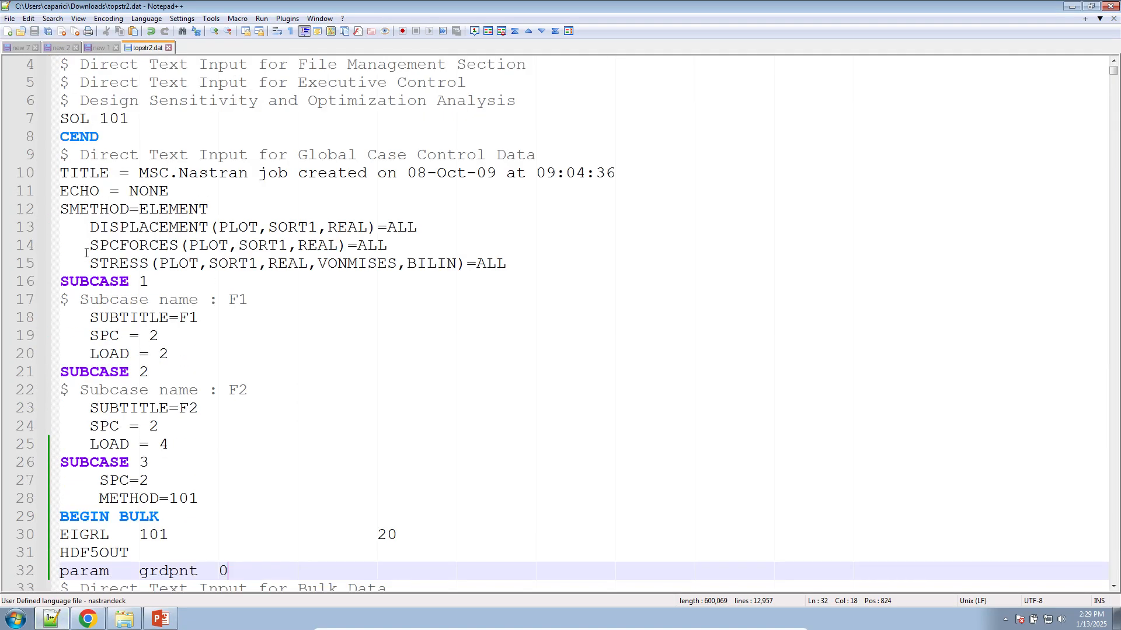
left_click(68, 208)
left_click(62, 216)
type("$")
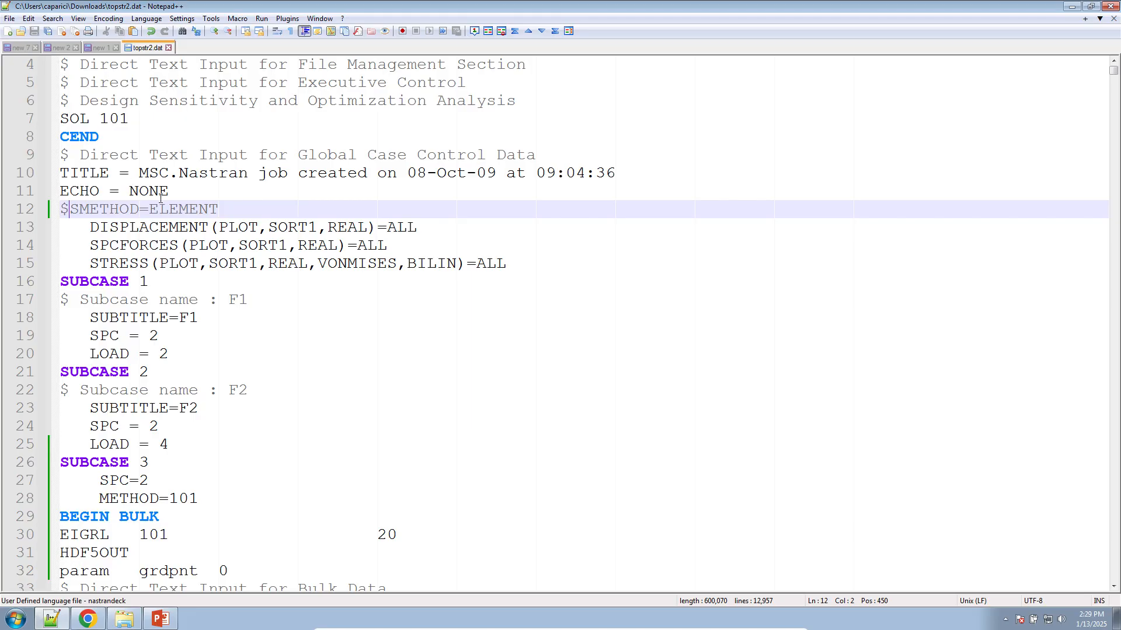
- Delete the commented-out $SMETHOD=ELEMENT line entirely and save topstr2.dat
triple_click(127, 212)
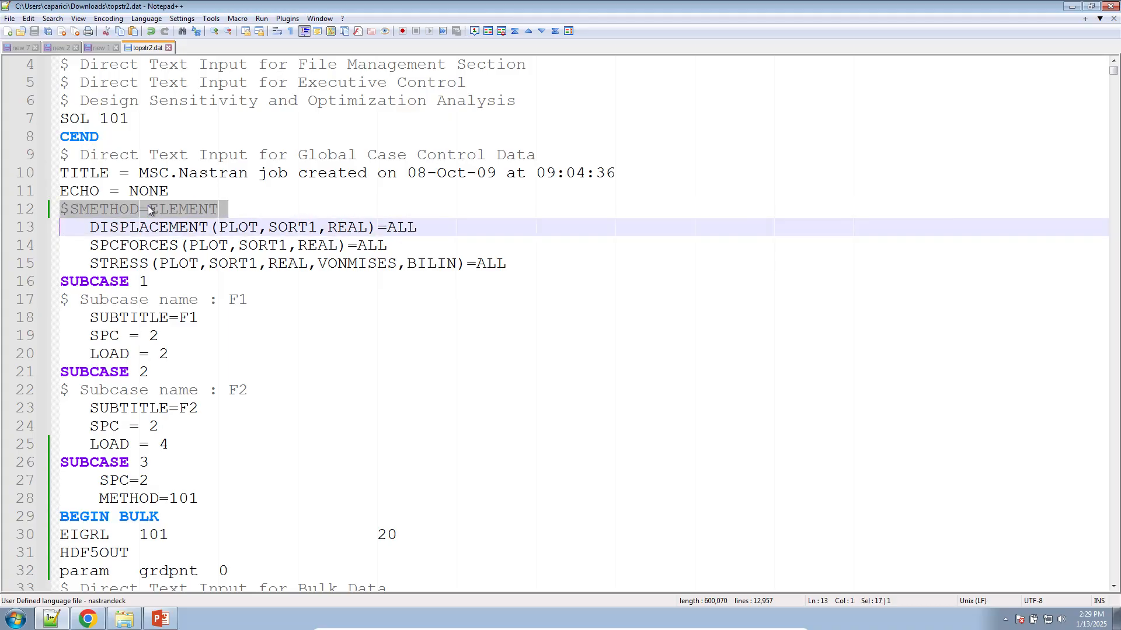
right_click(125, 202)
left_click(142, 210)
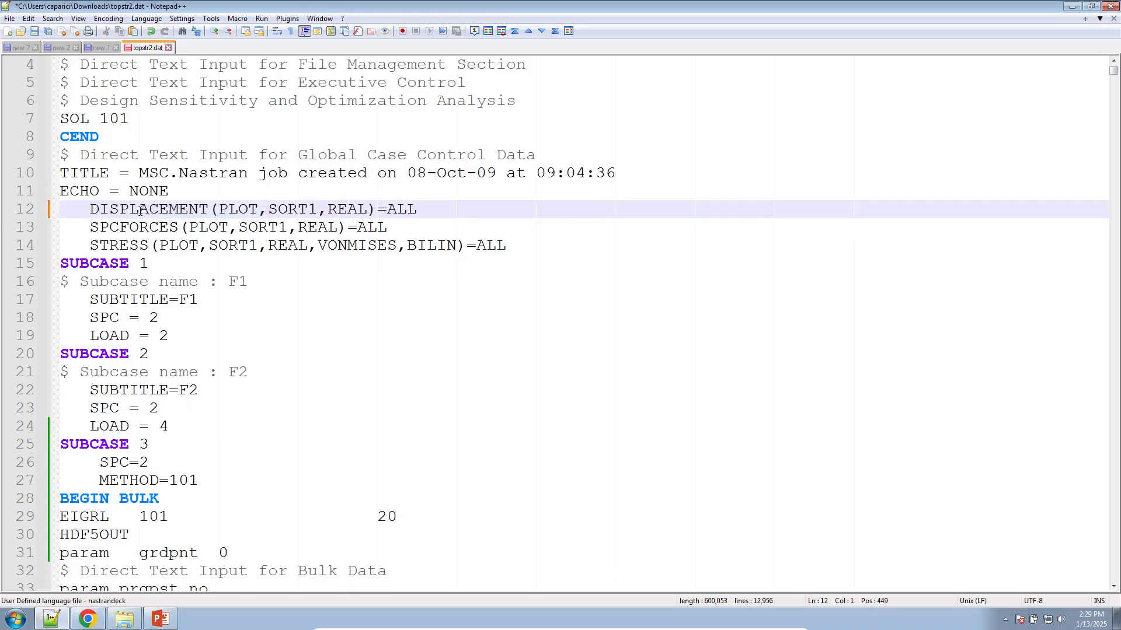
key("ctrl+s")
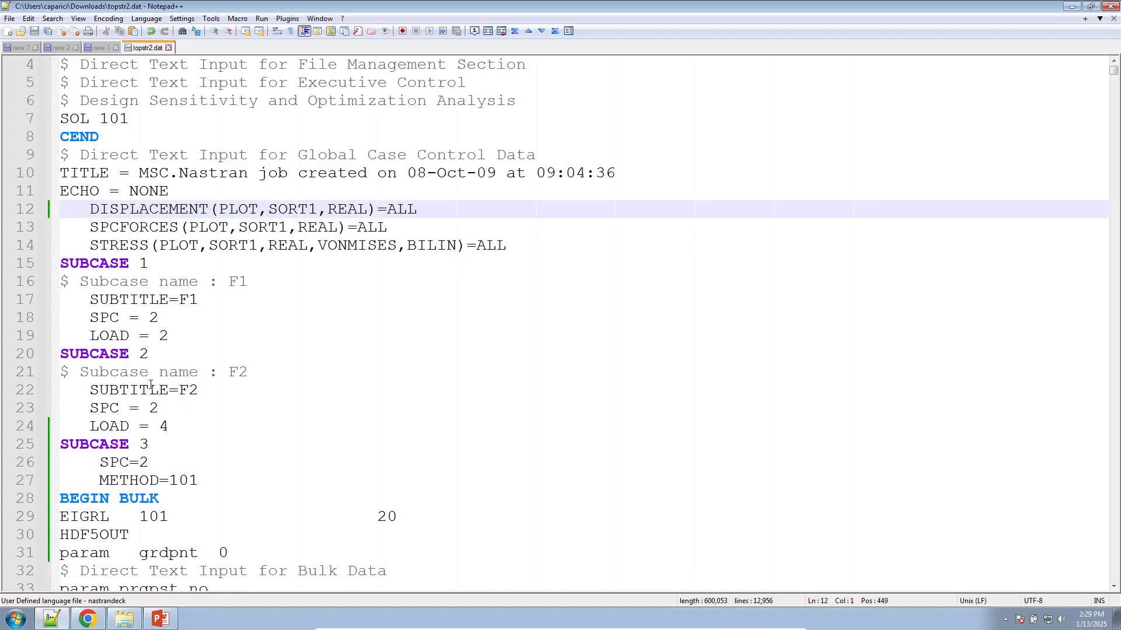
- Compare the edited topstr2.dat with the Procedure slide in PowerPoint, ending back in Notepad++
scroll(149, 452, "down", 1)
left_click(124, 619)
left_click(161, 619)
left_click(52, 618)
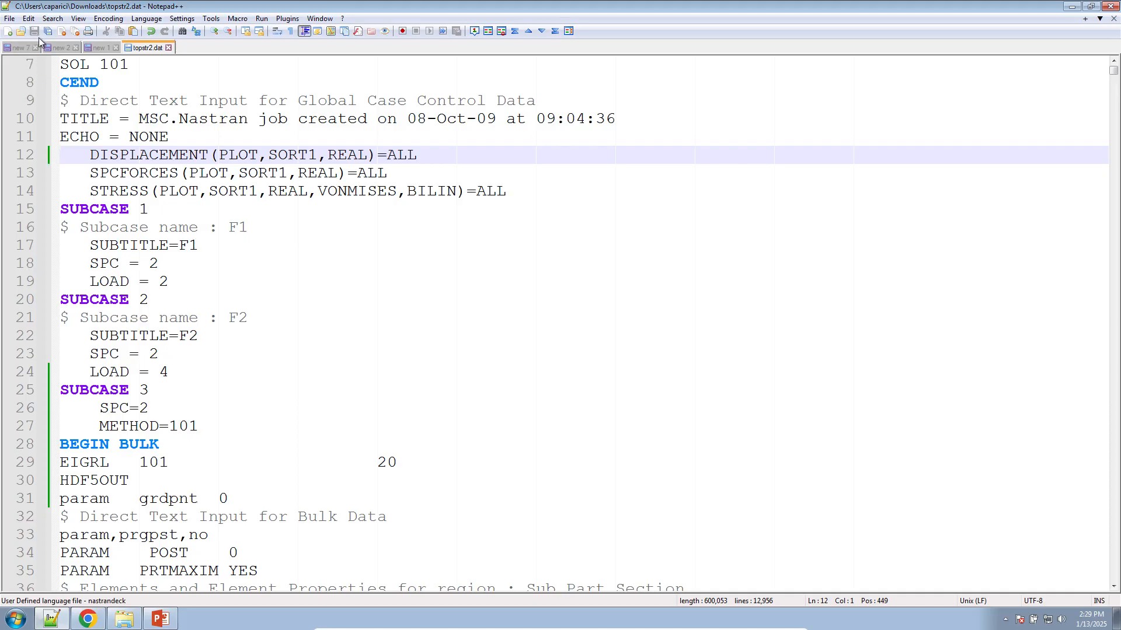
- Switch to Chrome, open the Optimization web app from the Home page and upload topstr2.dat from Downloads
left_click(88, 619)
left_click(70, 9)
left_click(228, 354)
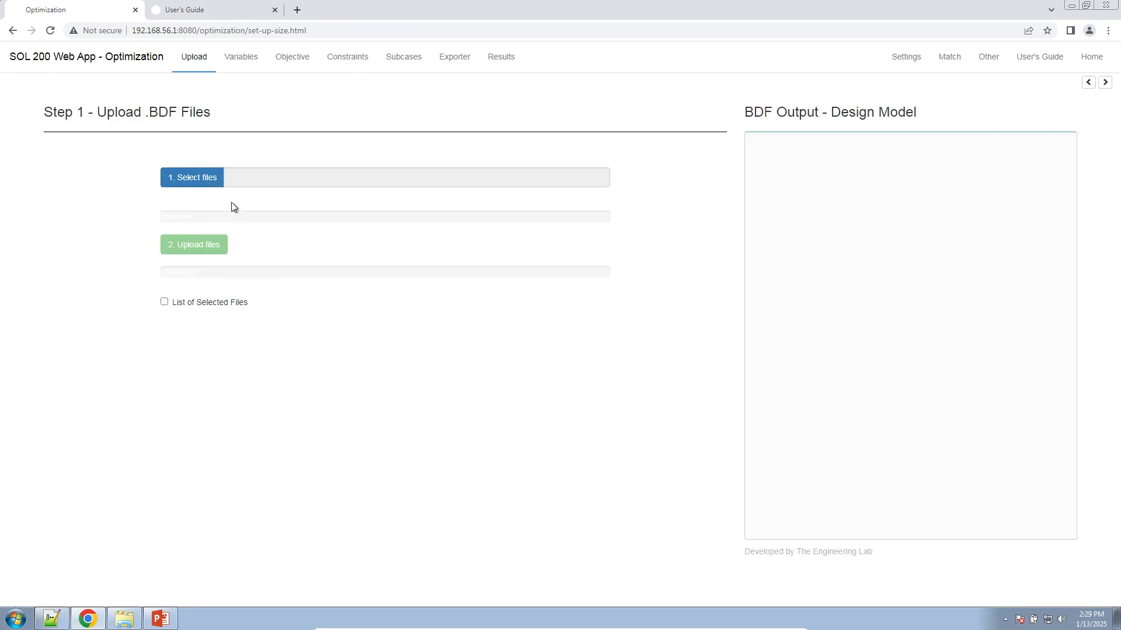
left_click(187, 177)
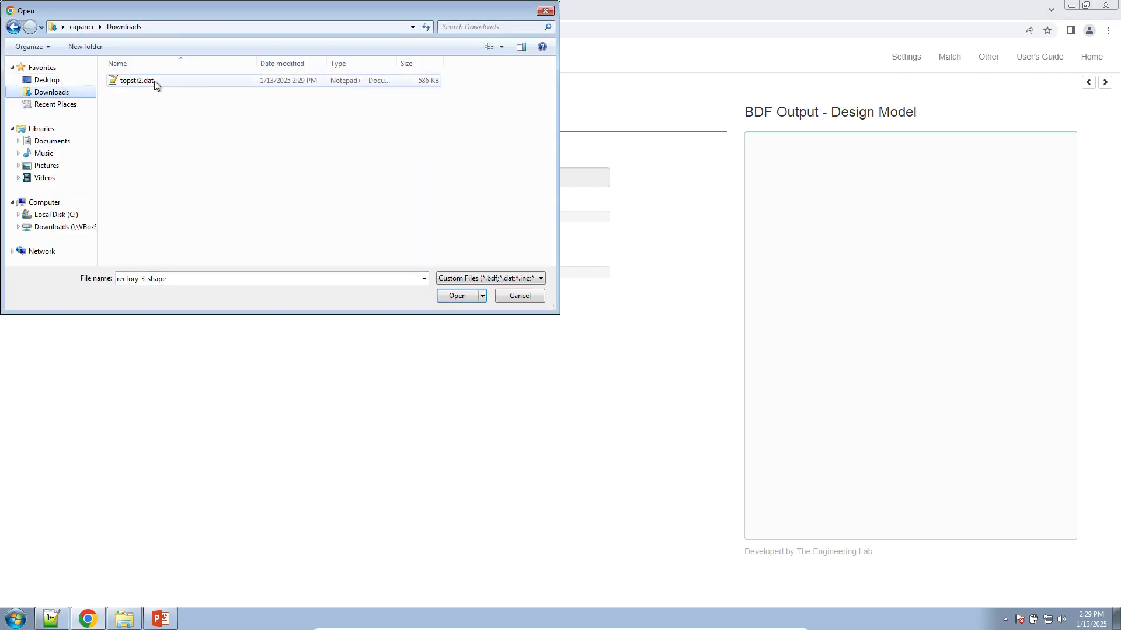
double_click(154, 80)
left_click(210, 246)
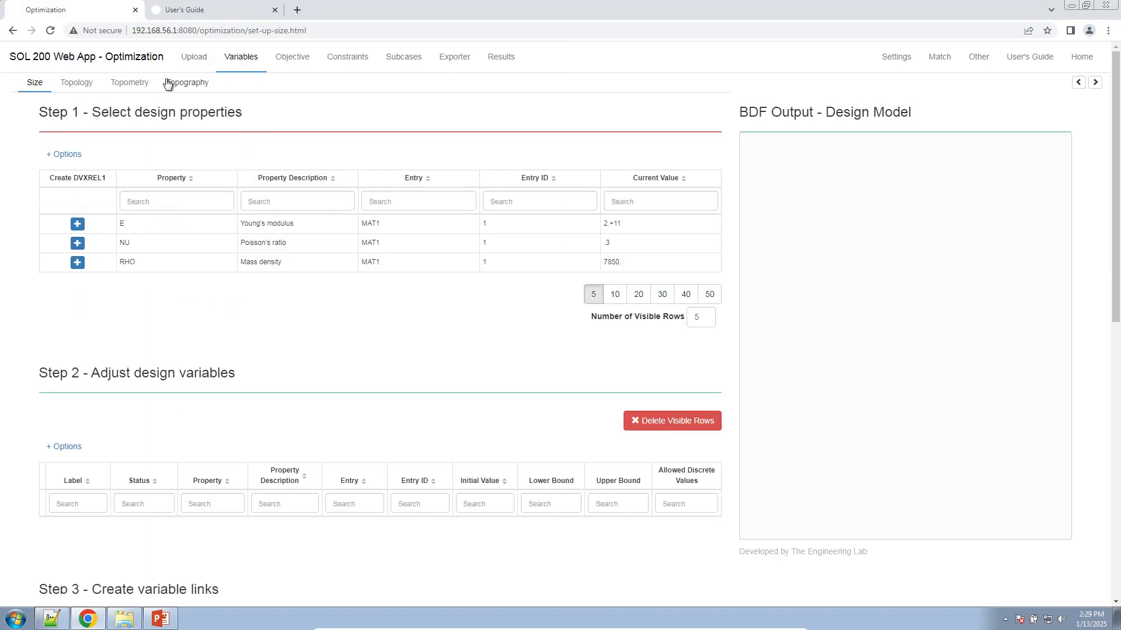
- Create a topology design region (TOPVAR) for PSOLID 1 and display the Stress Limit Column
left_click(79, 84)
left_click(123, 225)
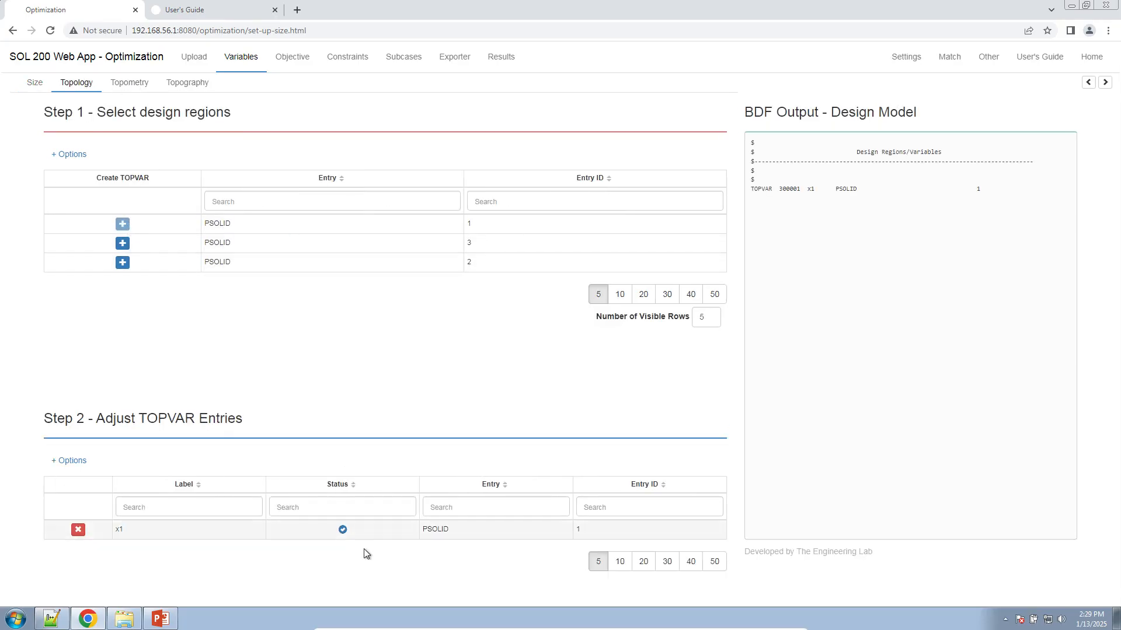
left_click(83, 462)
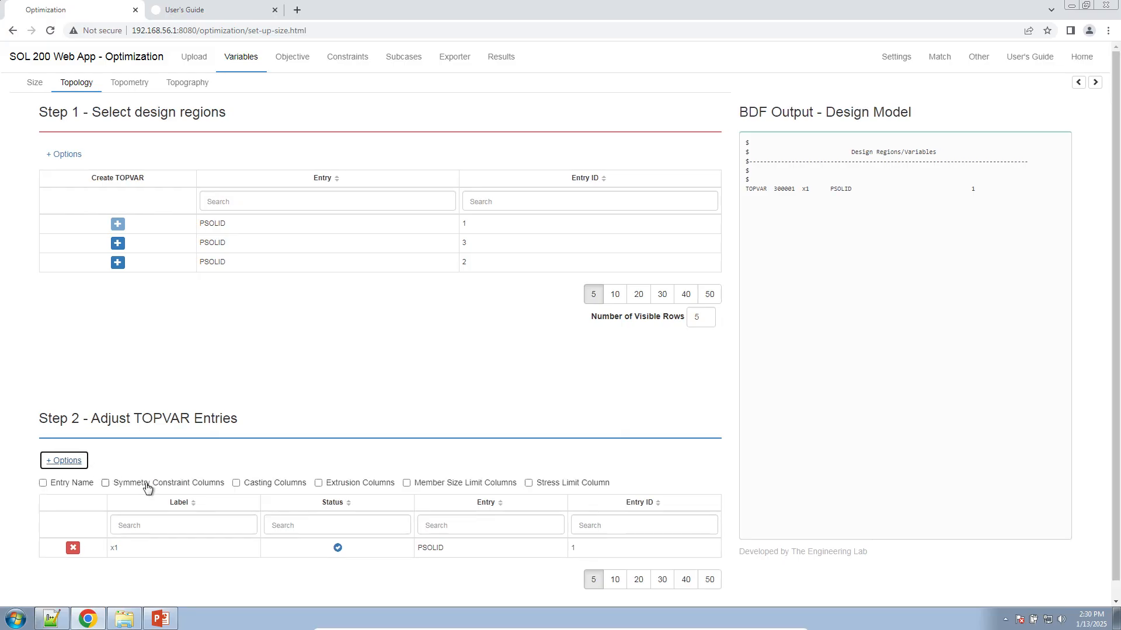
left_click(547, 483)
scroll(552, 528, "down", 1)
- Set the upper allowed von Mises stress limit of TOPVAR x1 to 200.E6
left_click(642, 527)
type("200.E66")
key("Tab")
key("shift+Tab")
key("End")
key("BackSpace")
key("Tab")
key("shift+Tab")
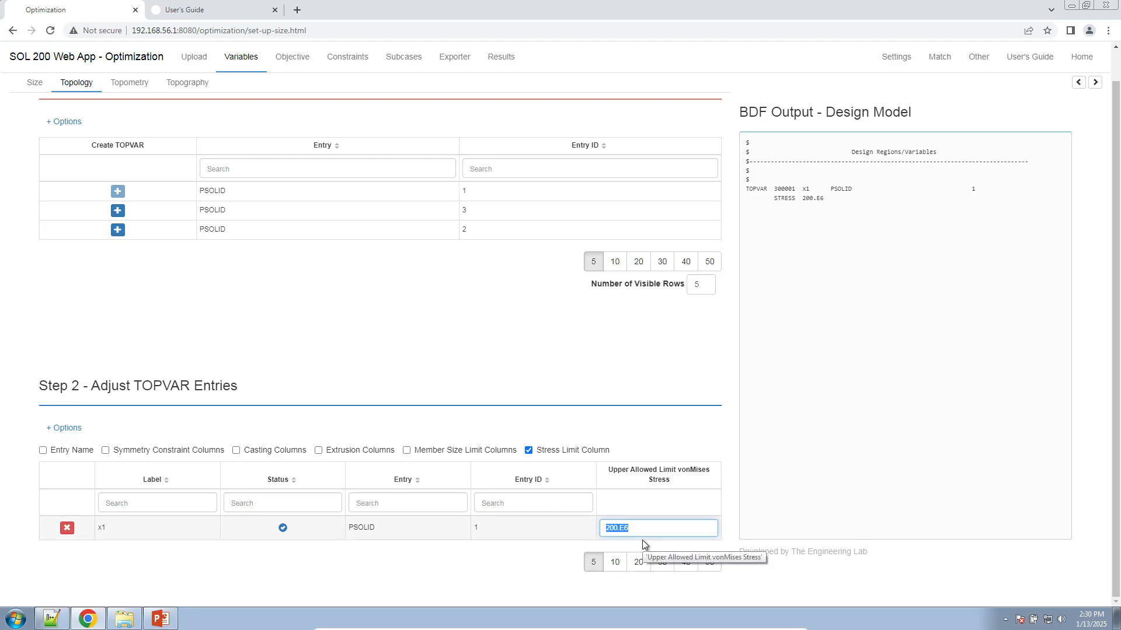
left_click_drag(631, 528, 528, 532)
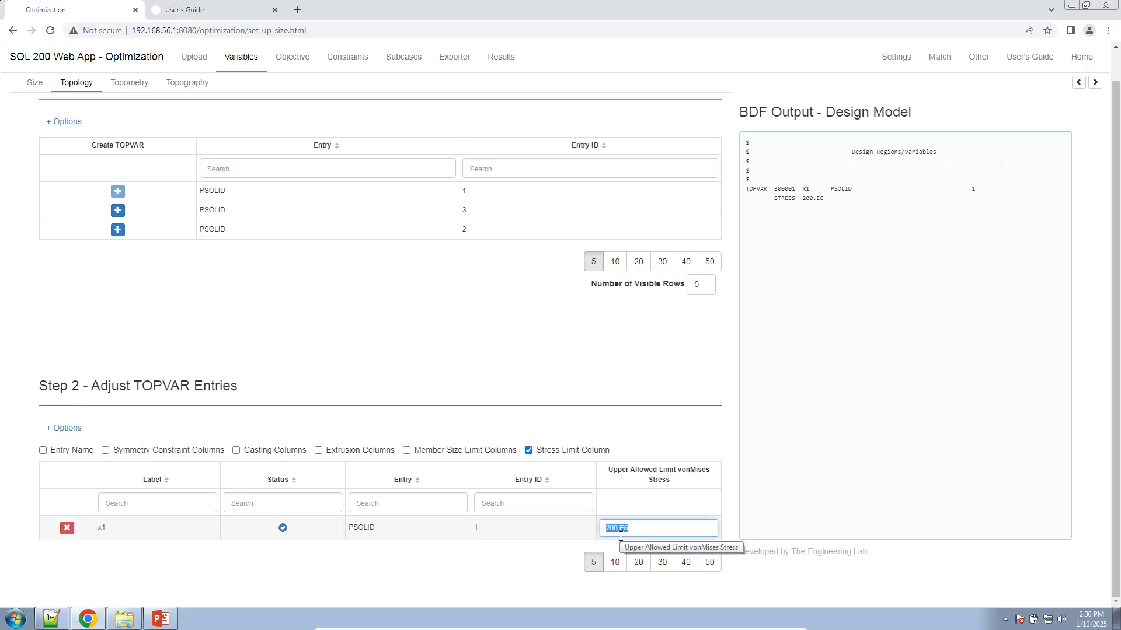
left_click(630, 388)
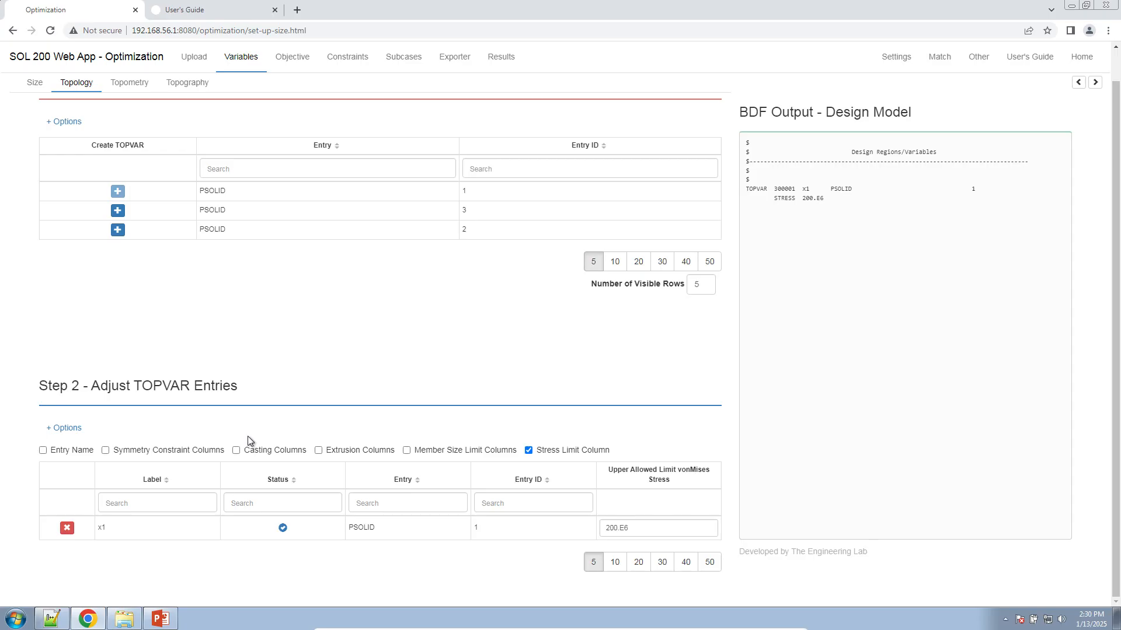
- Add Fractional Mass (FRMASS) as the SOL 101 design objective, set to MIN
left_click(292, 56)
left_click(448, 241)
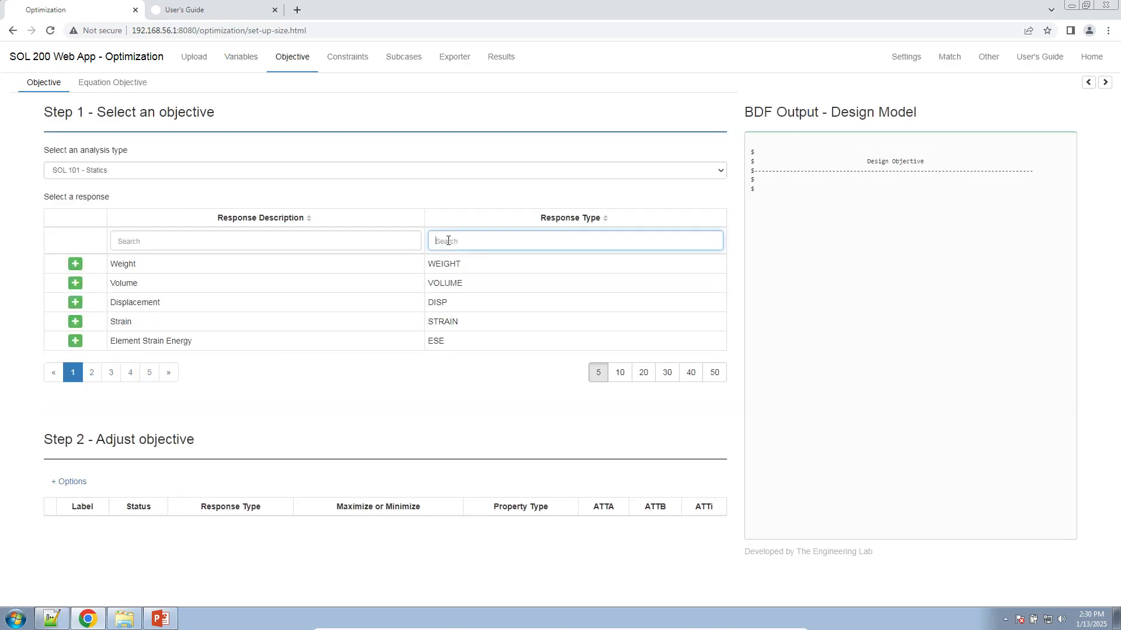
type("fr")
left_click(74, 264)
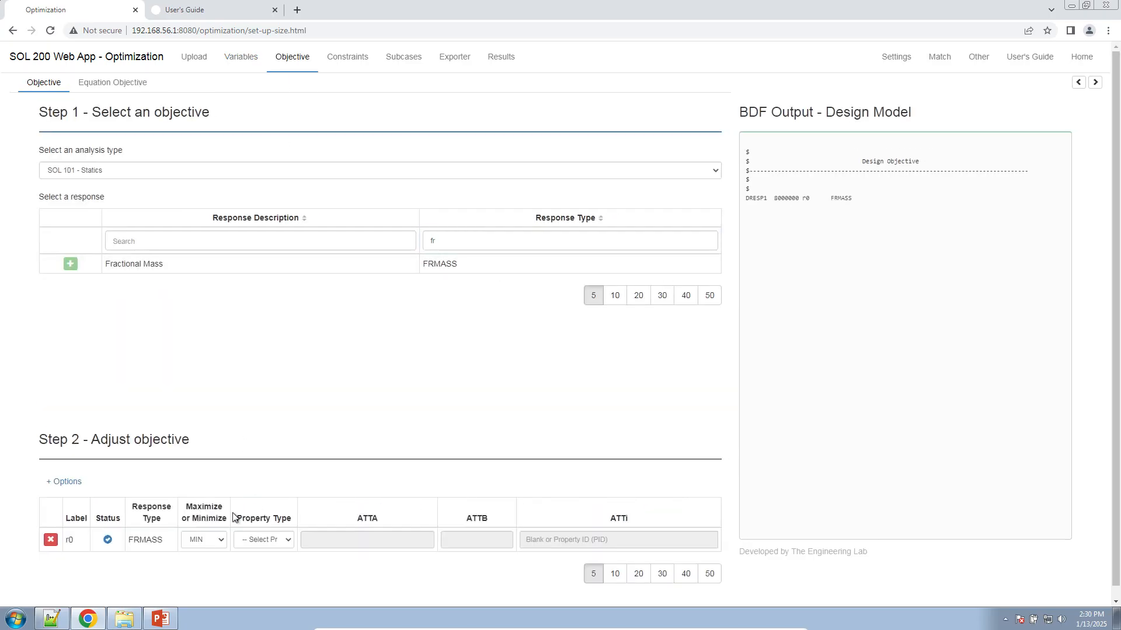
left_click(219, 540)
left_click(210, 555)
- Check the maximum number of design cycles (DESMAX) in the optimization settings and download the BDF files
left_click(895, 57)
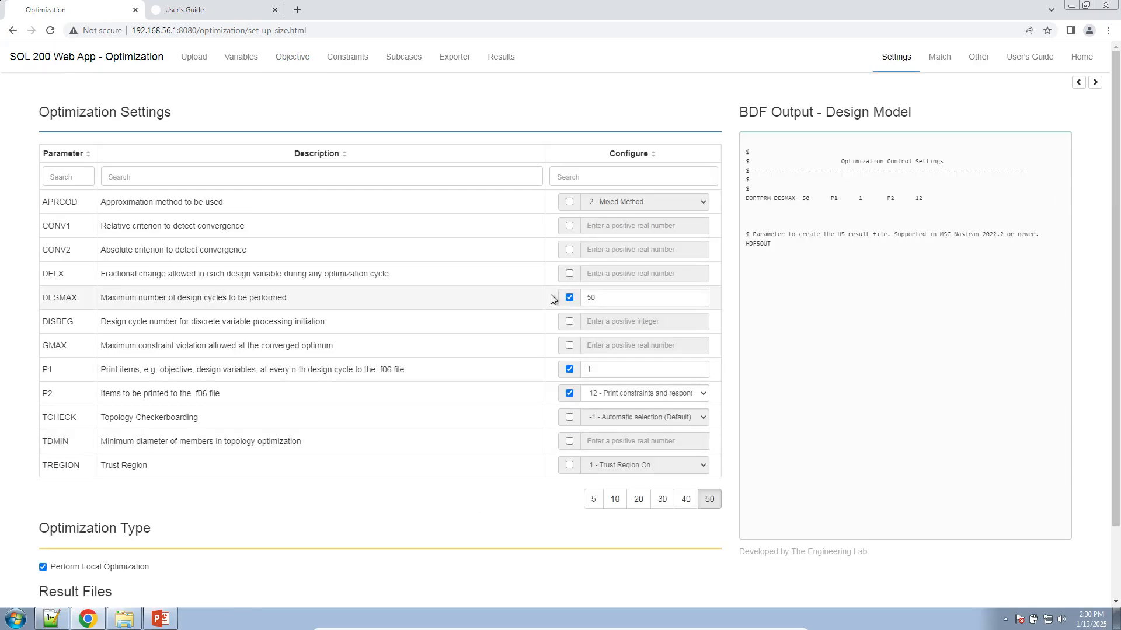
left_click(591, 297)
left_click(760, 363)
left_click(443, 60)
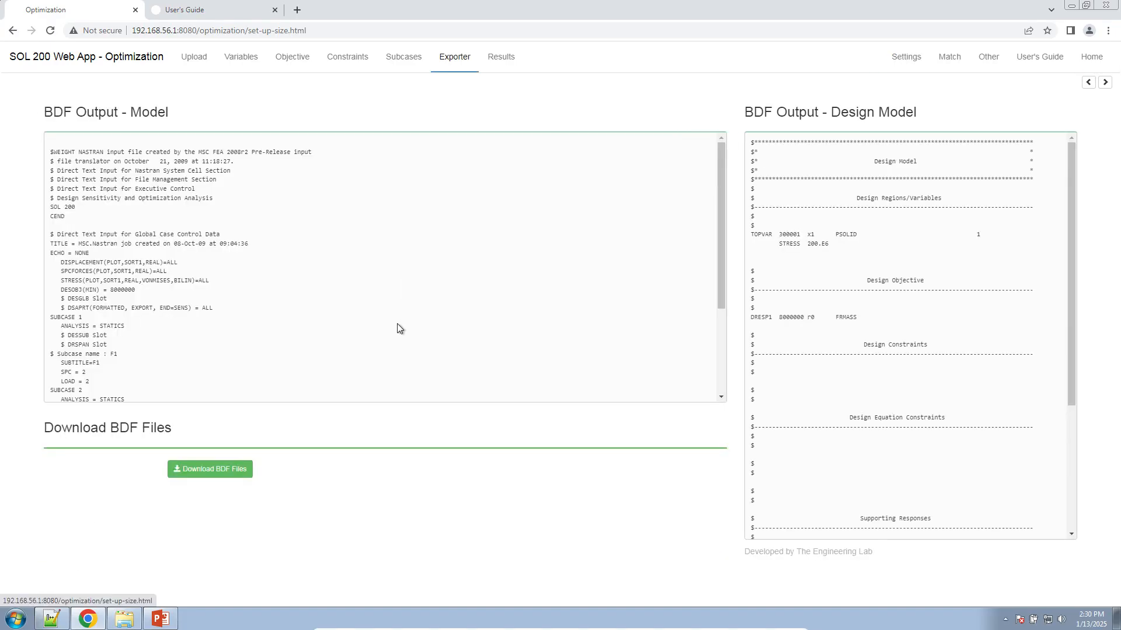
left_click(242, 471)
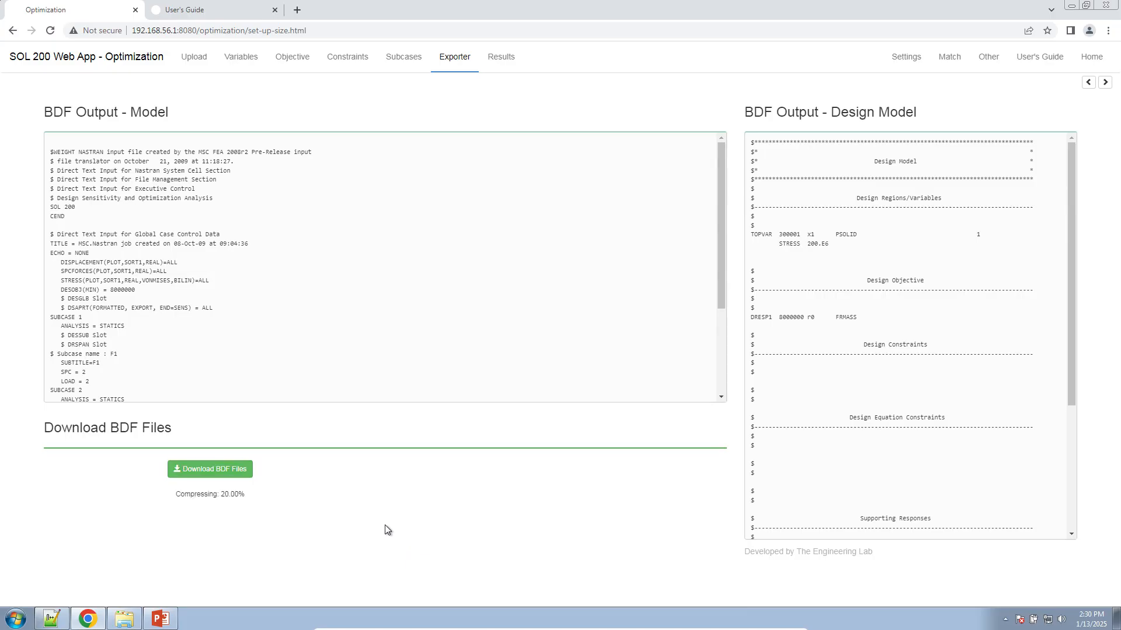
- Add a Frequency (FREQ) response constraint for the SOL 103 - Normal Modes analysis type
left_click(338, 58)
left_click(497, 247)
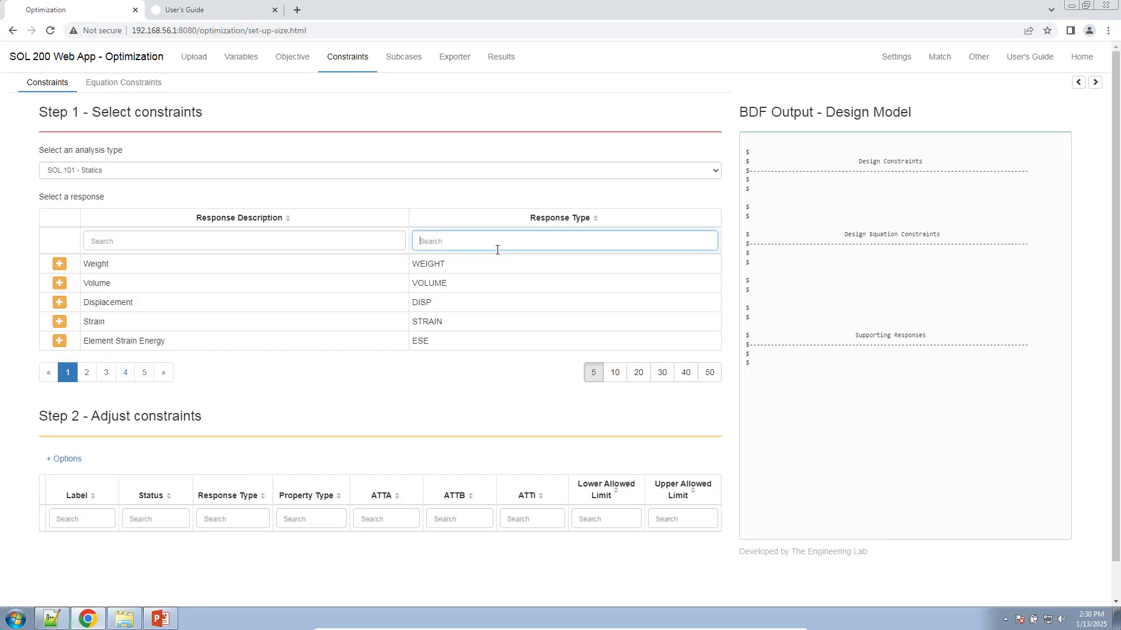
left_click(204, 175)
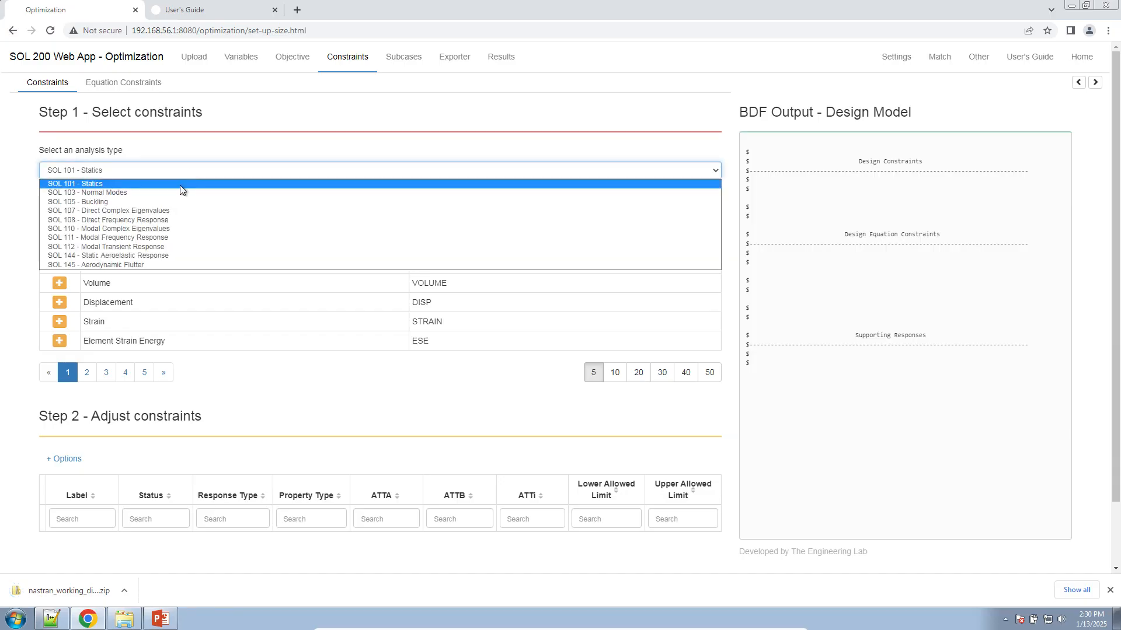
left_click(182, 192)
left_click(511, 240)
type("fre")
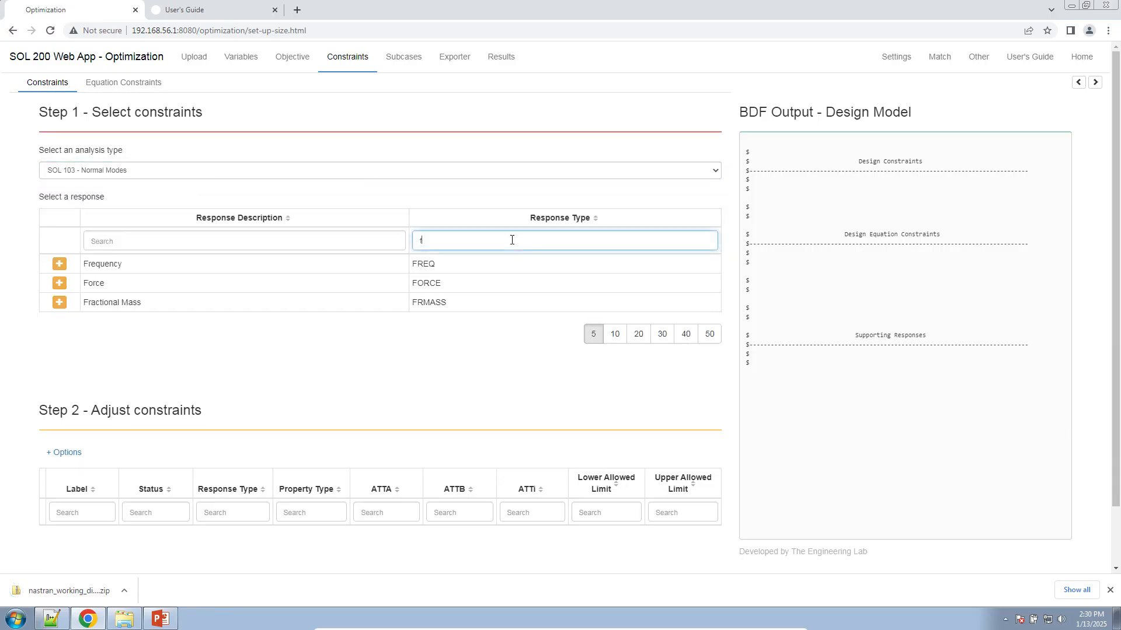
left_click(59, 264)
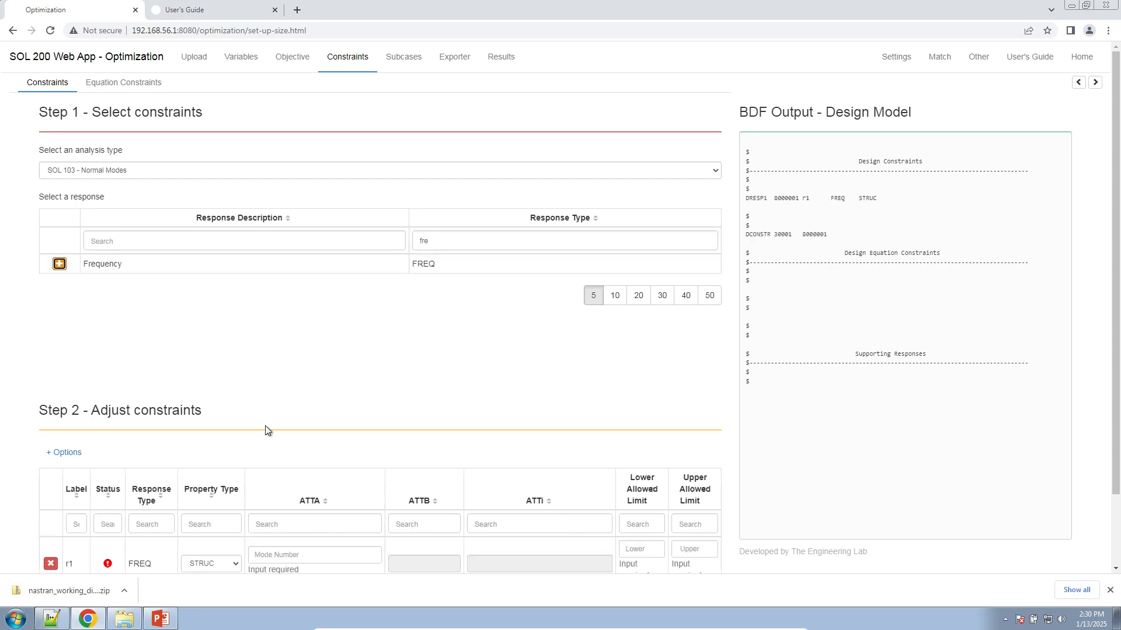
- Try mode numbers 25 and 13 for frequency constraint r1
scroll(265, 461, "down", 2)
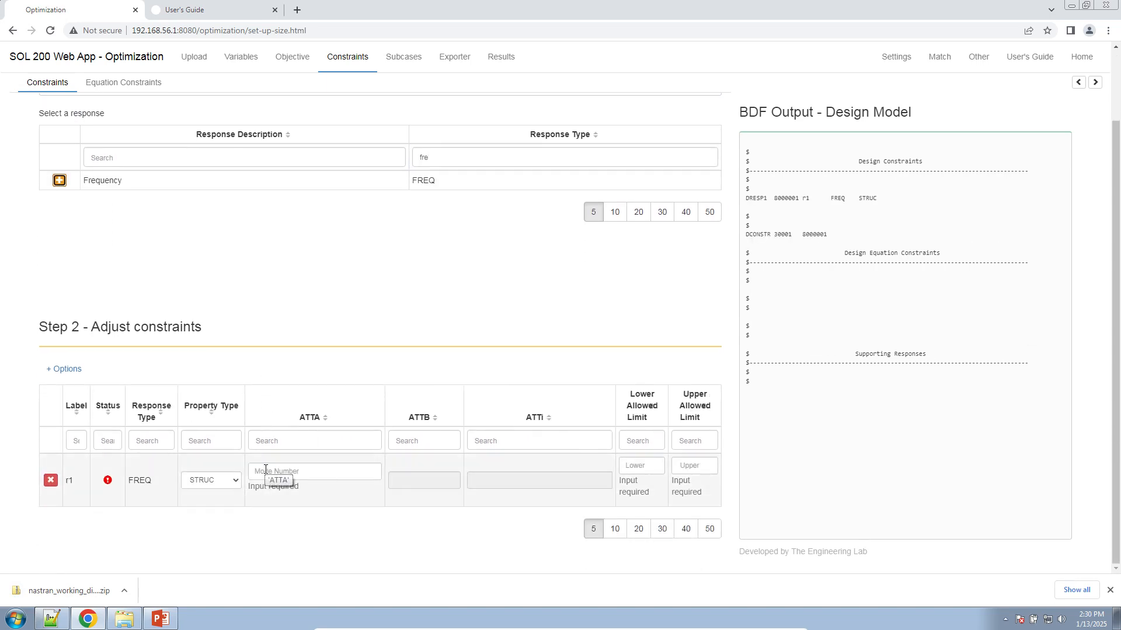
left_click(265, 470)
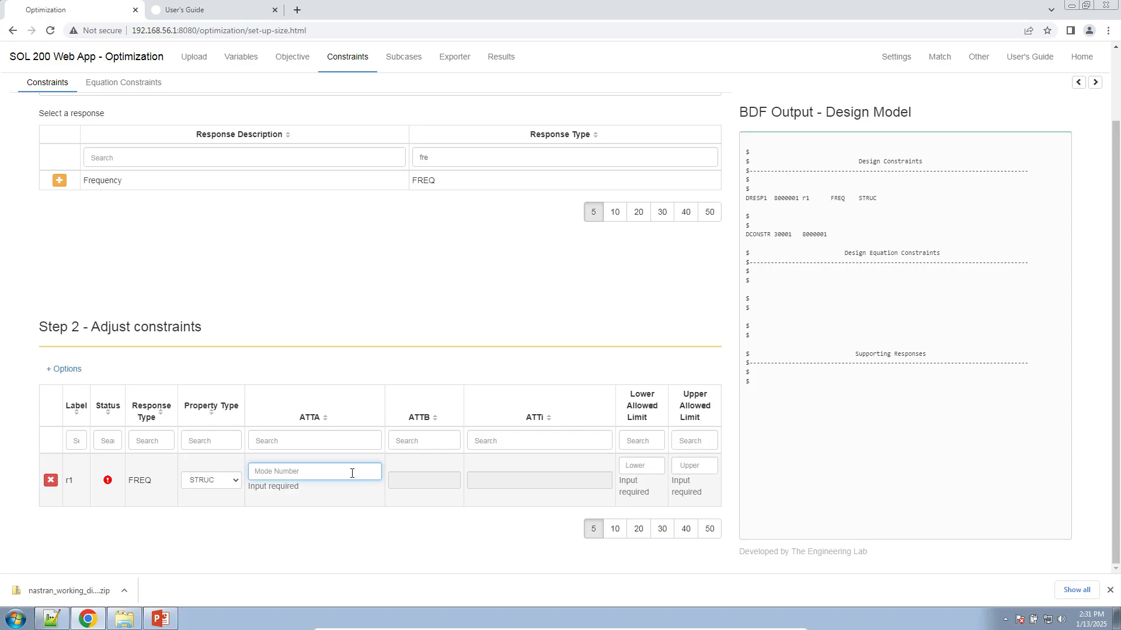
type("25")
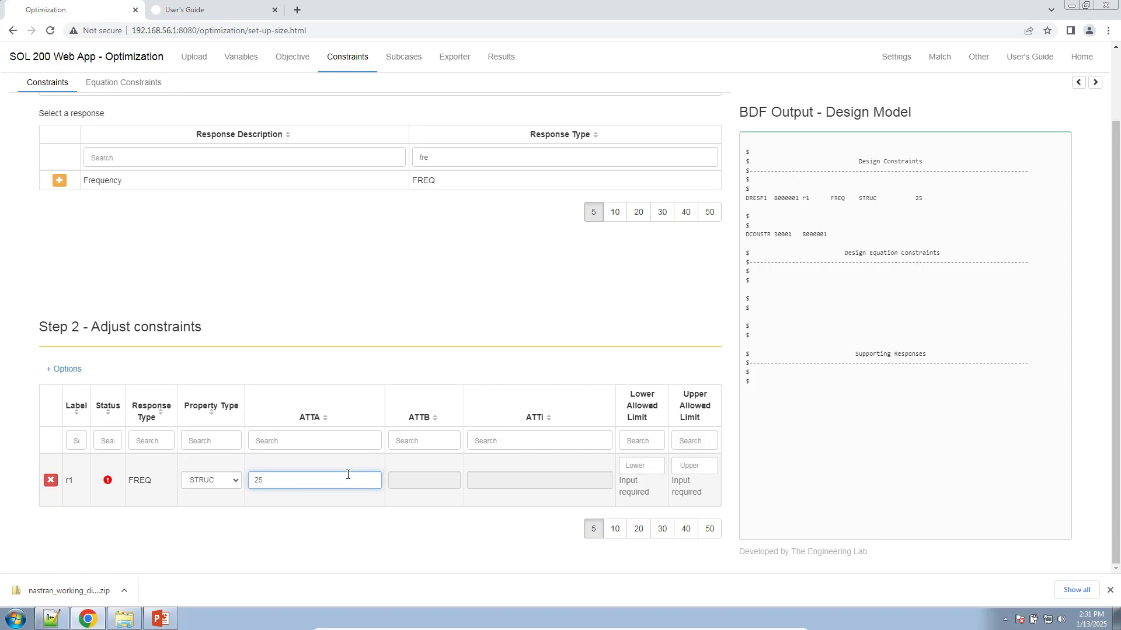
left_click_drag(314, 477, 188, 480)
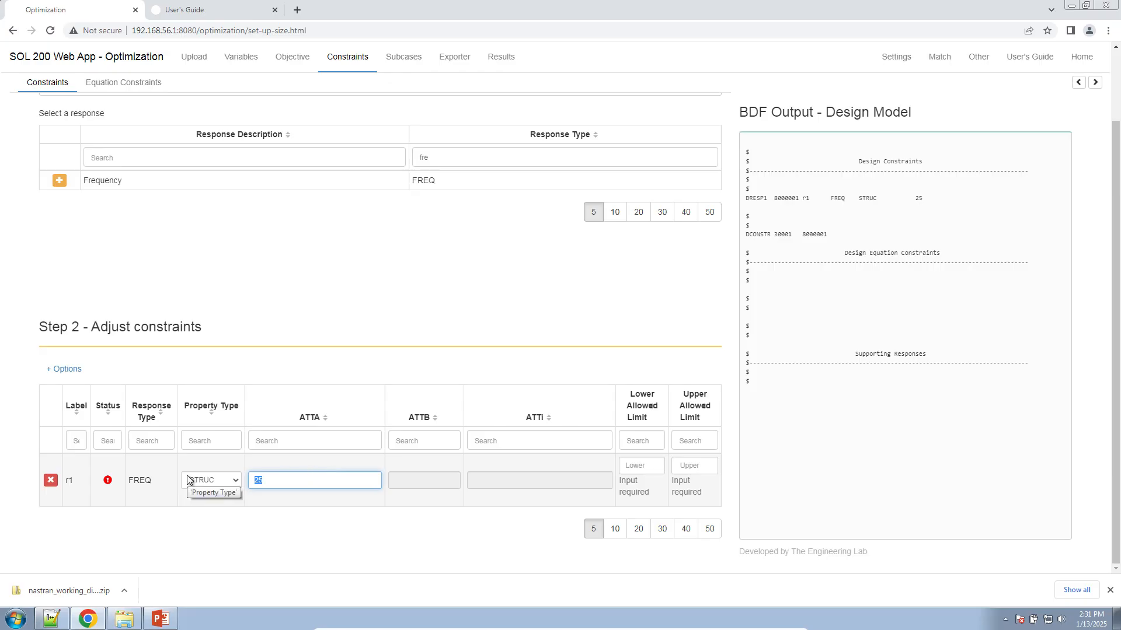
type("13")
- Set frequency constraint r1's mode number to 1 and its lower allowed limit to 200
left_click_drag(275, 488, 188, 480)
type("1")
left_click_drag(265, 482, 243, 477)
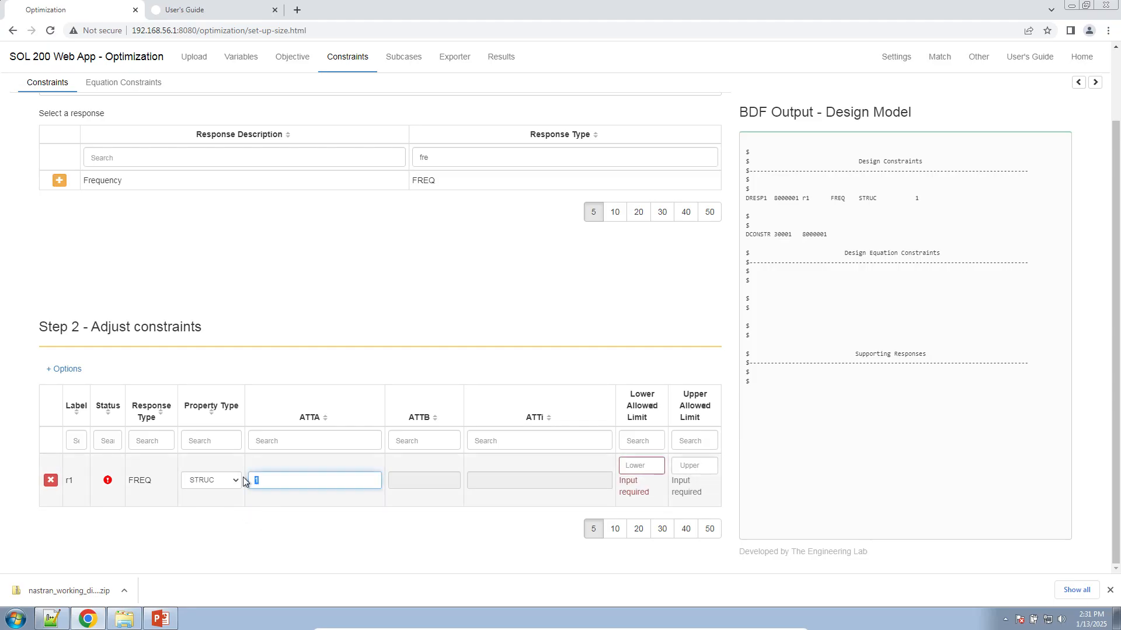
left_click(652, 466)
type("200.")
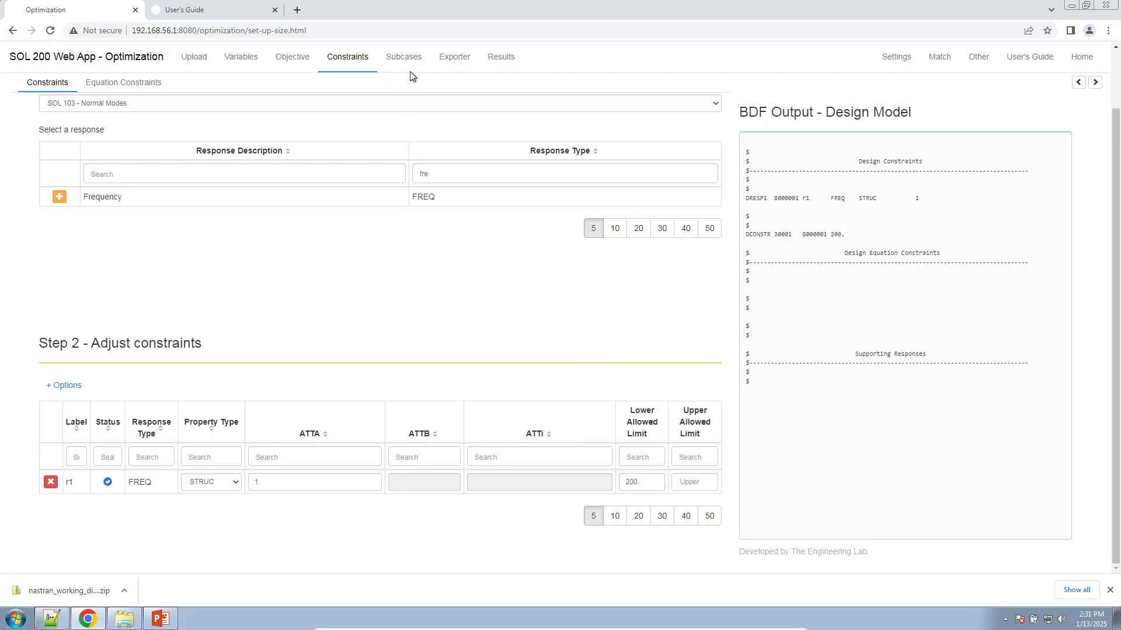
- Enable Multidisciplinary (MD) Optimization in the subcase constraint assignment options
left_click(410, 69)
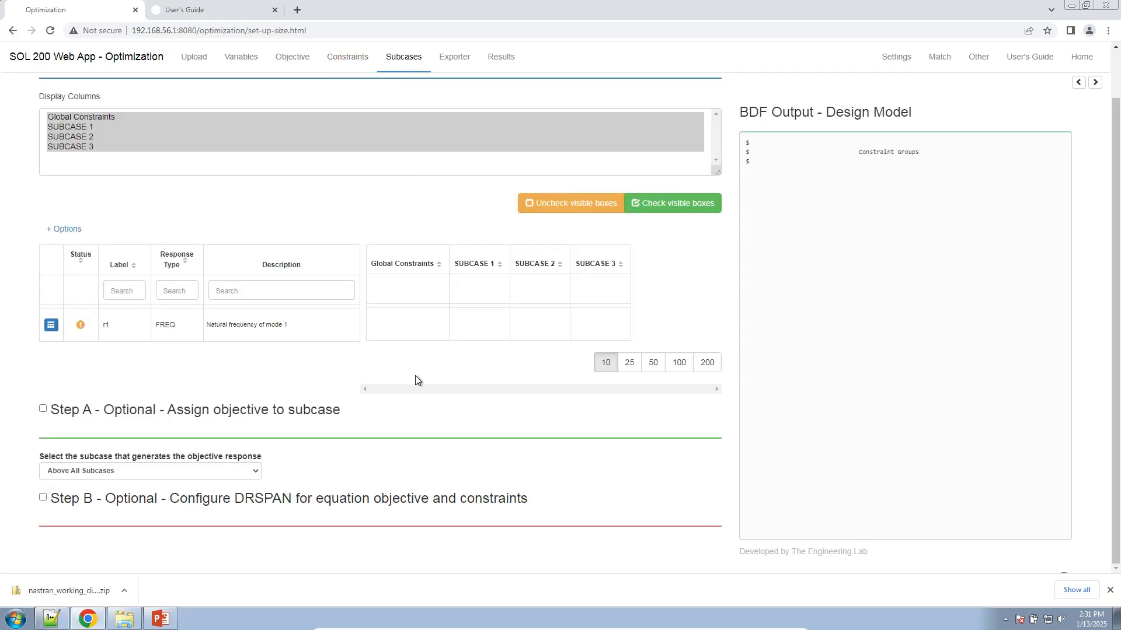
left_click(65, 229)
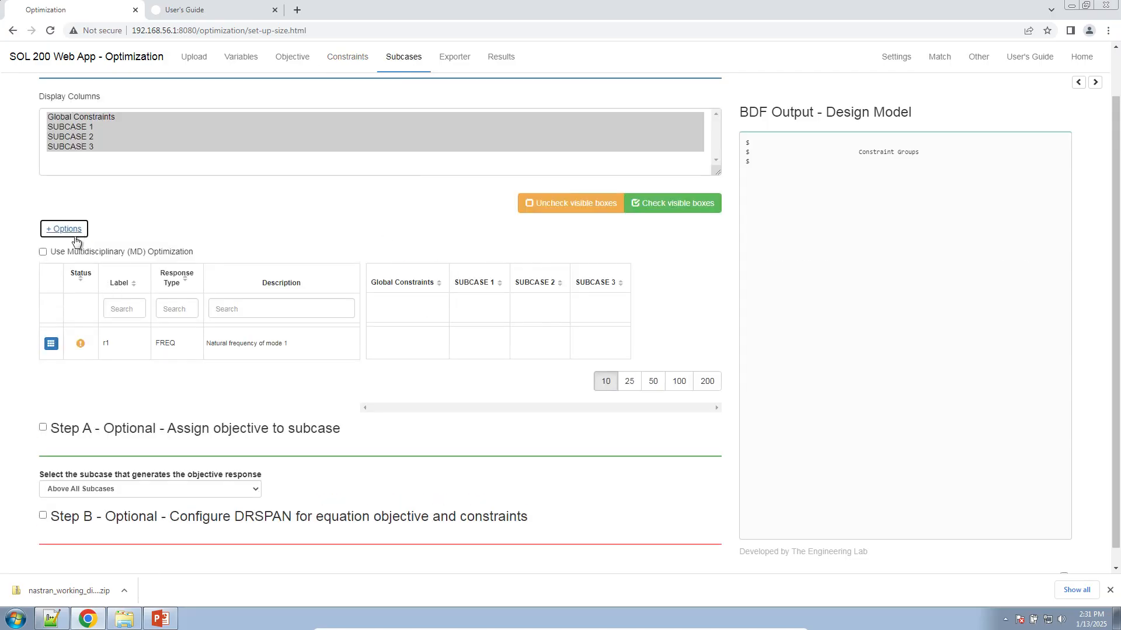
left_click(119, 254)
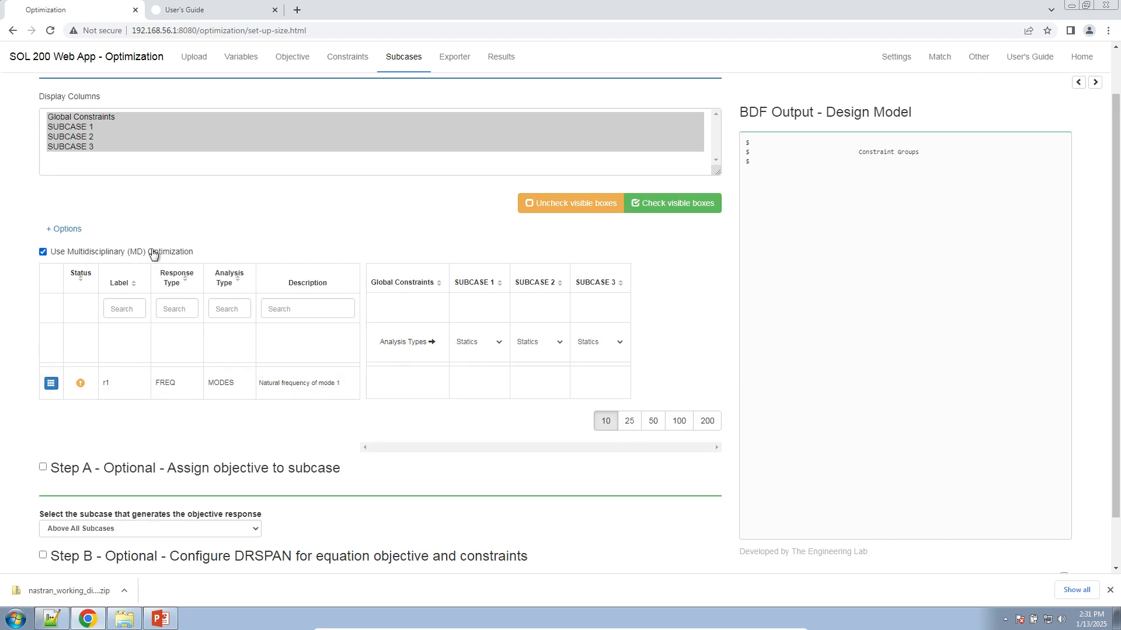
- Set SUBCASE 3's analysis type to Normal Modes and assign frequency constraint r1 to that subcase
left_click(584, 345)
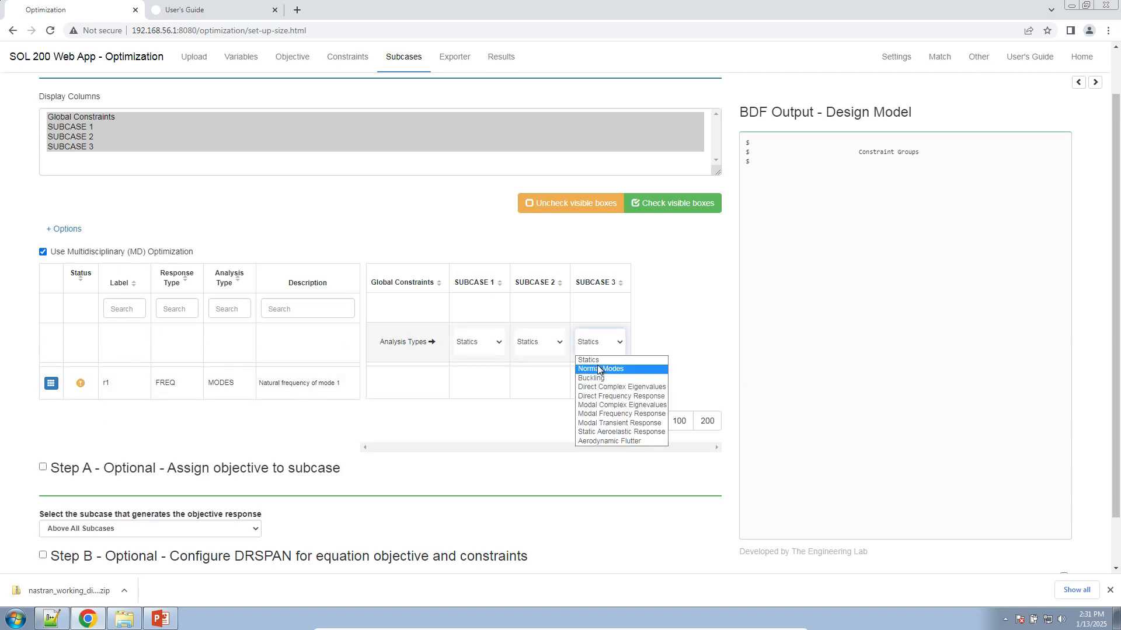
left_click(599, 369)
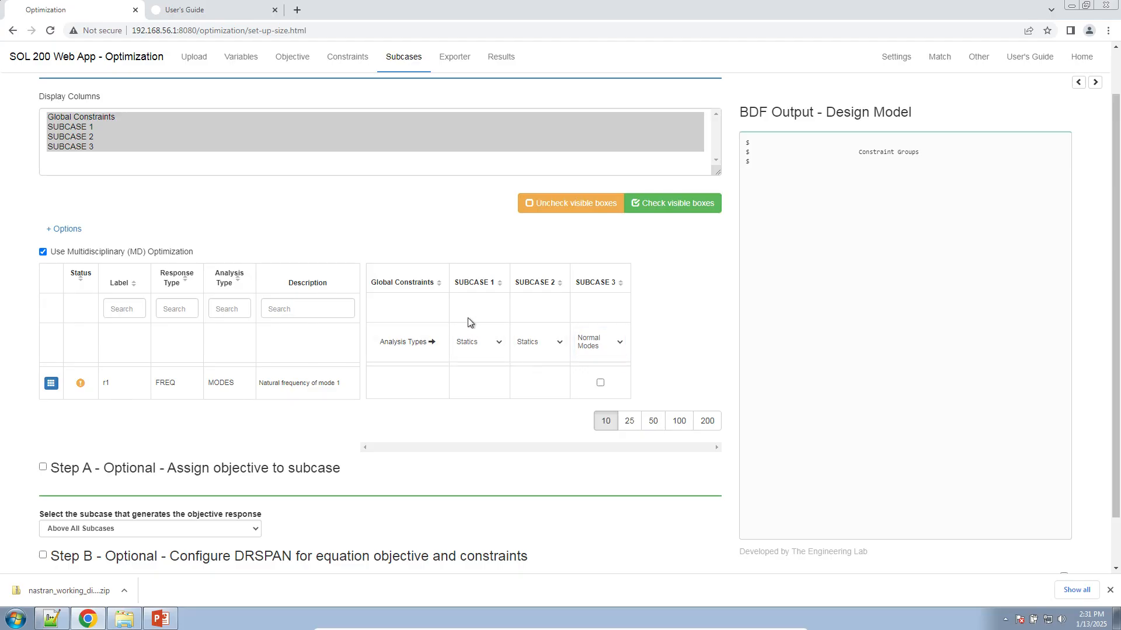
left_click(484, 349)
left_click(516, 344)
left_click(621, 396)
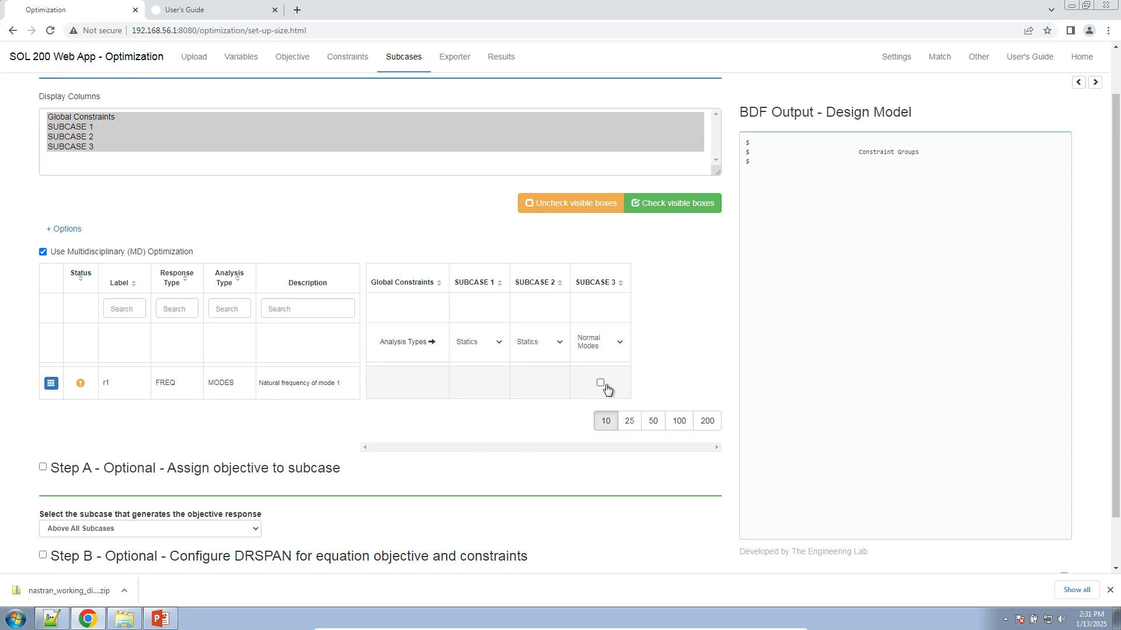
left_click(604, 384)
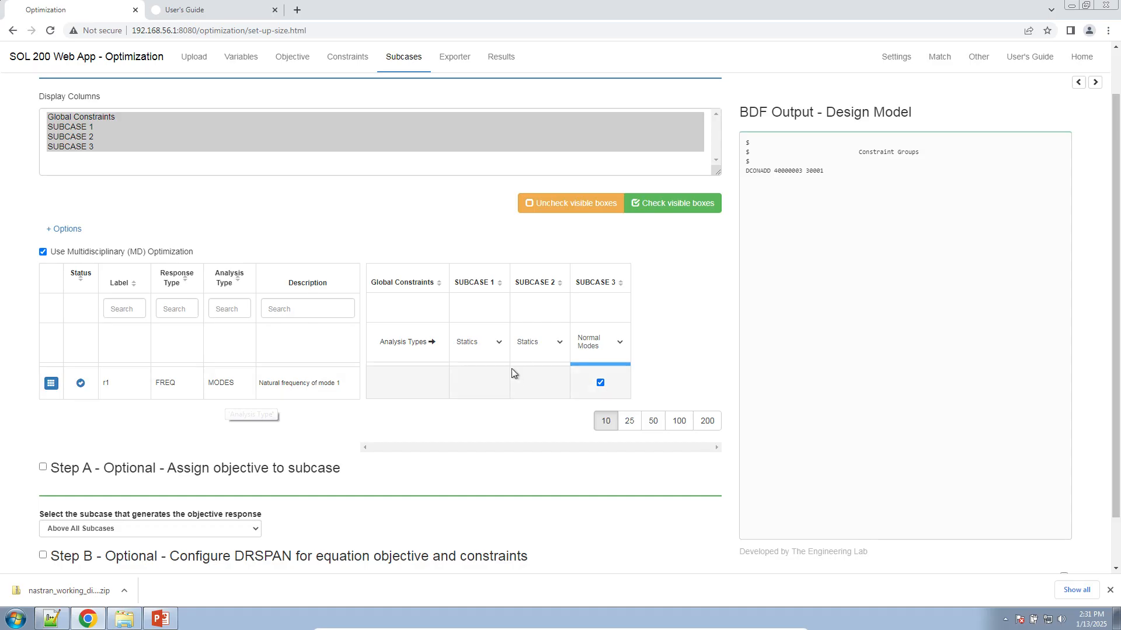
- Download the BDF files and delete the older nastran_working_directory.zip from the Downloads folder
left_click(454, 59)
left_click(222, 464)
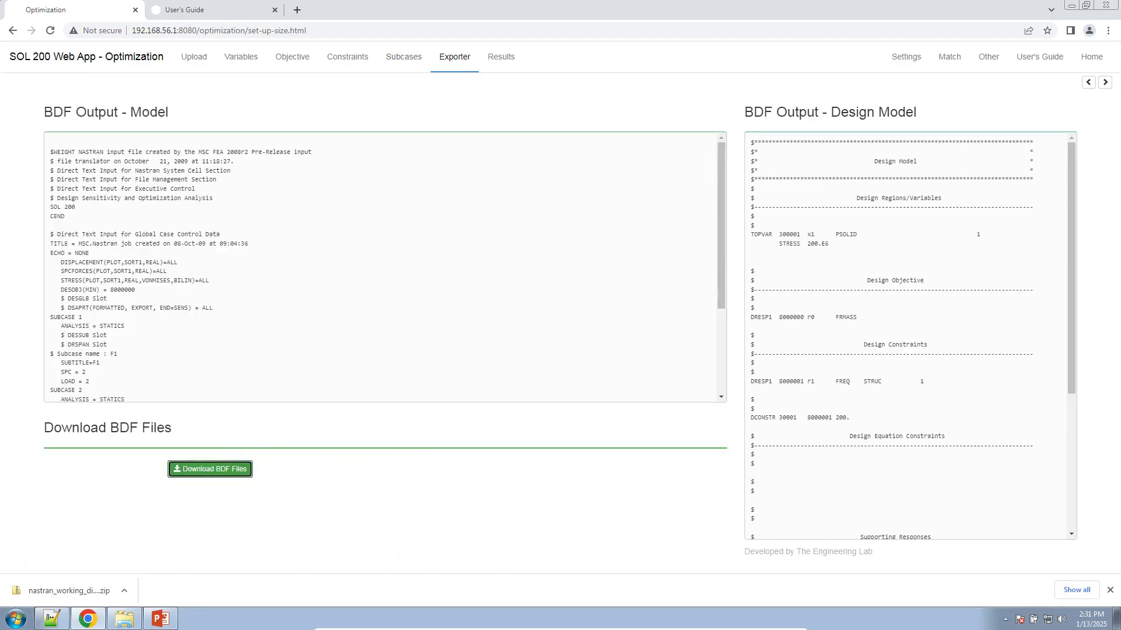
left_click(123, 618)
left_click(707, 219)
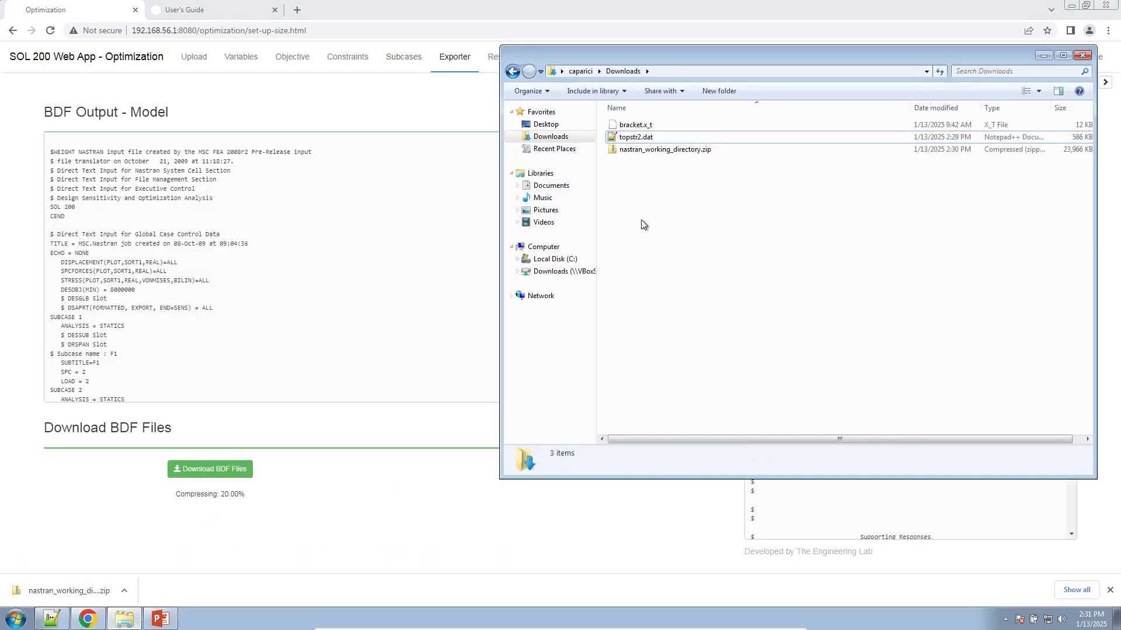
left_click(706, 154)
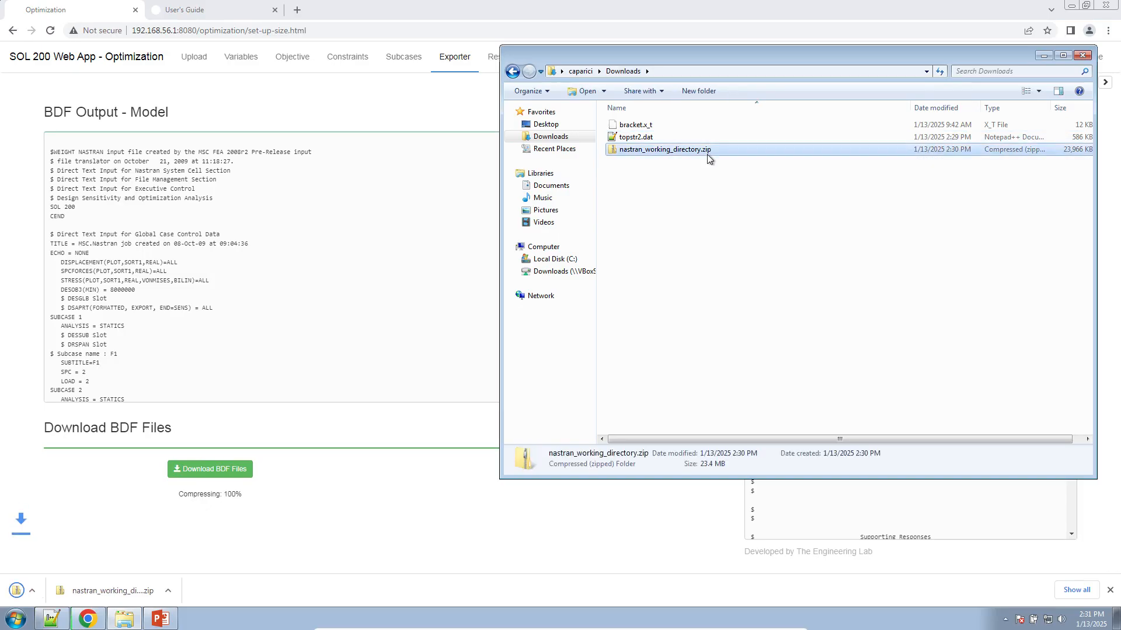
key("Delete")
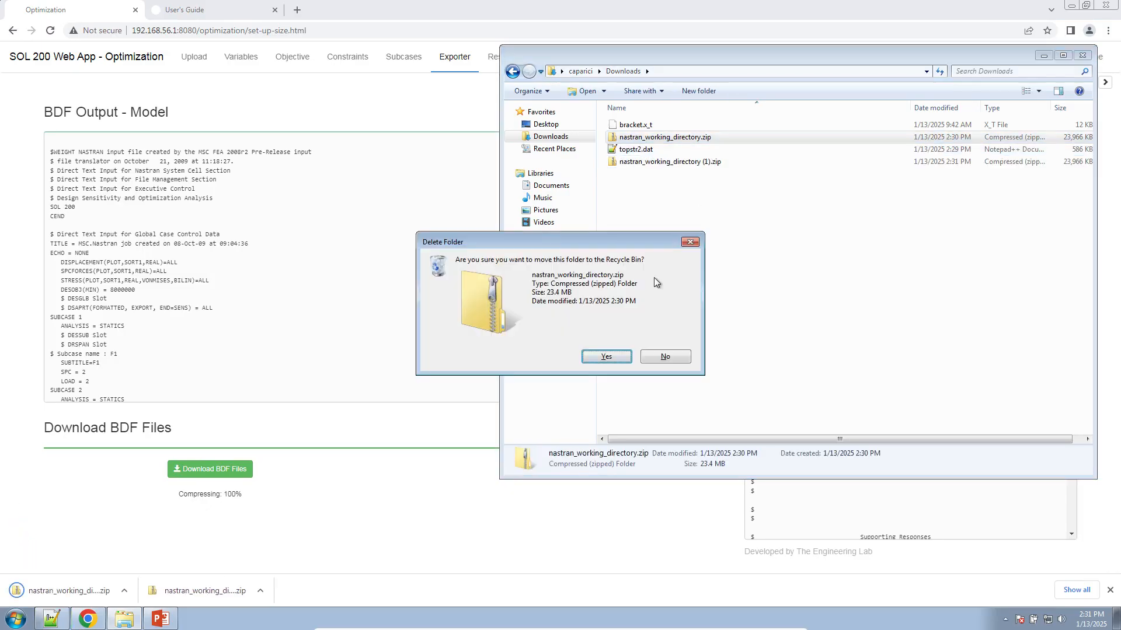
left_click(606, 356)
- Rename the newly downloaded archive to nastran_working_directory.zip and extract it in the Downloads folder
left_click(721, 141)
left_click(720, 141)
left_click(722, 142)
key("BackSpace")
key("BackSpace")
key("BackSpace")
key("BackSpace")
key("Return")
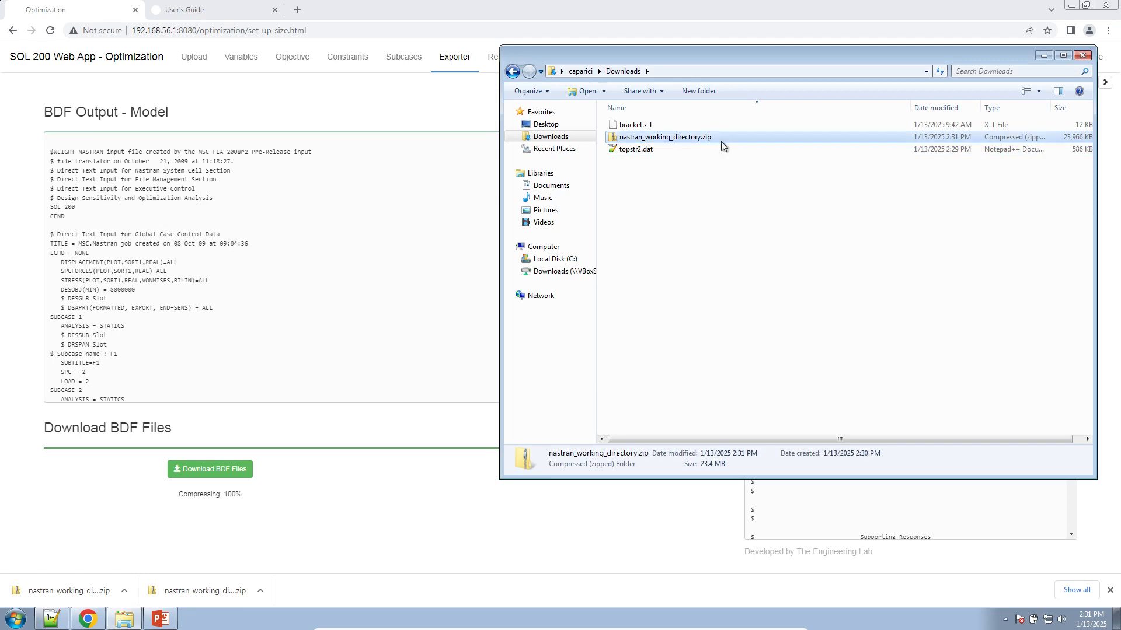
right_click(719, 141)
left_click(742, 176)
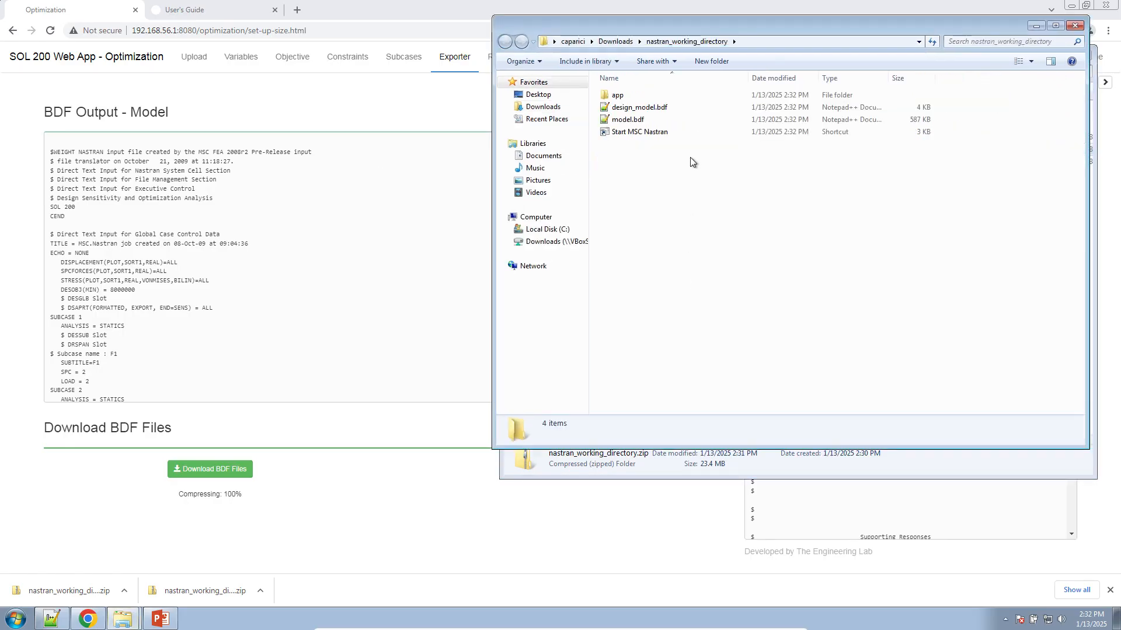
- Open design_model.bdf in Notepad++ and review its TOPVAR stress limit, FRMASS objective, FREQ constraint and DCONSTR entries
double_click(653, 107)
left_click(595, 323)
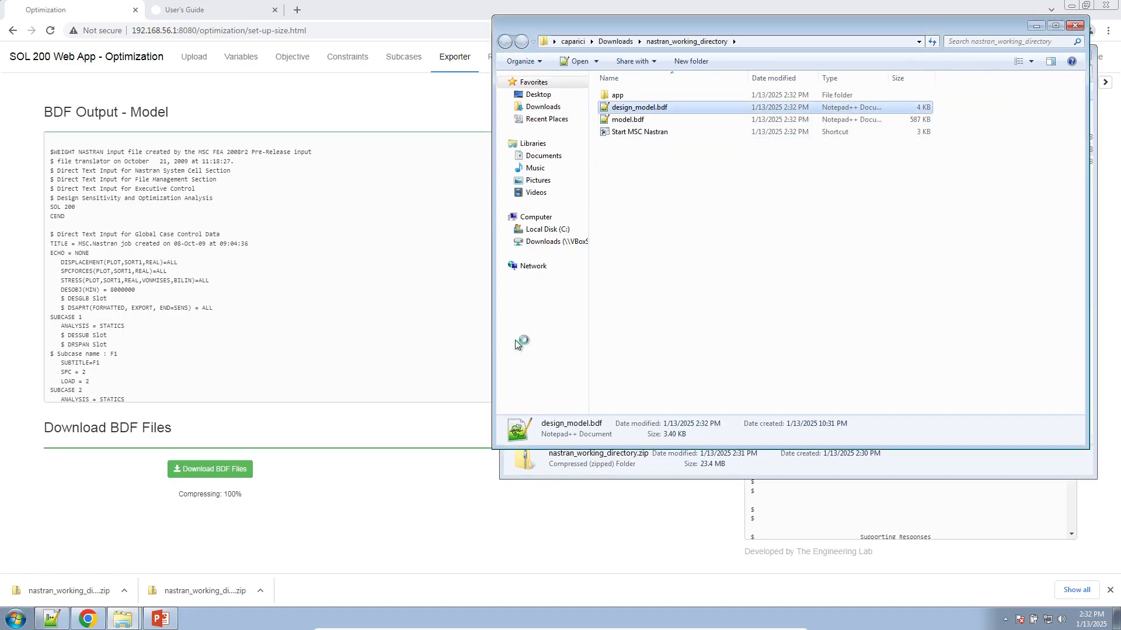
left_click_drag(338, 286, 39, 269)
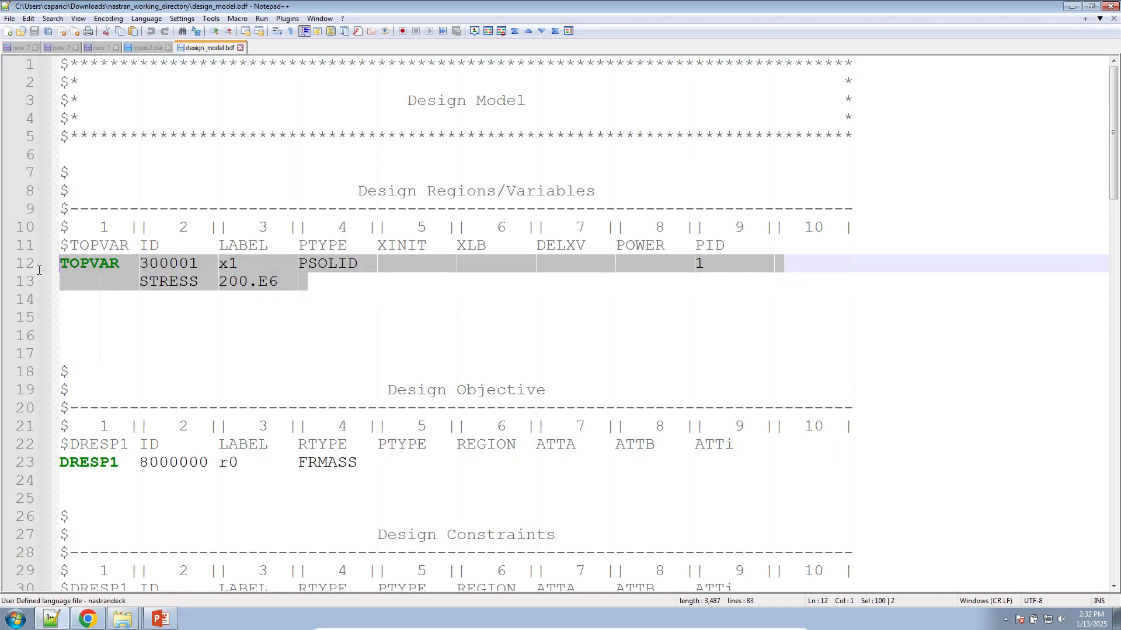
left_click(129, 290)
left_click_drag(138, 282, 315, 282)
scroll(314, 292, "down", 5)
left_click_drag(350, 207, 40, 192)
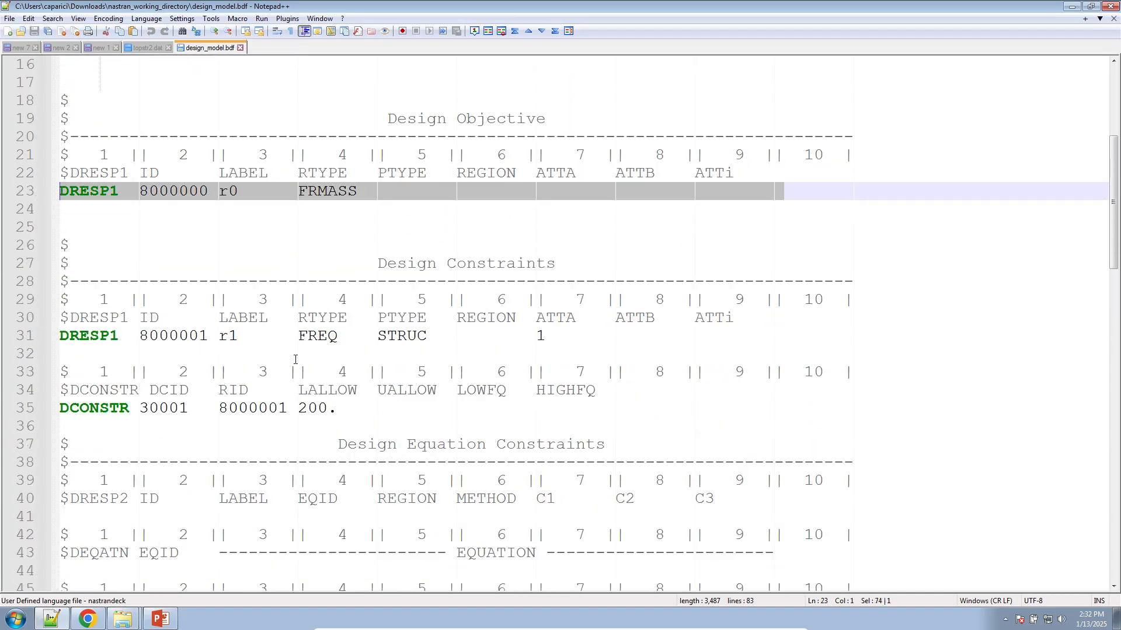
triple_click(328, 336)
left_click(329, 336)
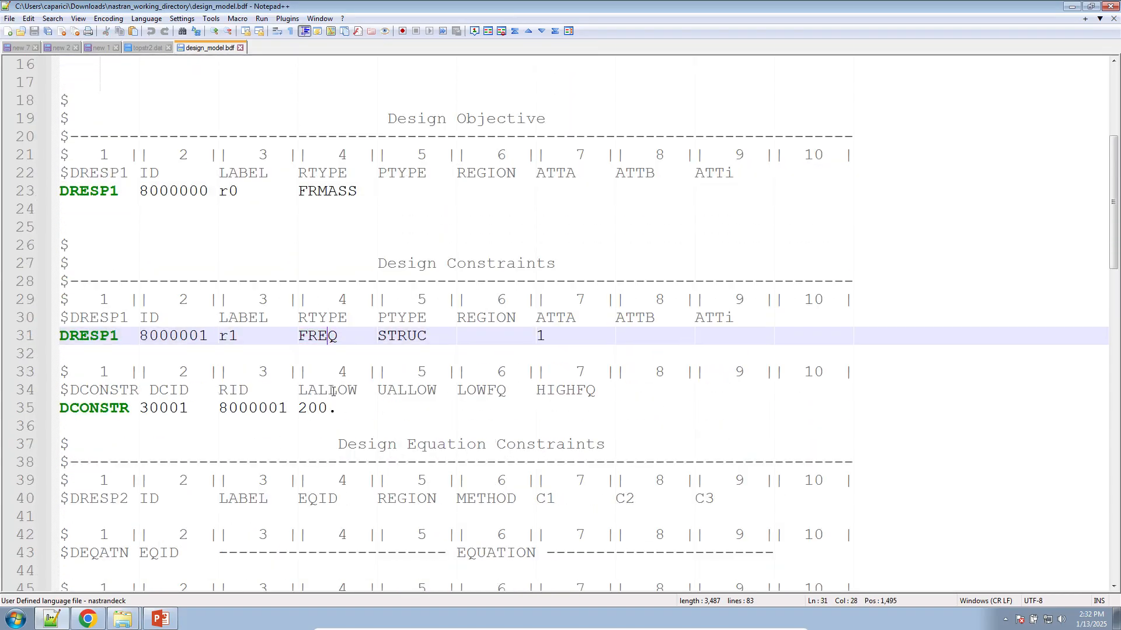
double_click(364, 340)
left_click_drag(349, 409, 298, 409)
scroll(288, 503, "down", 5)
scroll(288, 503, "down", 4)
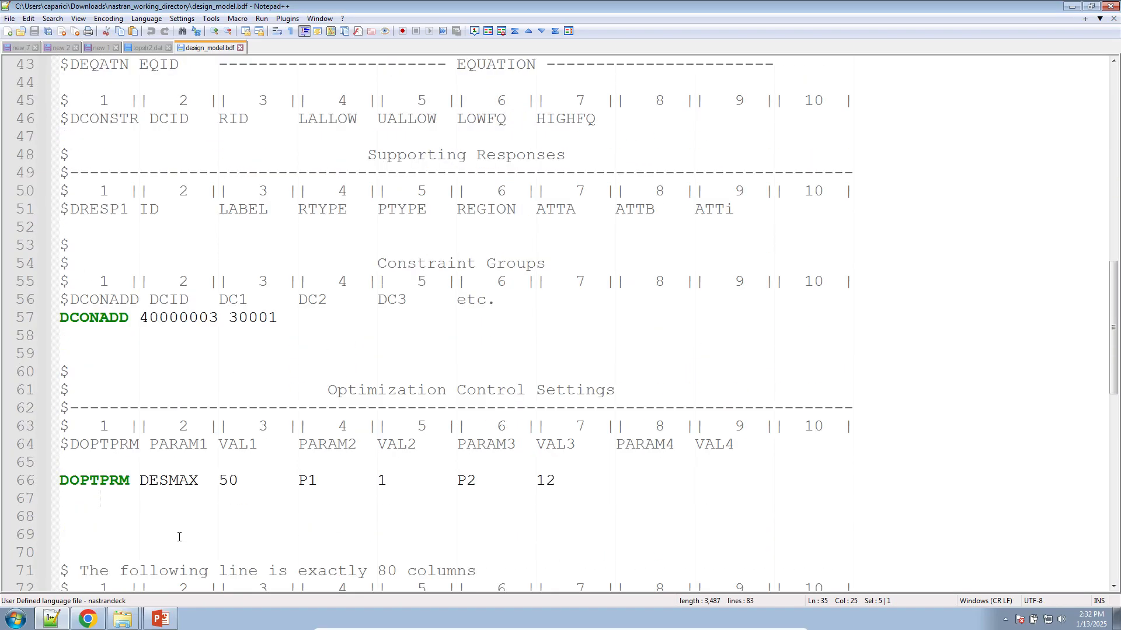
- Run the optimization with the Start MSC Nastran shortcut in the nastran_working_directory folder
left_click(123, 618)
left_click(99, 589)
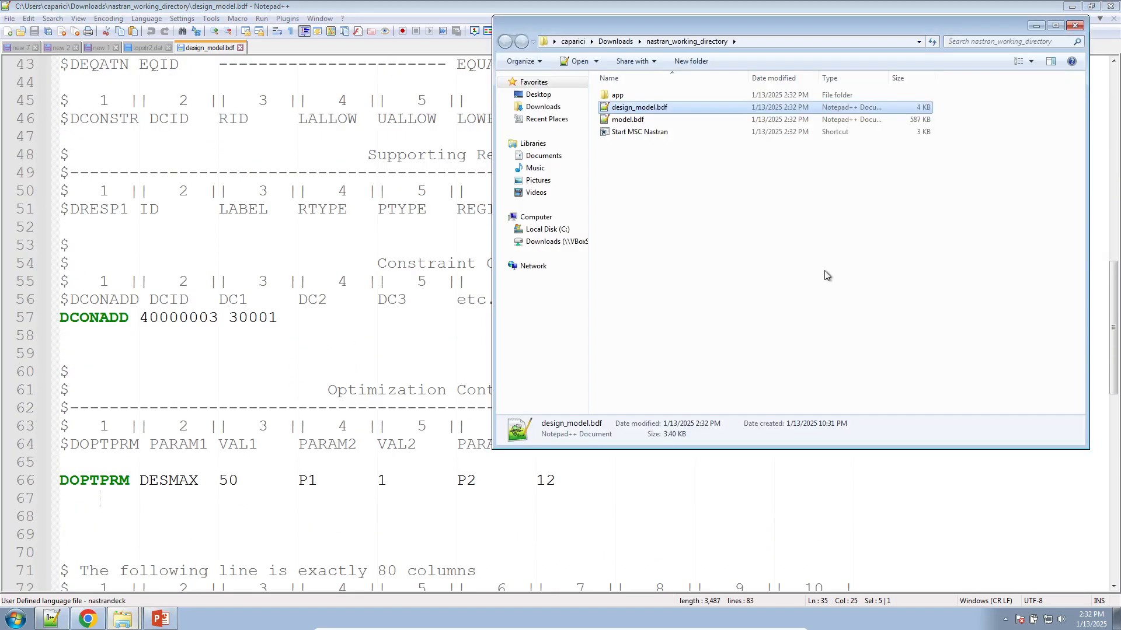
double_click(641, 133)
left_click(605, 321)
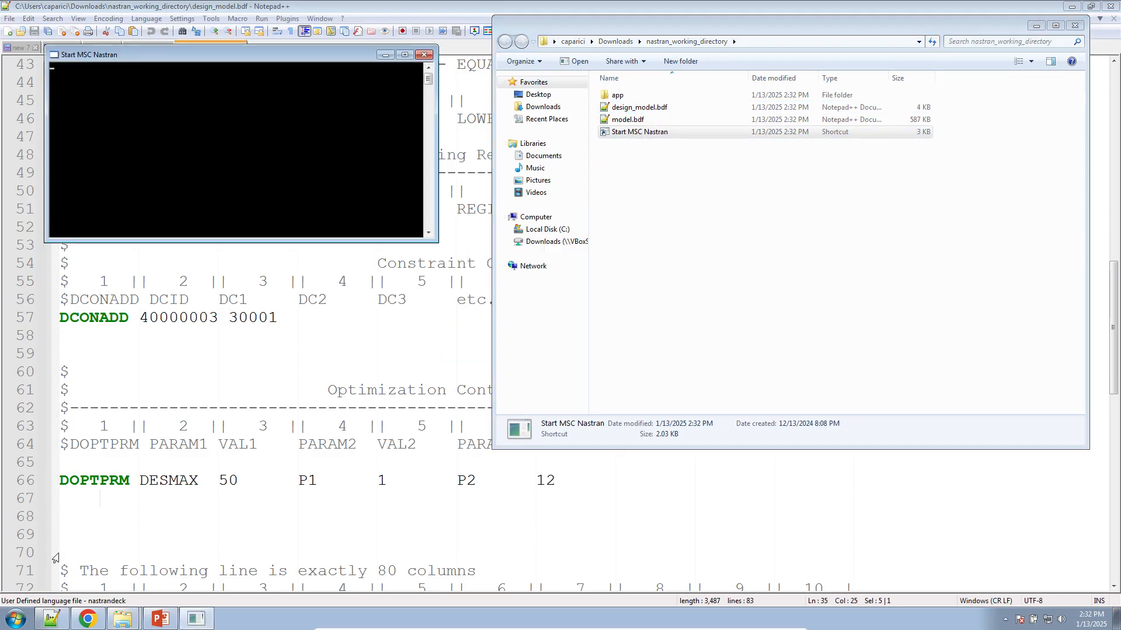
- Open the Responses and Viewer results apps of the SOL 200 Web App in separate browser tabs, with Responses before Viewer
left_click(87, 619)
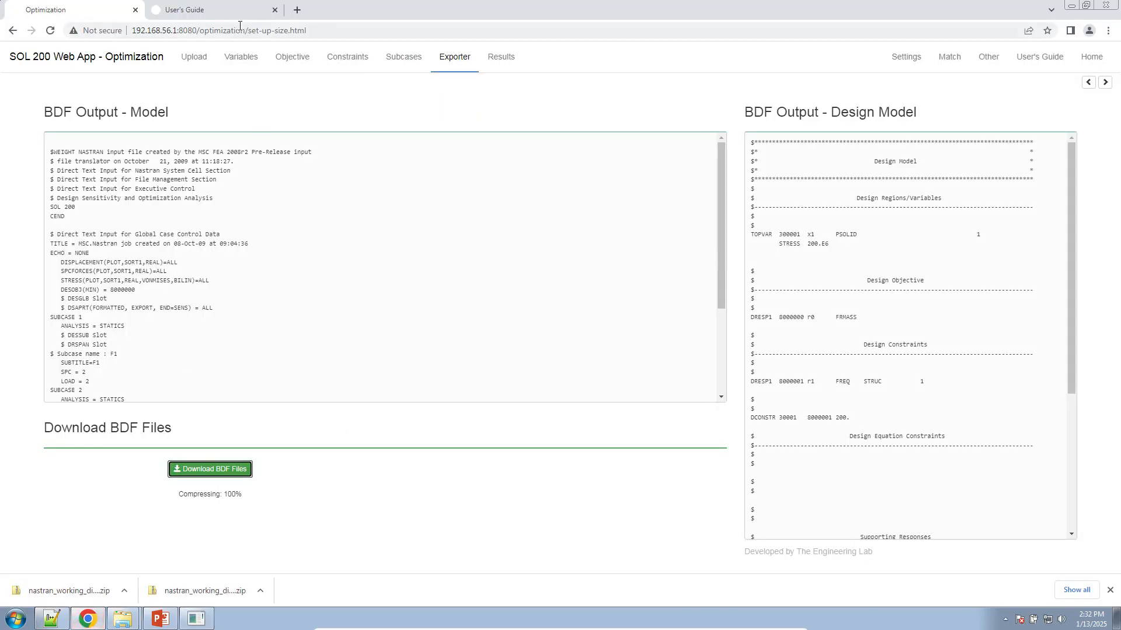
left_click(500, 58)
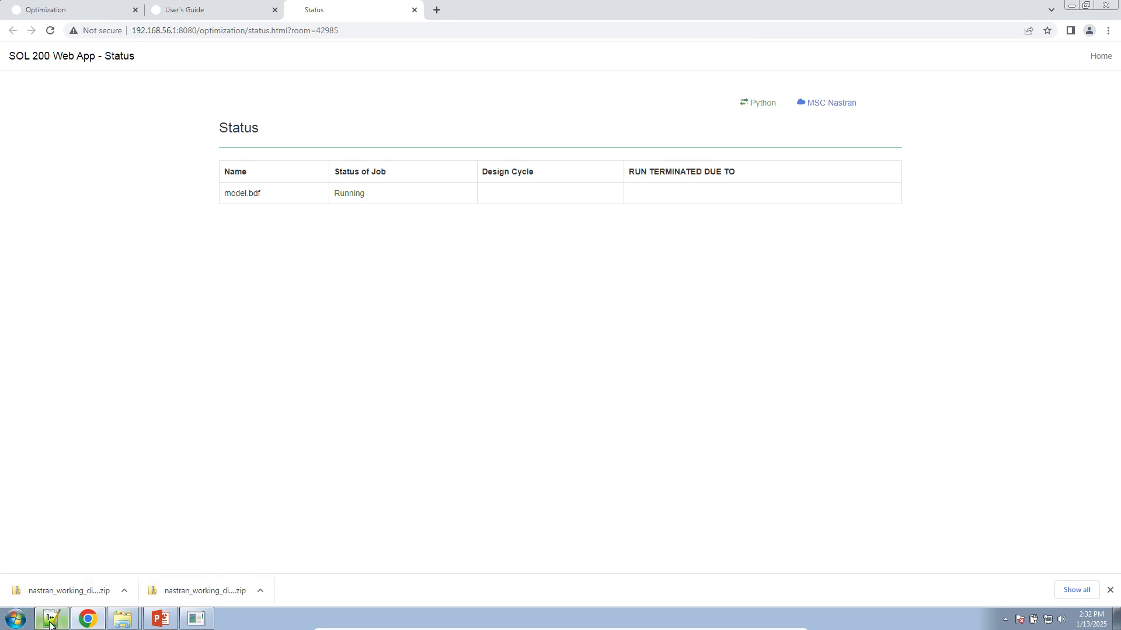
left_click(108, 10)
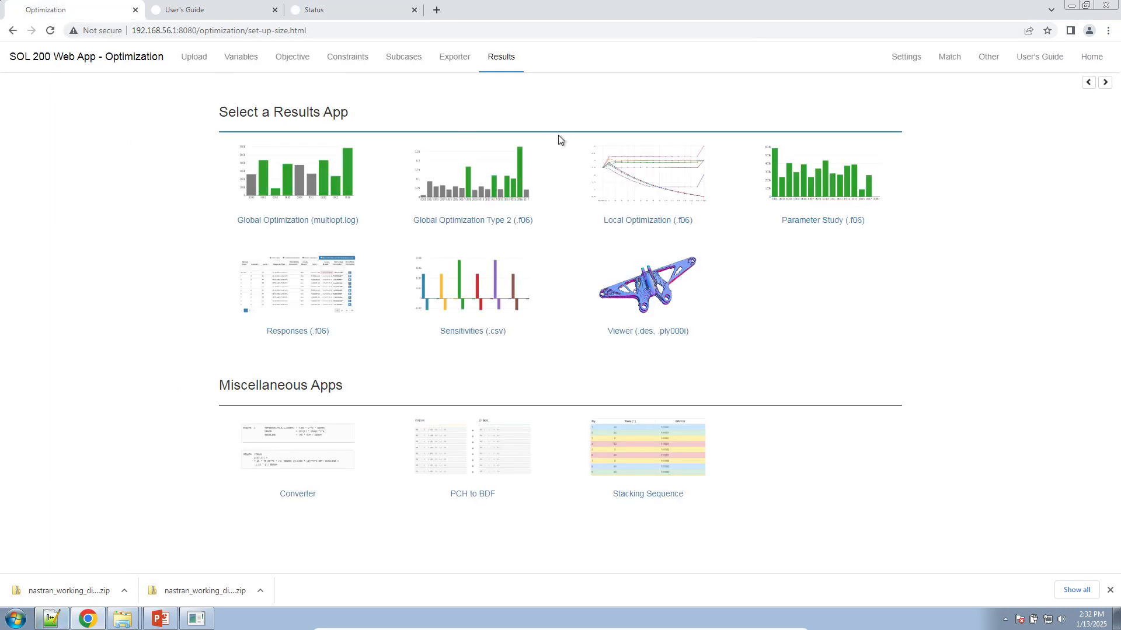
middle_click(328, 294)
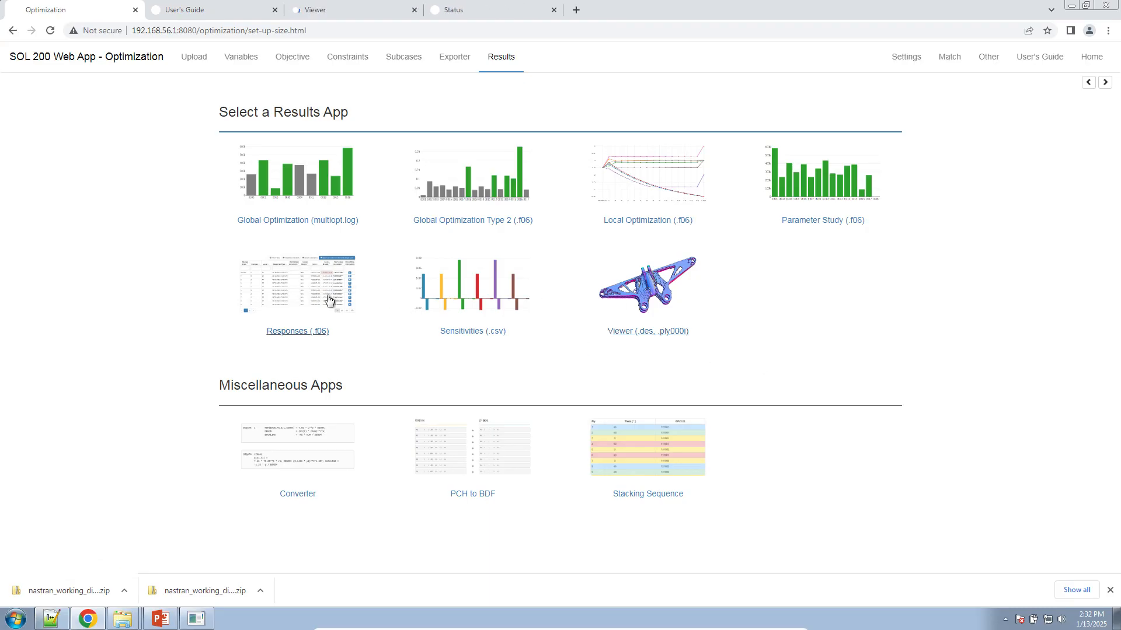
left_click_drag(503, 12, 339, 13)
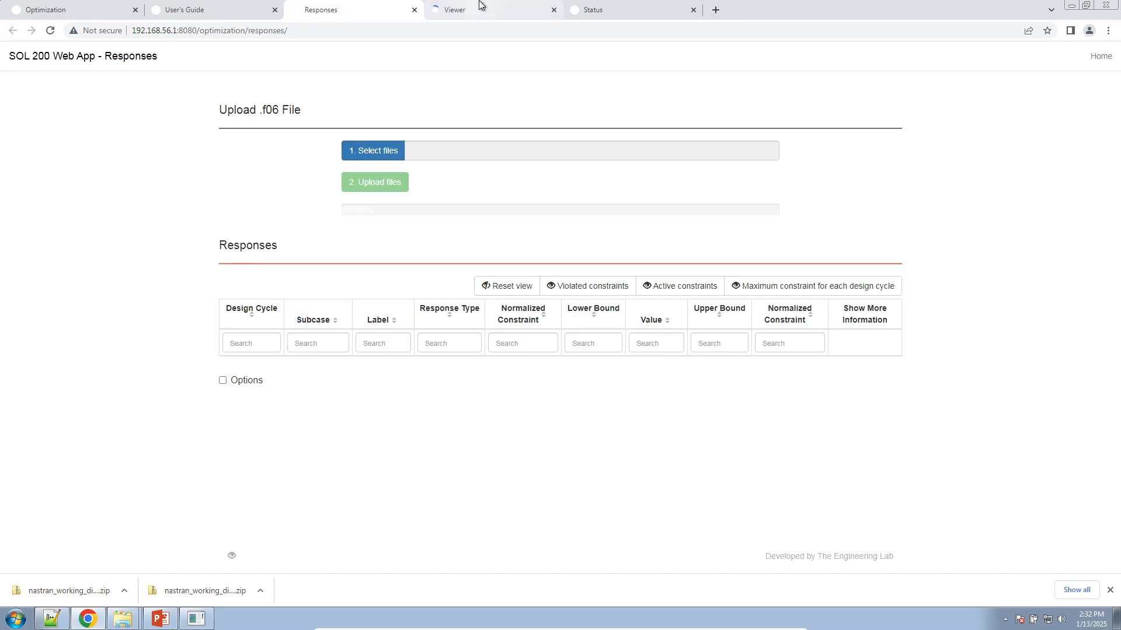
- Upload model.bdf and design_model.bdf from nastran_working_directory to the Viewer
left_click(483, 7)
left_click(105, 134)
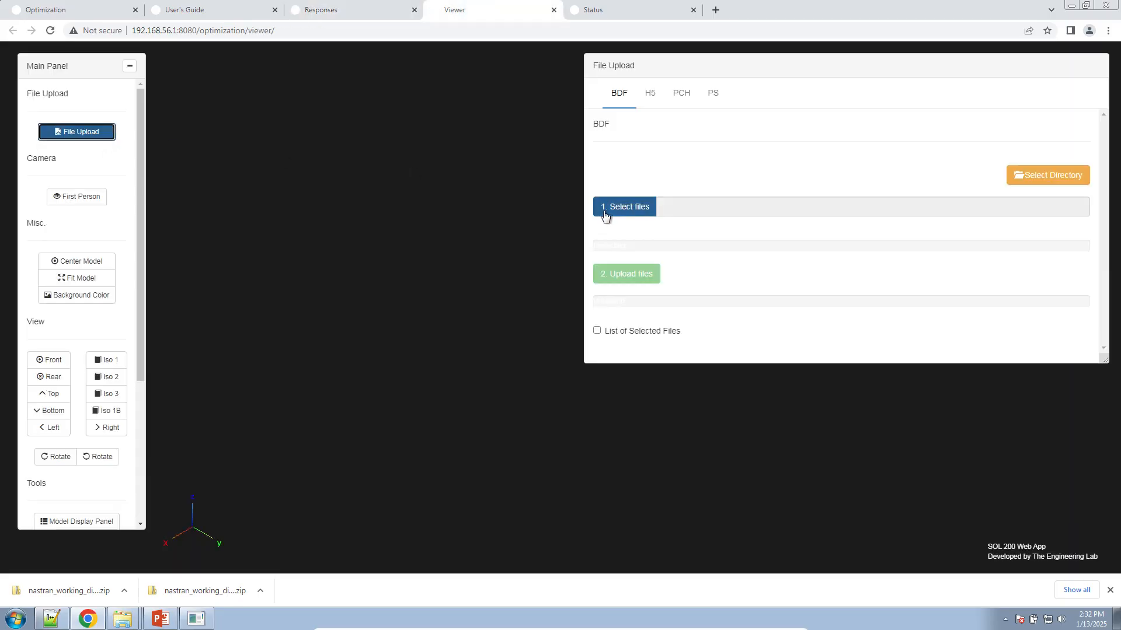
left_click(615, 209)
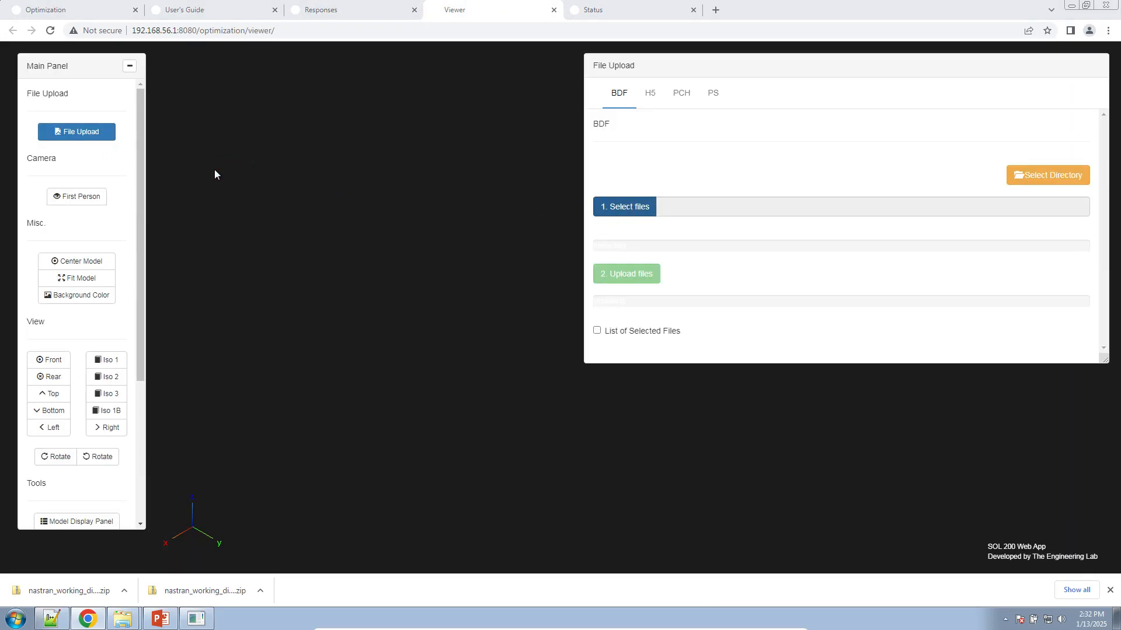
double_click(154, 81)
left_click(152, 106)
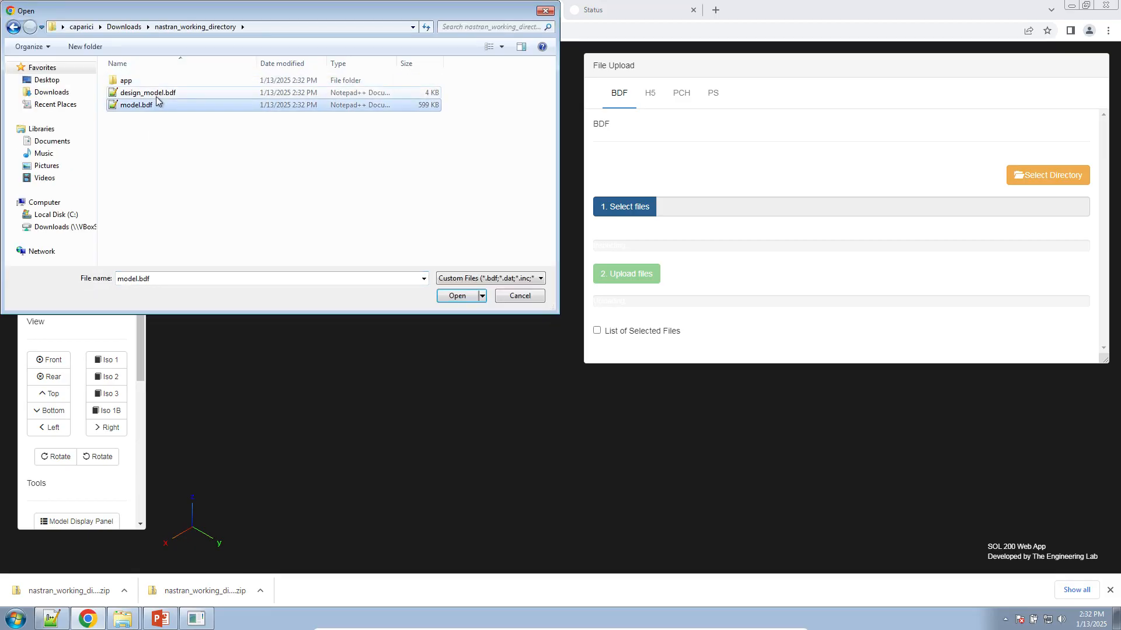
left_click(153, 93, "ctrl")
left_click(457, 295)
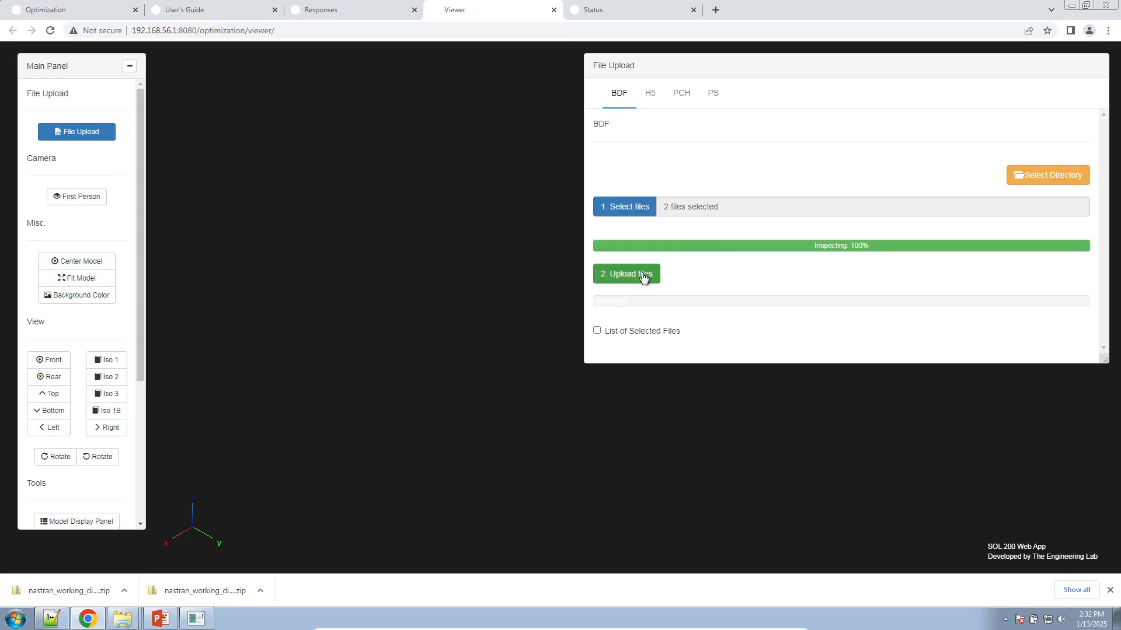
left_click(643, 279)
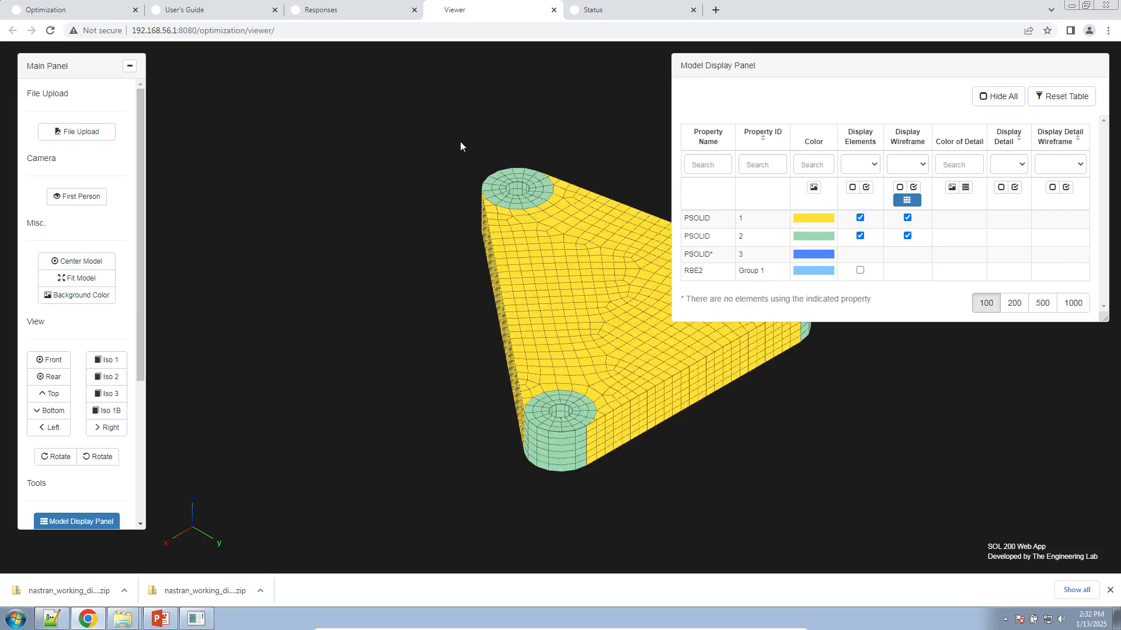
- Check the status of the model.bdf job and the files generated in nastran_working_directory
left_click(579, 6)
mouse_move(123, 620)
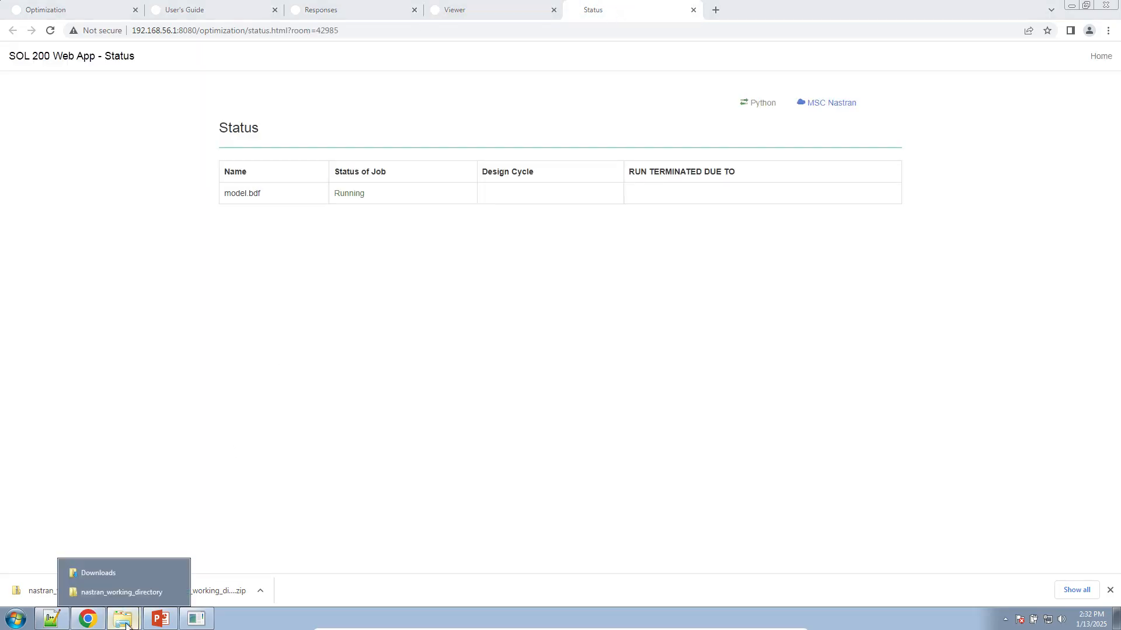
left_click(128, 591)
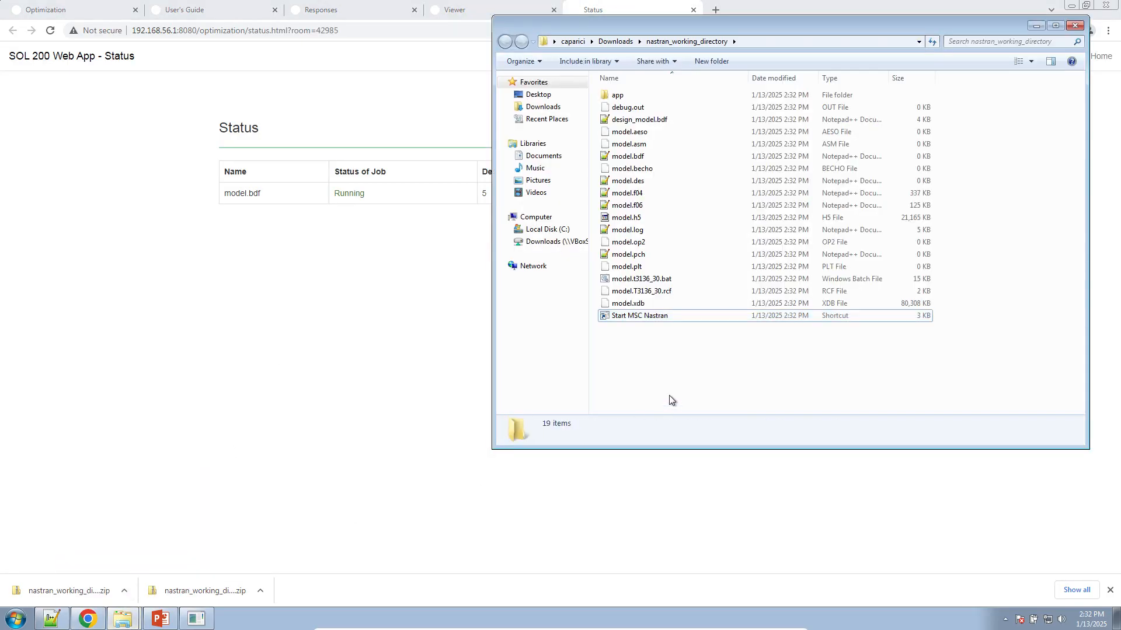
left_click(320, 332)
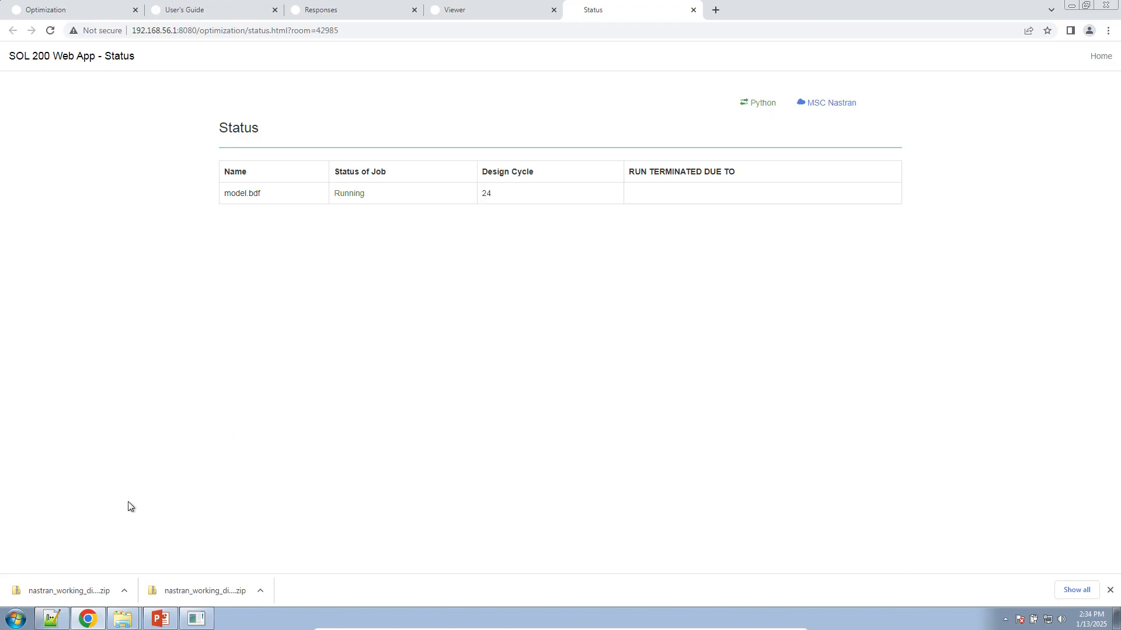
- Launch Paint and return to the job's Status page in the browser
left_click(15, 619)
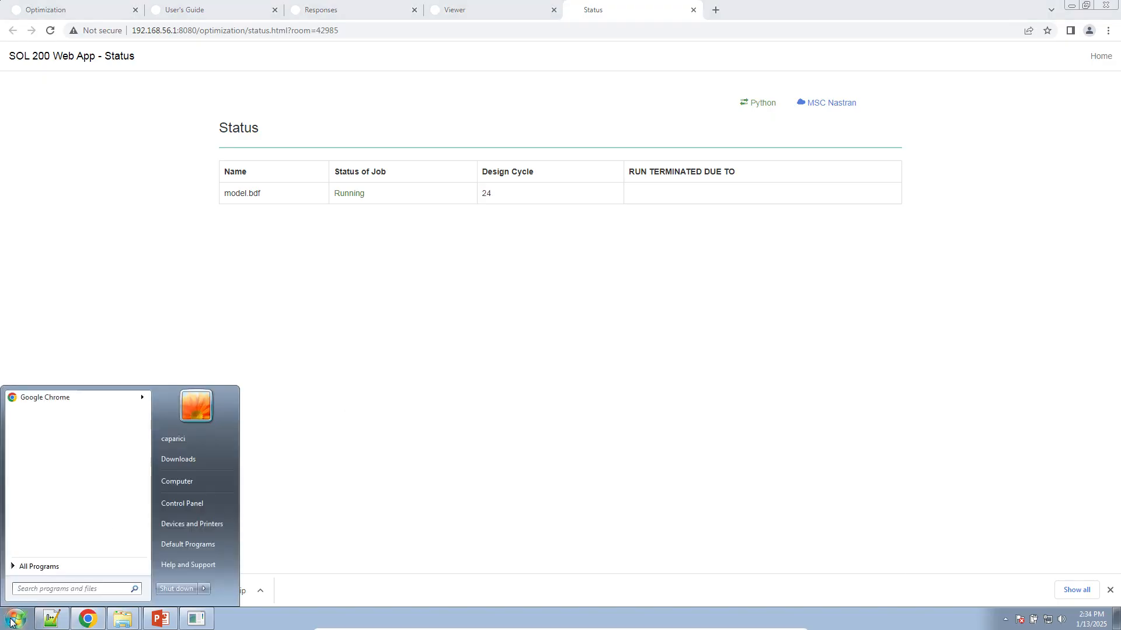
type("paint")
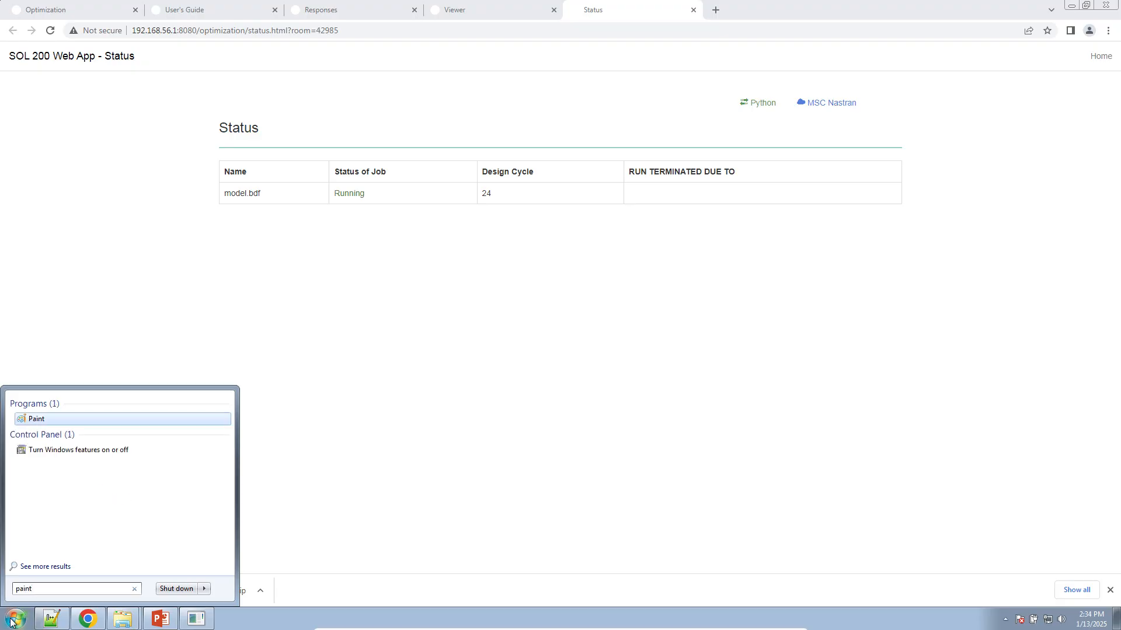
key("Return")
left_click(494, 162)
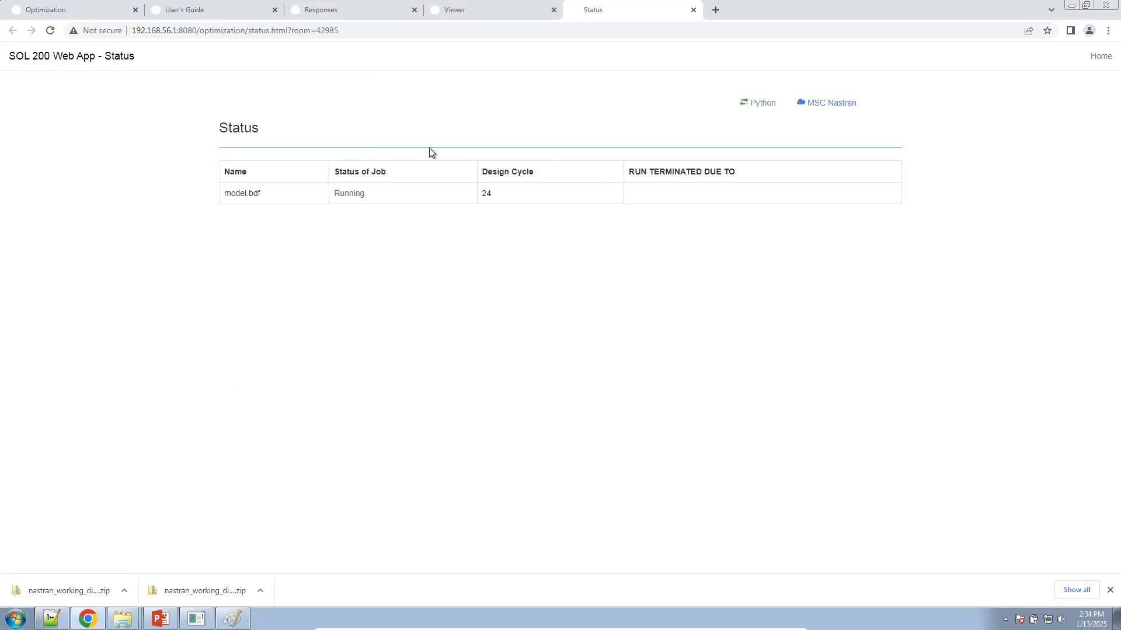
- Open the optimization settings and examine the DESMAX parameter for the maximum number of design cycles
left_click(111, 10)
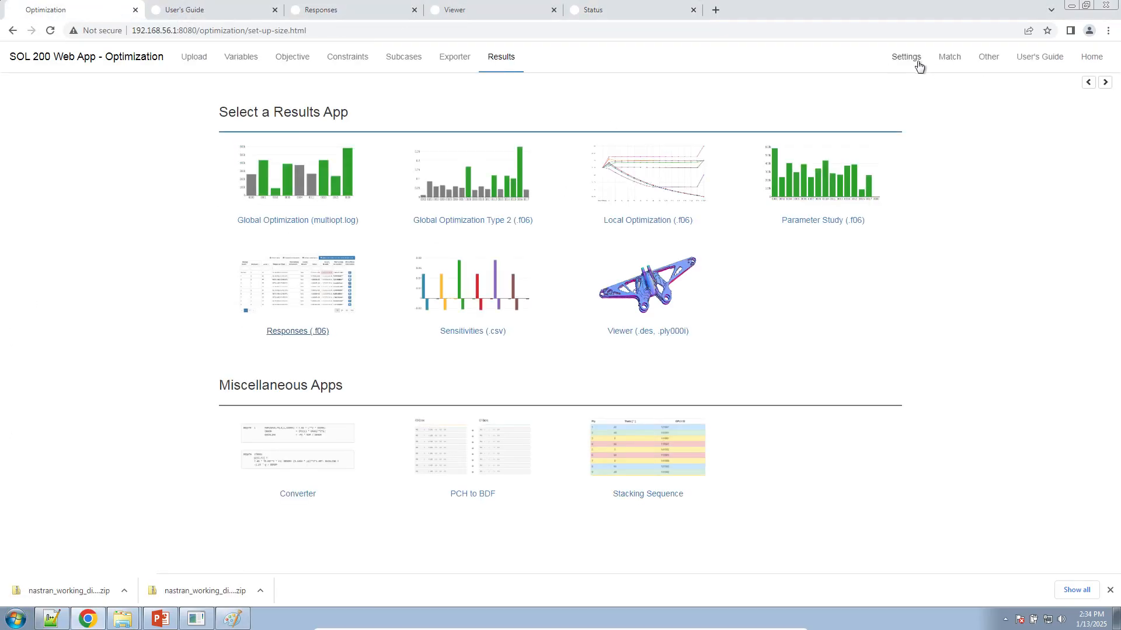
left_click(919, 63)
left_click_drag(59, 298, 398, 314)
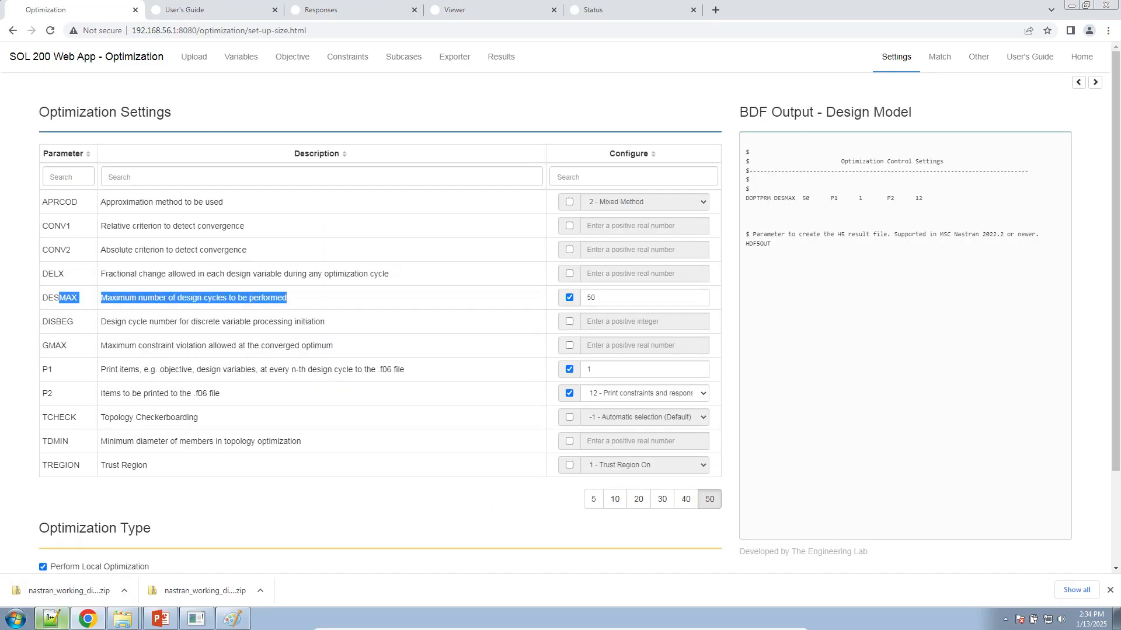
- Switch to Paint and draw red graph axes with horizontal ticks labelled 1, 2 and 100 and the vertical axis labelled Obj
left_click(196, 619)
left_click(232, 619)
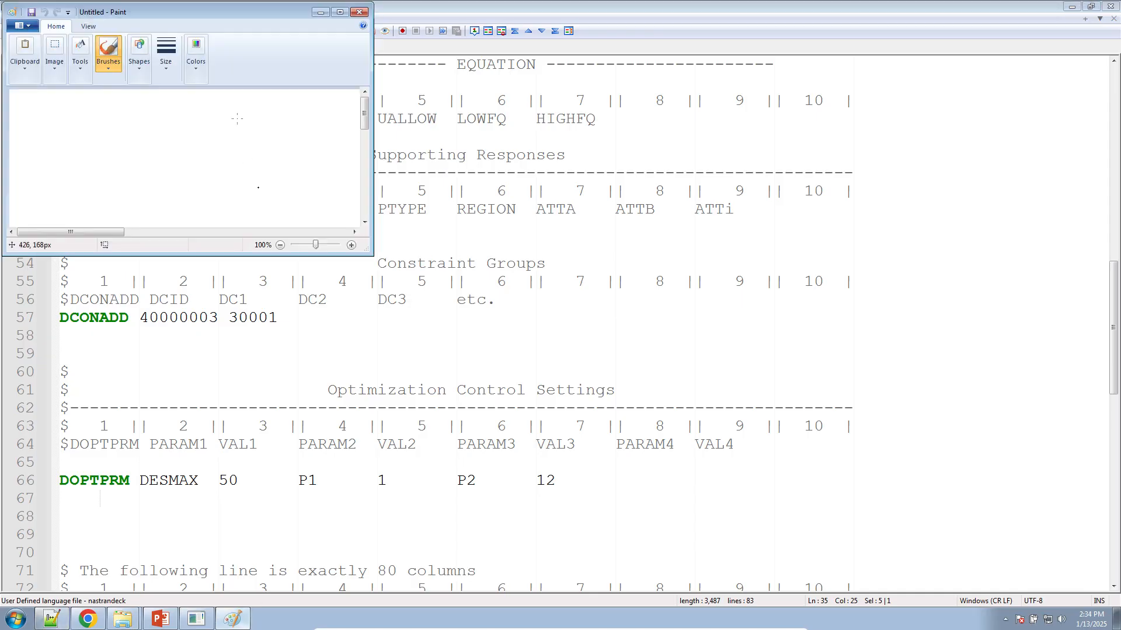
left_click(339, 12)
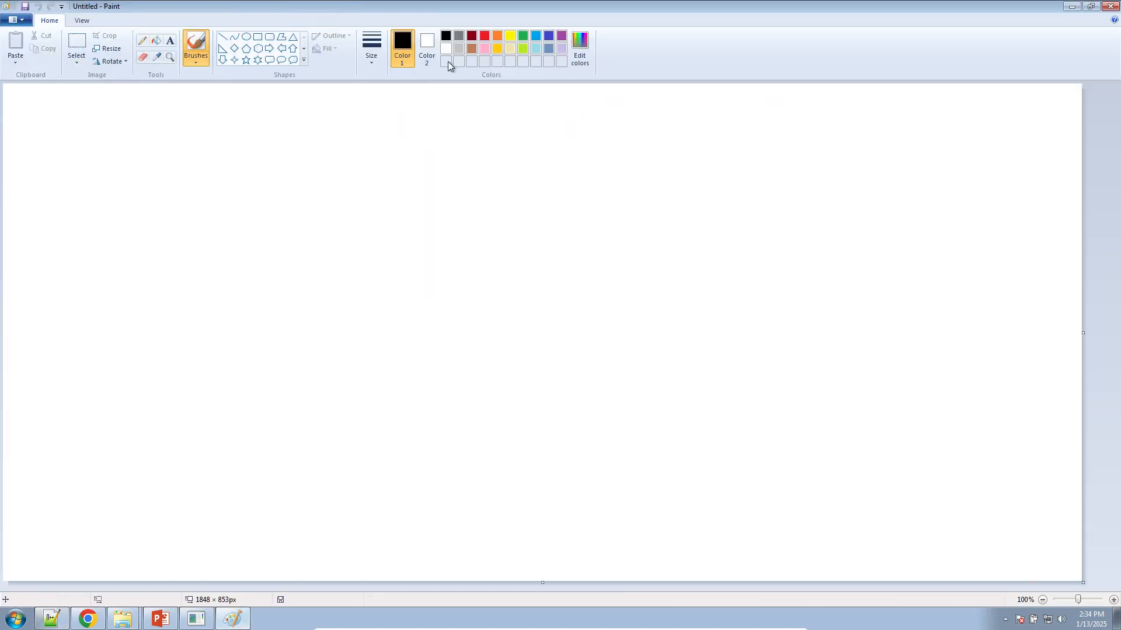
left_click(484, 35)
mouse_move(89, 153)
left_mouse_down()
mouse_move(109, 526)
mouse_move(762, 529)
mouse_move(965, 518)
left_mouse_up()
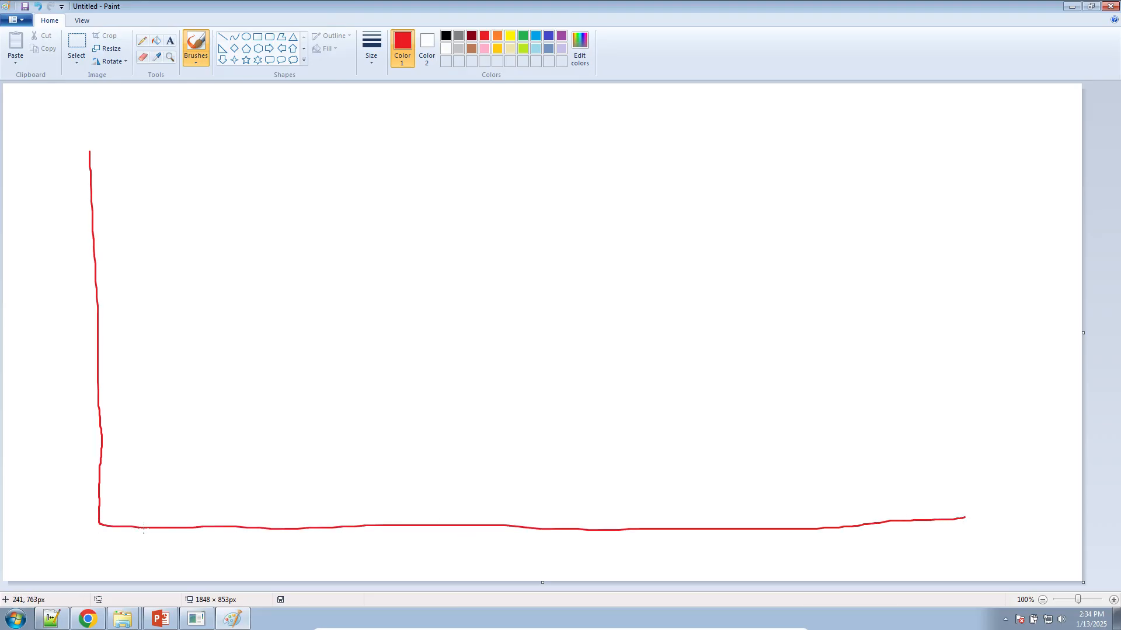
left_click_drag(204, 515, 207, 566)
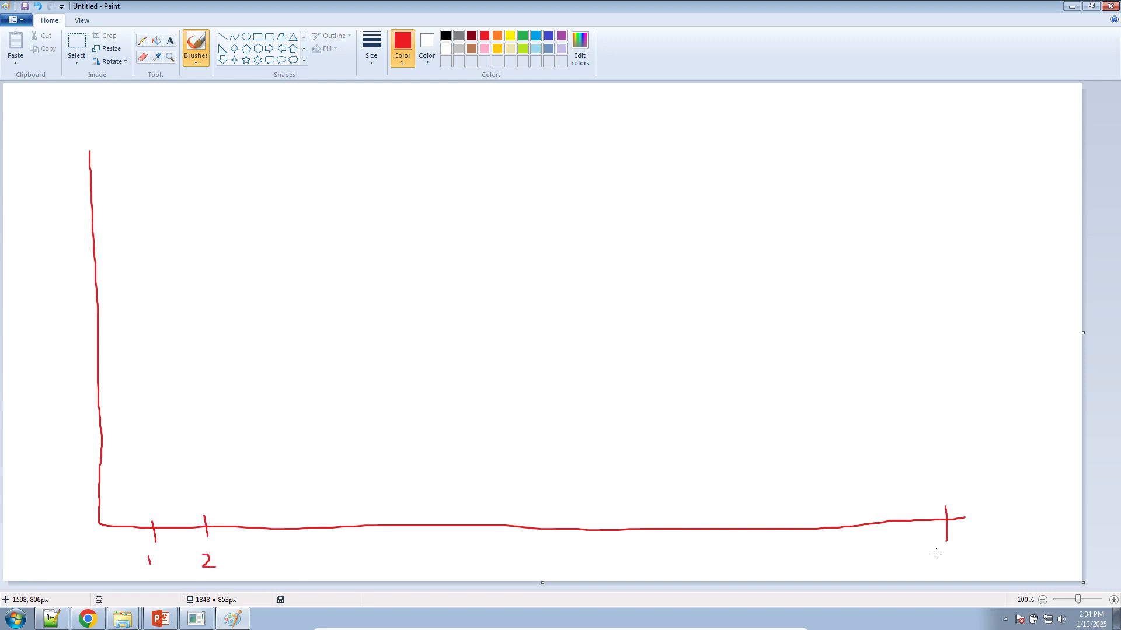
mouse_move(950, 558)
left_mouse_down()
mouse_move(946, 570)
mouse_move(951, 560)
left_mouse_up()
left_click_drag(28, 130, 57, 155)
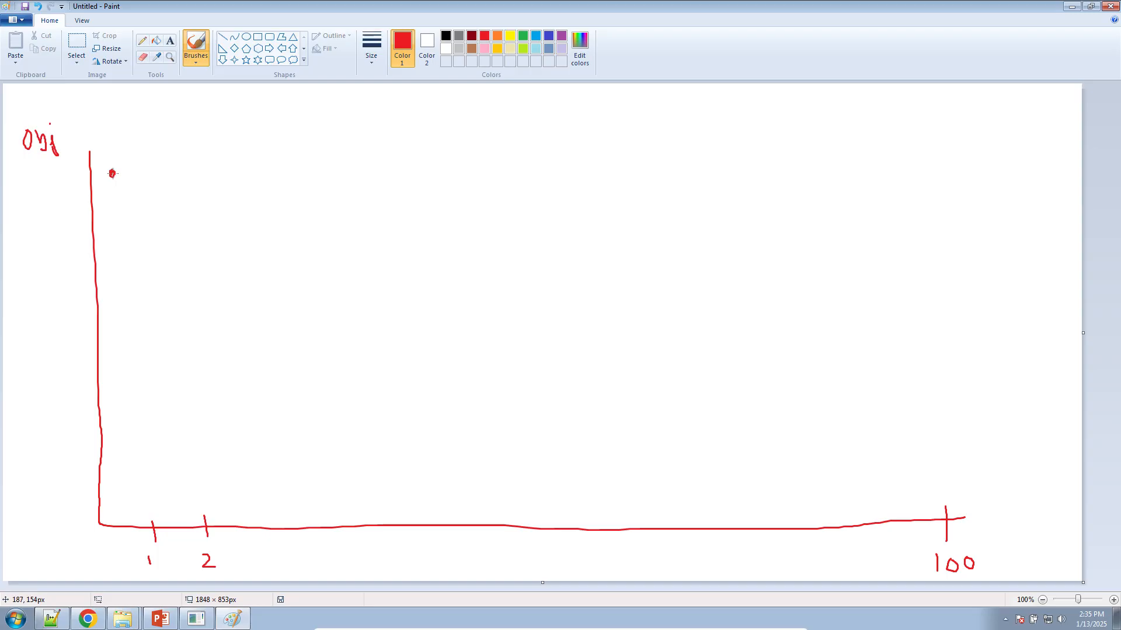
- Draw an objective curve that drops steeply and flattens toward 100, and cross it with a vertical cutoff line labelled 50
mouse_move(112, 174)
left_mouse_down()
mouse_move(196, 372)
mouse_move(239, 402)
mouse_move(394, 427)
mouse_move(905, 429)
left_mouse_up()
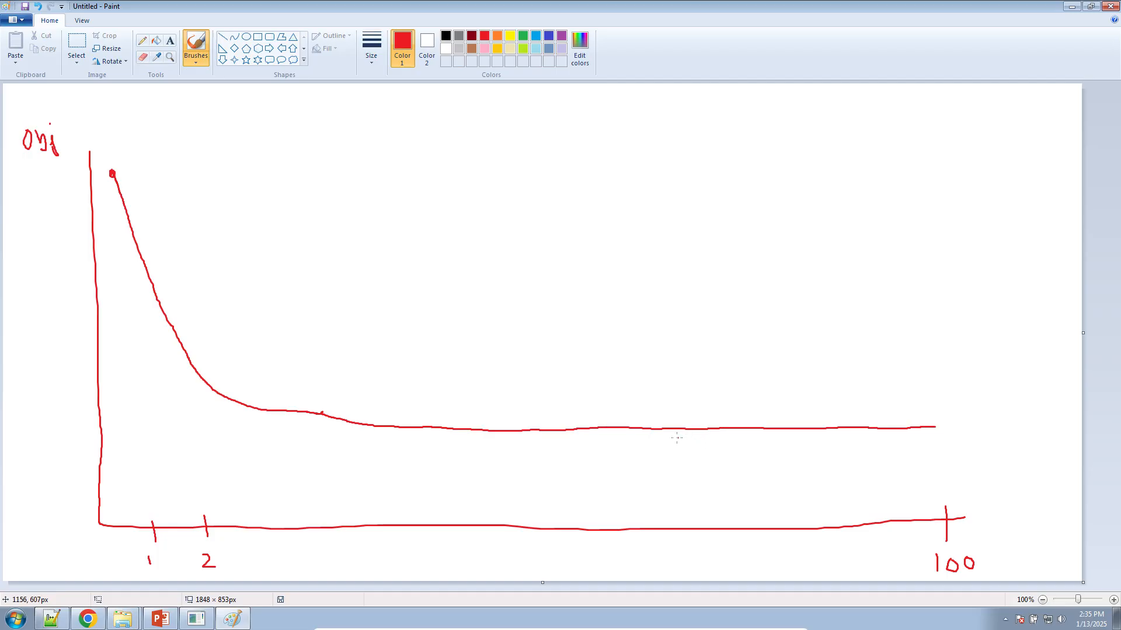
mouse_move(923, 372)
left_mouse_down()
mouse_move(405, 430)
mouse_move(1011, 433)
mouse_move(849, 359)
left_mouse_up()
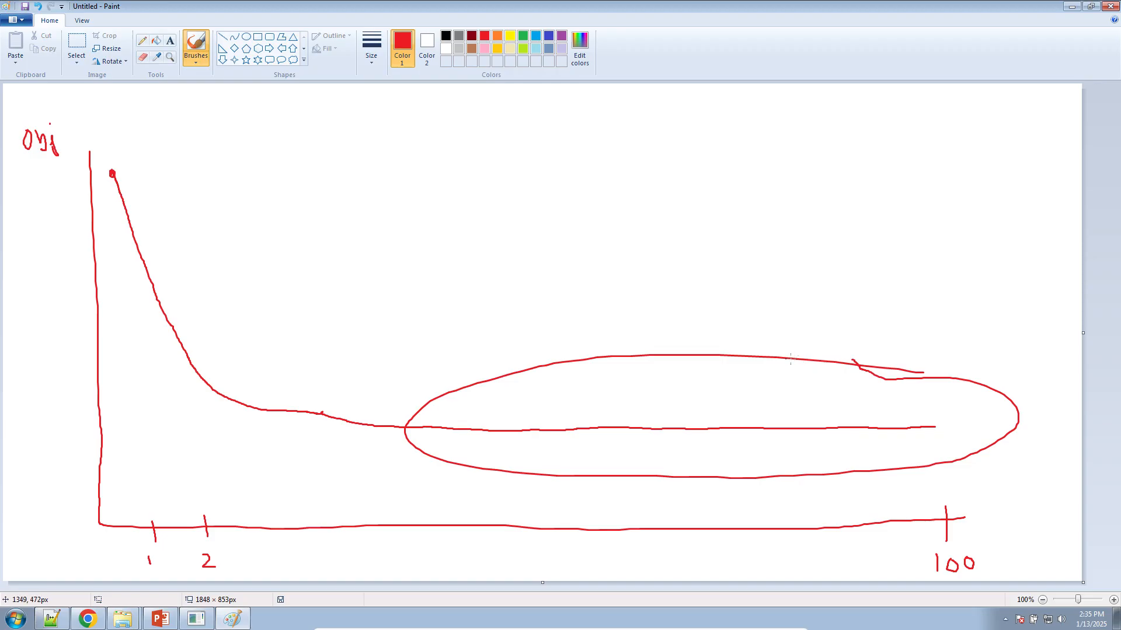
key("ctrl+z")
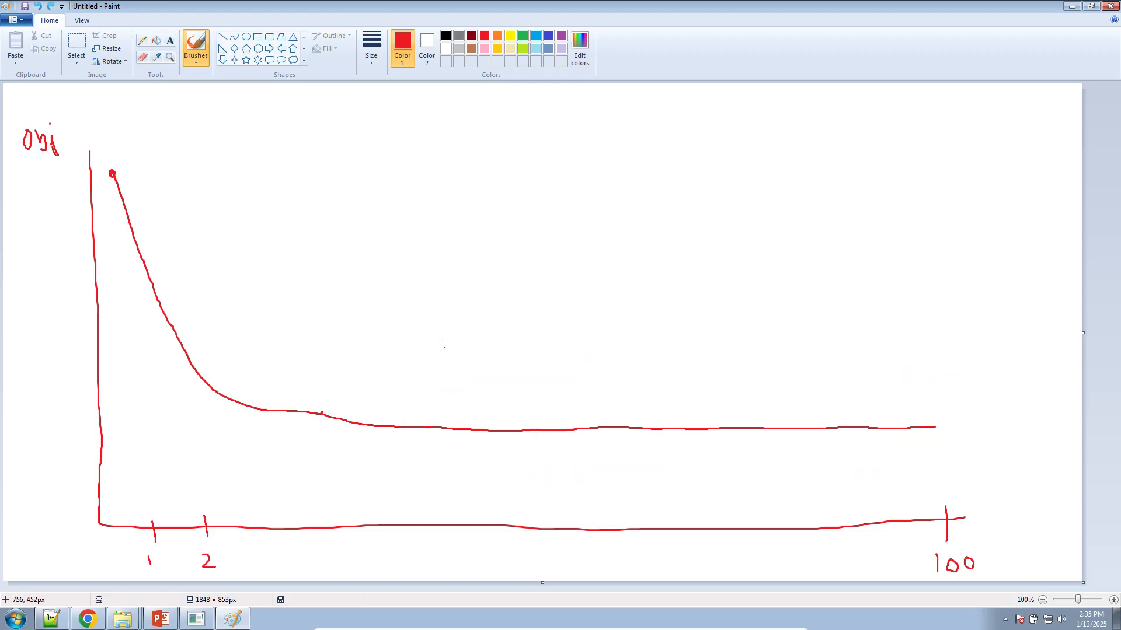
left_click_drag(514, 213, 531, 615)
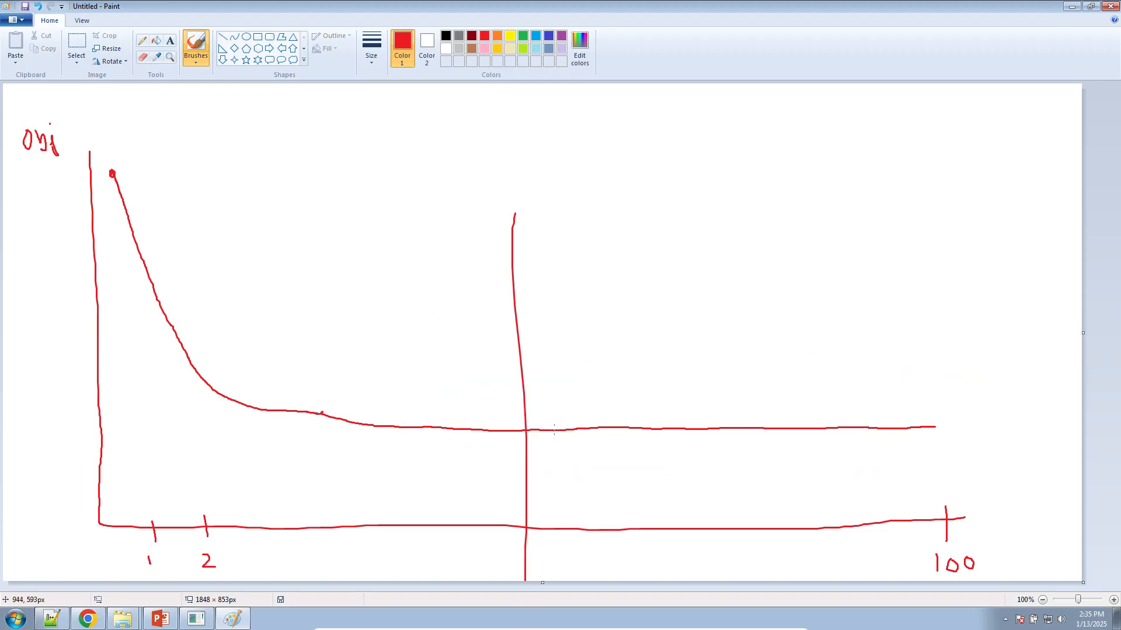
mouse_move(527, 206)
left_mouse_down()
mouse_move(536, 225)
mouse_move(581, 210)
left_mouse_up()
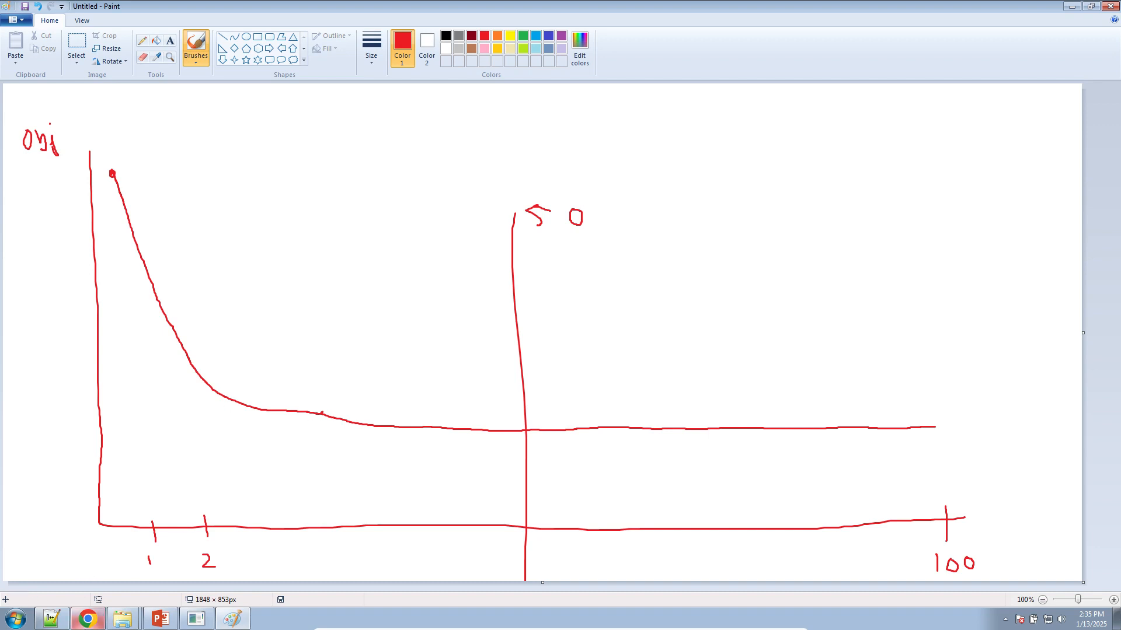
- Switch to the browser, try 1000 for DESMAX in the optimization settings, and set it back to 50
left_click(87, 619)
left_click(591, 300)
key("BackSpace")
type("1000")
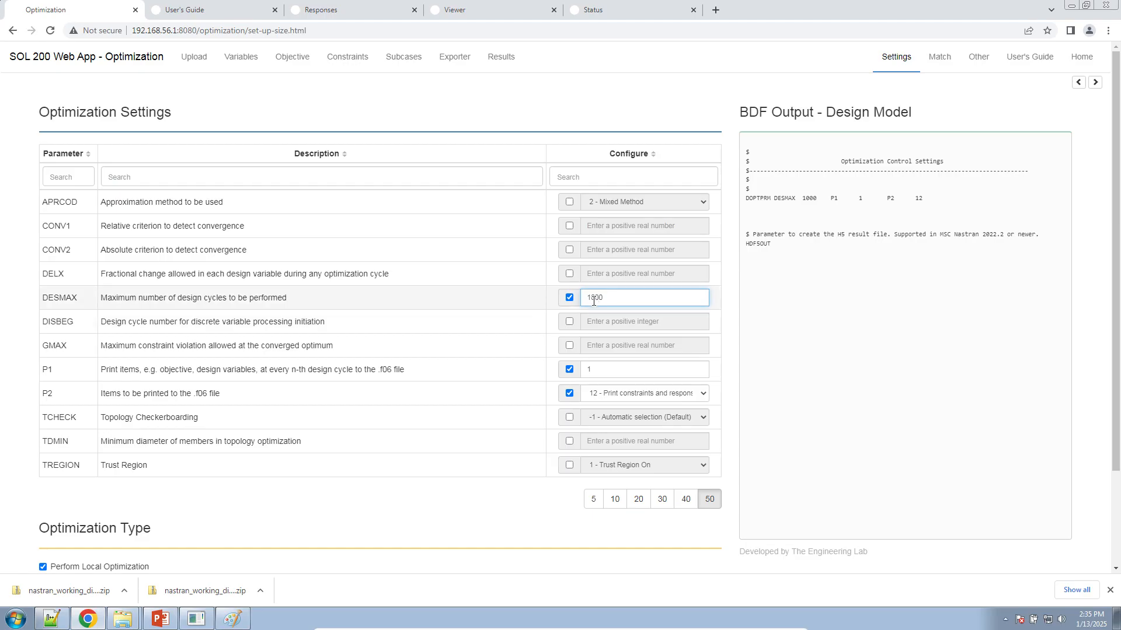
left_click(594, 298)
key("BackSpace")
key("BackSpace")
type("2")
left_click_drag(600, 298, 495, 294)
type("5")
left_click(729, 382)
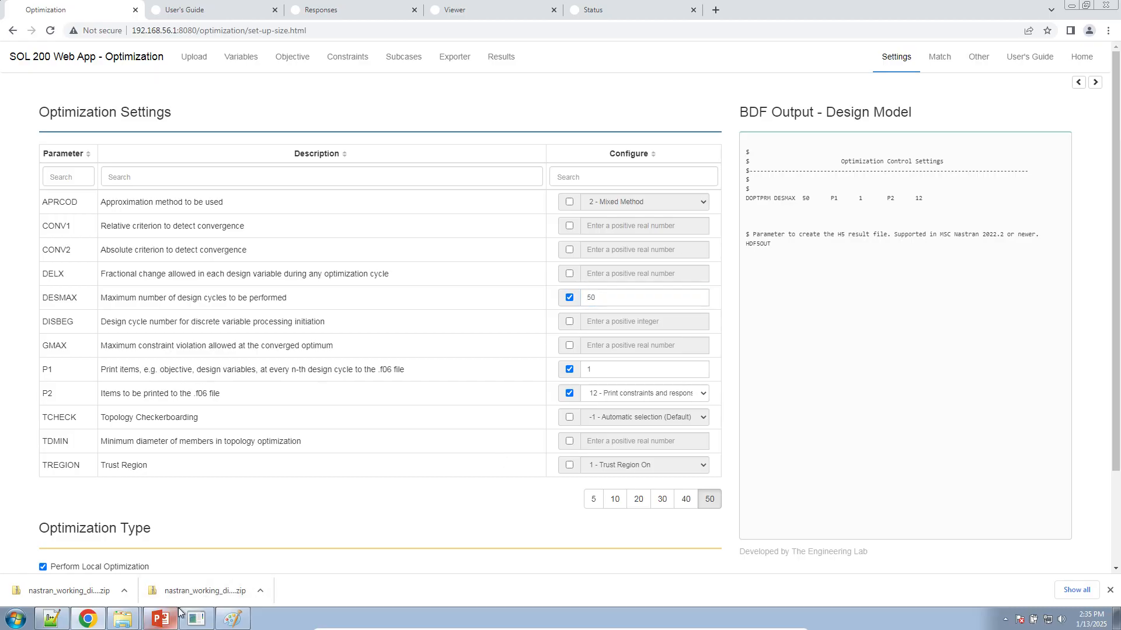
mouse_move(178, 615)
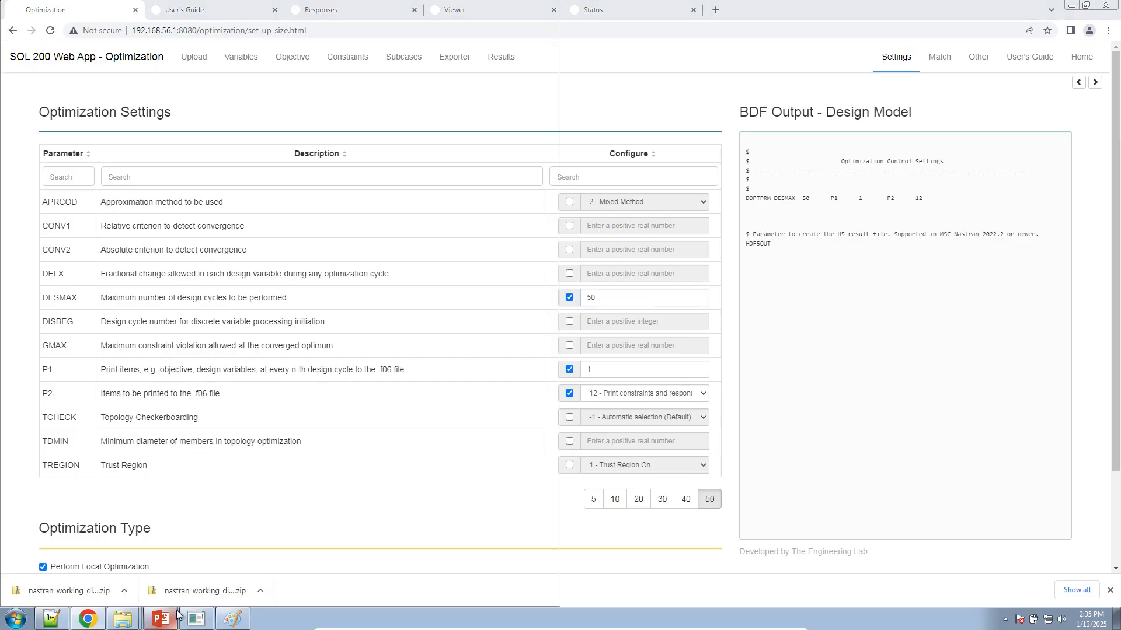
left_click(166, 616)
left_click(86, 619)
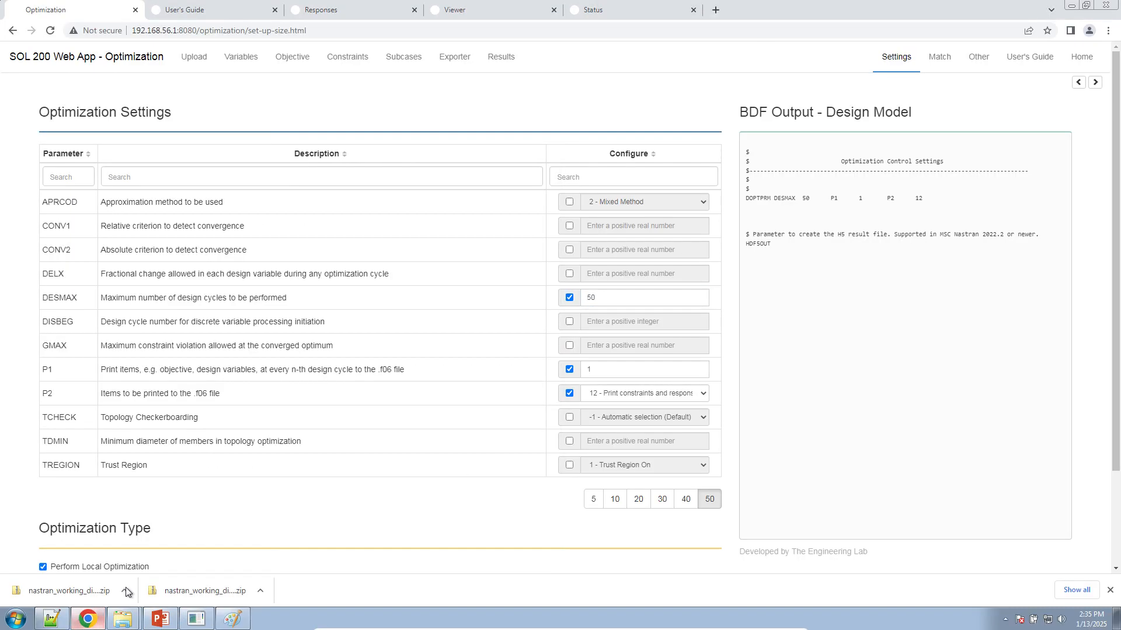
left_click(232, 619)
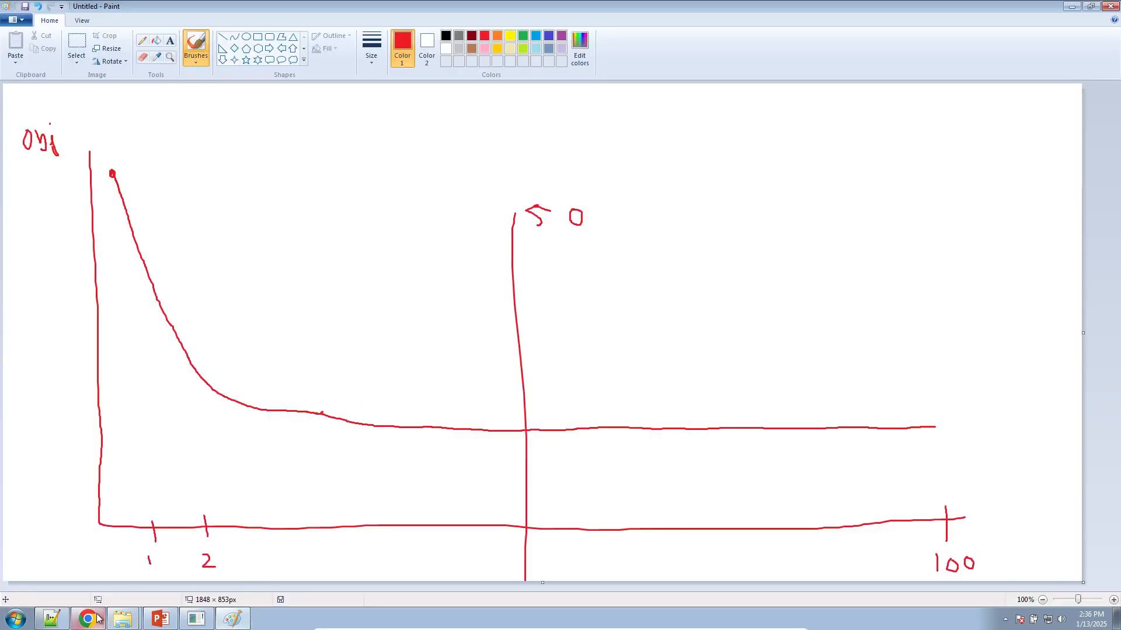
- Check the model.bdf job on the browser's Status page with the nastran_working_directory window narrowed beside it
left_click(86, 618)
left_click(607, 10)
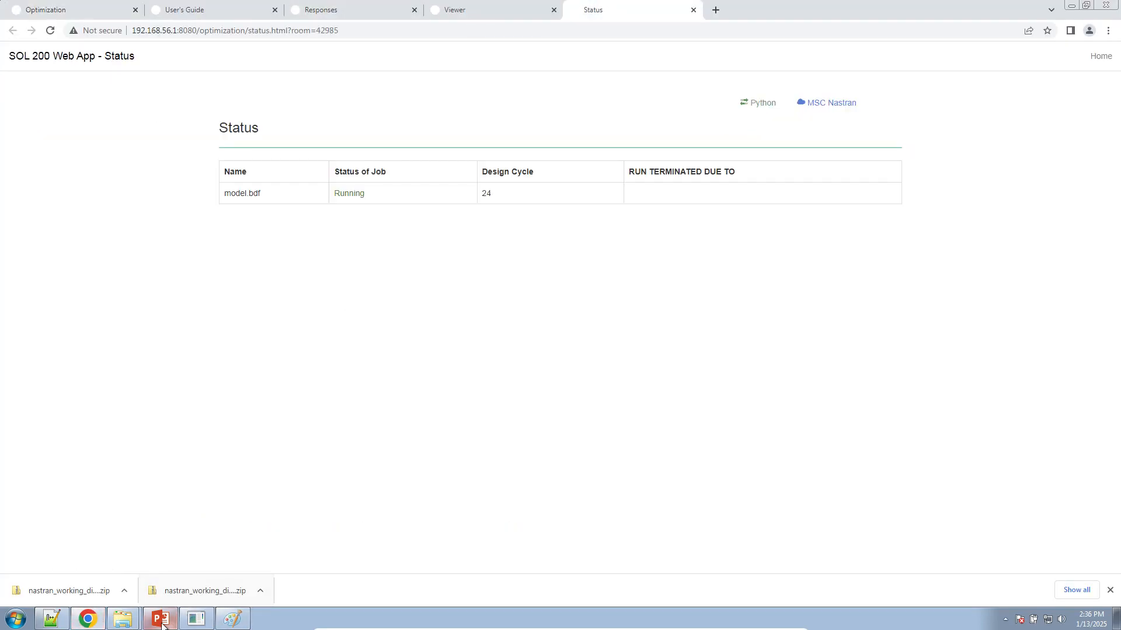
mouse_move(124, 619)
left_click(138, 592)
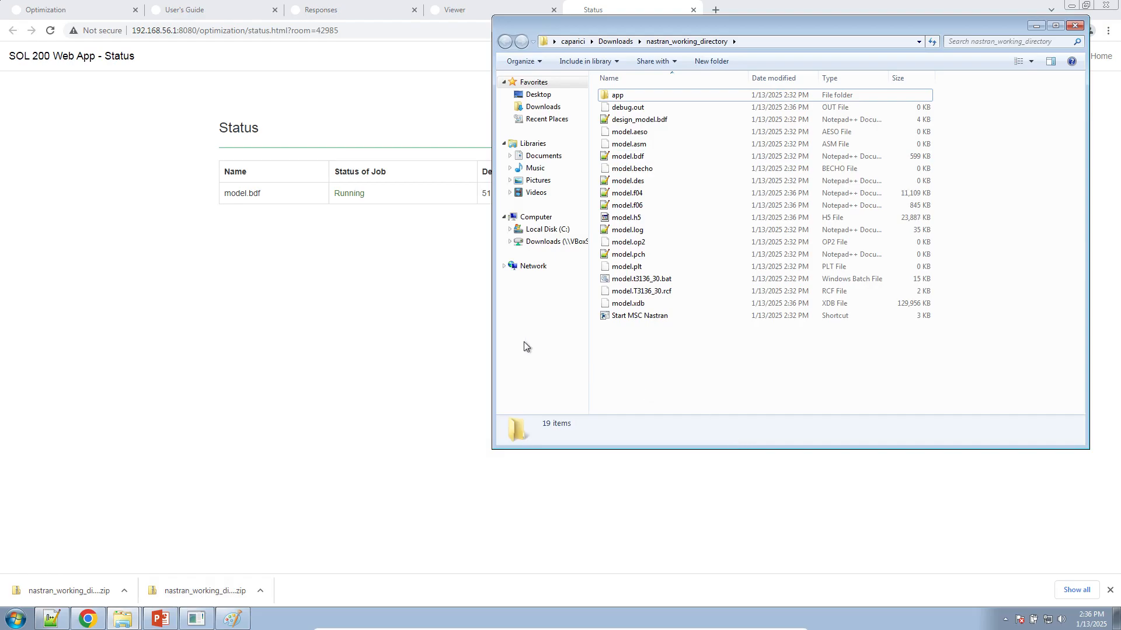
left_click_drag(492, 338, 698, 348)
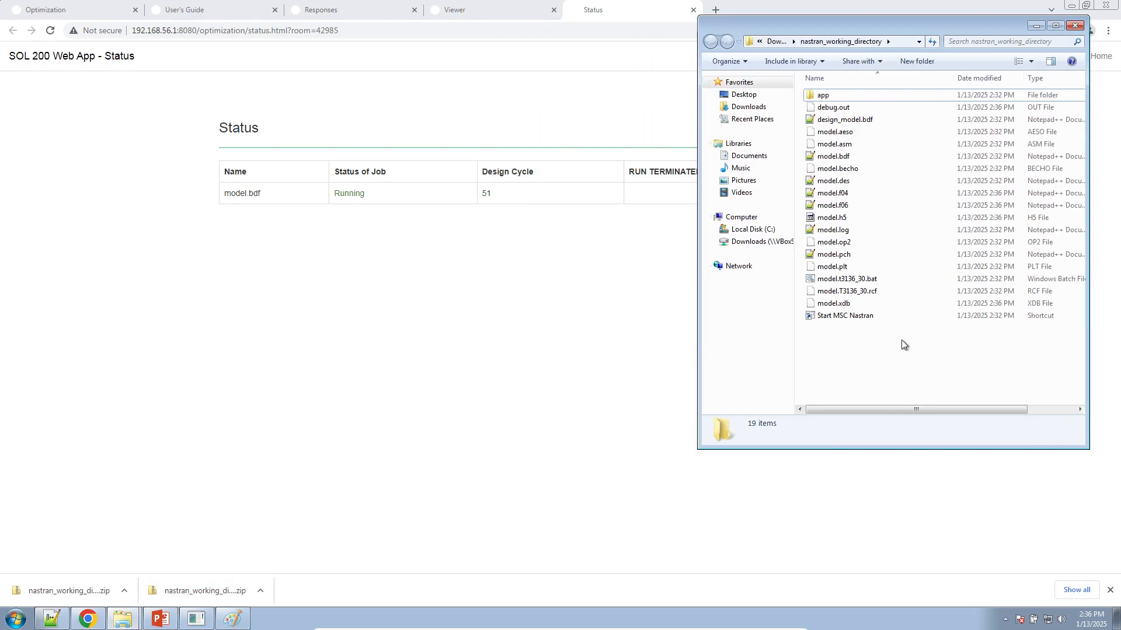
scroll(863, 210, "right", 1)
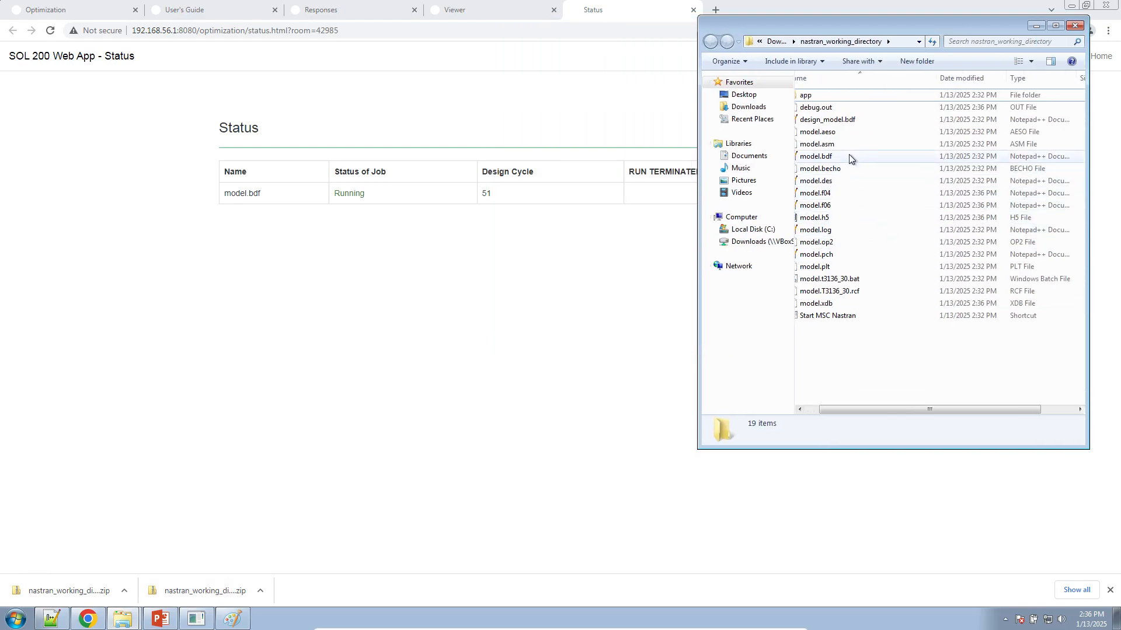
left_click(841, 119)
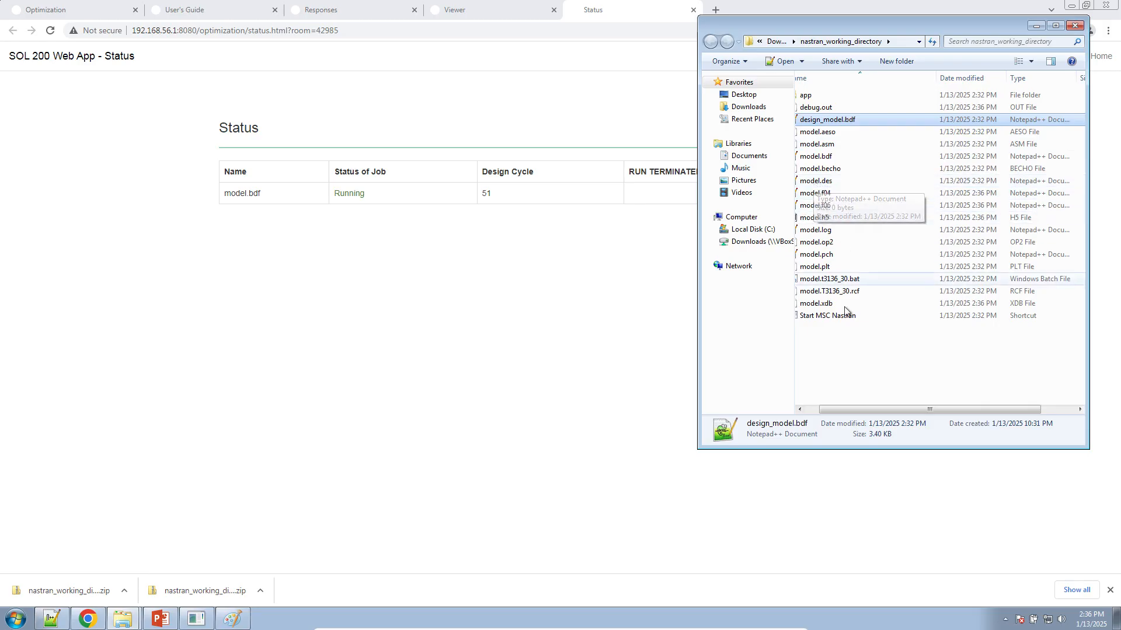
left_click(867, 144)
left_click(591, 294)
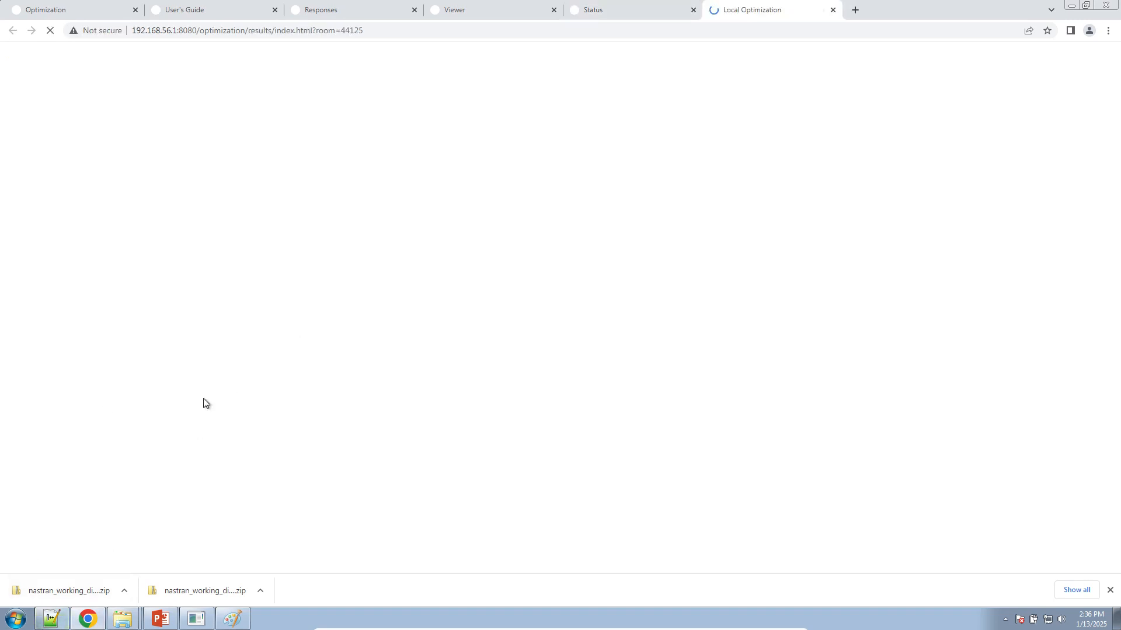
- Create a new Notepad++ document with the heading "Objective" and the indented line "Did we minimze the objective?"
left_click(66, 618)
left_click(7, 30)
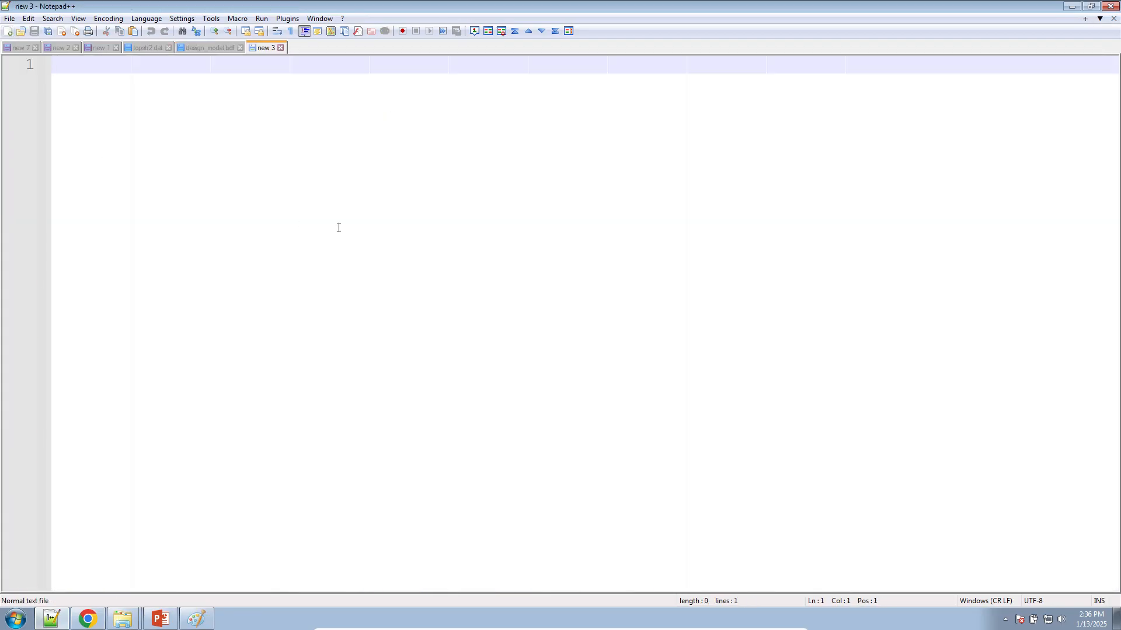
type("Objective")
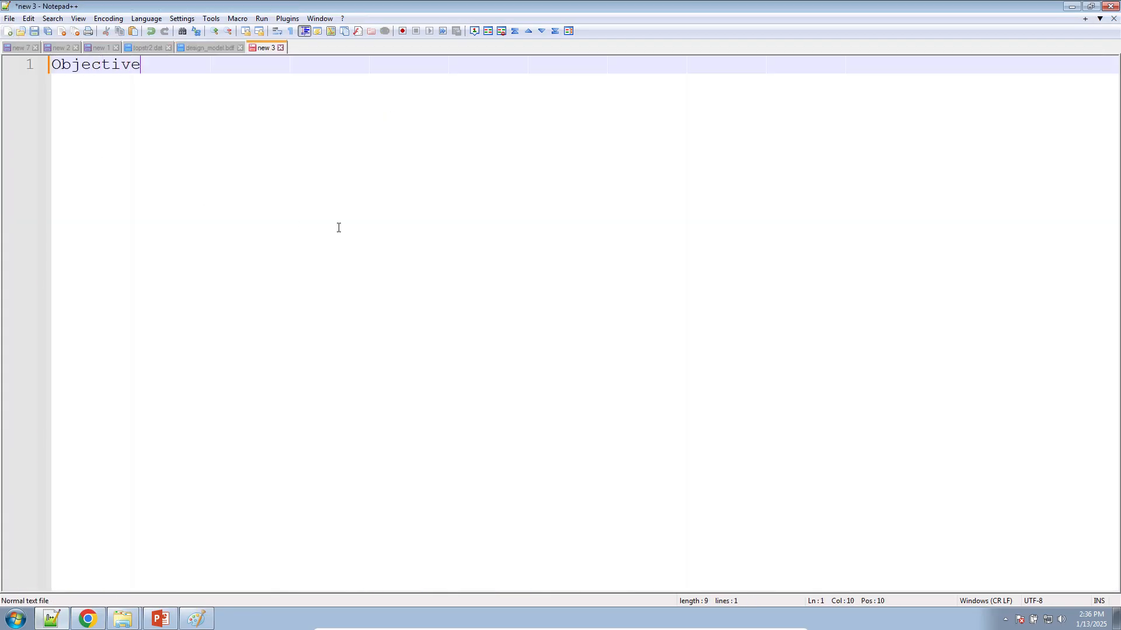
key("Return")
key("Tab")
type("Did wi")
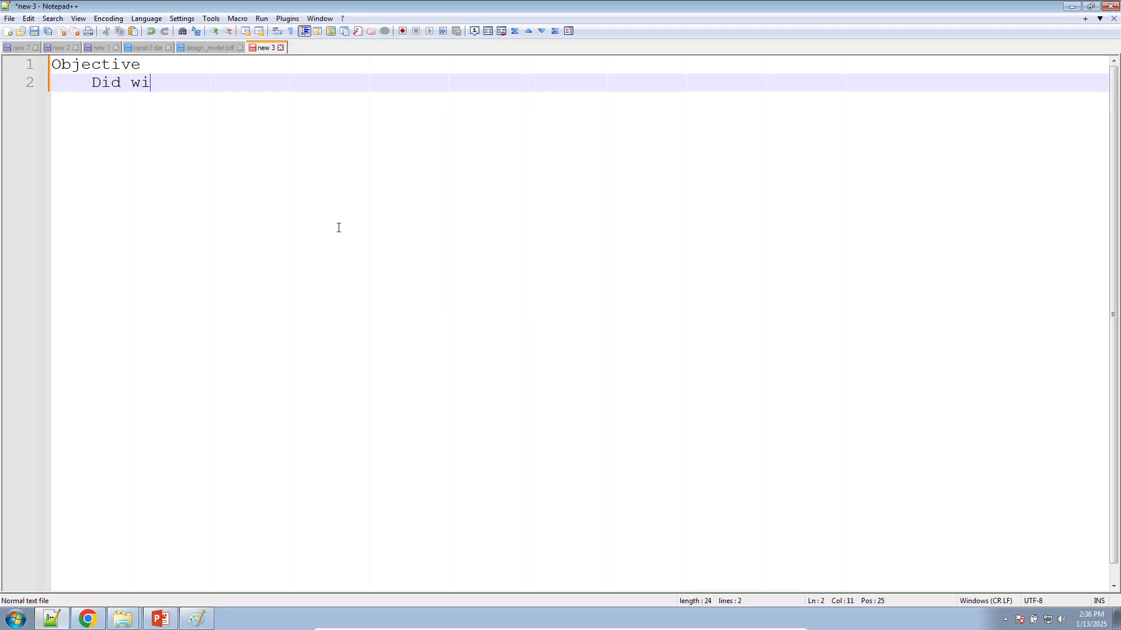
type(" minimze the obje cti")
key("BackSpace")
key("BackSpace")
key("BackSpace")
key("BackSpace")
type("ctive?")
key("Return")
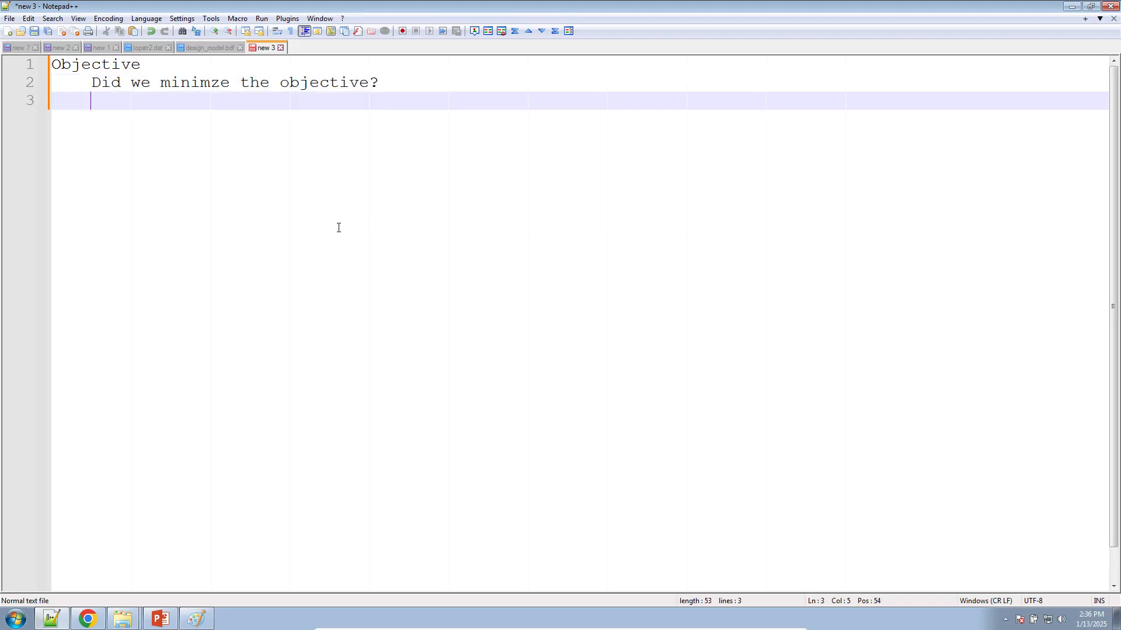
- Add the line "Is the final design feasible (did we satisify the constraints)" below the objective question, followed by blank lines
key("Return")
type("I")
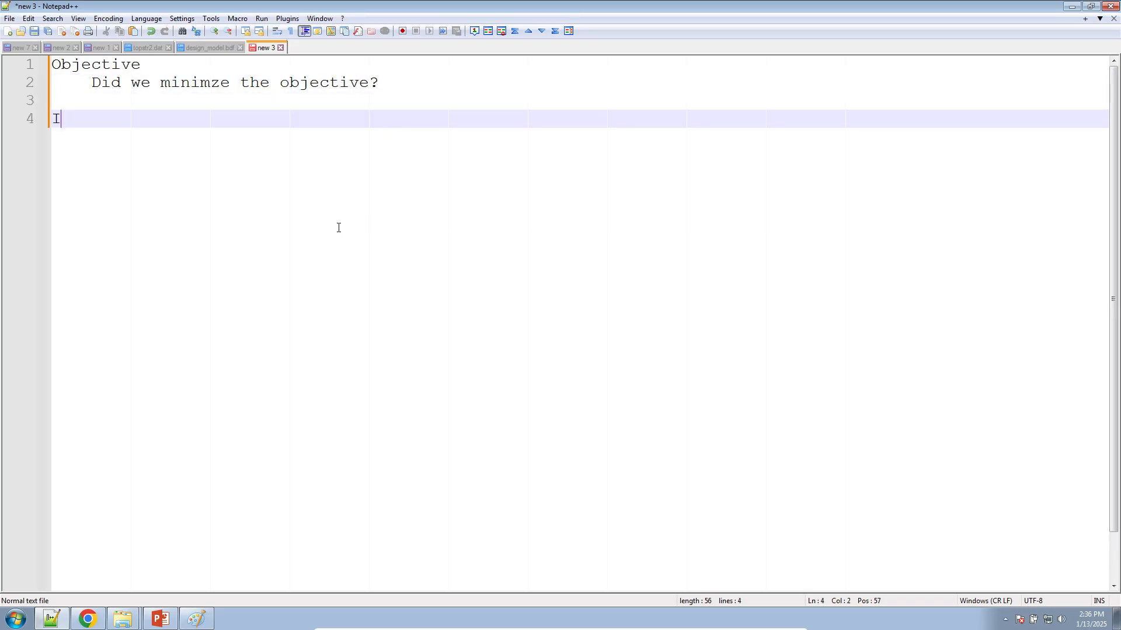
type("s the final design v")
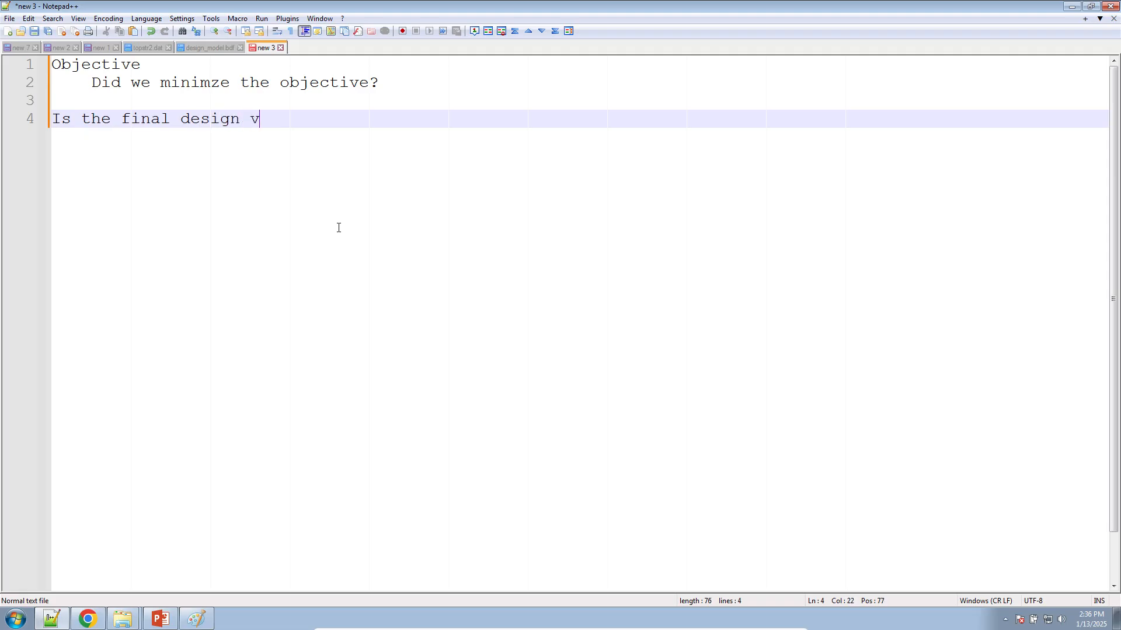
key("BackSpace")
type("feasible (disd")
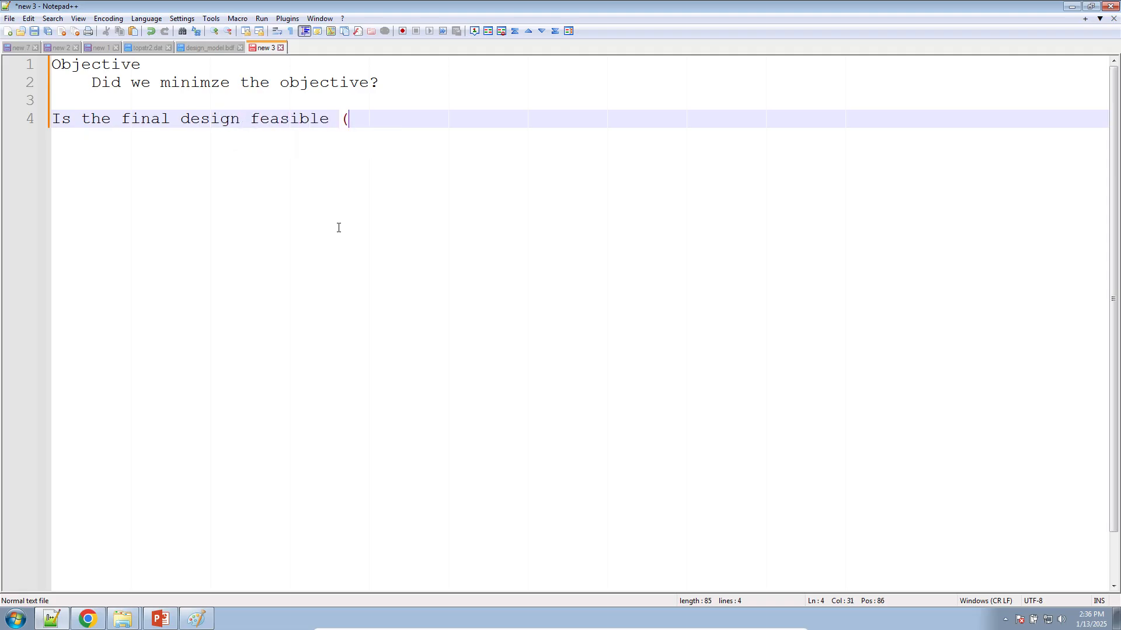
key("BackSpace")
key("BackSpace")
type("d wes")
key("BackSpace")
type("satisify ")
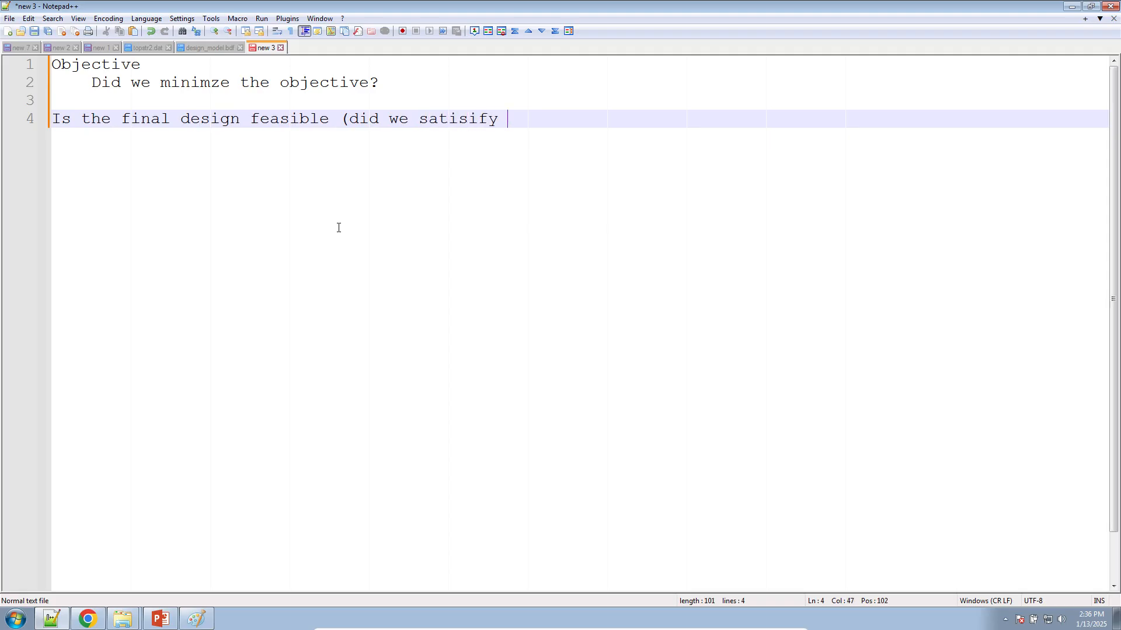
type("the constraints)")
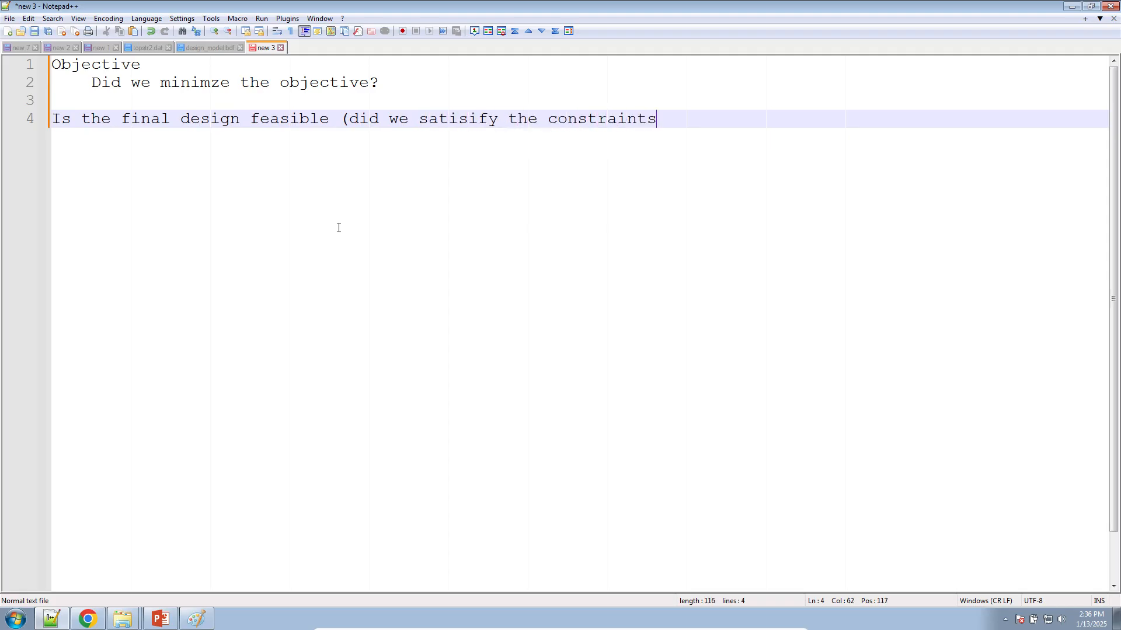
key("Return")
key("Return")
key("Return")
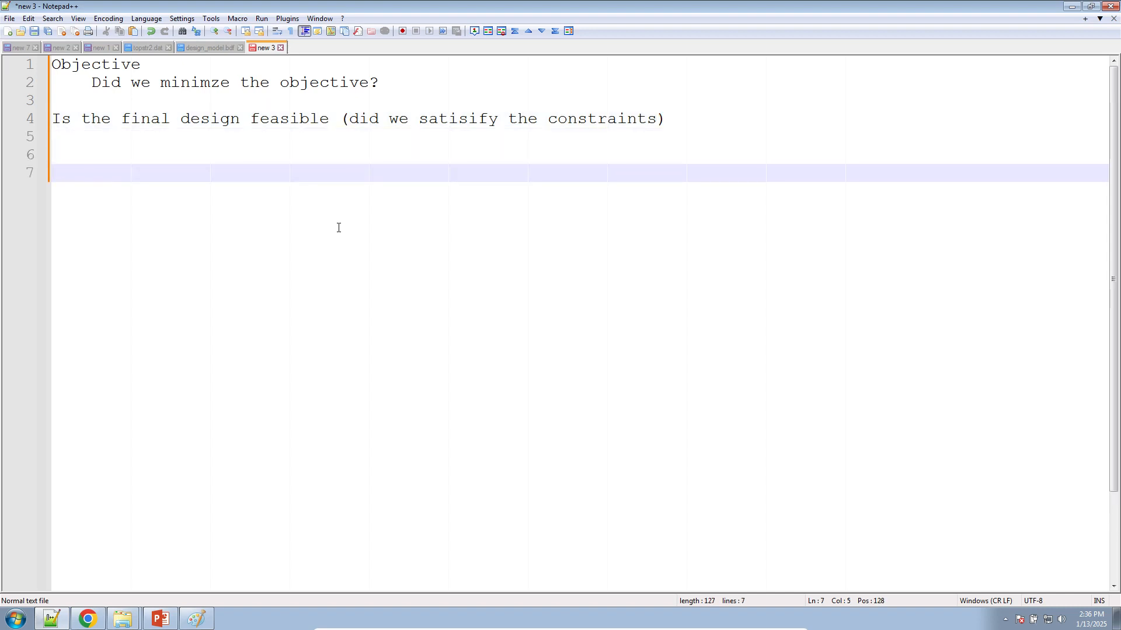
- Add an indented "Normalized Constraints" heading with the inequality "ri < upper_bound" indented beneath it
type("Normalized Constr")
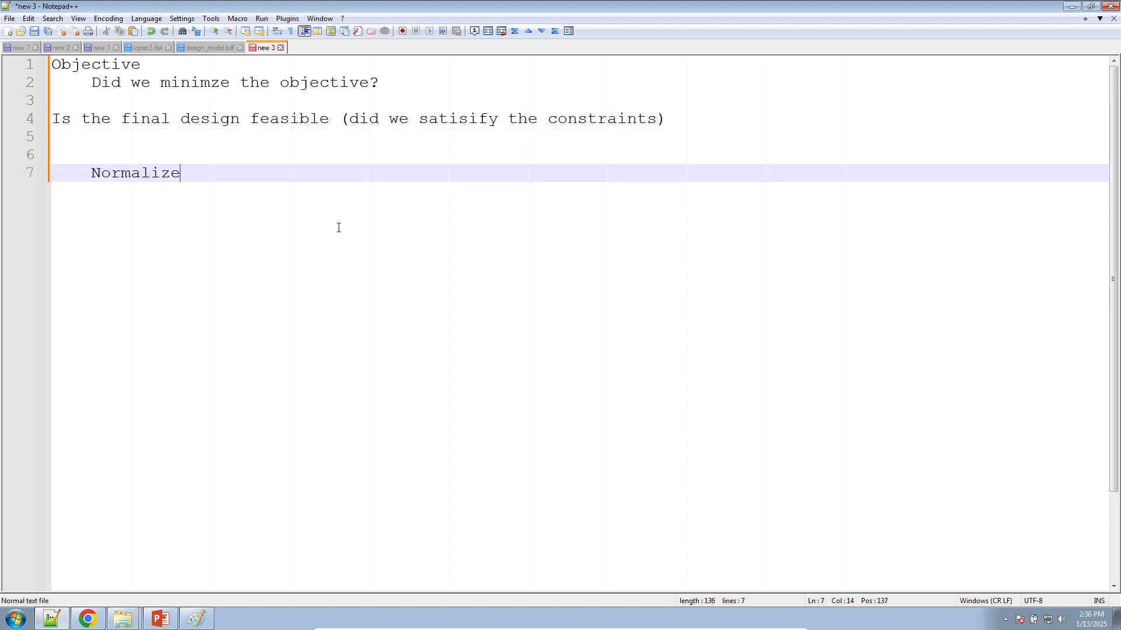
key("Return")
key("Return")
key("Tab")
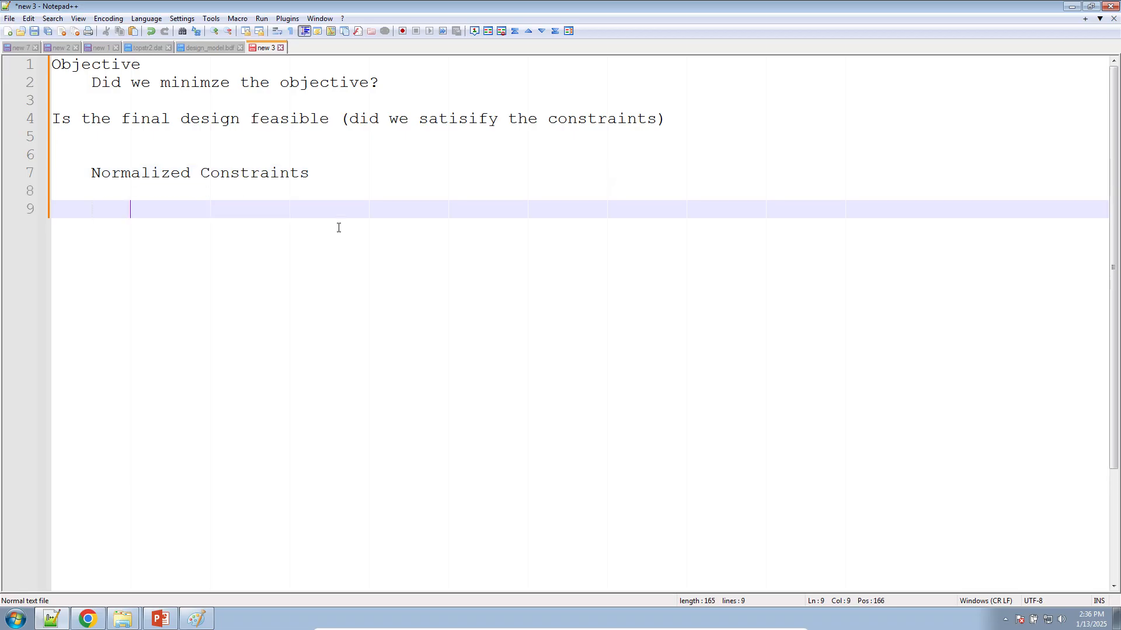
type("r1")
type("< ")
type("upper_bound")
- Insert "lower_bound <" in front of ri in the inequality
key("Left")
key("Left")
key("Left")
key("Left")
key("Left")
key("Left")
key("Left")
key("Left")
key("Left")
key("Left")
key("Left")
key("Left")
key("Left")
key("Left")
key("Left")
key("Left")
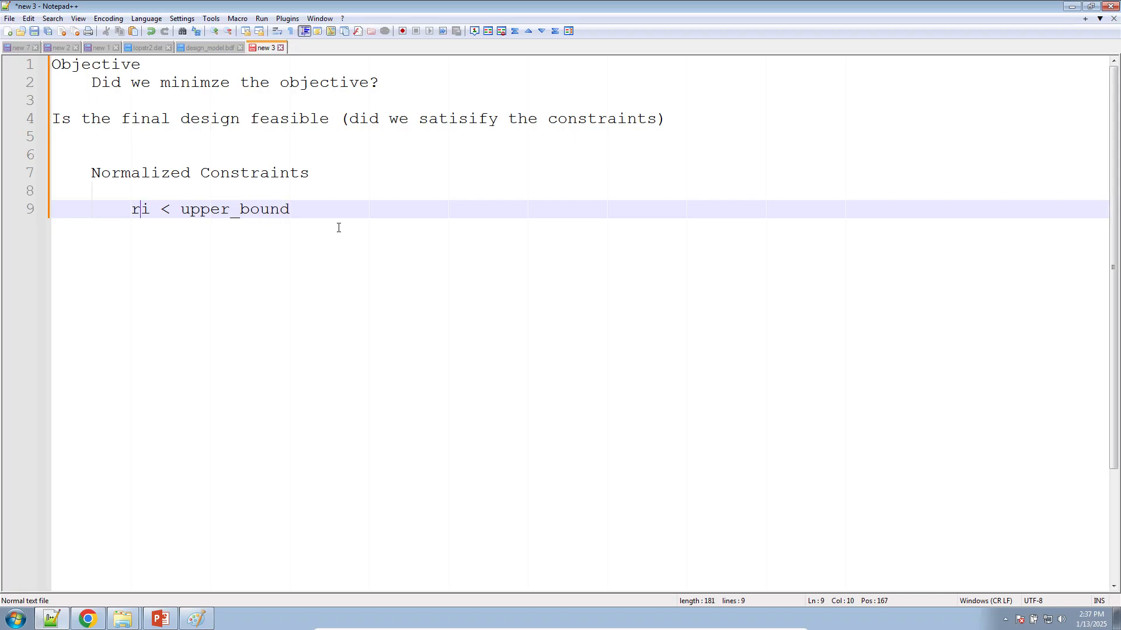
type("lower")
type("_bound <")
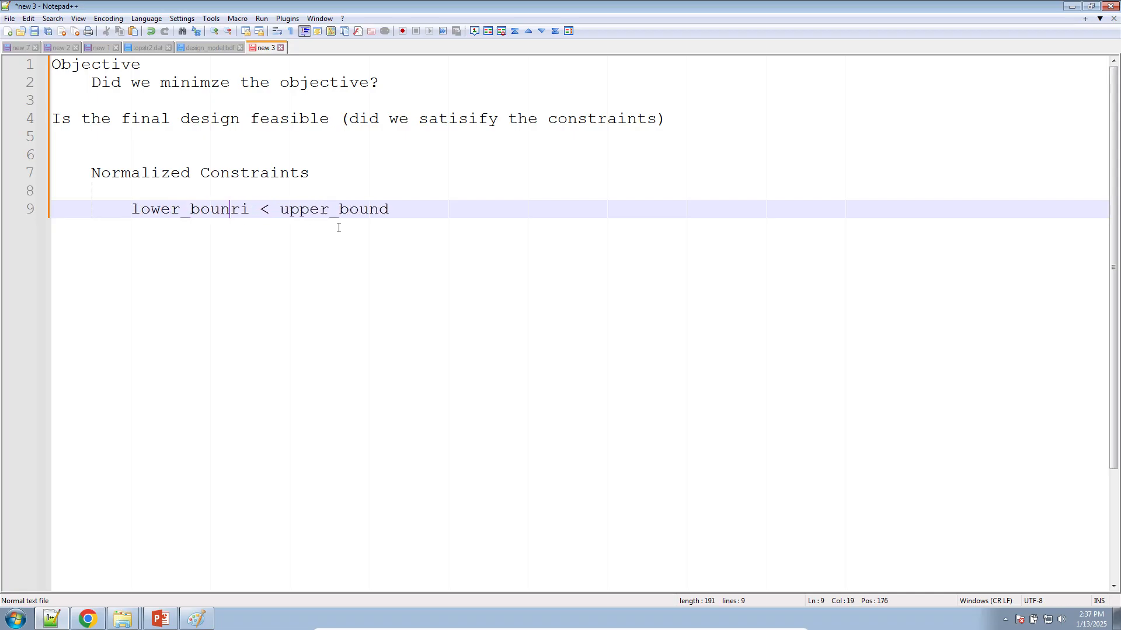
- Add the lines "g1_ri_lower" and "g2_ri_upper" below the inequality, separated from it by a blank line
key("Return")
key("Return")
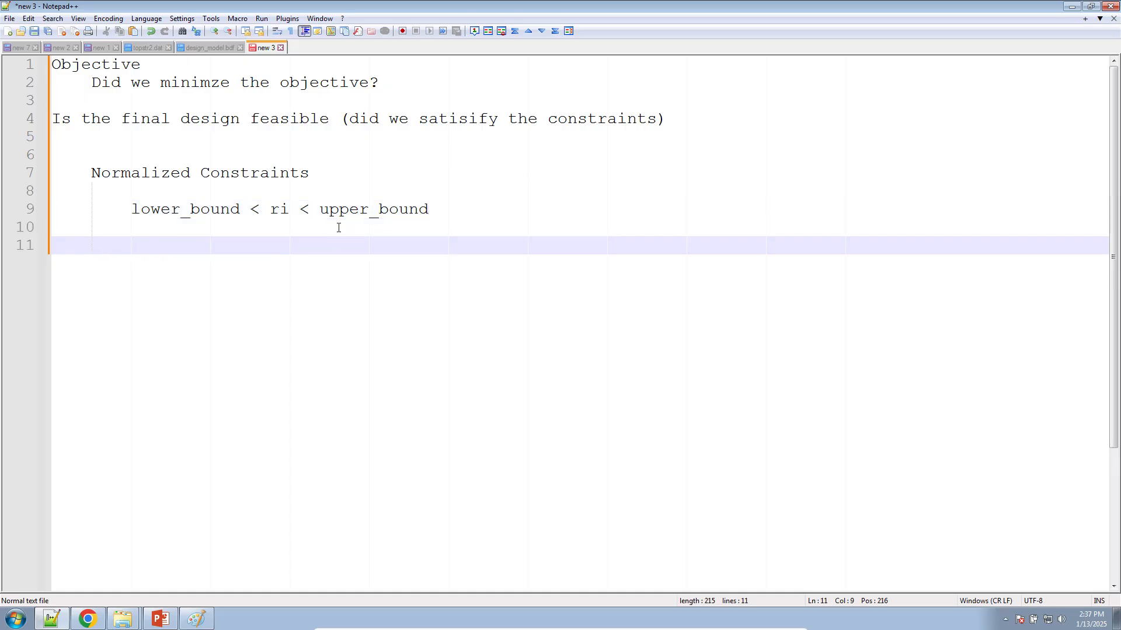
type("g1_ri_lower")
key("Return")
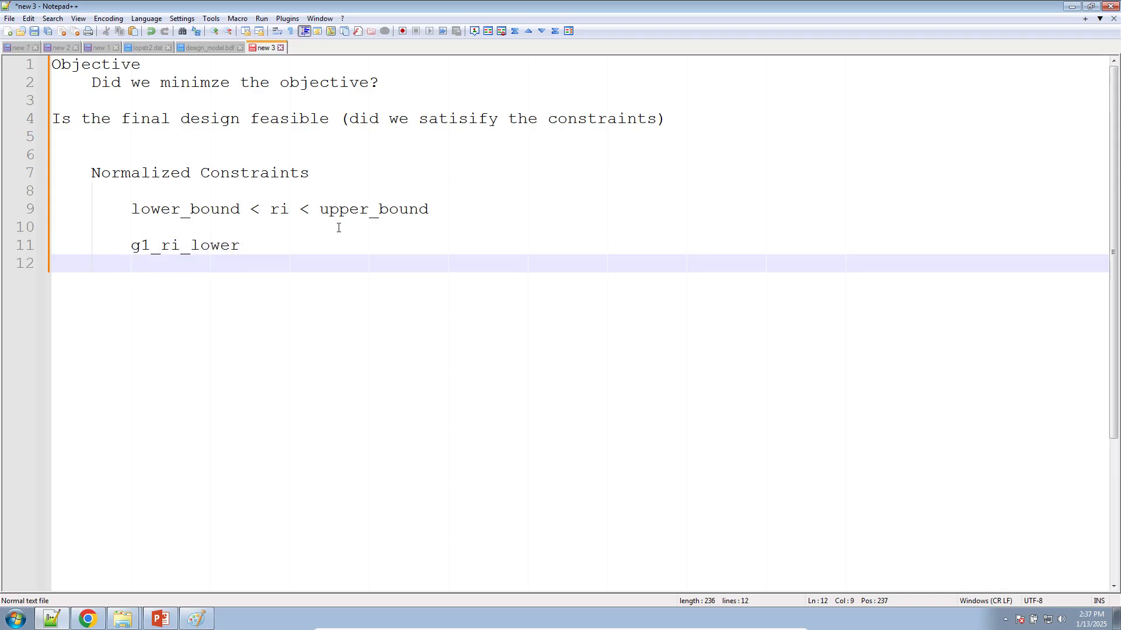
type("g2_ri_upper")
key("Return")
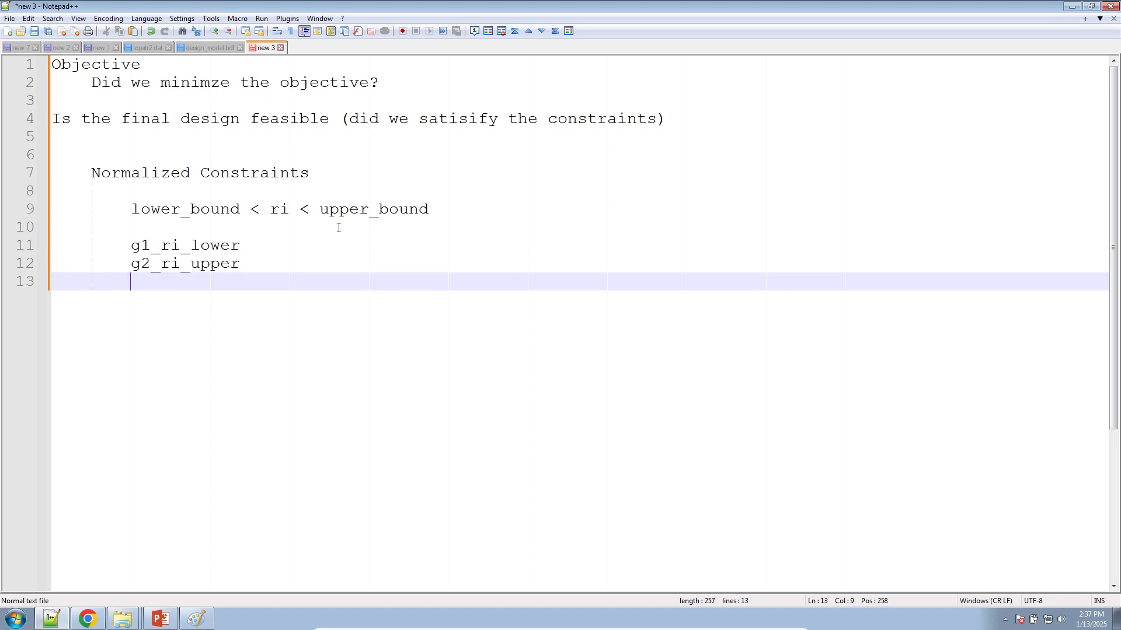
- Compare lower_bound and upper_bound in the inequality with the g1_ri_lower and g2_ri_upper lines
double_click(227, 214)
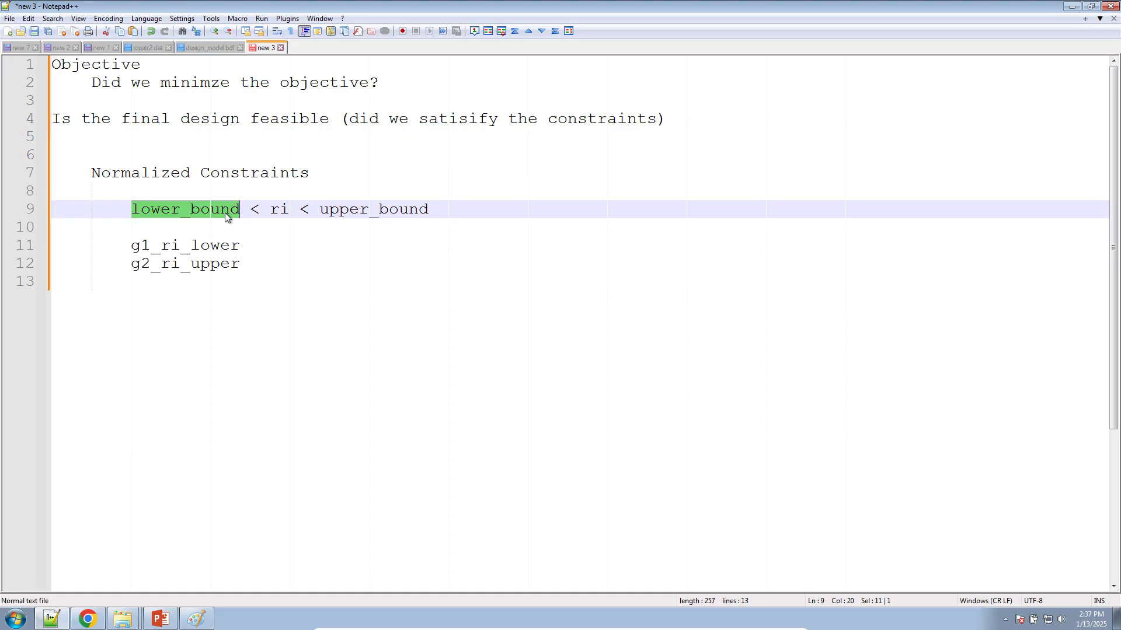
double_click(362, 210)
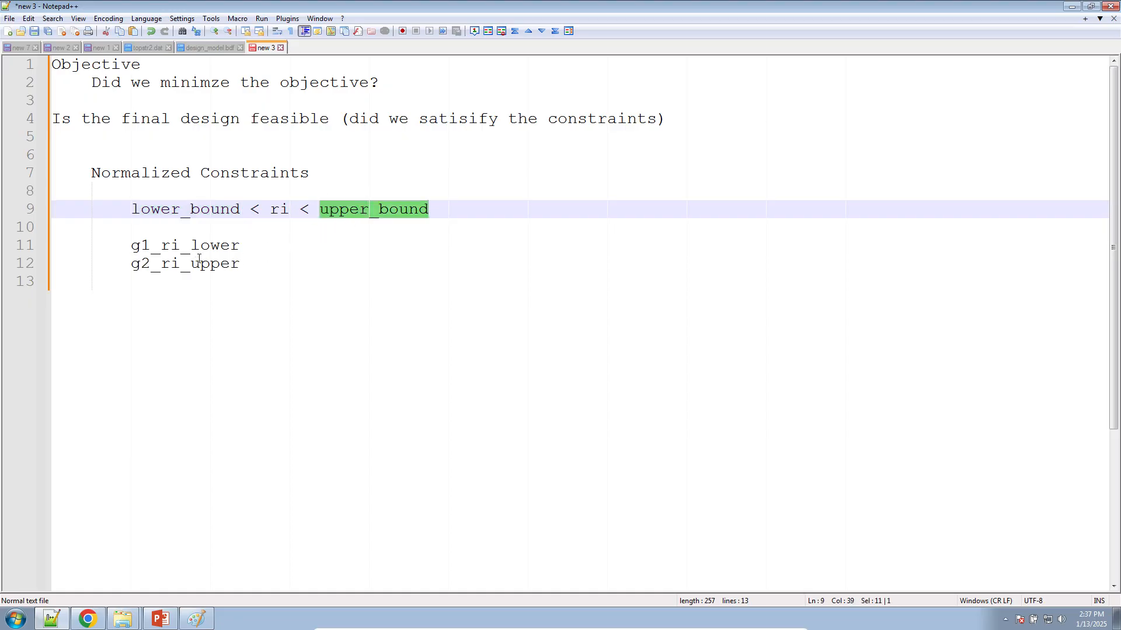
left_click(242, 259)
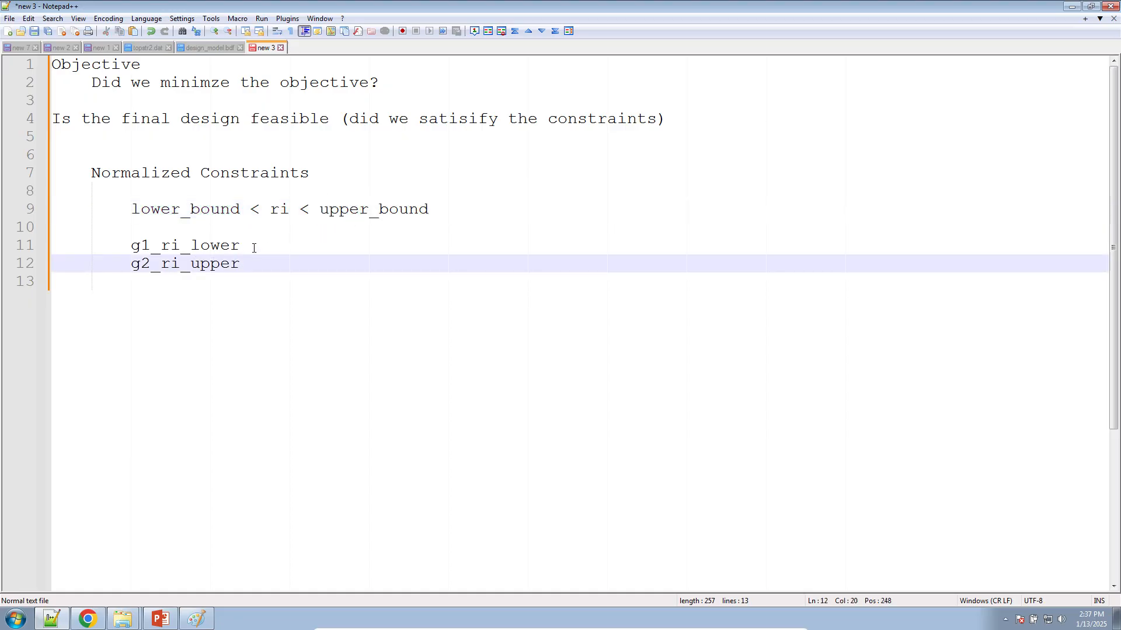
left_click(258, 245)
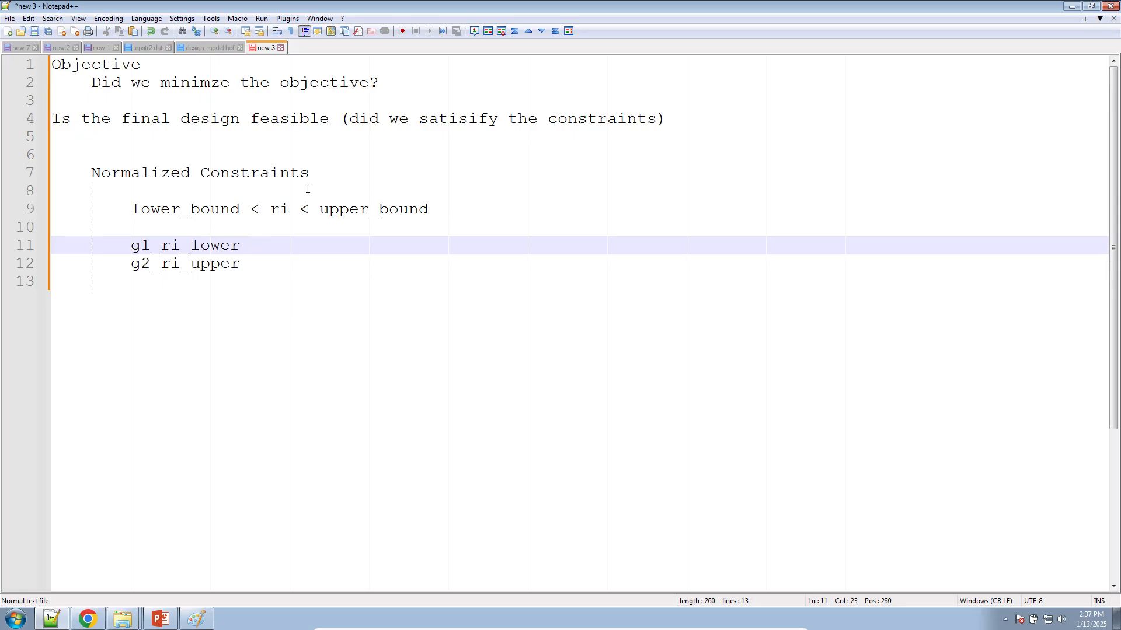
triple_click(301, 210)
left_click(276, 250)
left_click(272, 278)
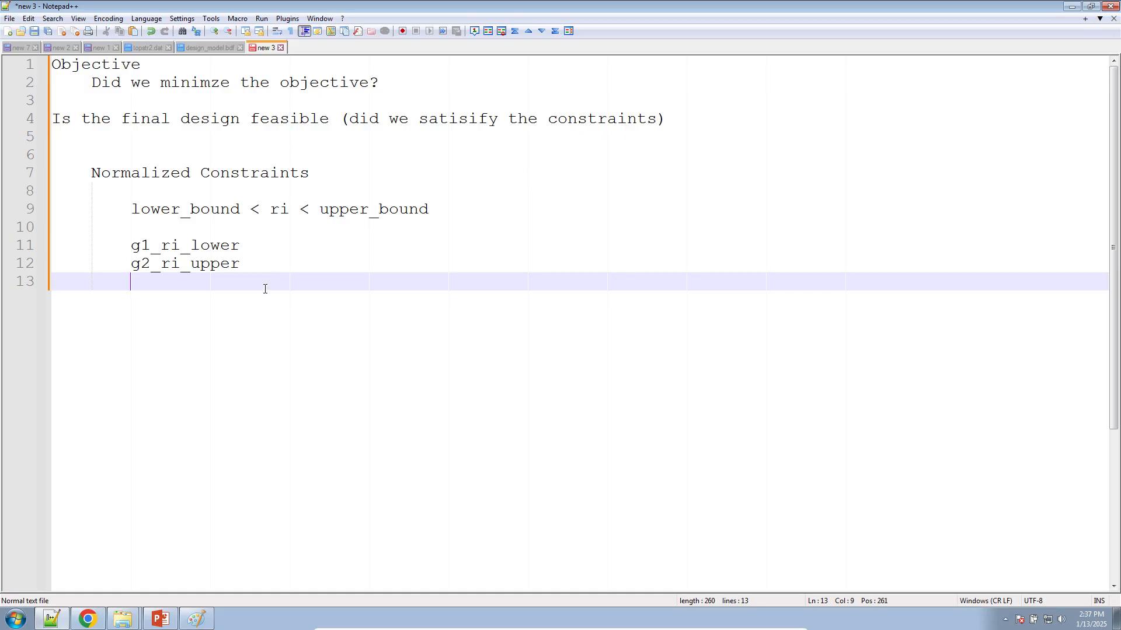
left_click(276, 228)
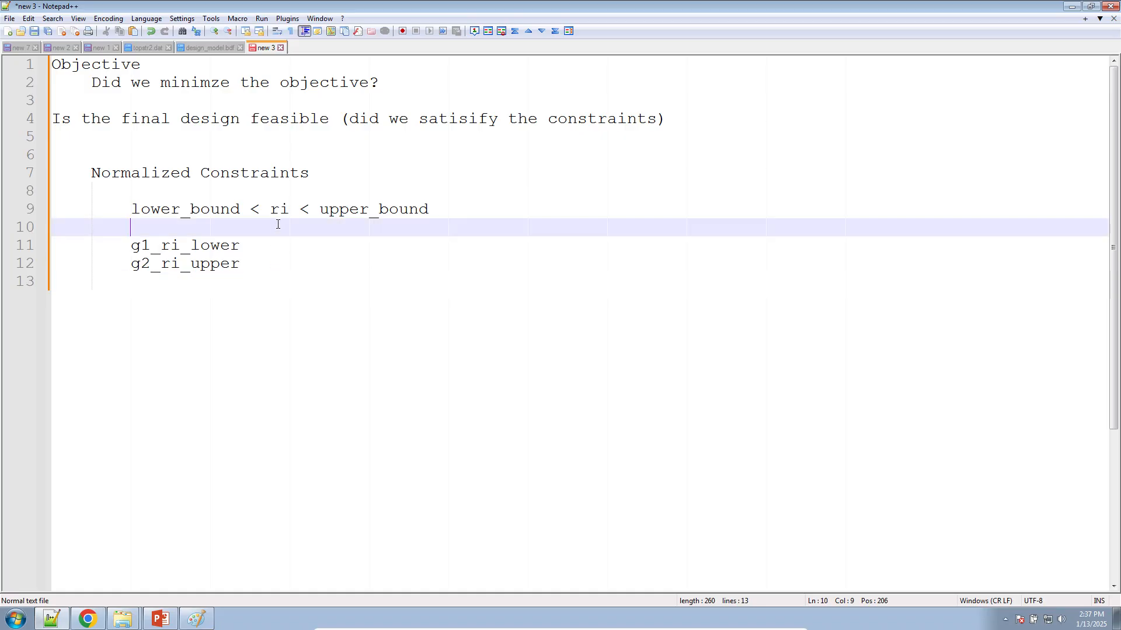
- Change ri to r1 in the inequality and duplicate the line beneath it for r2 and r3
left_click(279, 209)
key("shift+Right")
type("1")
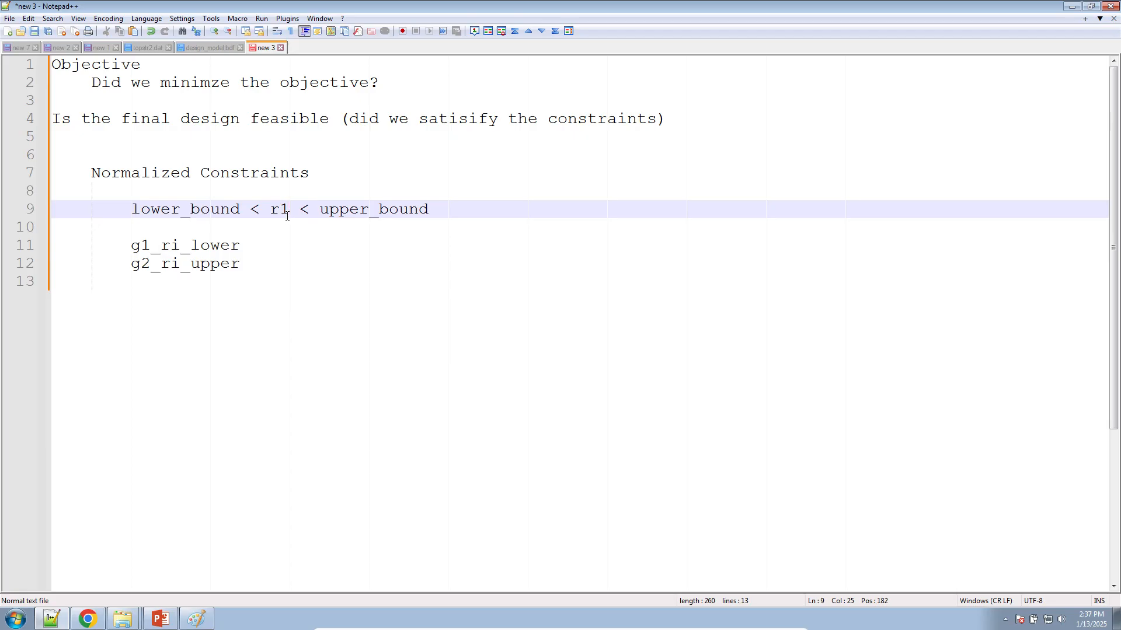
key("ctrl+d")
key("Down")
key("shift+Left")
type("2")
key("ctrl+d")
key("Down")
key("shift+Left")
type("3")
- Duplicate the inequality for r4 and r100, leaving two blank lines before the r100 line
key("ctrl+d")
left_click(284, 264)
key("shift+Right")
type("4")
key("ctrl+d")
key("Down")
key("BackSpace")
type("100")
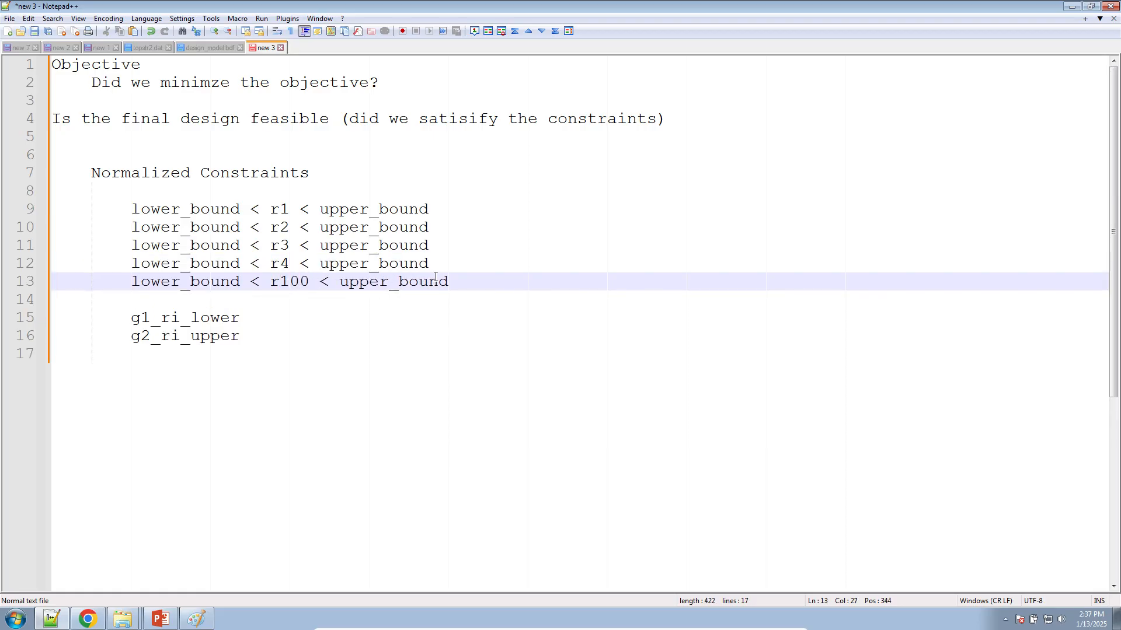
left_click(456, 261)
key("Return")
key("Return")
- Review the lower_bound and upper_bound terms across the r1 to r100 inequalities and the two g lines
left_click_drag(458, 318, 137, 296)
left_click(243, 298)
left_click(124, 210)
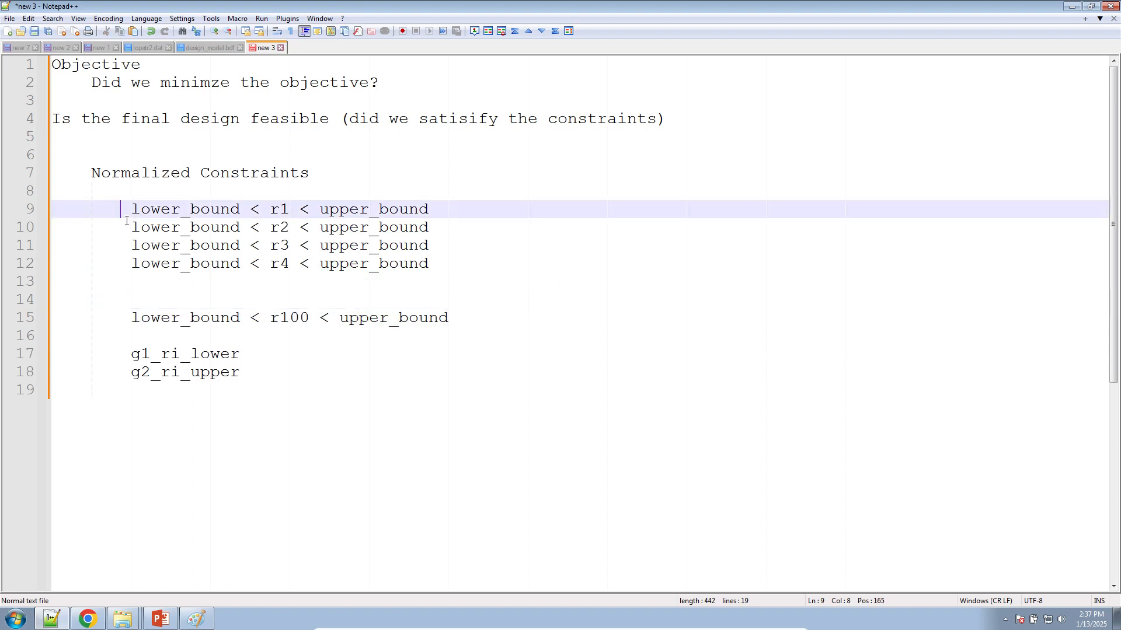
left_click_drag(128, 208, 240, 318, "alt")
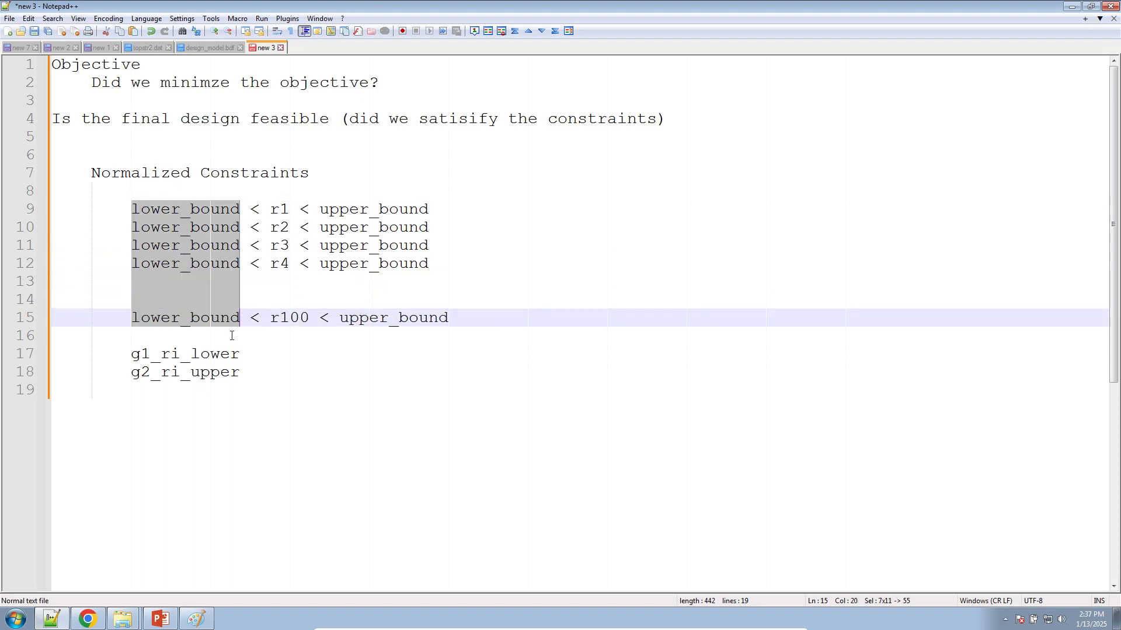
left_click(320, 209)
left_click_drag(321, 209, 453, 321, "alt")
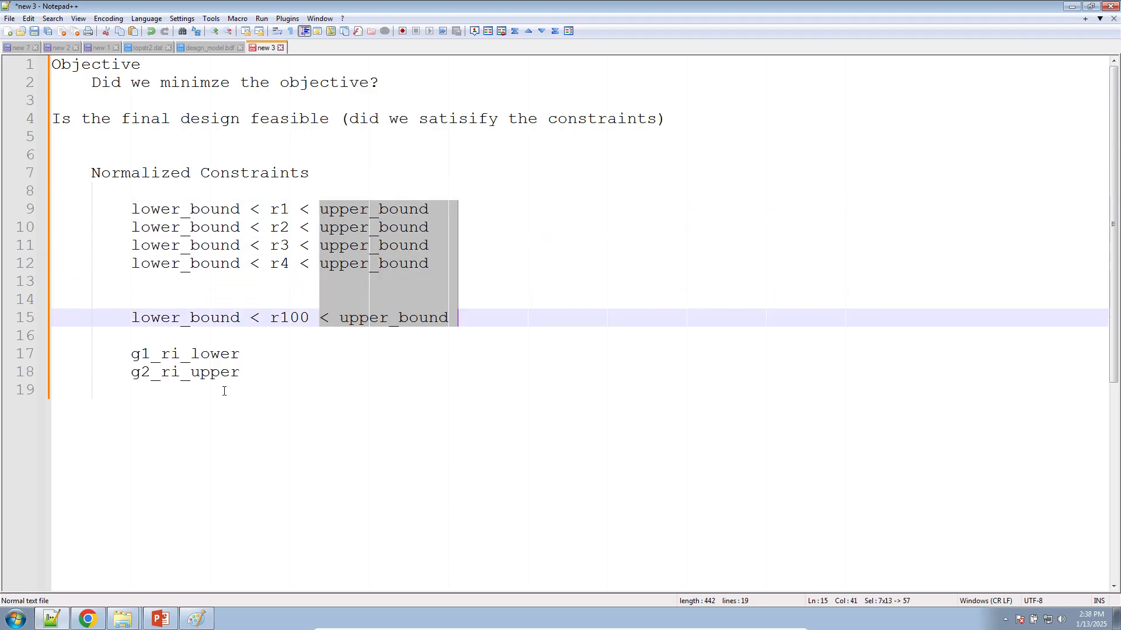
left_click_drag(240, 373, 190, 372)
- Replace the g1_ri_lower and g2_ri_upper lines with the indented line "200 normalized constraints" below the r100 inequality
left_click(26, 359, "shift")
key("Tab")
key("Tab")
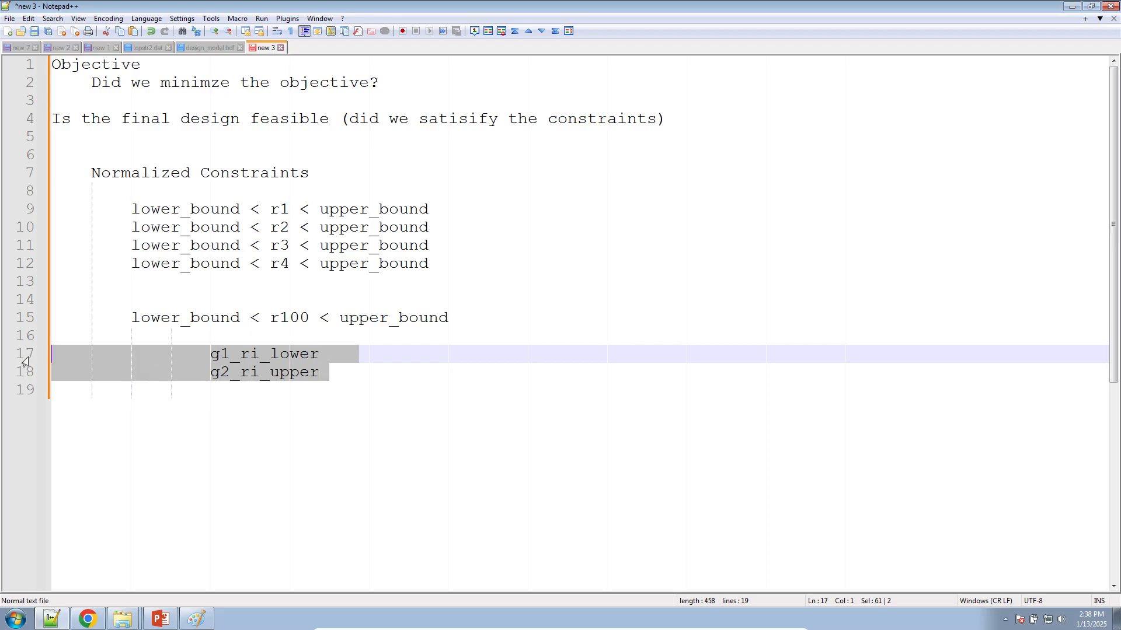
key("Delete")
key("Delete")
key("BackSpace")
key("Return")
key("Tab")
type("200 normalized constraint")
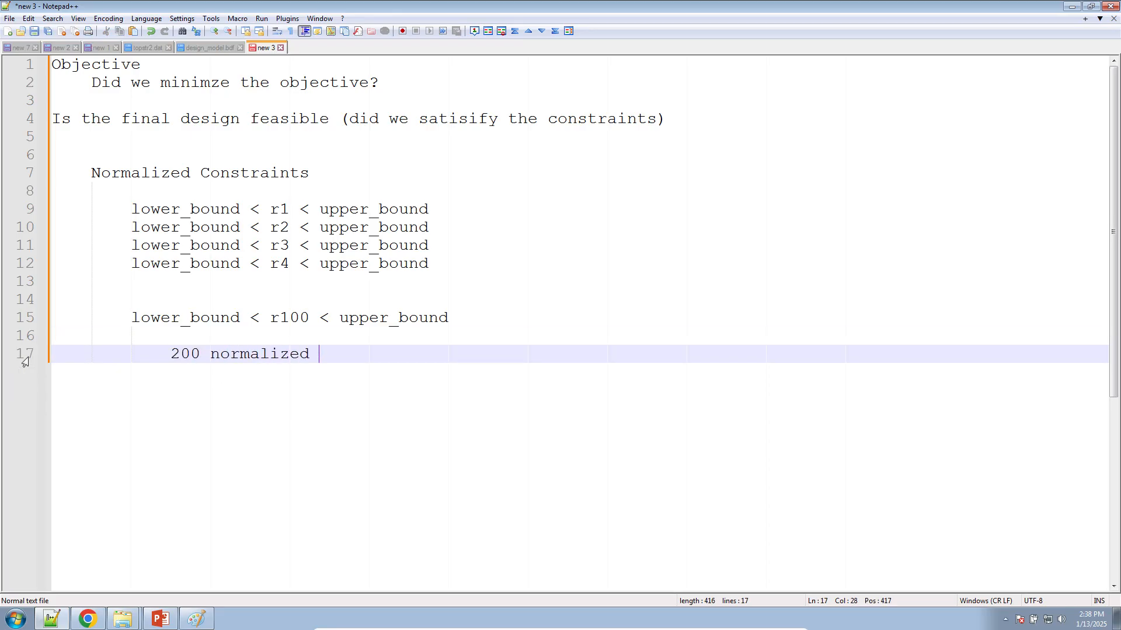
- Add the line "MAX(200 normalized cosntraints and it reports once)" below the constraint count, with blank lines around it
key("Return")
key("Return")
key("Return")
key("Return")
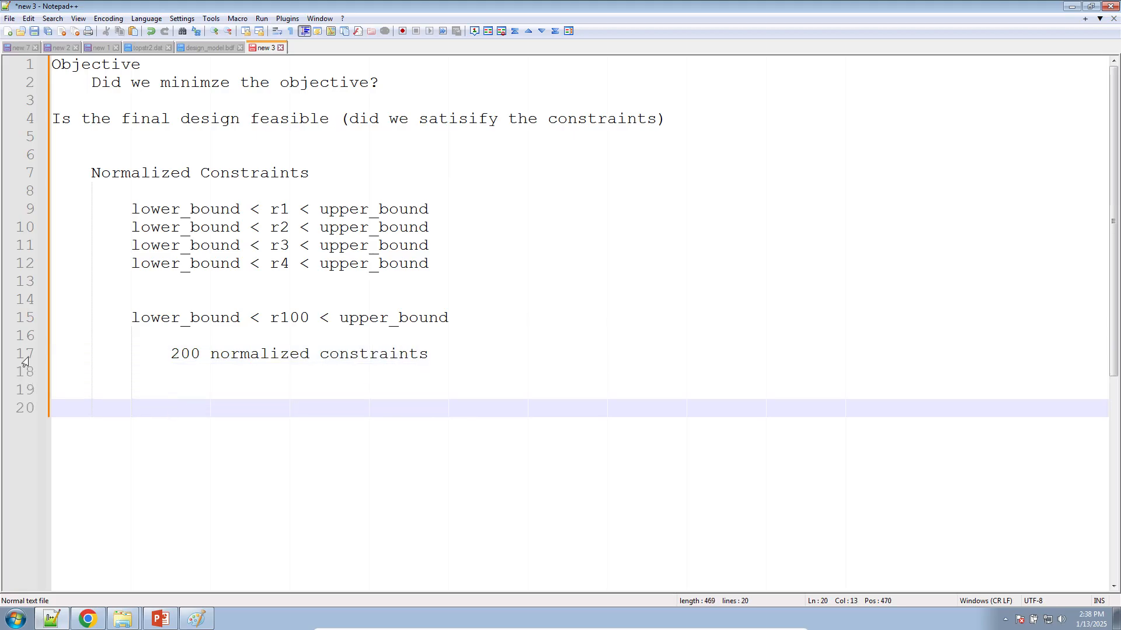
type("MAX(200 normalized cosntraints and it reports once)")
key("Return")
key("Return")
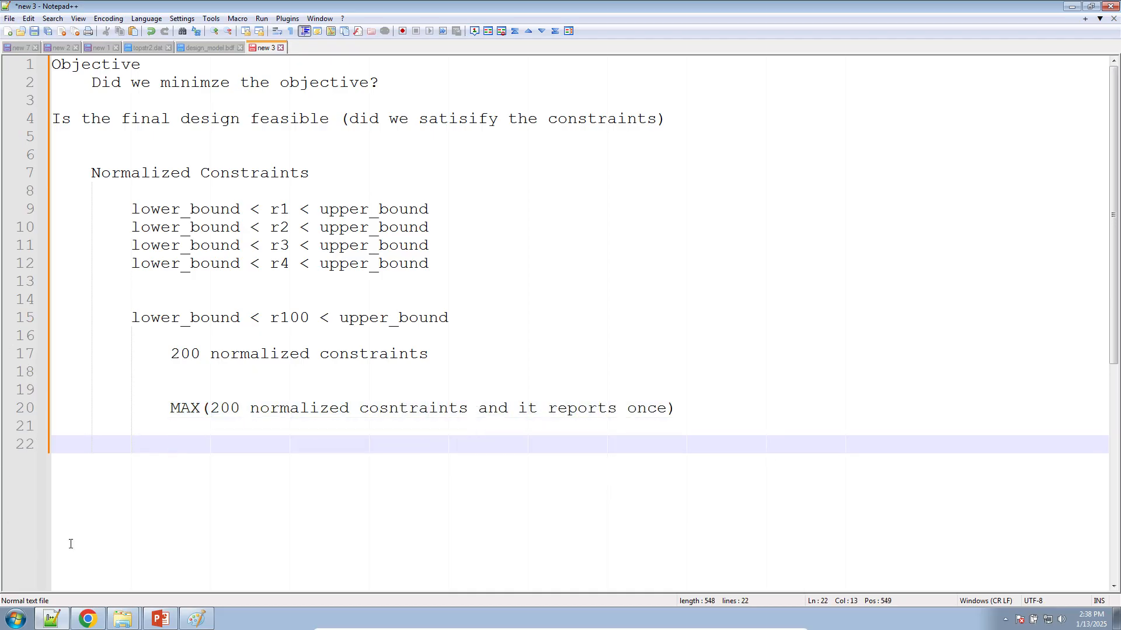
- Switch to the optimization results in Chrome and inspect the objective history and the initial design's normalized constraint value
left_click(88, 618)
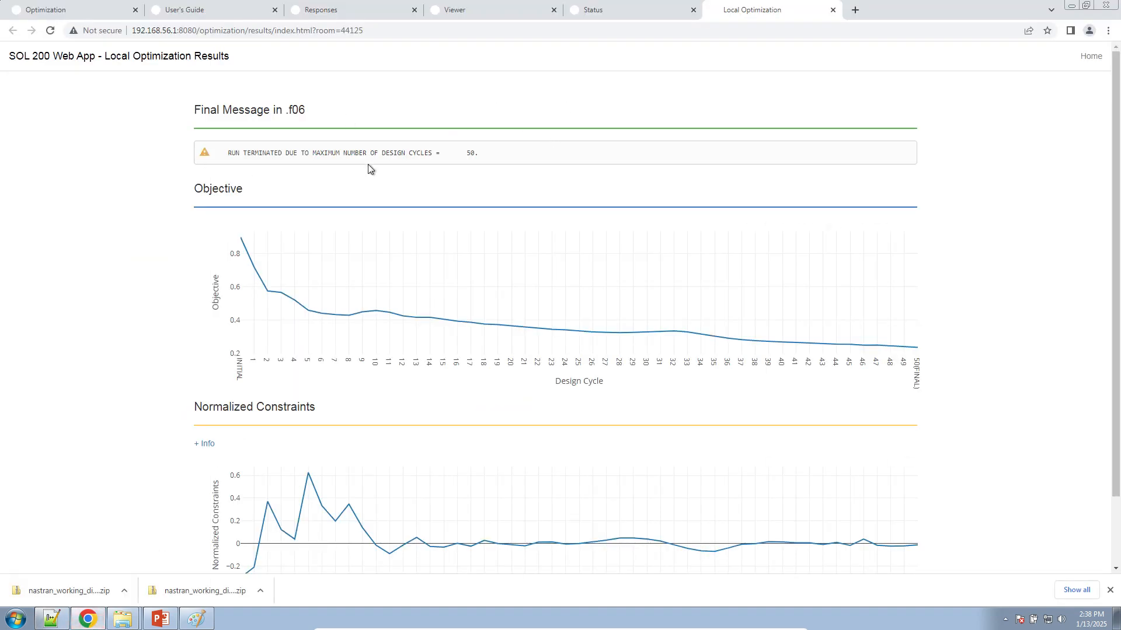
mouse_move(246, 249)
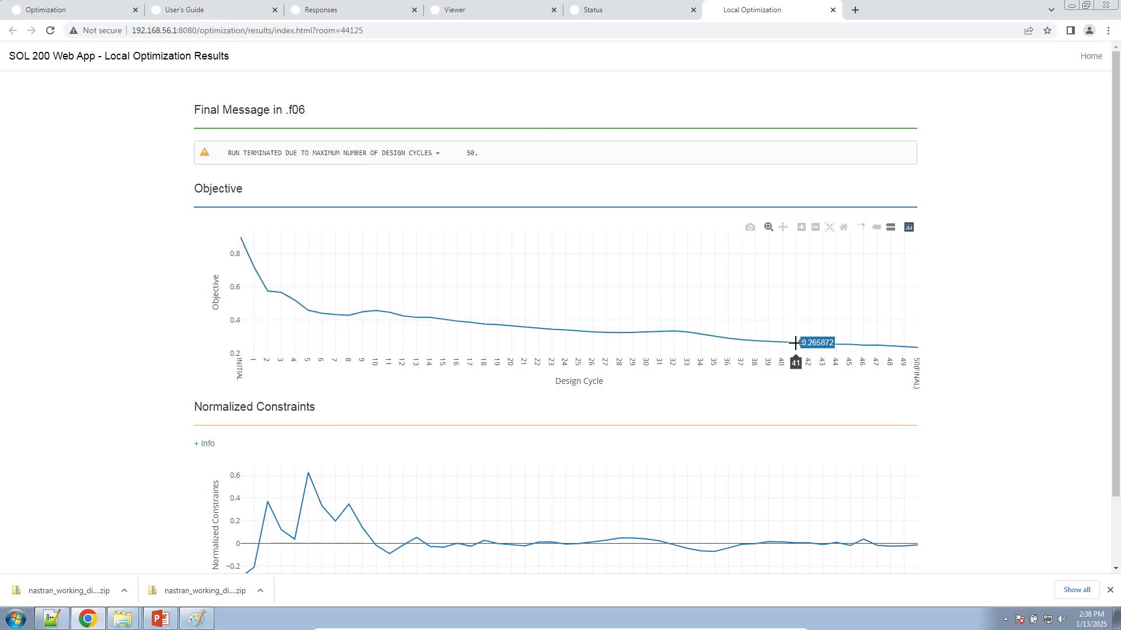
scroll(505, 460, "down", 2)
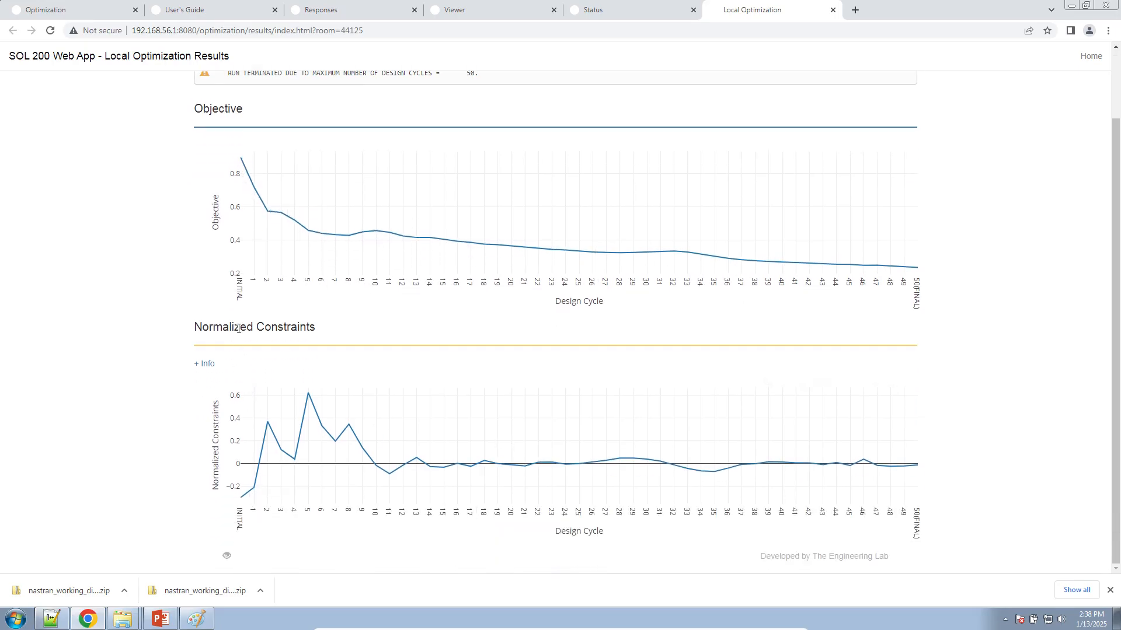
left_click_drag(249, 472, 223, 520)
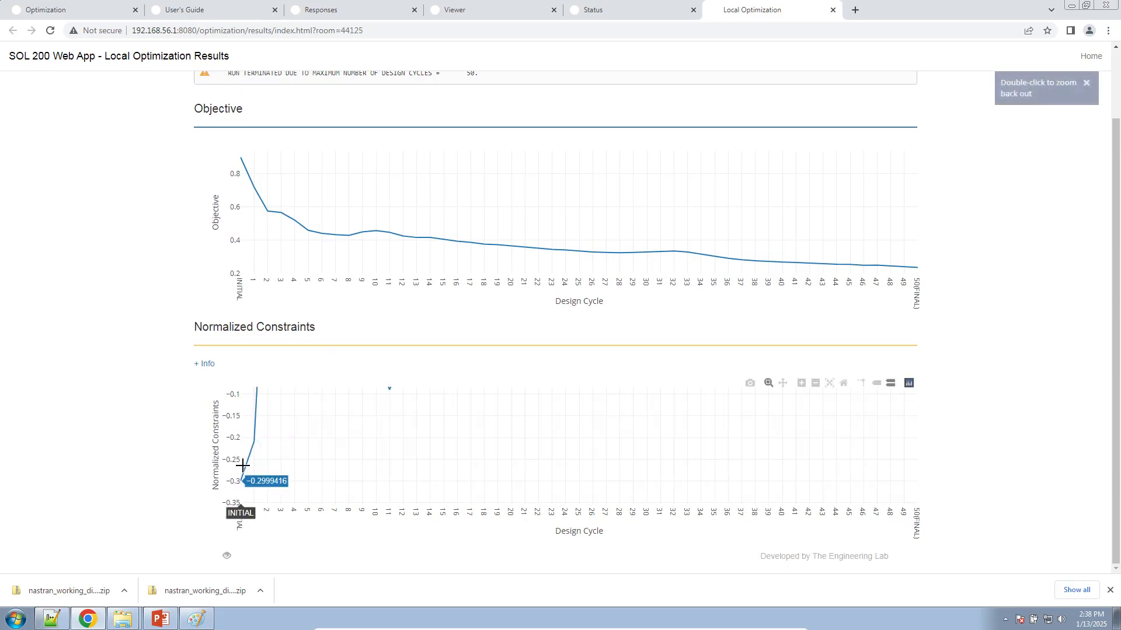
mouse_move(242, 481)
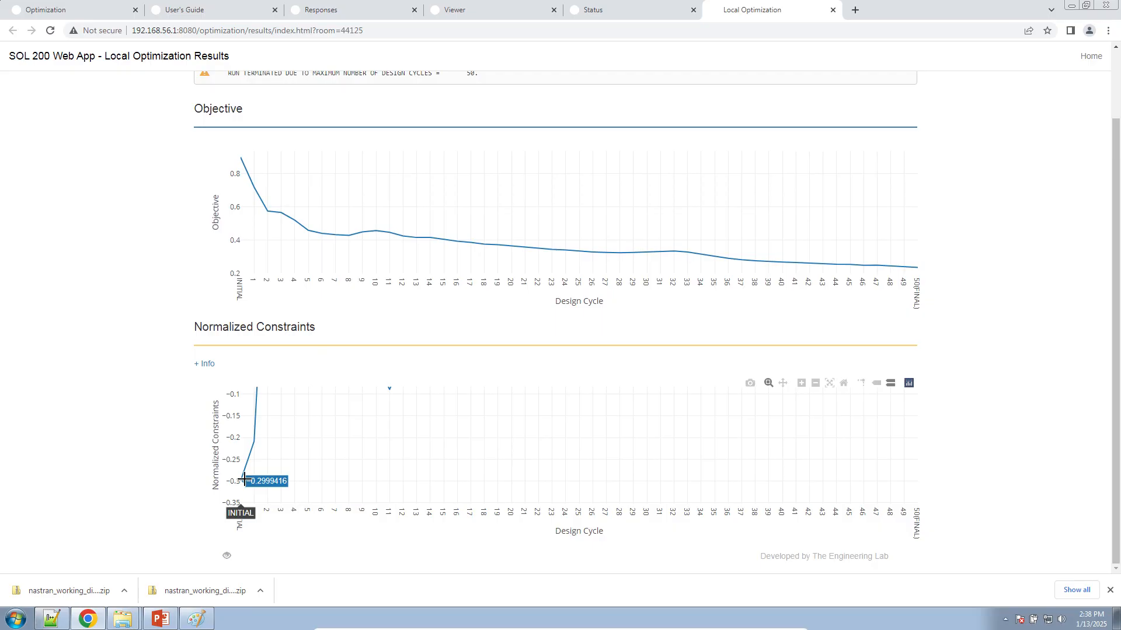
- Back in Notepad++, add "Maximum Normalized Constraint" with the line "MAX out of all normalized constraints" indented beneath it
left_click(51, 618)
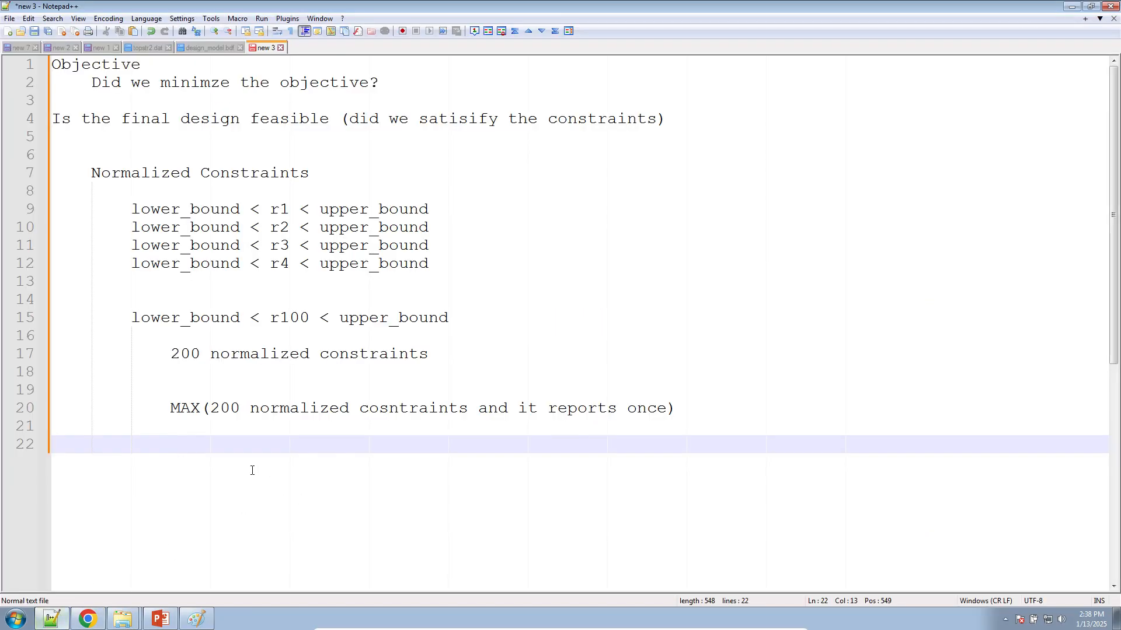
type("Maximum Normalized Constraint")
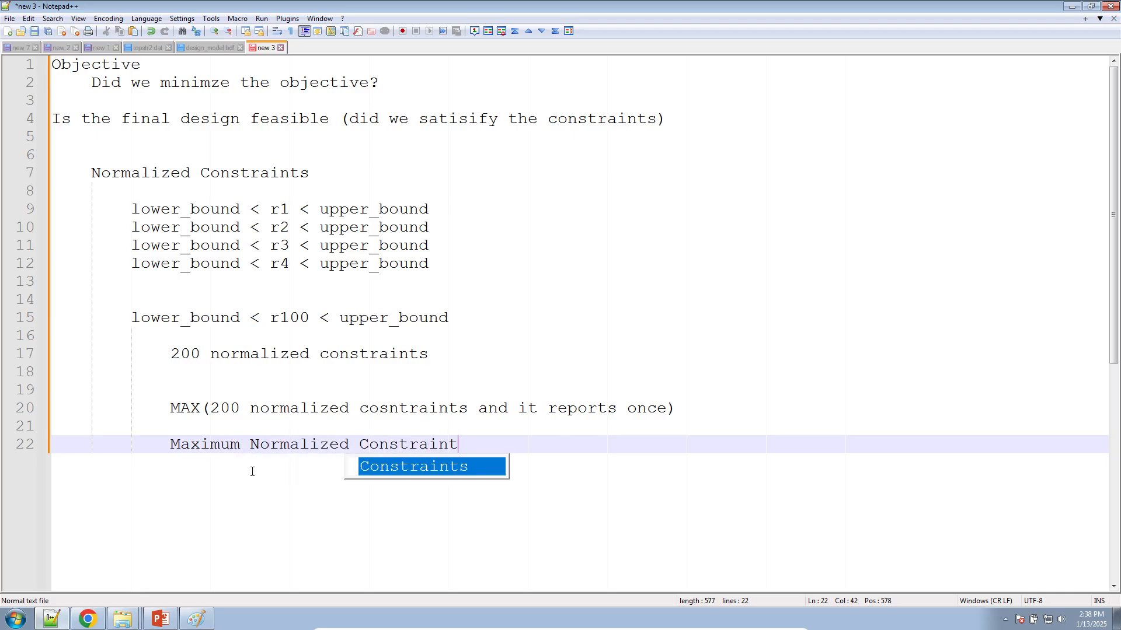
key("Escape")
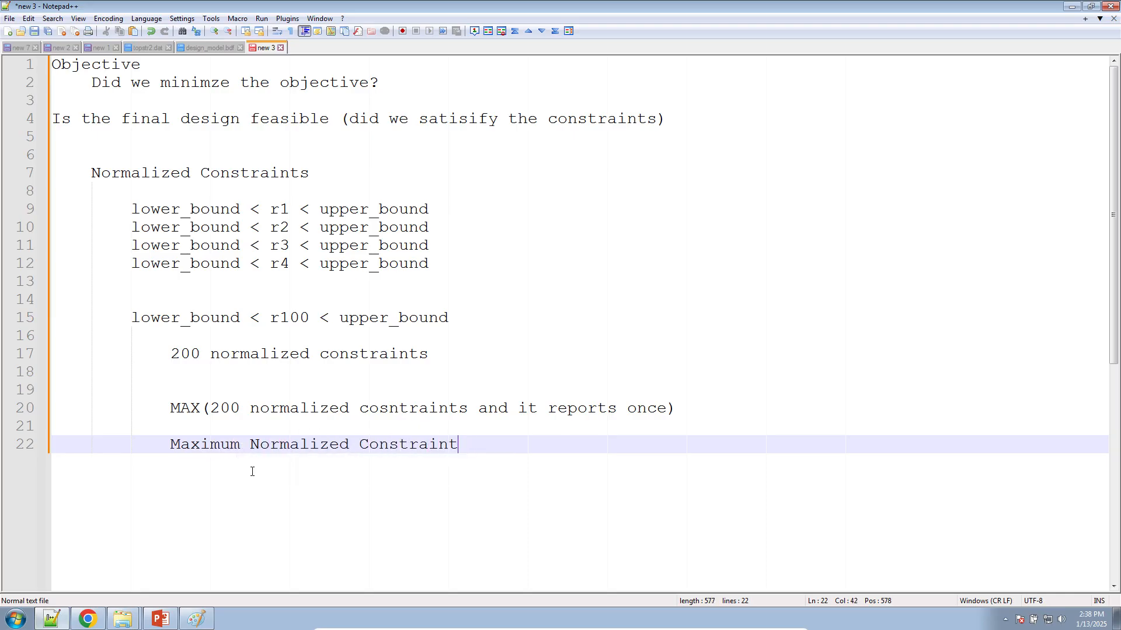
key("Return")
type("MAX")
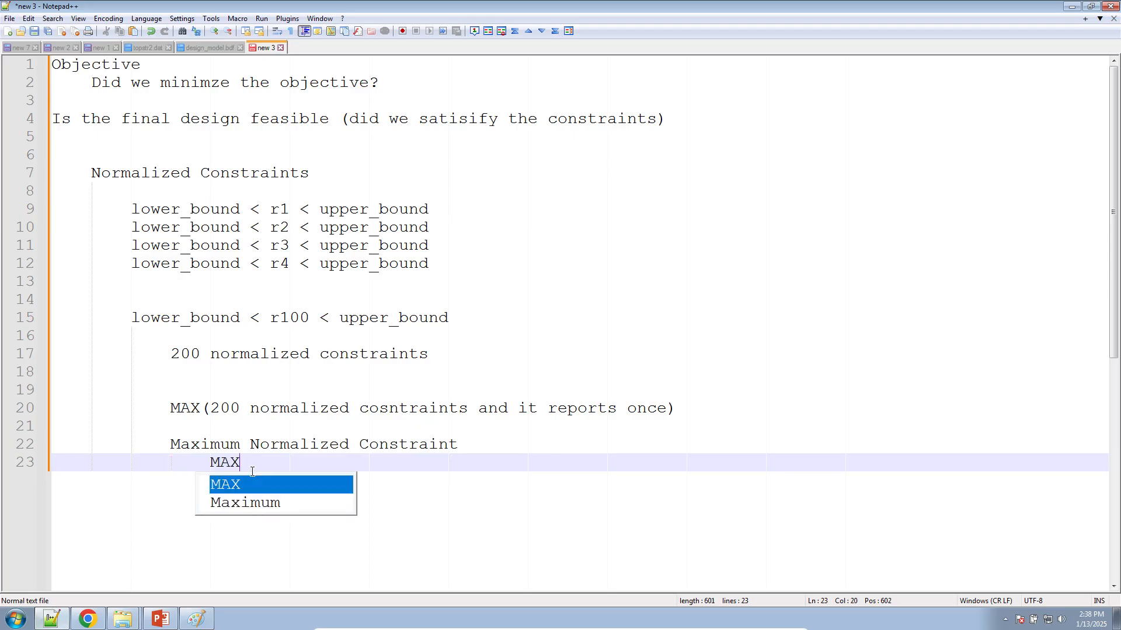
type(" out of all ")
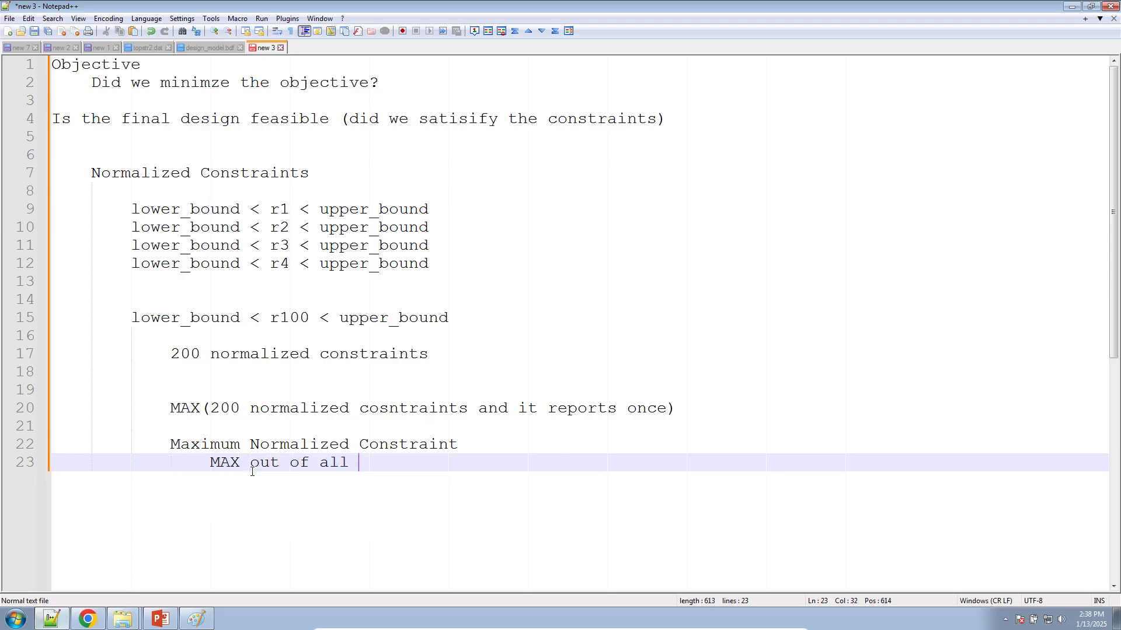
type("normalized constraints")
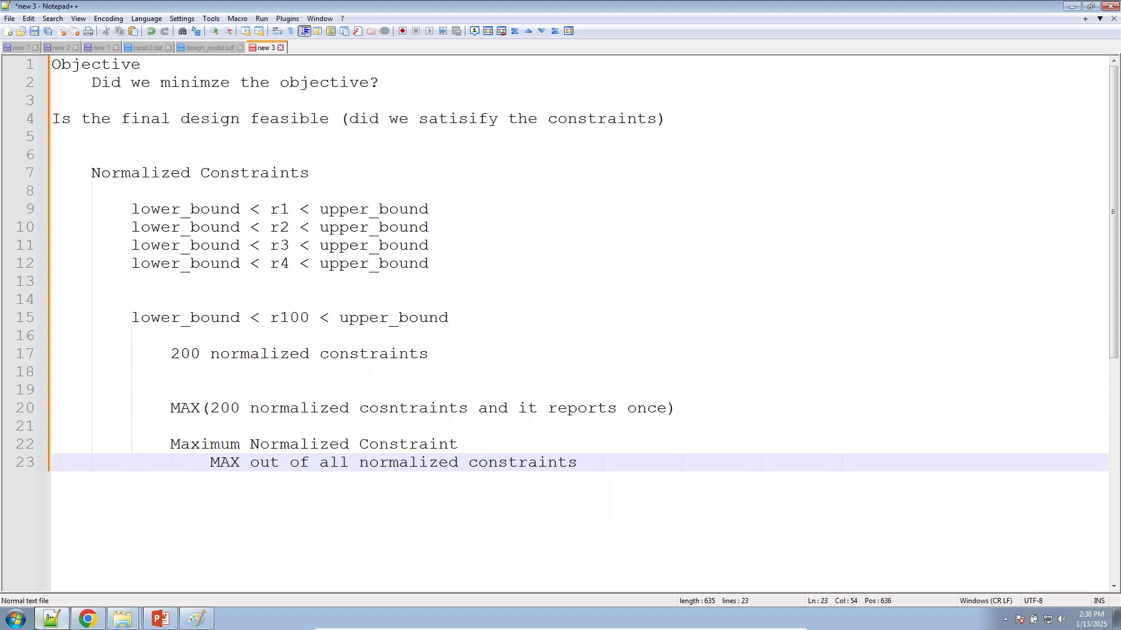
- Insert the lines "g1", "g2", ".." and "g200" between the r100 inequality and "200 normalized constraints", followed by a blank line
left_click(88, 619)
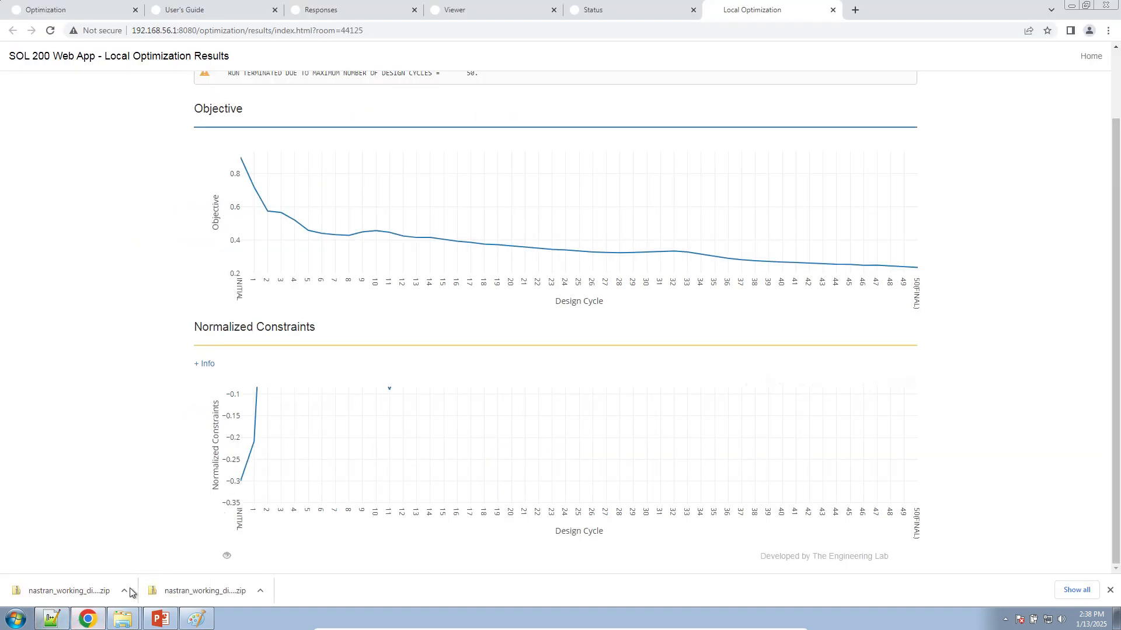
left_click(52, 619)
double_click(215, 210)
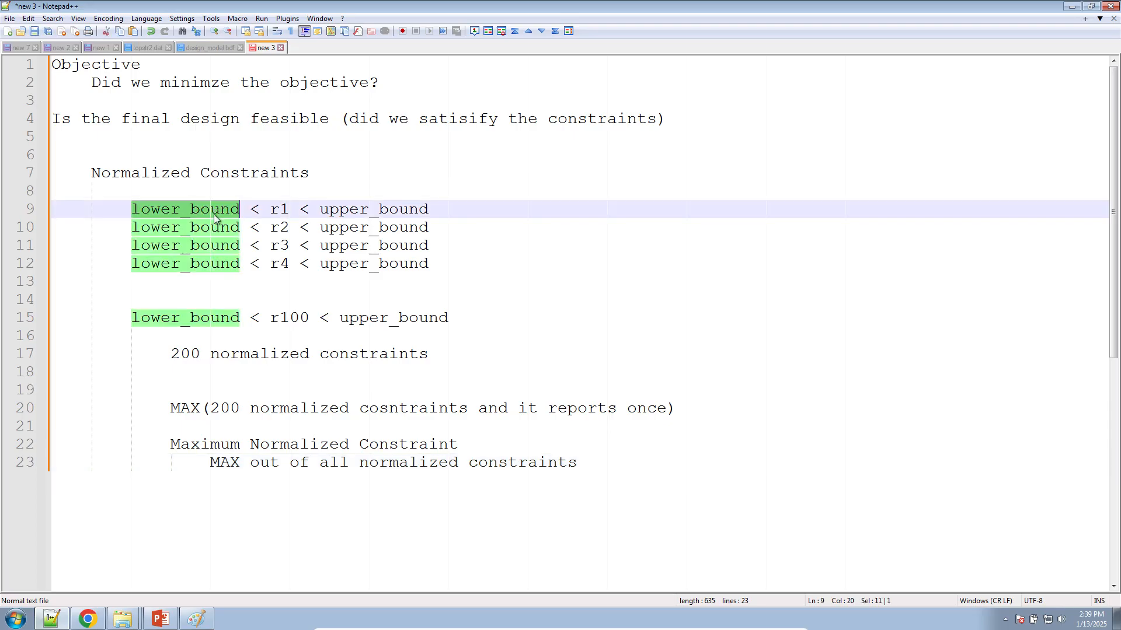
double_click(352, 210)
left_click(371, 338)
key("Return")
type("g1")
key("Return")
type("g2")
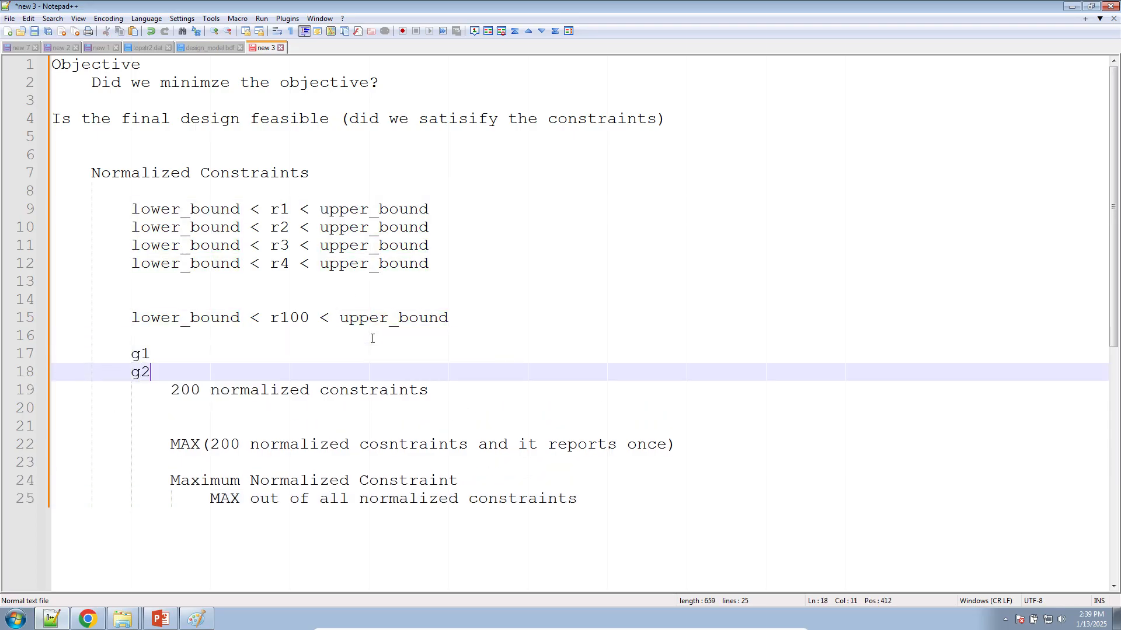
key("Return")
type("..")
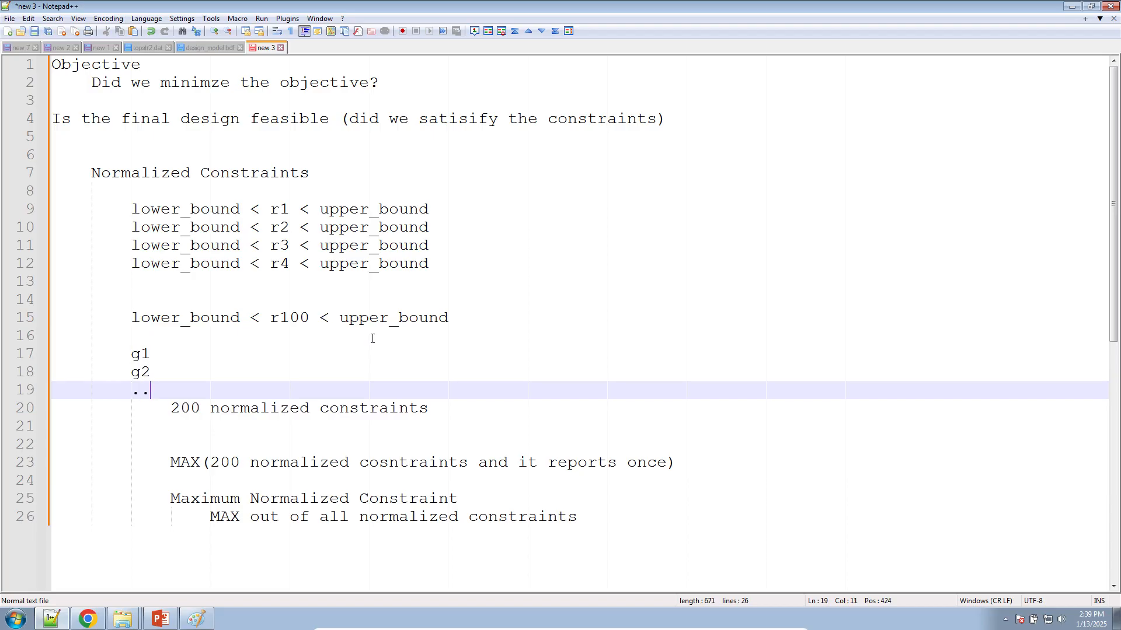
key("Return")
type("g200")
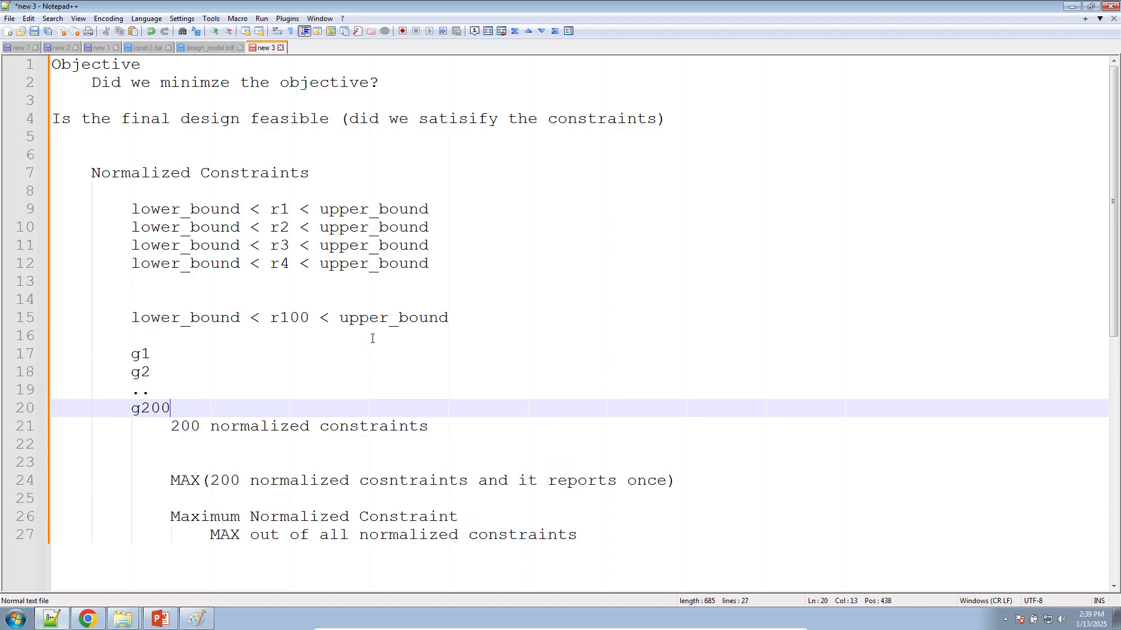
key("Return")
double_click(196, 215)
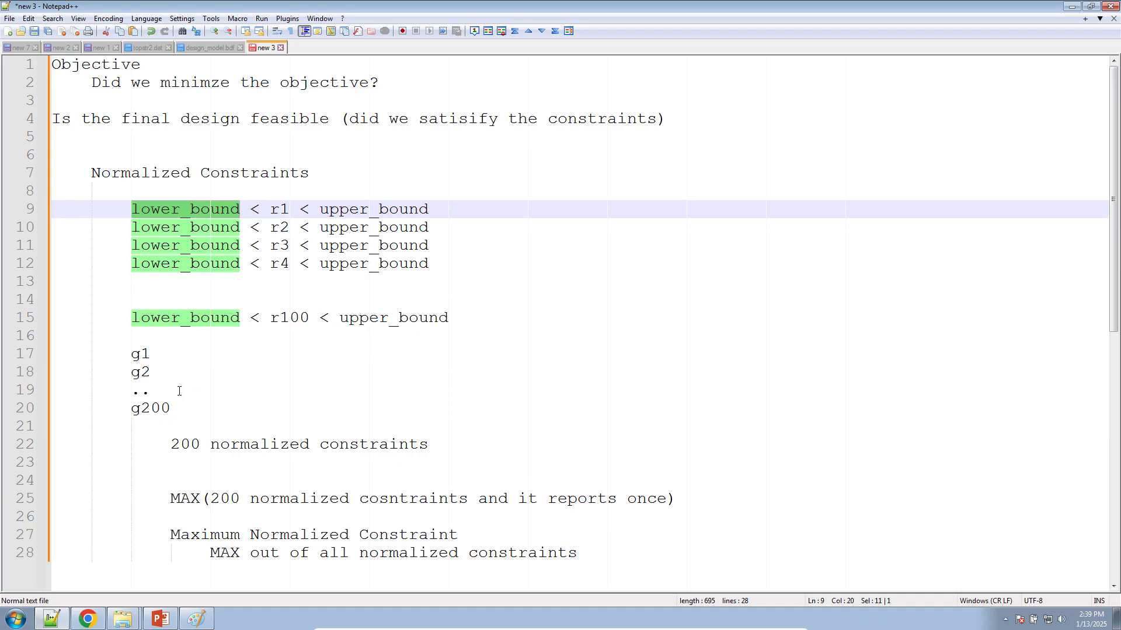
- Append "(gi)" to the line "200 normalized constraints" in the notes
left_click(174, 409)
scroll(177, 435, "down", 3)
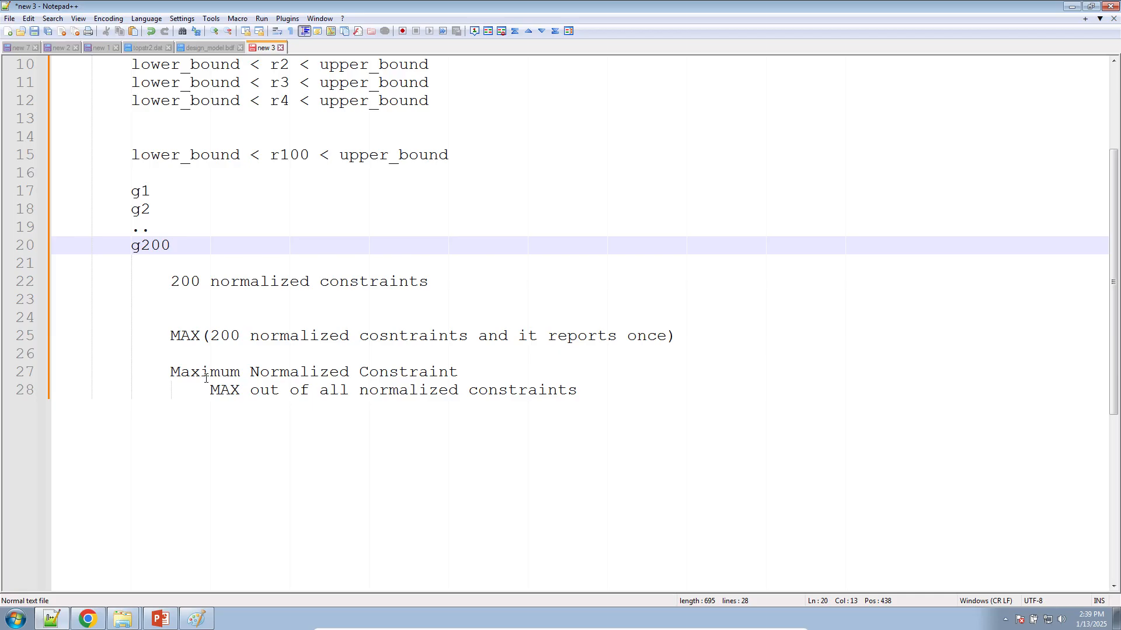
left_click(458, 288)
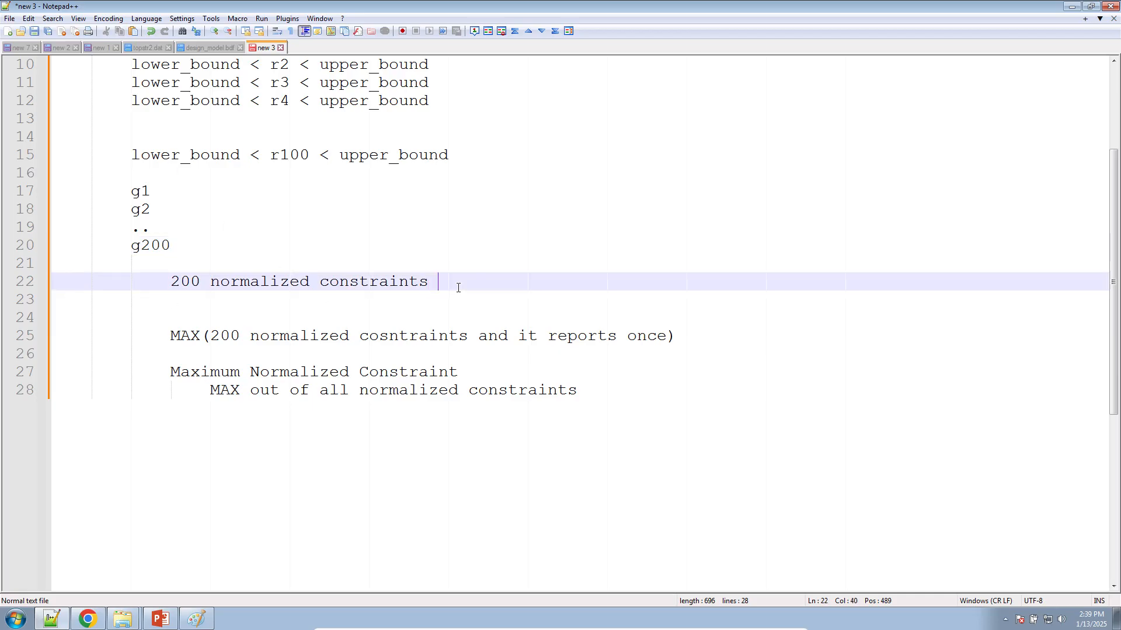
type("(gi)")
- Switch to the optimization results in Chrome and zoom the normalized constraints plot to read the initial design's value
key("alt+Tab")
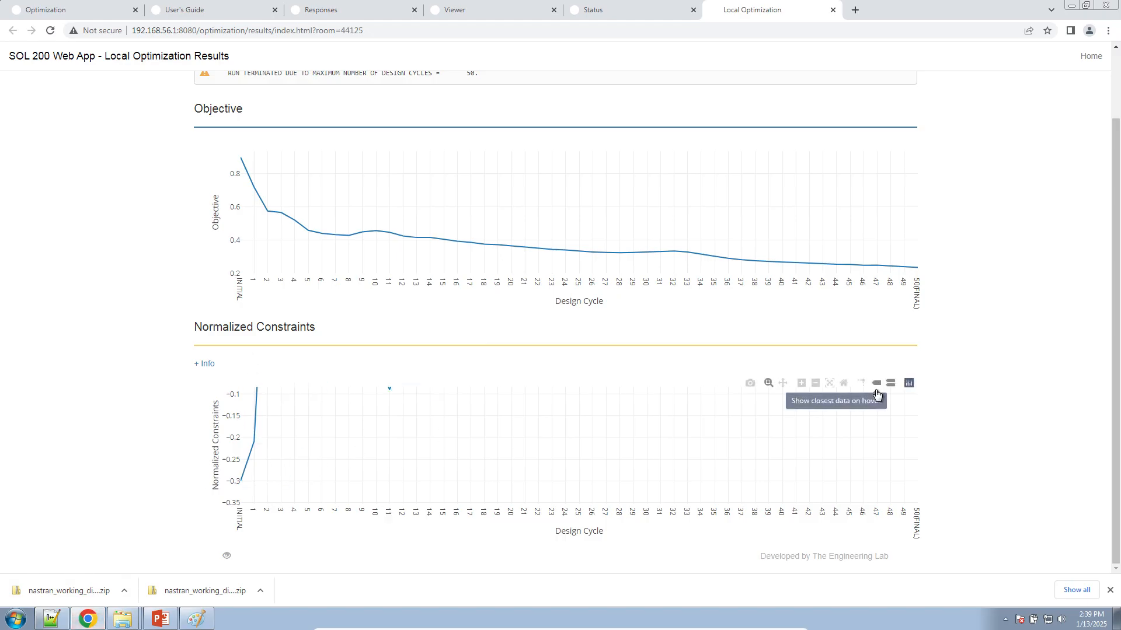
left_click(845, 383)
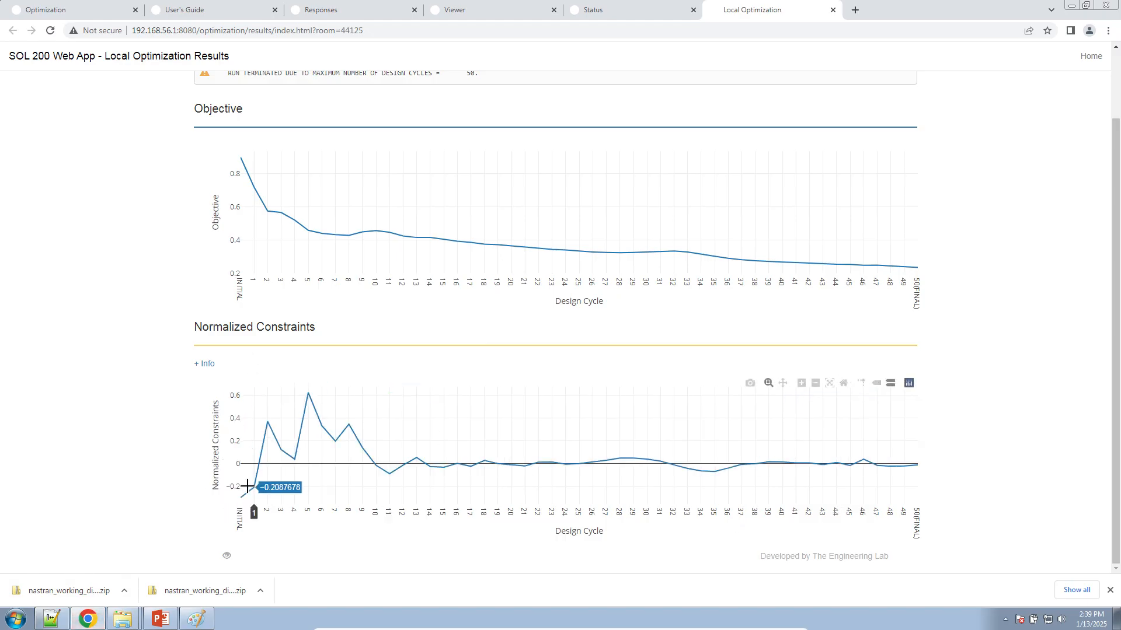
left_click_drag(245, 494, 229, 536)
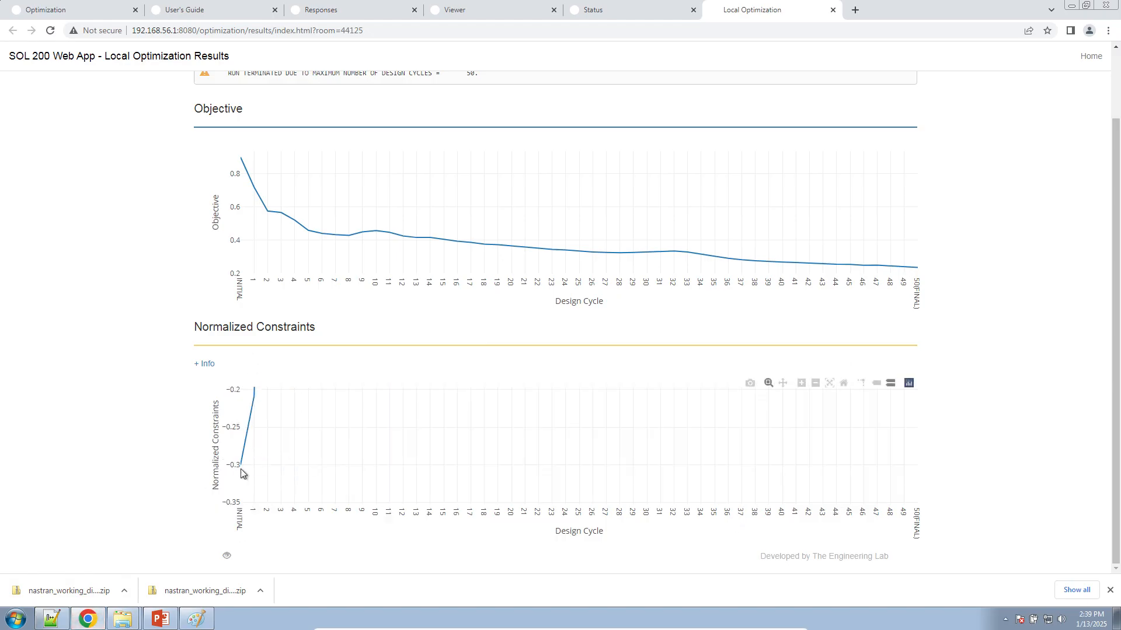
mouse_move(242, 464)
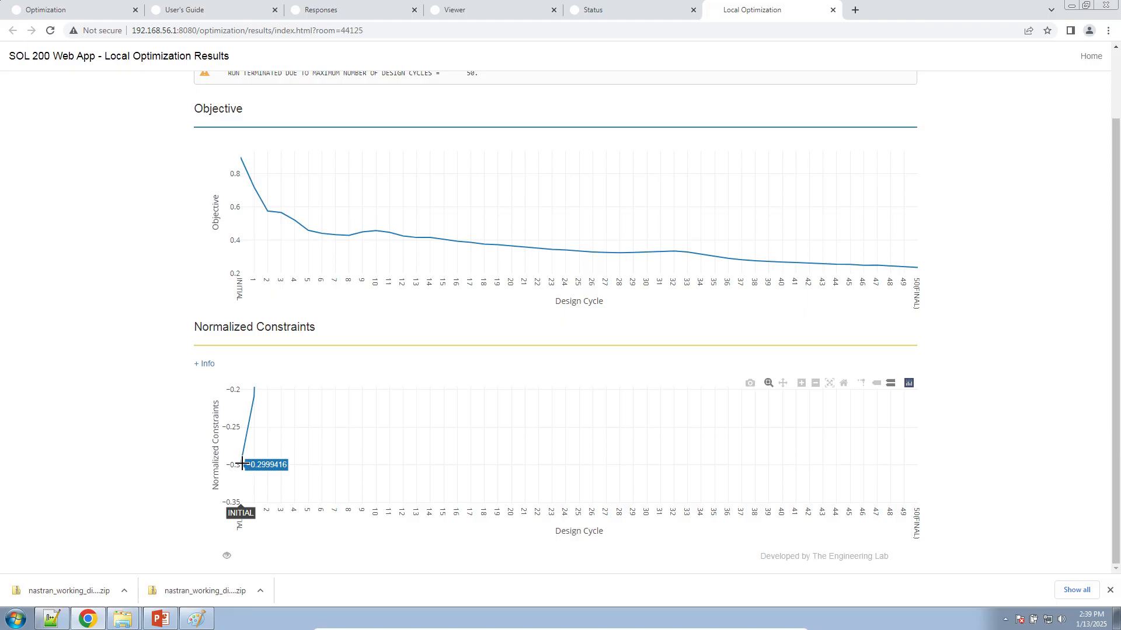
left_click(844, 383)
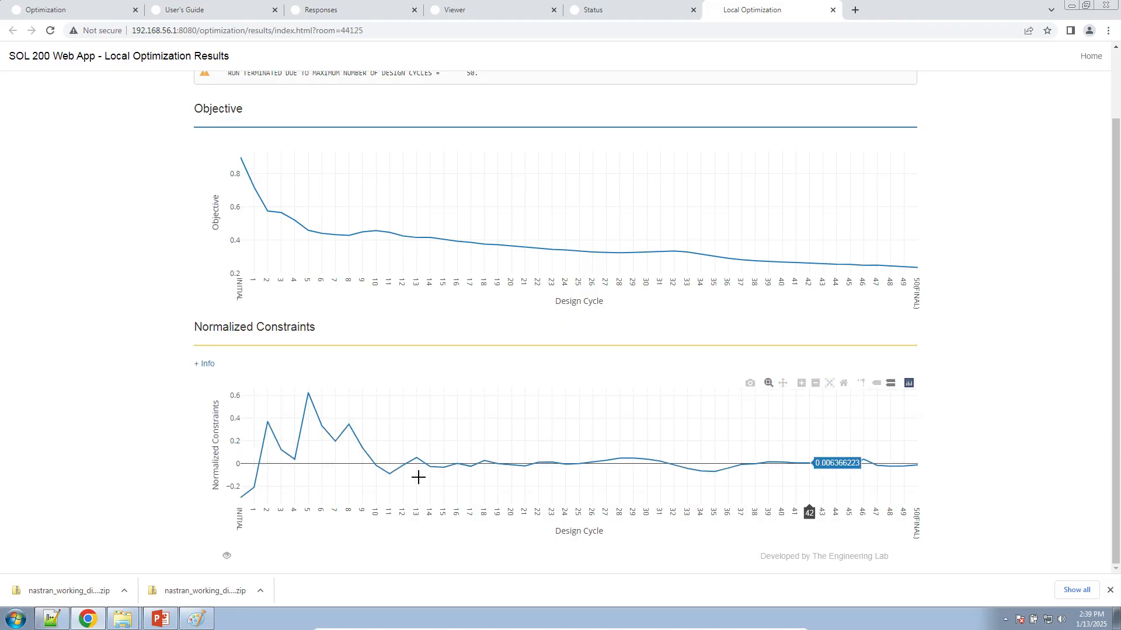
left_click_drag(248, 485, 228, 528)
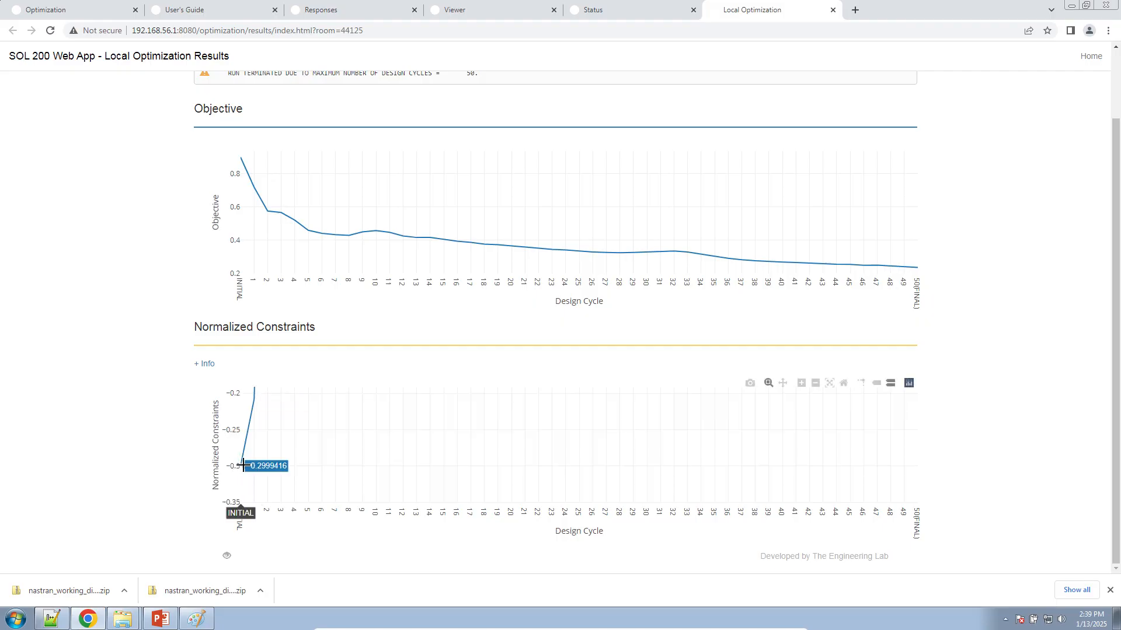
- Back in Notepad++, leave several blank lines below the notes and add the line "Stress normalized constraint is -.299", aligned with "g200"
left_click(51, 619)
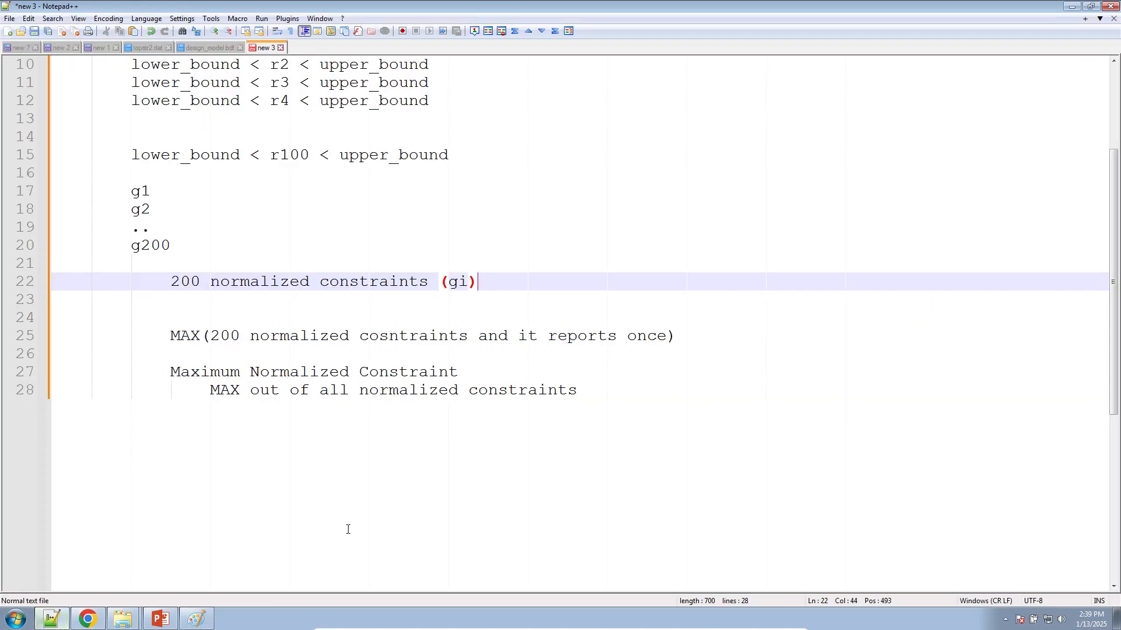
key("Return")
key("Return")
key("Return")
key("Return")
key("shift+Tab")
key("shift+Tab")
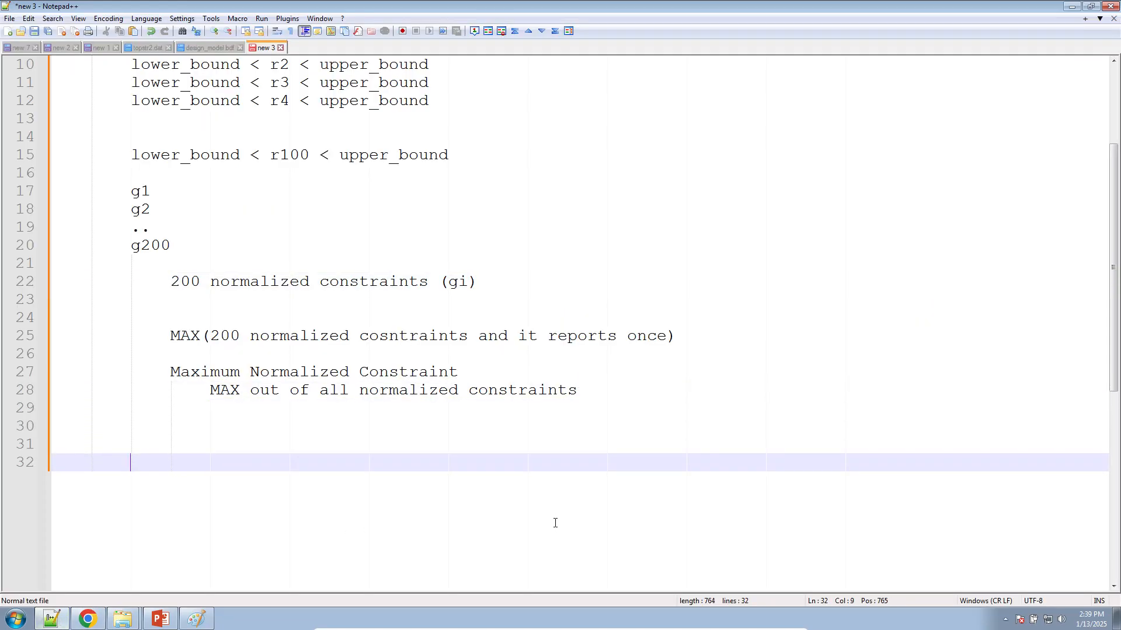
key("Return")
key("Return")
type("Stress ")
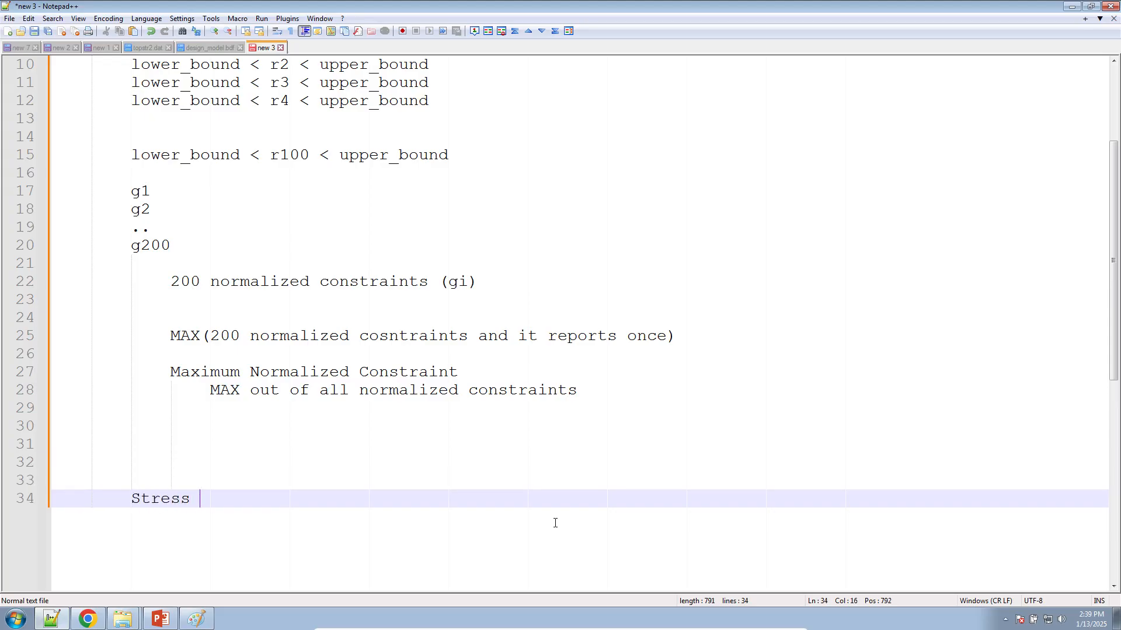
type("normali")
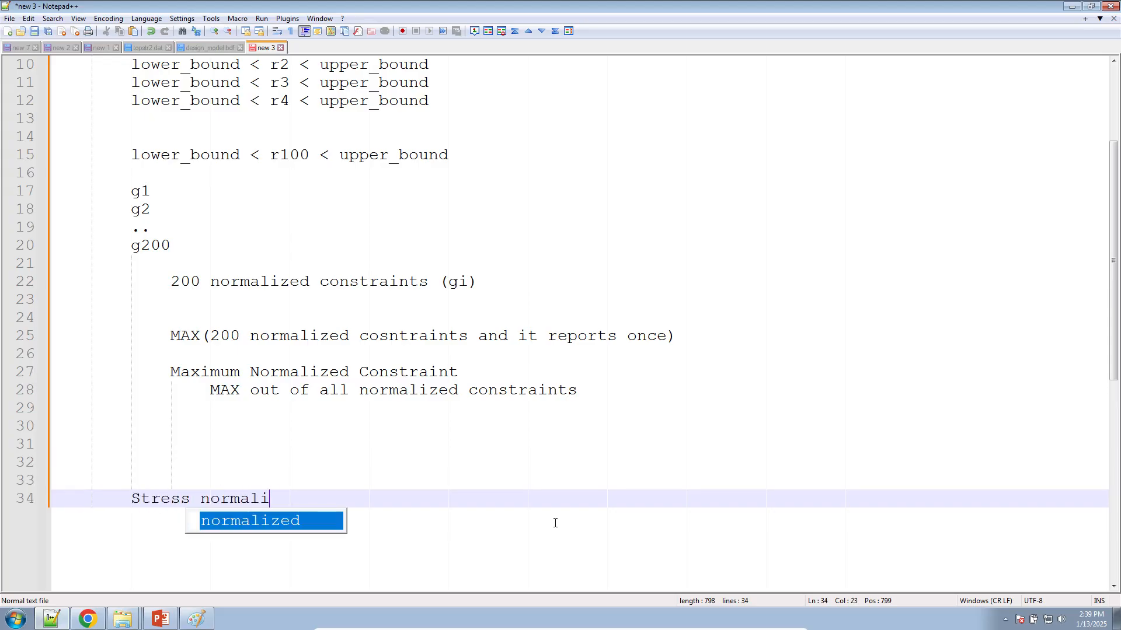
type("zed constraint is ")
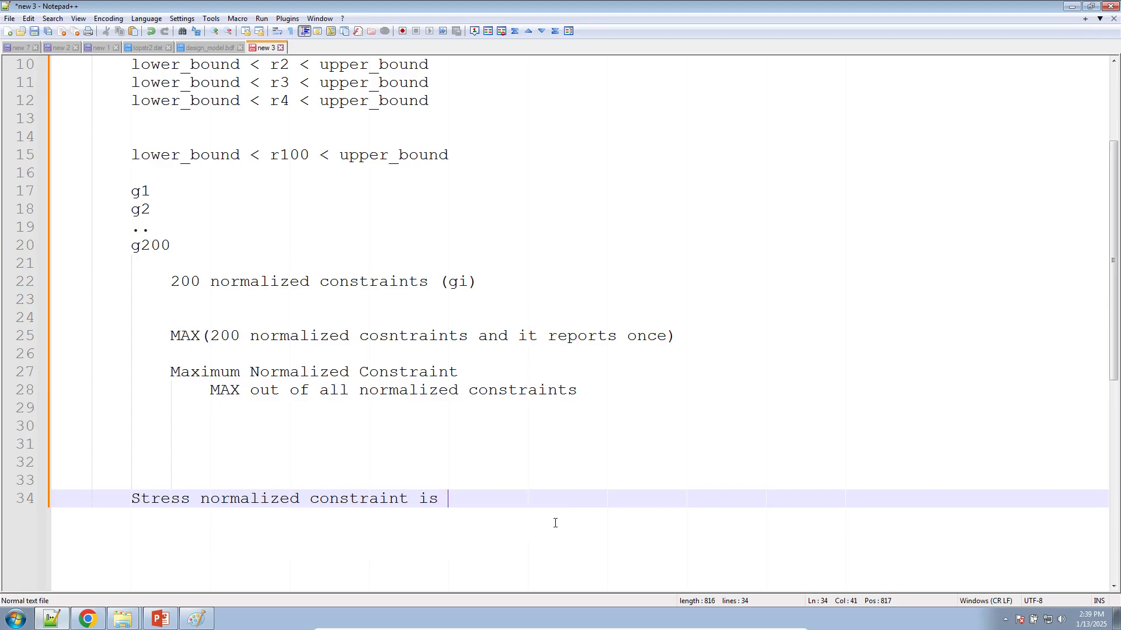
type("-.299")
key("Return")
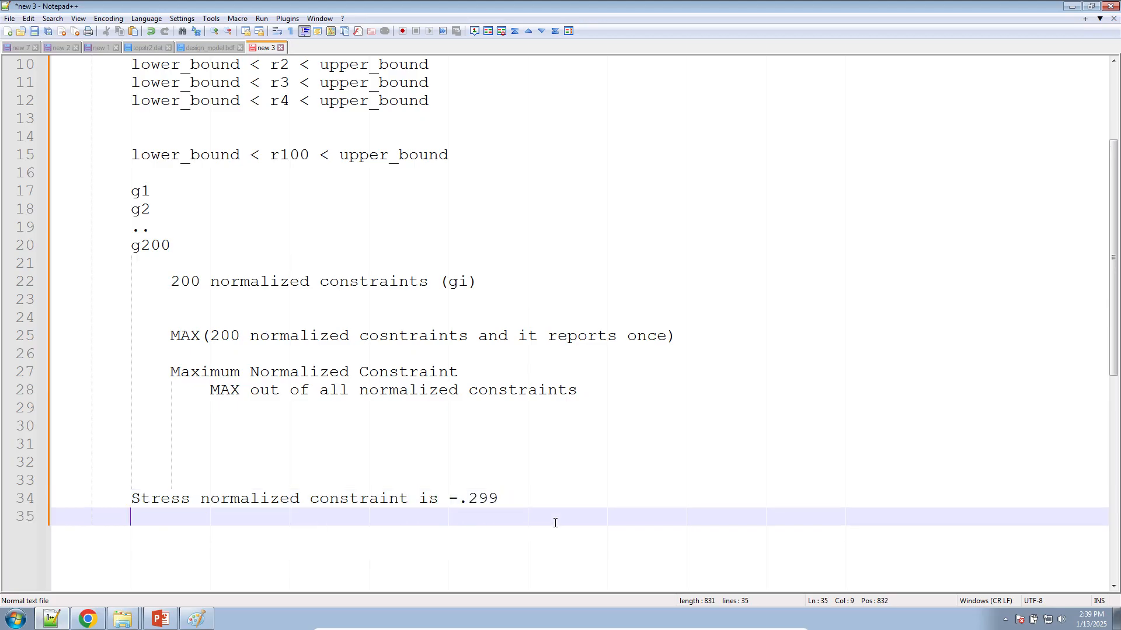
- Add "Natural frequency normalized constraint is -100.0" and, after a blank line, the indented line "MAX(-.299, -100.0) = -.2999"
type("Natural freque")
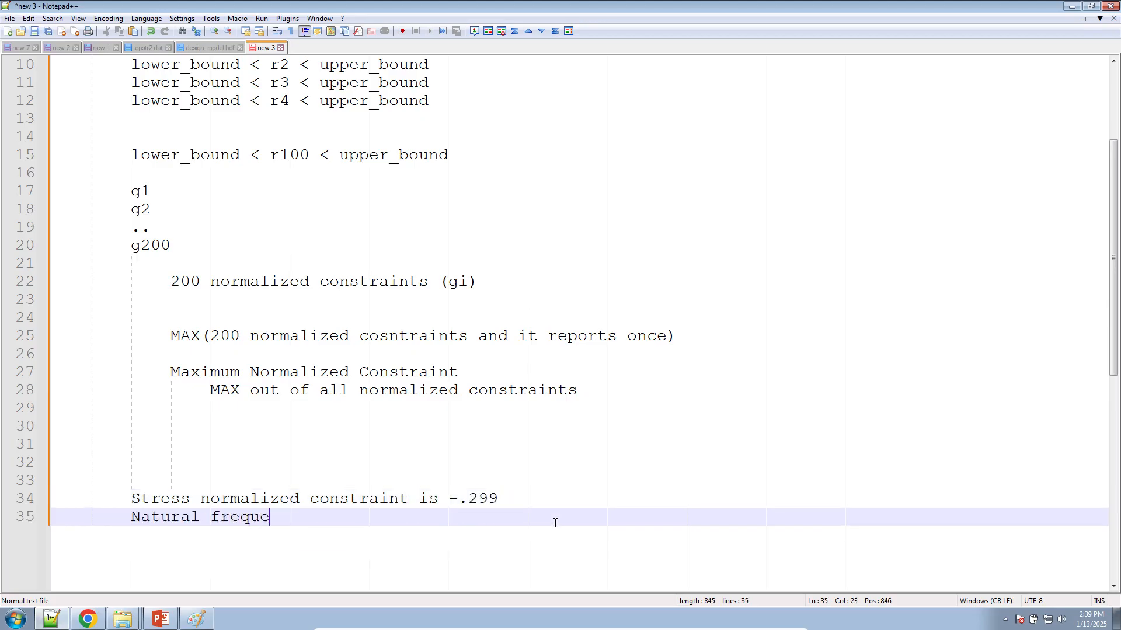
type("ncy normalized c")
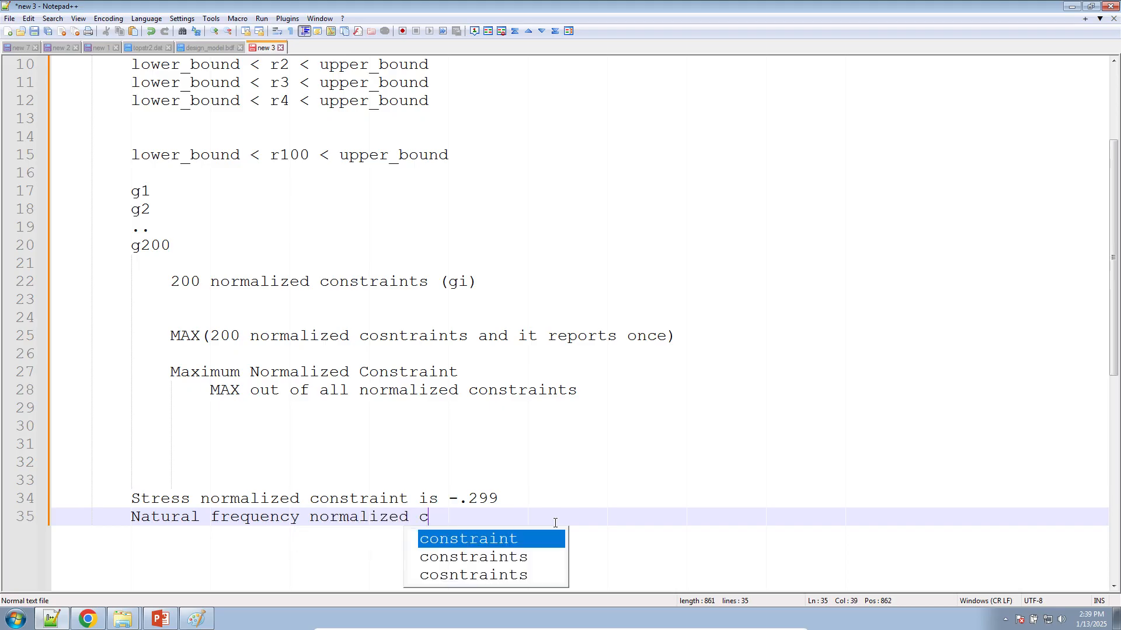
type("onstraint is ")
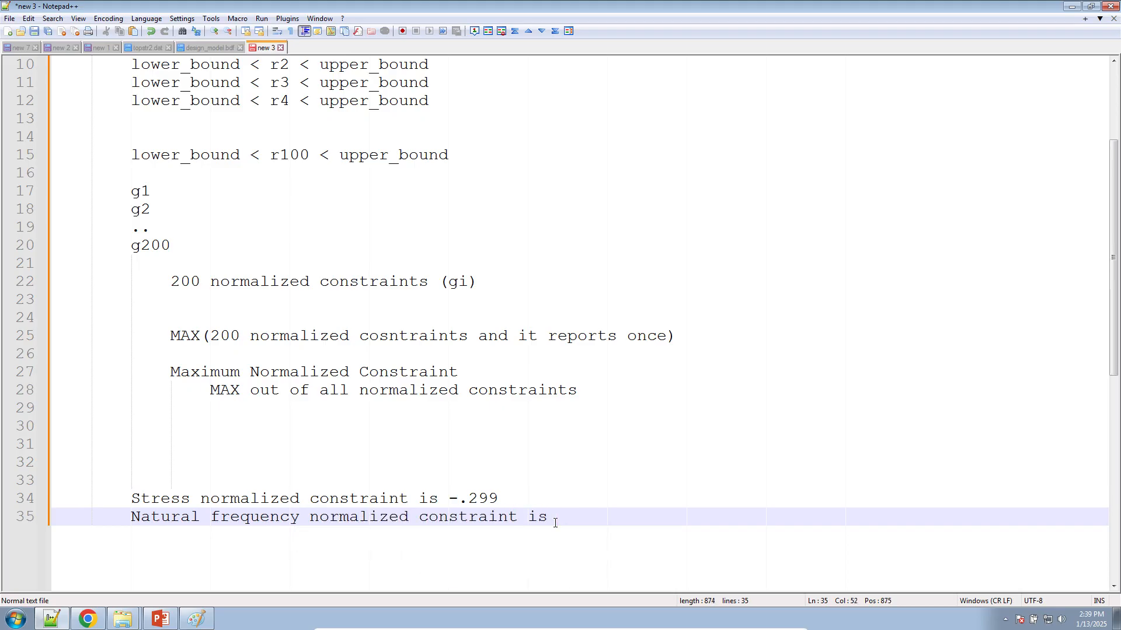
type("-100.0")
key("Return")
key("Return")
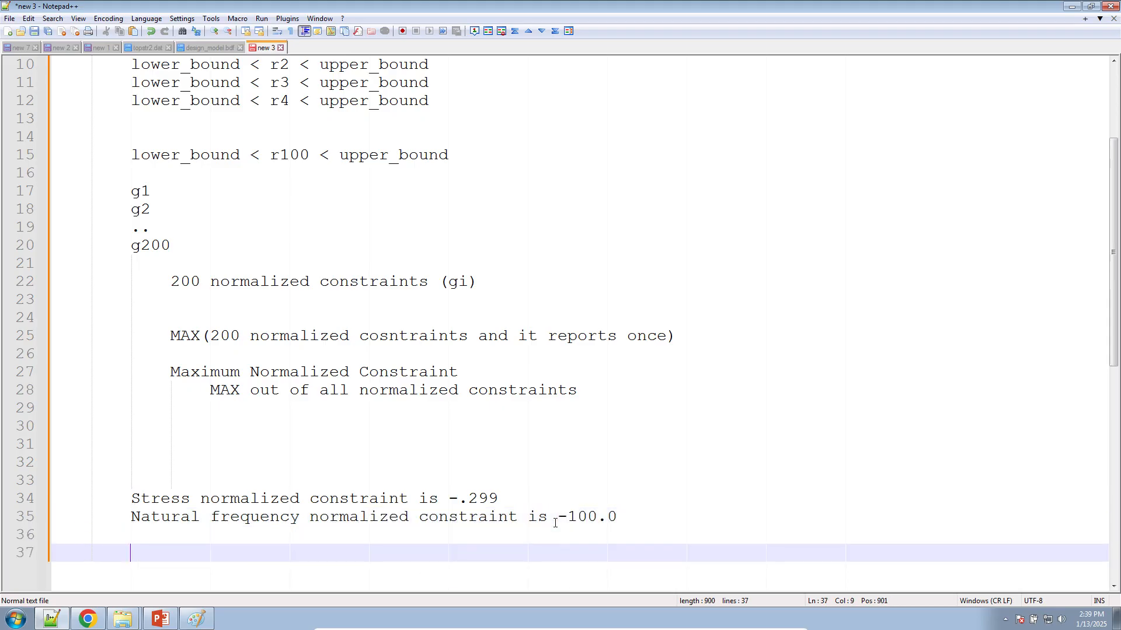
type("MAX(-.299, -100.")
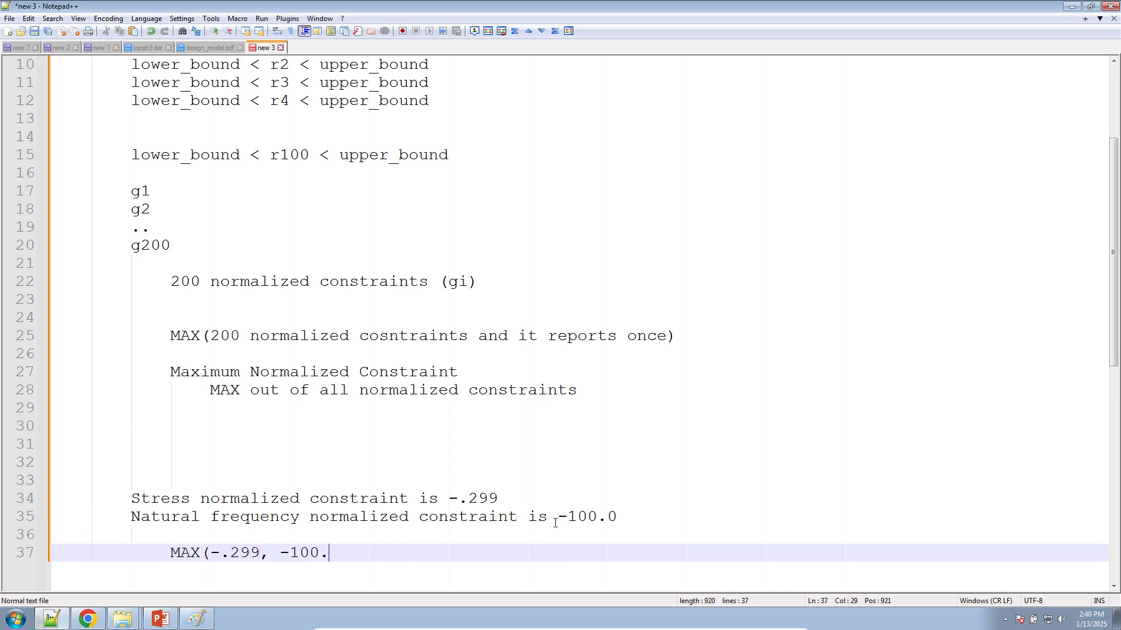
type("0) = -.2999")
- Return to Chrome and examine the normalized constraints plot at the initial design, the early peaks and the last design cycles, restoring the full range
left_click(88, 619)
mouse_move(242, 466)
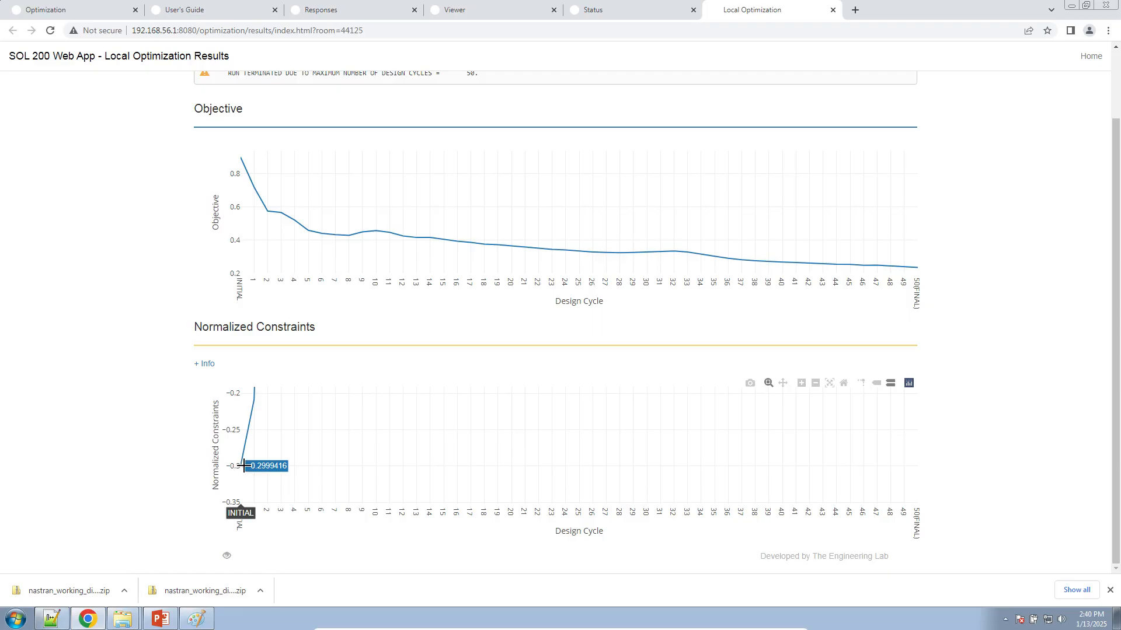
mouse_move(251, 479)
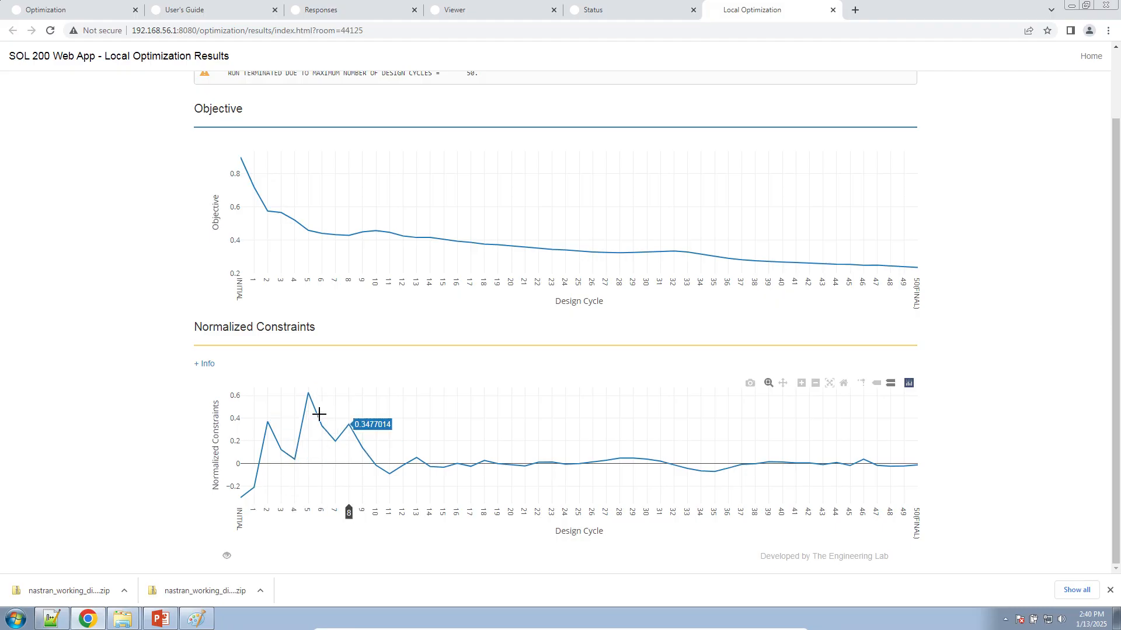
left_click_drag(295, 391, 300, 393)
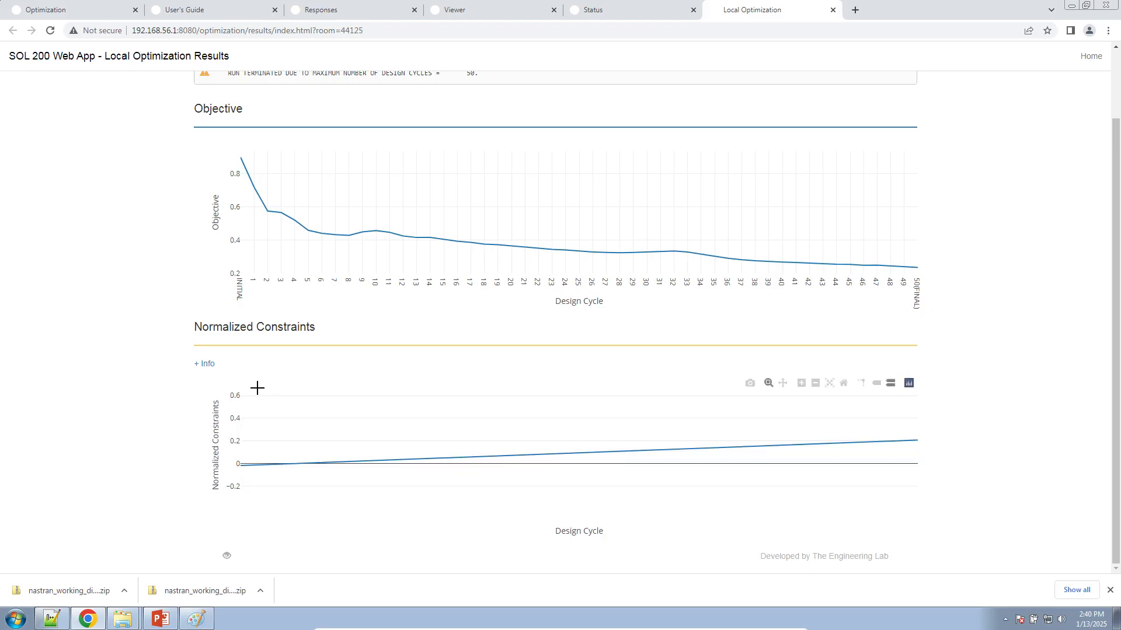
left_click(829, 383)
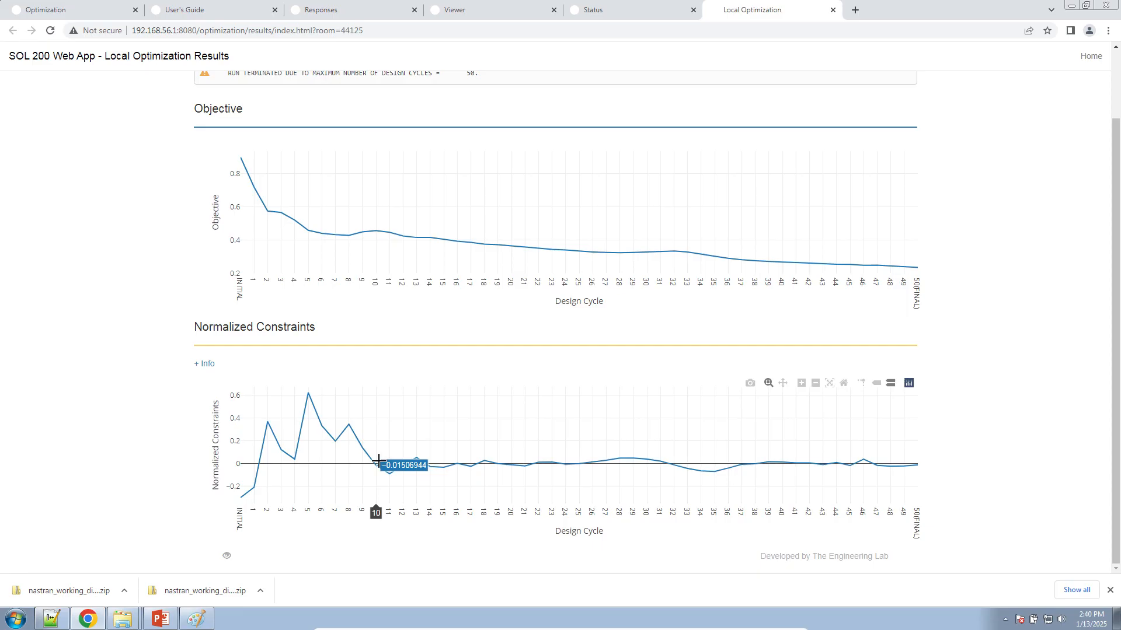
left_click_drag(382, 453, 921, 495)
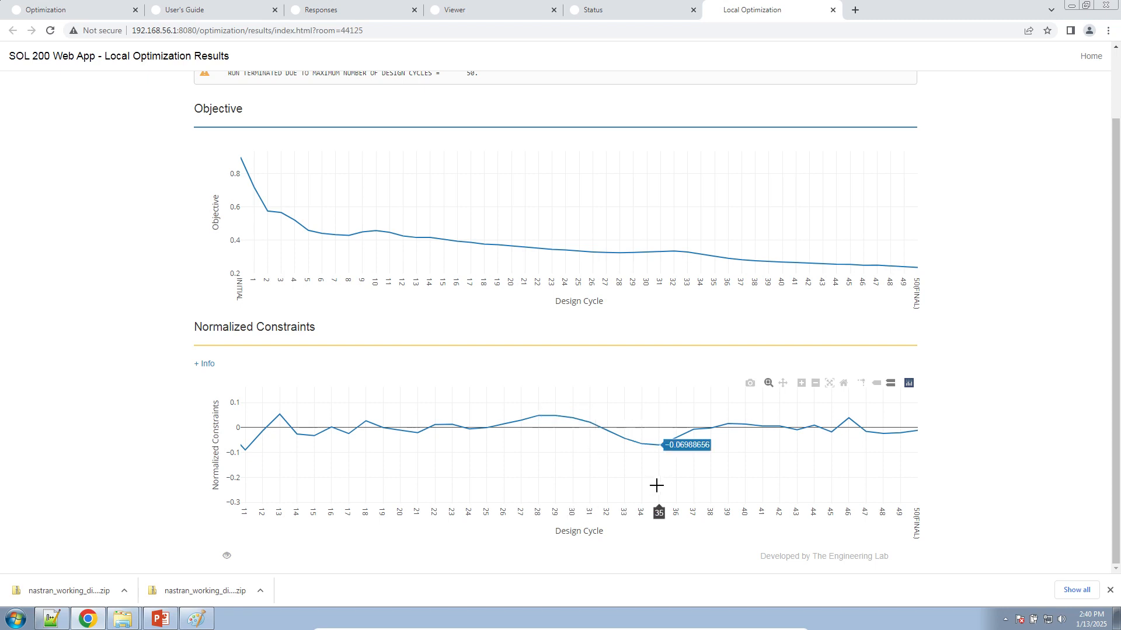
left_click(844, 384)
left_click_drag(825, 442, 1000, 499)
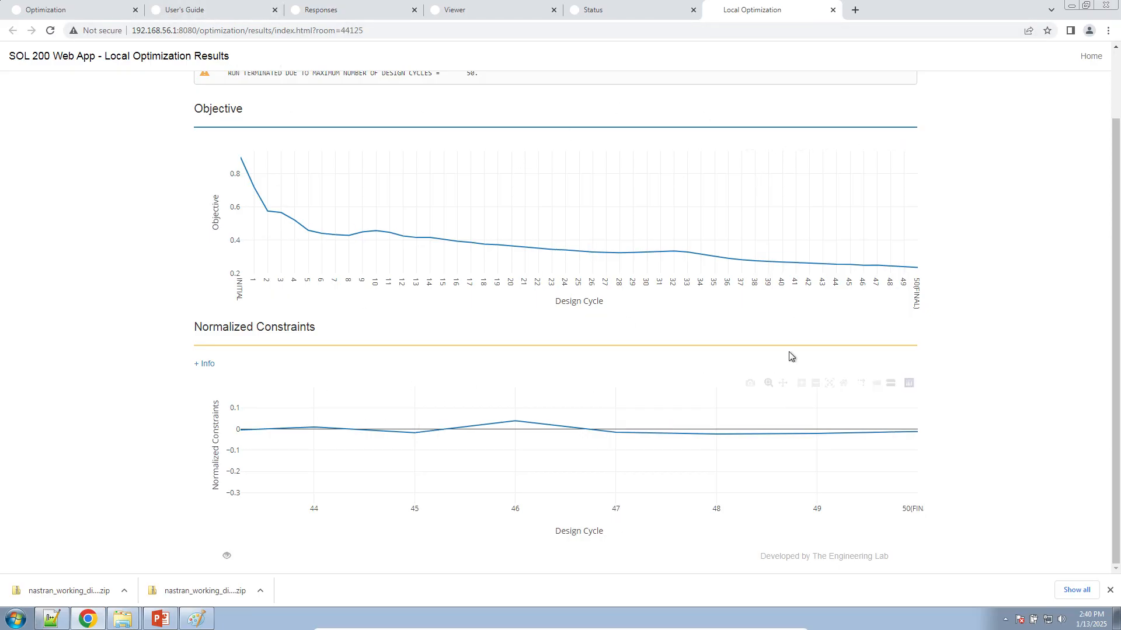
left_click(843, 383)
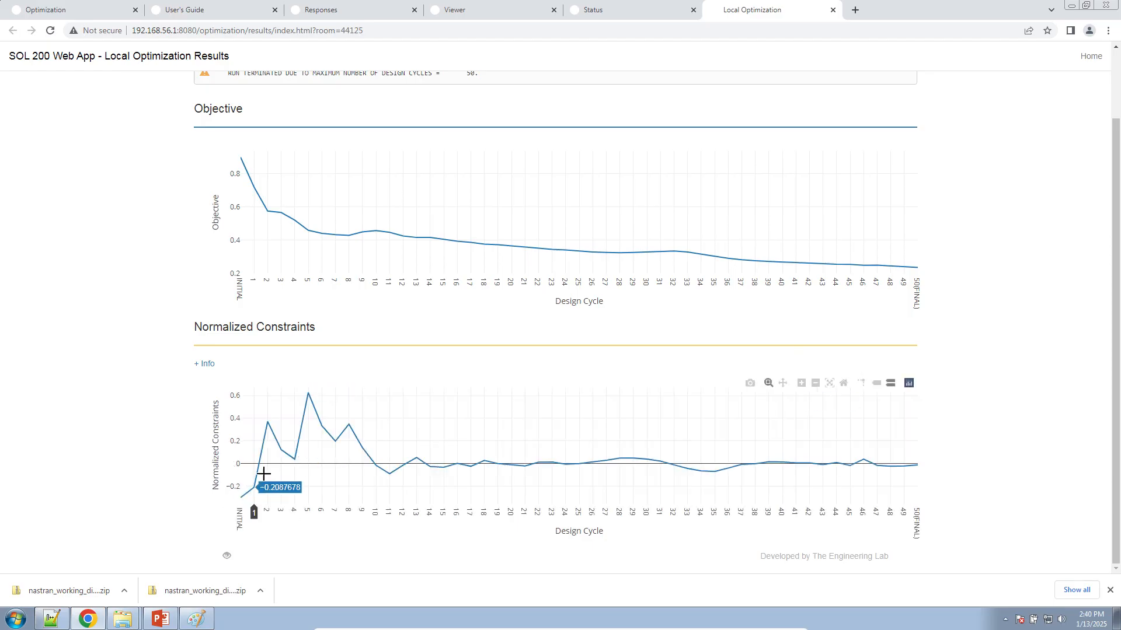
- Copy the heading text "Normalized Constraints" from the results page
triple_click(242, 325)
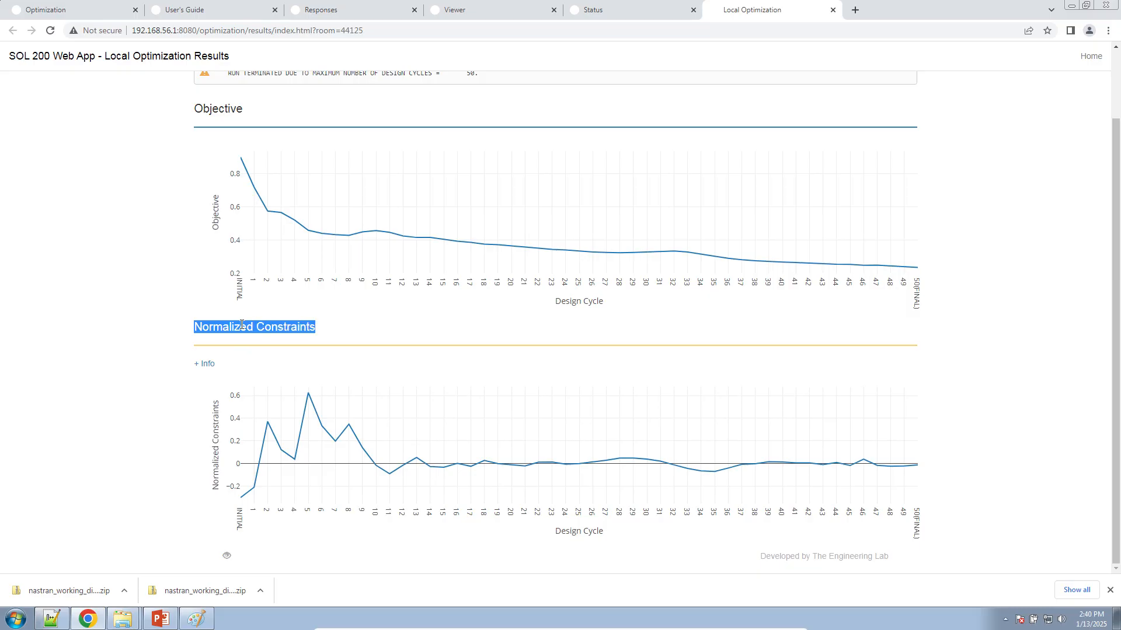
right_click(241, 325)
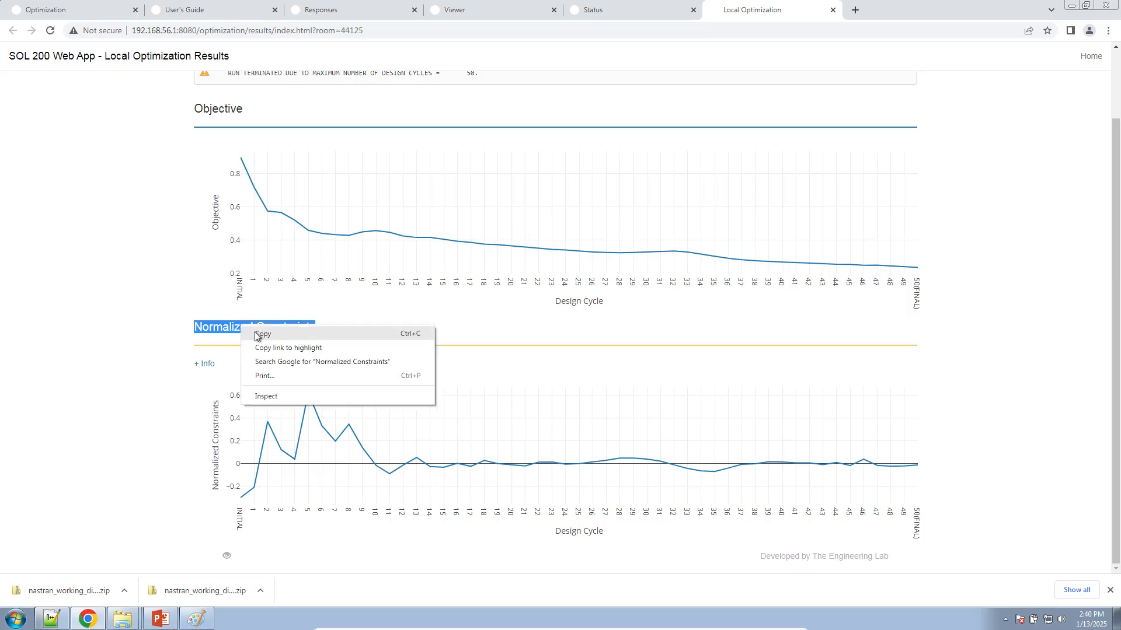
left_click(260, 334)
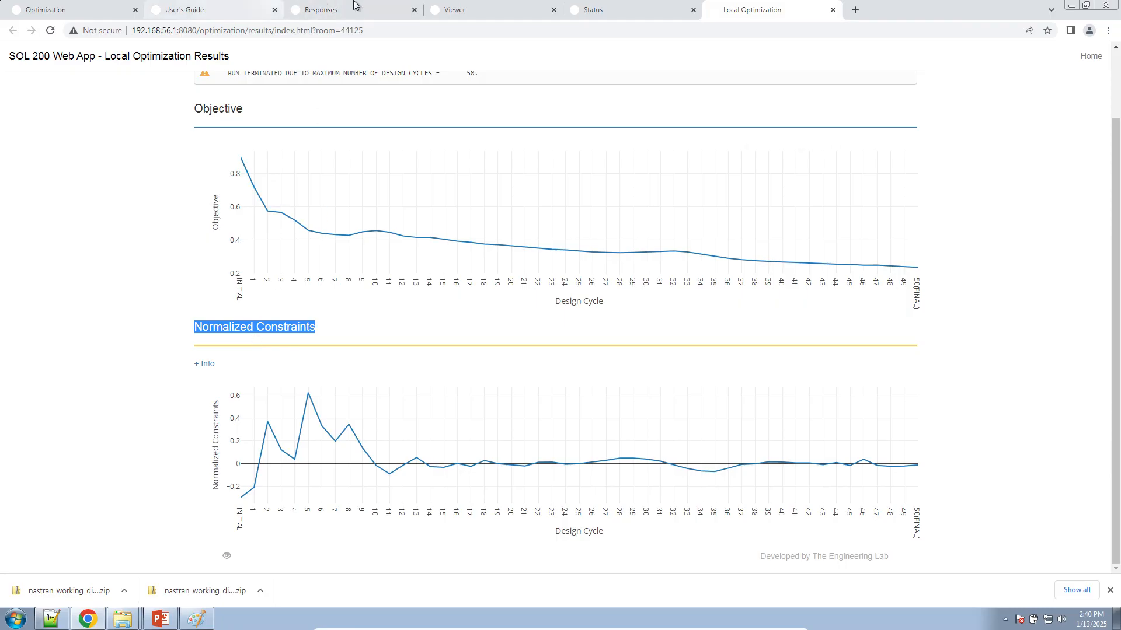
- Upload model.f06 from the nastran_working_directory folder to the Responses web app
left_click(327, 10)
left_click(388, 150)
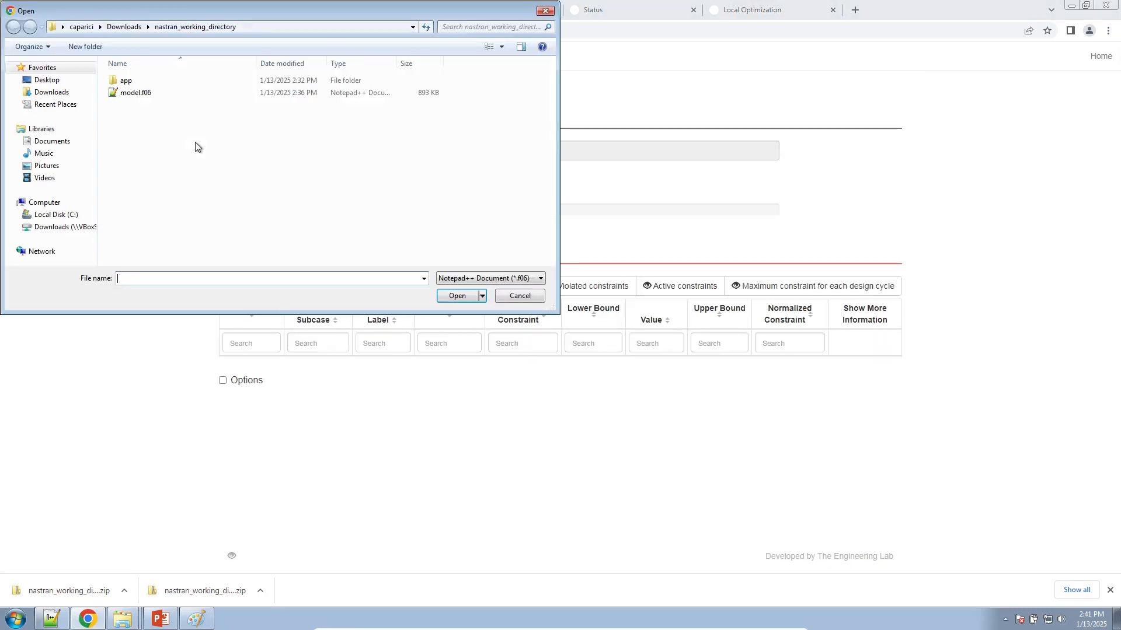
double_click(138, 95)
left_click(370, 187)
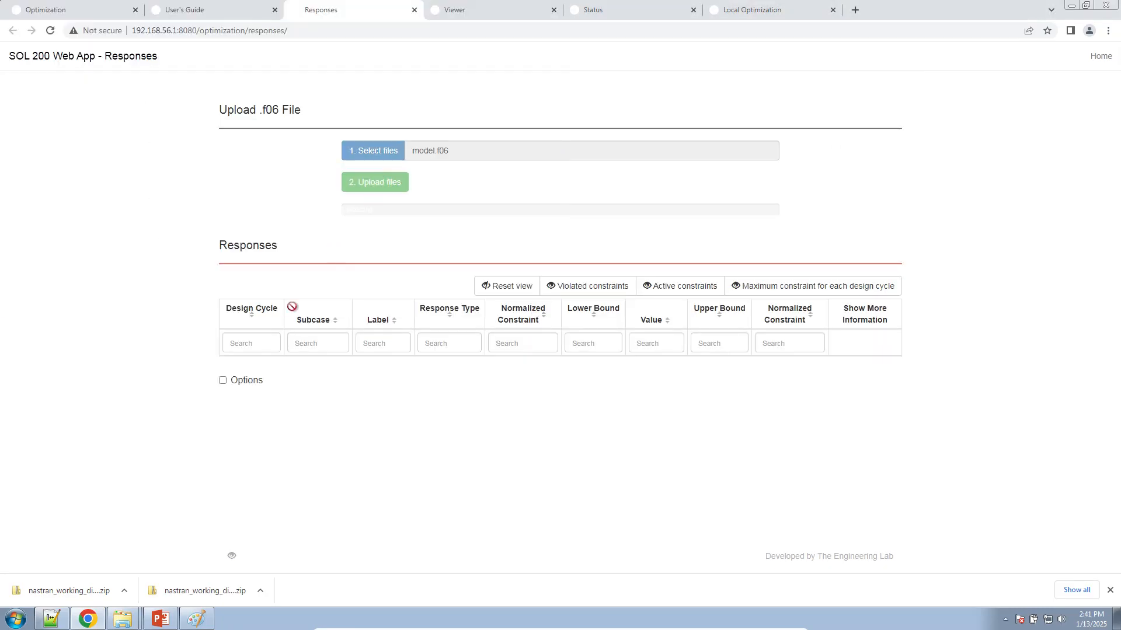
- List the maximum constraint for each design cycle with 100 rows per page, and inspect the initial and final normalized constraint values
left_click(817, 151)
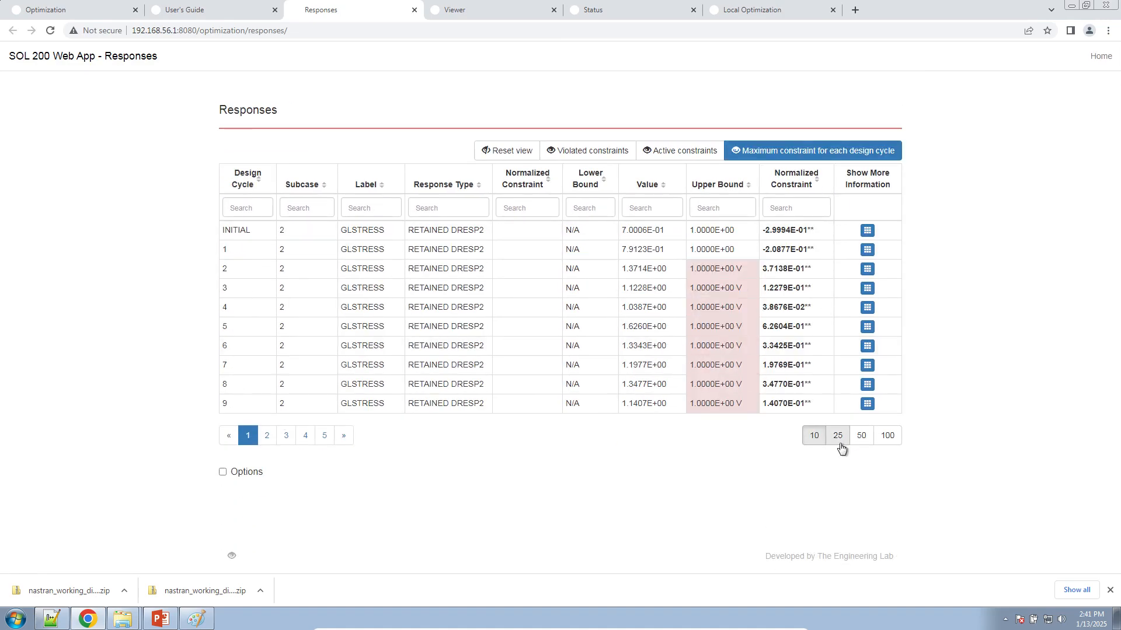
left_click(887, 436)
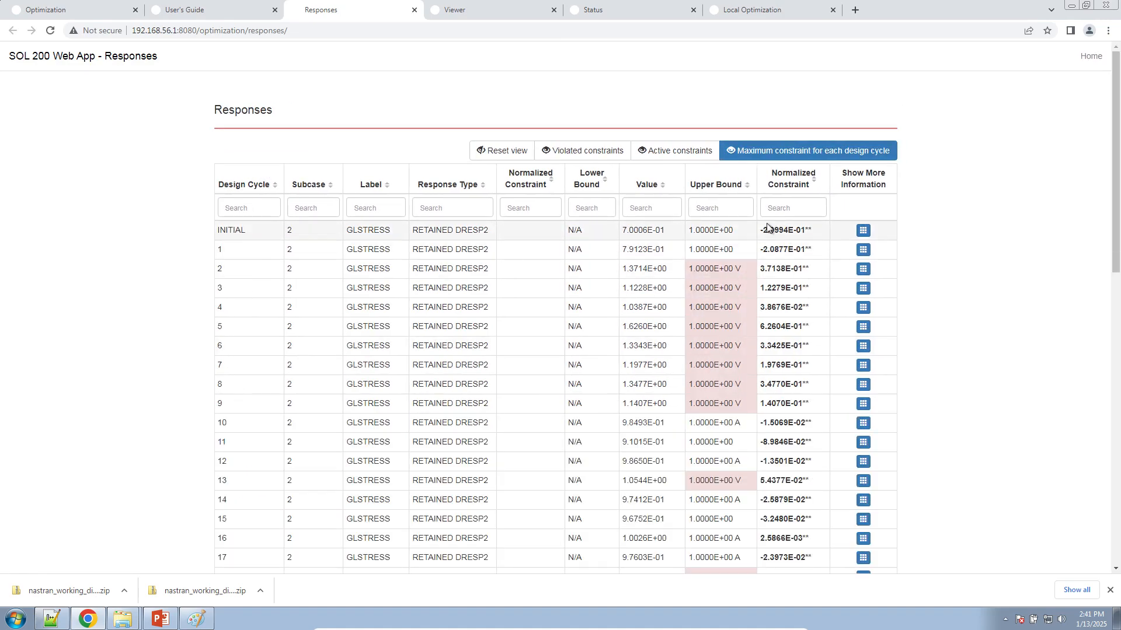
left_click_drag(757, 233, 814, 232)
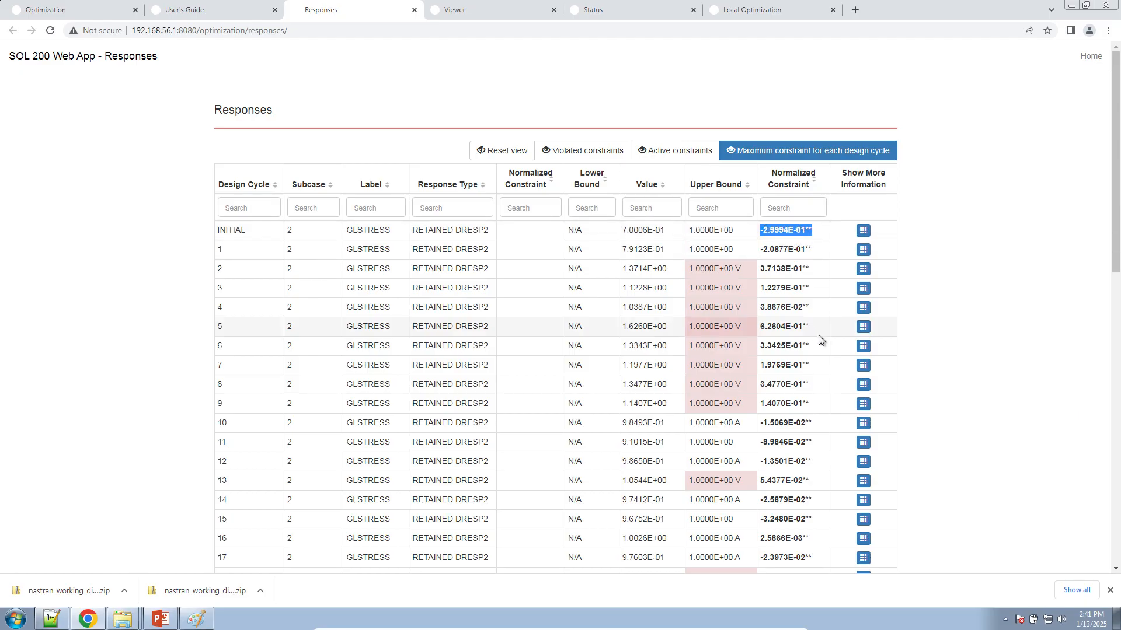
scroll(818, 335, "down", 10)
left_click_drag(786, 471, 817, 471)
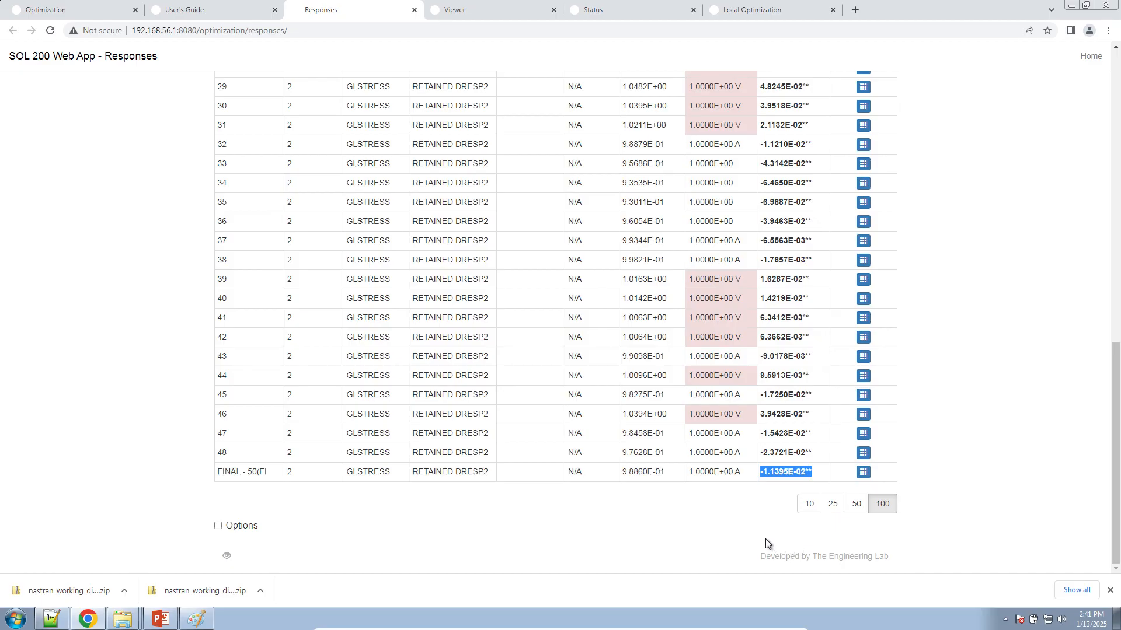
- Compare the final normalized constraint in the Local Optimization plot with the Responses table, and check the label of the initial design row
left_click(728, 7)
left_click_drag(900, 441, 972, 526)
mouse_move(916, 426)
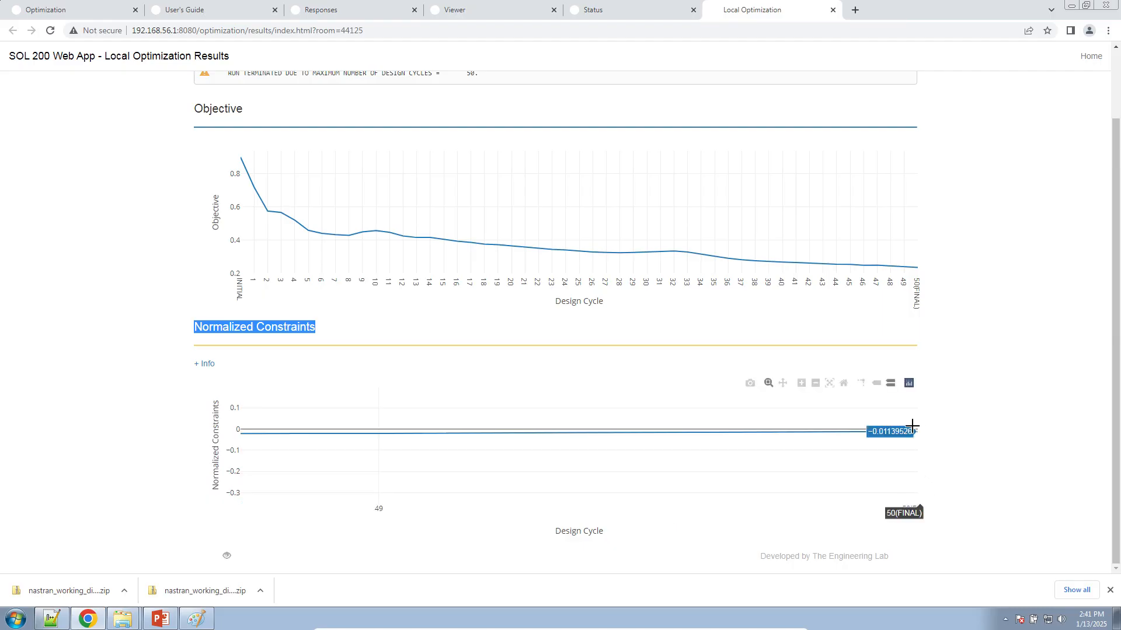
left_click(321, 9)
scroll(533, 428, "up", 5)
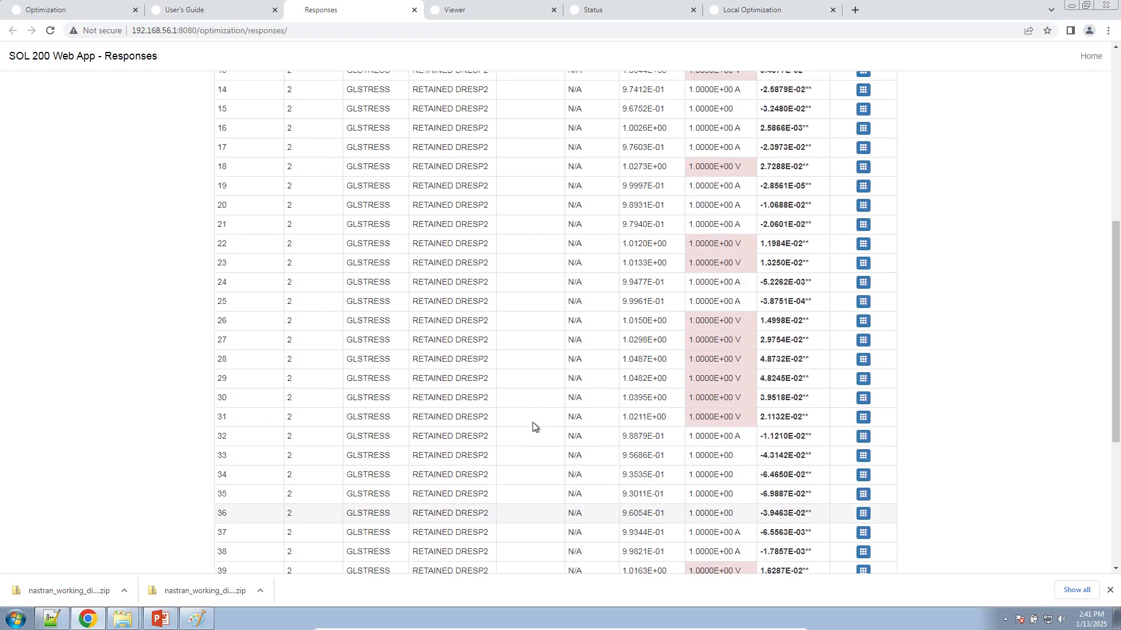
scroll(534, 427, "up", 7)
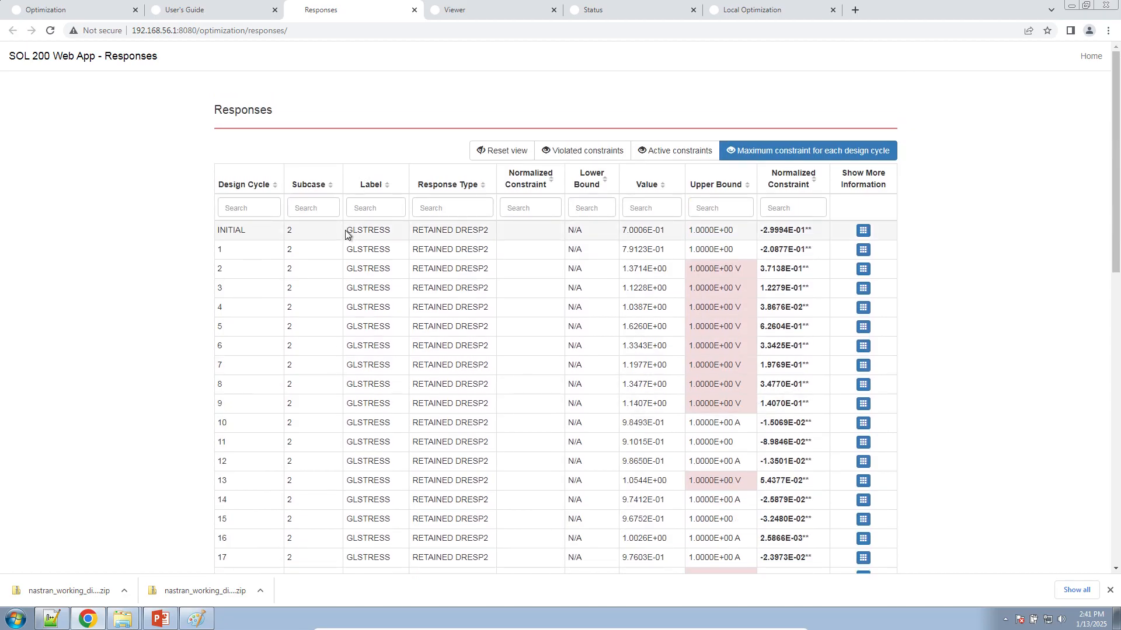
left_click_drag(345, 233, 386, 231)
- Switch to Notepad++ and write a new note listing TOPVAR, an indented STRESS 200.E6 entry and "=> GLSTRESS"
left_click(51, 619)
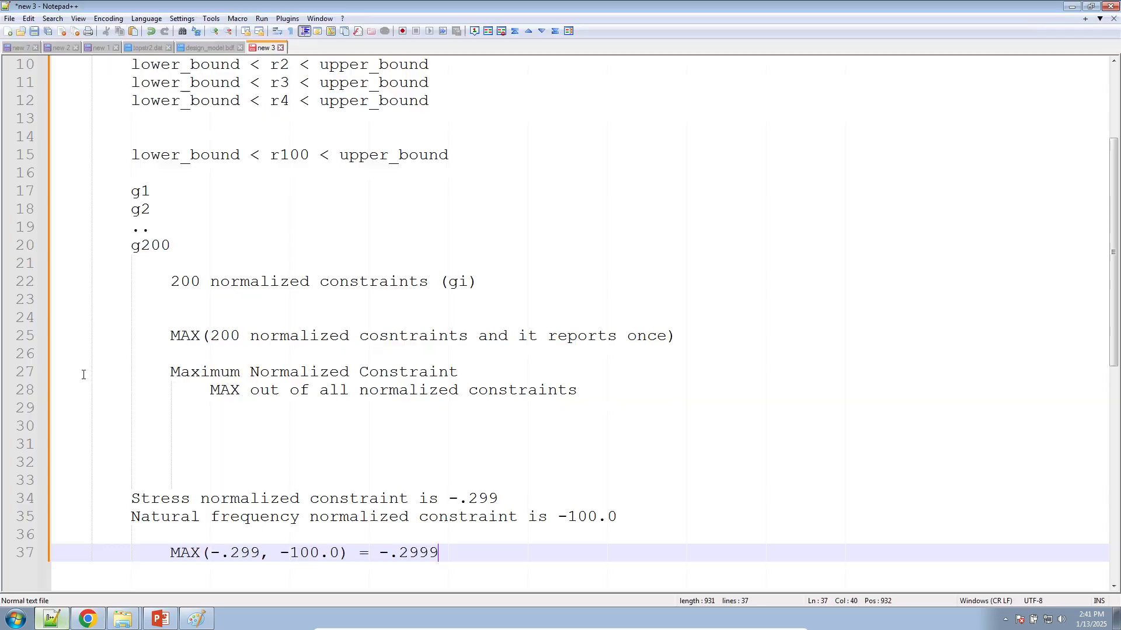
left_click(8, 31)
type("TOPVAR")
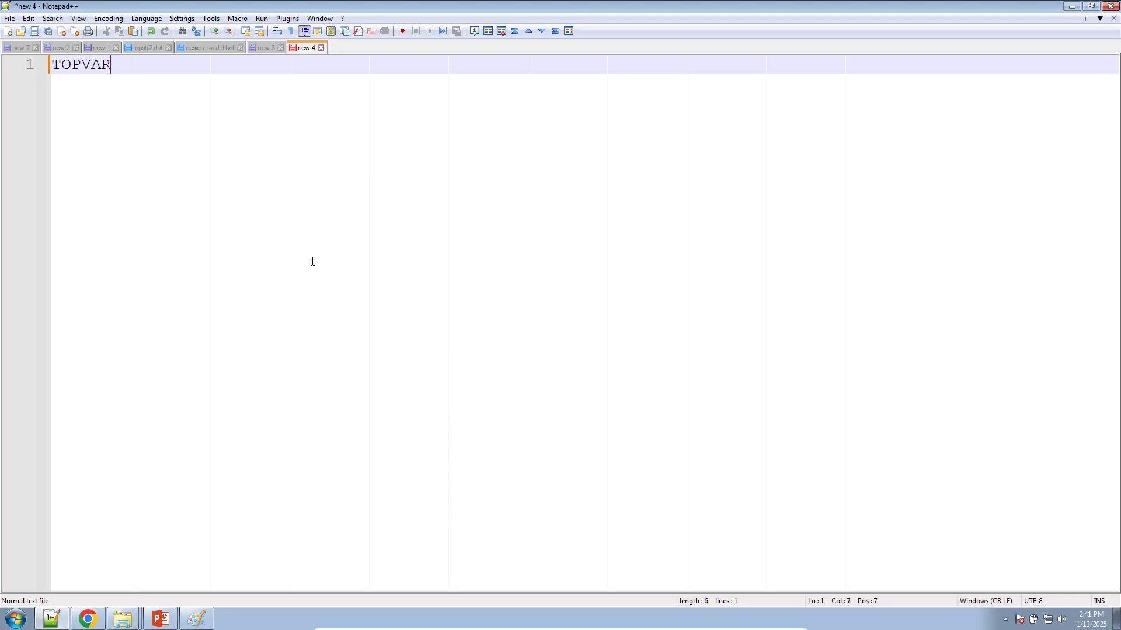
key("Return")
key("Tab")
key("Tab")
type("STRESS\t200.E6")
key("Return")
key("Return")
key("Return")
type("=> GLSTRESS")
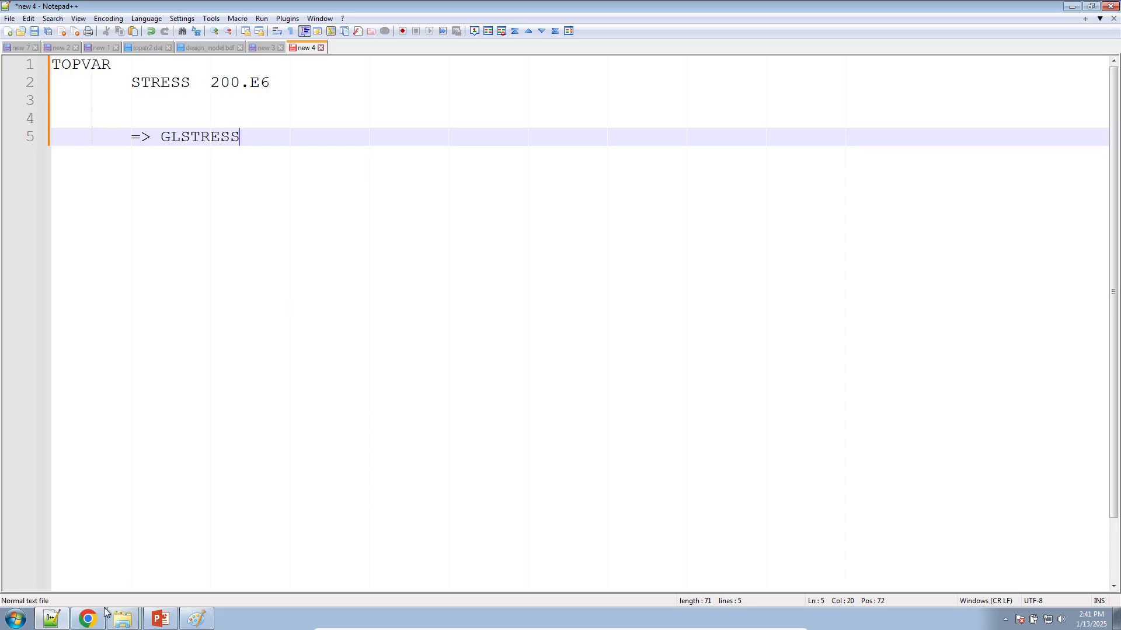
- Return to Chrome, dismiss the downloads bar and review the GLSTRESS values and violated bounds across all design cycles
left_click(87, 619)
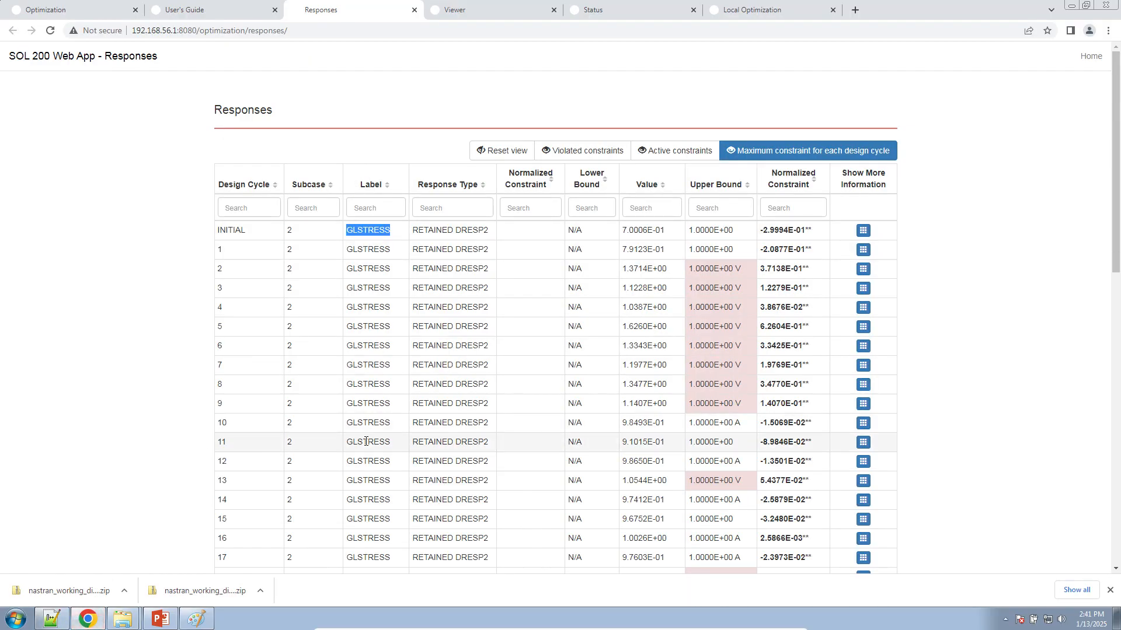
scroll(361, 241, "down", 4)
left_click(1111, 591)
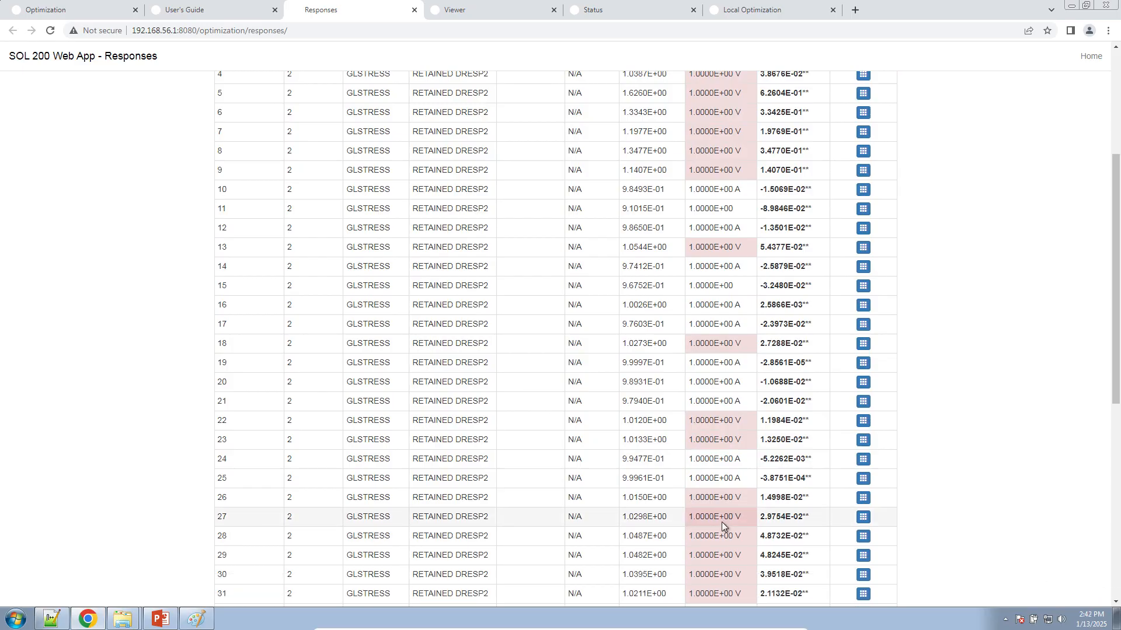
scroll(588, 461, "down", 6)
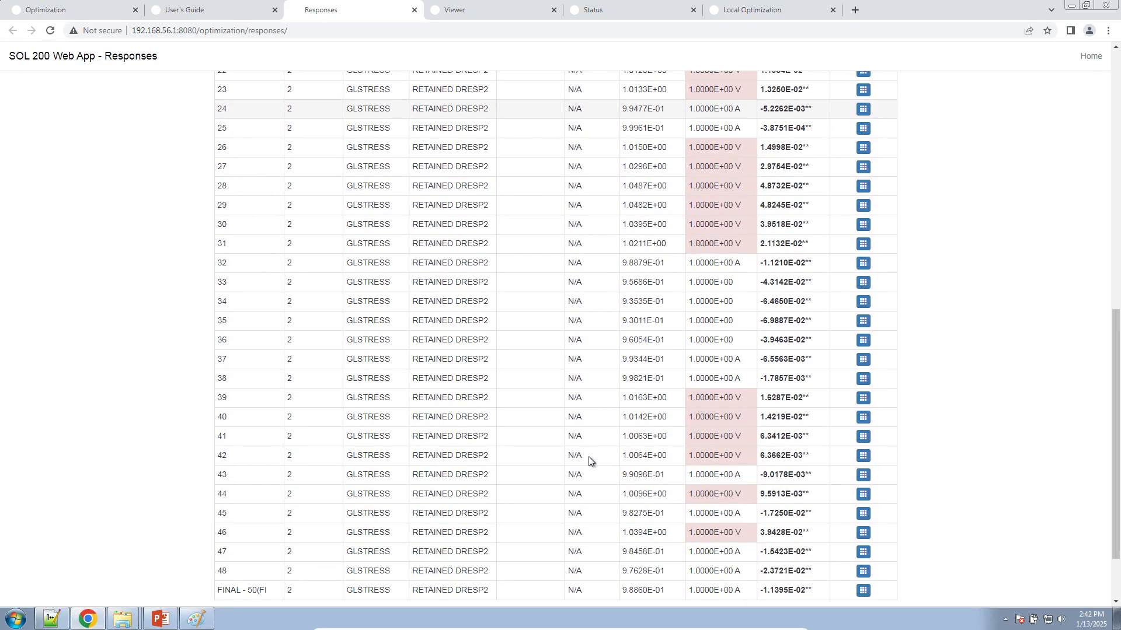
scroll(588, 462, "down", 2)
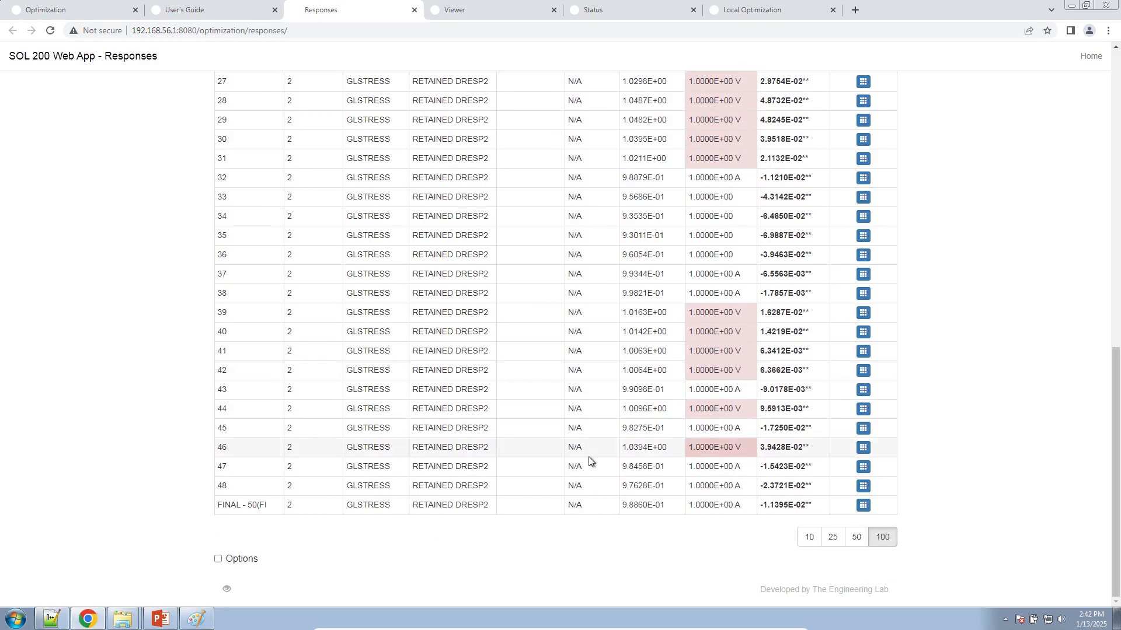
scroll(588, 461, "up", 5)
scroll(588, 461, "down", 4)
scroll(588, 461, "up", 5)
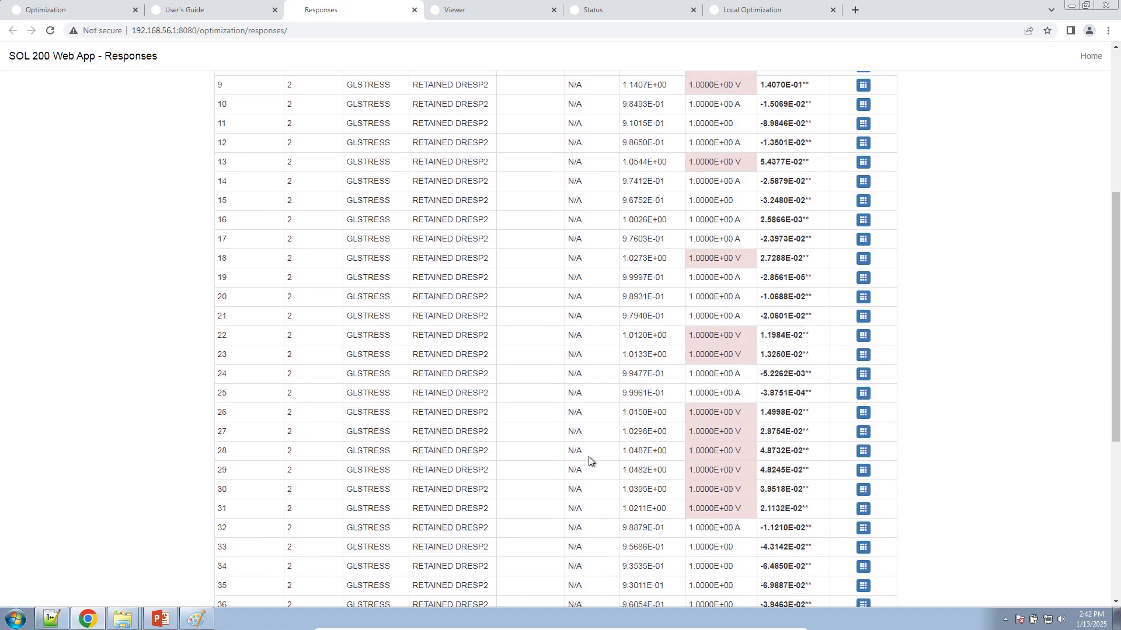
- Upload model.h5 from the nastran_working_directory folder to the Viewer web app
left_click(497, 10)
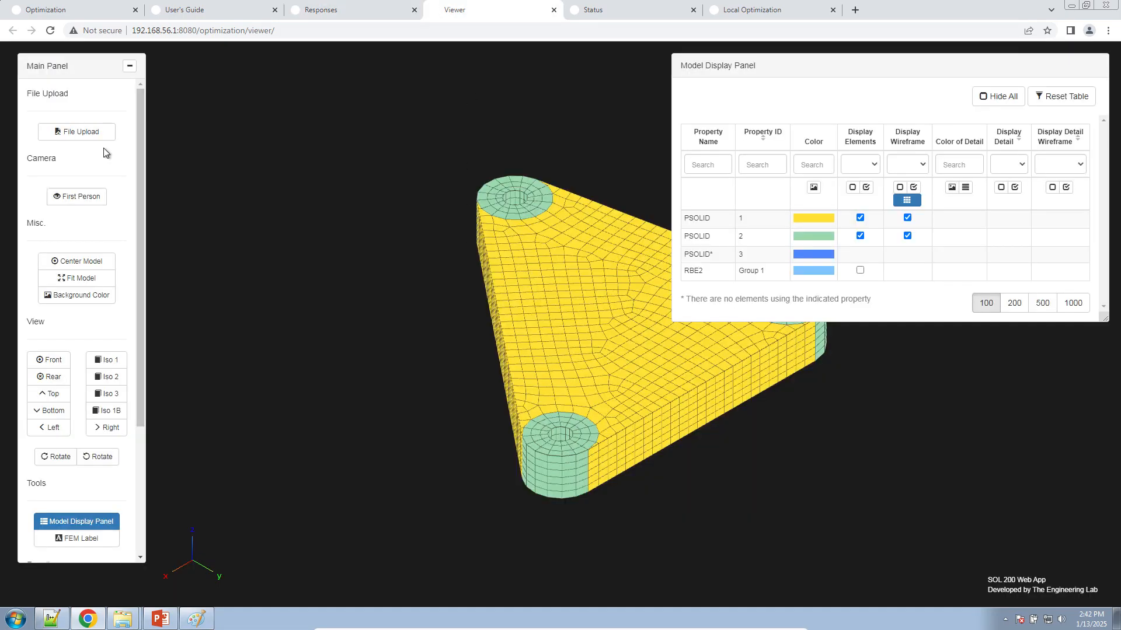
left_click(87, 133)
left_click(651, 93)
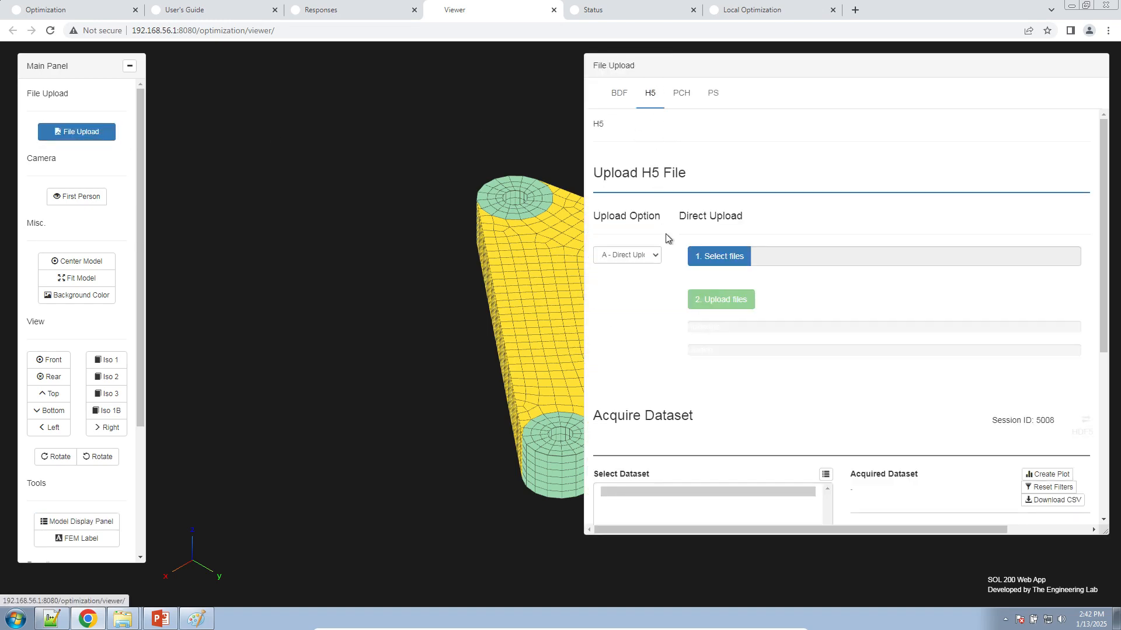
left_click(719, 257)
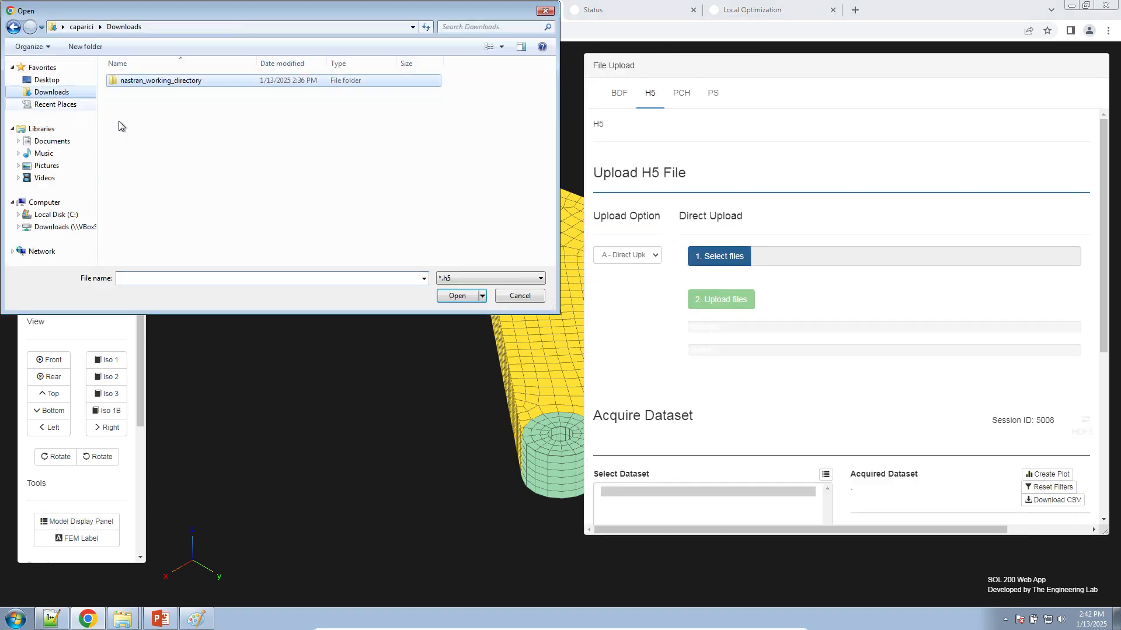
double_click(192, 84)
double_click(174, 94)
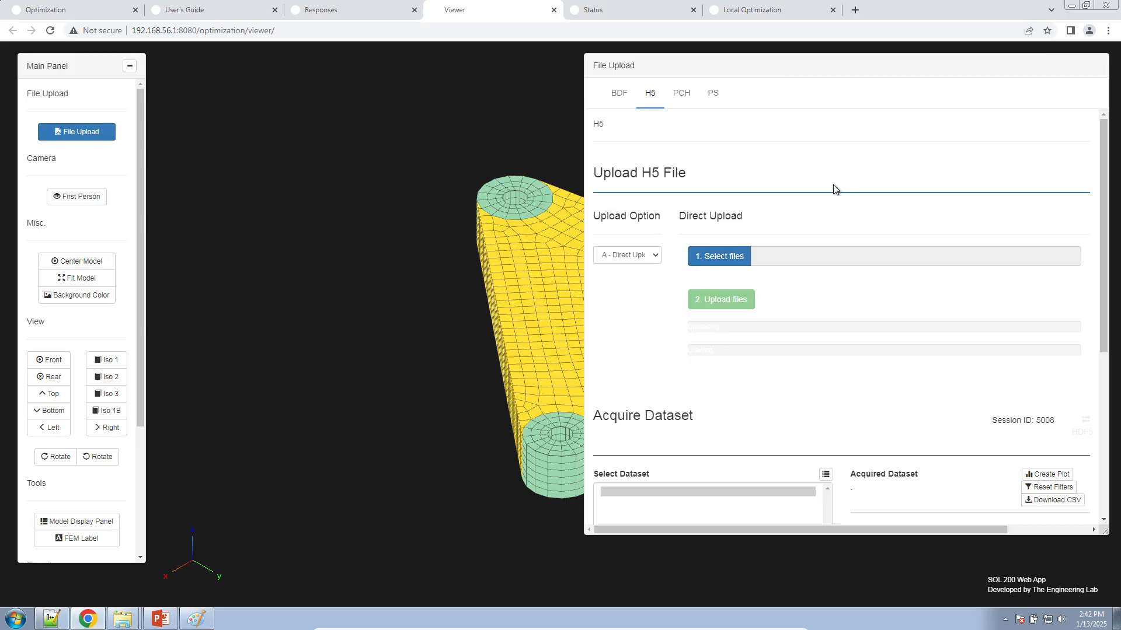
left_click(720, 300)
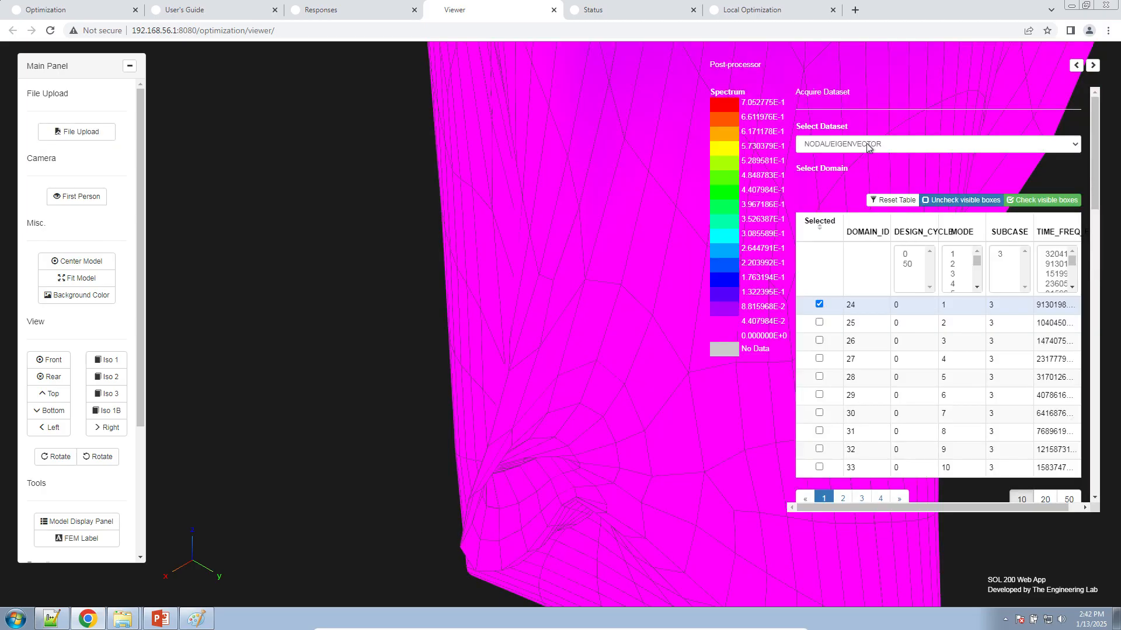
- Load the ELEMENTAL/STRESS/HEXA dataset for subcase 1, design cycle 0, and widen the post-processor panel
left_click(868, 146)
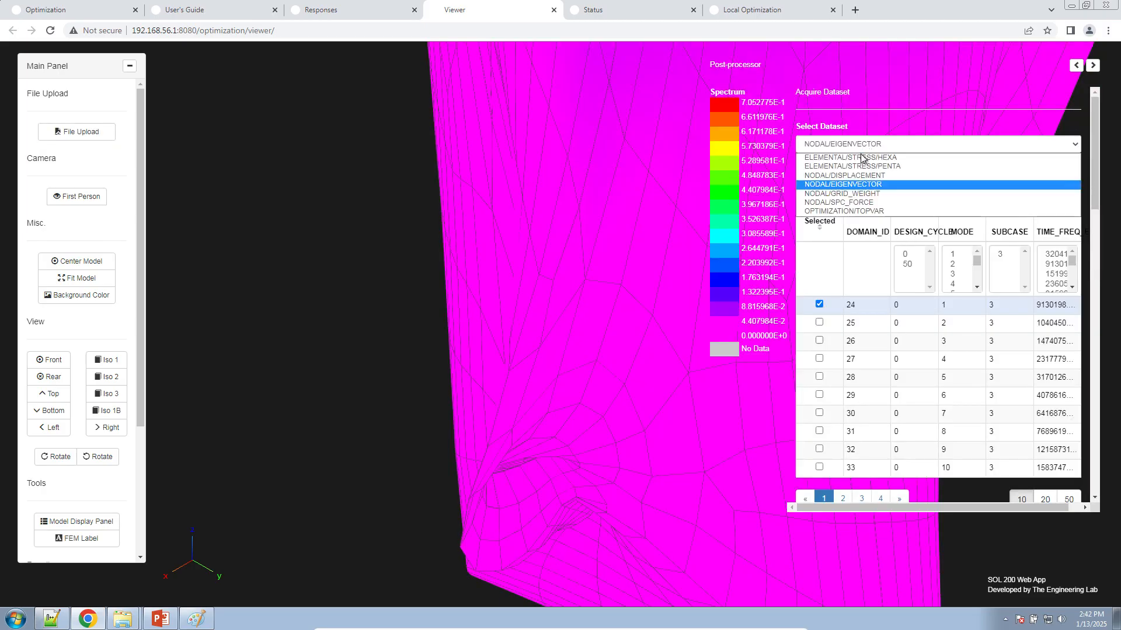
left_click(852, 169)
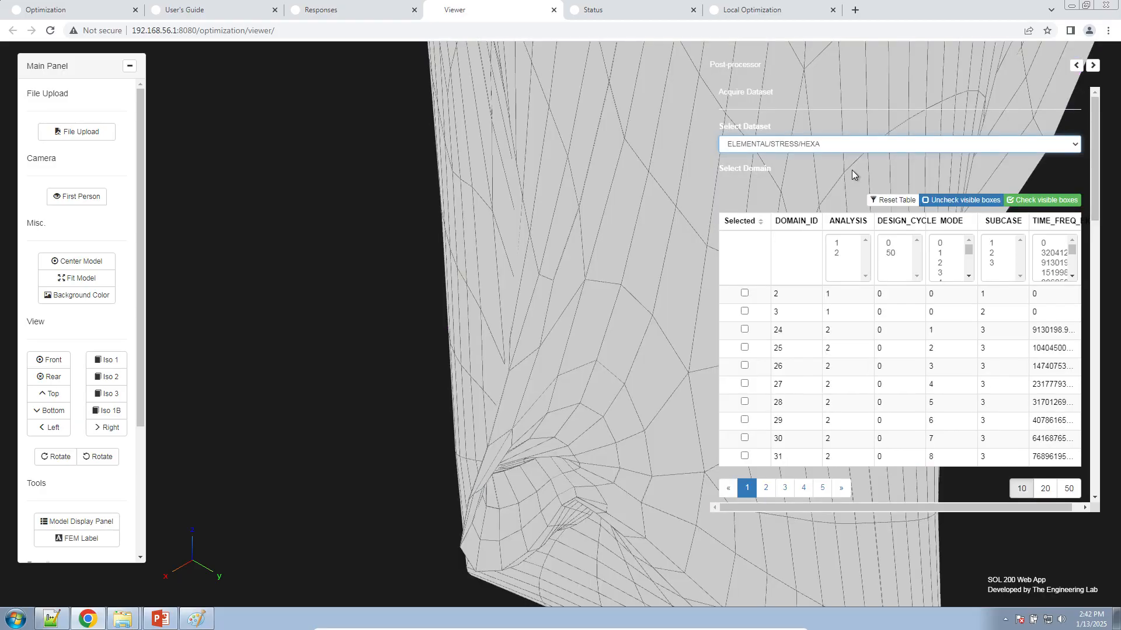
left_click(993, 243)
left_click(745, 293)
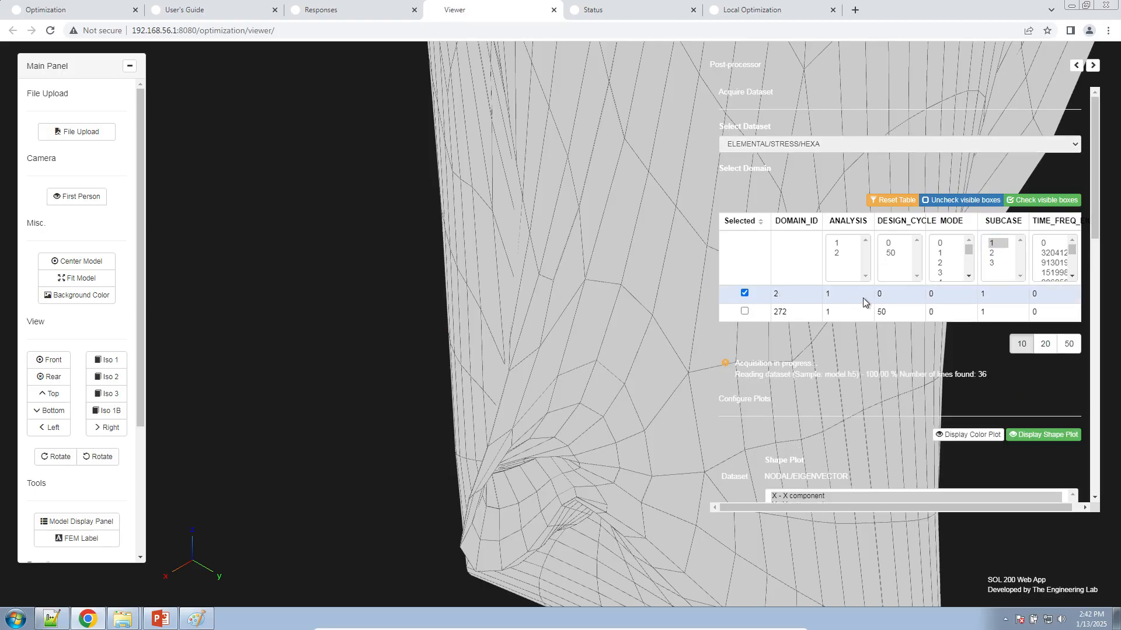
left_click(1078, 66)
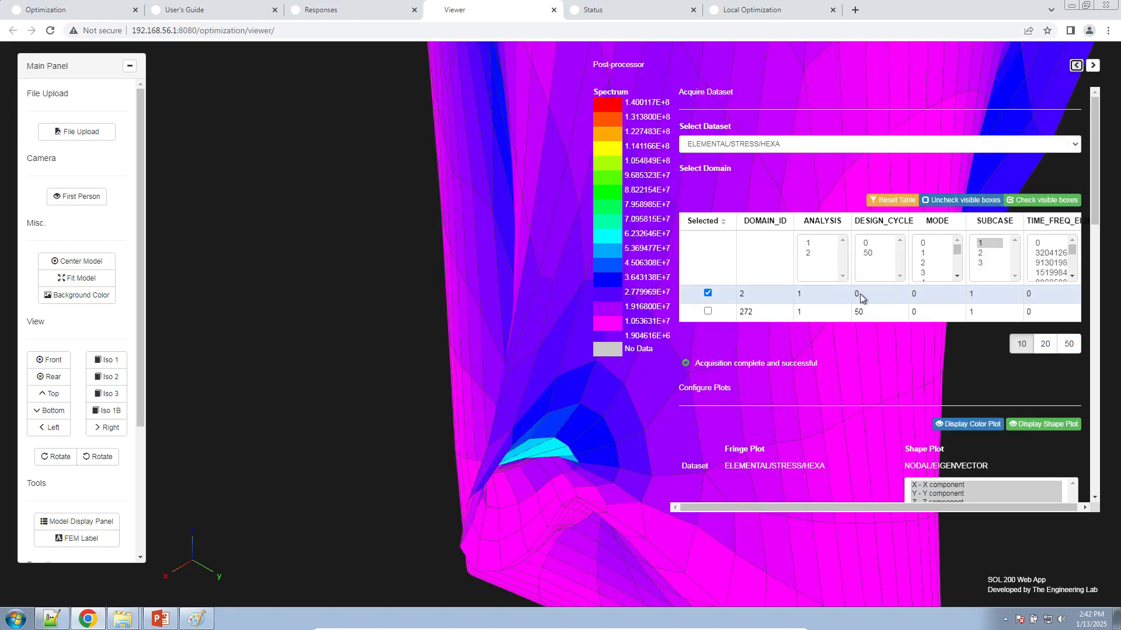
- Turn off the shape plot, narrow the post-processor panel and keep the von Mises stress location at CENTER
left_click_drag(856, 292, 873, 293)
scroll(1086, 211, "down", 4)
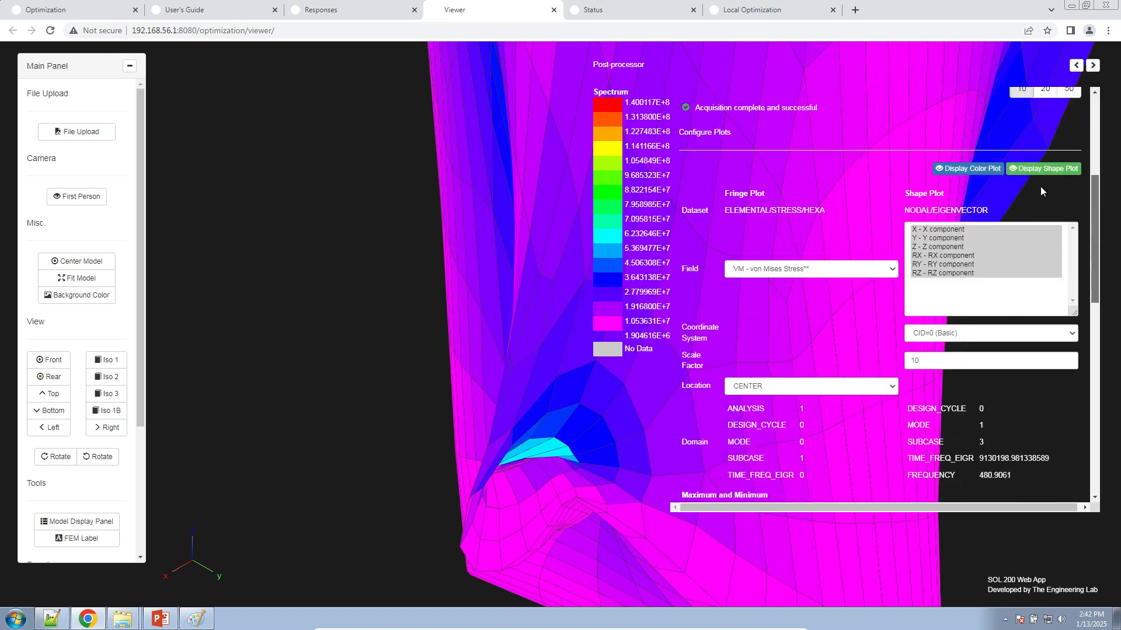
left_click(1045, 170)
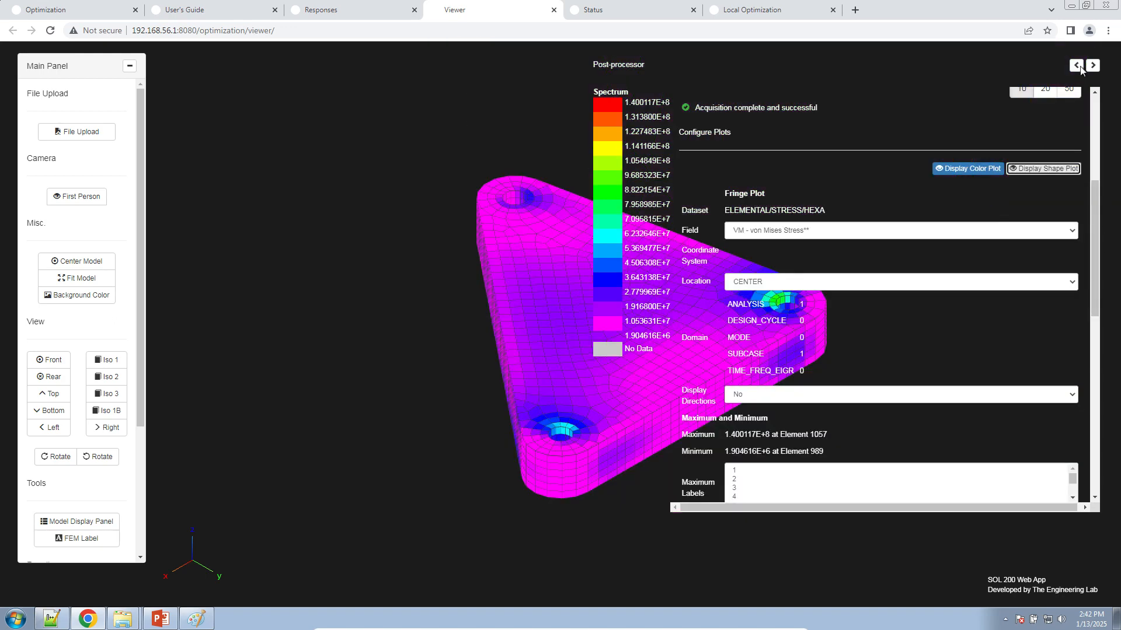
left_click(1093, 65)
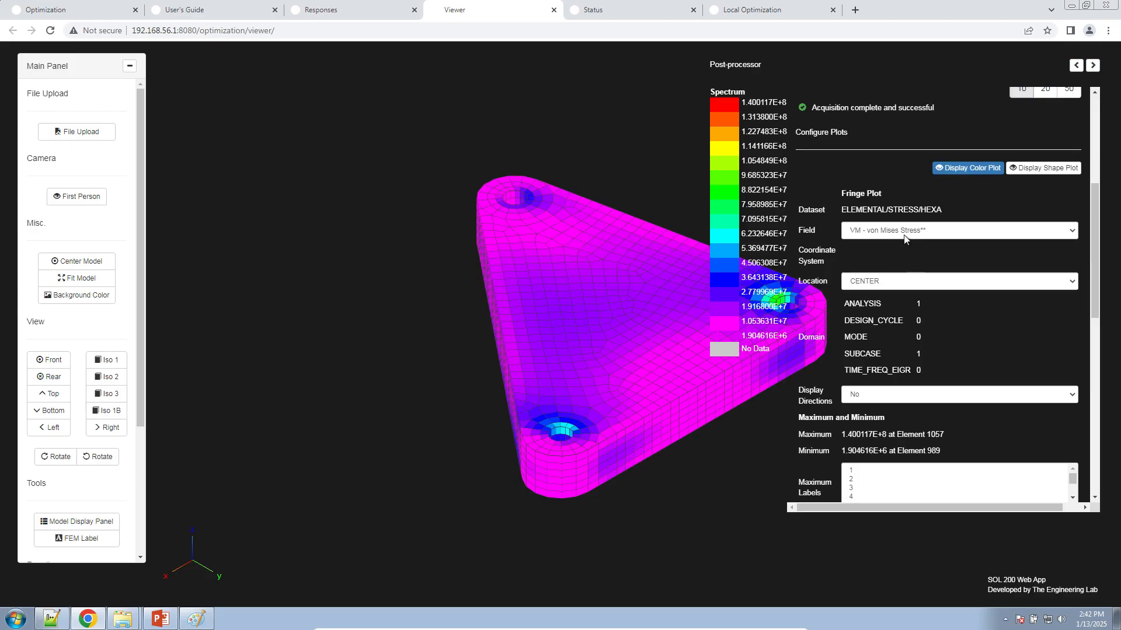
left_click(877, 285)
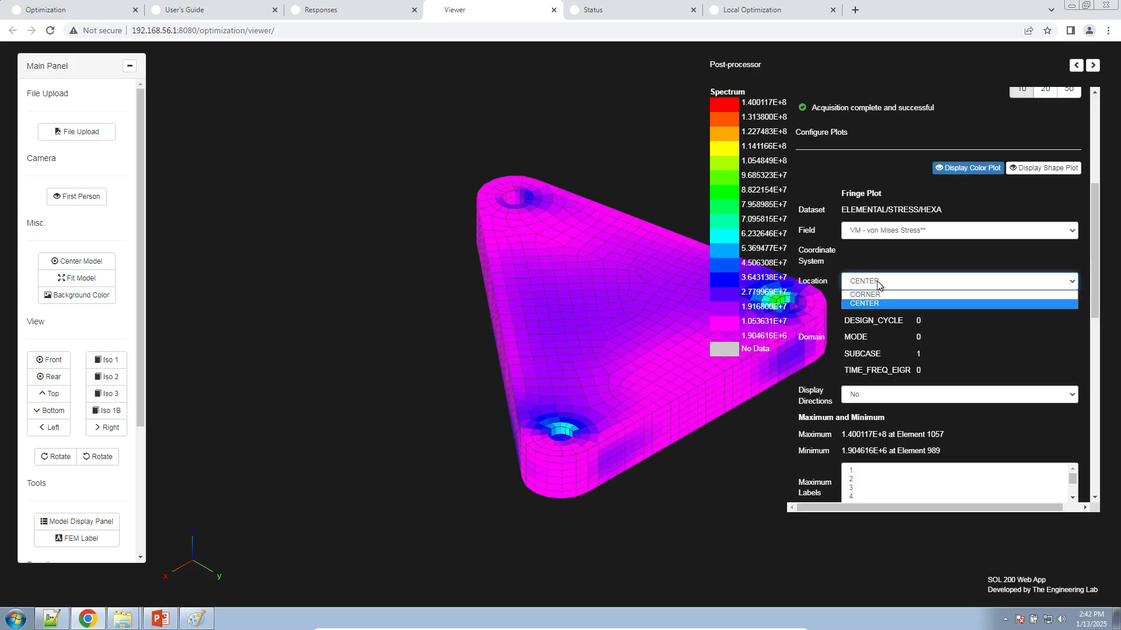
left_click(875, 303)
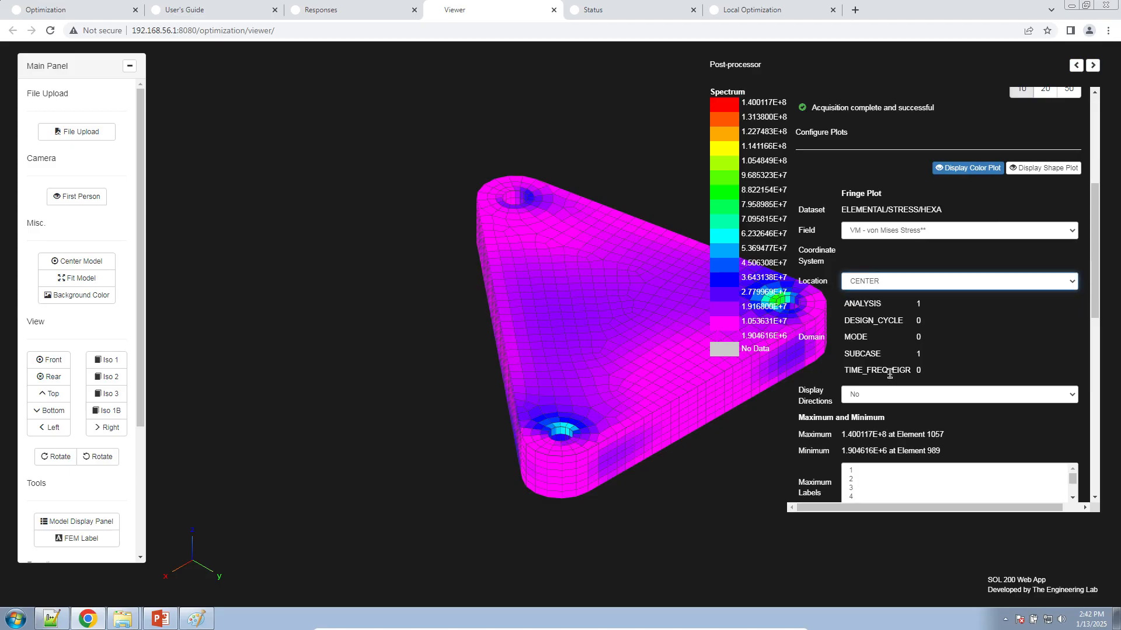
- Label the single highest von Mises stress on the model and inspect the labelled element up close
left_click(852, 470)
left_click_drag(513, 459, 611, 348)
scroll(611, 348, "up", 6)
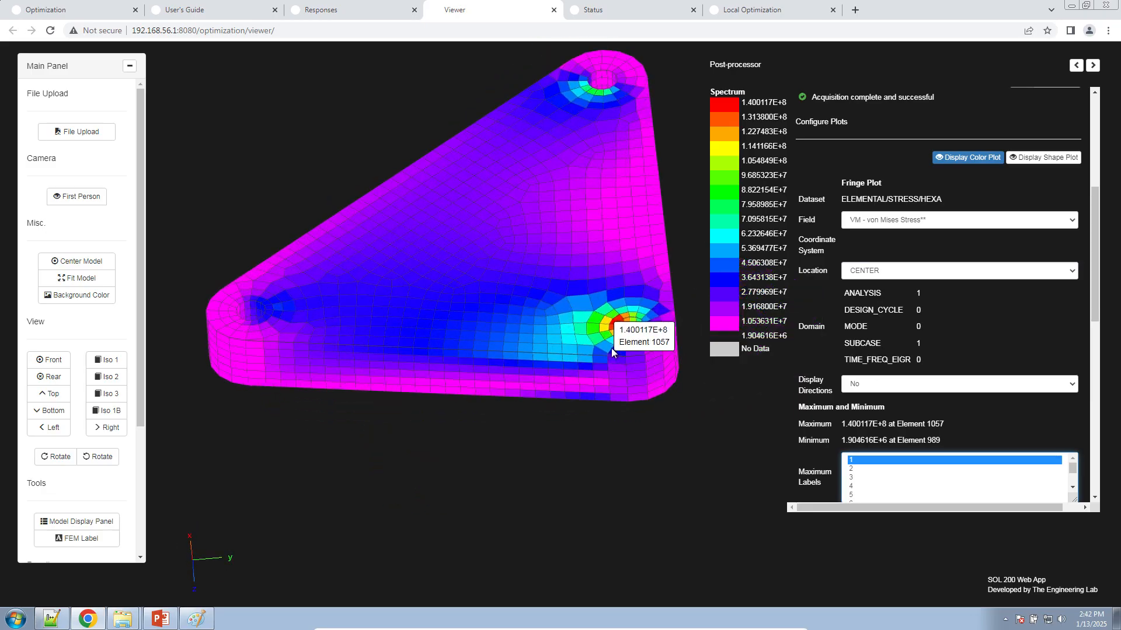
scroll(448, 385, "up", 2)
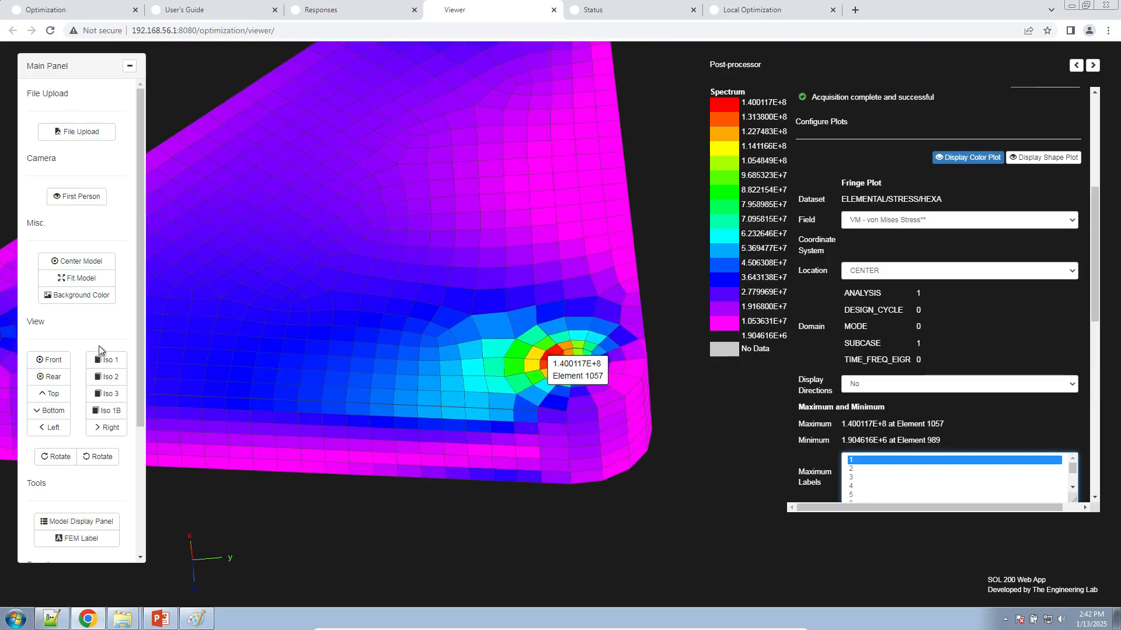
mouse_move(126, 623)
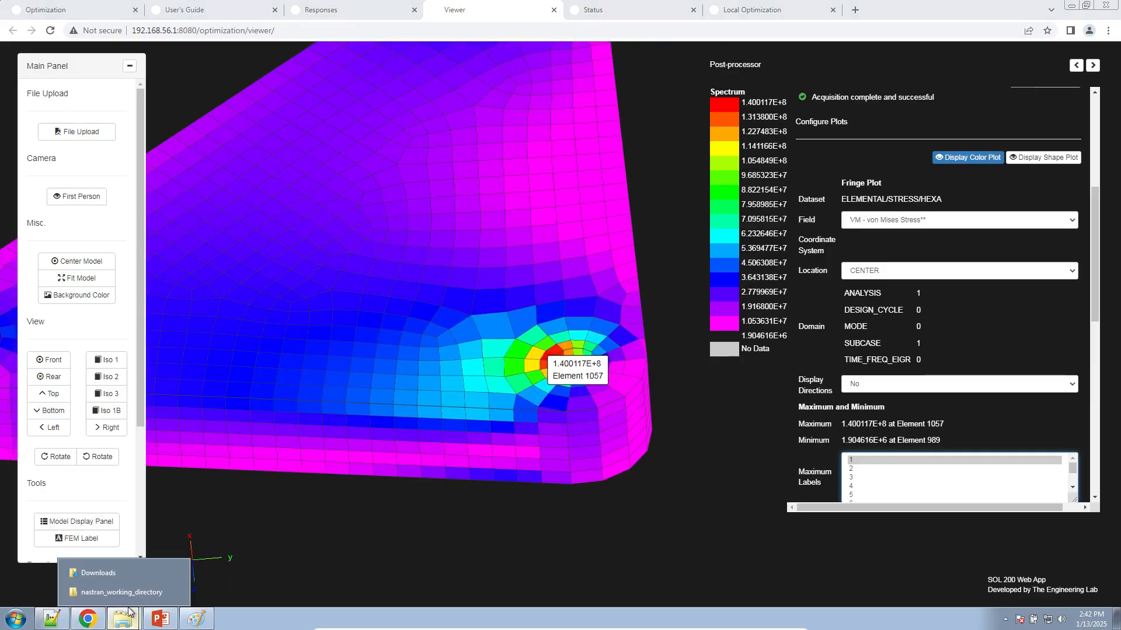
left_click(128, 588)
left_click(903, 330)
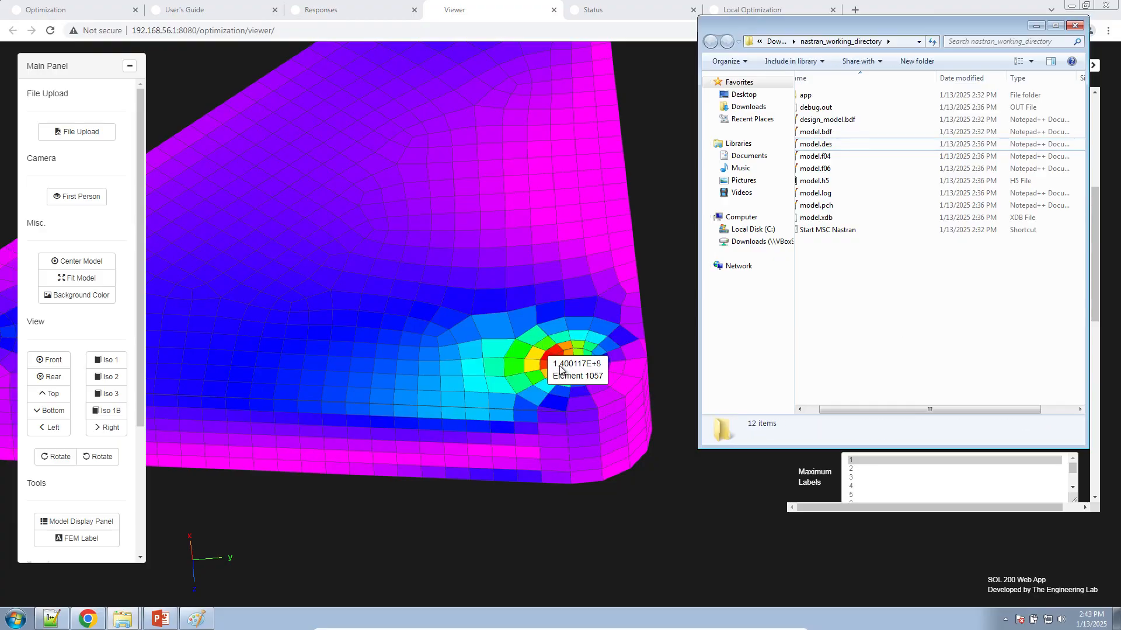
left_click(671, 327)
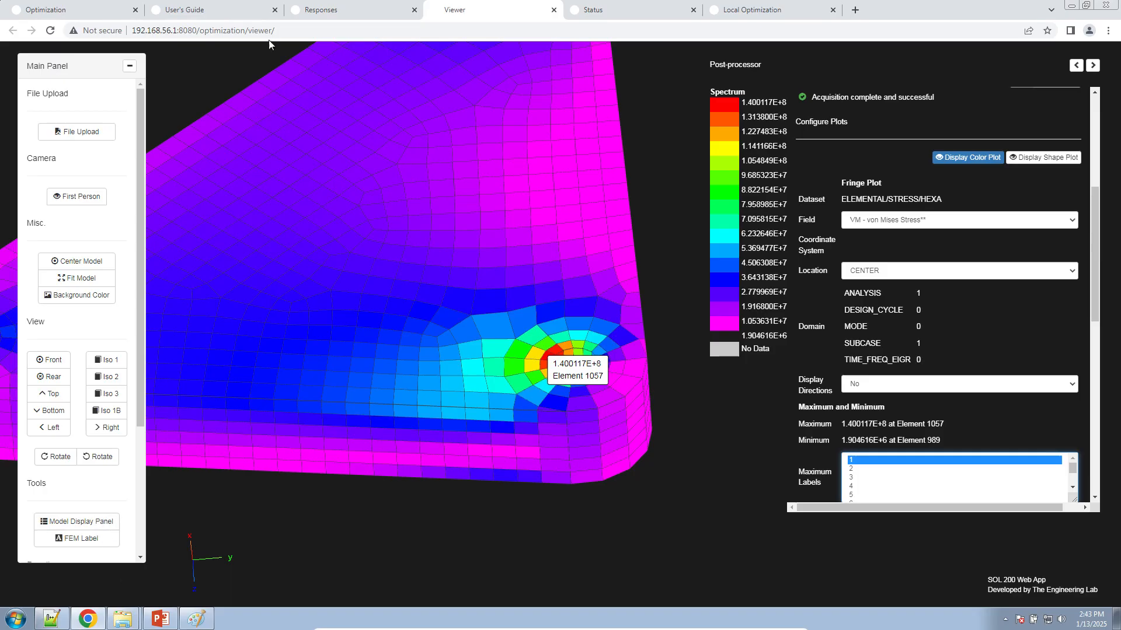
- Review the frequency constraint r1 and the Local Optimization plots, and return to the stress dataset's domain list in the Viewer
left_click(61, 7)
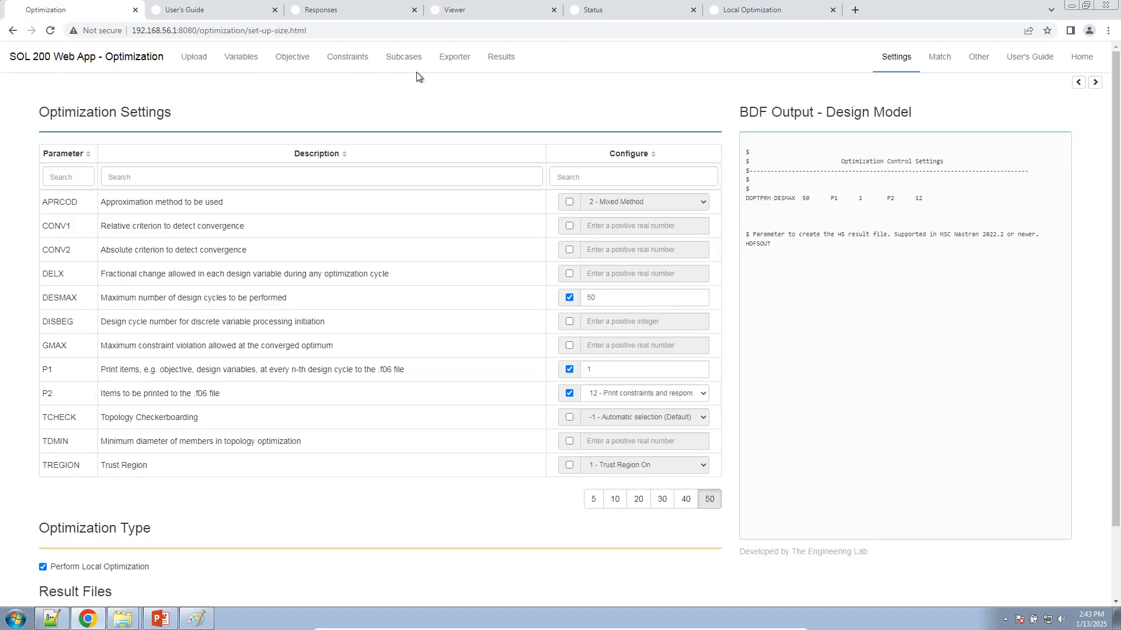
left_click(333, 58)
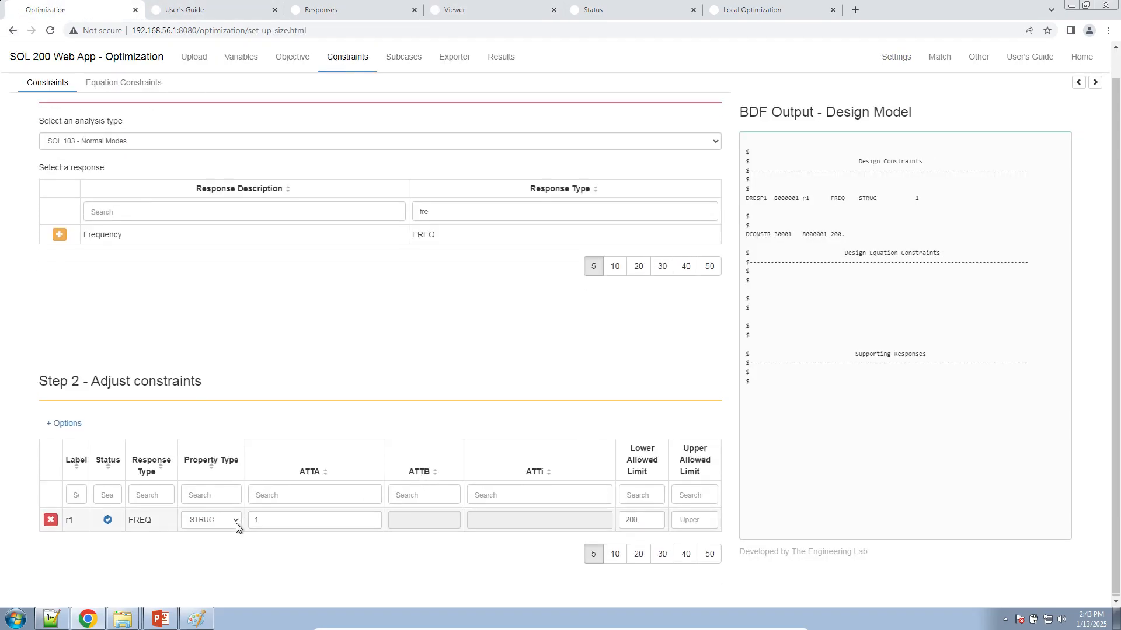
left_click(753, 10)
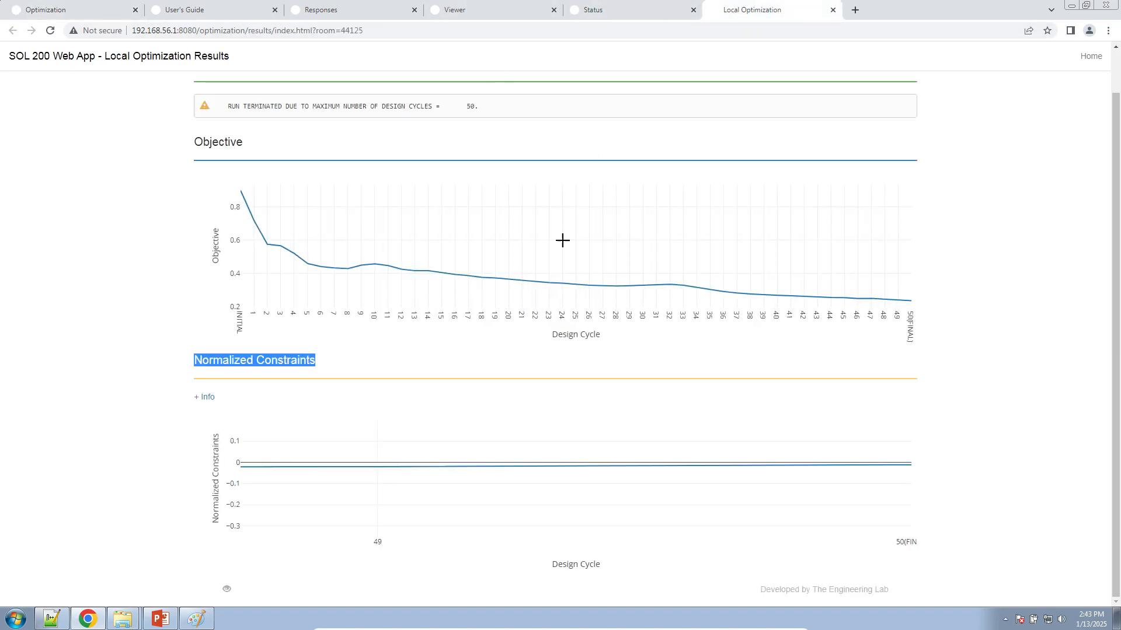
left_click(525, 9)
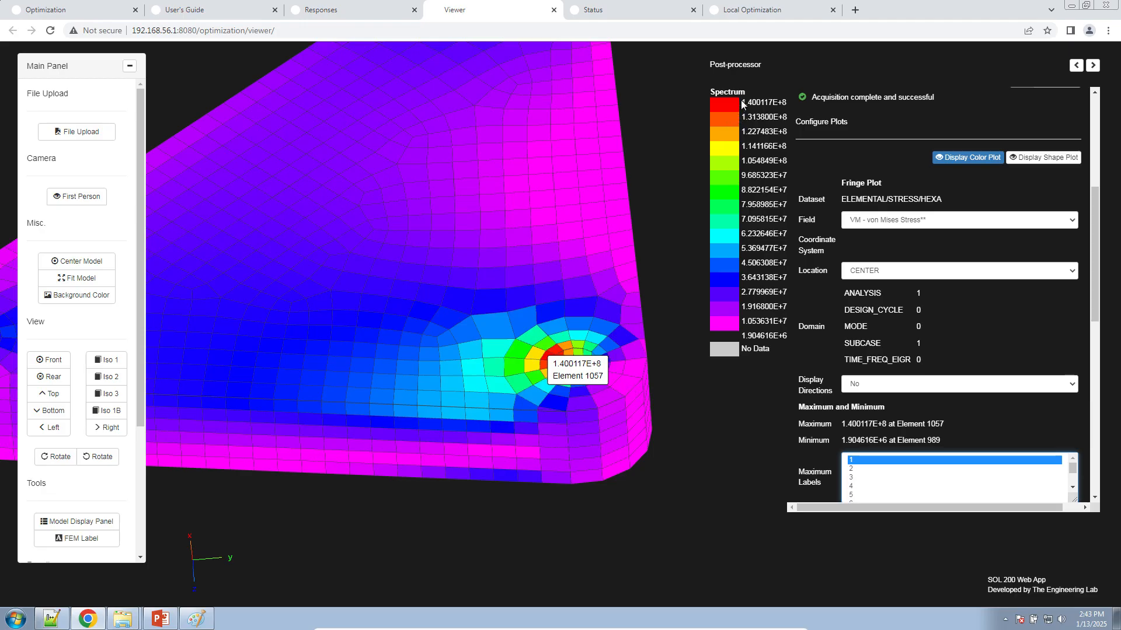
scroll(811, 256, "up", 5)
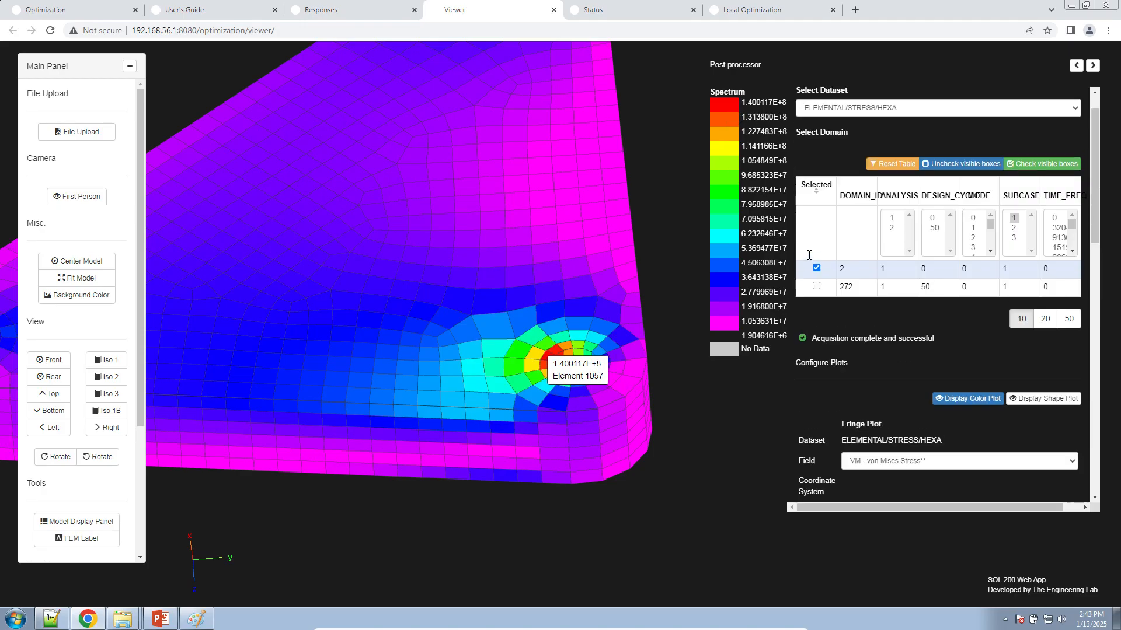
- Load the HEXA stress results for subcase 1, design cycle 50, and label the highest von Mises stress, bringing the labelled element into view
left_click(815, 323)
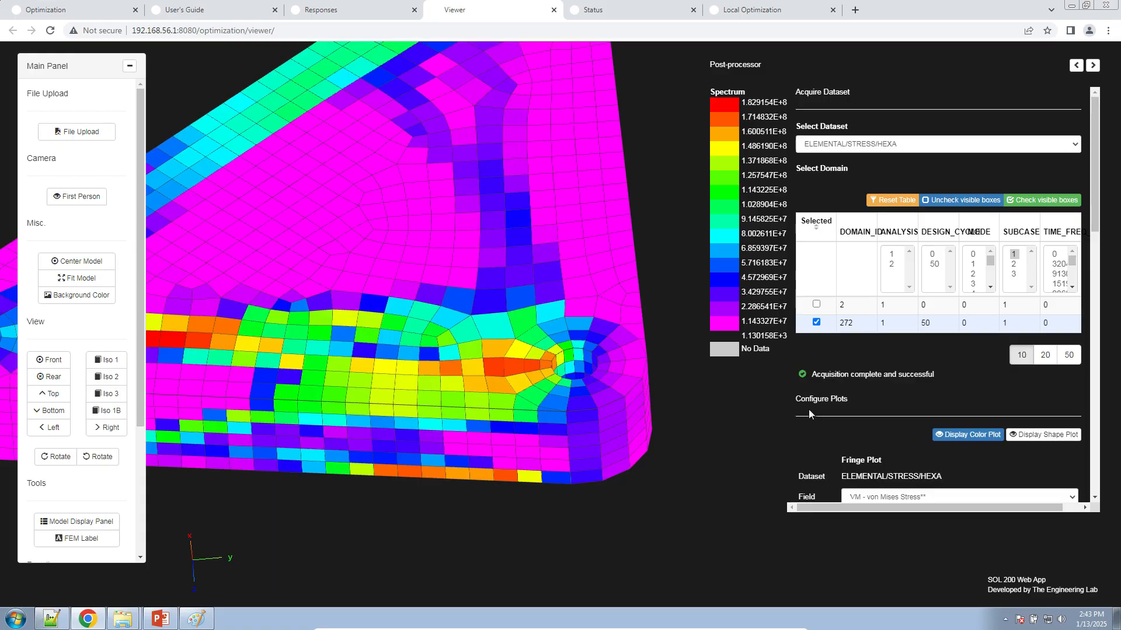
scroll(809, 413, "down", 5)
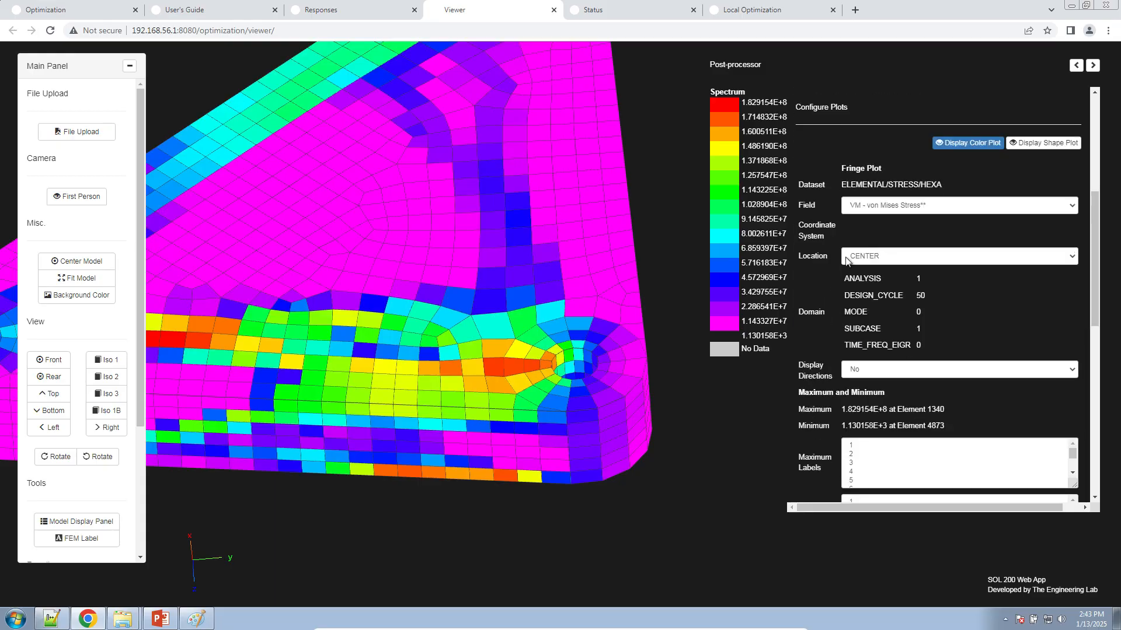
left_click(858, 445)
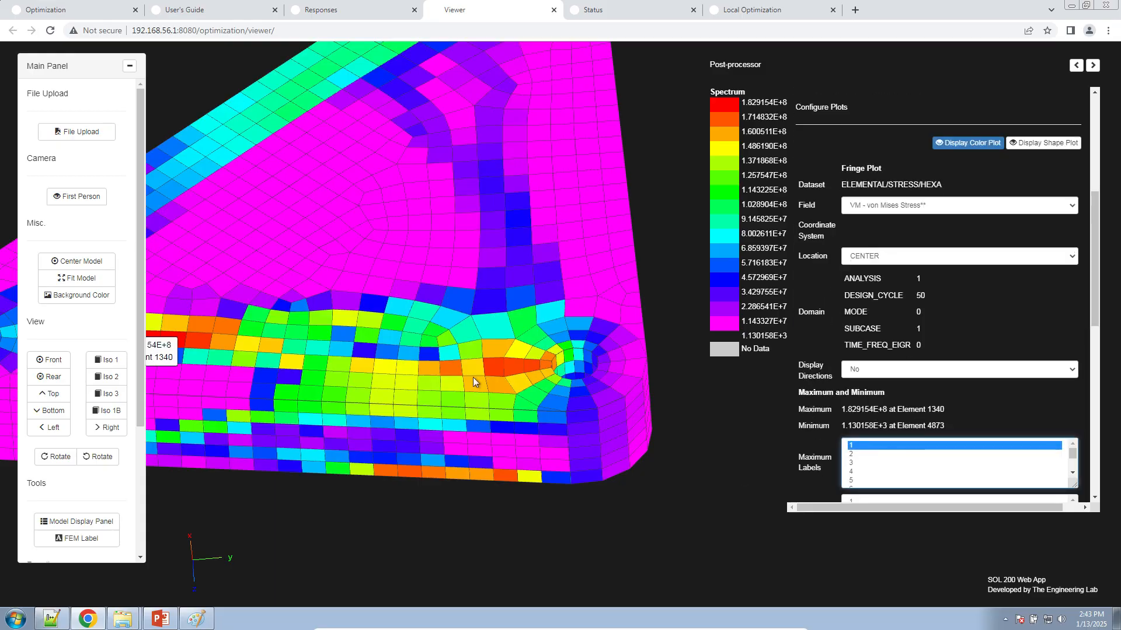
right_click_drag(213, 358, 395, 384)
right_click_drag(327, 382, 429, 389)
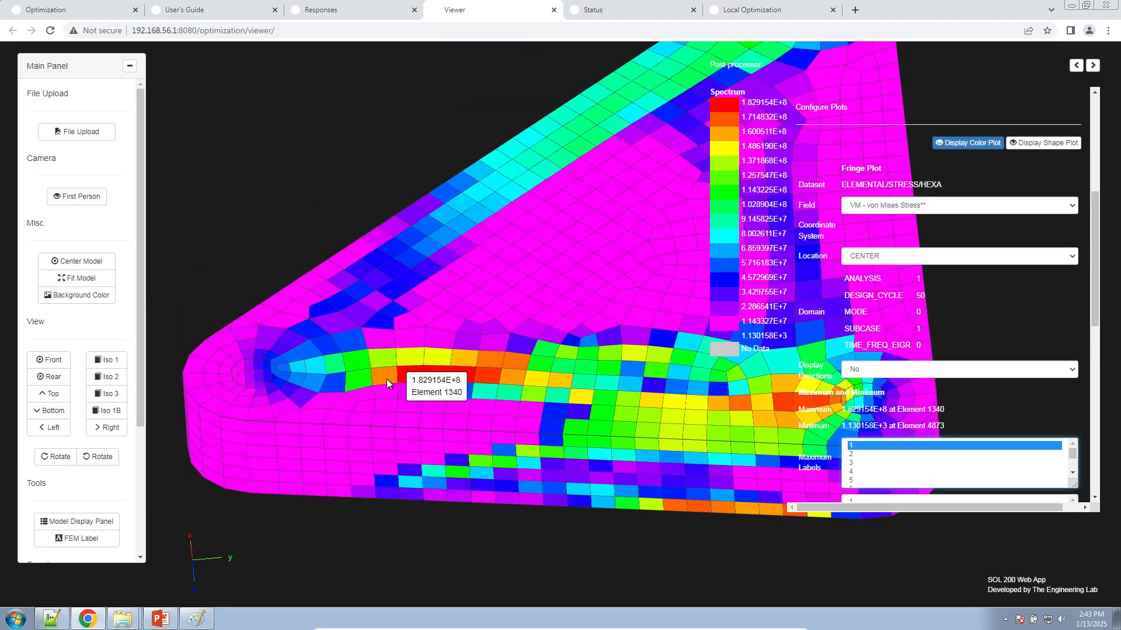
- Switch to Notepad++ and replace the notes with "180 MPa < 200 MPa for subcase 1 OK" on the third line
left_click(54, 619)
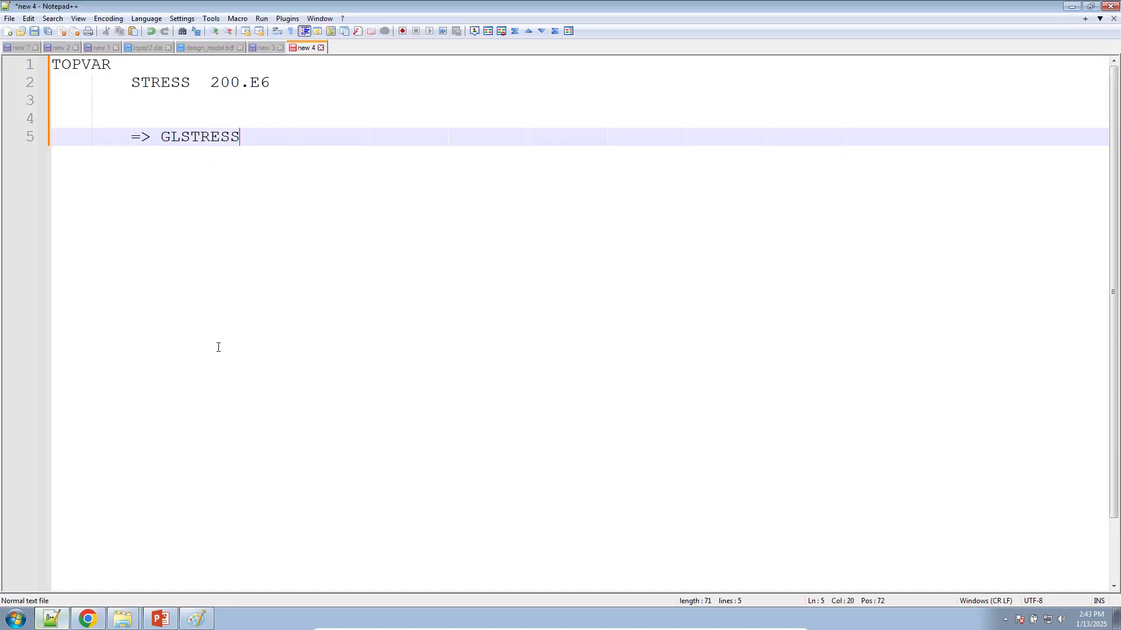
key("ctrl+a")
key("Return")
key("Return")
type("1800")
key("BackSpace")
type("MPA < 200 MPa fr")
key("BackSpace")
type("or sub")
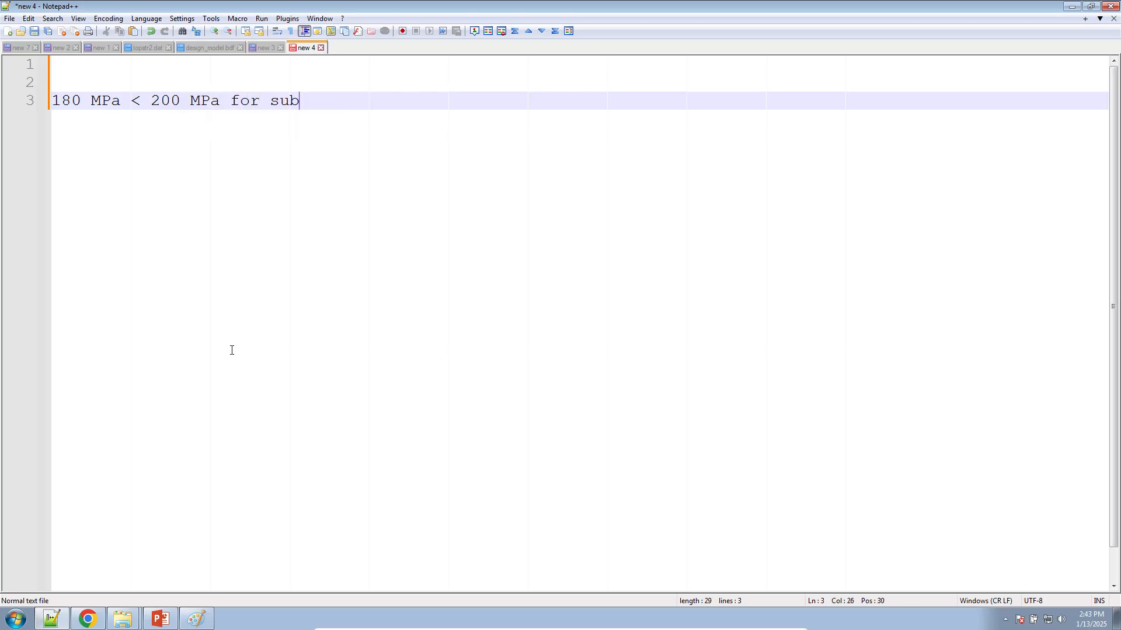
type("case 1    OK")
key("Return")
key("Return")
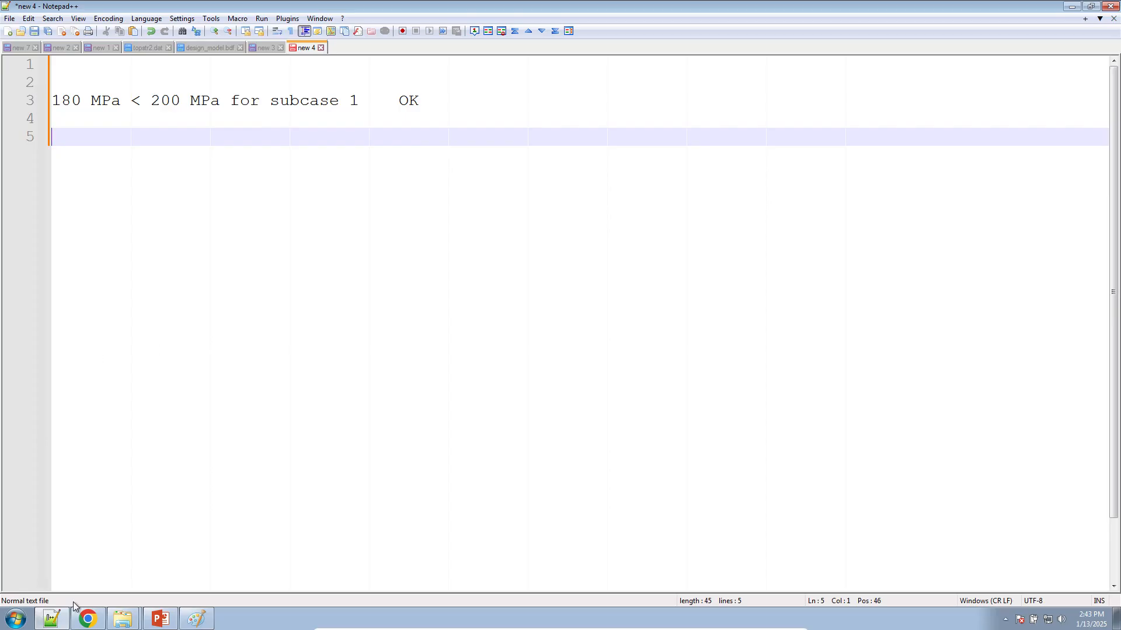
- Return to the Viewer in Chrome and load the HEXA stress results for subcase 2, design cycle 50
left_click(88, 618)
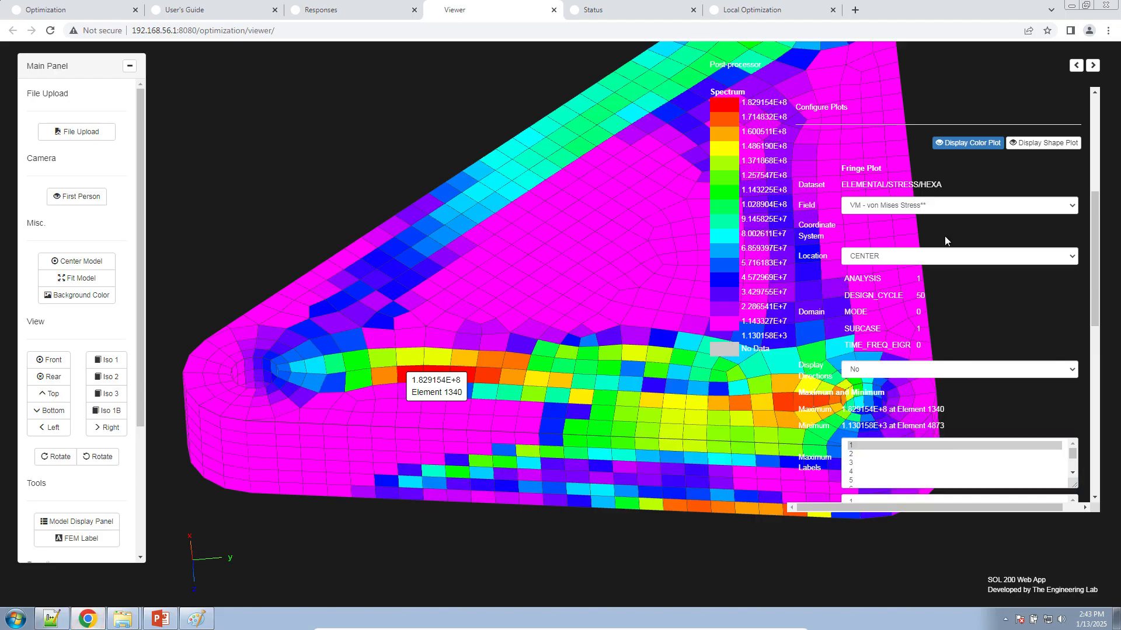
scroll(944, 236, "up", 4)
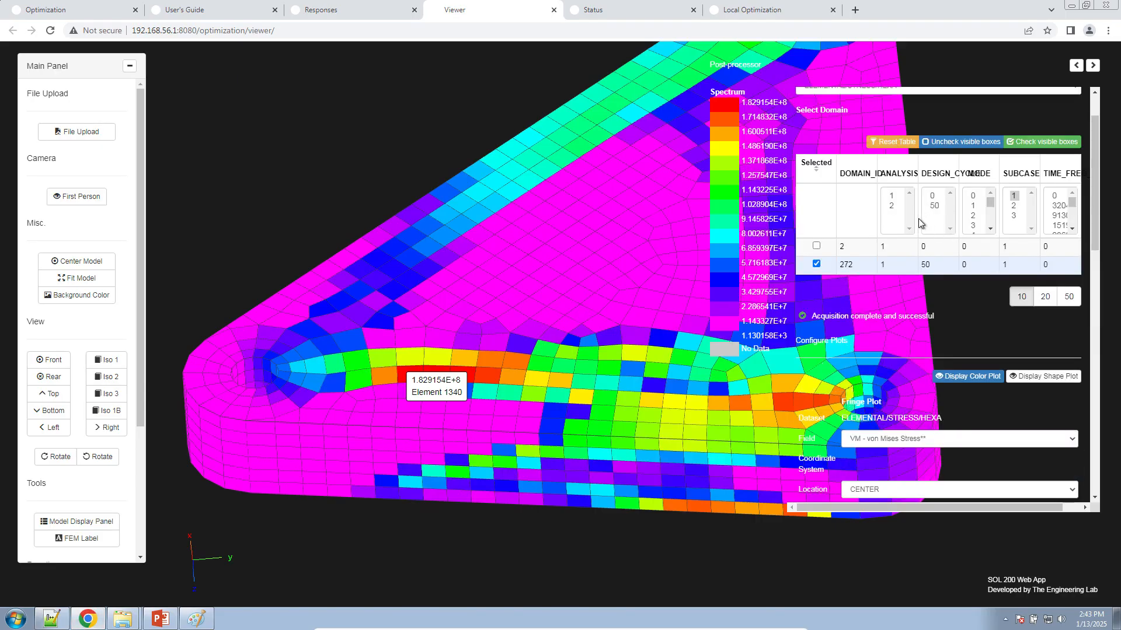
left_click(1014, 206)
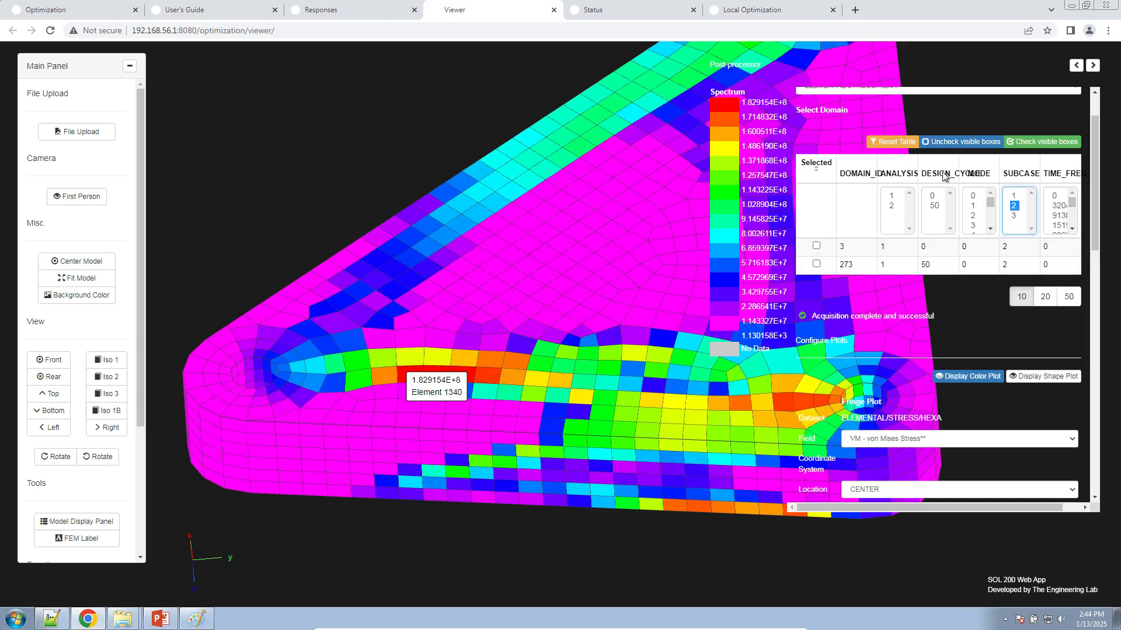
left_click(1076, 64)
double_click(866, 255)
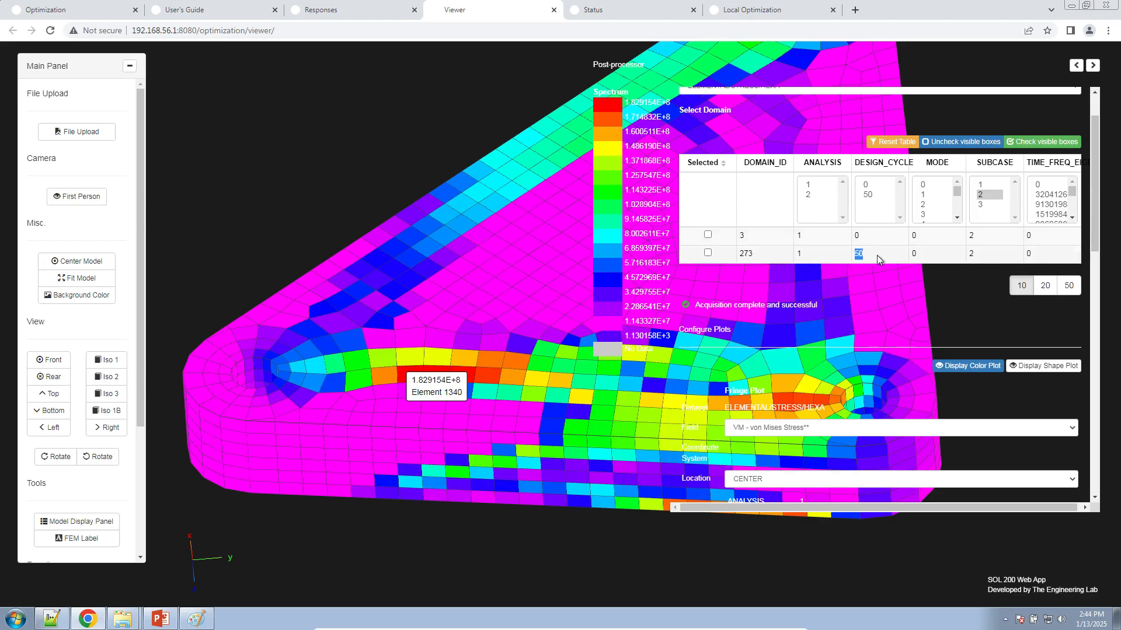
left_click(708, 253)
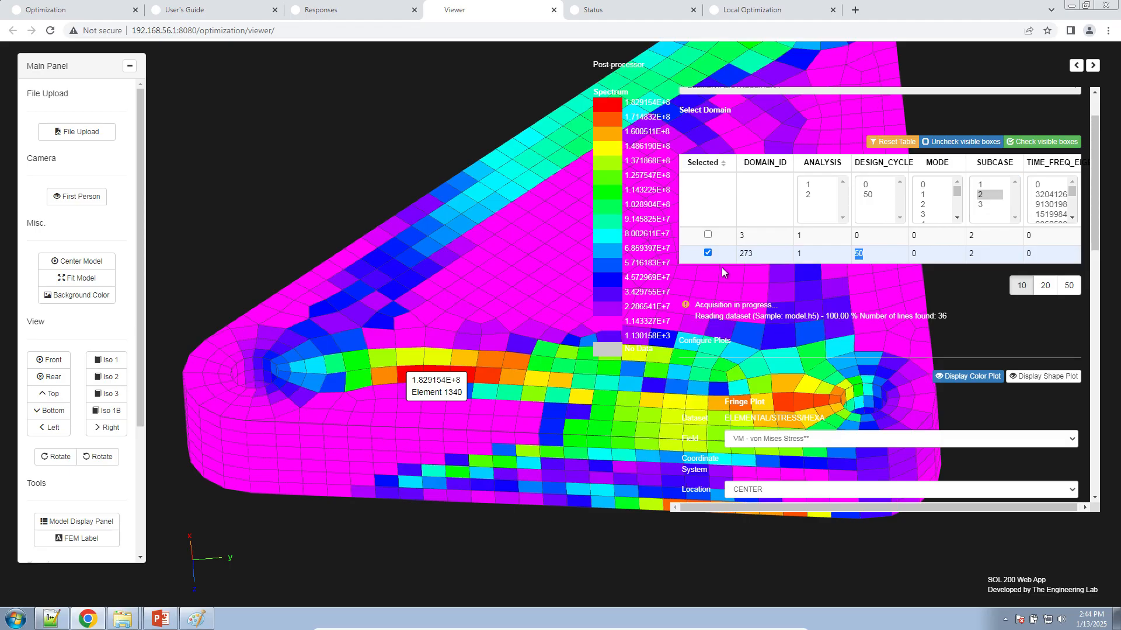
left_click(744, 300)
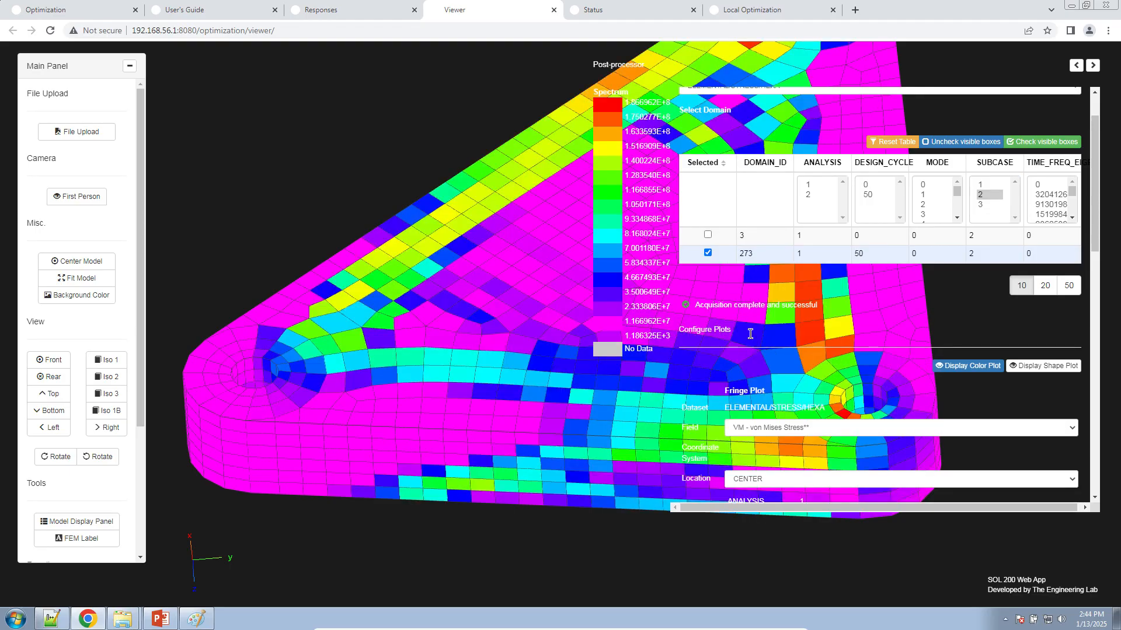
- Label the highest von Mises stress for subcase 2, narrow the post-processor panel and bring the labelled element into view
scroll(748, 338, "down", 1)
scroll(747, 355, "down", 4)
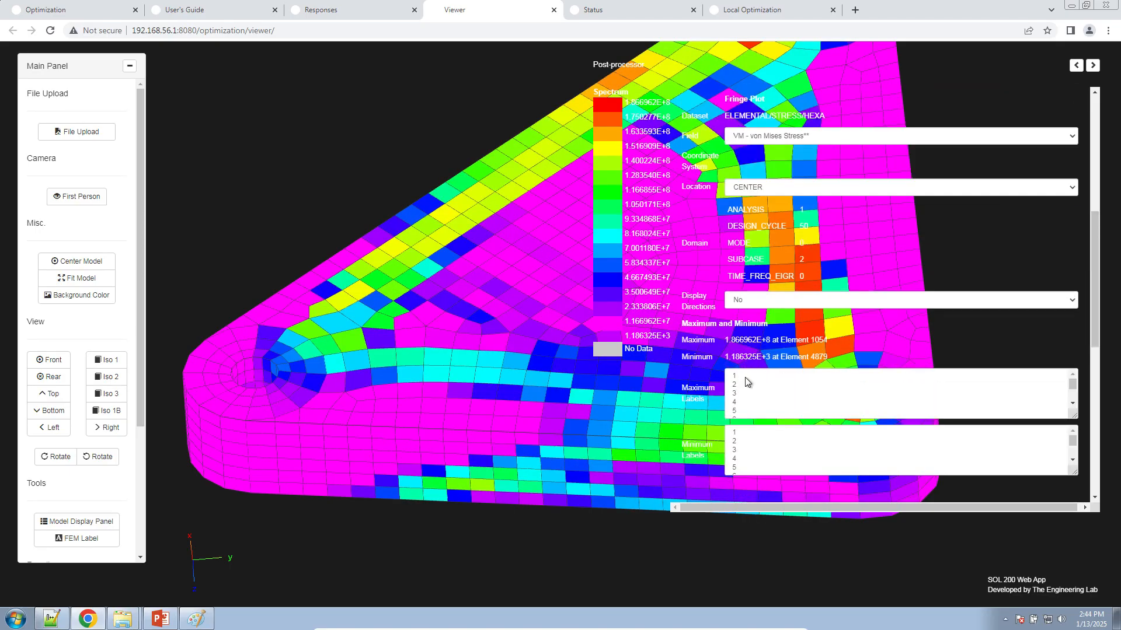
left_click(745, 377)
left_click(1093, 65)
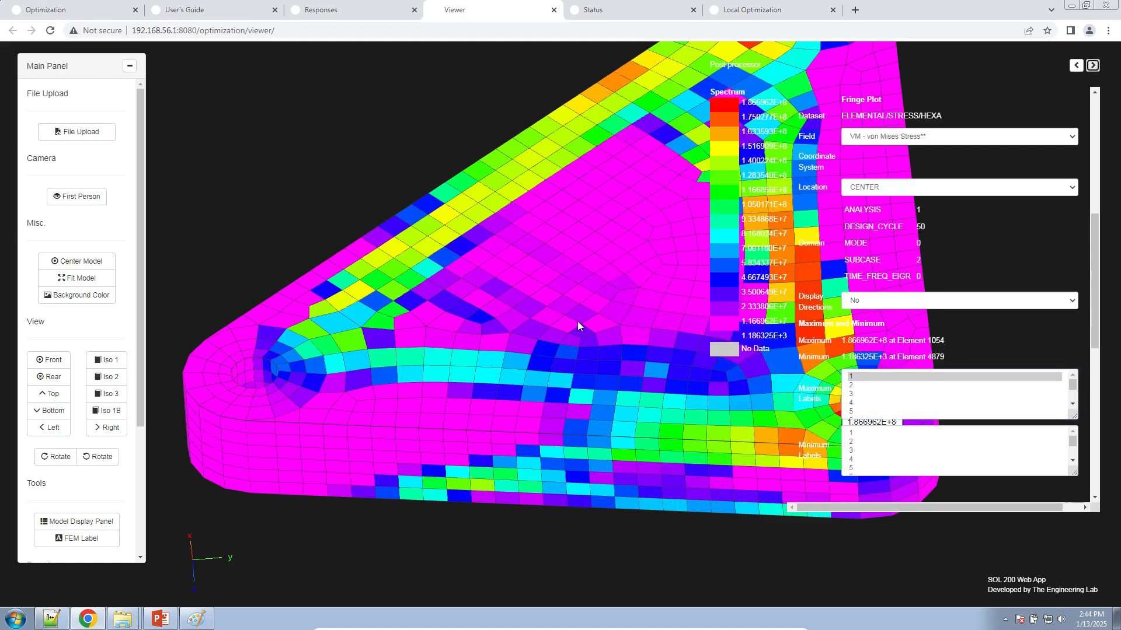
right_click_drag(499, 322, 325, 309)
mouse_move(581, 438)
left_mouse_down()
mouse_move(557, 450)
mouse_move(578, 432)
left_mouse_up()
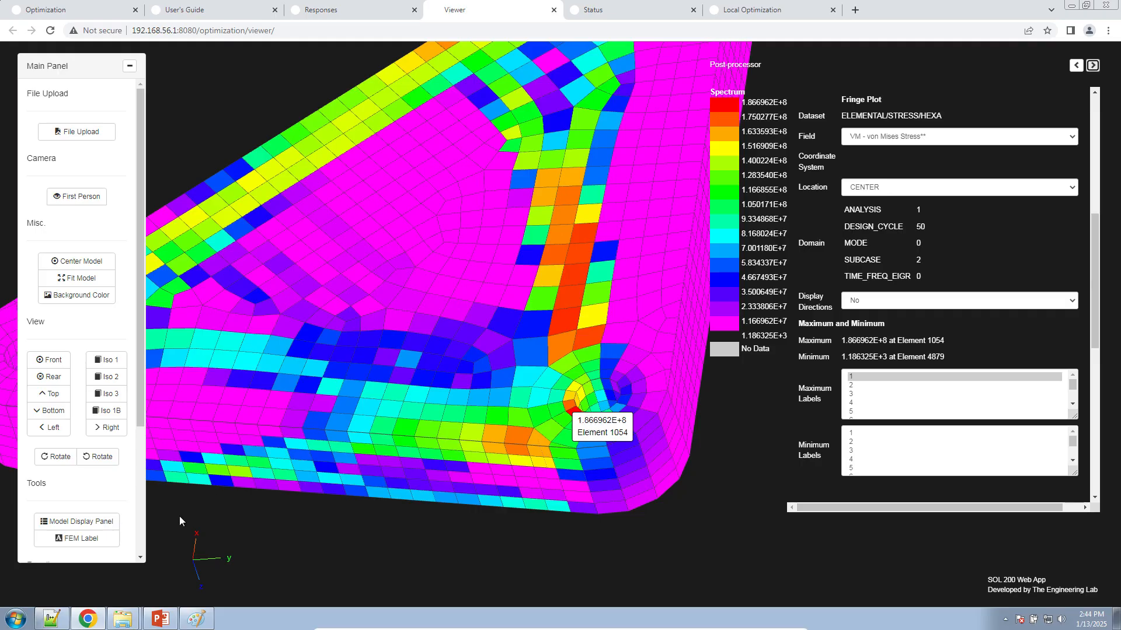
- Switch to Notepad++ and add the note "186 MPa < 200 MPa for subcase 2 OK" below the subcase 1 line
left_click(51, 619)
type("186 MPa < 200 M")
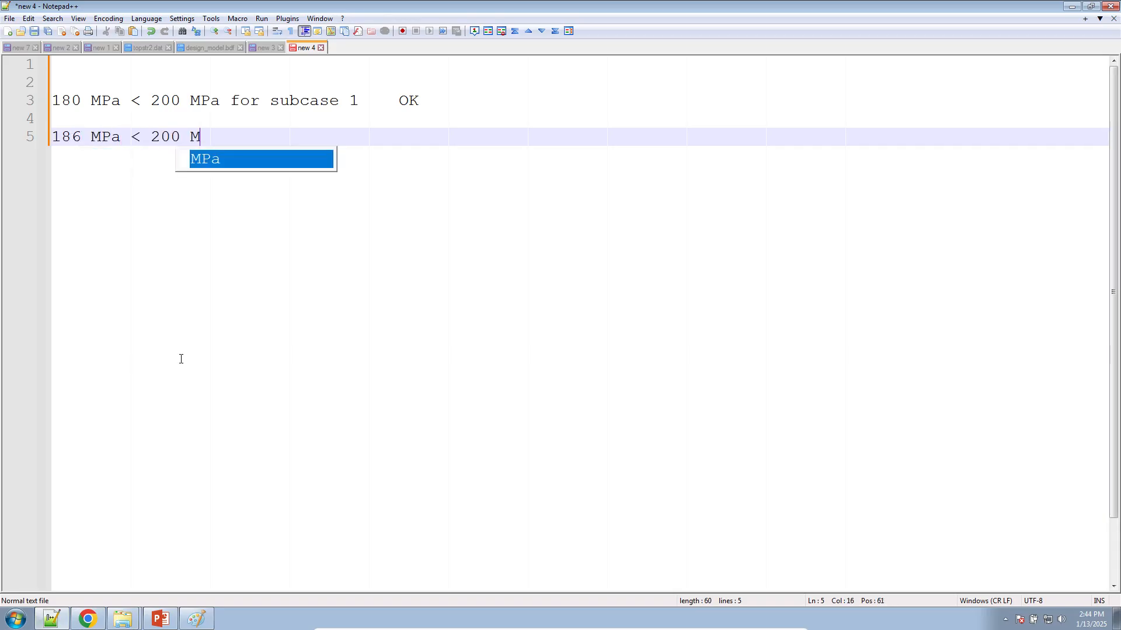
type("Pa for subcase 2")
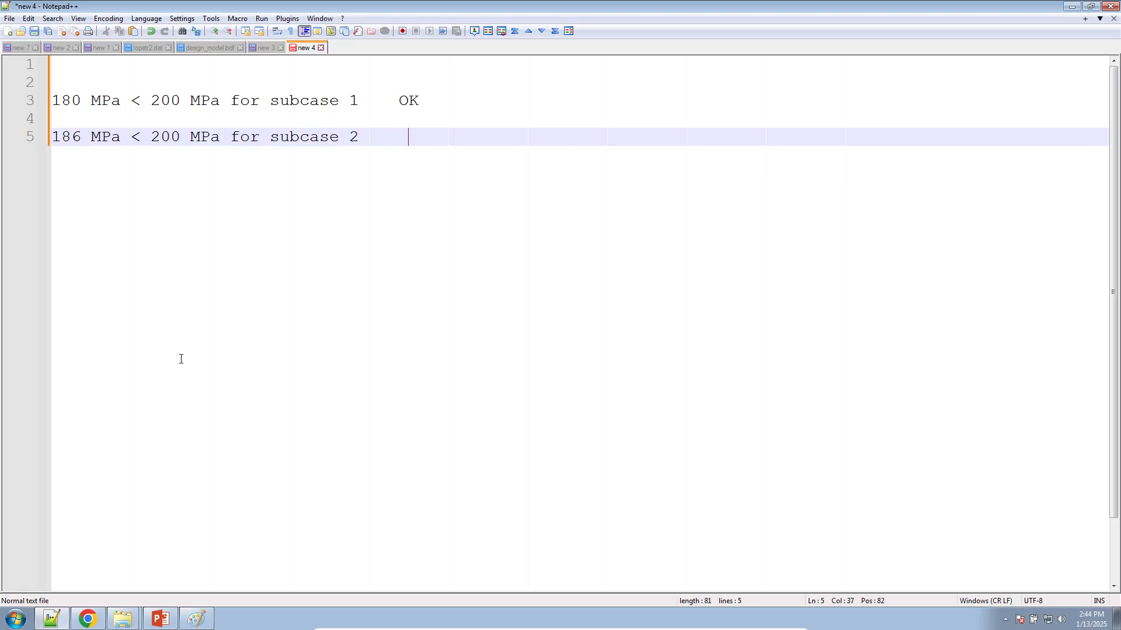
key("BackSpace")
type("OK")
key("Return")
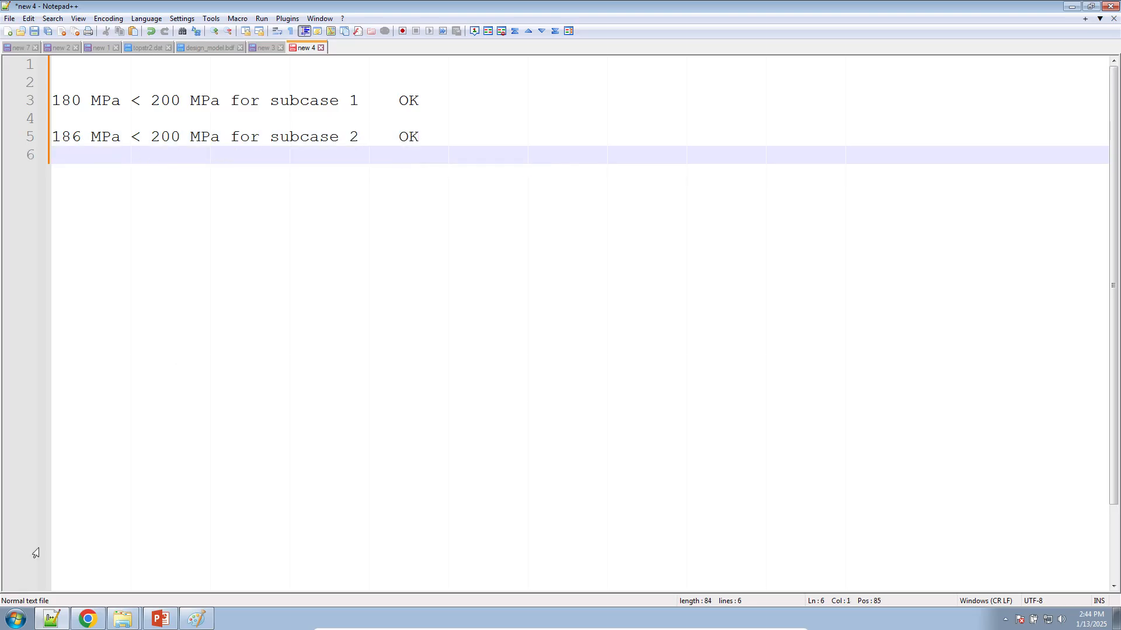
- Reload subcase 1, design cycle 50 in the Viewer and label its highest von Mises stress to recheck the noted value
left_click(88, 619)
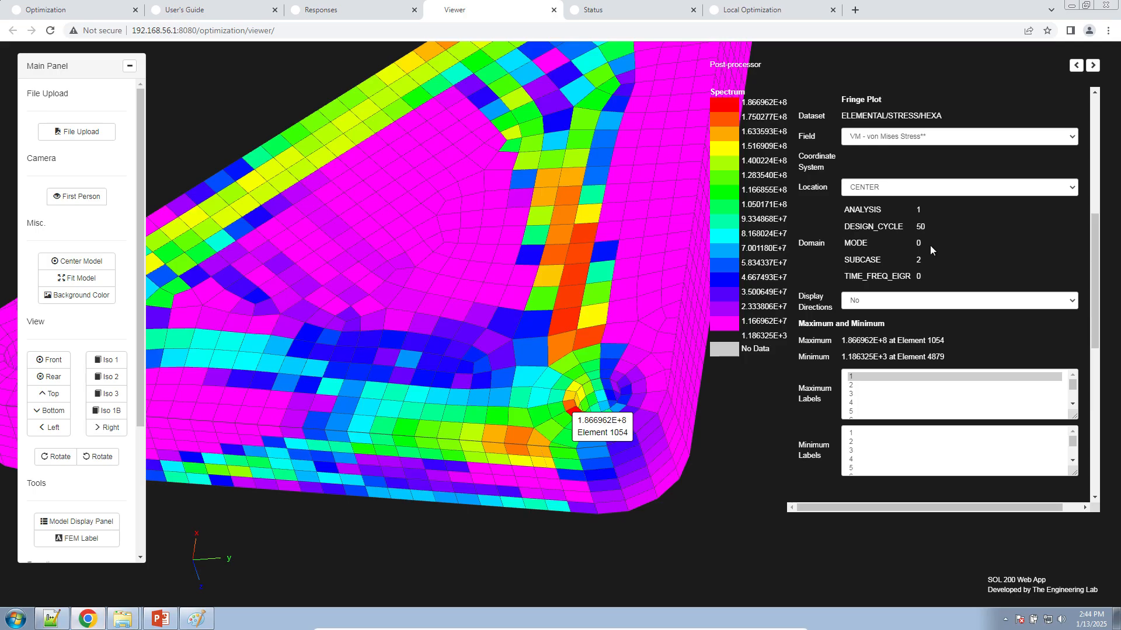
scroll(929, 246, "up", 6)
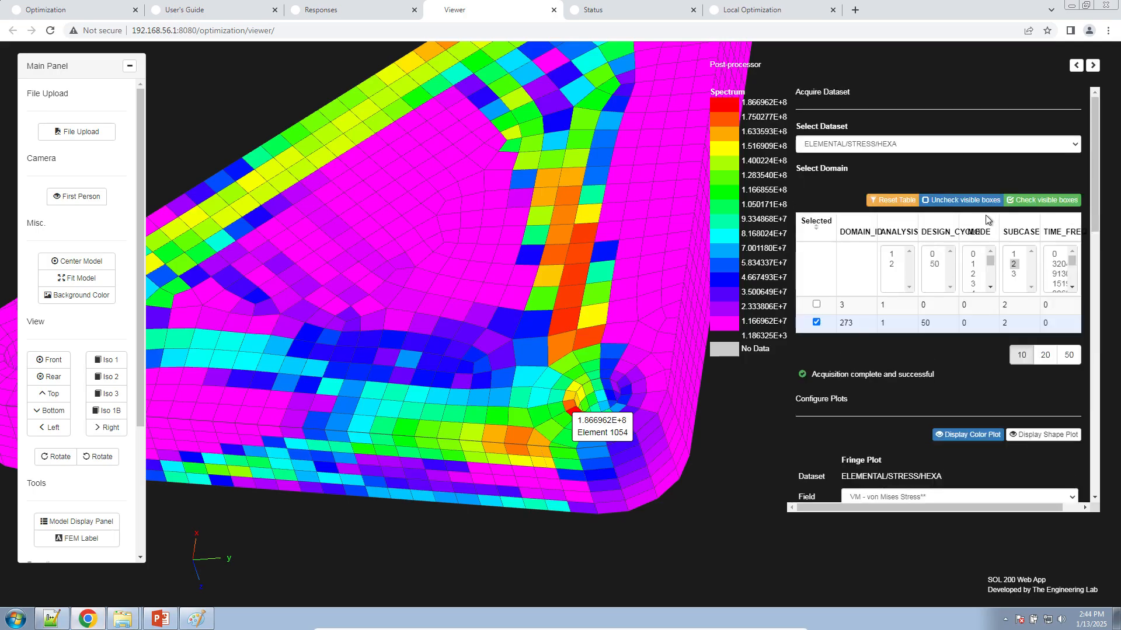
left_click(1014, 255)
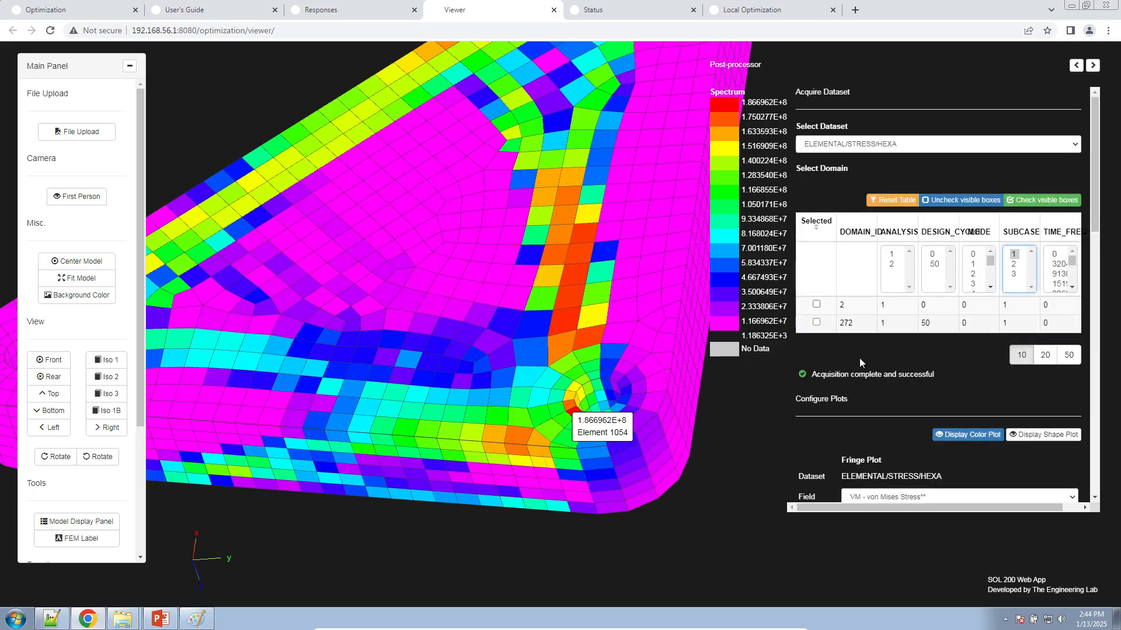
left_click(52, 618)
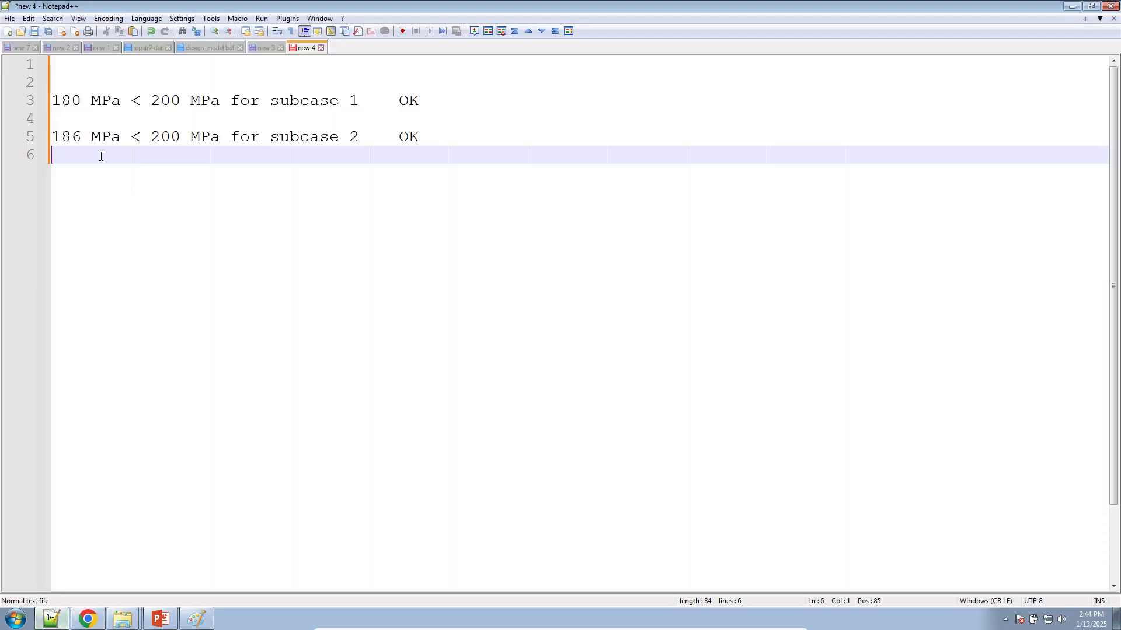
double_click(66, 101)
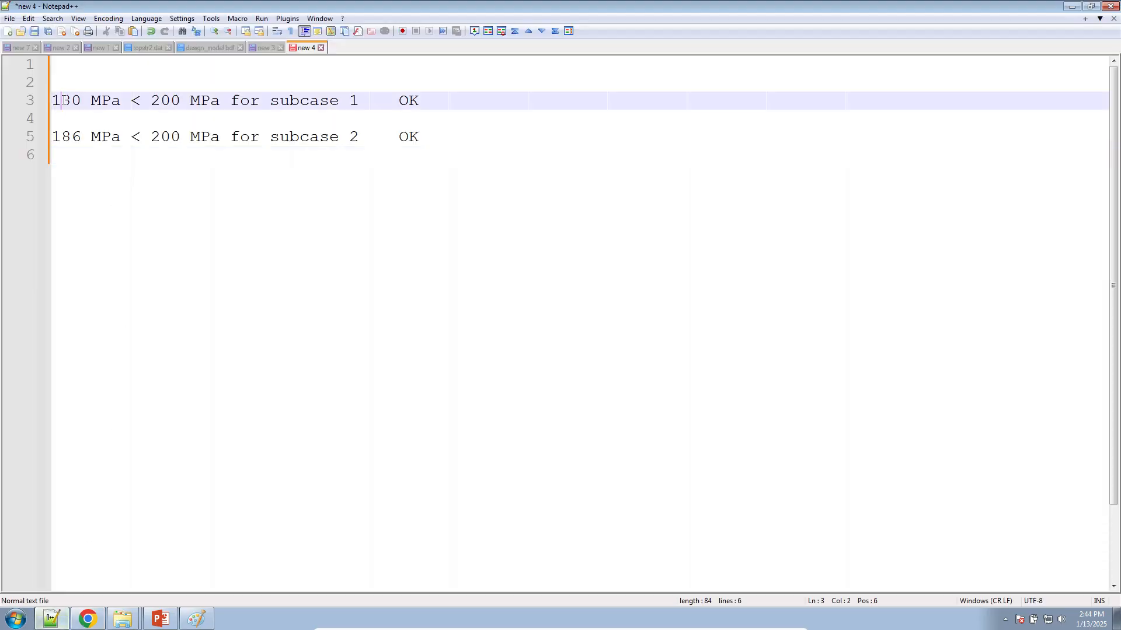
left_click(53, 617)
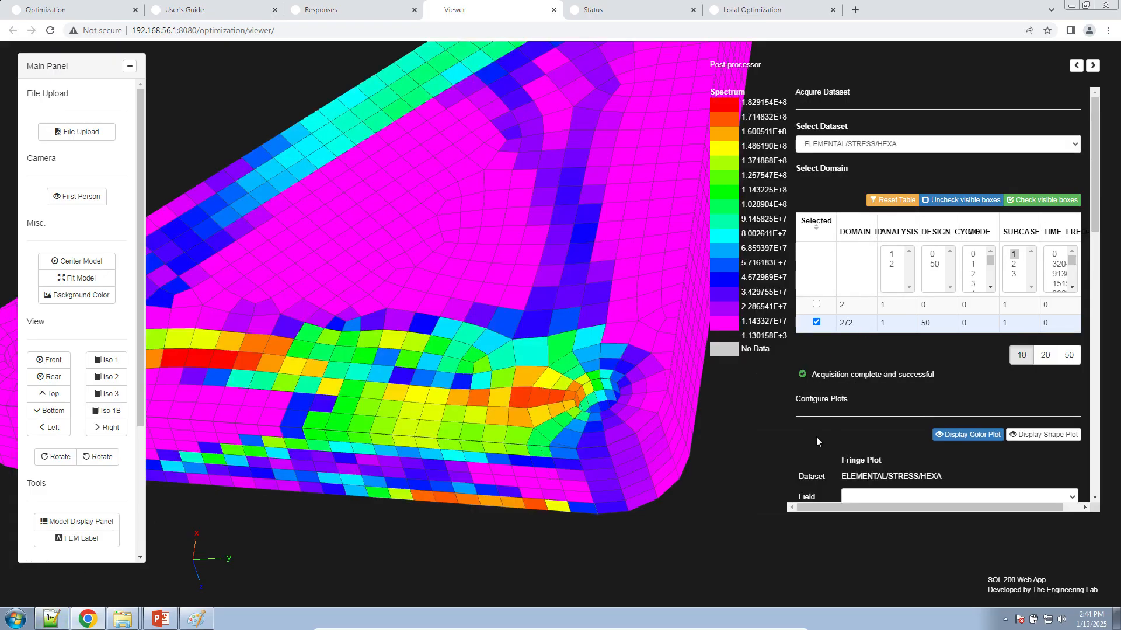
scroll(820, 437, "down", 4)
left_click(899, 265)
left_click(899, 267)
scroll(859, 379, "down", 4)
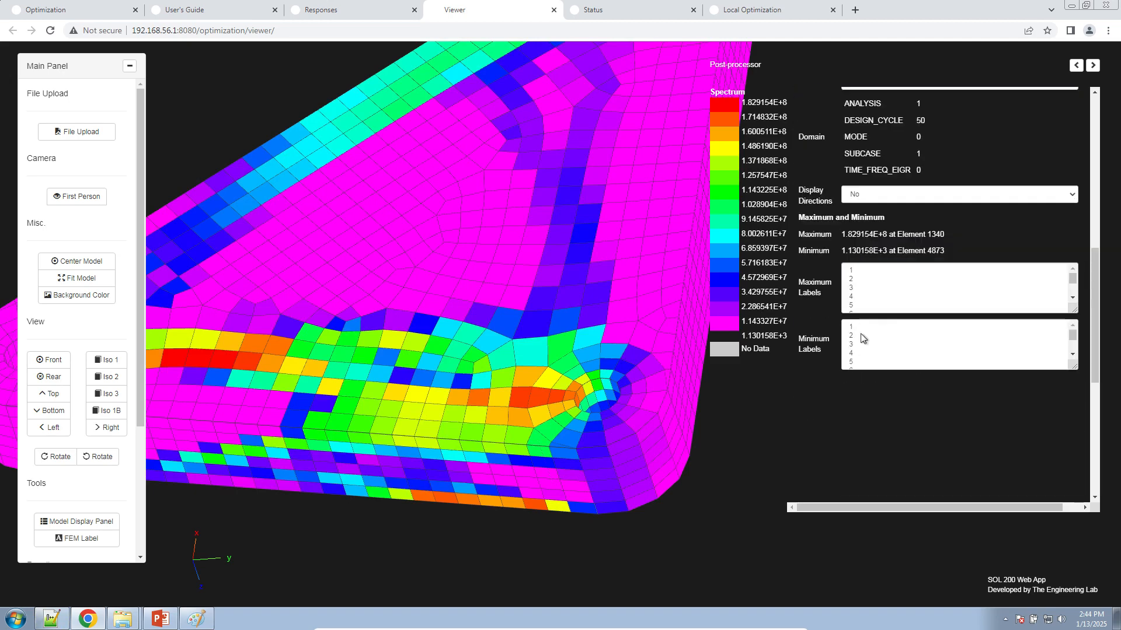
left_click(856, 271)
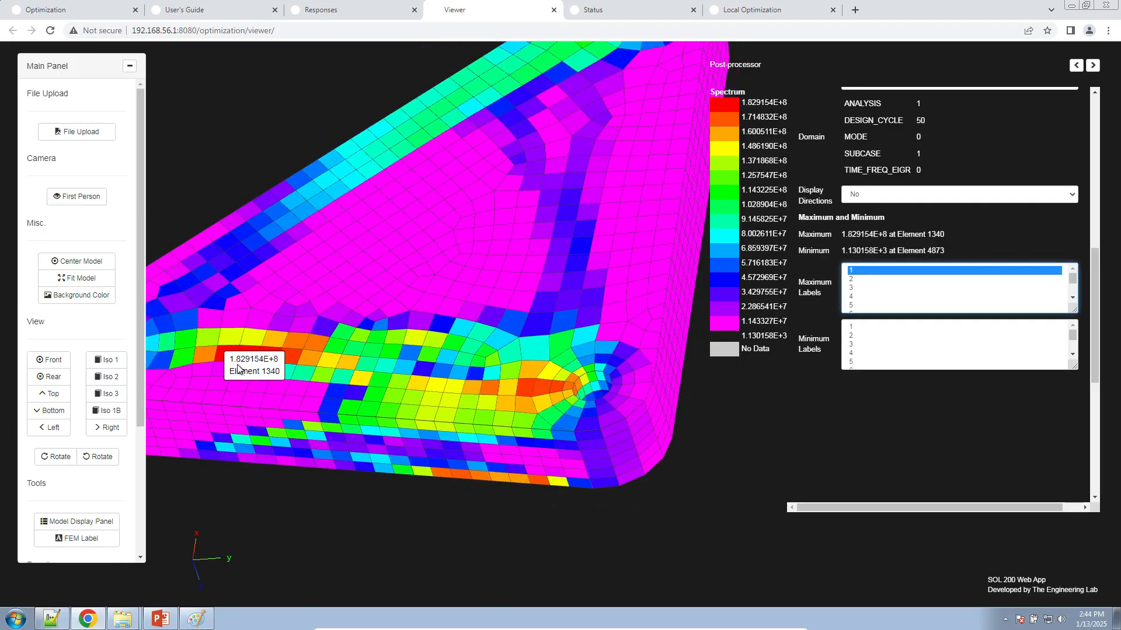
- Correct the subcase 1 stress in the Notepad++ notes to 183 MPa and highlight its OK remark
left_click(47, 620)
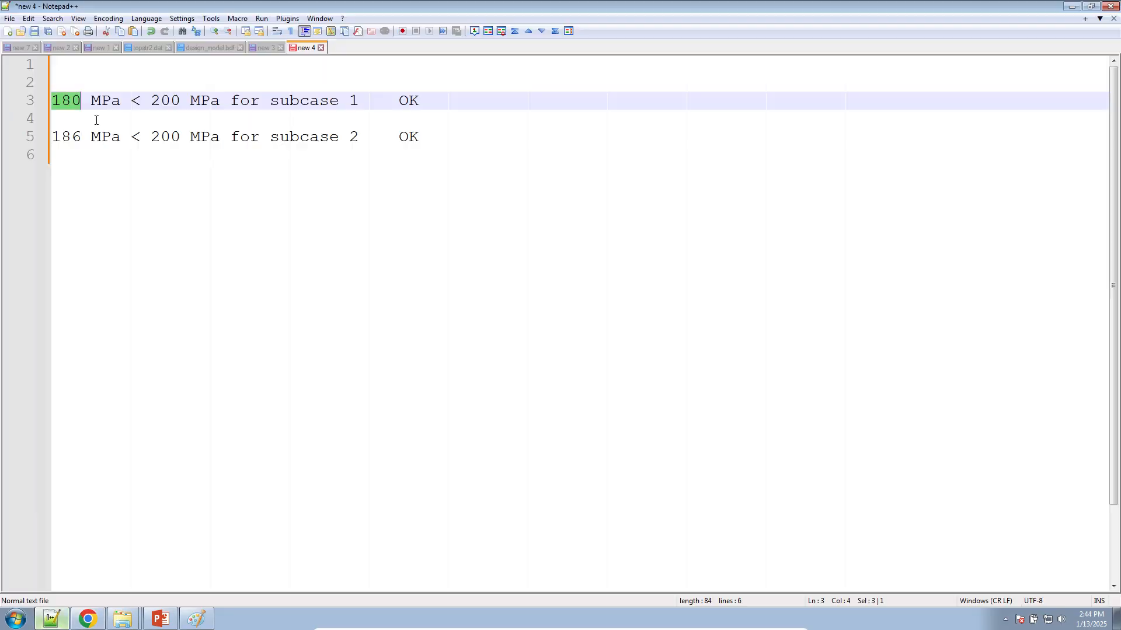
left_click(71, 103)
key("shift+Right")
type("3")
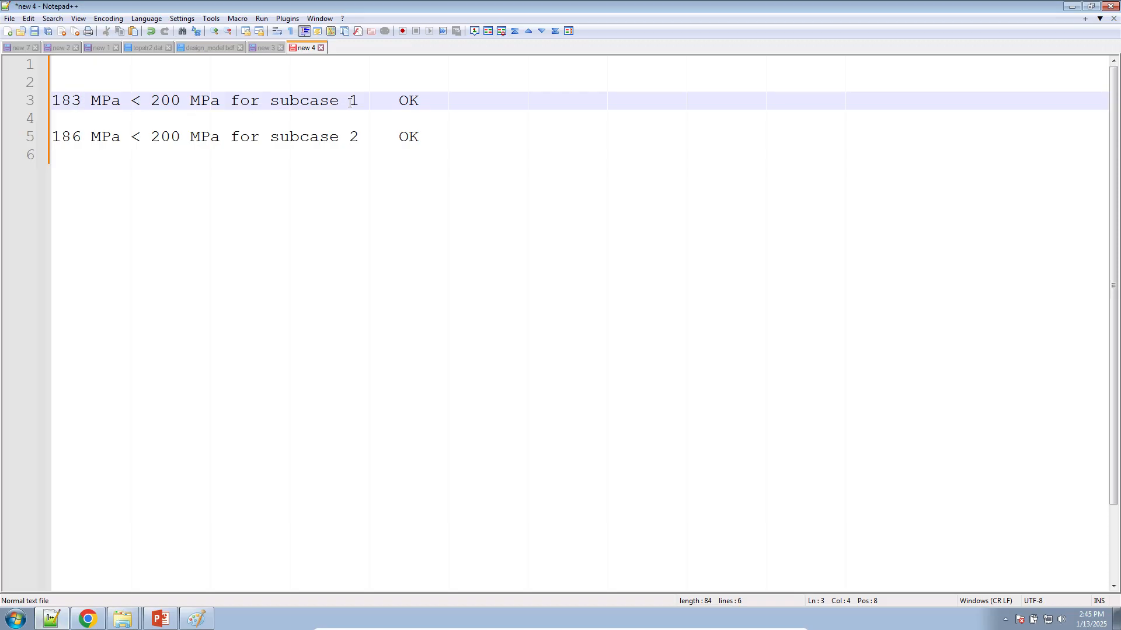
left_click_drag(394, 99, 430, 107)
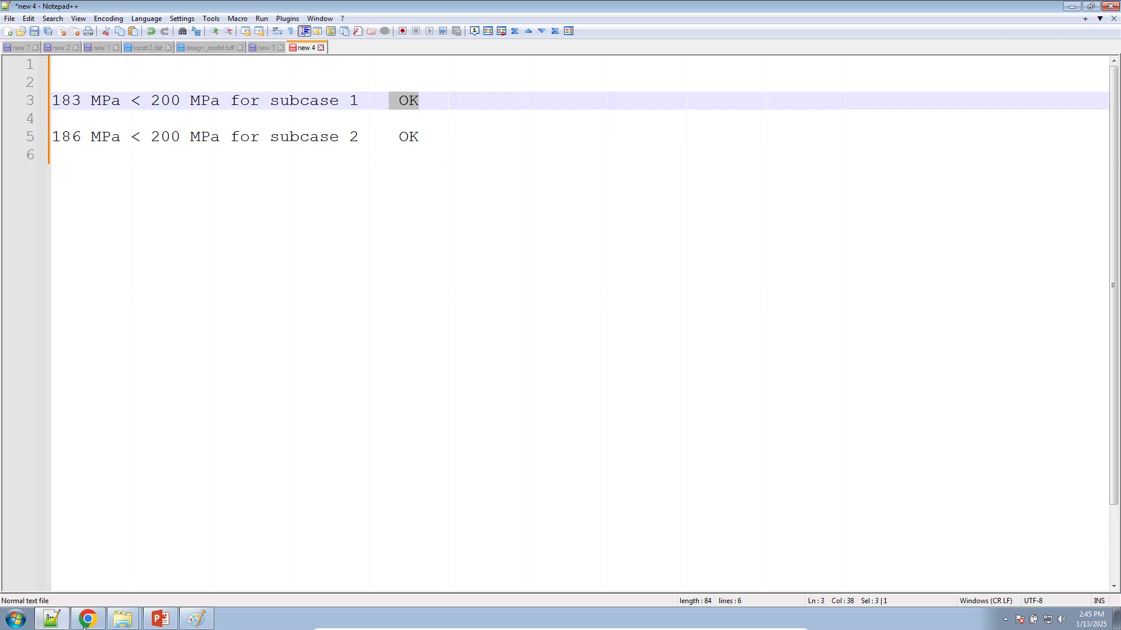
- Switch to the Viewer in Chrome and acquire the NODAL/EIGENVECTOR dataset for subcase 3, design cycle 50, mode 1
left_click(102, 616)
scroll(537, 393, "down", 2)
left_click(946, 239)
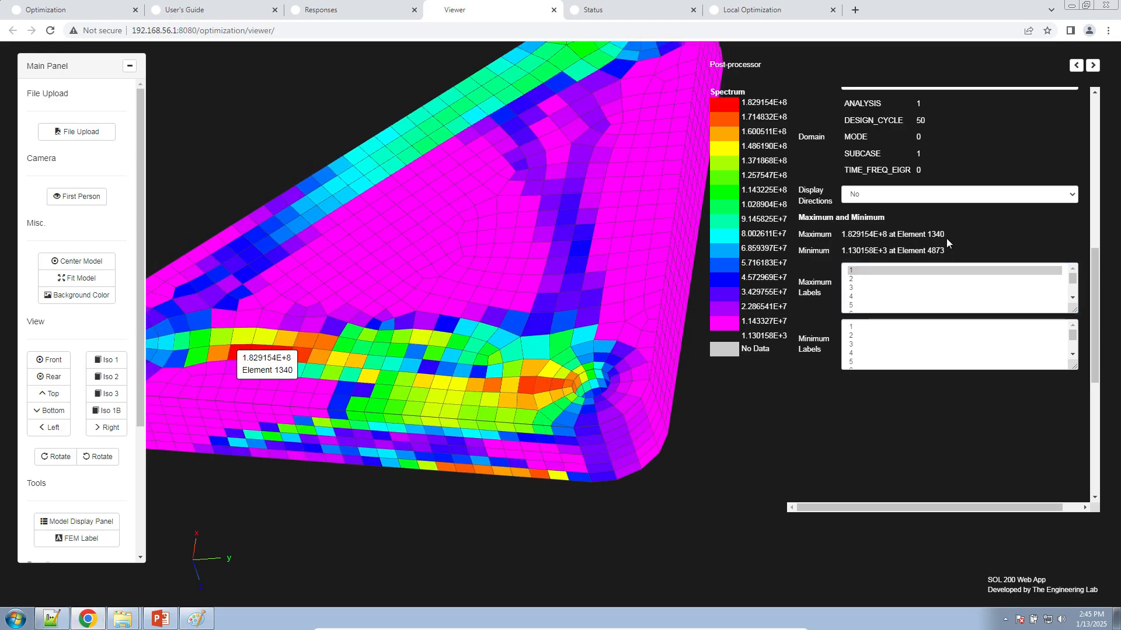
scroll(946, 238, "up", 9)
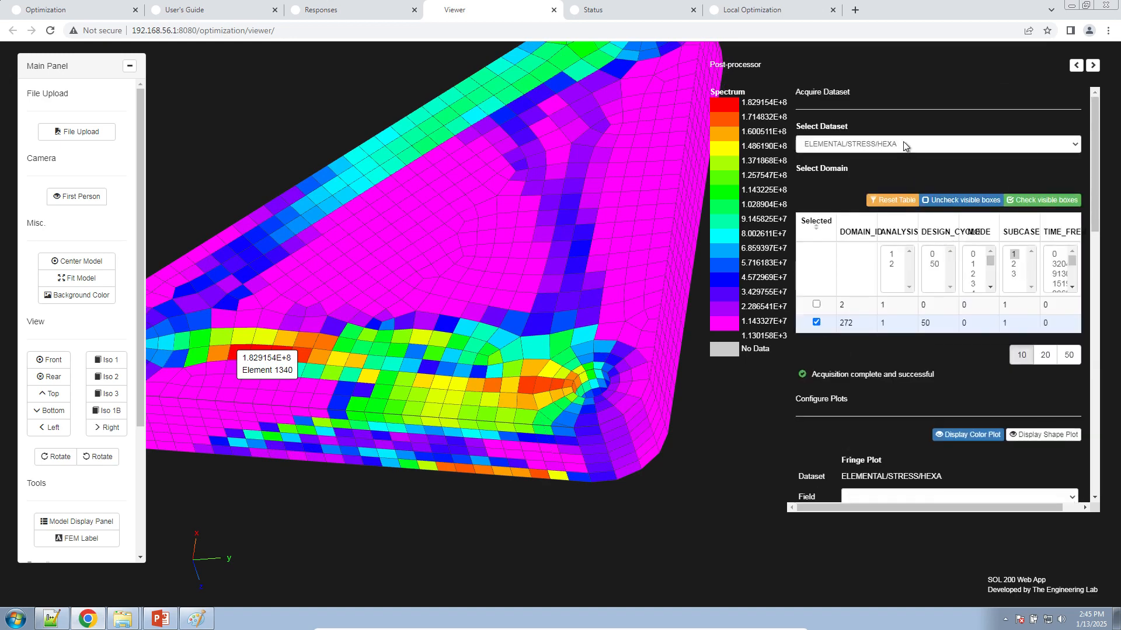
left_click(904, 146)
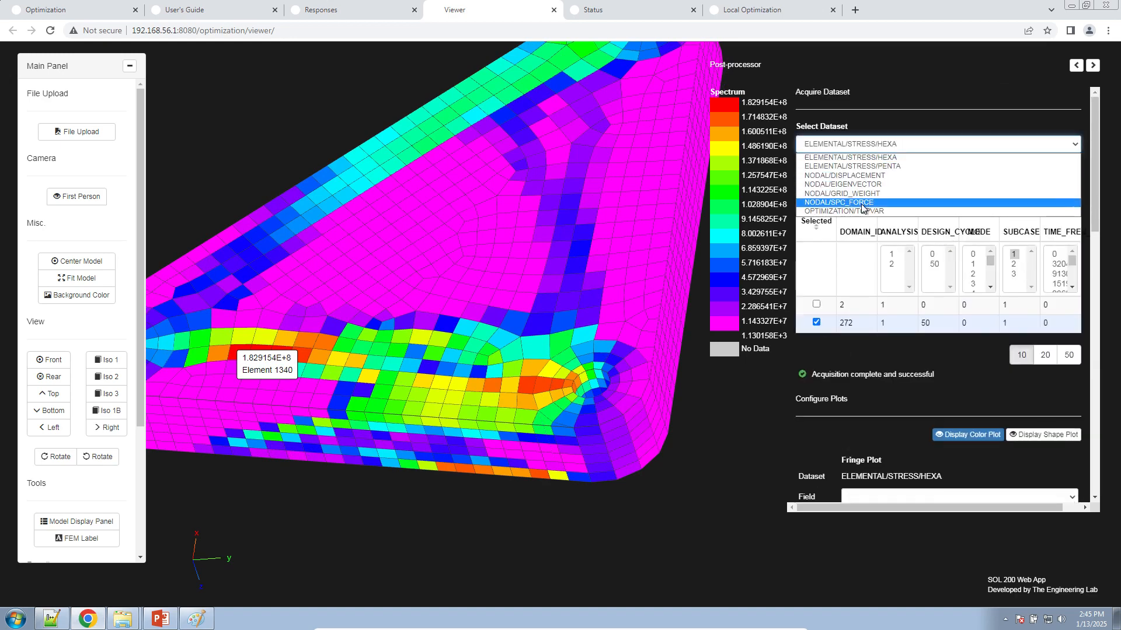
left_click(864, 182)
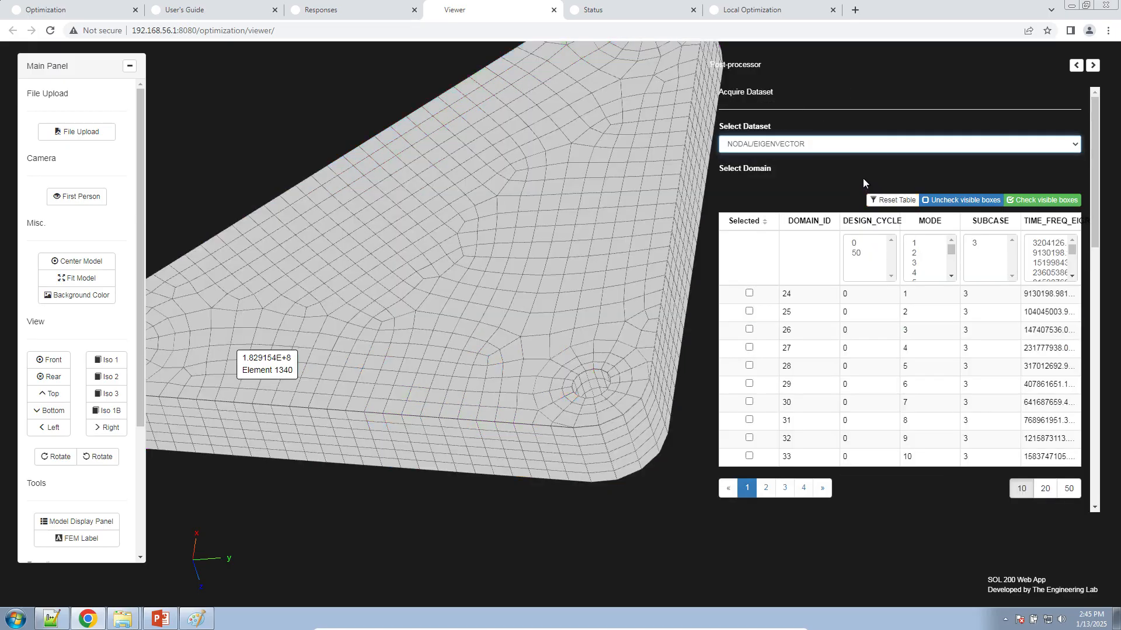
left_click(974, 244)
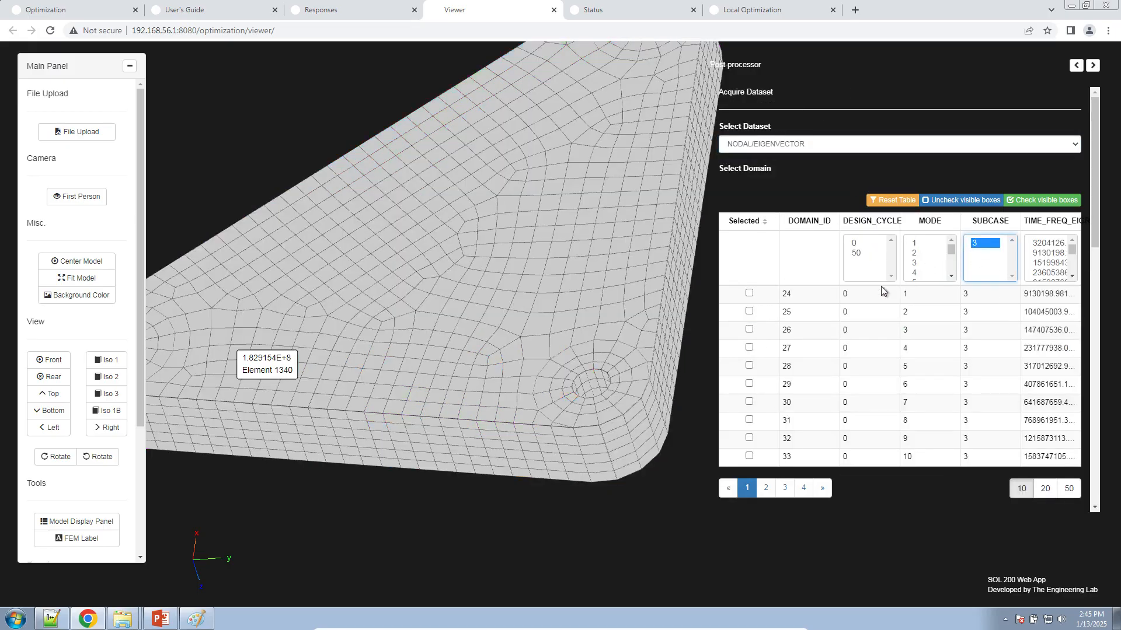
left_click(859, 254)
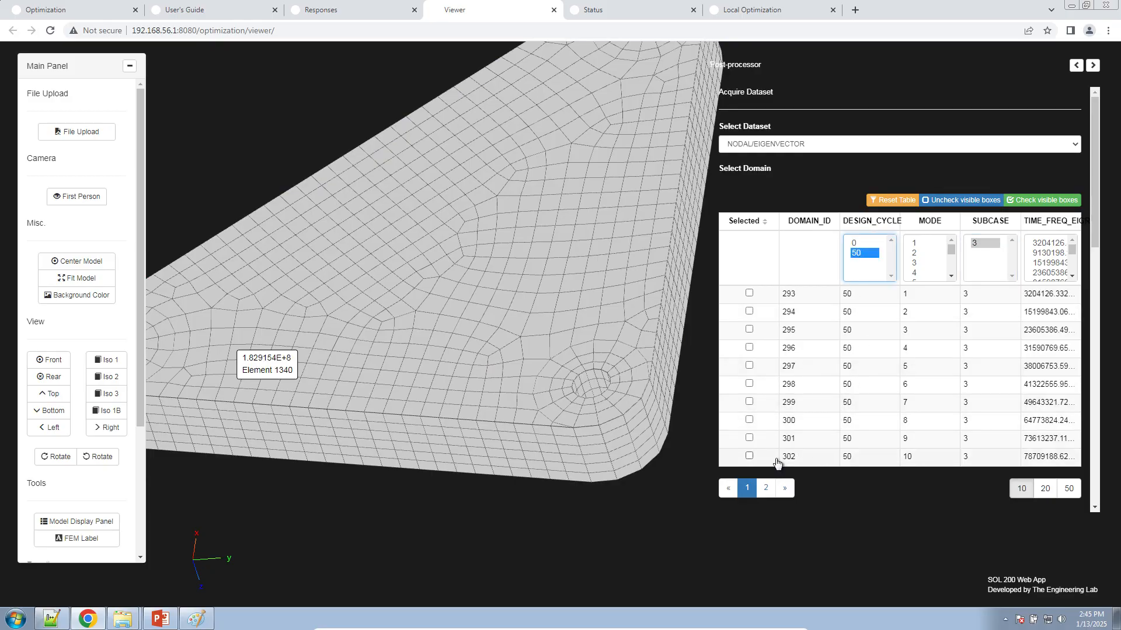
left_click(931, 244)
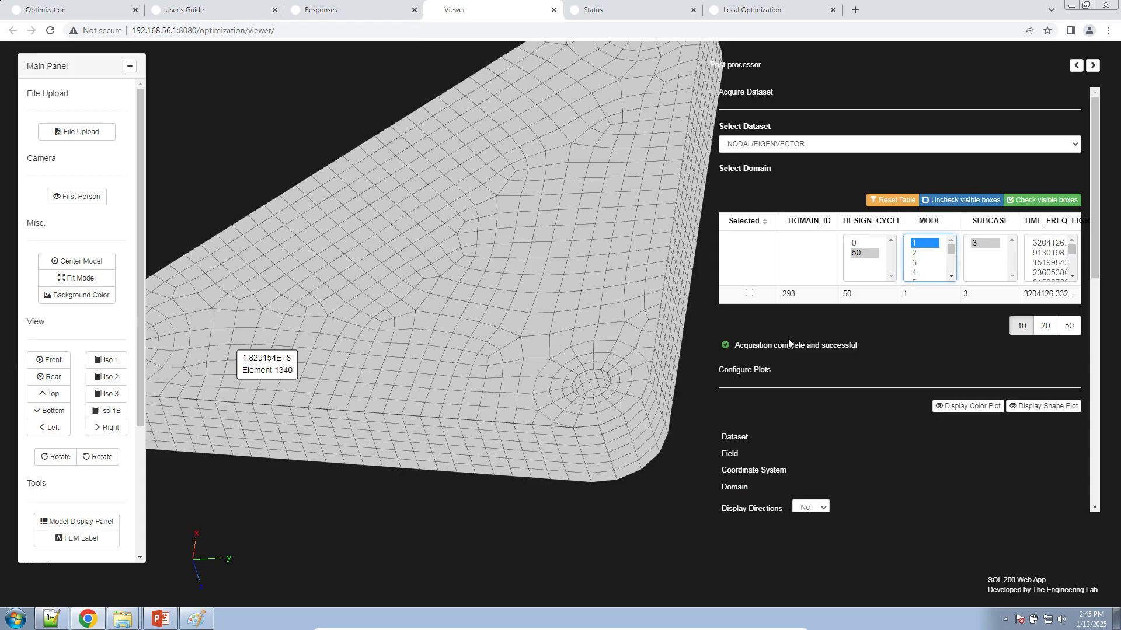
left_click(748, 294)
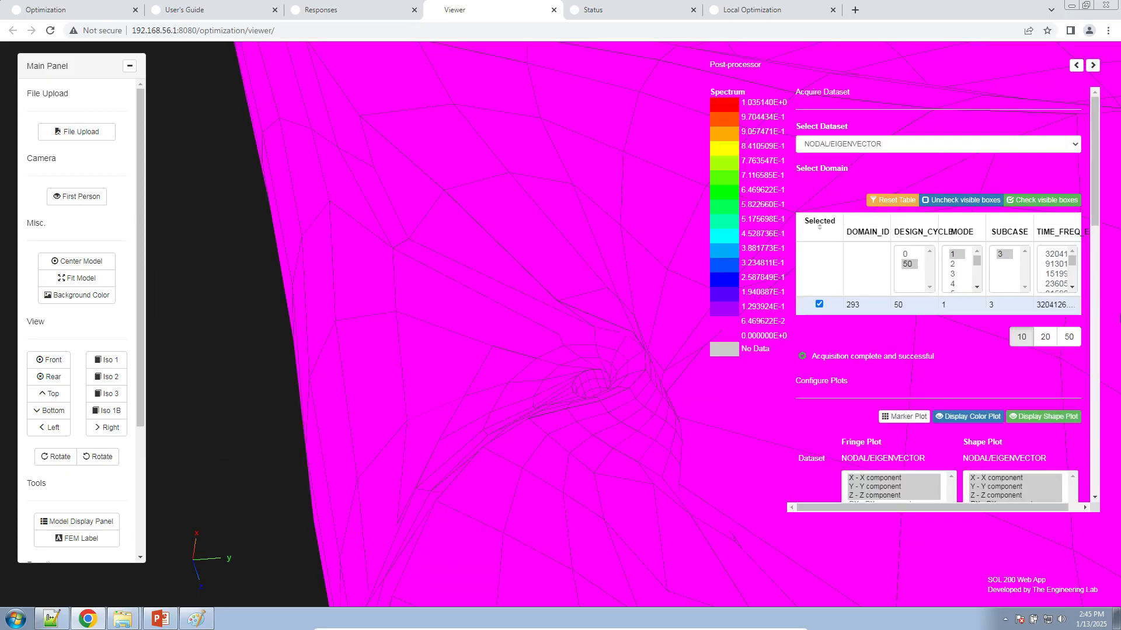
- Set the eigenvector shape plot's scale factor to 0.1, fit the model in view and change the background to white
left_click_drag(1095, 222, 1095, 331)
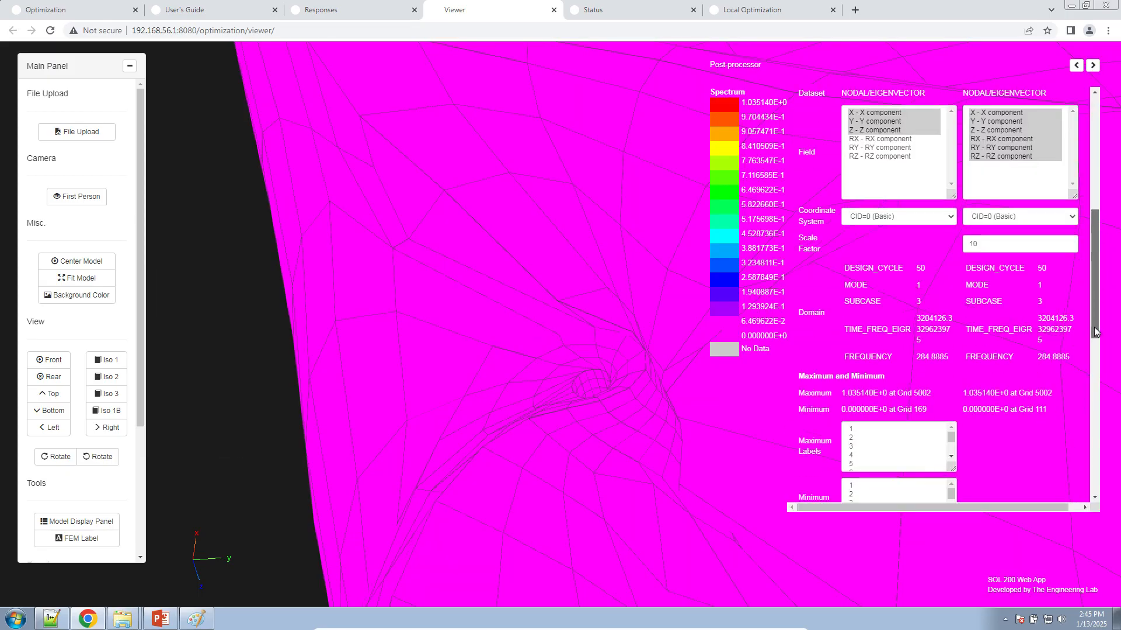
left_click(81, 279)
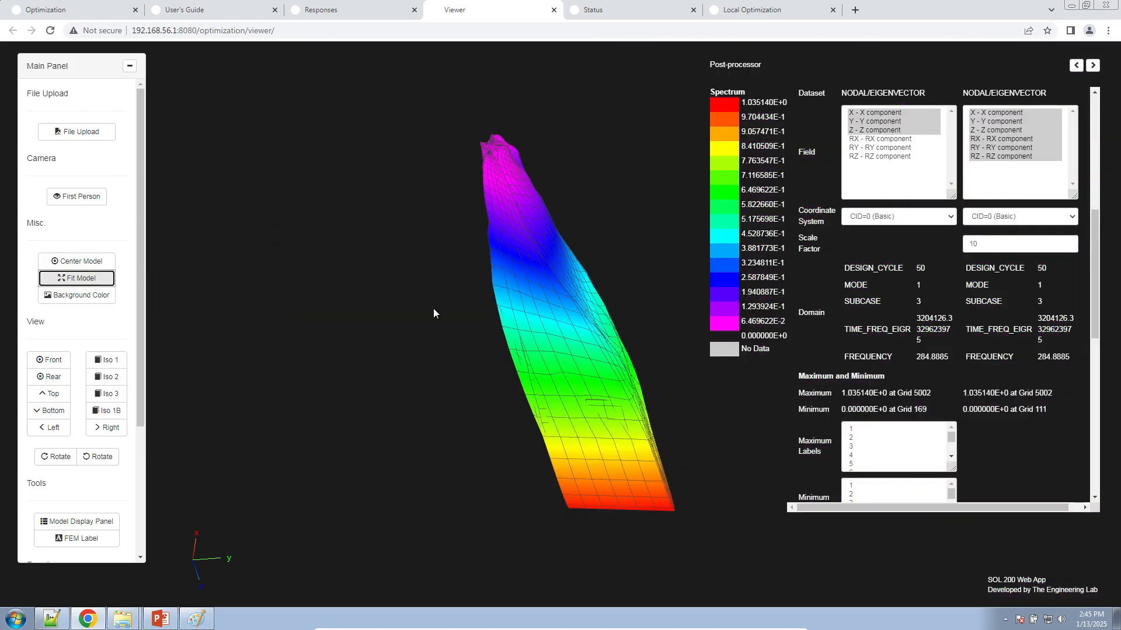
left_click_drag(585, 344, 448, 375)
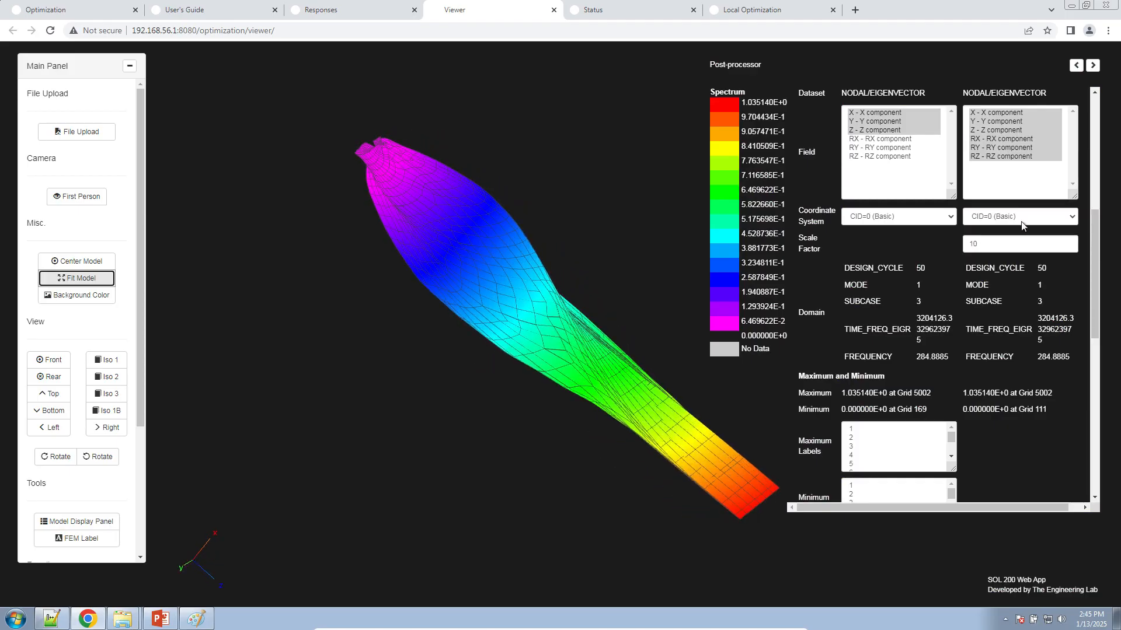
double_click(1016, 239)
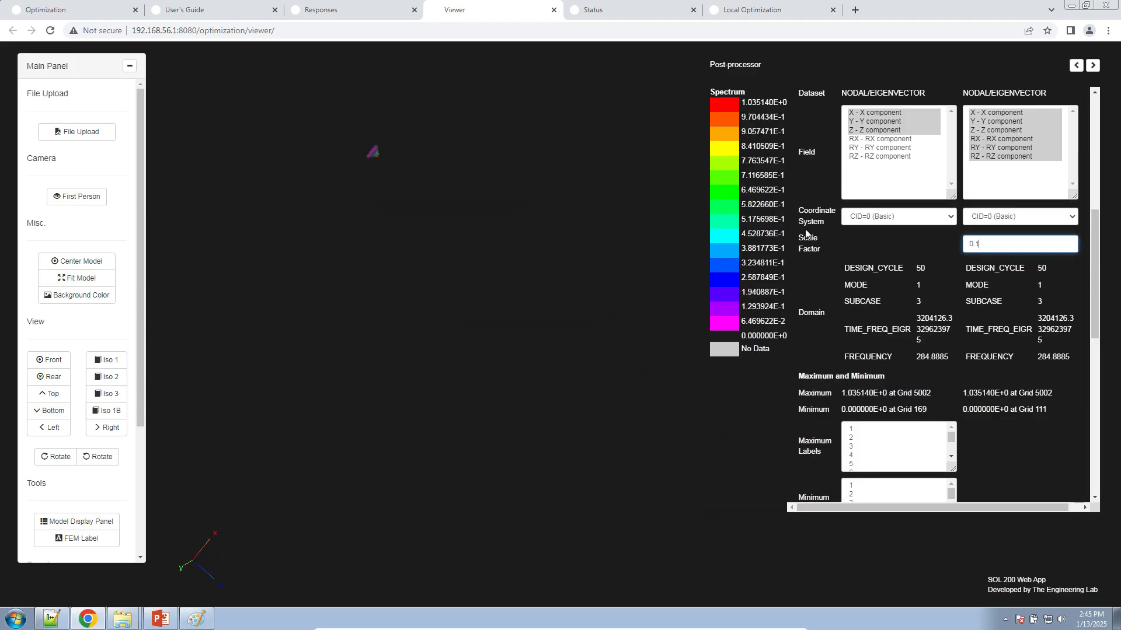
left_click(77, 278)
left_click(76, 295)
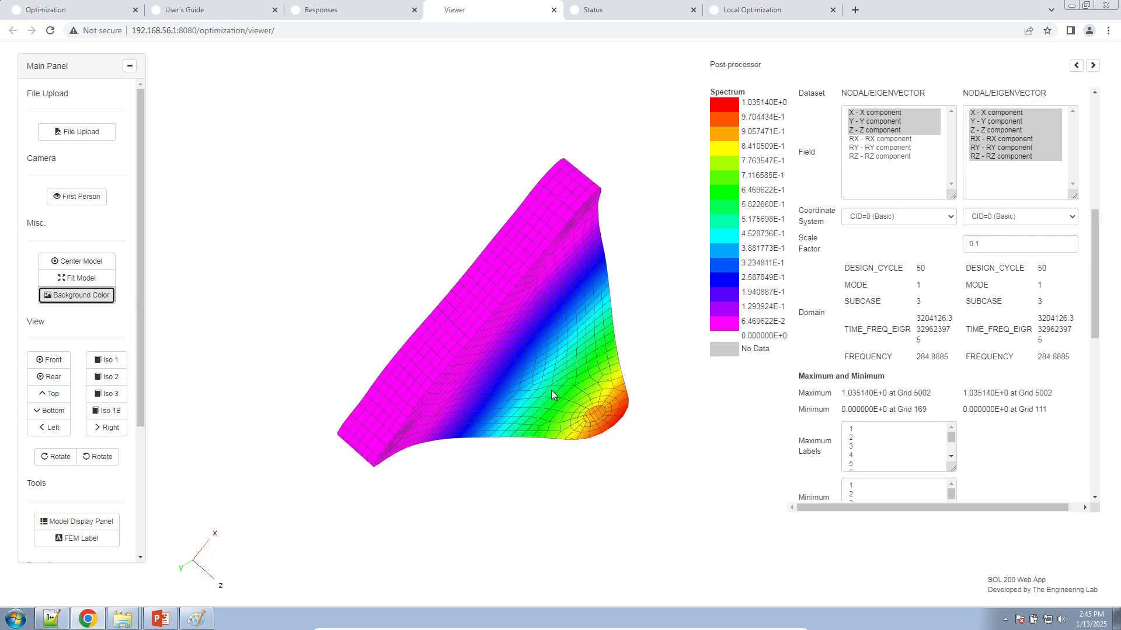
- Inspect the mode 1 shape from another angle, toggling the shape plot to compare deformed and undeformed geometry
left_click_drag(503, 315, 91, 323)
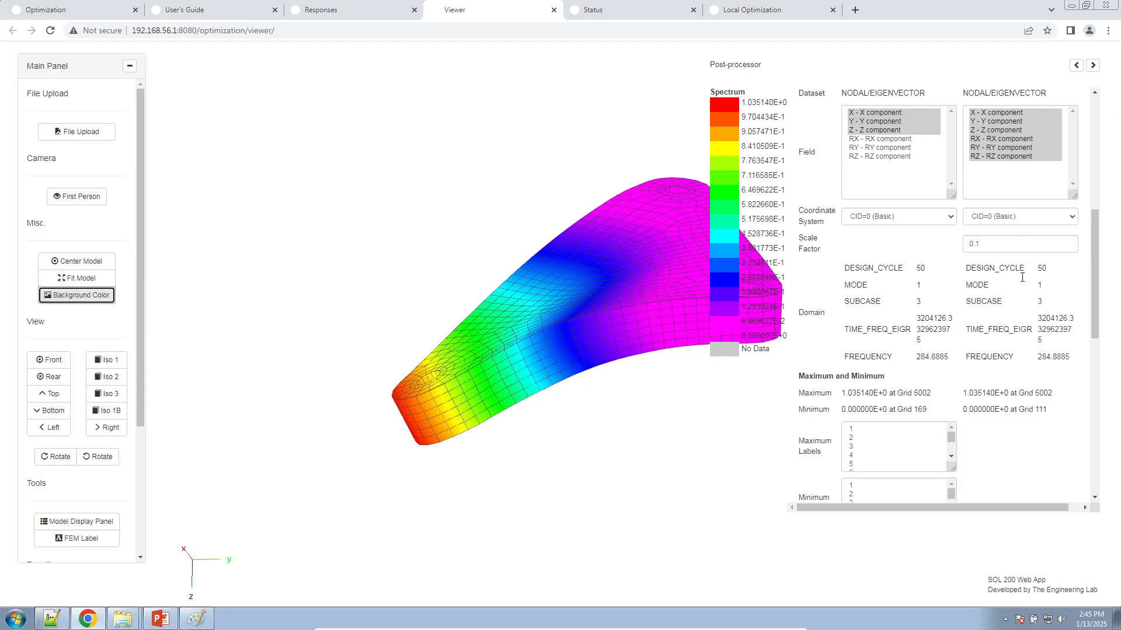
scroll(1042, 275, "up", 3)
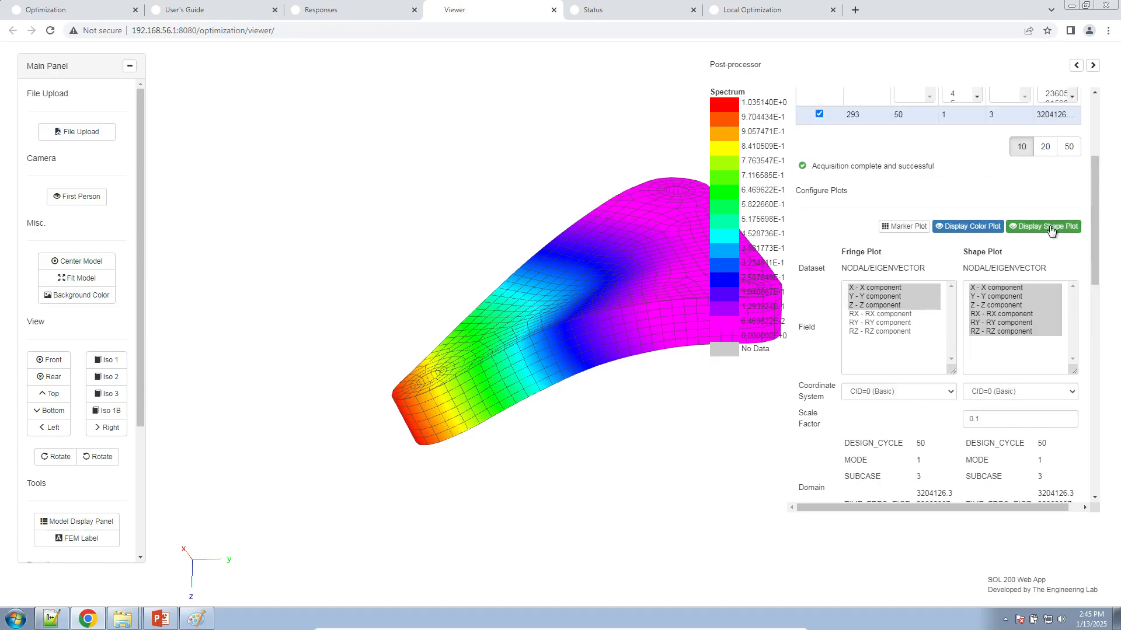
left_click(1047, 226)
left_click(1048, 227)
left_click(1049, 227)
left_click(1049, 227)
left_click_drag(1091, 247, 1088, 318)
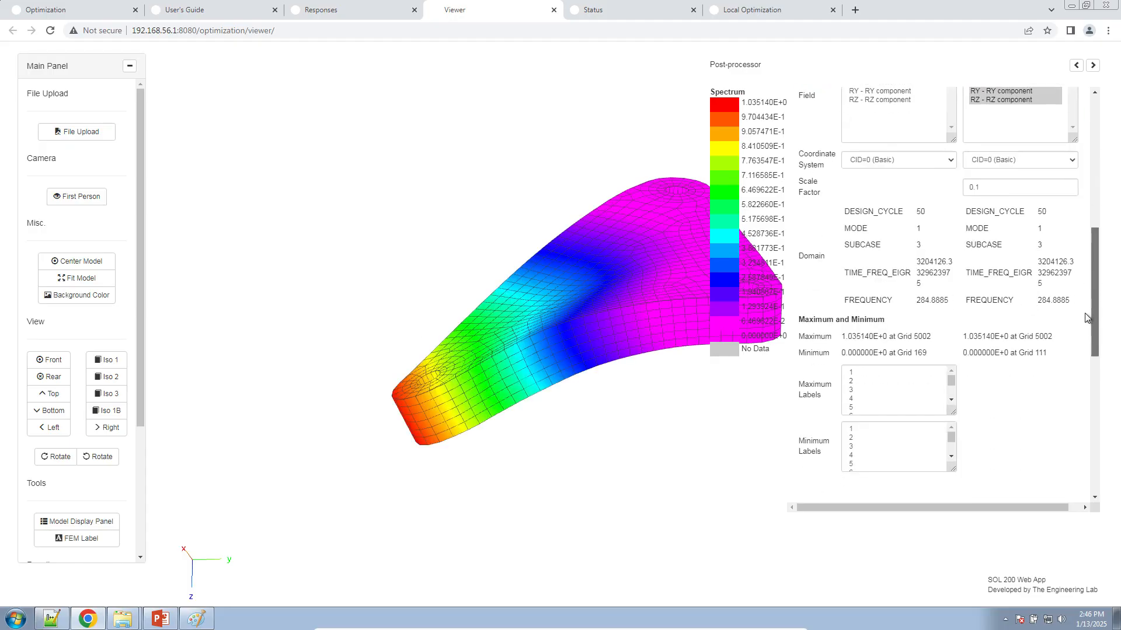
left_click_drag(517, 317, 371, 329)
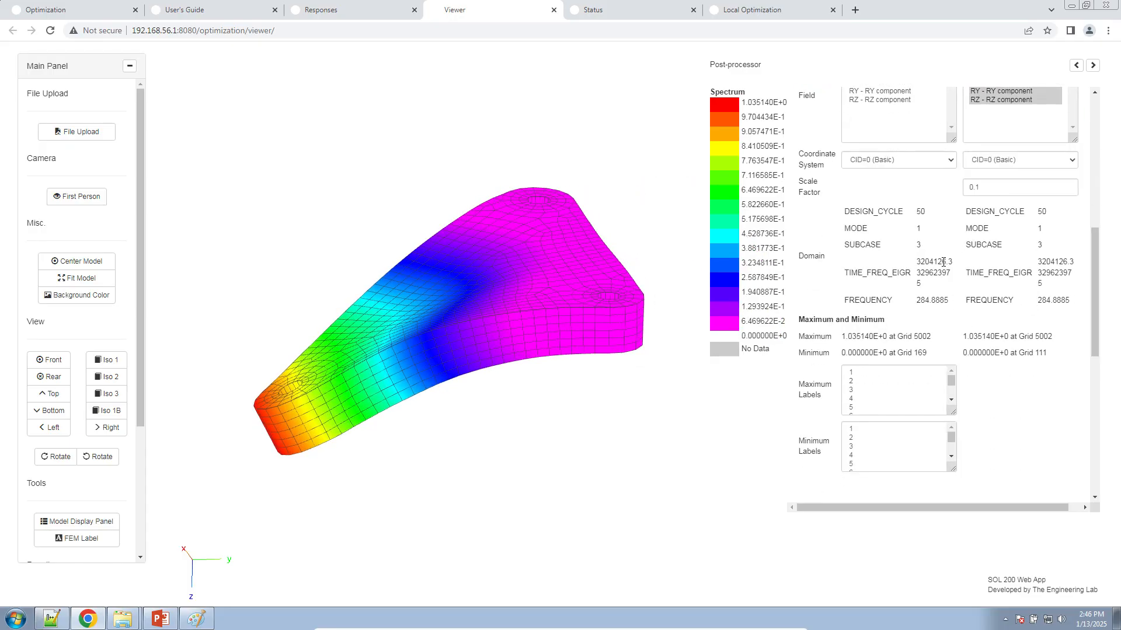
- Highlight the mode 1 eigenvalue and frequency entries in the fringe plot's domain details and copy the frequency value
double_click(892, 275)
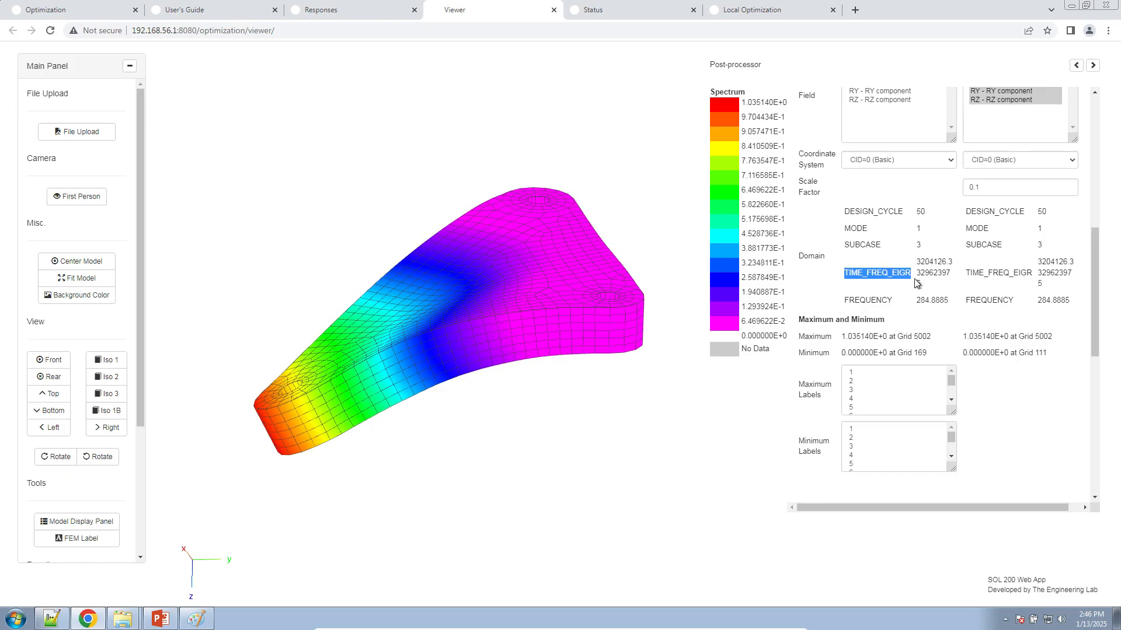
left_click_drag(933, 261, 922, 262)
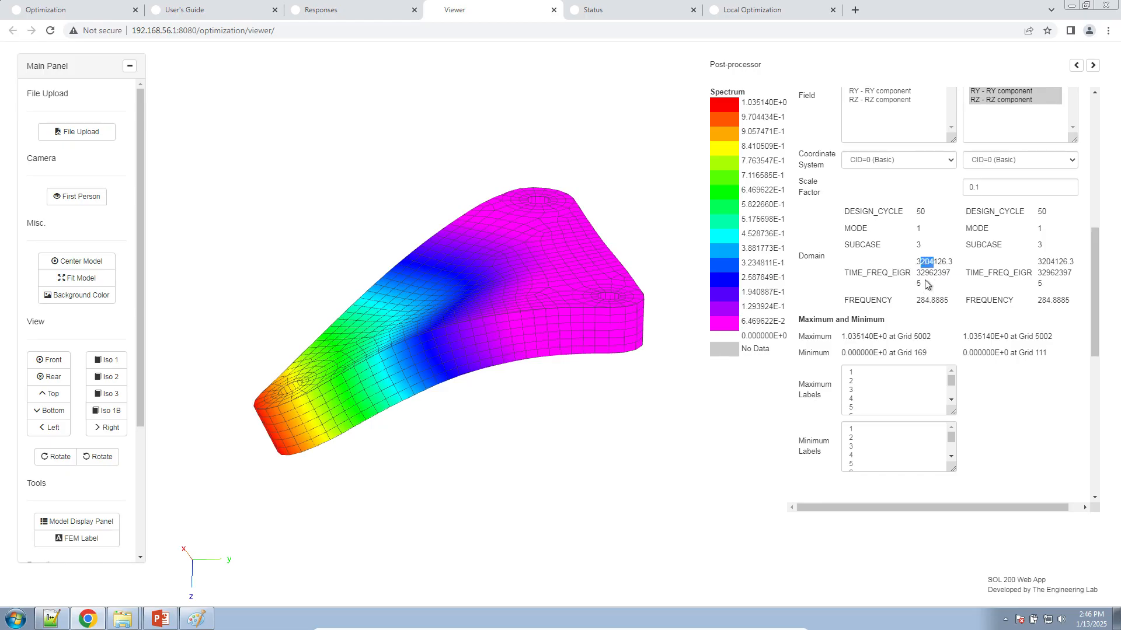
double_click(874, 302)
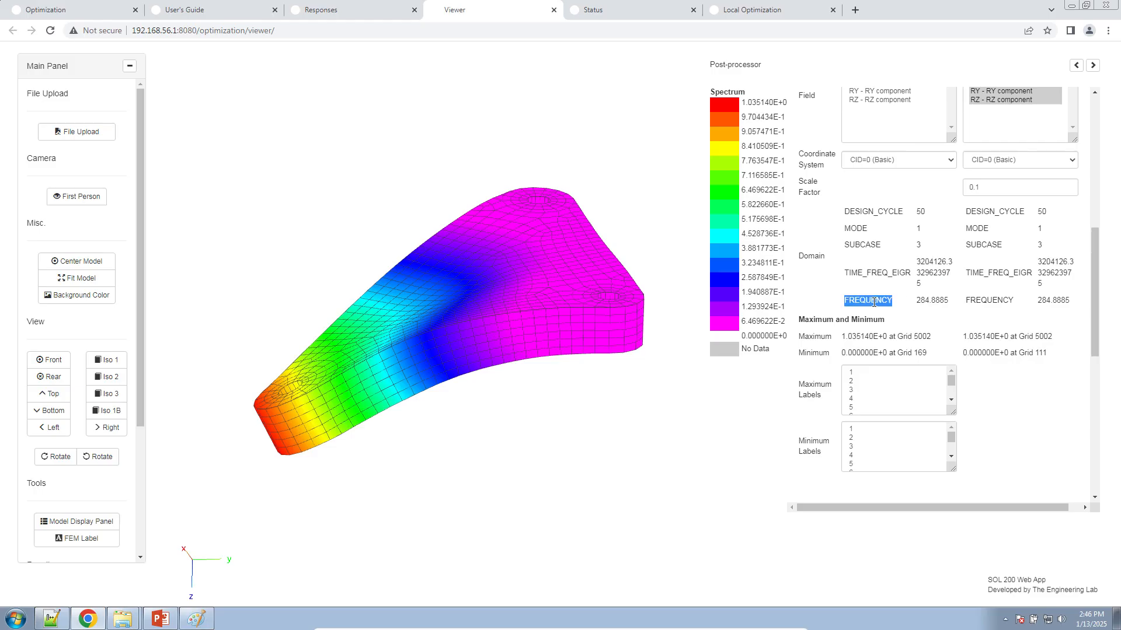
double_click(932, 301)
right_click(932, 302)
left_click(941, 312)
- Switch to Notepad++ and add the note "200 Hz < 284.8885 Hz OK" below the stress checks, pasting the copied frequency
left_click(51, 620)
left_click(296, 413)
key("Return")
key("Return")
type("200 ")
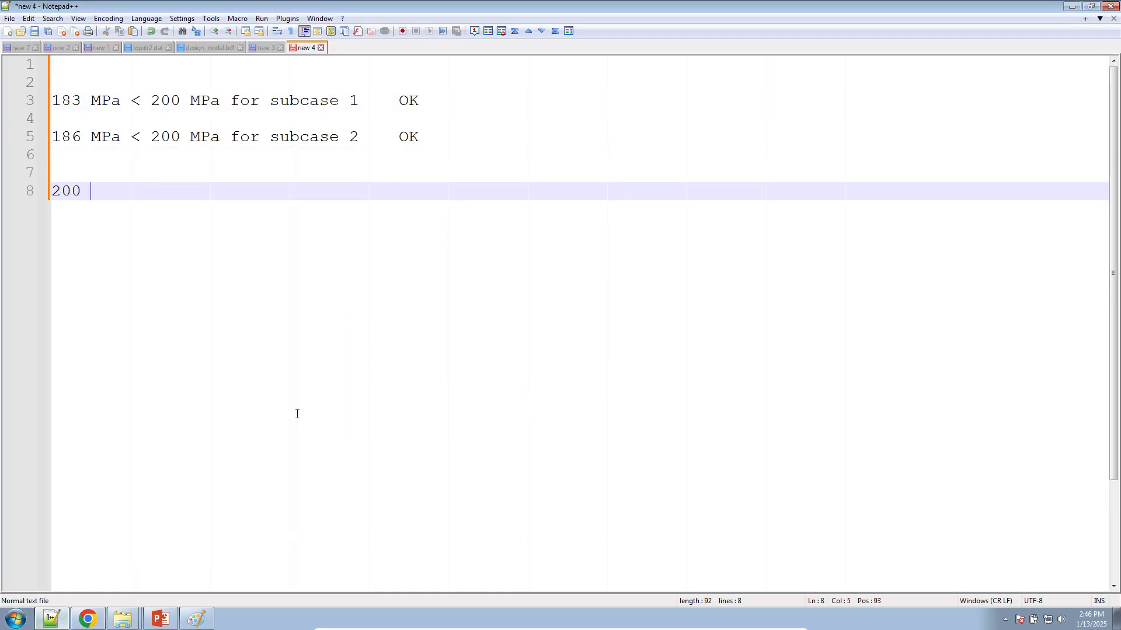
type("Hz <")
key("ctrl+v")
key("Return")
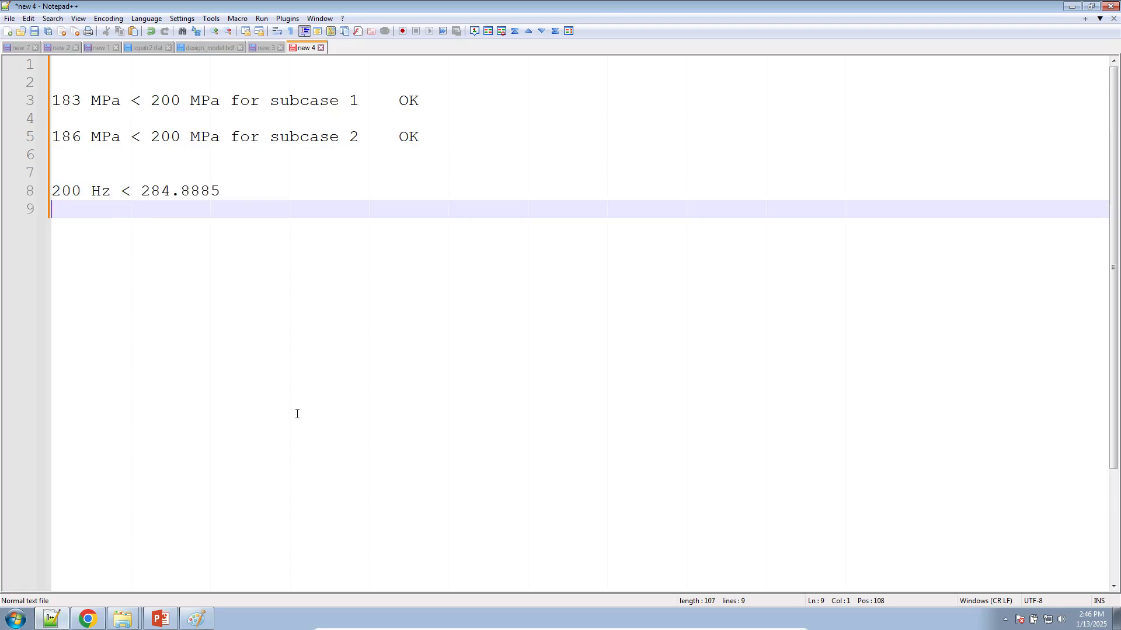
key("BackSpace")
type("Hz    ")
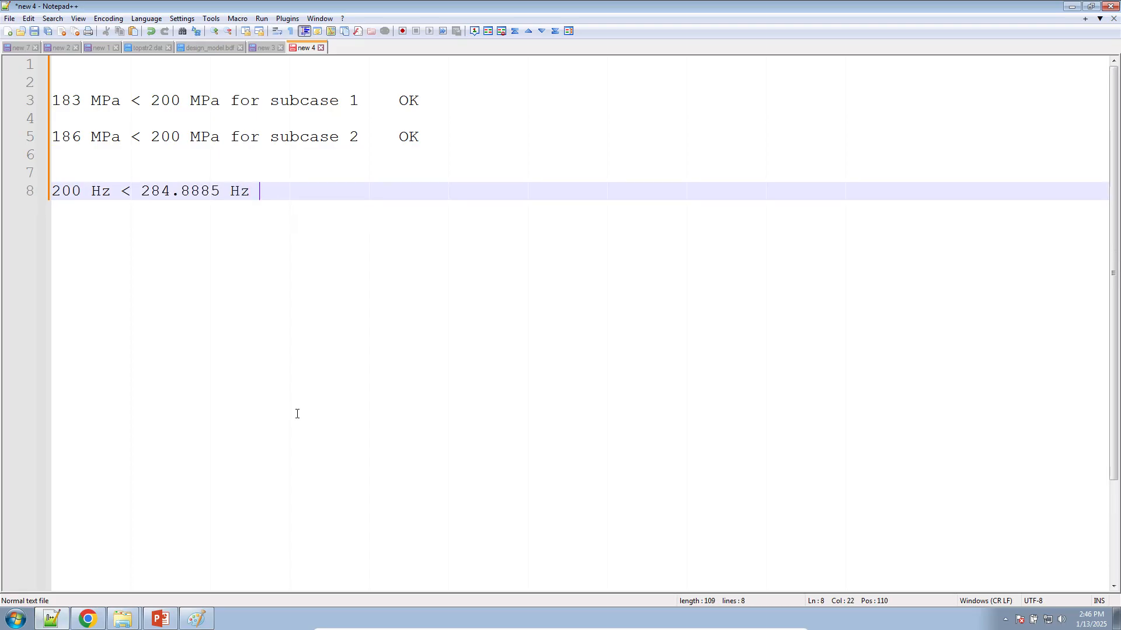
type("OK")
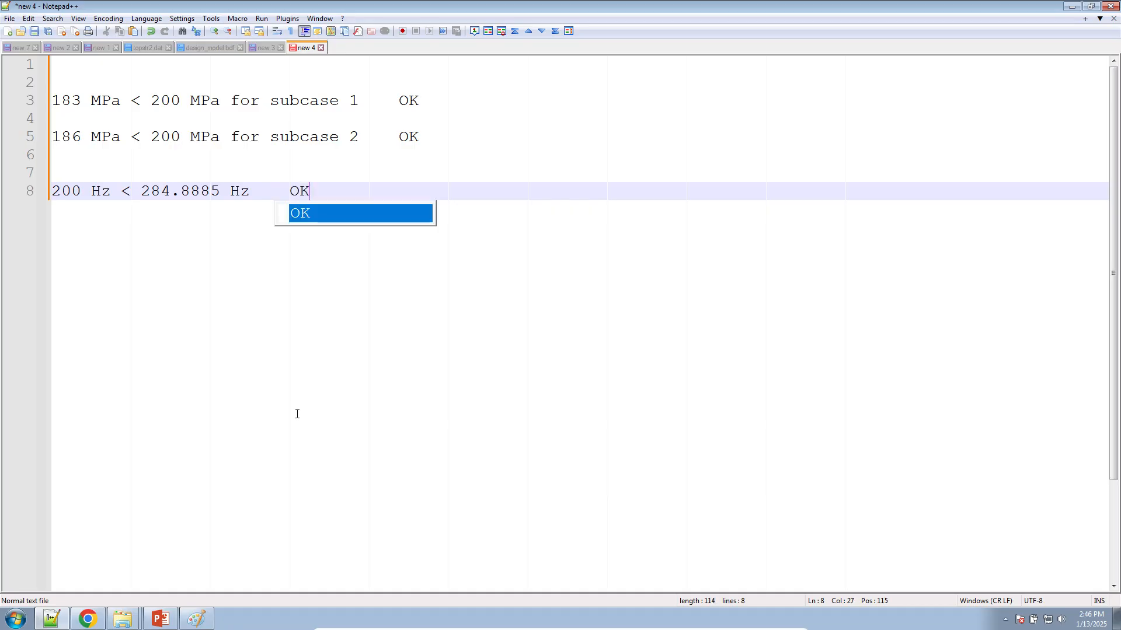
key("Return")
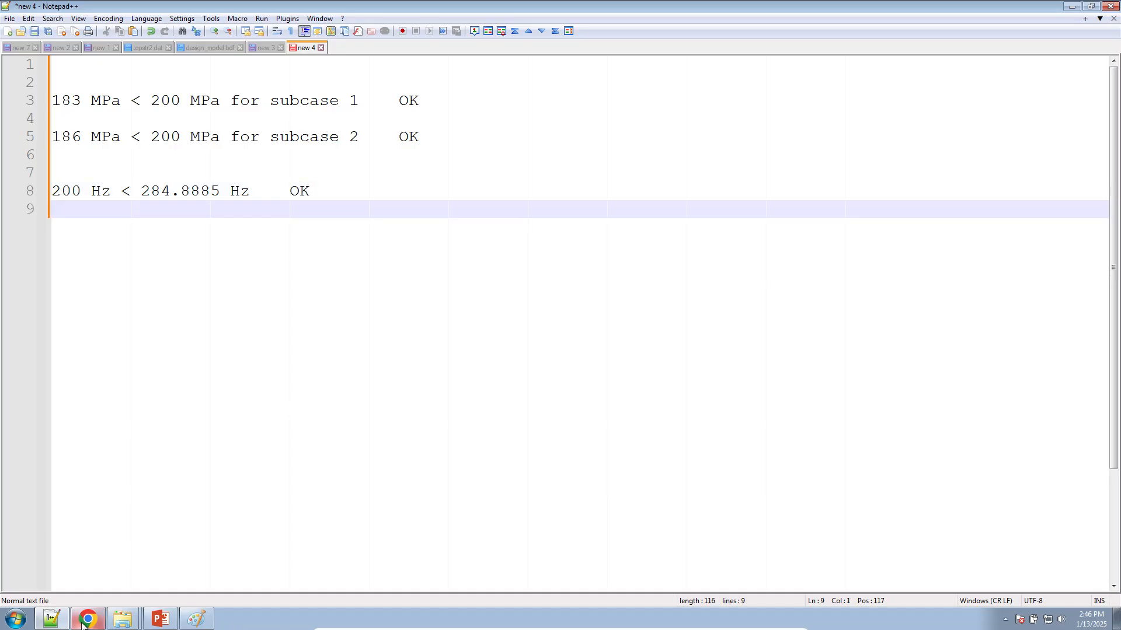
- Switch to the nastran_working_directory folder and open model.f06 in Notepad++
mouse_move(123, 617)
left_click(135, 596)
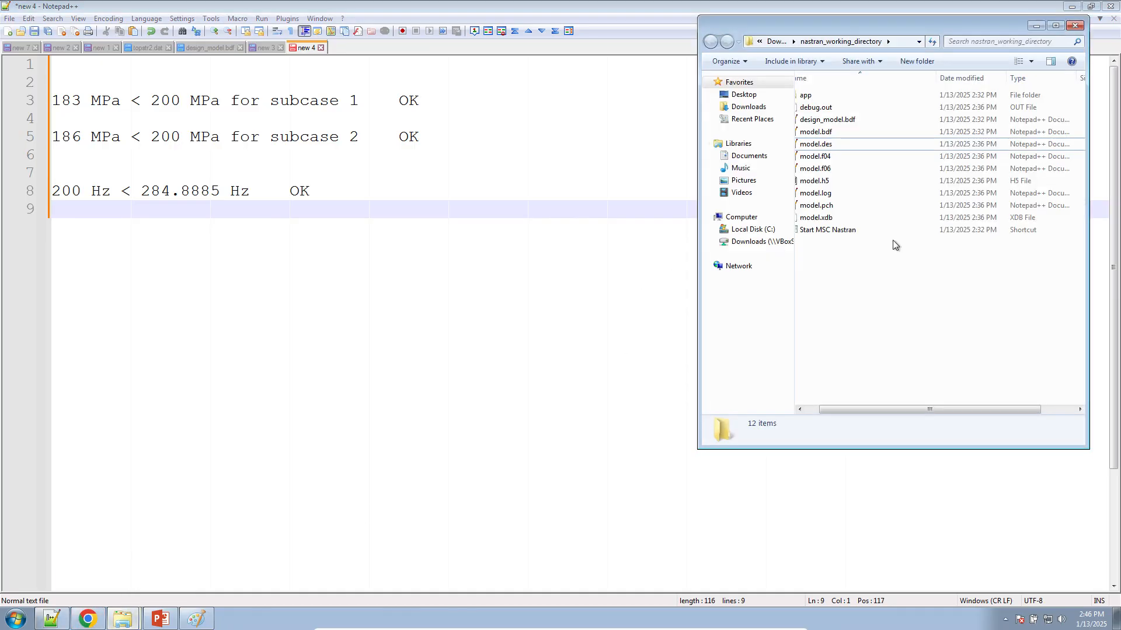
left_click(850, 168)
key("Return")
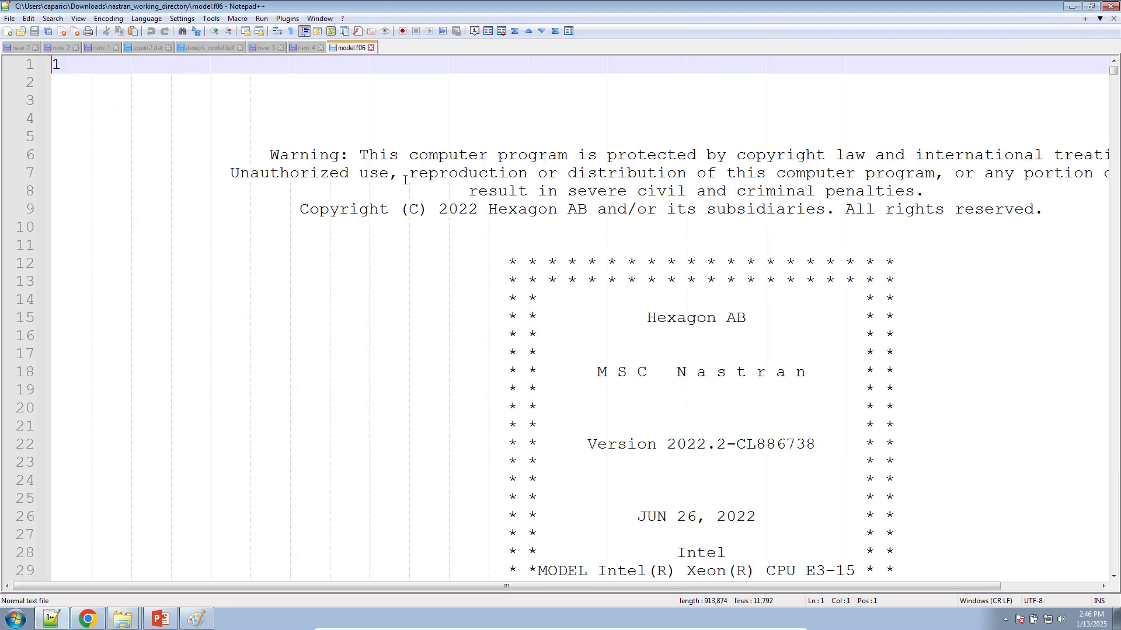
left_click(421, 130)
type("R E")
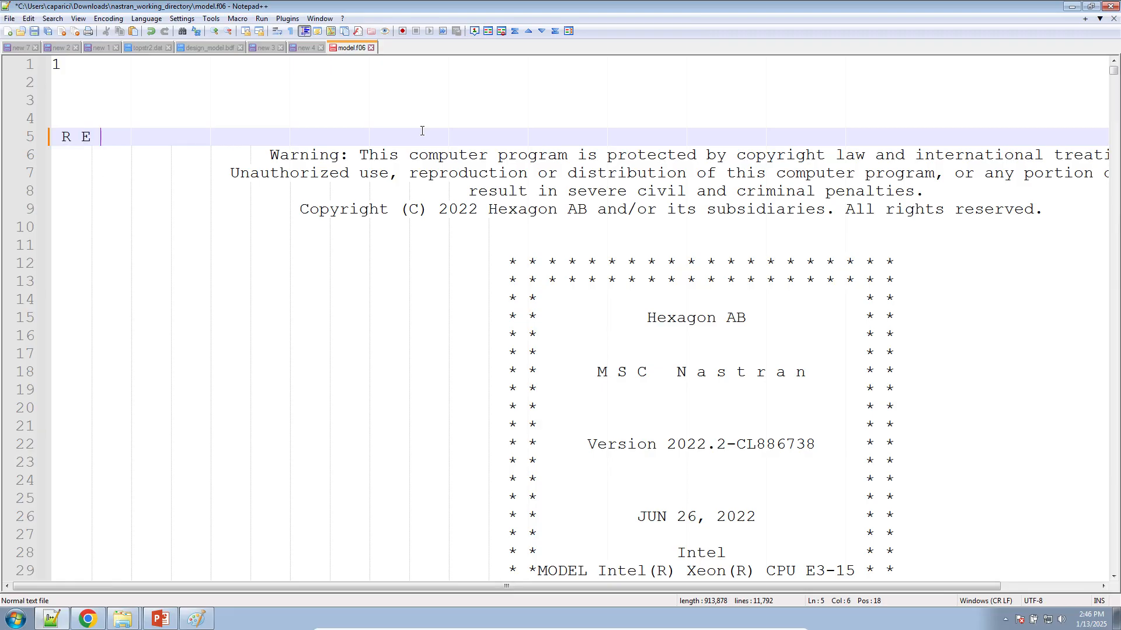
key("ctrl+z")
- Find all occurrences of "R E A" in model.f06 and go to the first REAL EIGENVALUES table
key("ctrl+f")
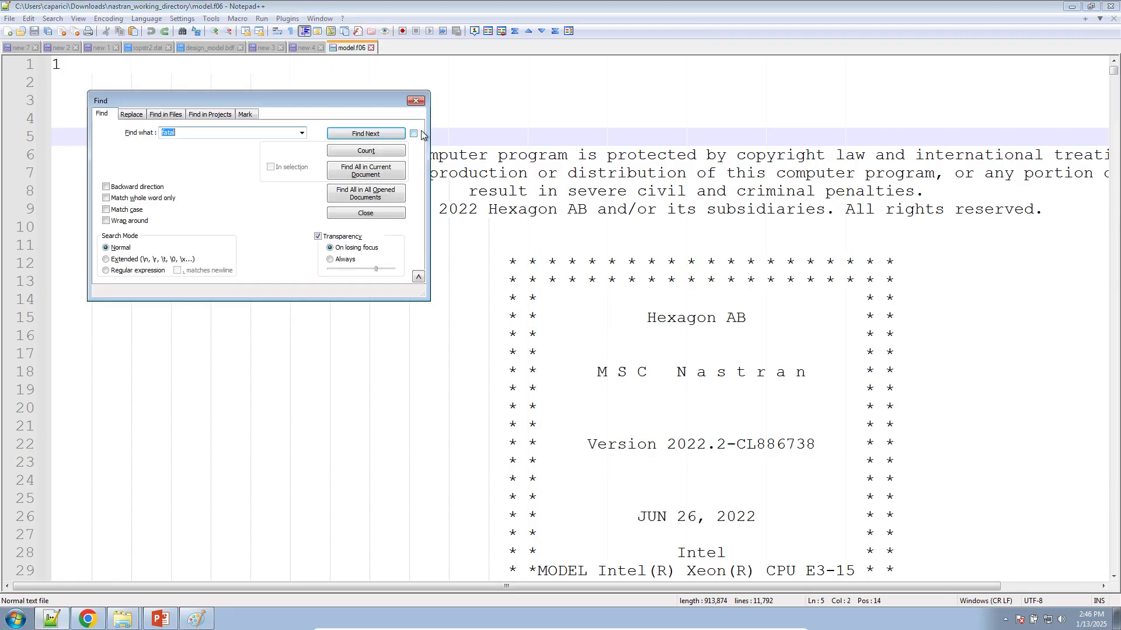
type("R E A")
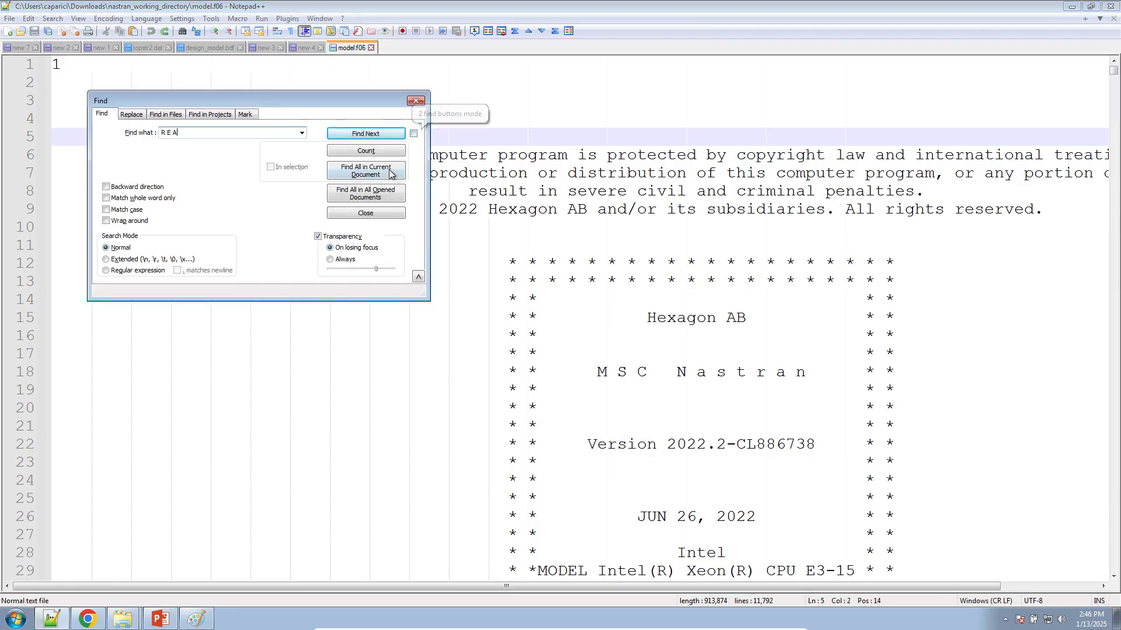
left_click(366, 170)
left_click(334, 412)
double_click(334, 411)
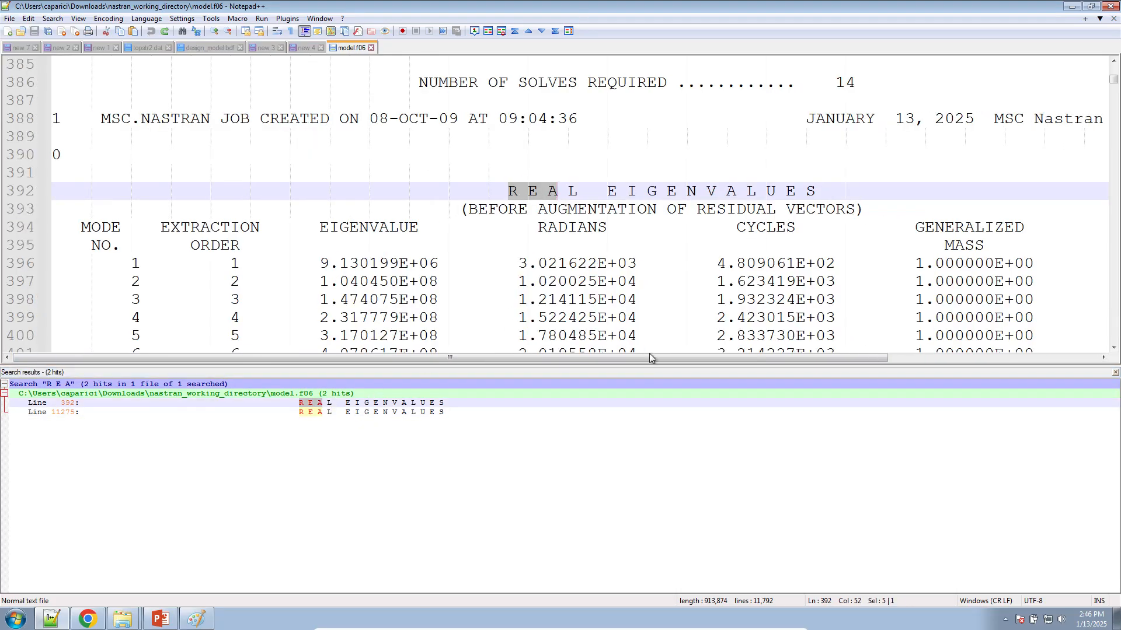
- Enlarge the document area and highlight the CYCLES column of the first eigenvalue table down to mode 18
left_click_drag(651, 365, 651, 461)
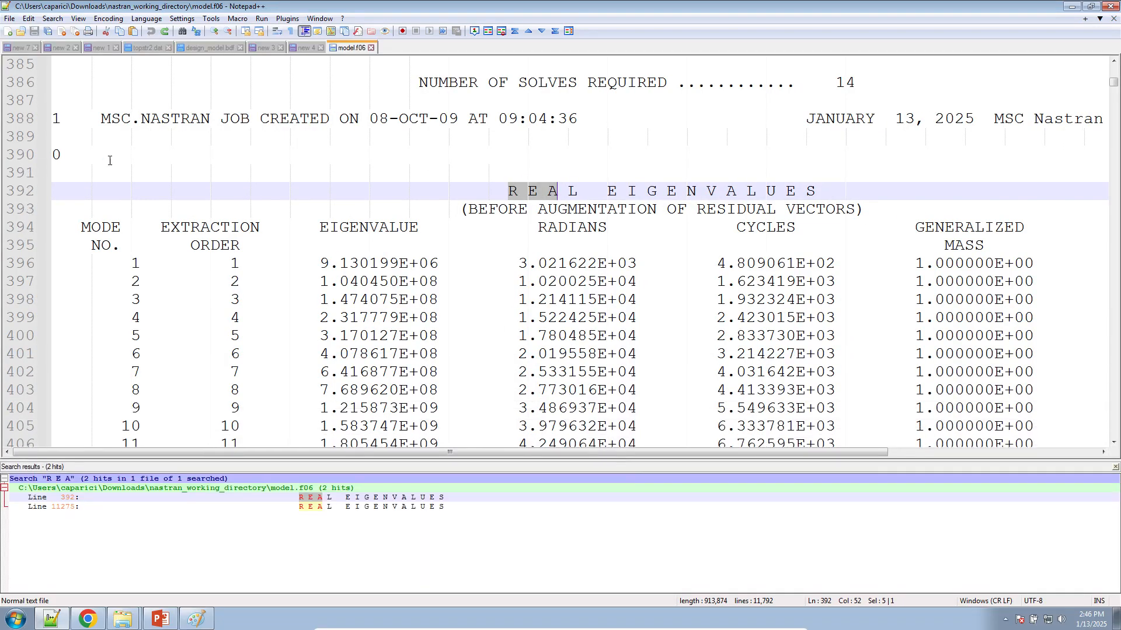
left_click(592, 201)
scroll(592, 201, "down", 3)
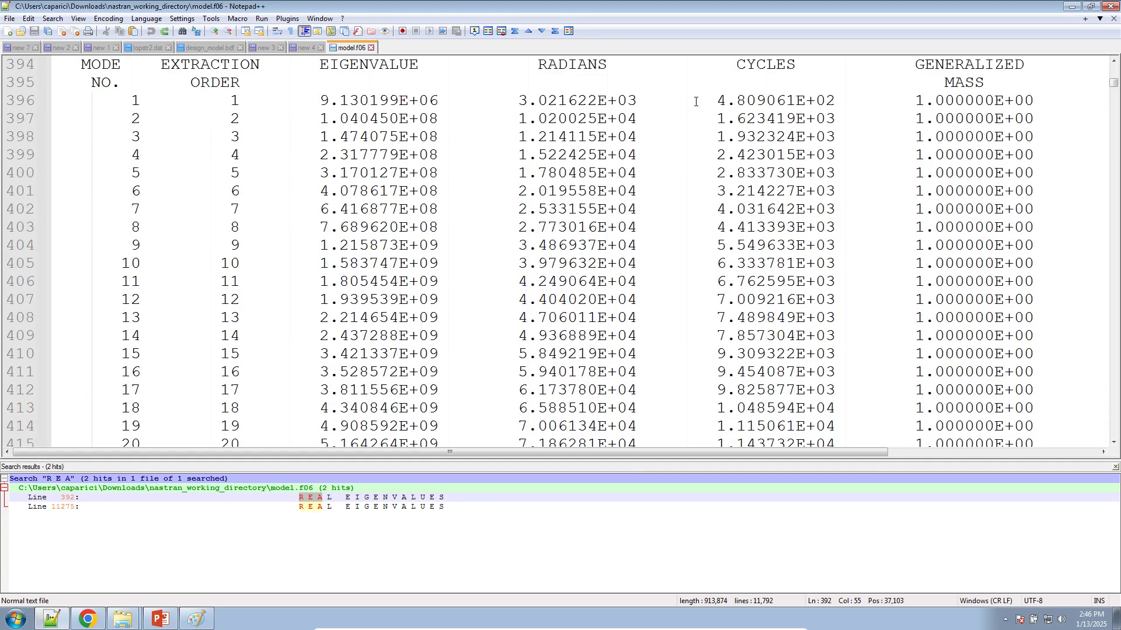
left_click(713, 68)
left_click_drag(711, 72, 849, 407, "alt")
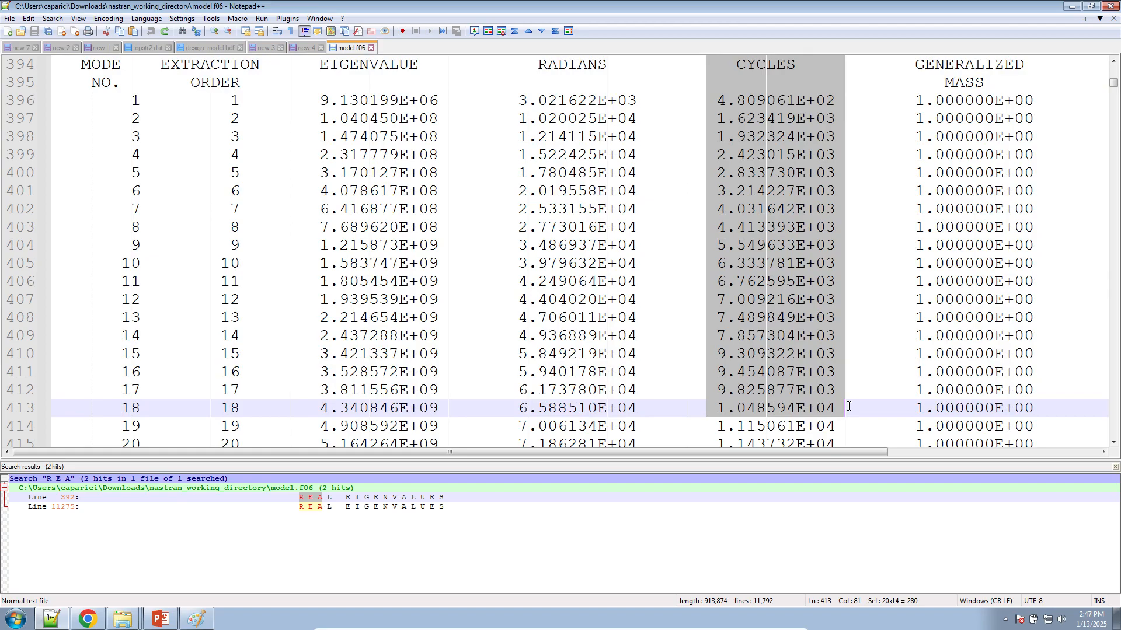
- Go to the second REAL EIGENVALUES table in model.f06 and highlight its CYCLES column down to mode 13 and the mode 1 value
double_click(426, 506)
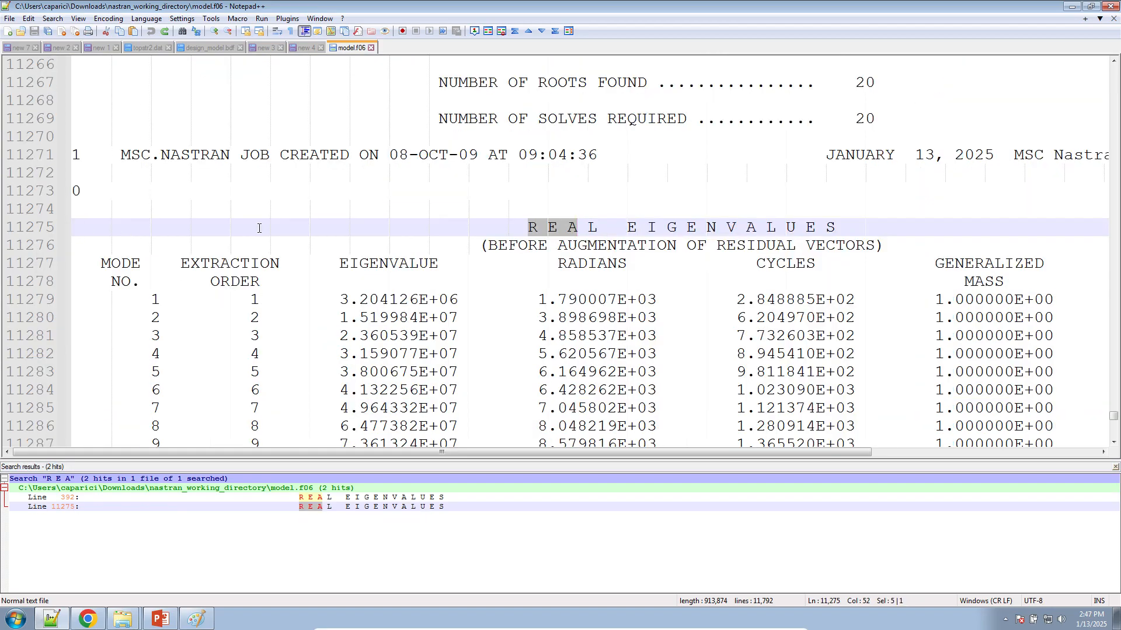
left_click(636, 239)
left_click(687, 281)
scroll(720, 226, "down", 2)
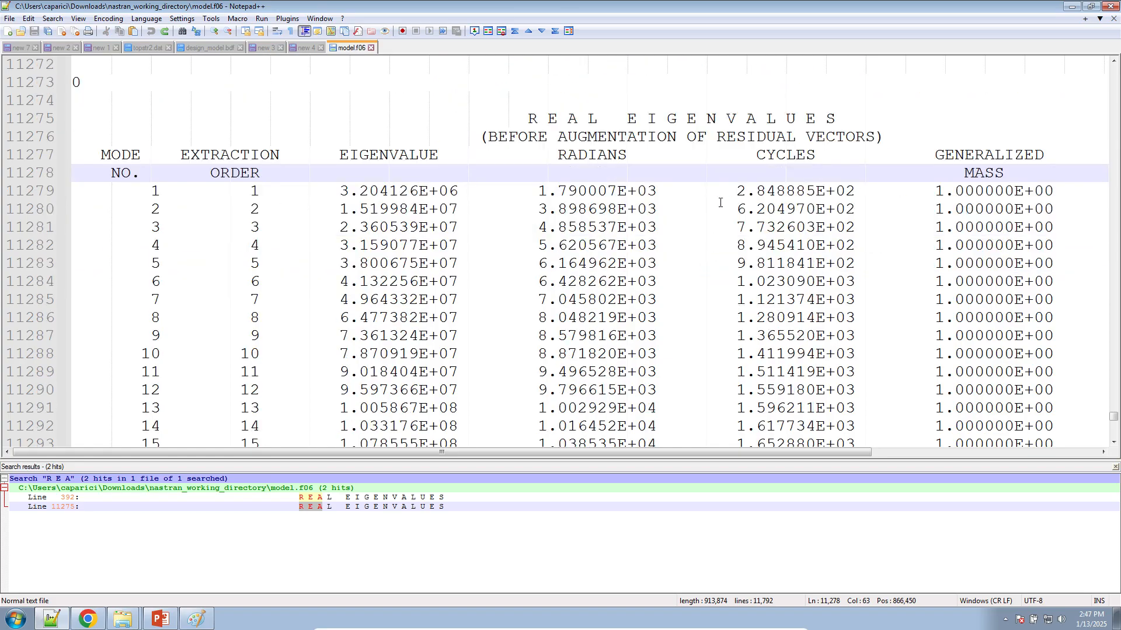
left_click(730, 161)
left_click_drag(728, 155, 868, 407, "alt")
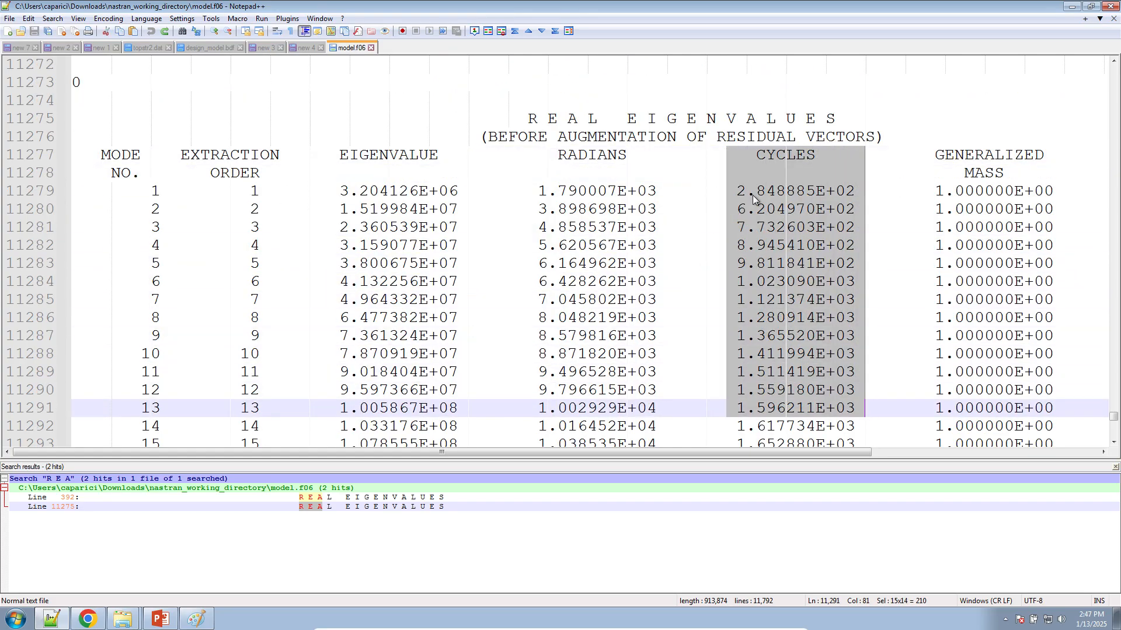
left_click_drag(736, 191, 865, 195)
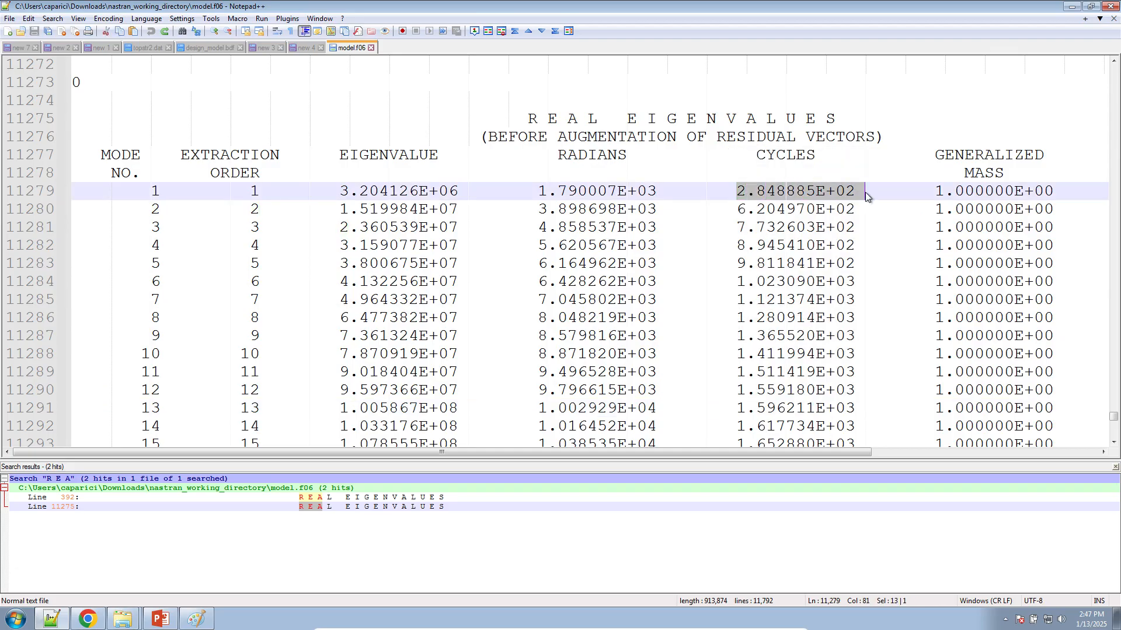
- Switch to Chrome to compare the mode 1 frequency with the post-processor's FREQUENCY value, and review the frequency constraint in the Optimization page
left_click(98, 618)
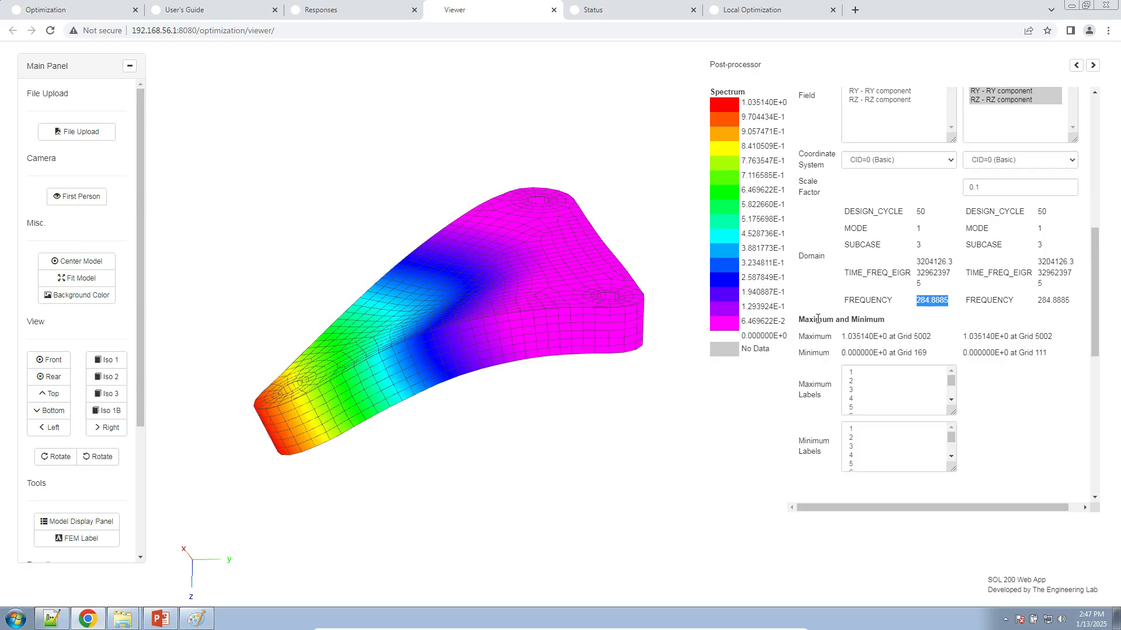
left_click(52, 619)
scroll(355, 338, "up", 6)
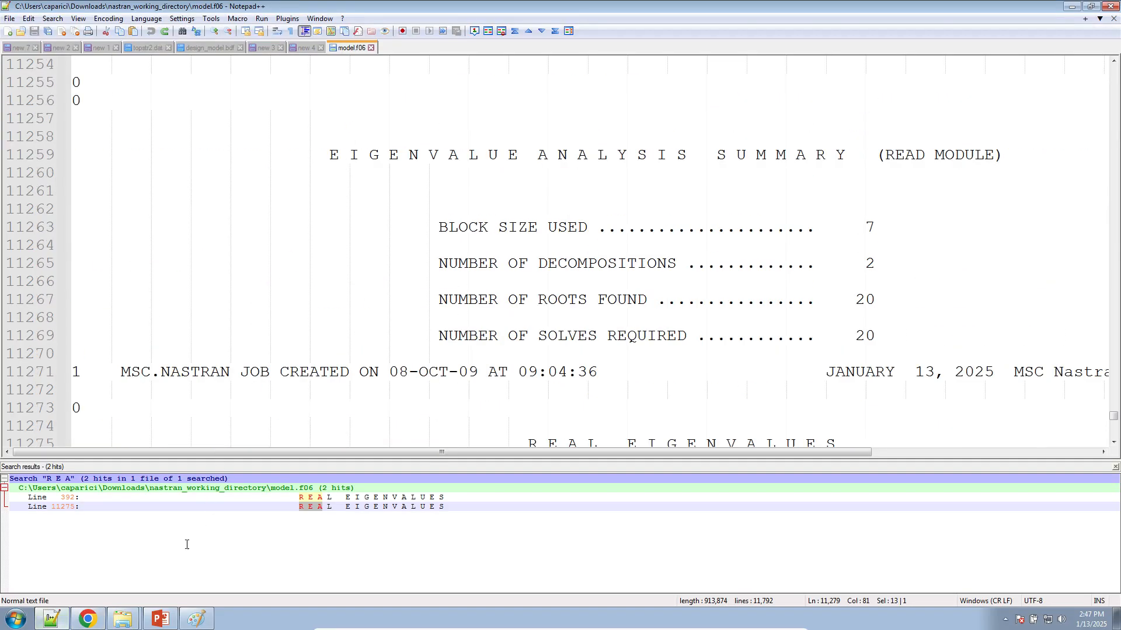
left_click(88, 618)
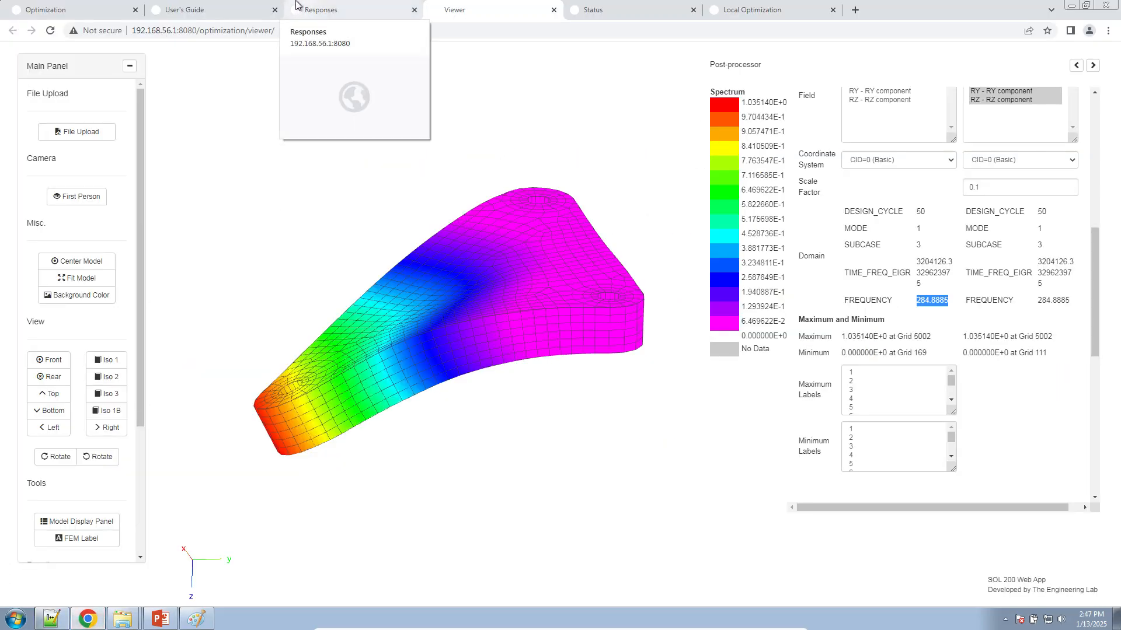
left_click(52, 10)
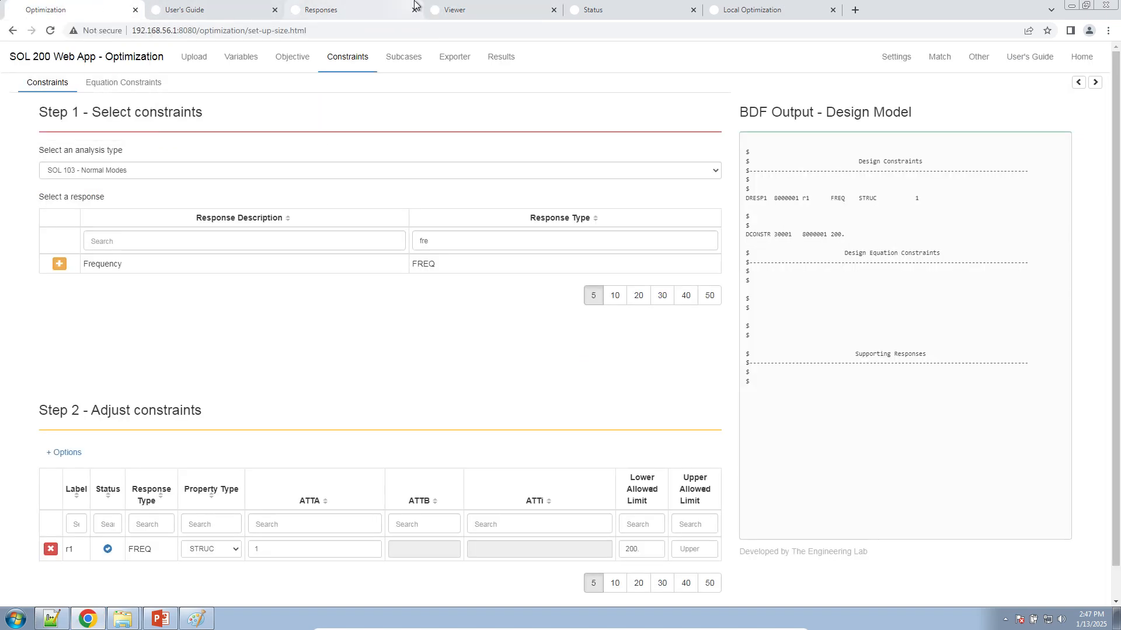
- Return to the Viewer page, open the Topology results tool and upload model.des
left_click(452, 10)
left_click_drag(142, 428, 138, 521)
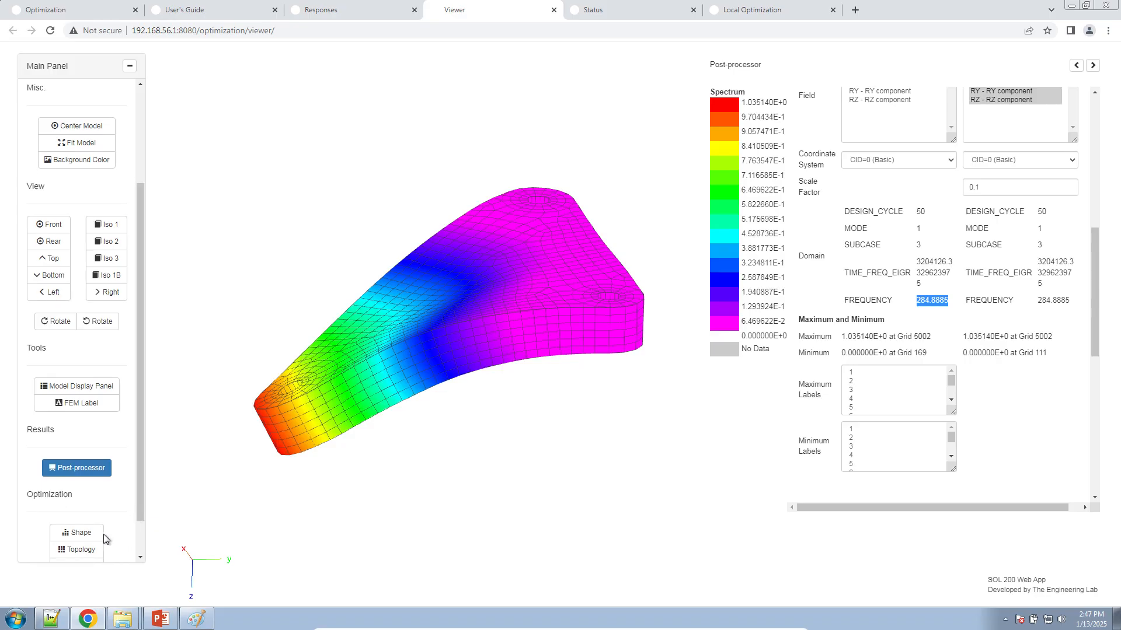
left_click(95, 546)
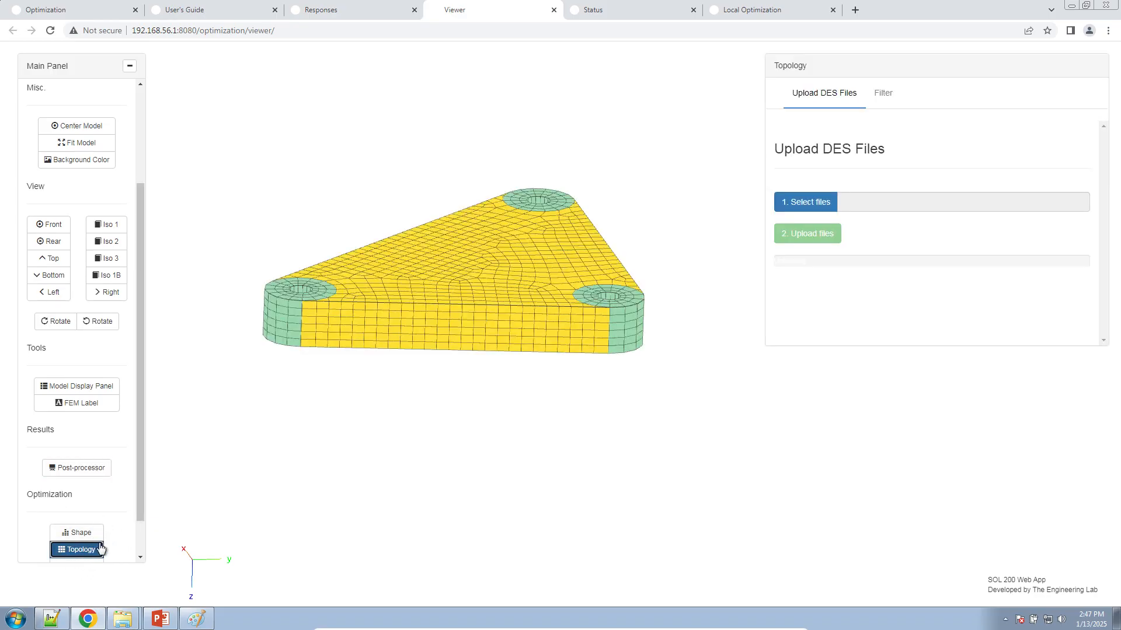
left_click(811, 209)
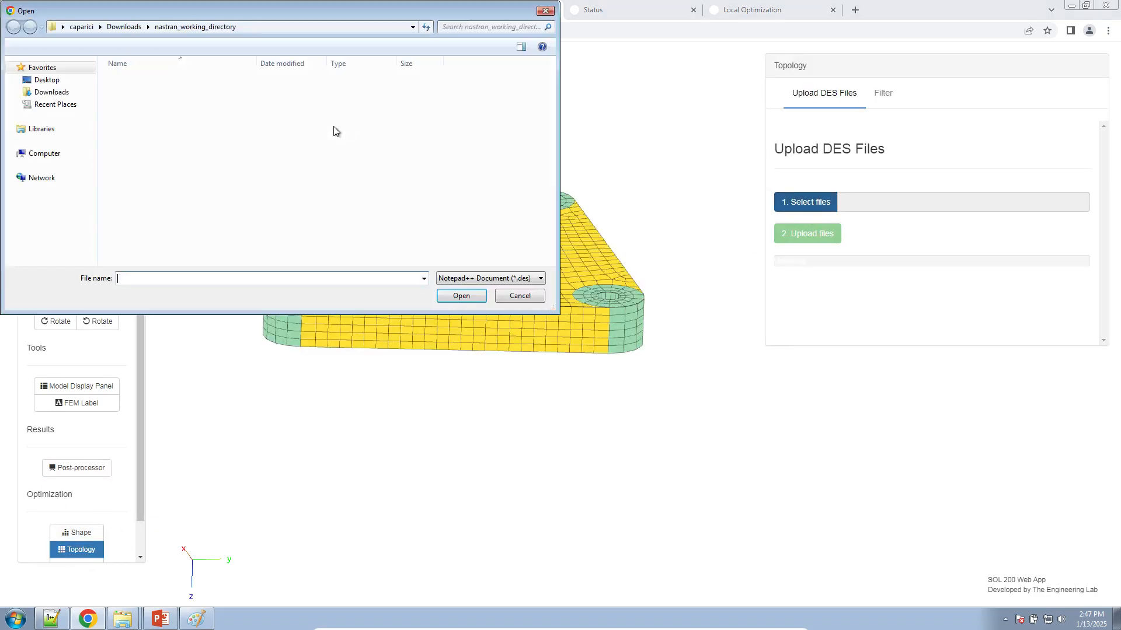
double_click(138, 96)
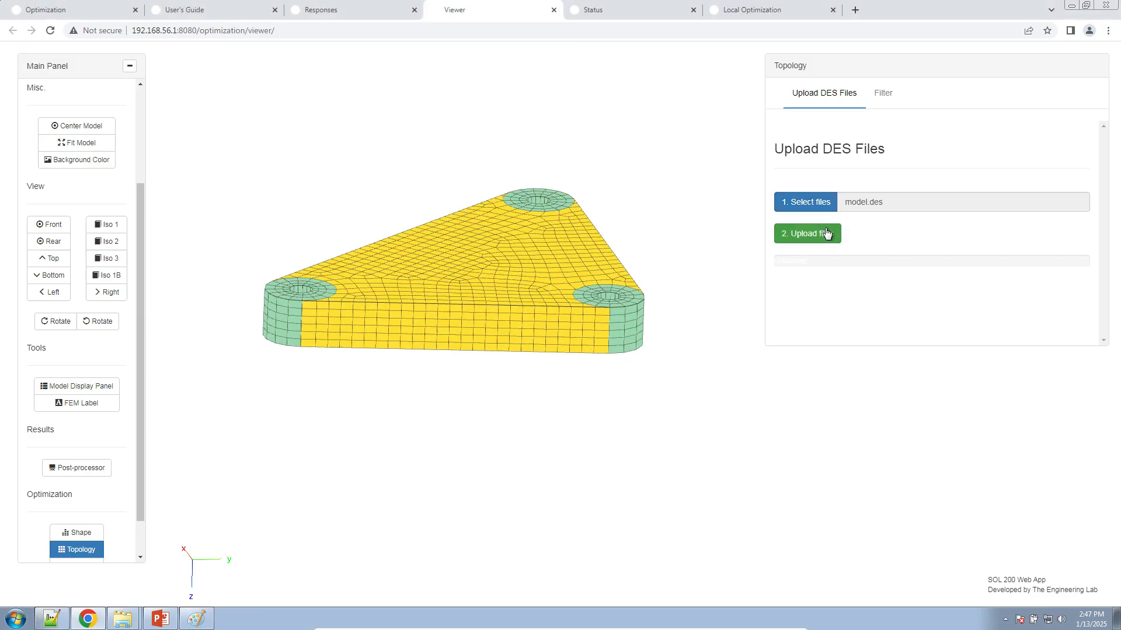
left_click(827, 233)
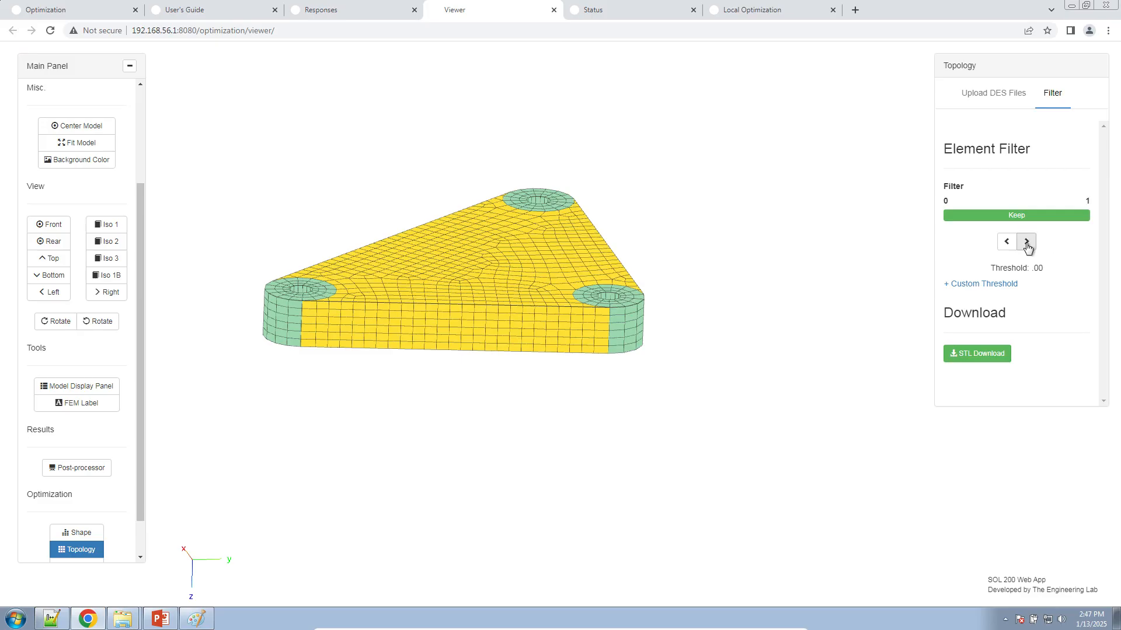
- Set the element filter threshold to .30, compare against the unfiltered bracket at .00, and inspect the remaining material up close
left_click(1026, 243)
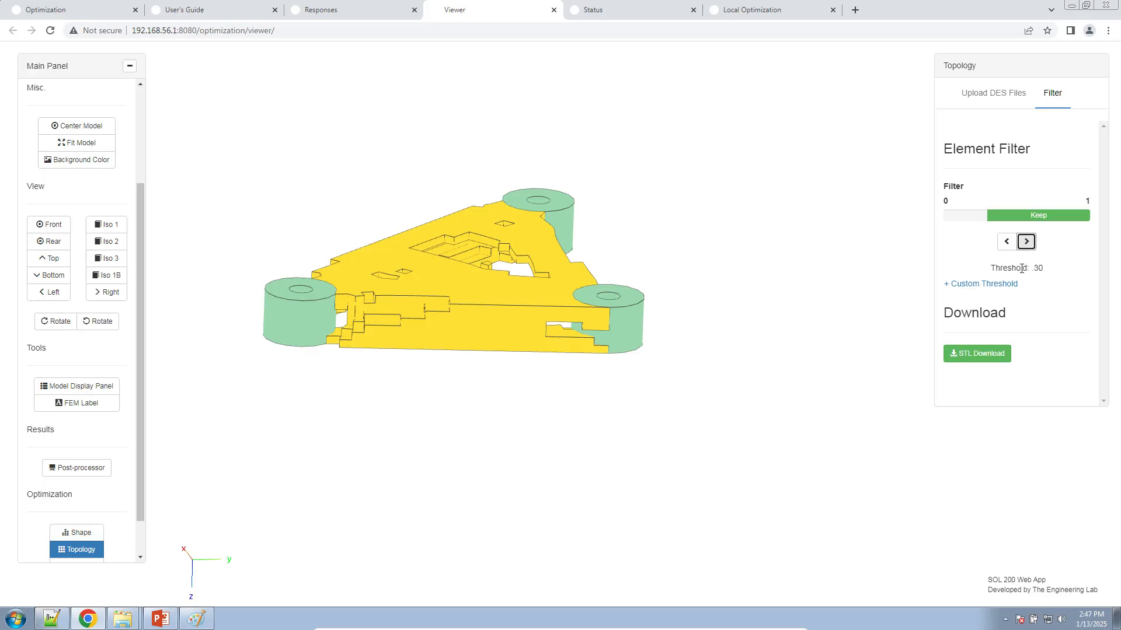
left_click_drag(795, 360, 738, 407)
left_click(1005, 242)
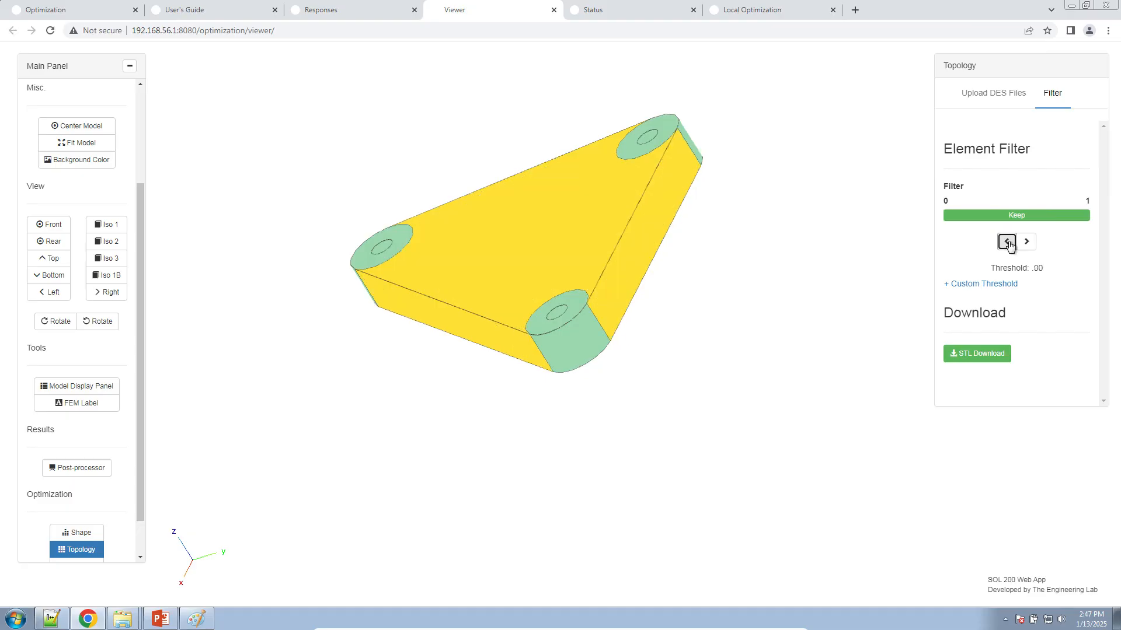
left_click(1026, 242)
left_click_drag(772, 284, 550, 305)
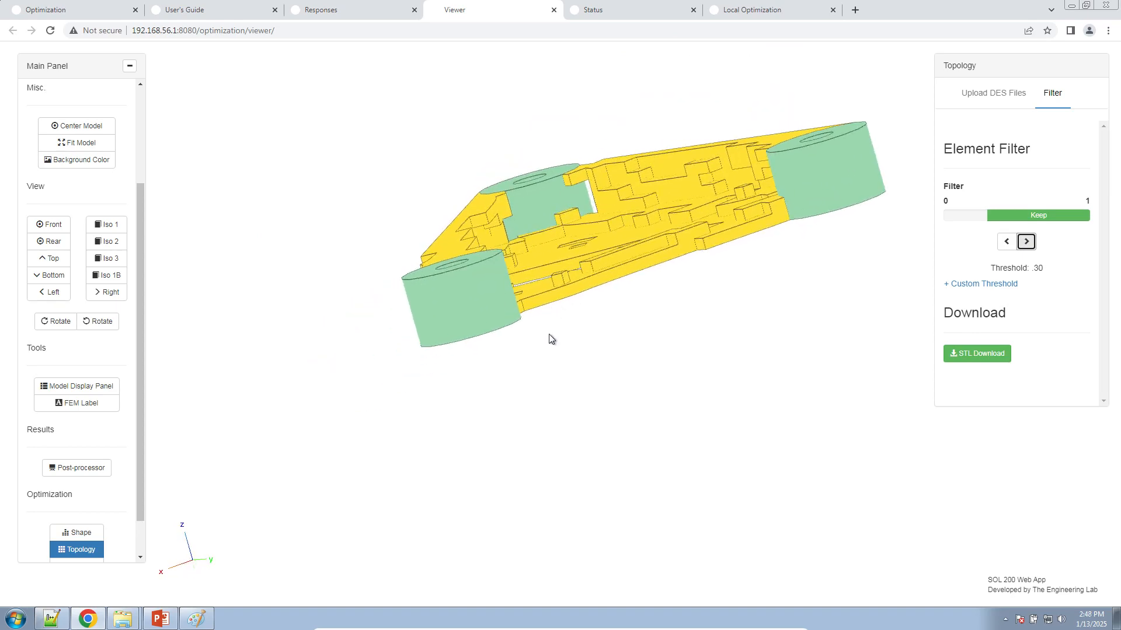
scroll(552, 324, "up", 3)
right_click_drag(578, 275, 505, 386)
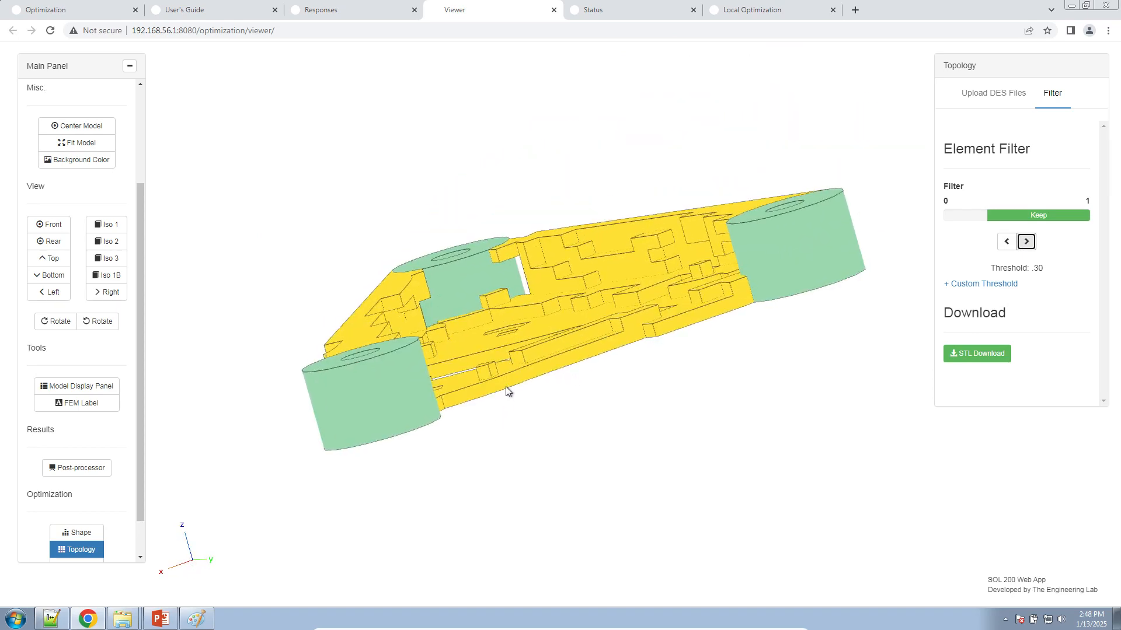
scroll(505, 387, "up", 2)
left_click_drag(505, 386, 653, 396)
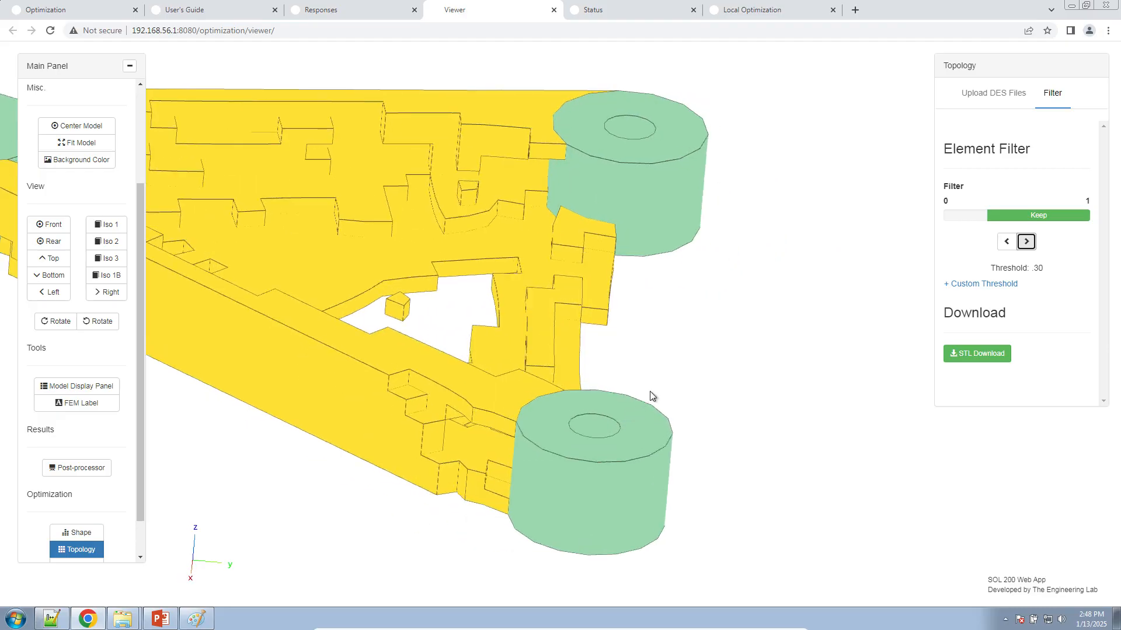
- Download the filtered topology as an STL file and select model.stl in the Downloads folder
left_click(1002, 354)
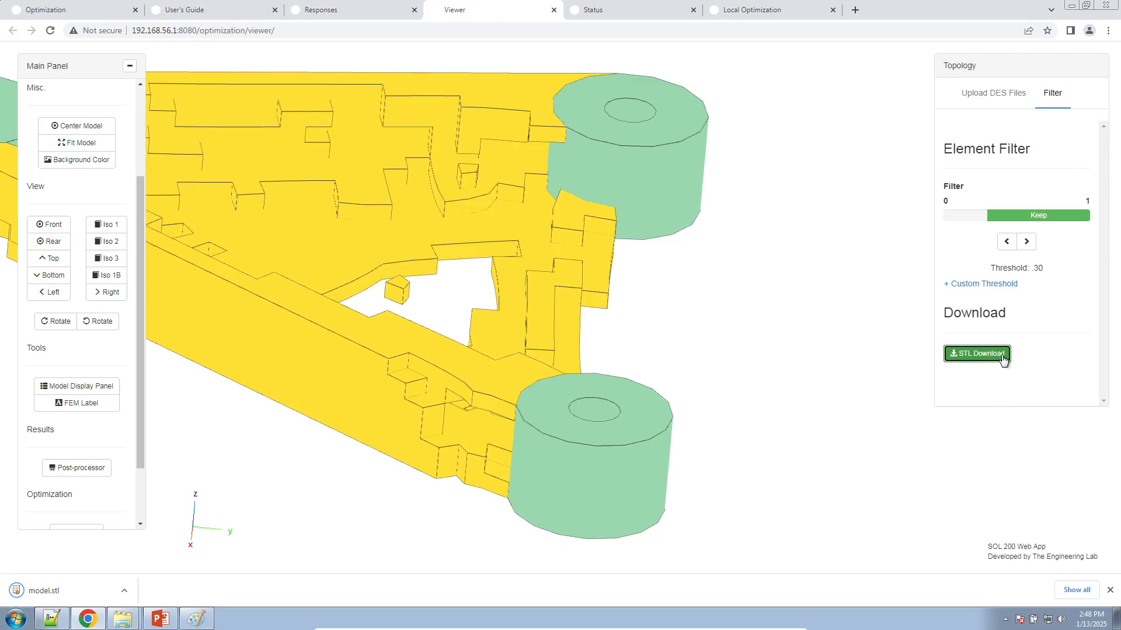
left_click(124, 590)
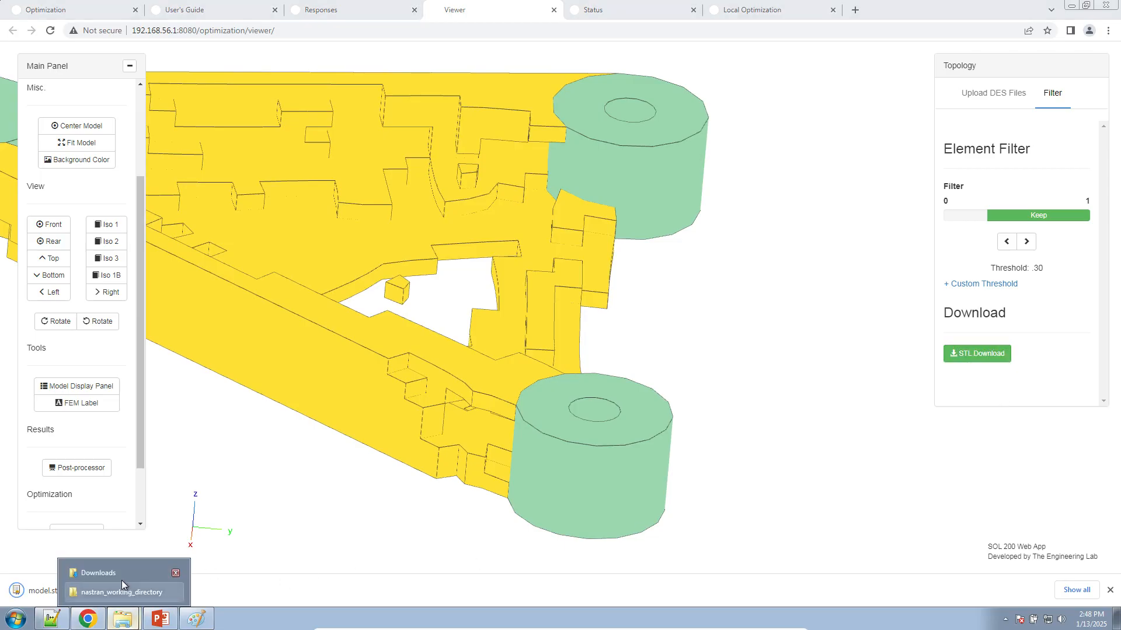
left_click(122, 580)
left_click(634, 150)
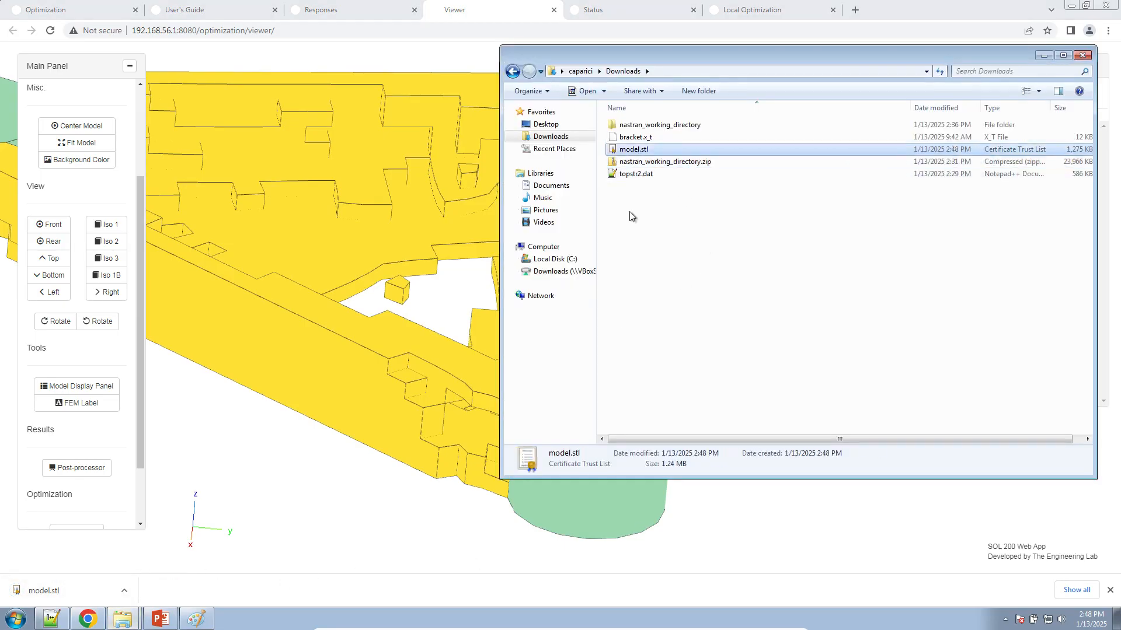
- Show the desktop and launch Patran 2022.2 using the pat folder
key("super+d")
right_click(656, 187)
left_click(684, 207)
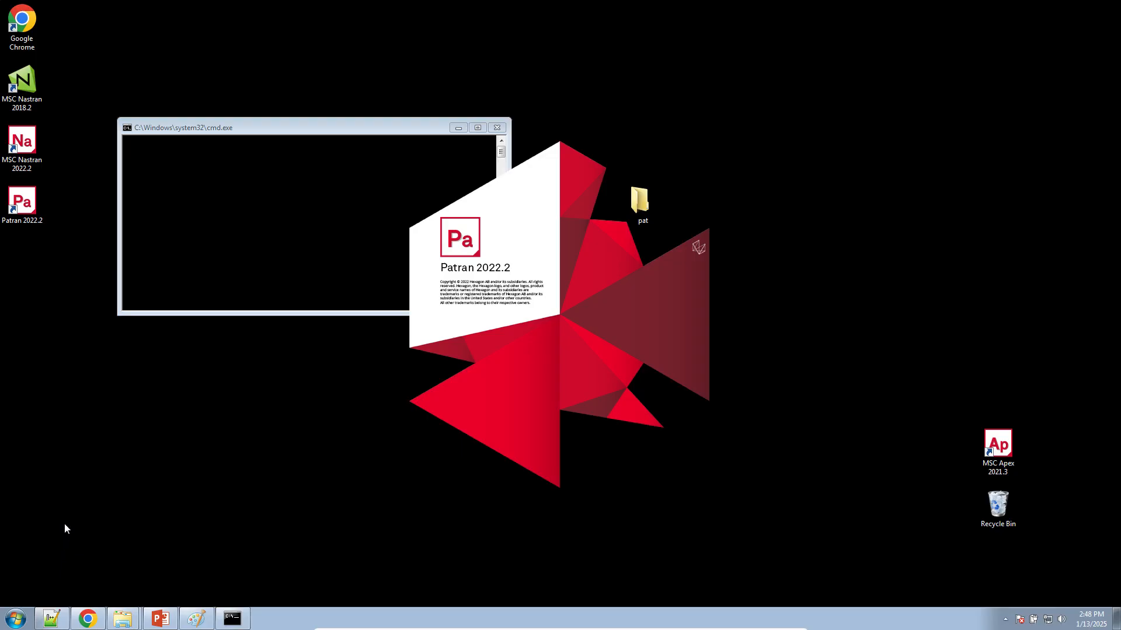
mouse_move(52, 623)
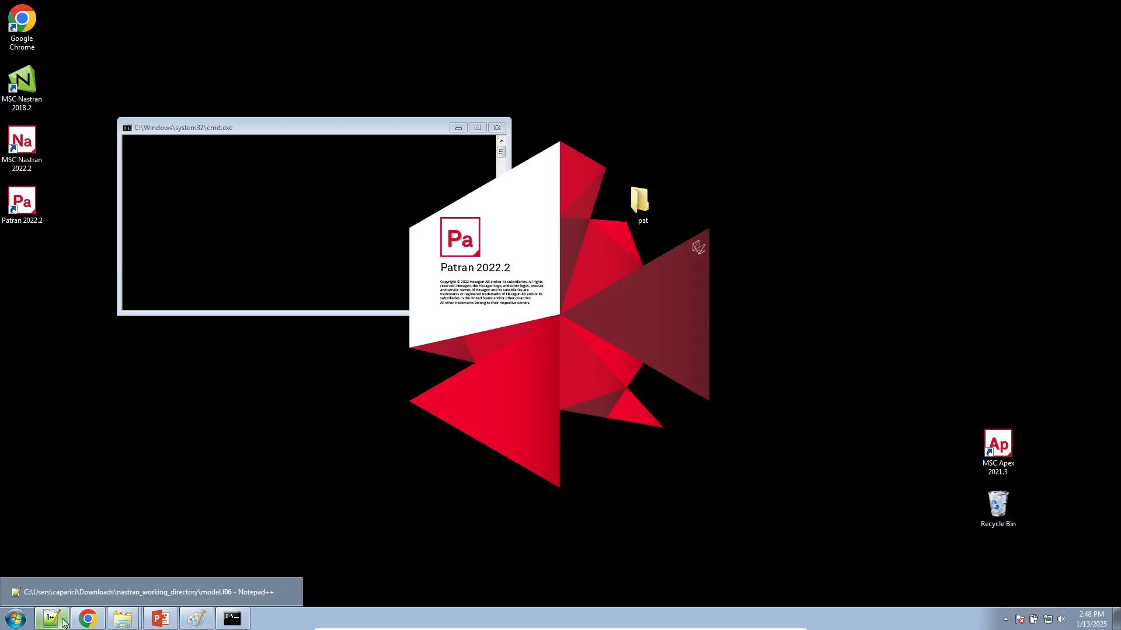
- While Patran loads, compare the bracket in the Chrome viewer at threshold .00 and .30, and check Patran's startup
left_click(88, 619)
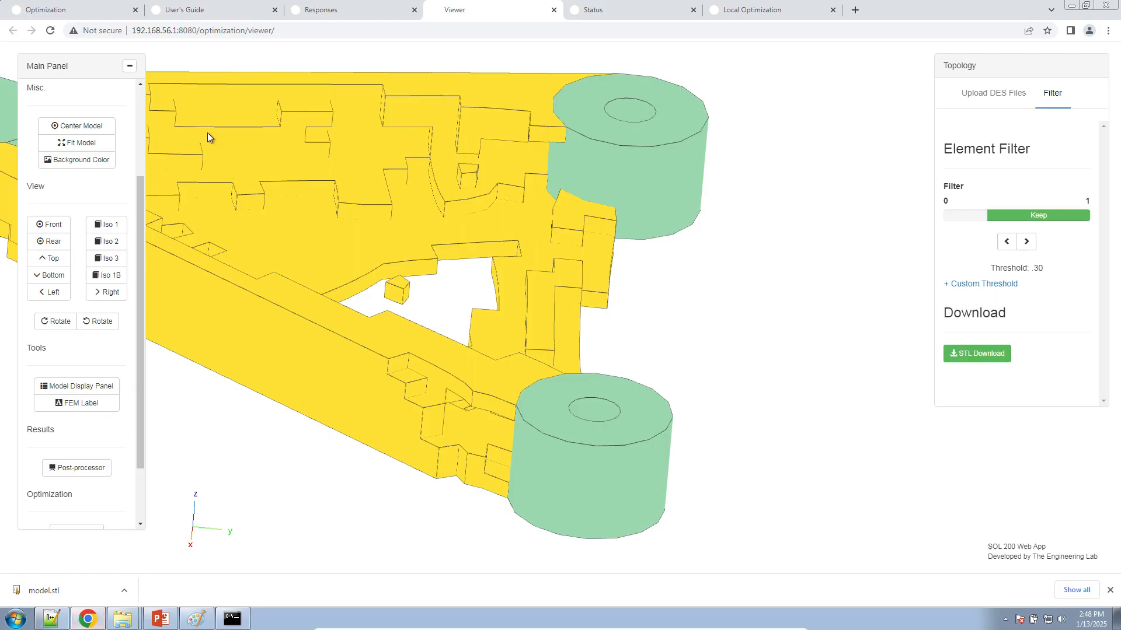
left_click(1006, 242)
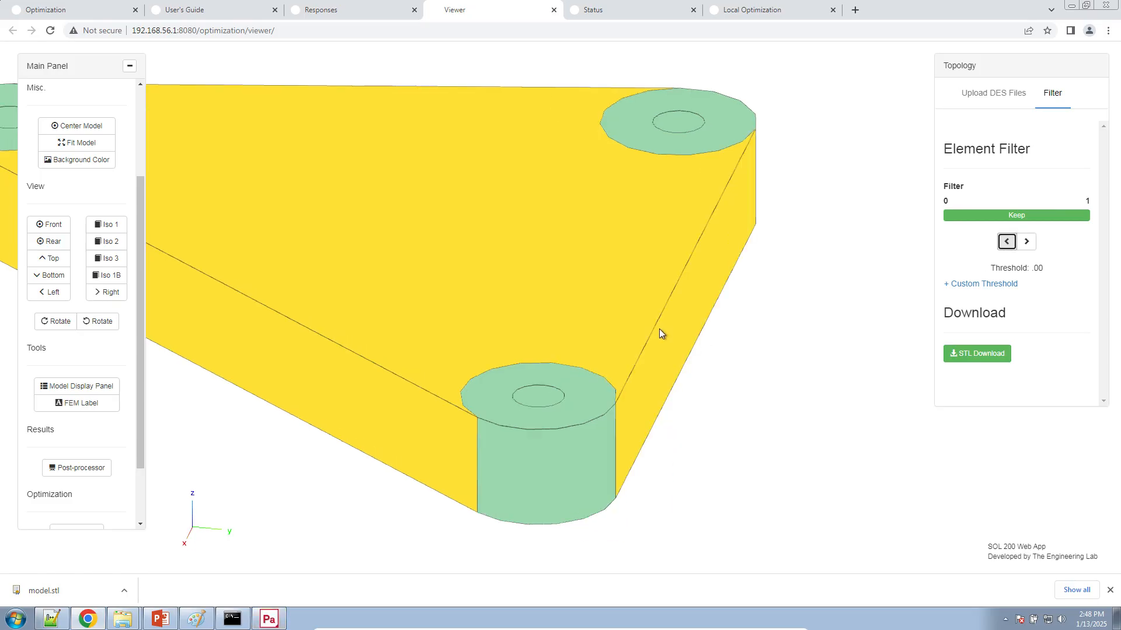
left_click(1028, 245)
left_click(269, 619)
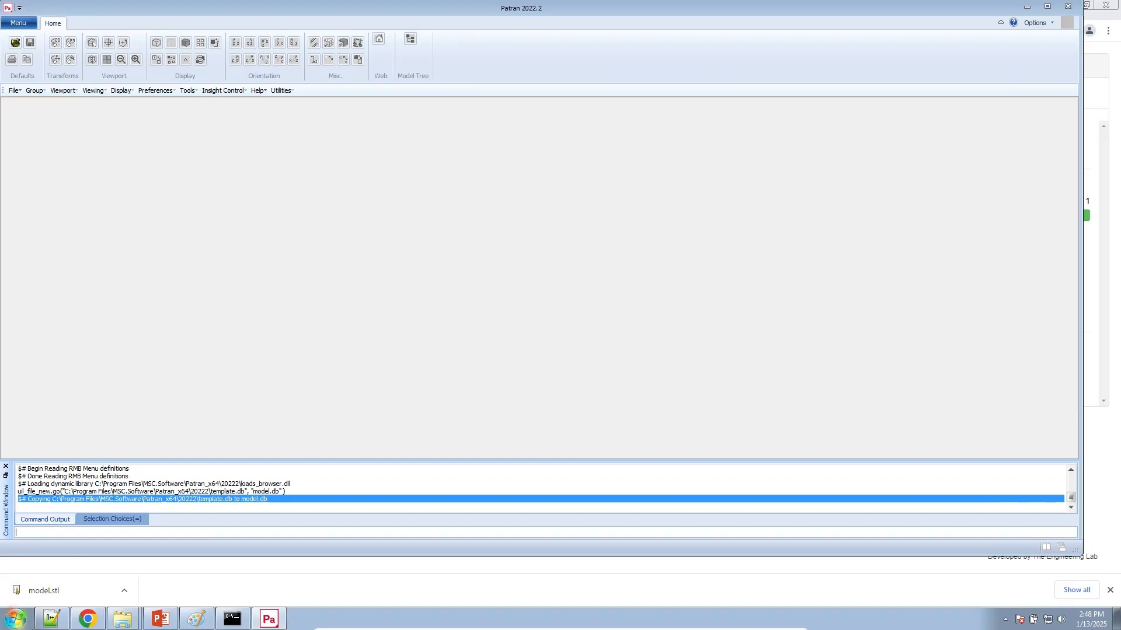
- Switch to the "new 7" notes in Notepad++ and add a "..." line below CATIA in the CAD program list
left_click(51, 618)
left_click(21, 47)
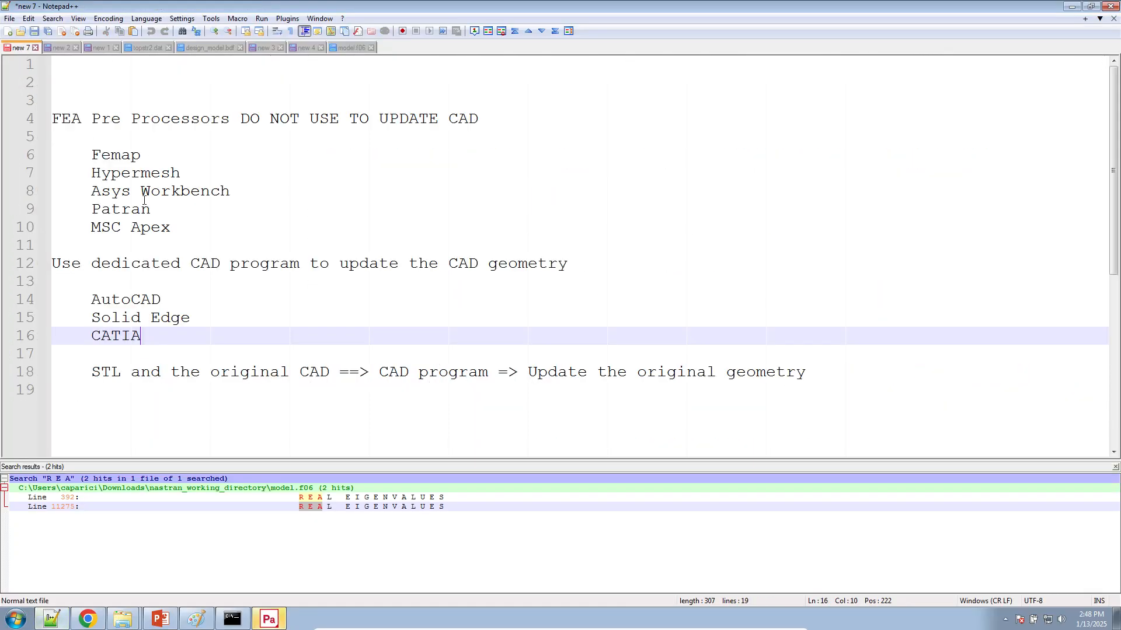
scroll(165, 319, "down", 3)
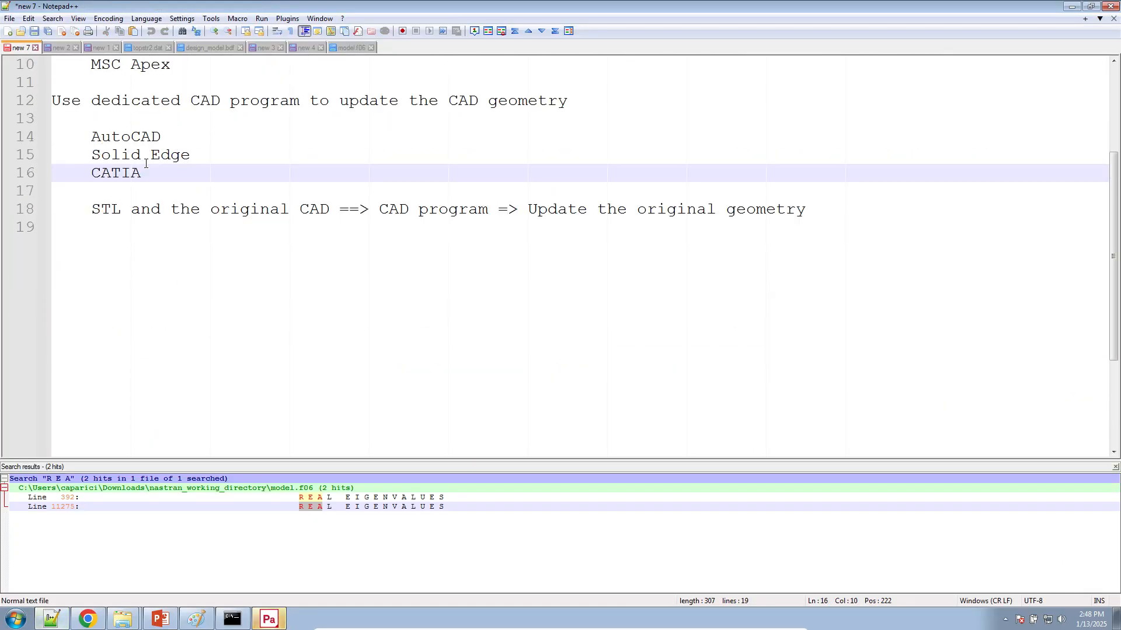
key("Return")
type("...")
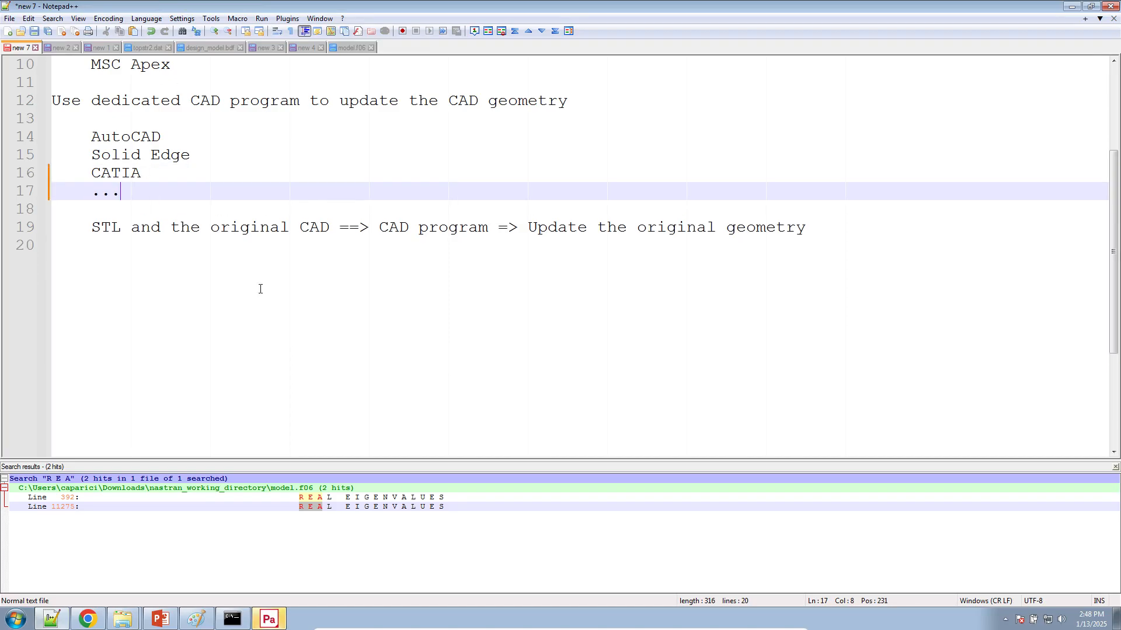
- Switch to Patran and start a model import with Parasolid xmt as the source
left_click(270, 618)
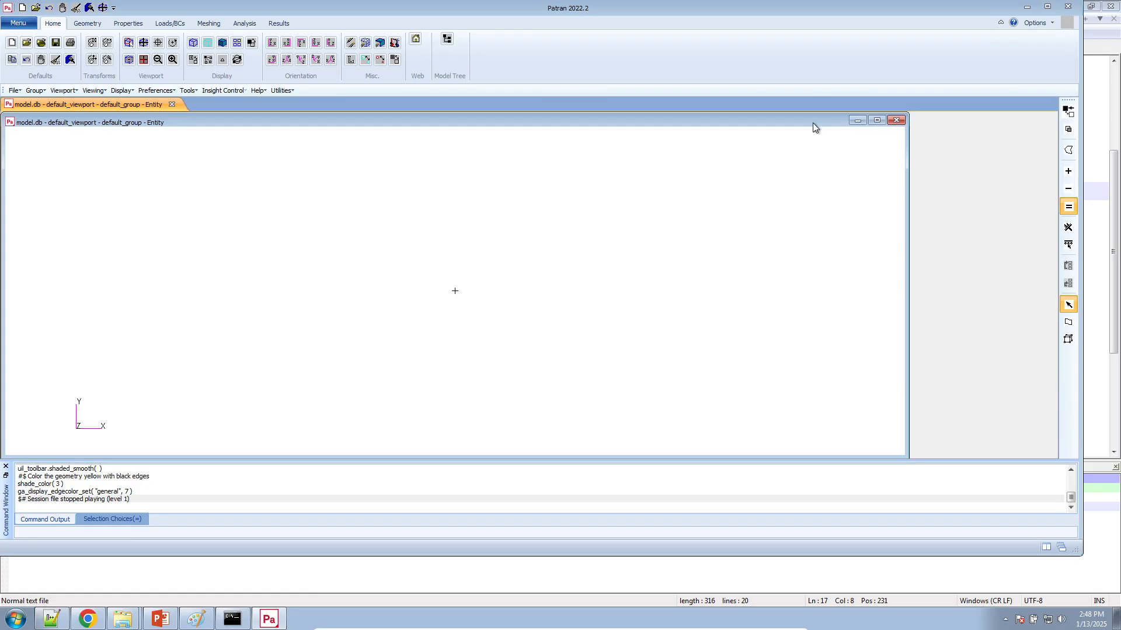
key("super")
key("super")
right_click(400, 181)
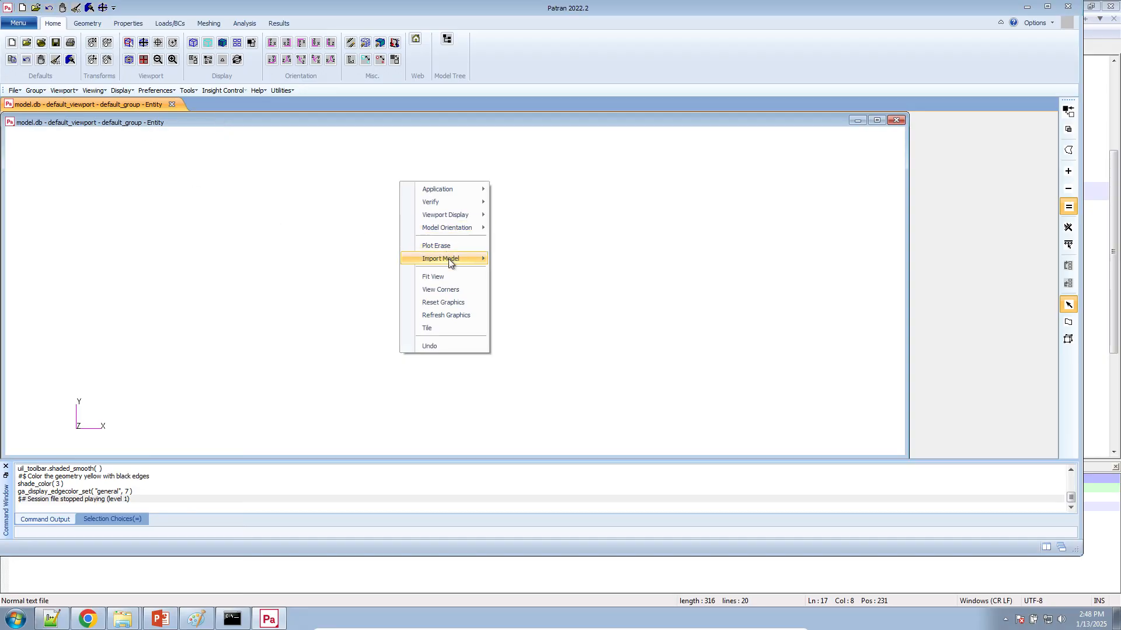
mouse_move(449, 258)
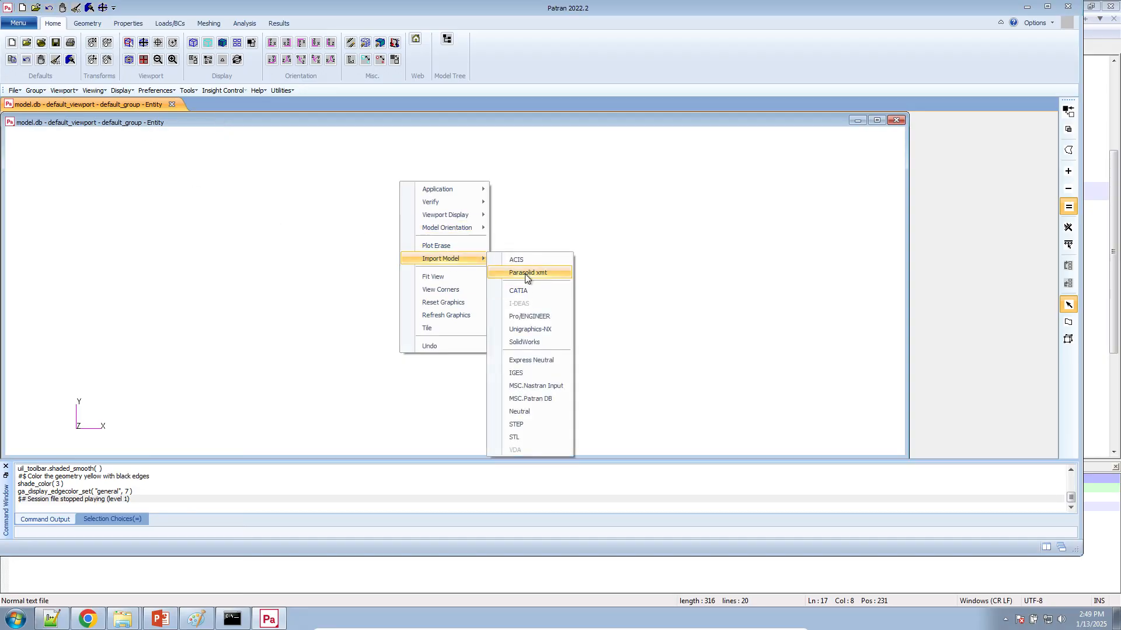
left_click(525, 275)
- In the Parasolid xmt import options, set the model unit override to 1.0 (Meters) and accept changing the Geometry Scale Factor to 1
left_click(638, 138)
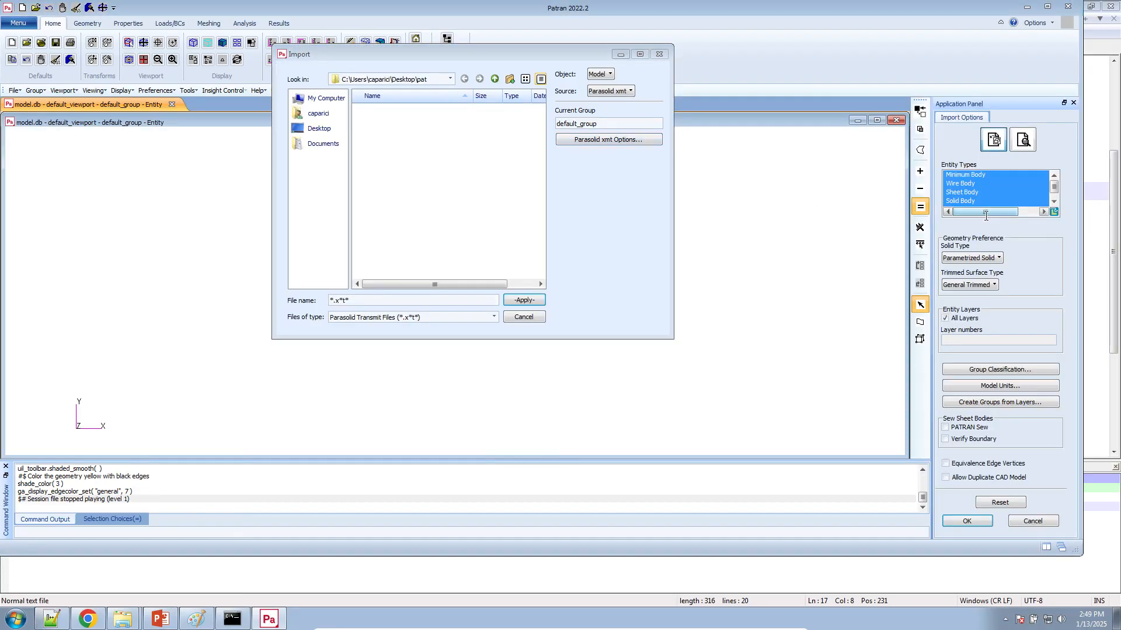
left_click(1012, 117)
left_click(987, 145)
left_click(986, 181)
left_click(984, 186)
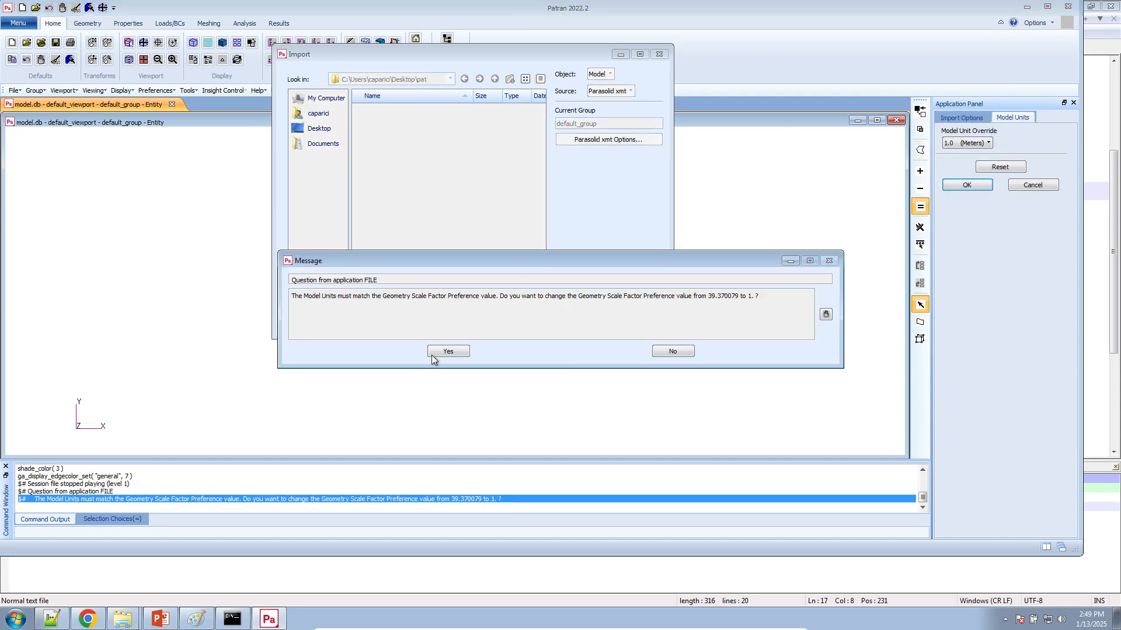
left_click(431, 354)
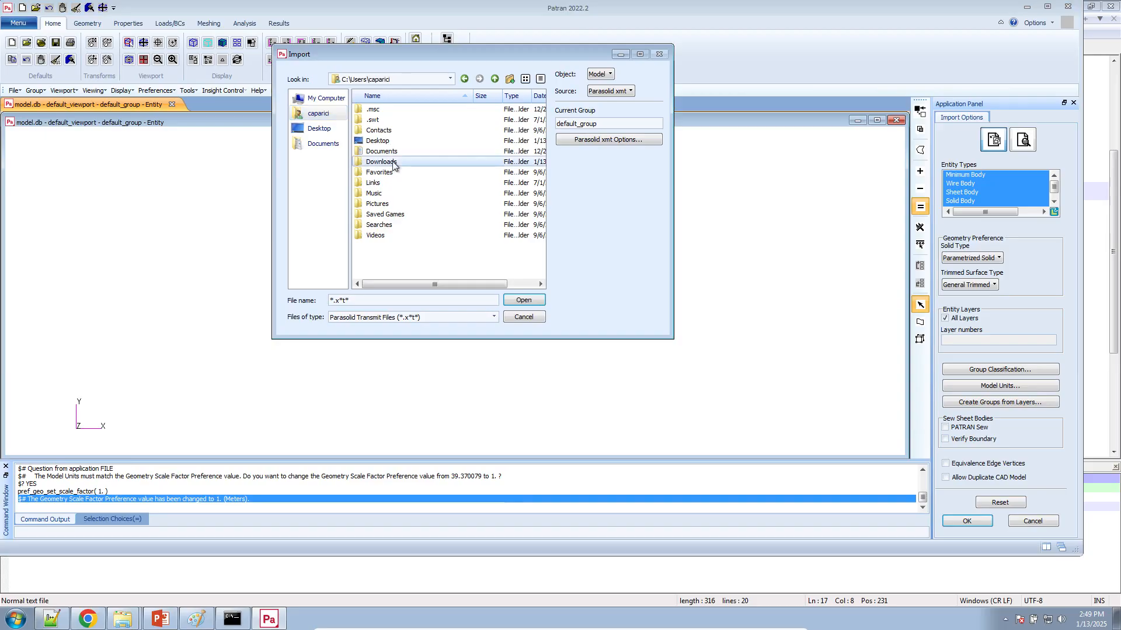
- Import bracket.x_t from the Downloads folder as the Parasolid model and dismiss the import summary
double_click(382, 162)
double_click(385, 121)
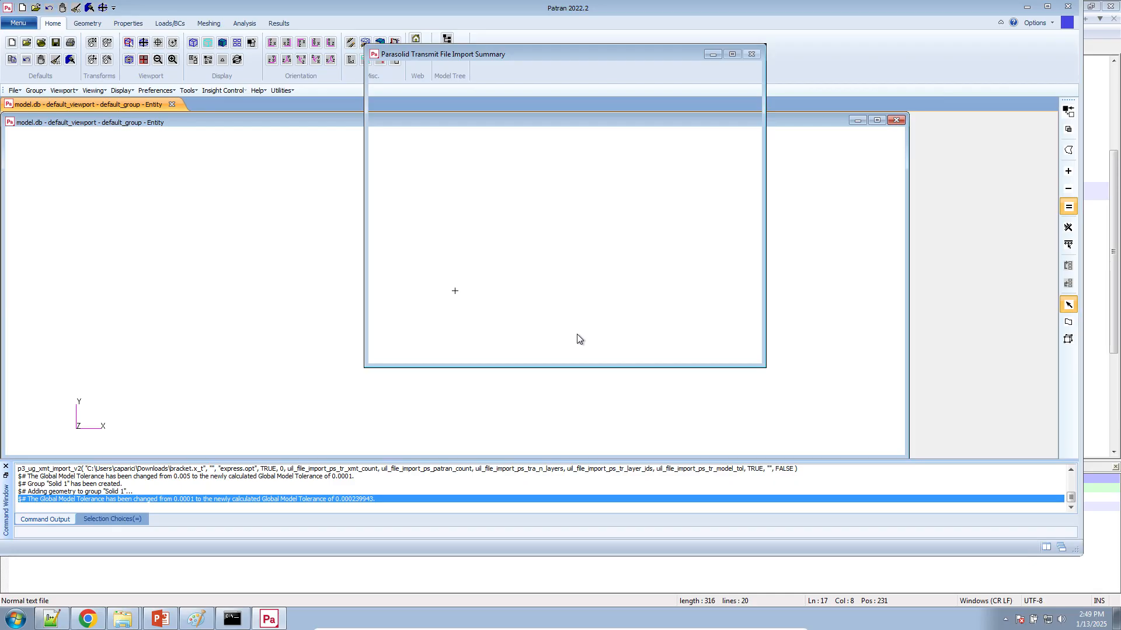
left_click(570, 356)
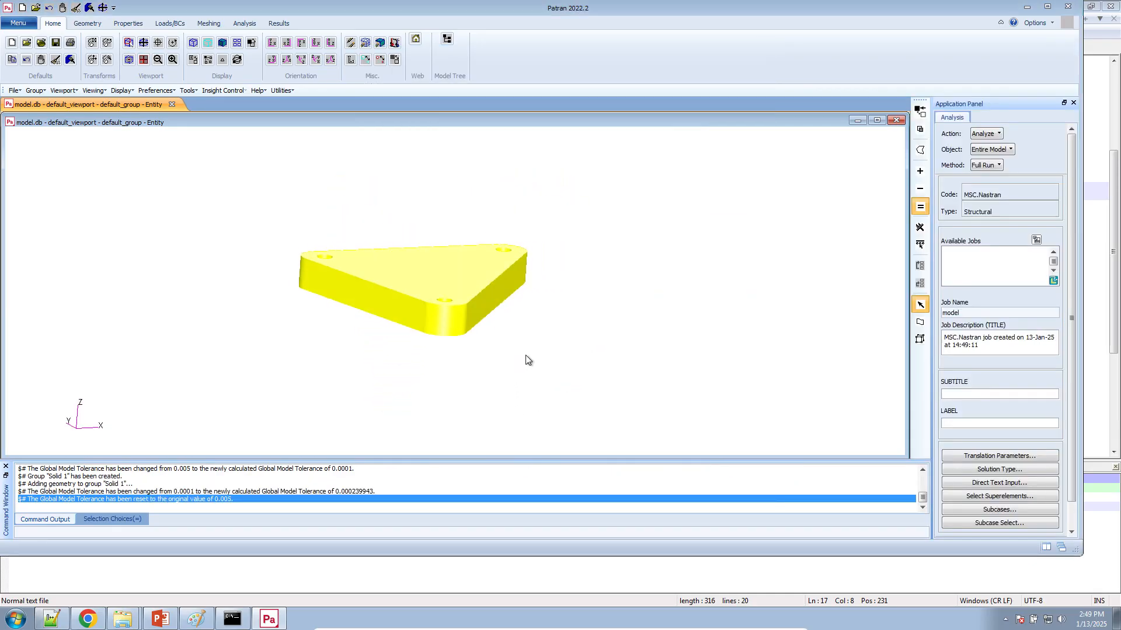
middle_click_drag(524, 359, 495, 160)
- Show the model tree and create a new current group named group_a
left_click(447, 39)
right_click(45, 118)
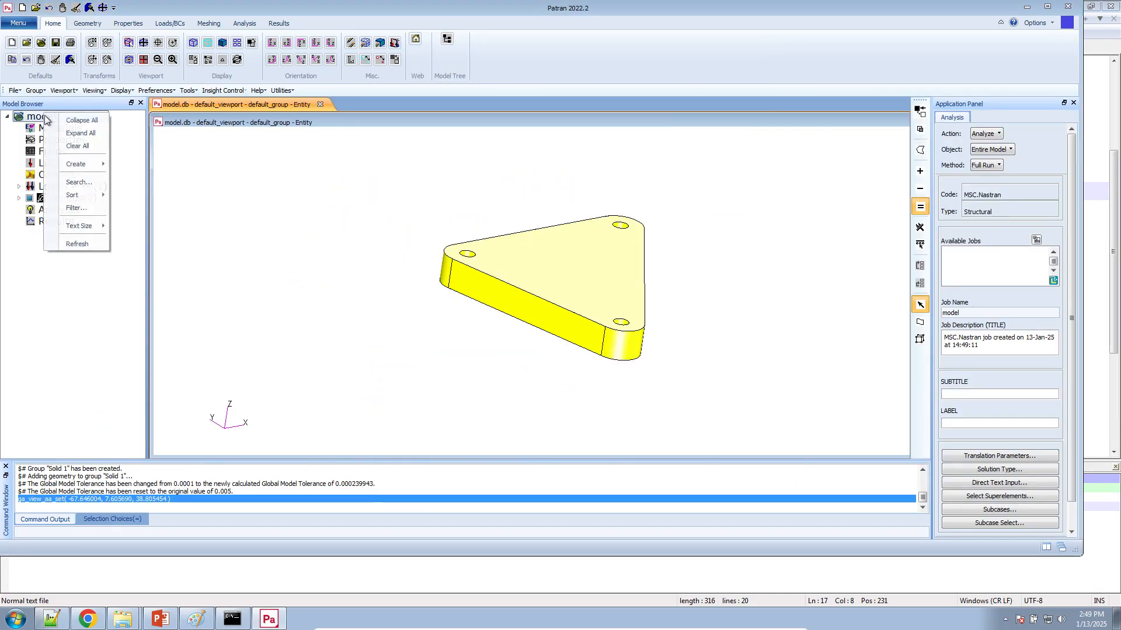
mouse_move(55, 165)
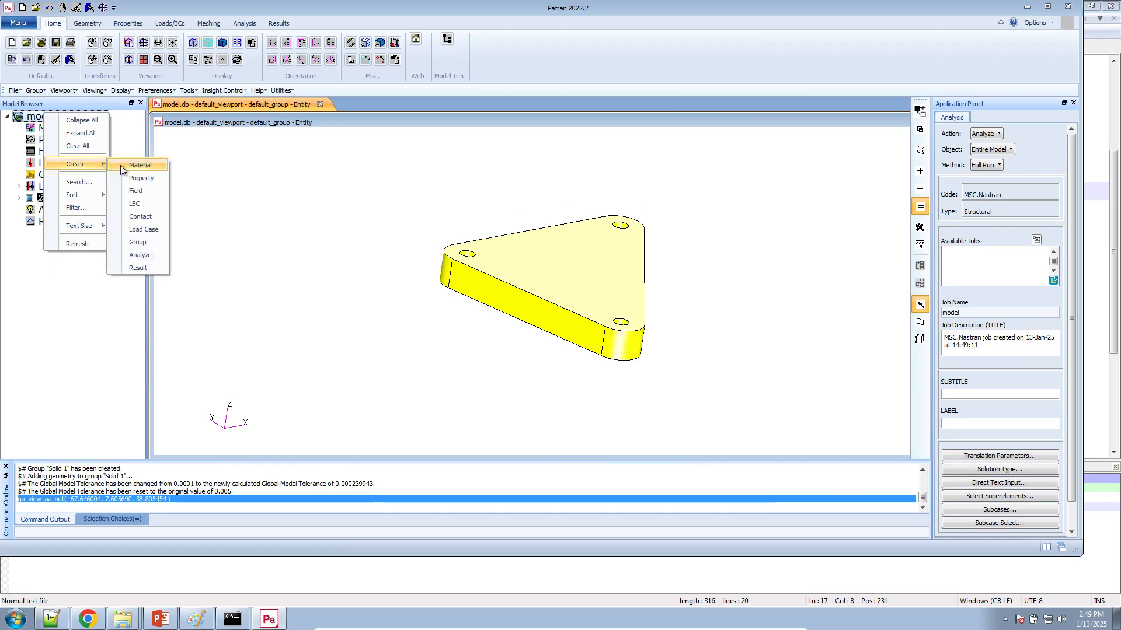
left_click(146, 242)
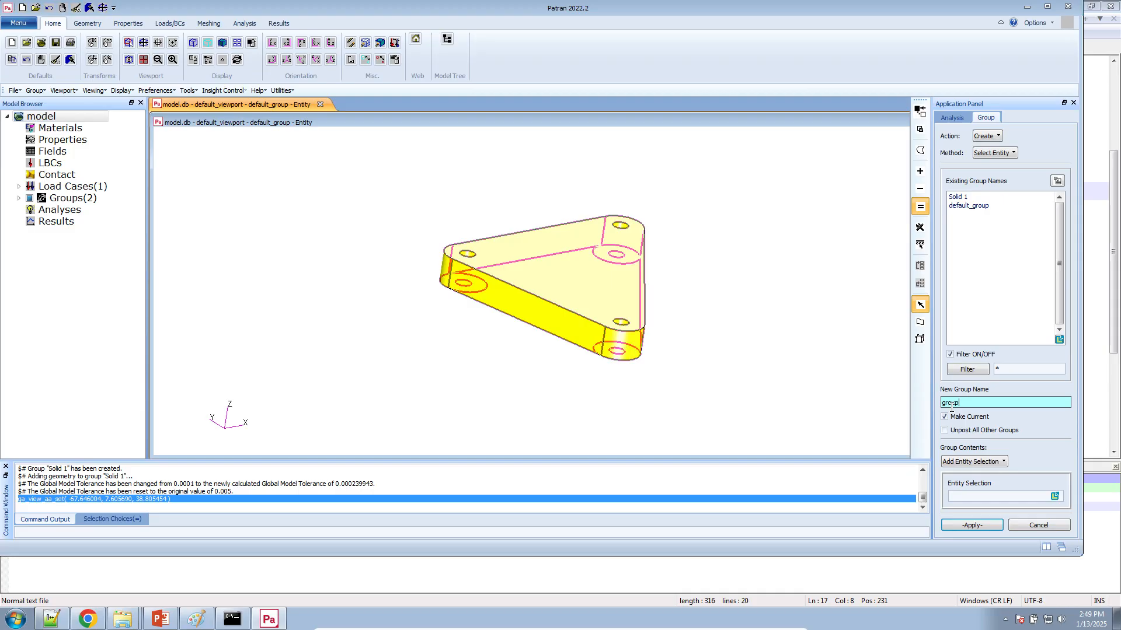
type("group_a")
key("Return")
- Import the optimized topology's STL file into group_a and dismiss the import summary
right_click(265, 199)
mouse_move(344, 274)
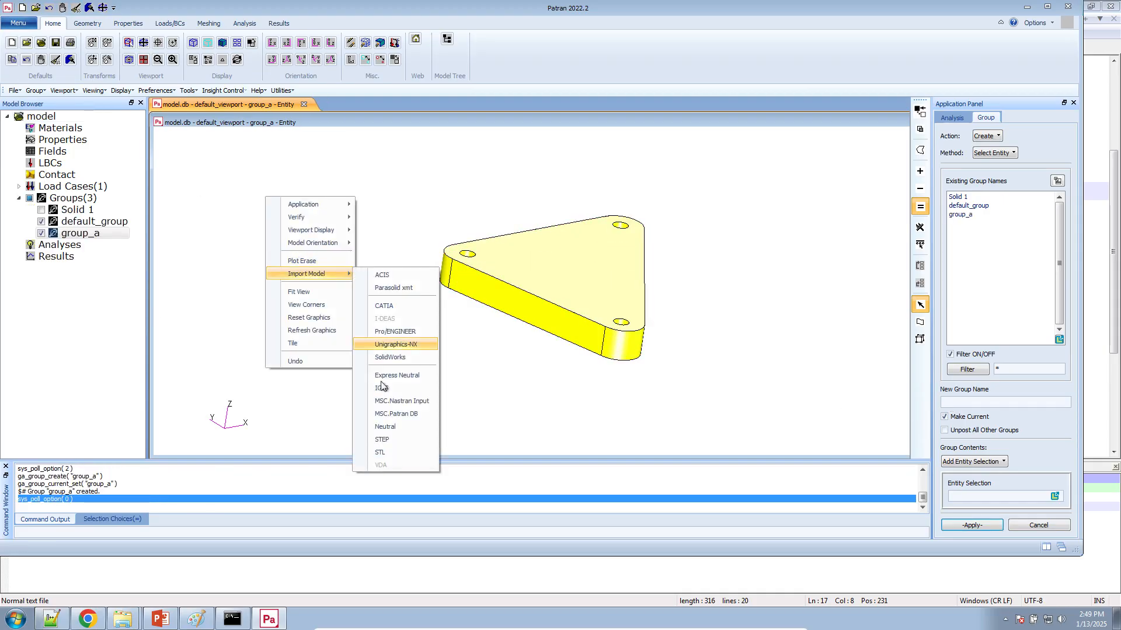
left_click(388, 453)
double_click(416, 119)
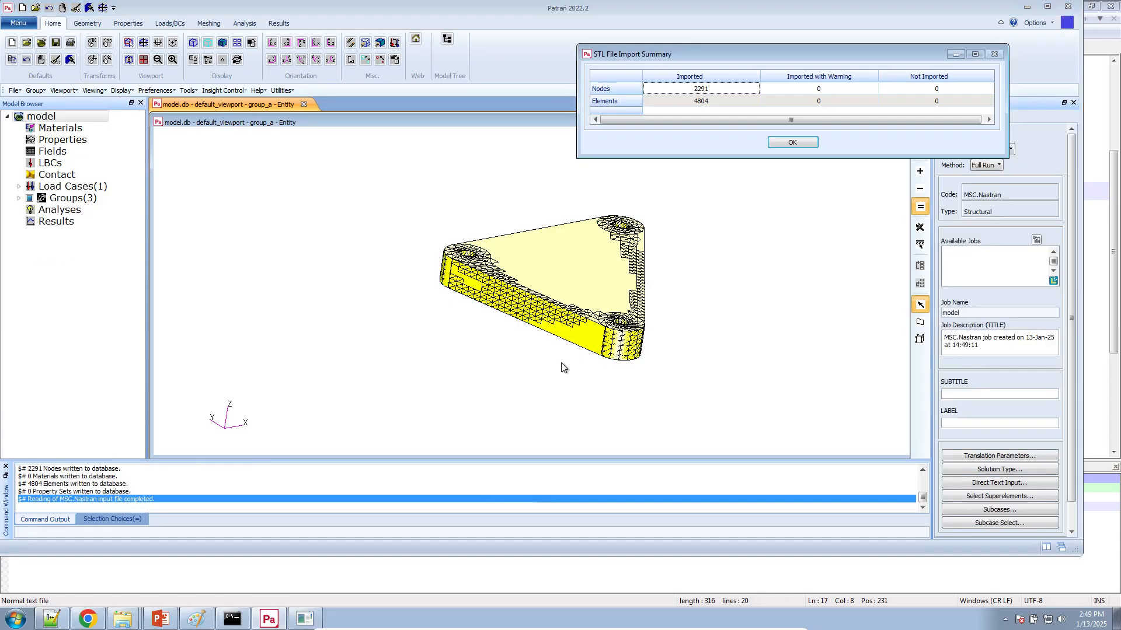
left_click(791, 144)
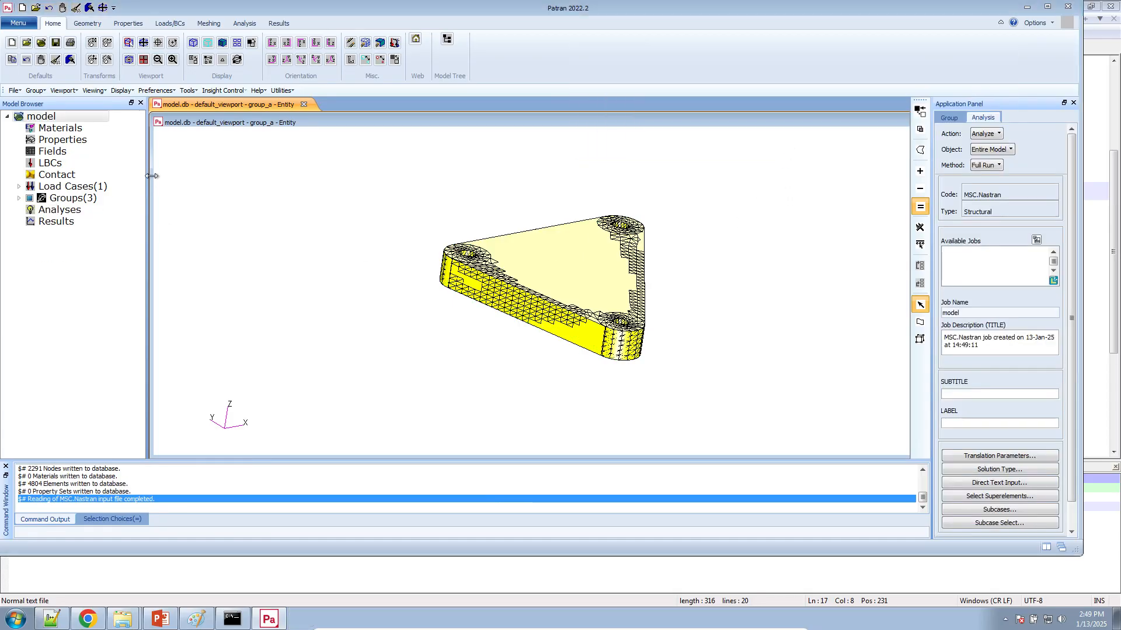
- Display the model in wireframe and view the STL mesh inside the bracket outline
left_click(193, 43)
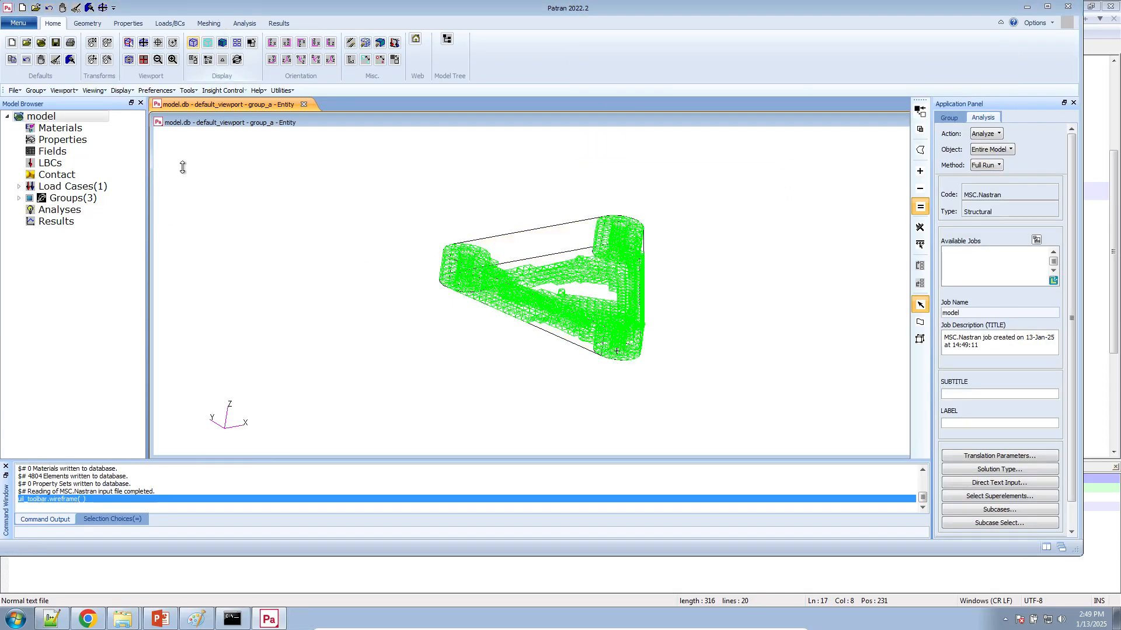
mouse_move(545, 368)
middle_mouse_down()
mouse_move(523, 366)
mouse_move(513, 380)
mouse_move(569, 319)
mouse_move(606, 321)
middle_mouse_up()
scroll(601, 279, "up", 3)
scroll(606, 321, "down", 1)
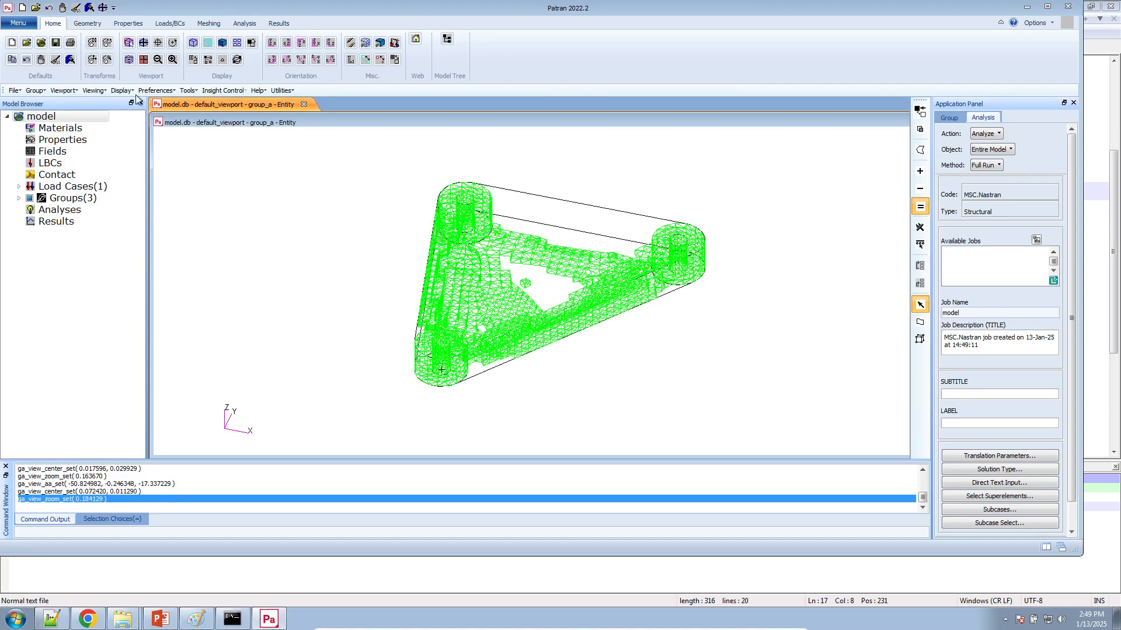
- Color the entities by group and apply the Shaded/Flat render style to group_a
left_click(121, 91)
left_click(133, 103)
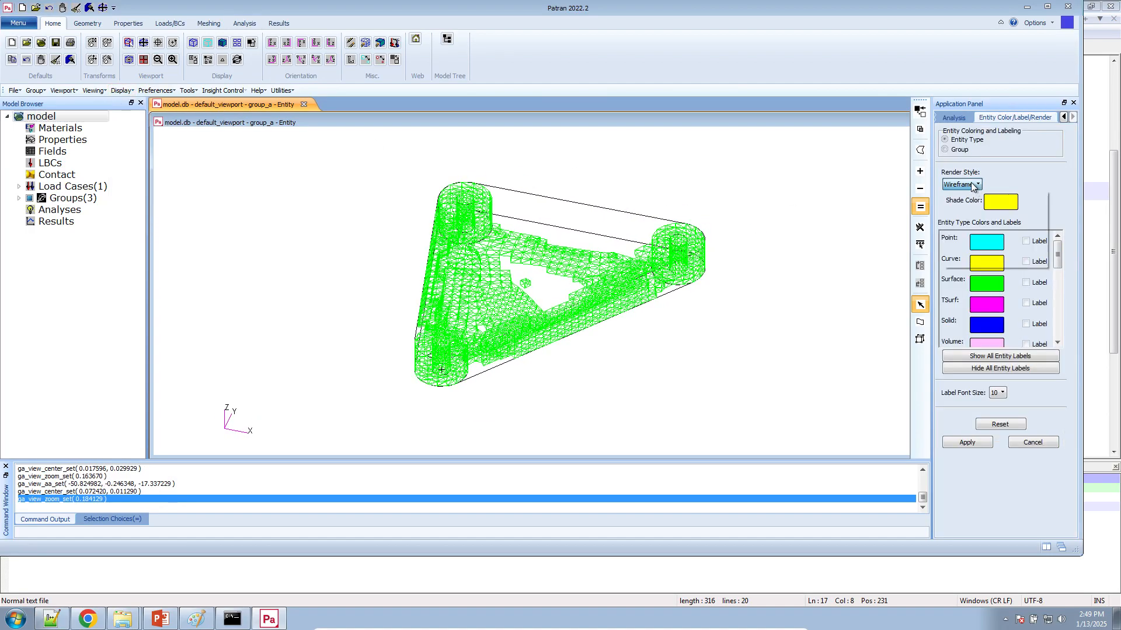
left_click(973, 186)
left_click(958, 150)
left_click(973, 268)
left_click(972, 331)
left_click(976, 392)
scroll(565, 329, "up", 2)
scroll(620, 339, "down", 1)
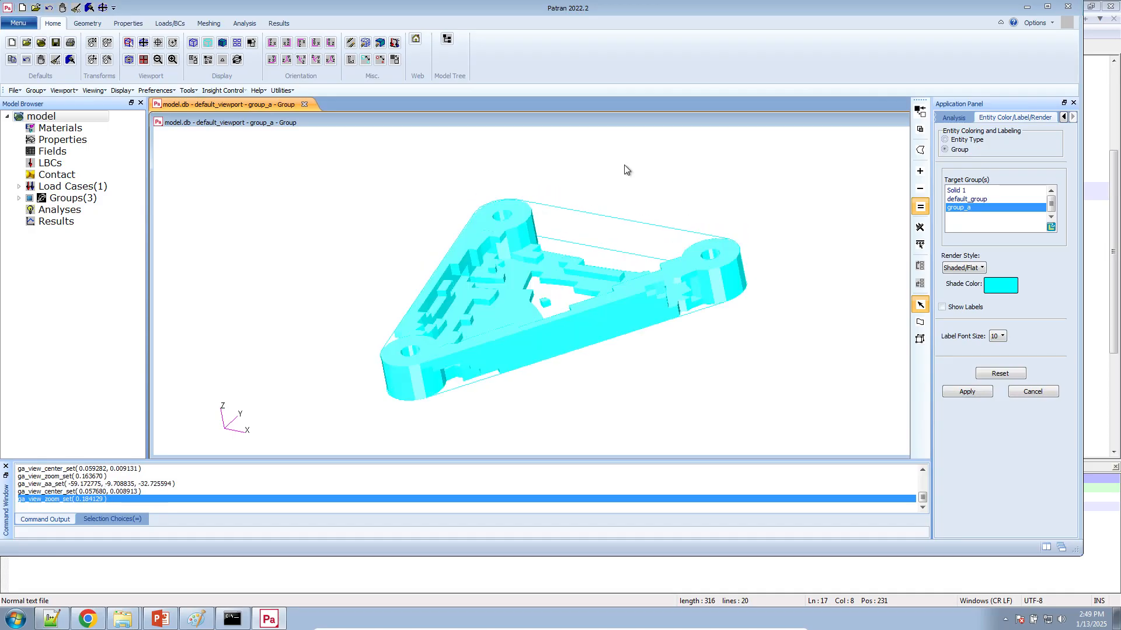
- Switch the display to smooth shading and examine how the STL mesh overlays the original bracket
scroll(625, 169, "up", 8)
scroll(501, 295, "up", 5)
scroll(570, 313, "down", 1)
scroll(475, 268, "down", 13)
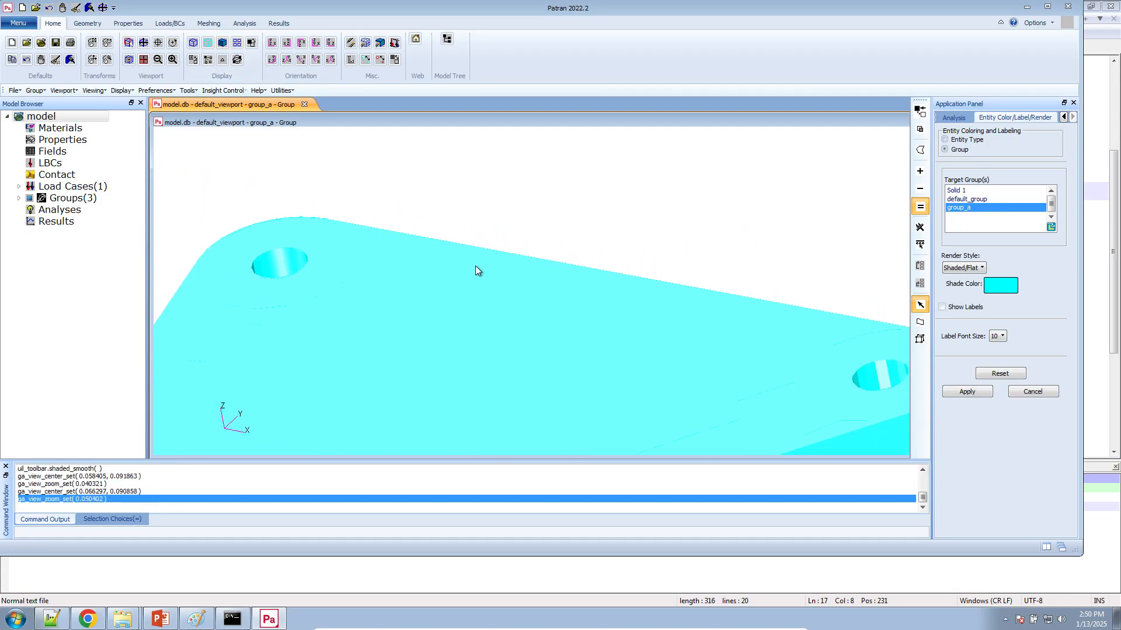
scroll(495, 418, "up", 2)
scroll(494, 414, "up", 1)
middle_click_drag(494, 414, 465, 422)
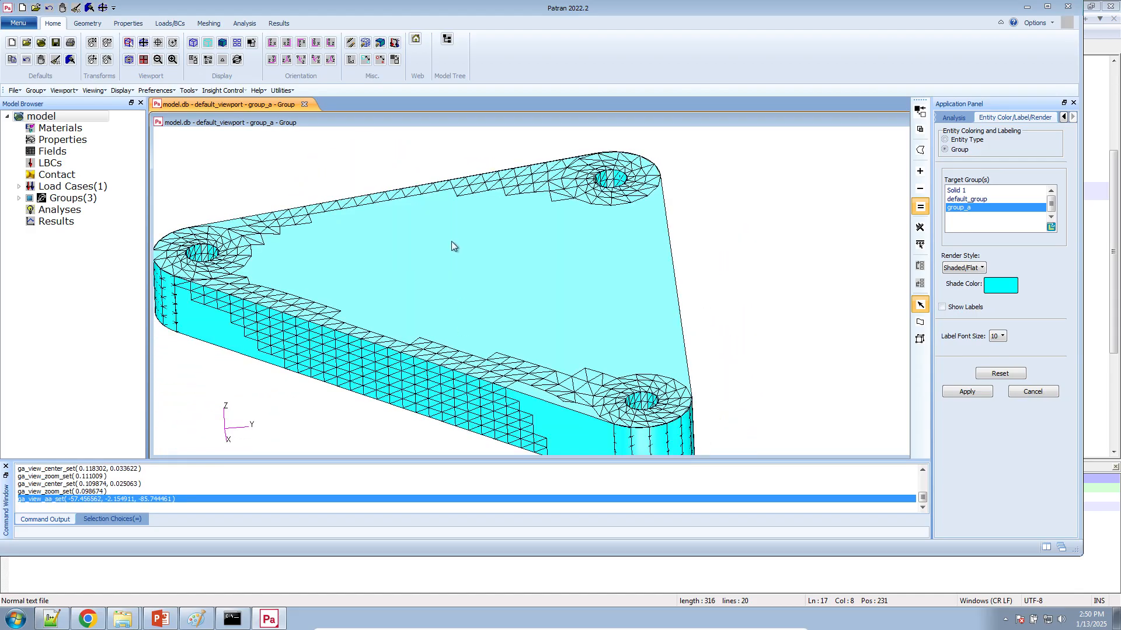
- Maximize the Patran window and the model viewport inside it
left_click(1047, 6)
double_click(563, 117)
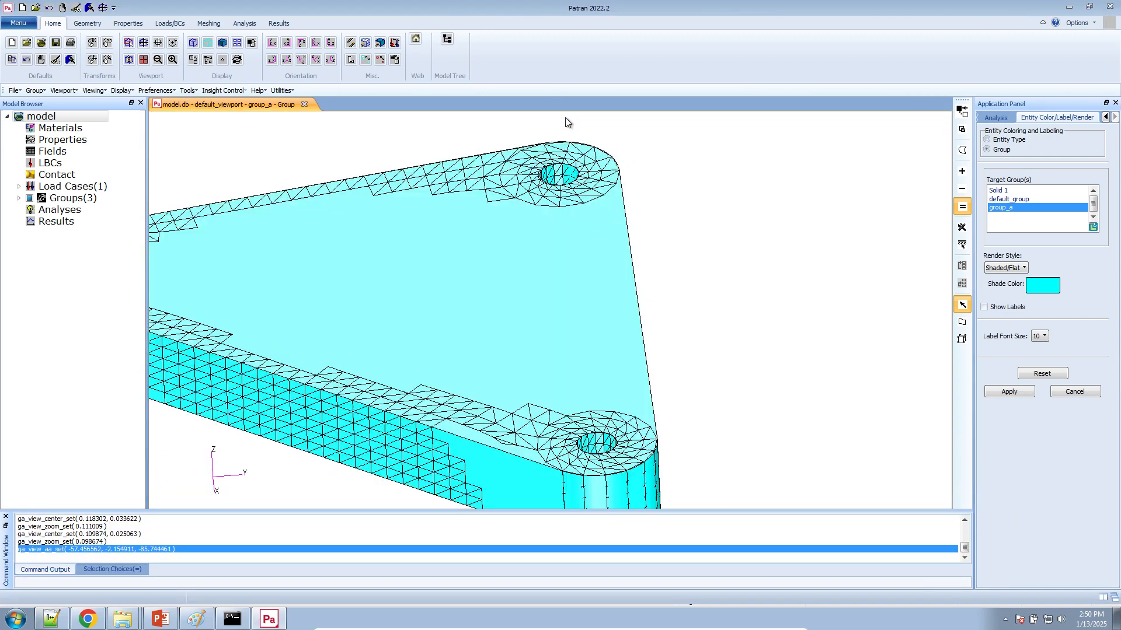
scroll(566, 208, "down", 3)
scroll(616, 262, "up", 3)
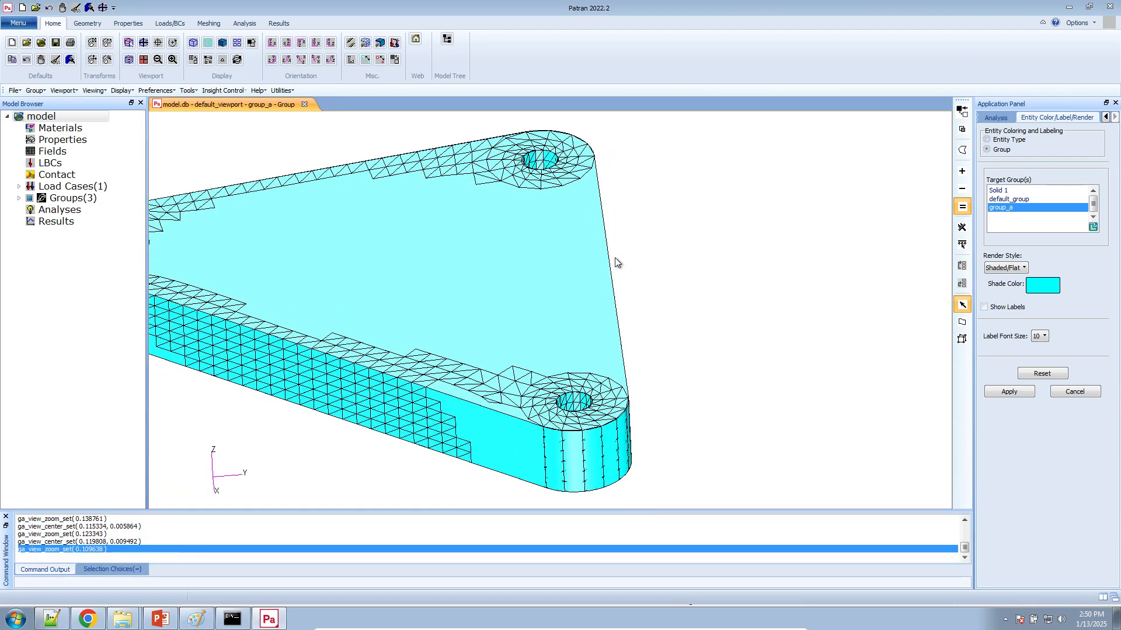
- Expand the groups in the model tree and hide group_a to view only the original bracket
left_click(19, 198)
left_click(41, 233)
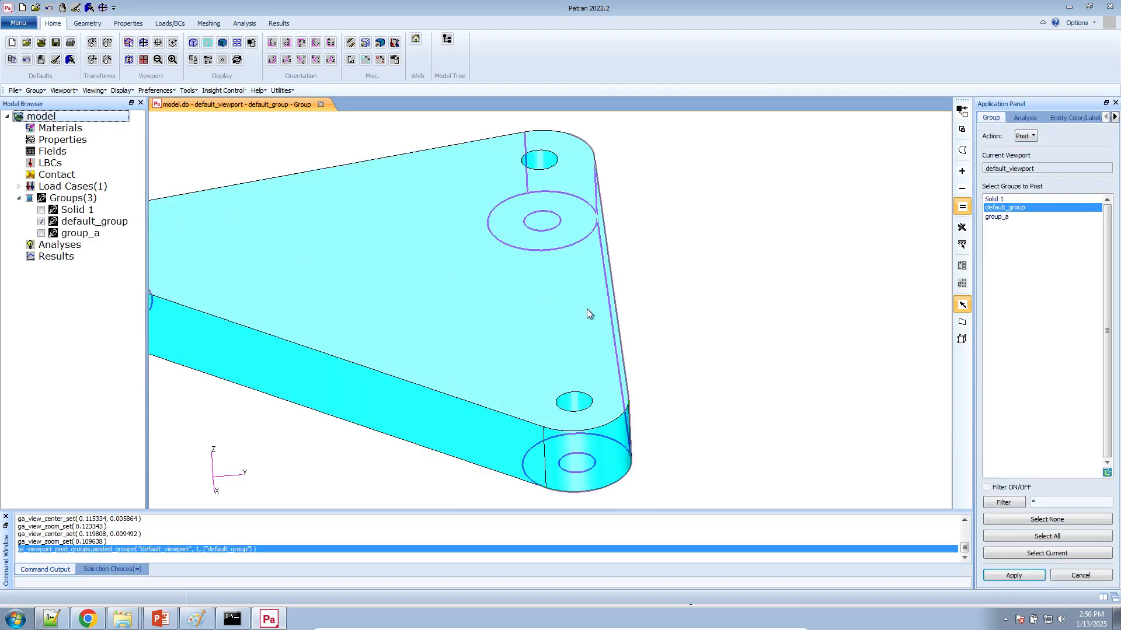
scroll(593, 305, "down", 3)
scroll(436, 306, "up", 3)
scroll(647, 246, "up", 2)
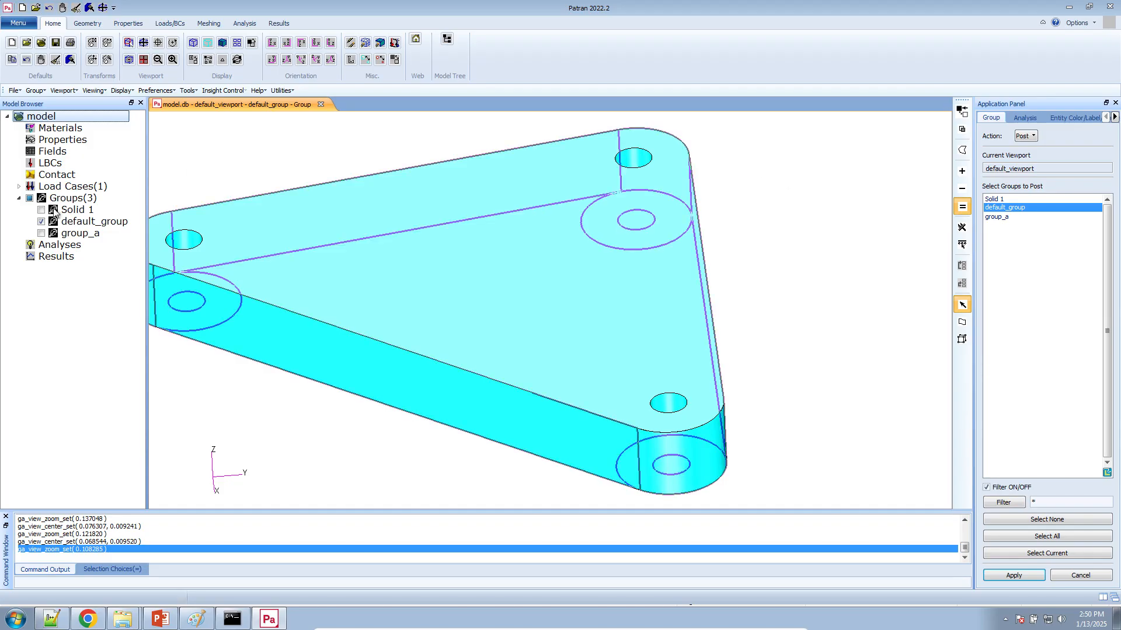
- Show group_a and hide default_group to inspect only the optimized STL mesh
left_click(41, 233)
left_click(41, 221)
scroll(642, 263, "up", 8)
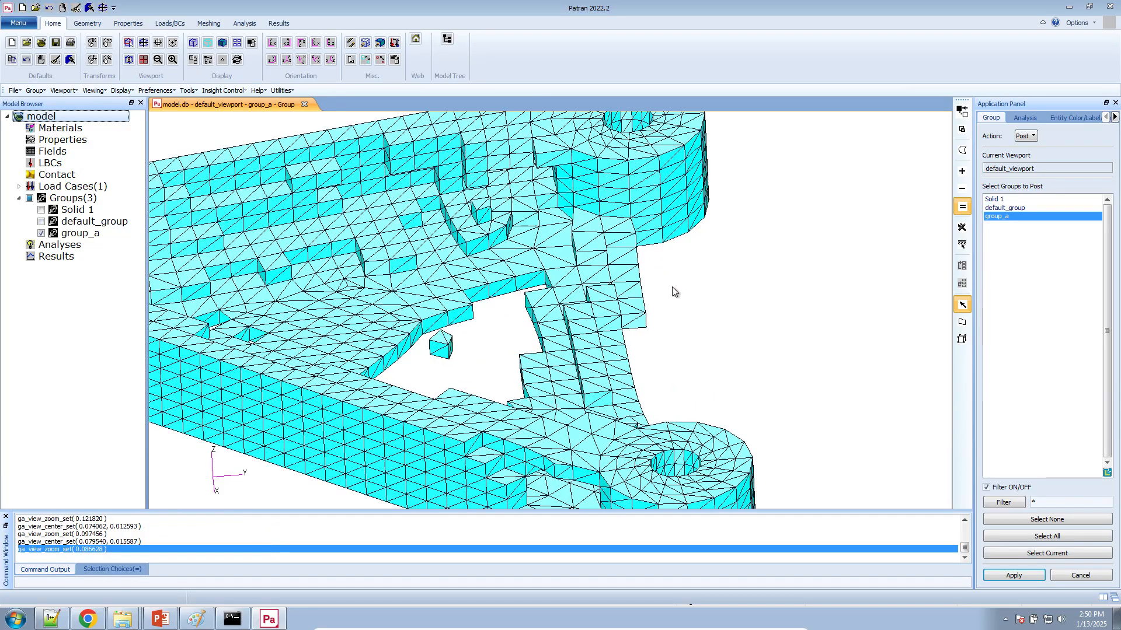
middle_click_drag(641, 296, 428, 391)
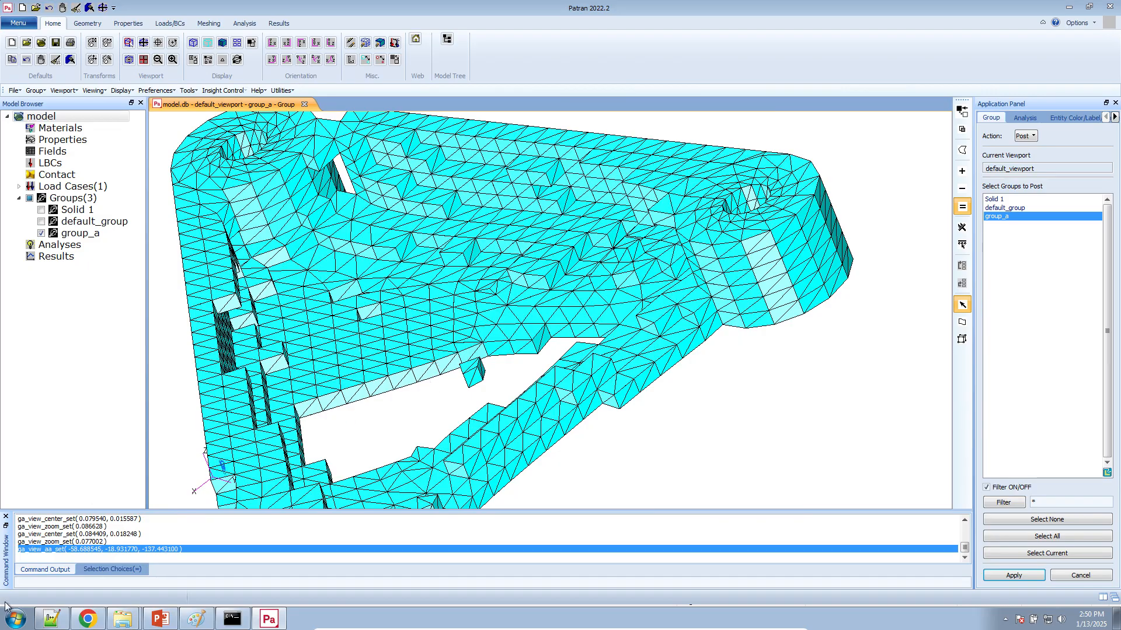
- Switch to Chrome and open the-engineering-lab.com in the Status tab
left_click(88, 619)
left_click(650, 10)
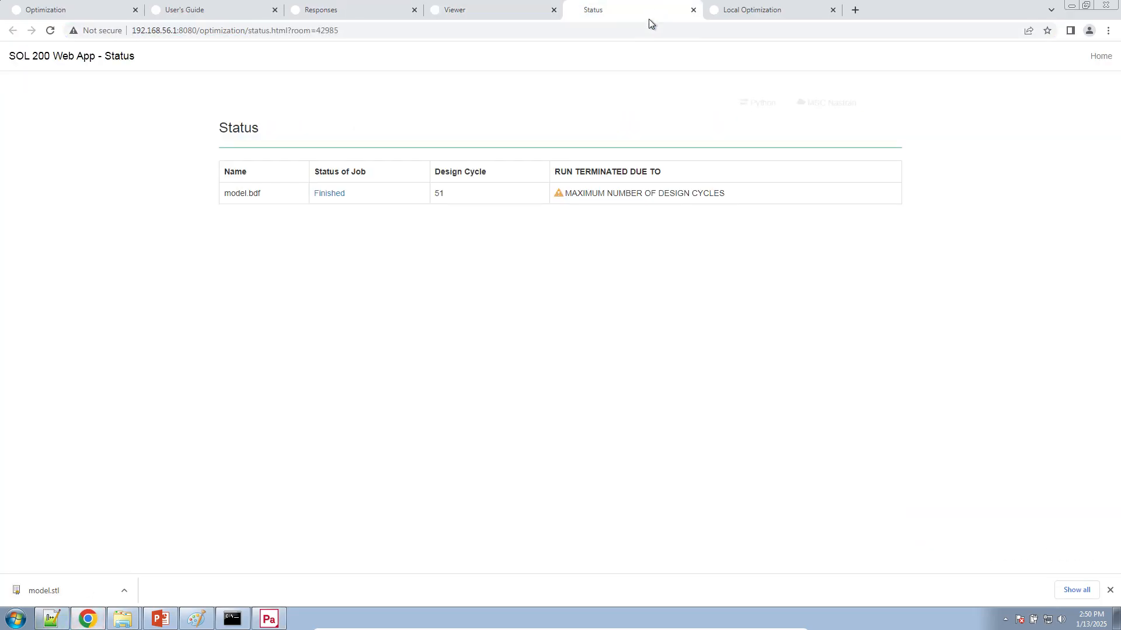
left_click(645, 34)
type("the-engineering-lab.com")
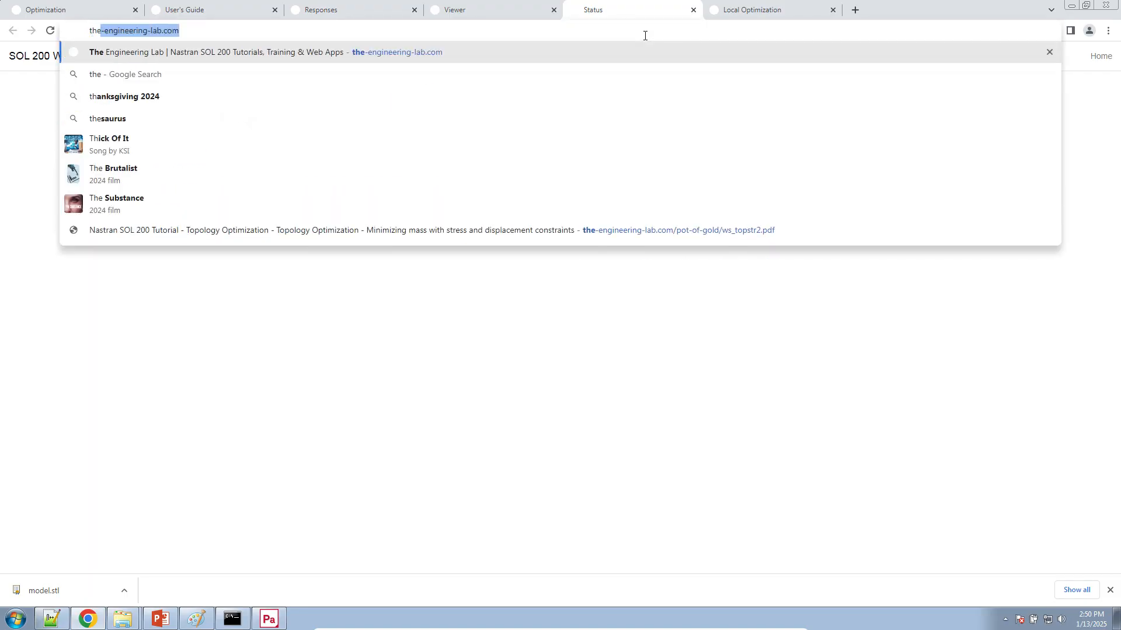
key("Return")
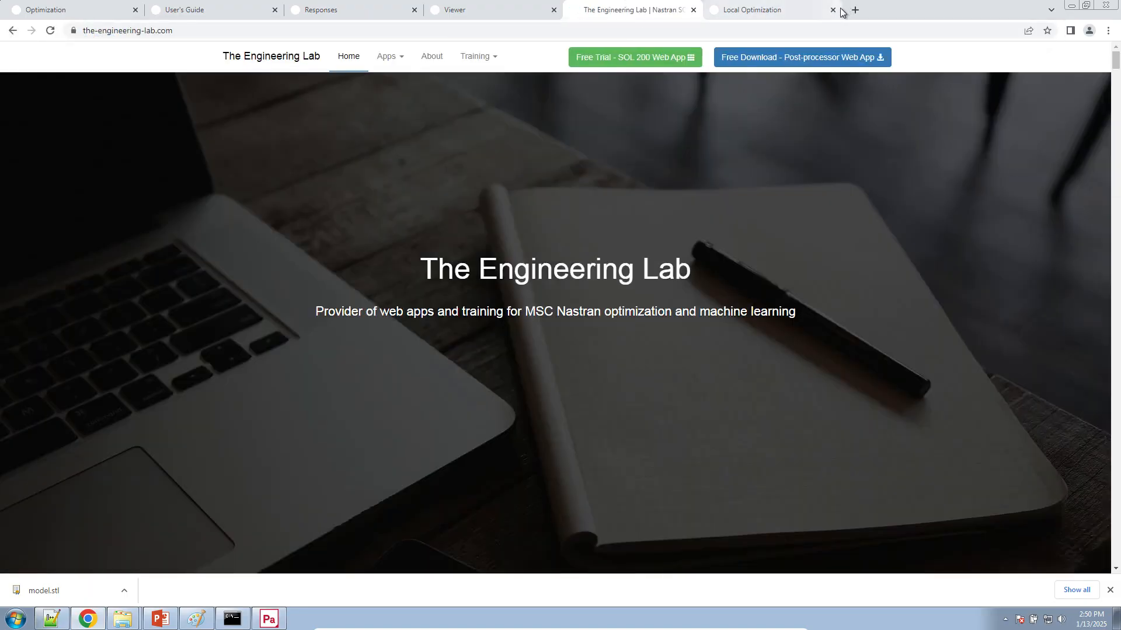
- Open the PDF tutorial on minimizing mass with stress and displacement constraints from the topology training list and go to page 4
left_click(833, 10)
left_click(492, 64)
left_click(488, 139)
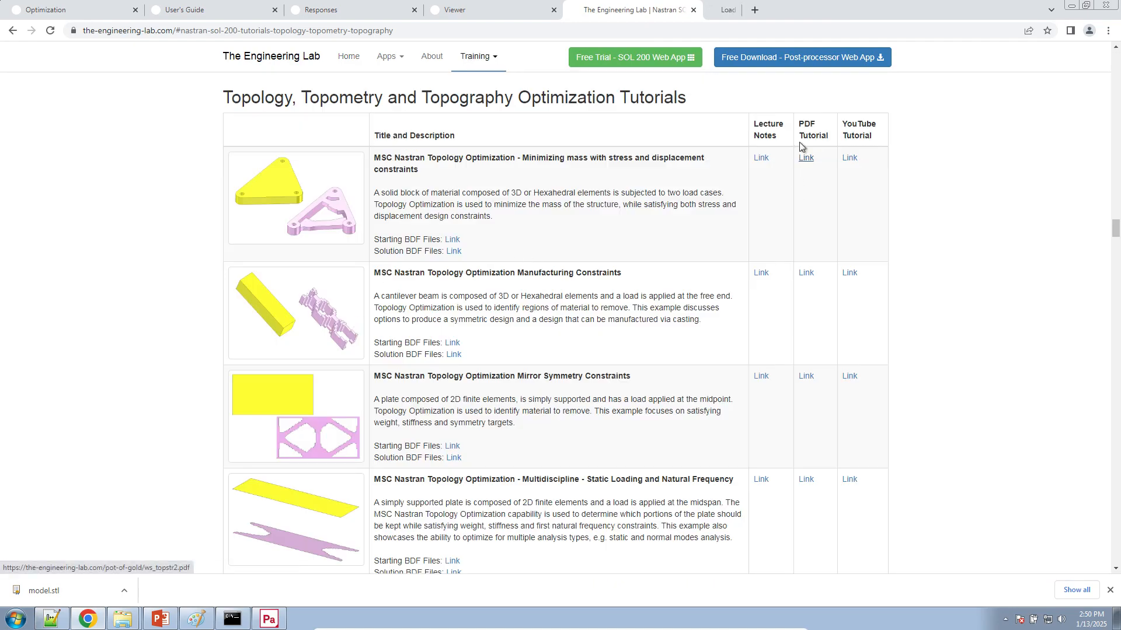
left_click(804, 158)
scroll(580, 309, "down", 20)
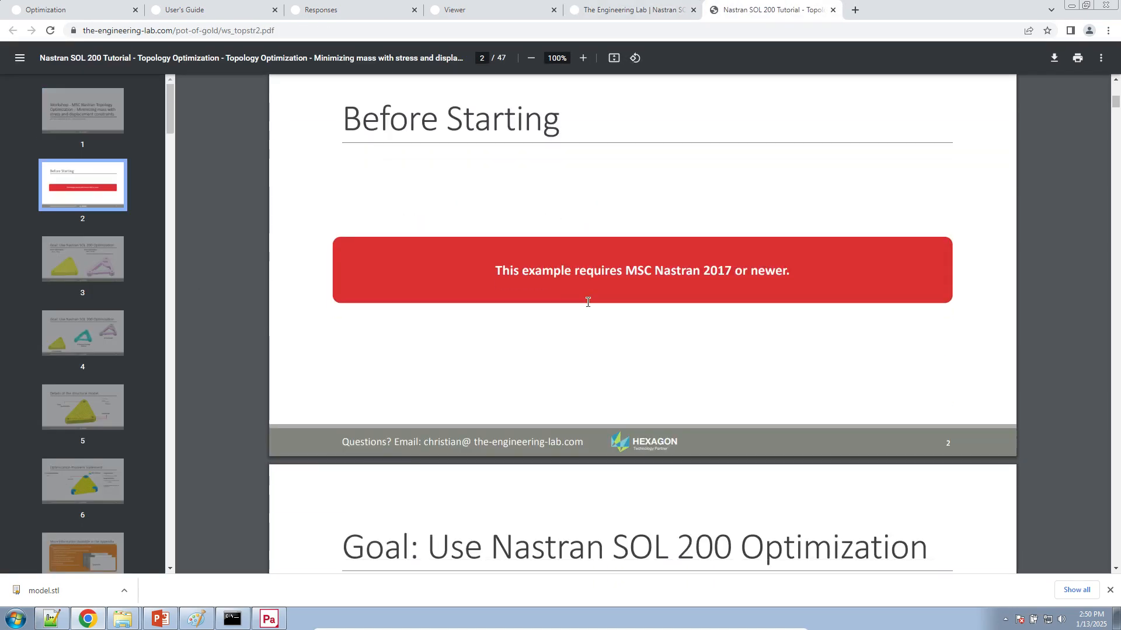
scroll(587, 297, "up", 4)
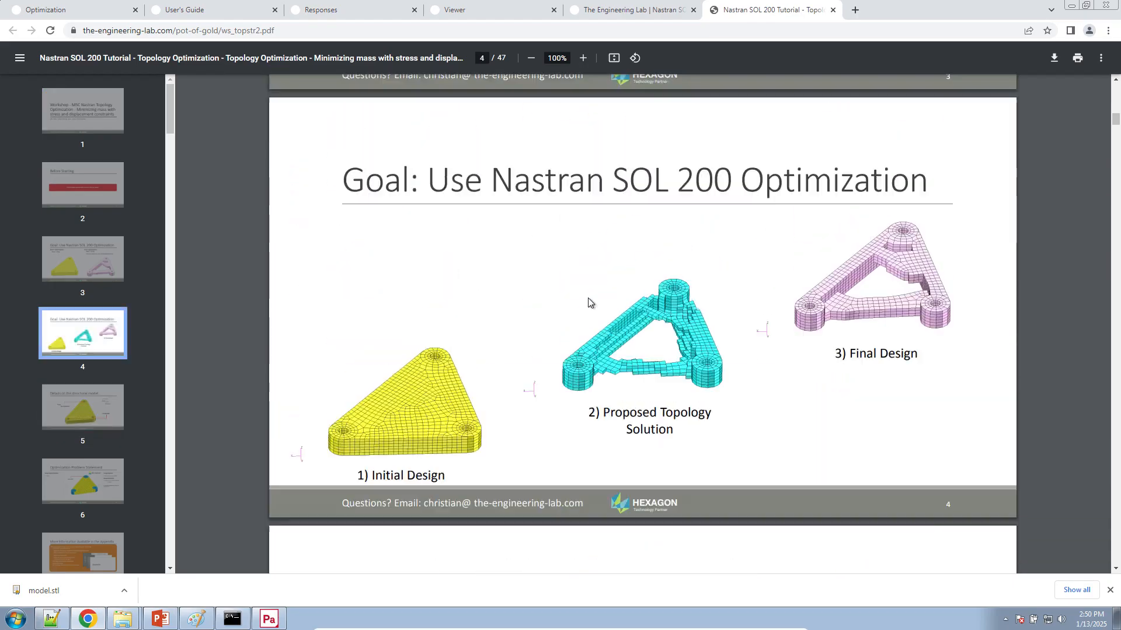
- Enlarge page 4 to 200% and compare the proposed topology solution with the final design
left_click(580, 58)
scroll(625, 428, "down", 2)
scroll(598, 420, "down", 1)
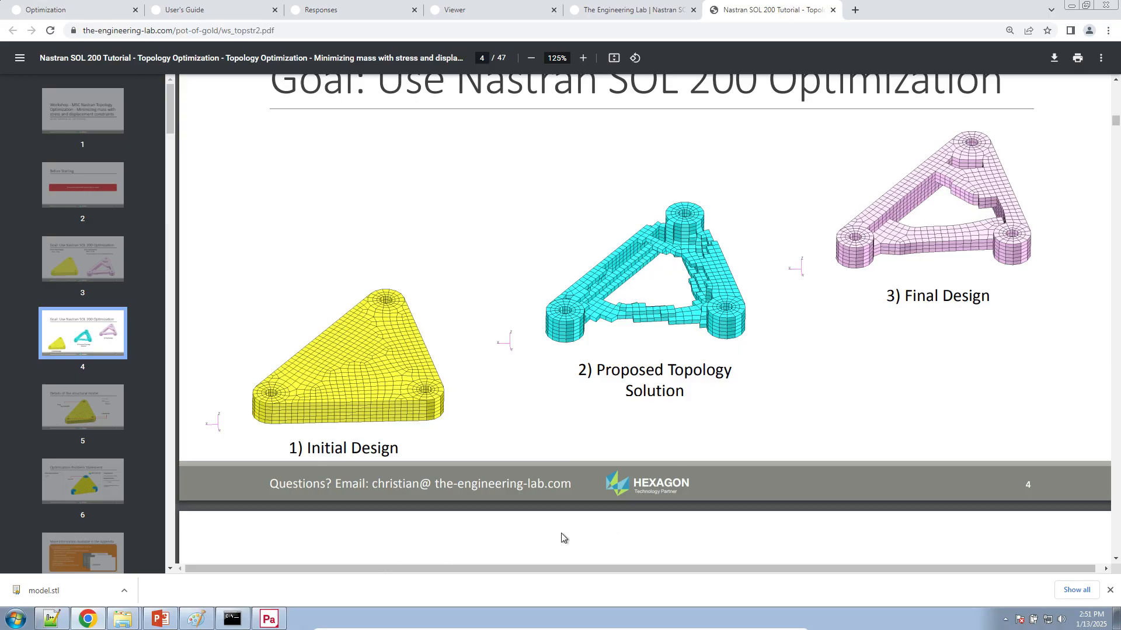
left_click(1110, 590)
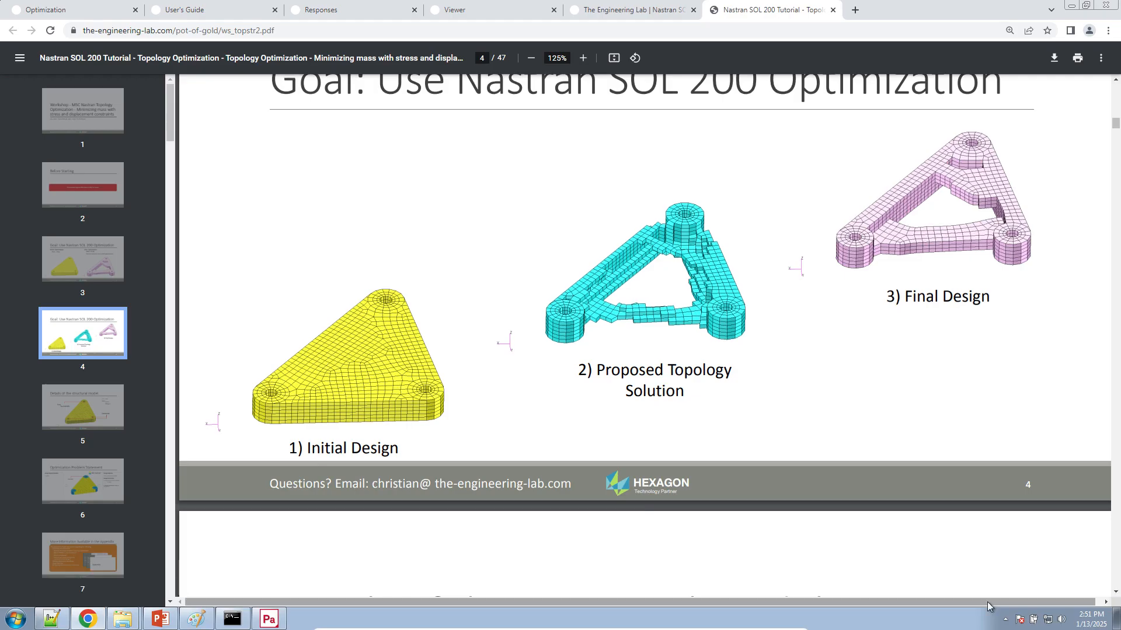
left_click_drag(741, 601, 780, 600)
scroll(1005, 370, "up", 3)
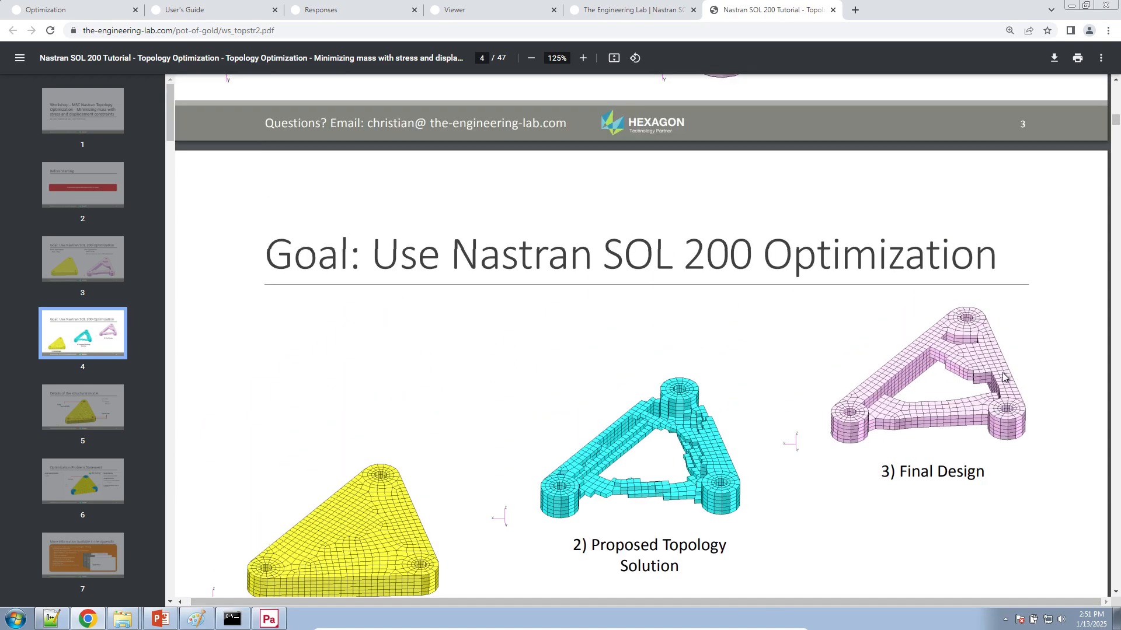
left_click(584, 58)
left_click(584, 58)
left_click(584, 58)
left_click_drag(756, 602, 1115, 603)
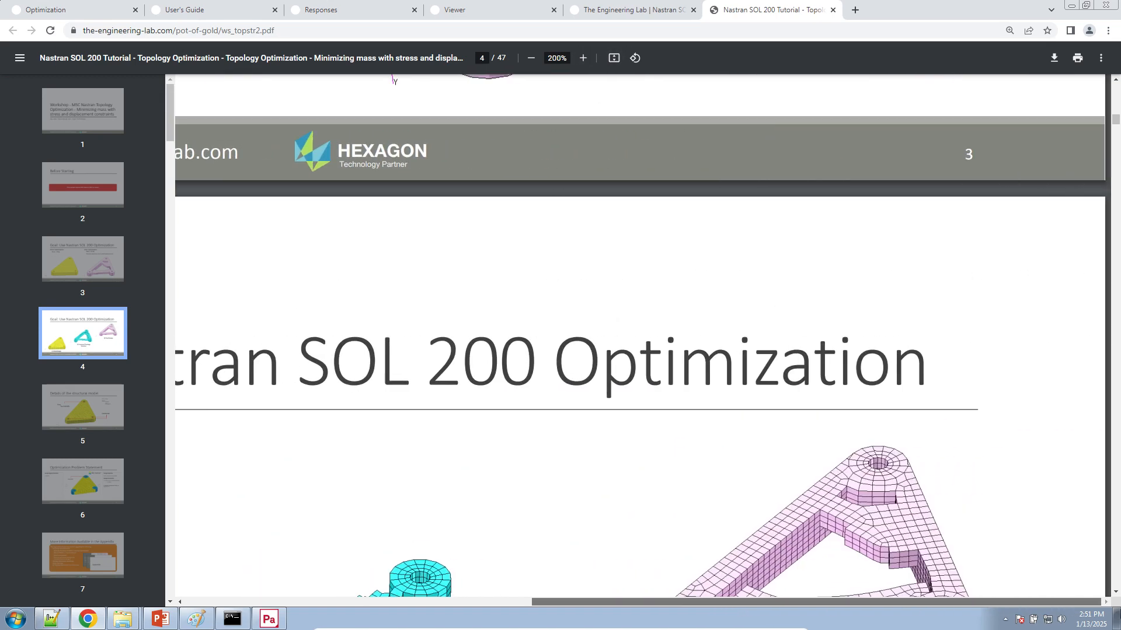
scroll(953, 519, "down", 5)
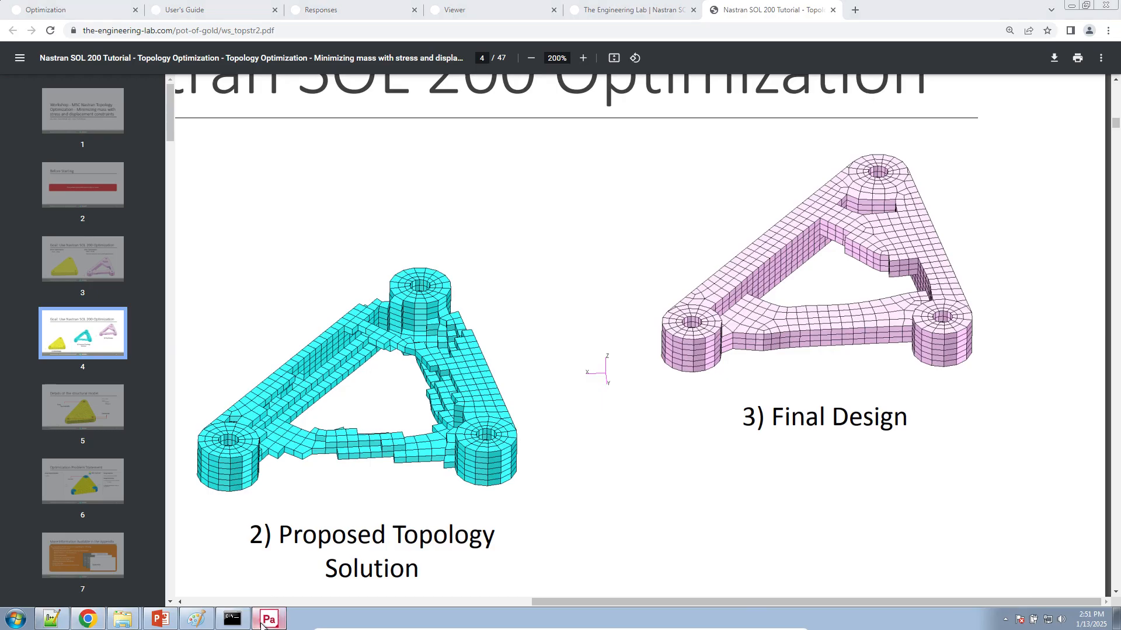
- Switch to Patran and post default_group together with group_a in the viewport
left_click(264, 622)
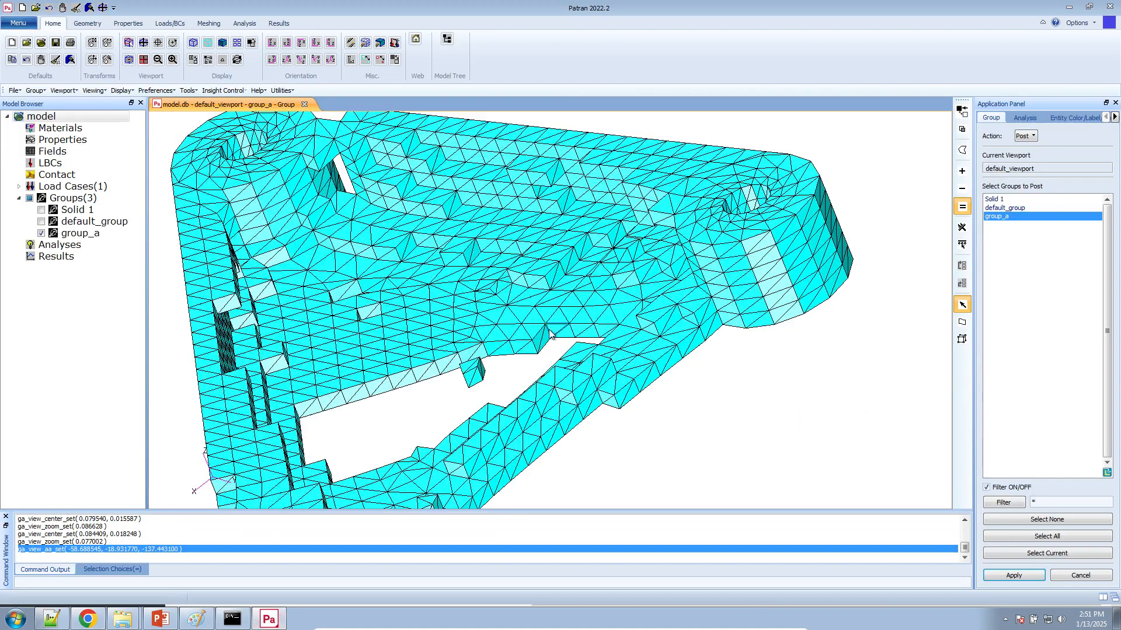
left_click(41, 222)
left_click(42, 234)
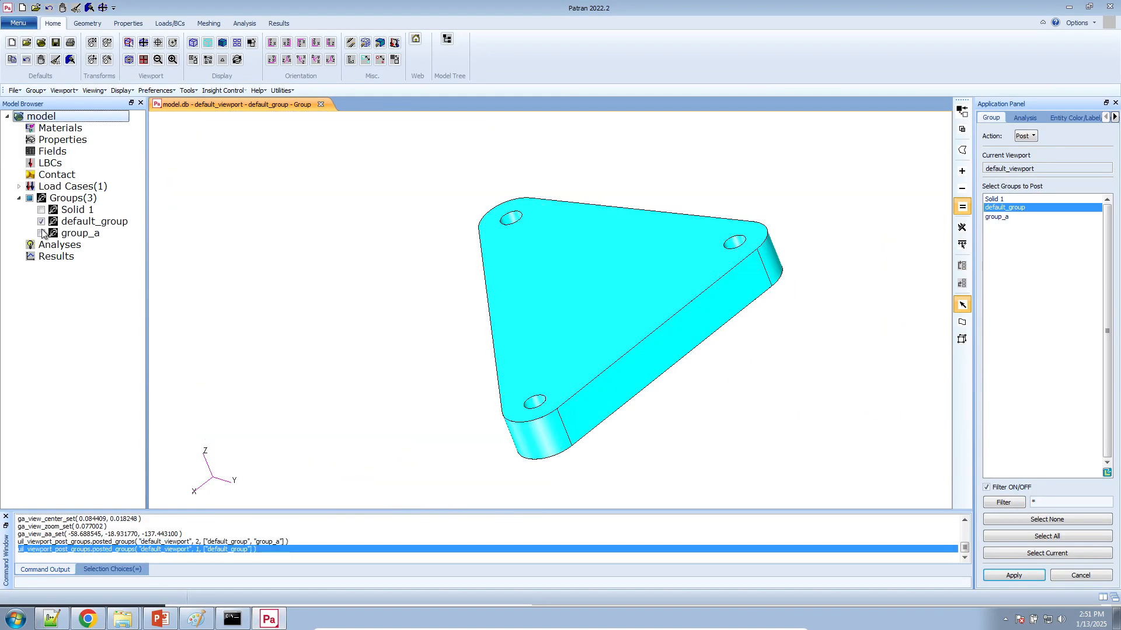
left_click(42, 233)
scroll(293, 289, "down", 2)
middle_click_drag(292, 289, 393, 358)
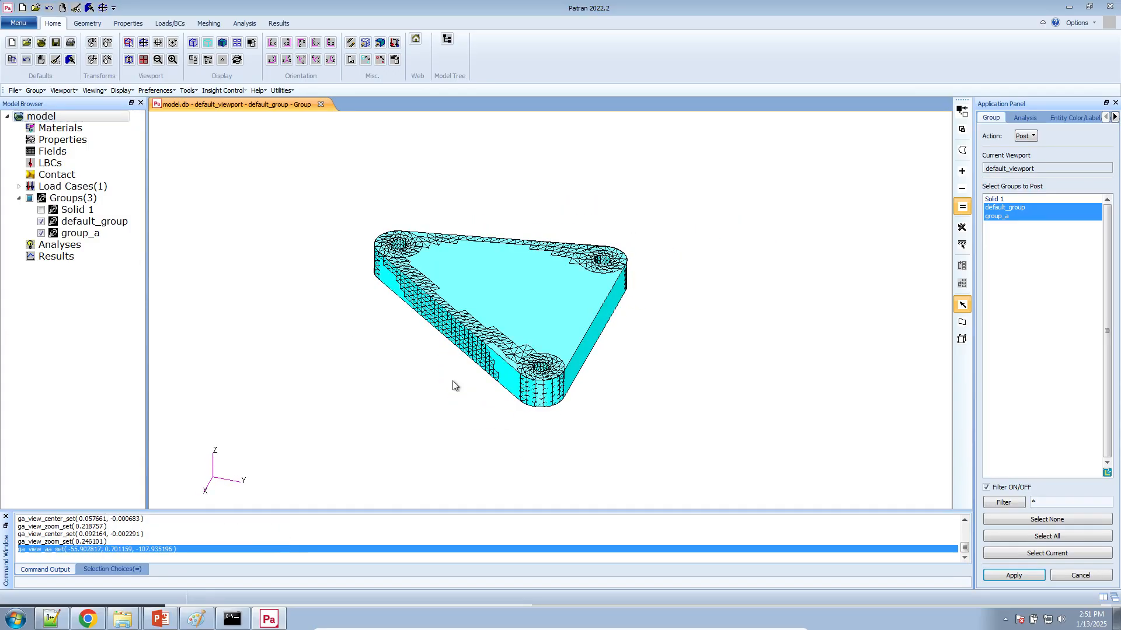
scroll(560, 396, "up", 3)
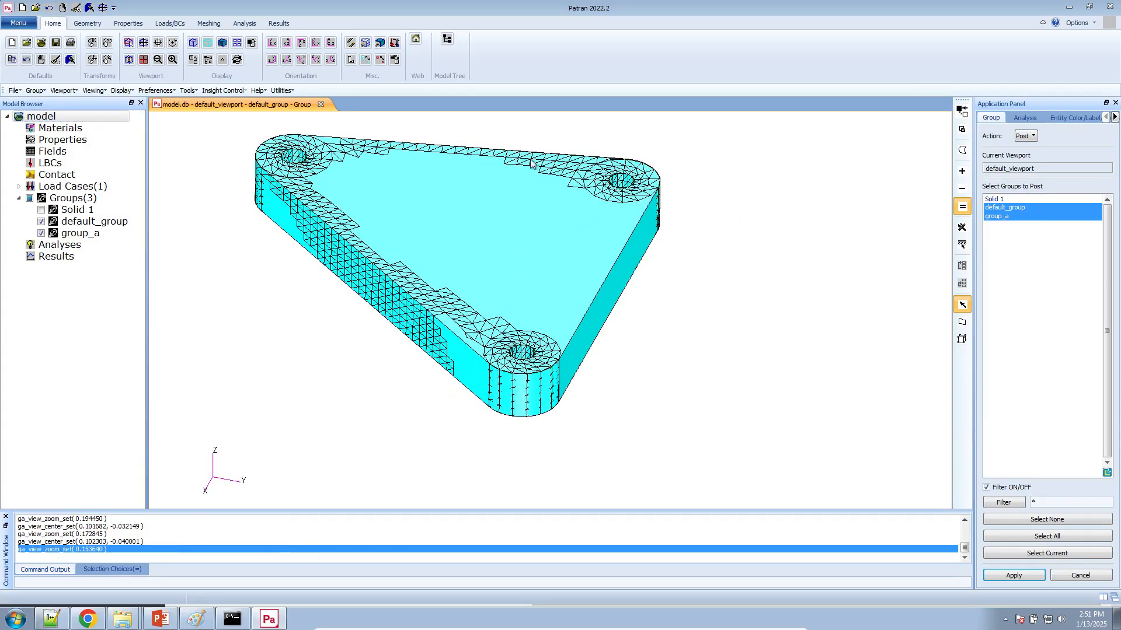
- Display the model in wireframe and set the render style of group_a to Shaded/Flat
left_click(193, 42)
left_click(1058, 118)
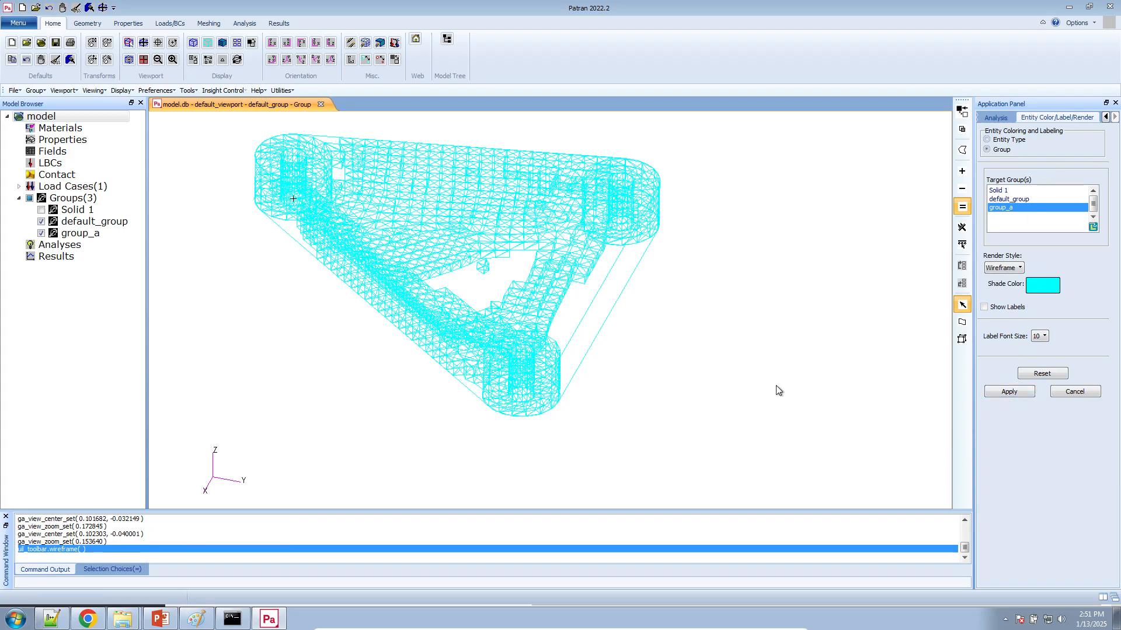
scroll(885, 401, "down", 3)
left_click(1018, 269)
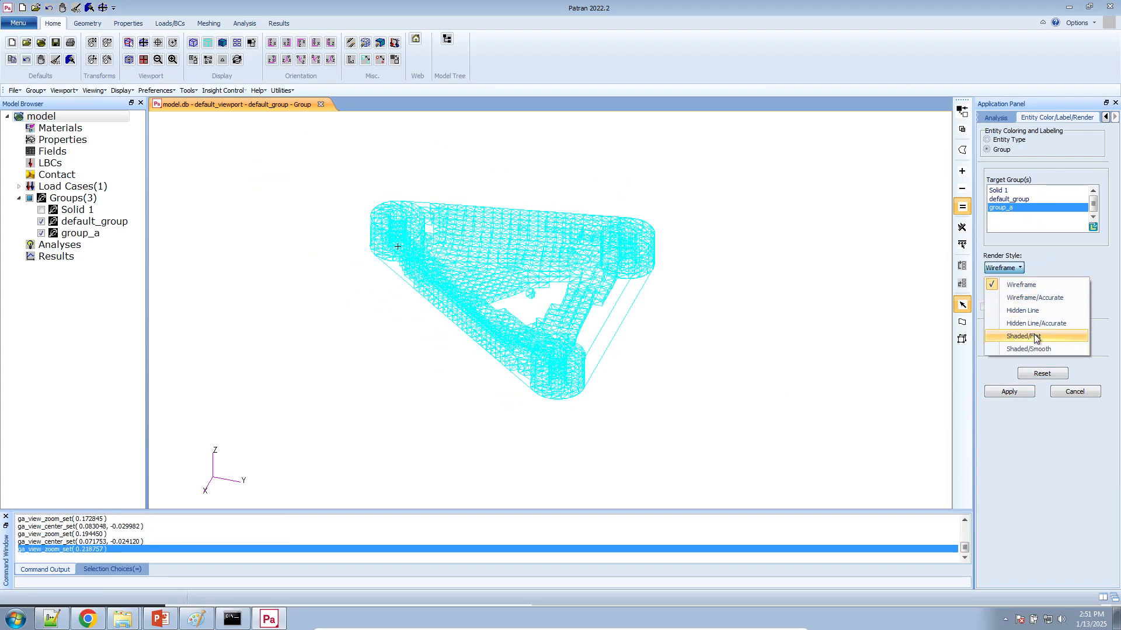
left_click(1023, 336)
left_click(992, 391)
scroll(550, 325, "up", 9)
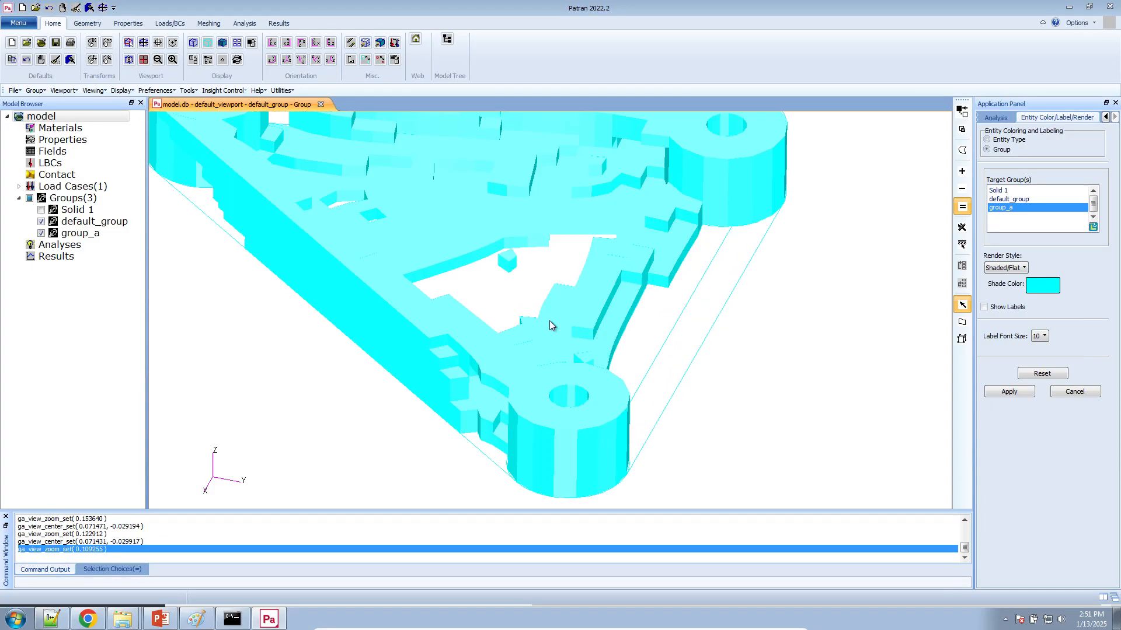
scroll(704, 408, "down", 2)
scroll(704, 408, "down", 2)
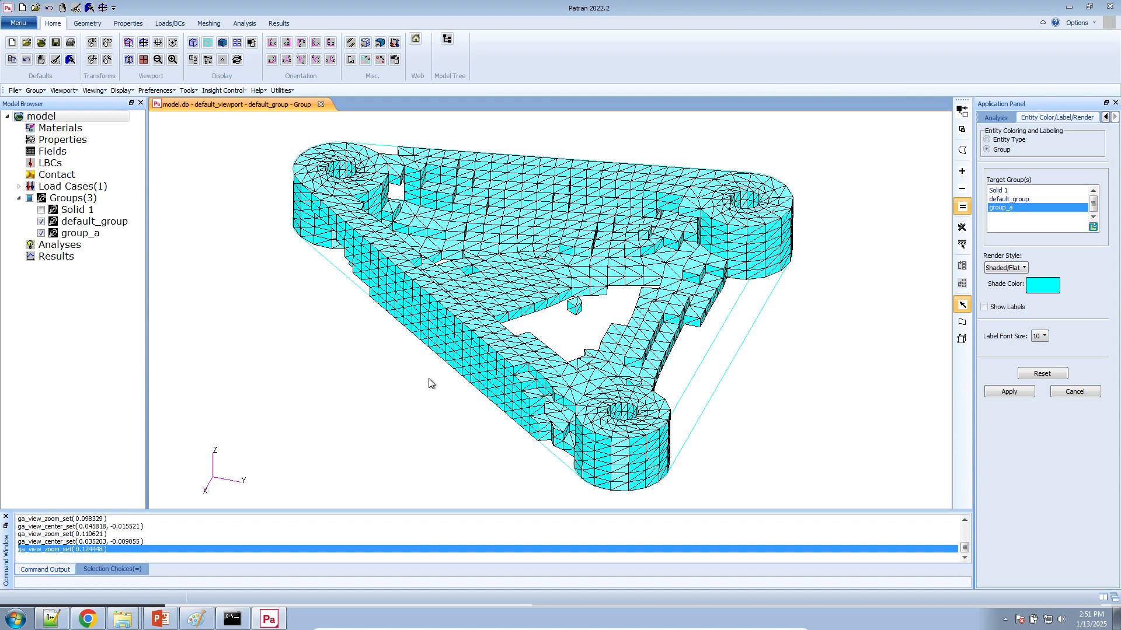
- Switch to Notepad++ and correct "Asys Workbench" to "Ansys Workbench" in the list of FEA pre-processors
left_click(53, 619)
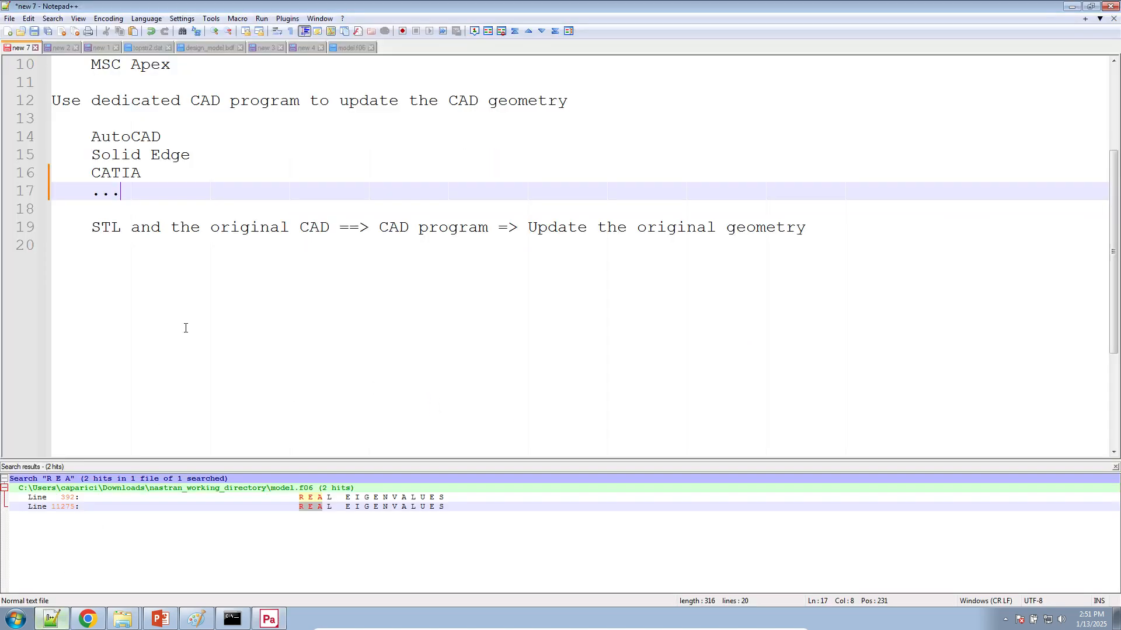
left_click(177, 365)
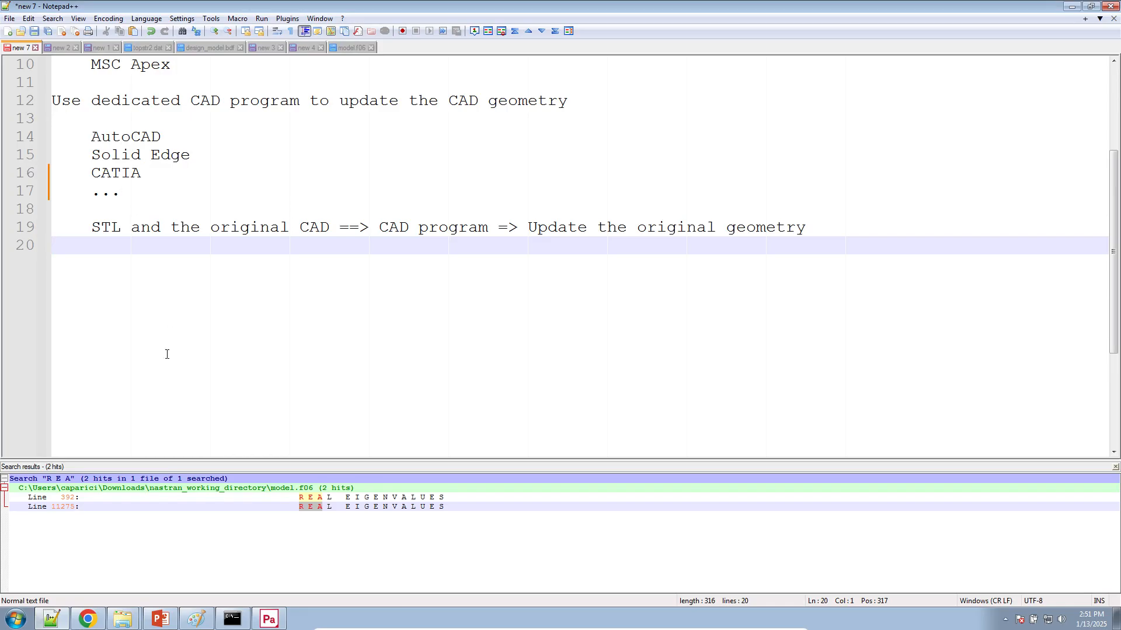
scroll(159, 342, "up", 3)
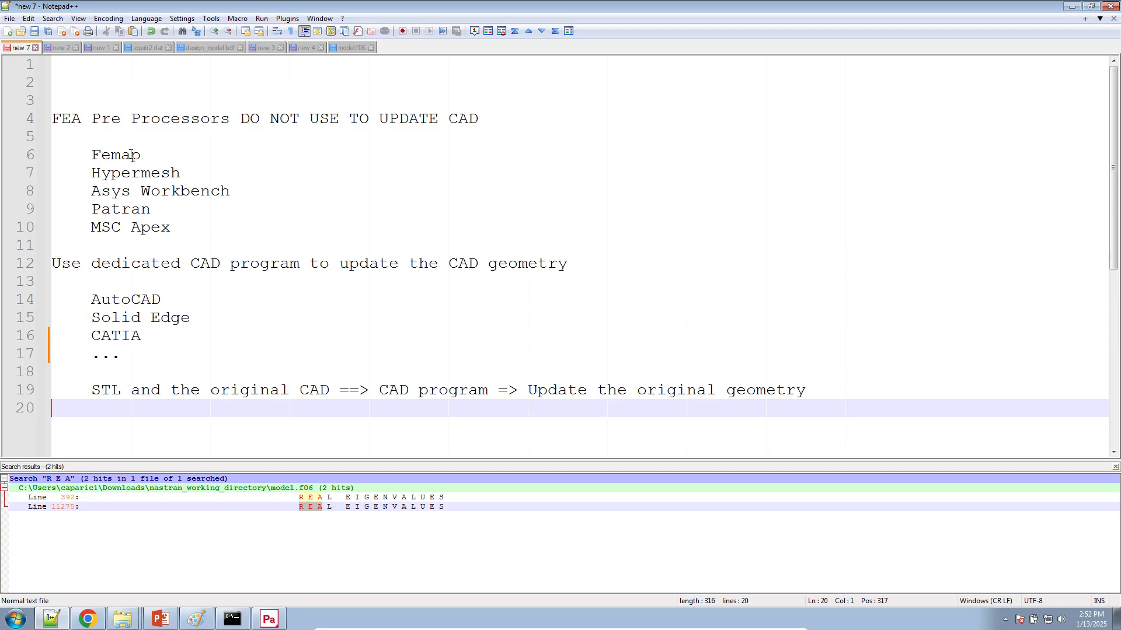
left_click(99, 191)
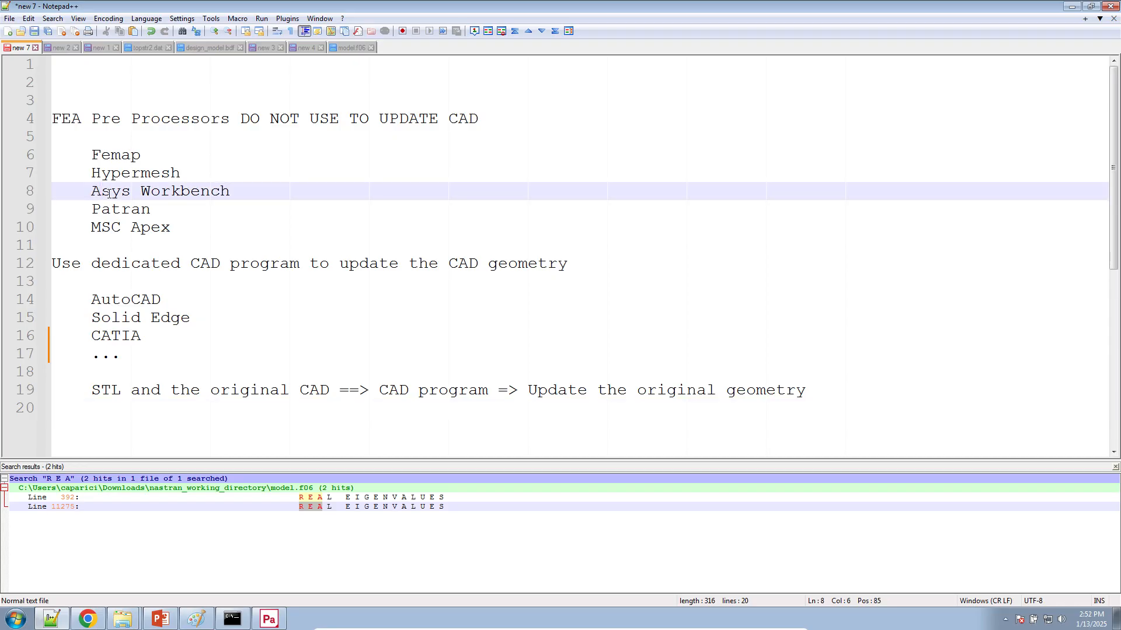
type("n")
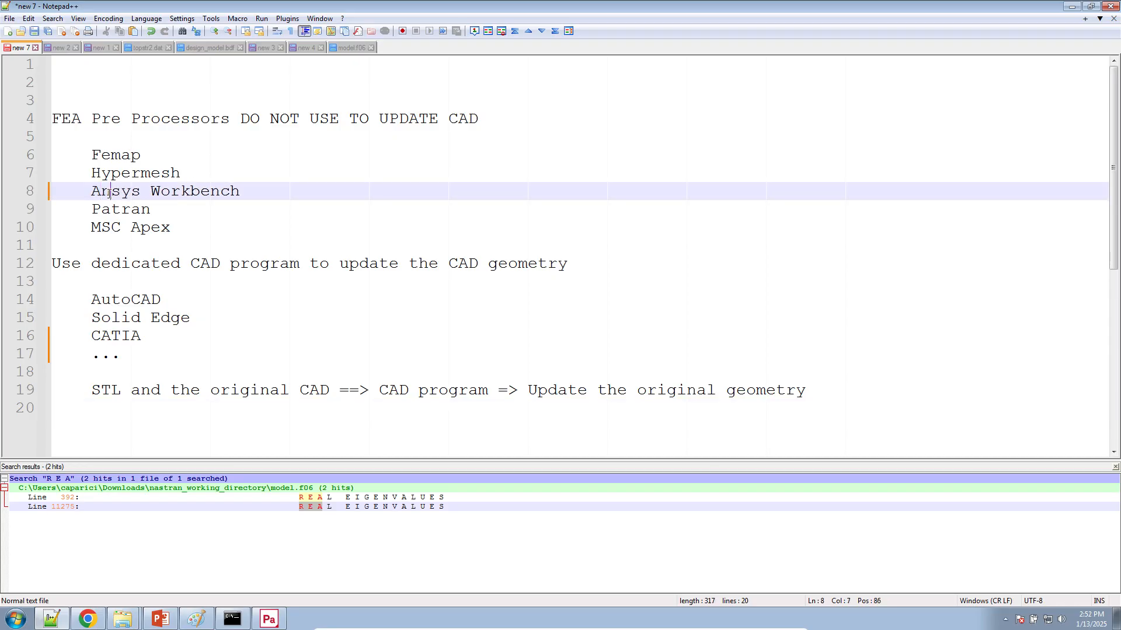
left_click(169, 240)
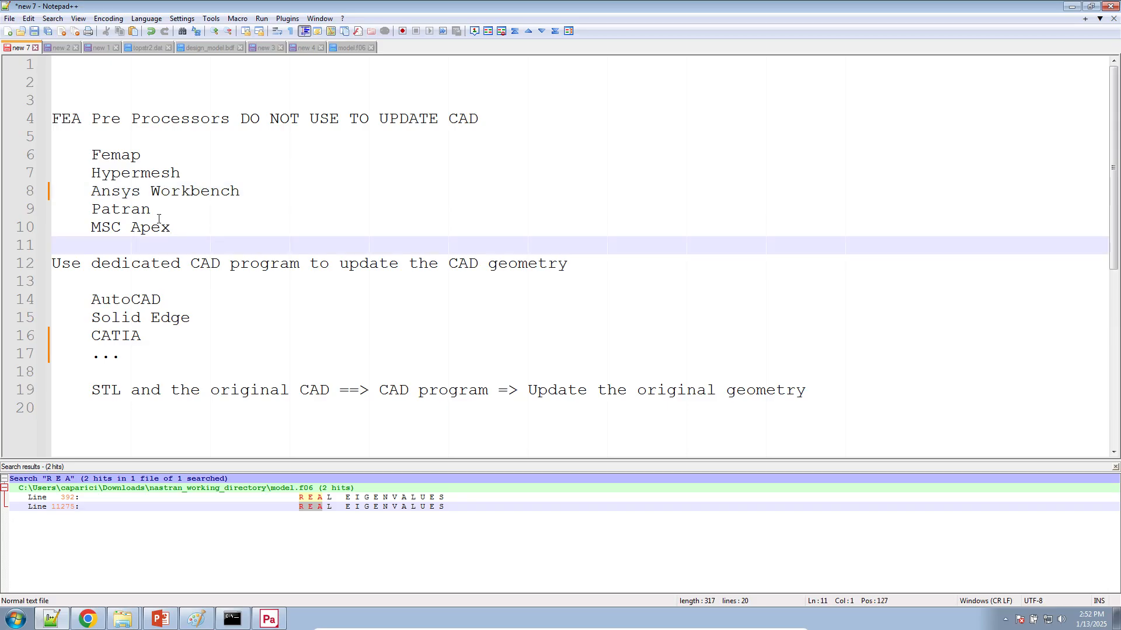
left_click_drag(188, 230, 44, 160)
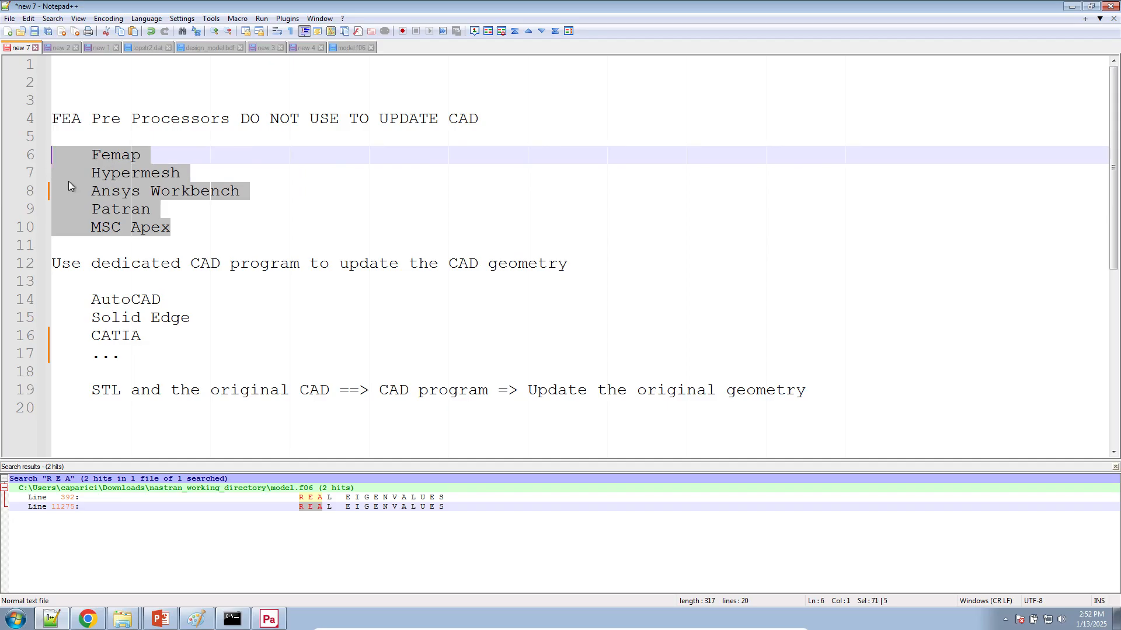
left_click(210, 360)
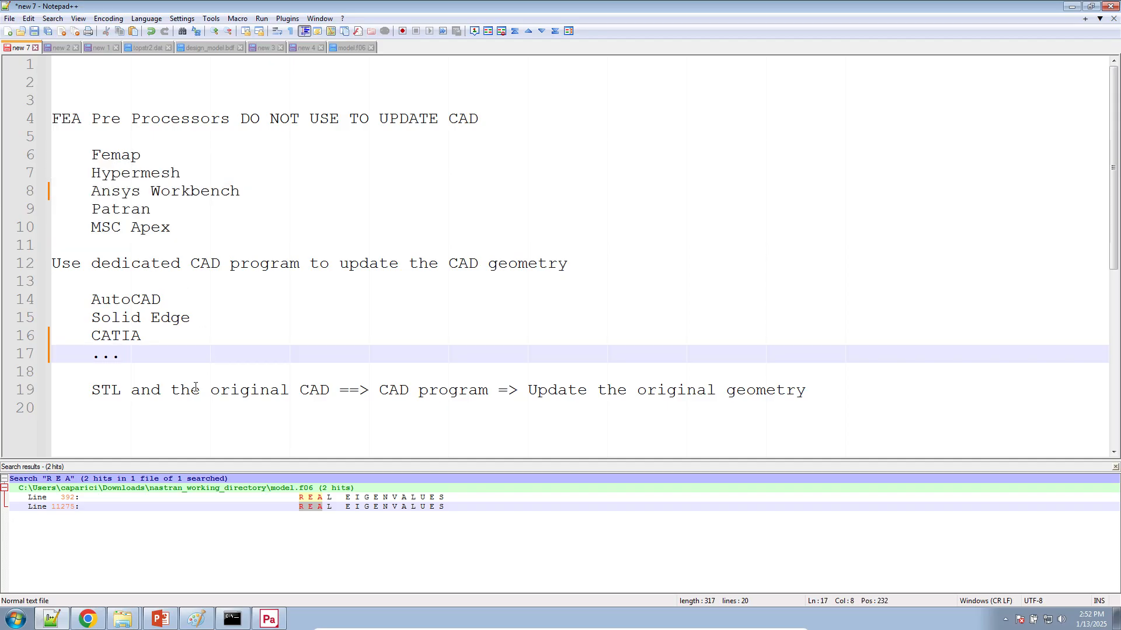
left_click(178, 416)
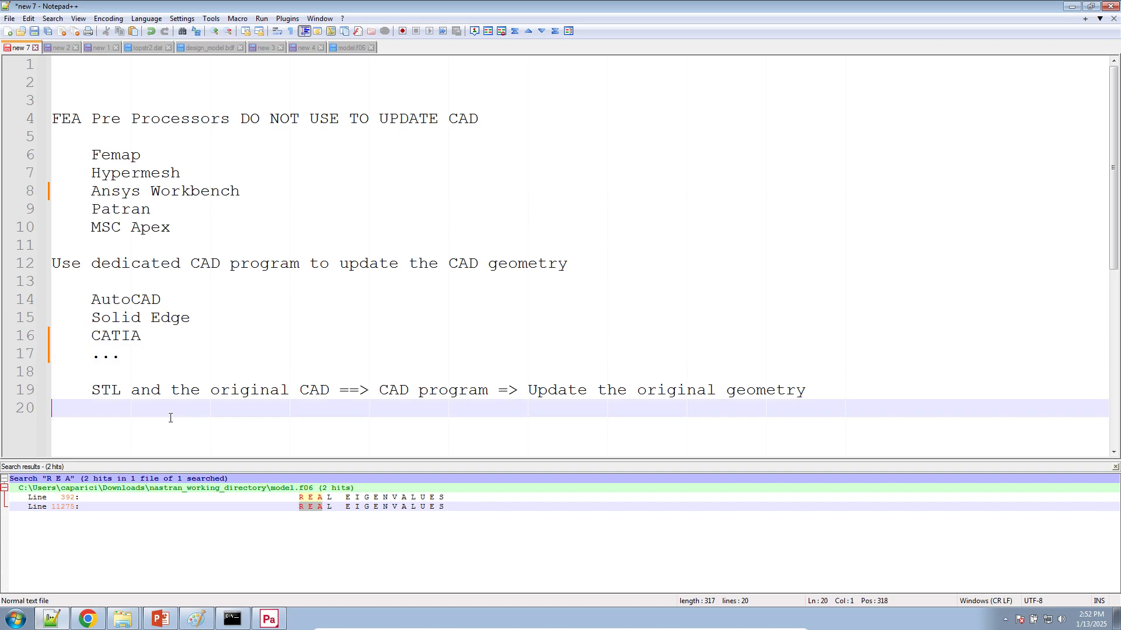
- Switch to Chrome and compare the filtered topology result in the Viewer with the tutorial's final design
left_click(88, 619)
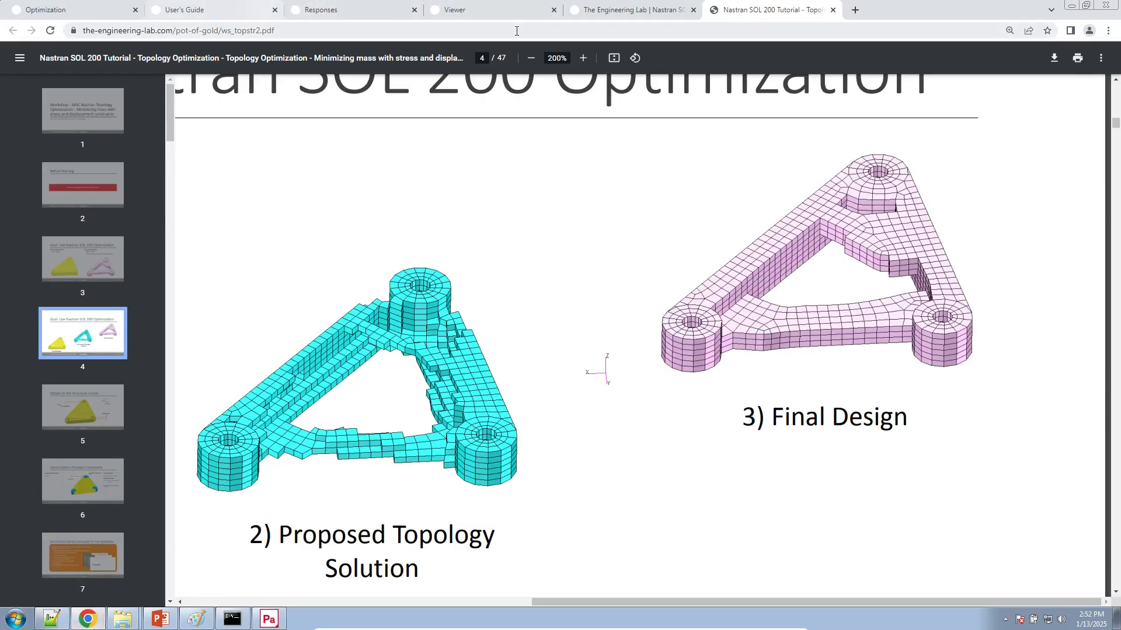
left_click(510, 12)
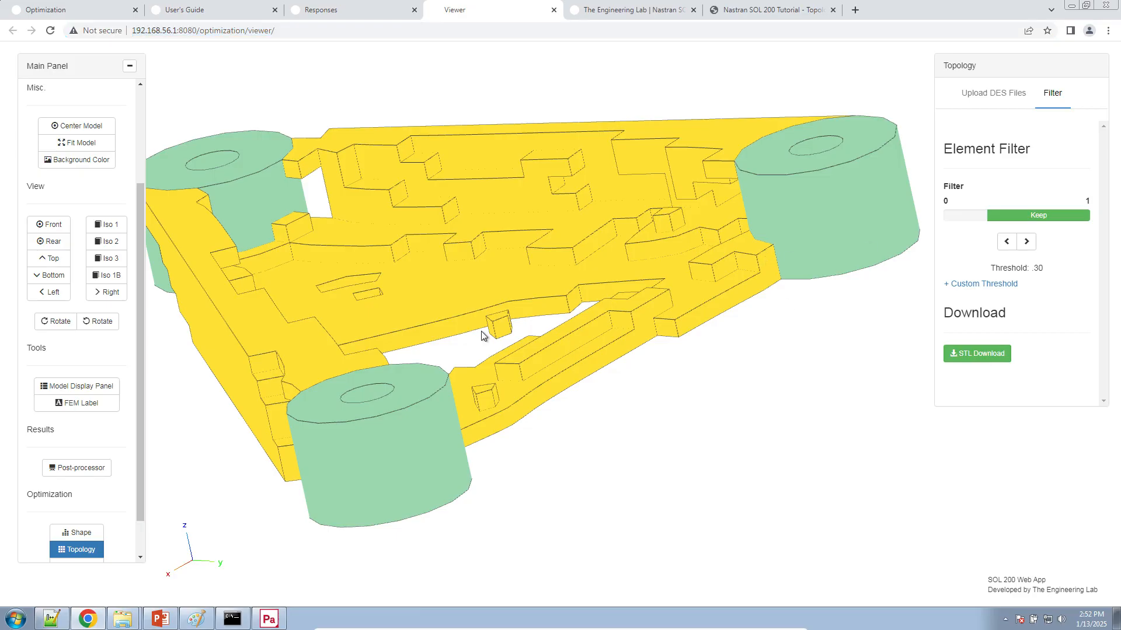
scroll(483, 333, "up", 5)
left_click(771, 6)
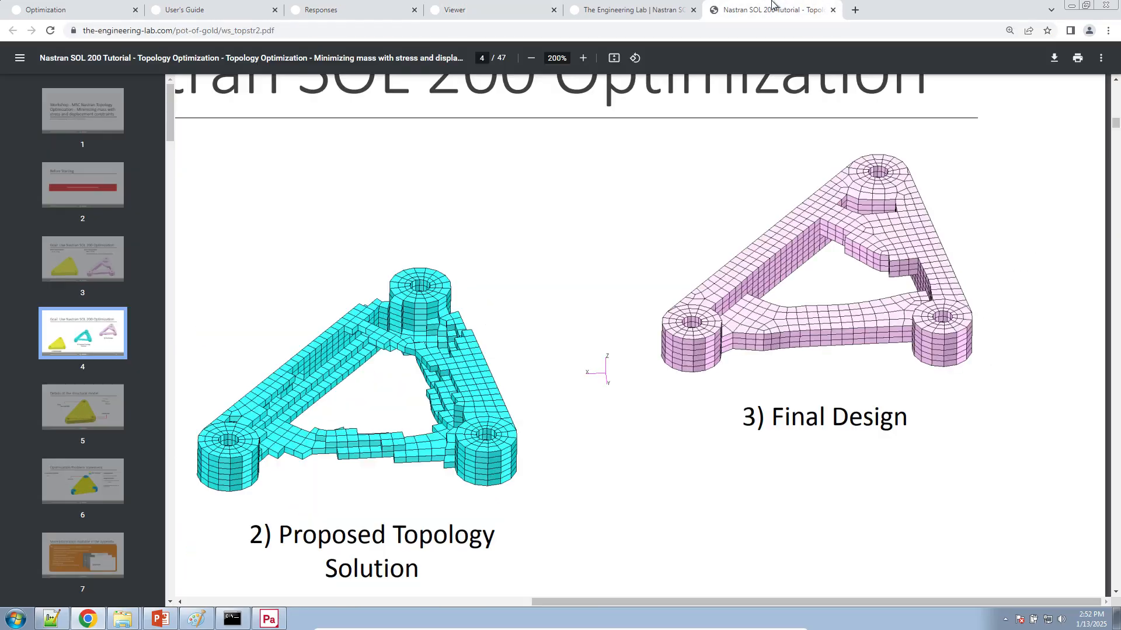
scroll(83, 471, "down", 20)
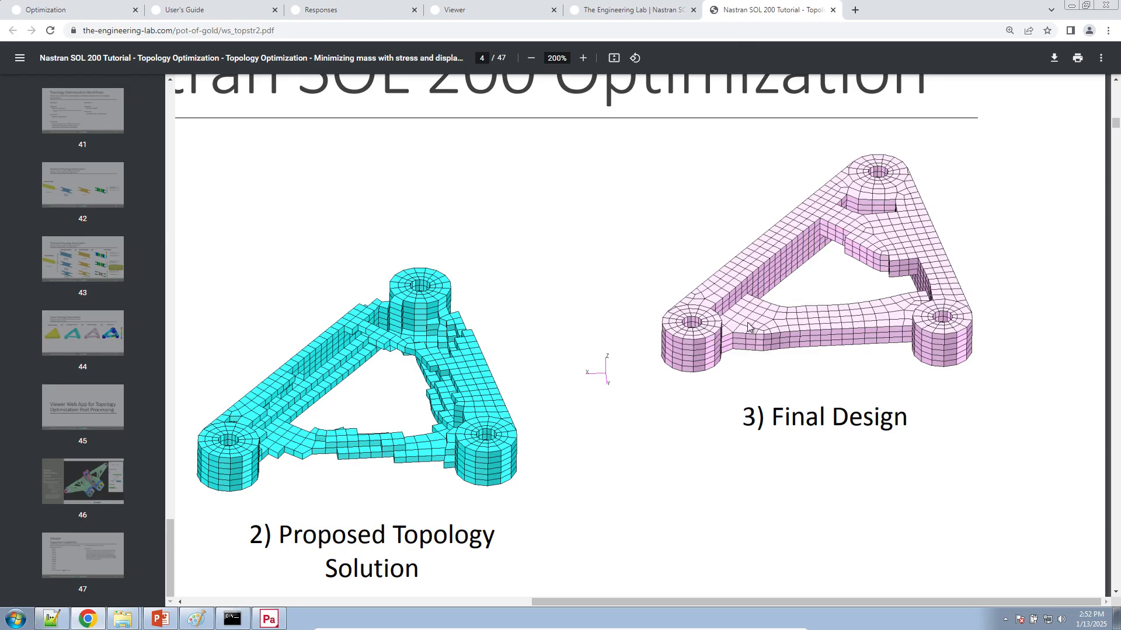
- Switch to Patran and close its window
left_click(277, 612)
right_click(277, 612)
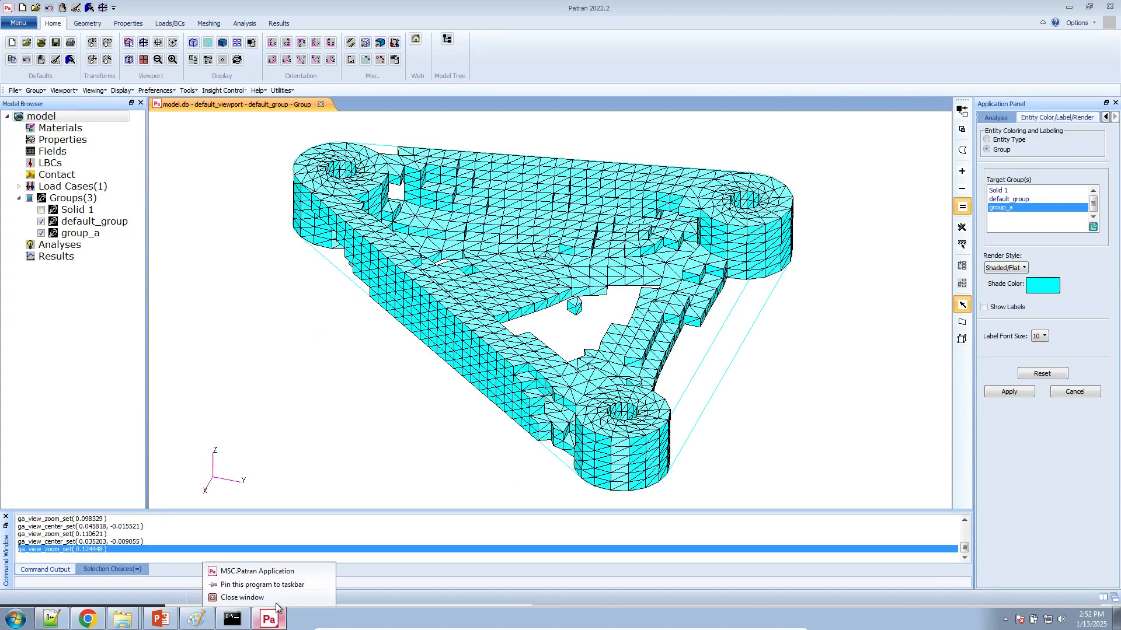
left_click(280, 600)
left_click(513, 327)
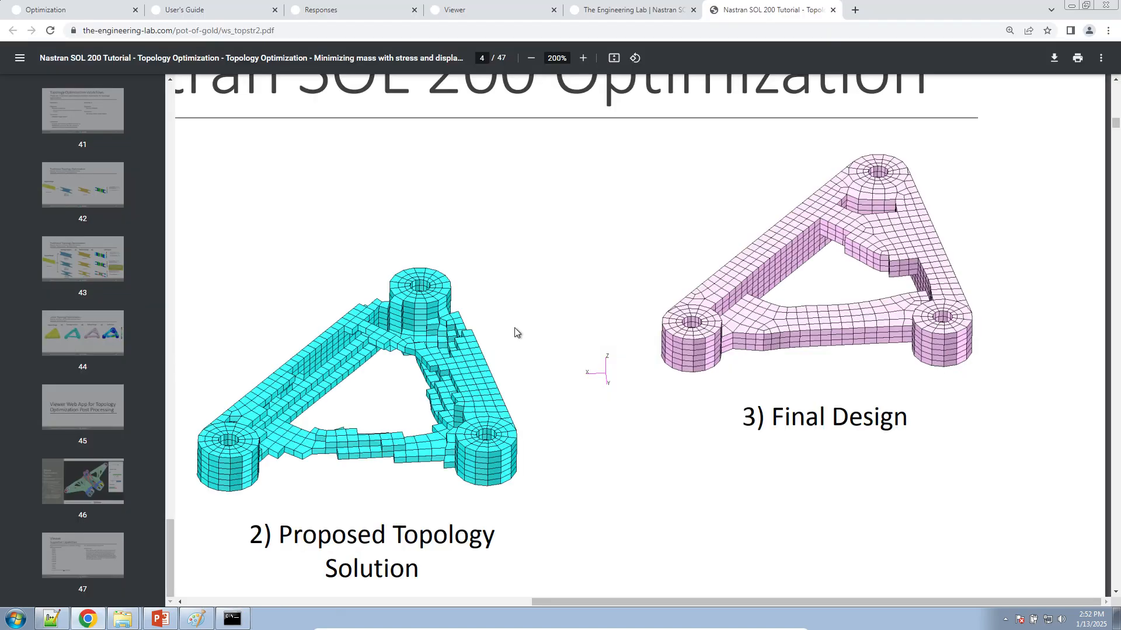
- Close the remaining browser pages, keeping only the Optimization web app open
left_click(415, 10)
left_click(414, 11)
left_click(414, 11)
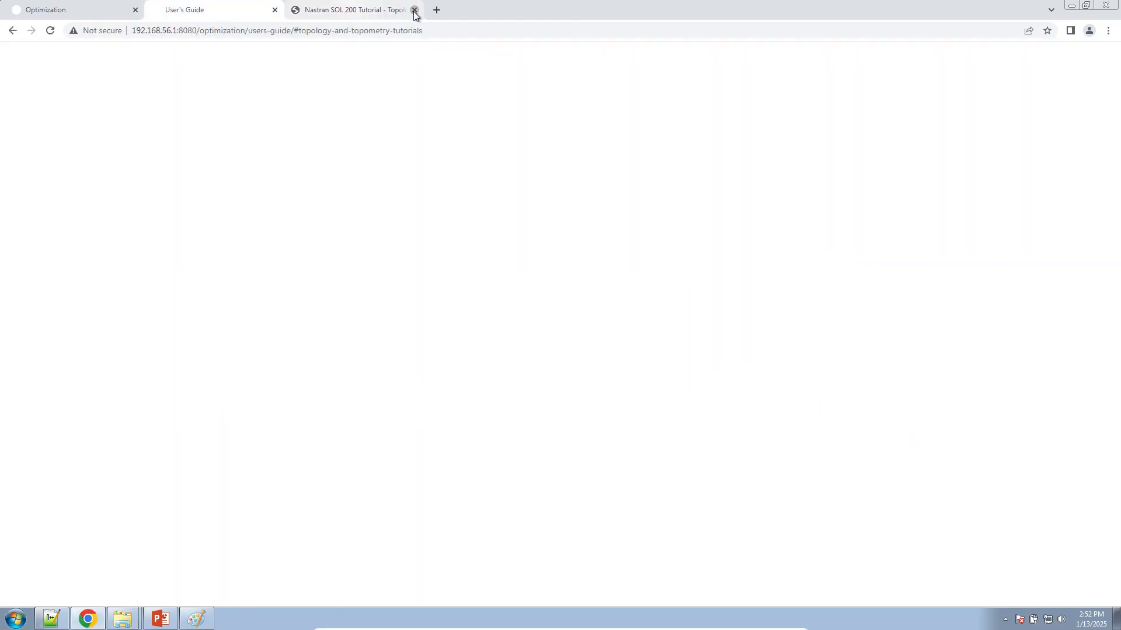
left_click(275, 10)
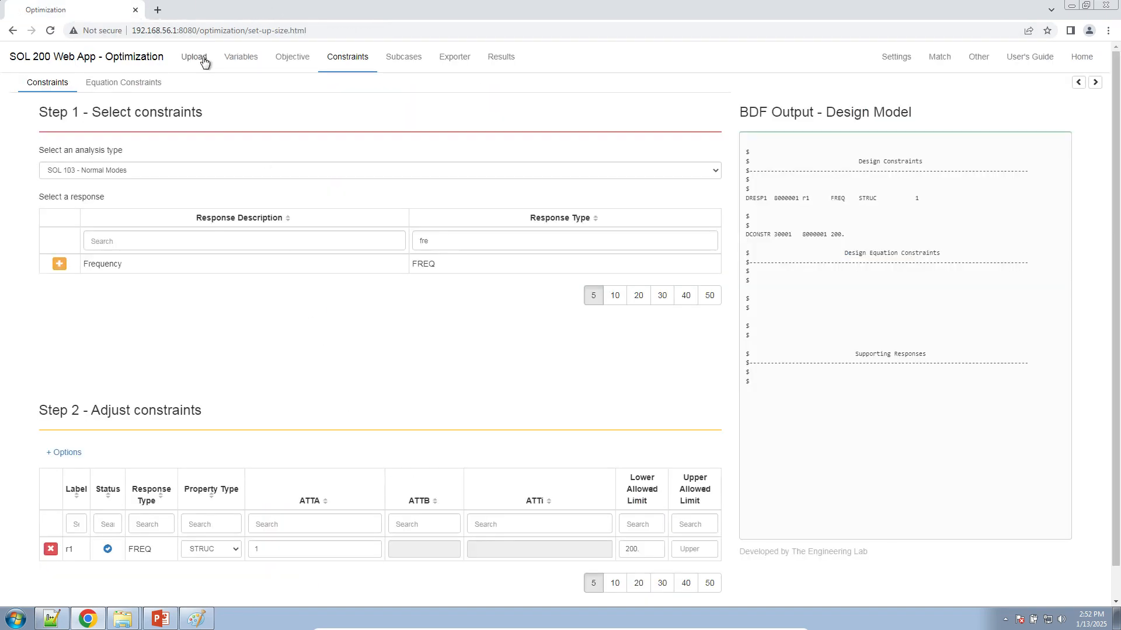
- Delete the topology design variable x1 for PSOLID 1
left_click(234, 56)
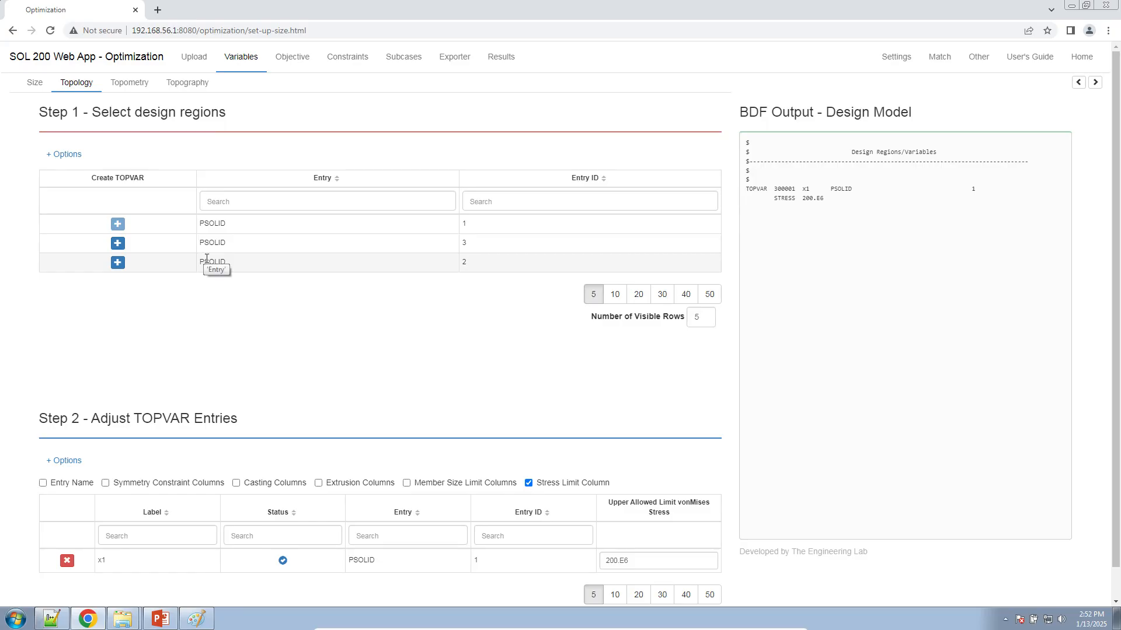
scroll(257, 338, "down", 1)
left_click(66, 429)
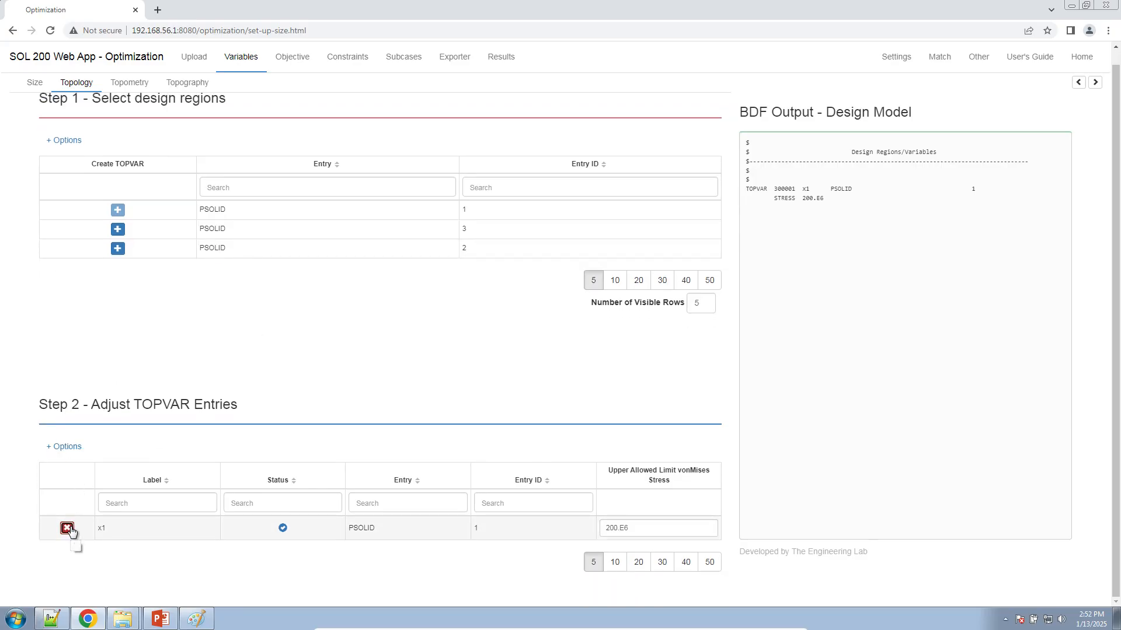
left_click(67, 528)
- Add a stress constraint for the SOL 101 - Statics analysis type, finding the response with "stress"
left_click(345, 58)
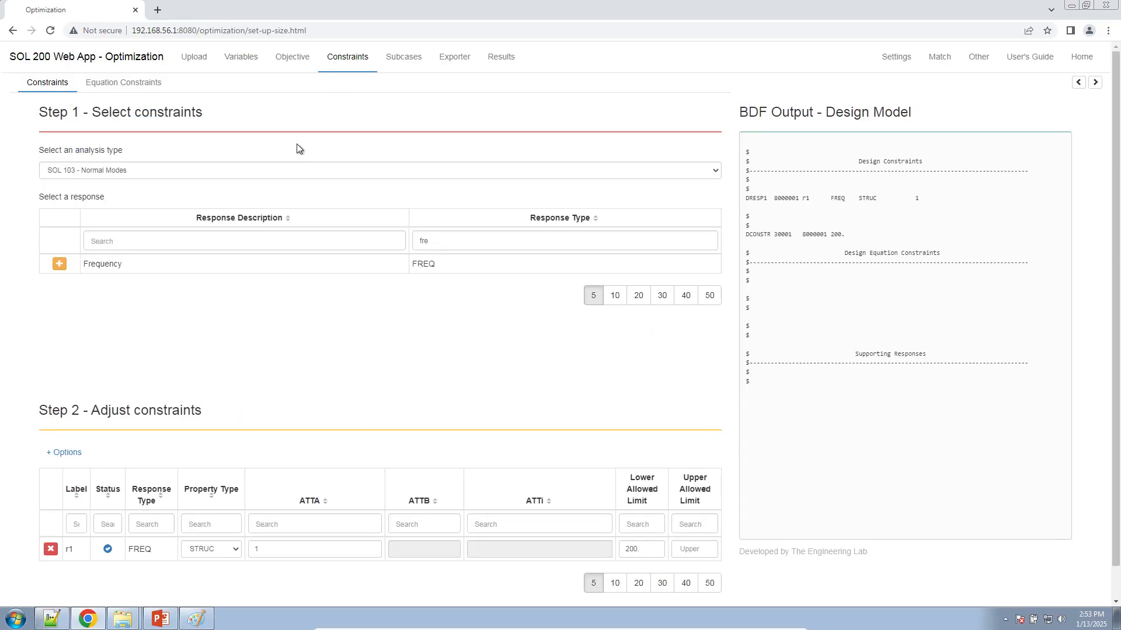
left_click(448, 173)
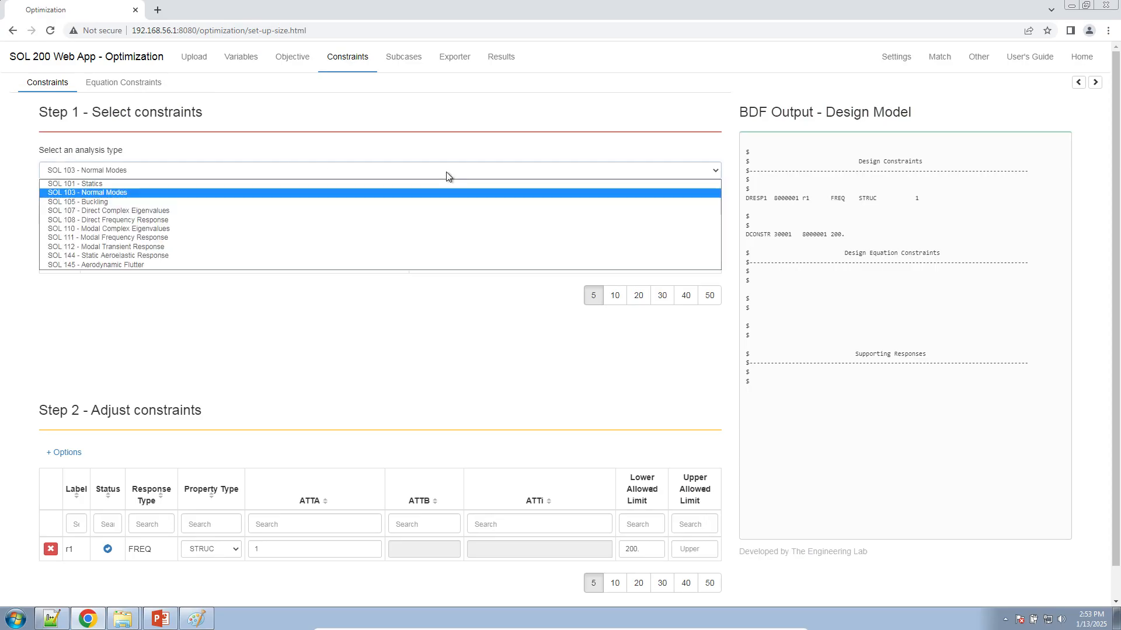
left_click(187, 183)
key("Tab")
key("Tab")
type("stress")
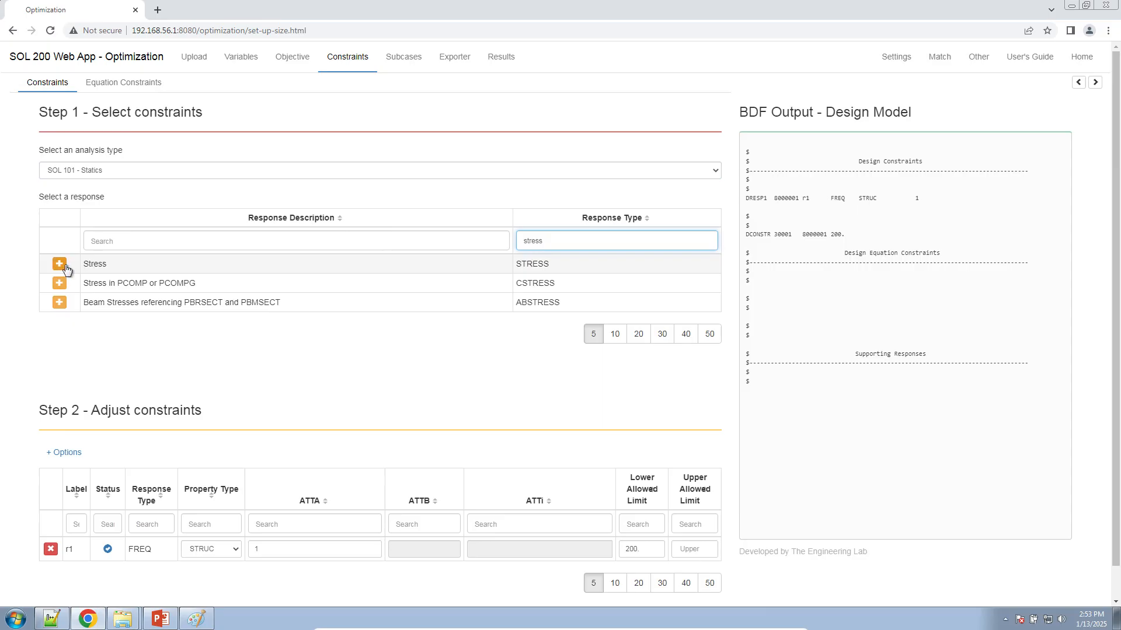
left_click(59, 264)
- Apply the stress constraint r2 to property type PSOLID with property IDs 1 and 2
scroll(332, 417, "down", 2)
left_click(216, 504)
left_click(223, 534)
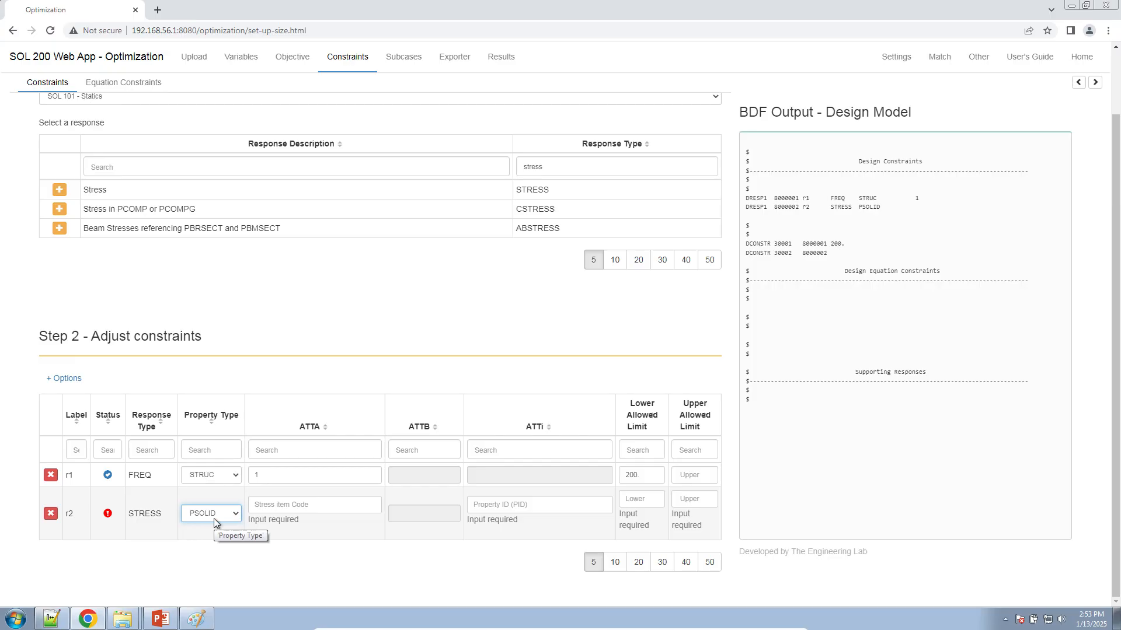
left_click(509, 511)
type("1, 2")
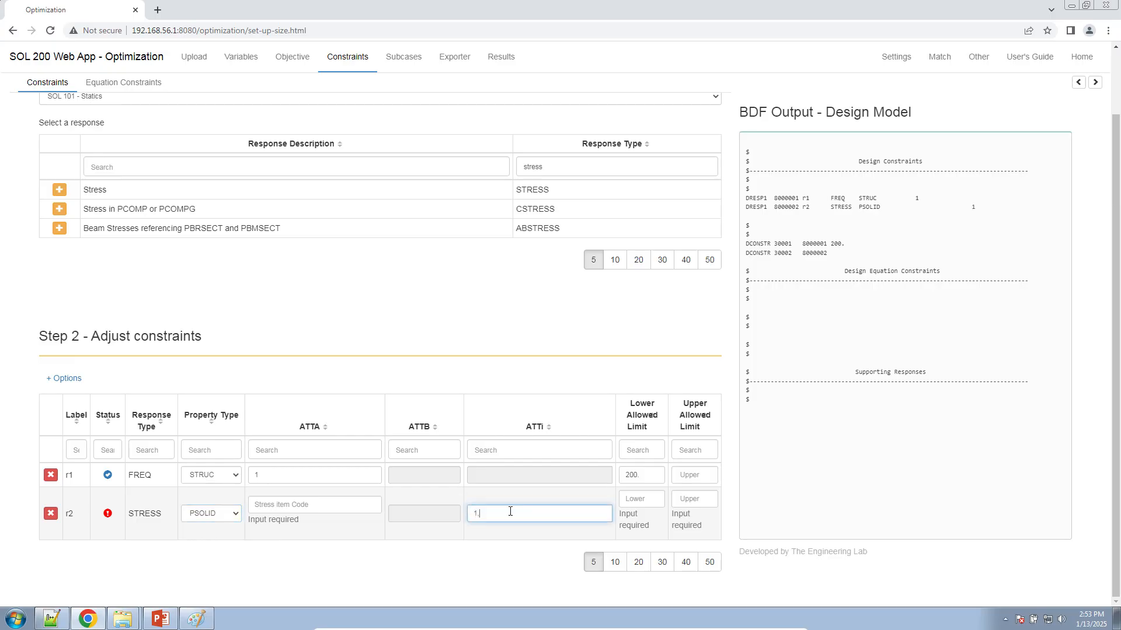
- Switch to PowerPoint, examine the before-optimization model on slide 2, and return to the constraints in Chrome
left_click(88, 621)
left_click(88, 621)
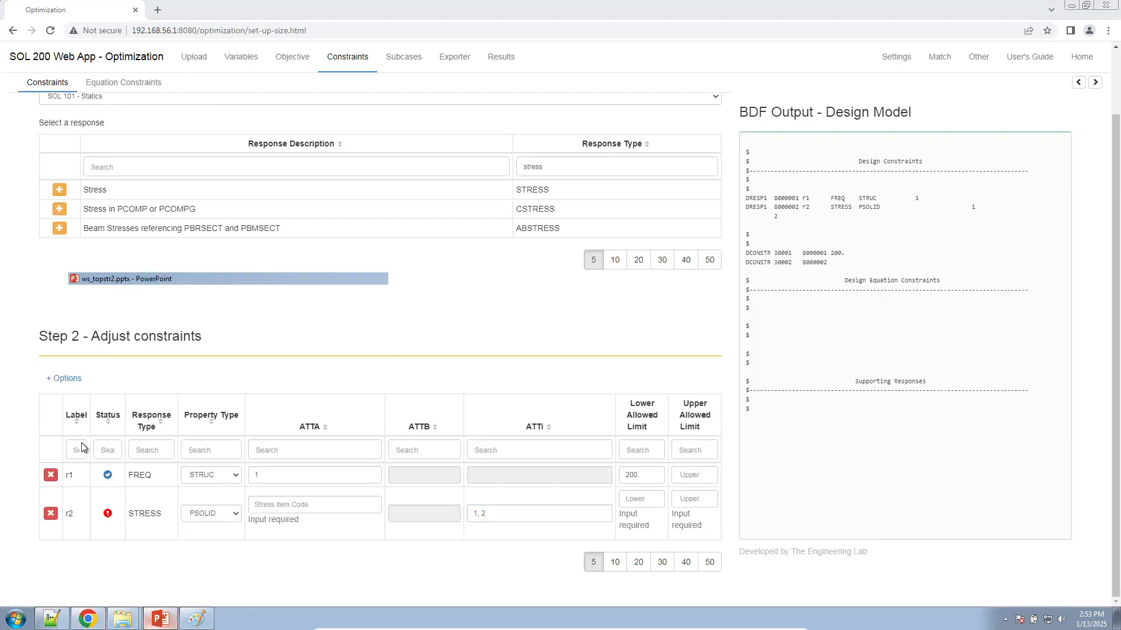
left_click(160, 619)
left_click(39, 152)
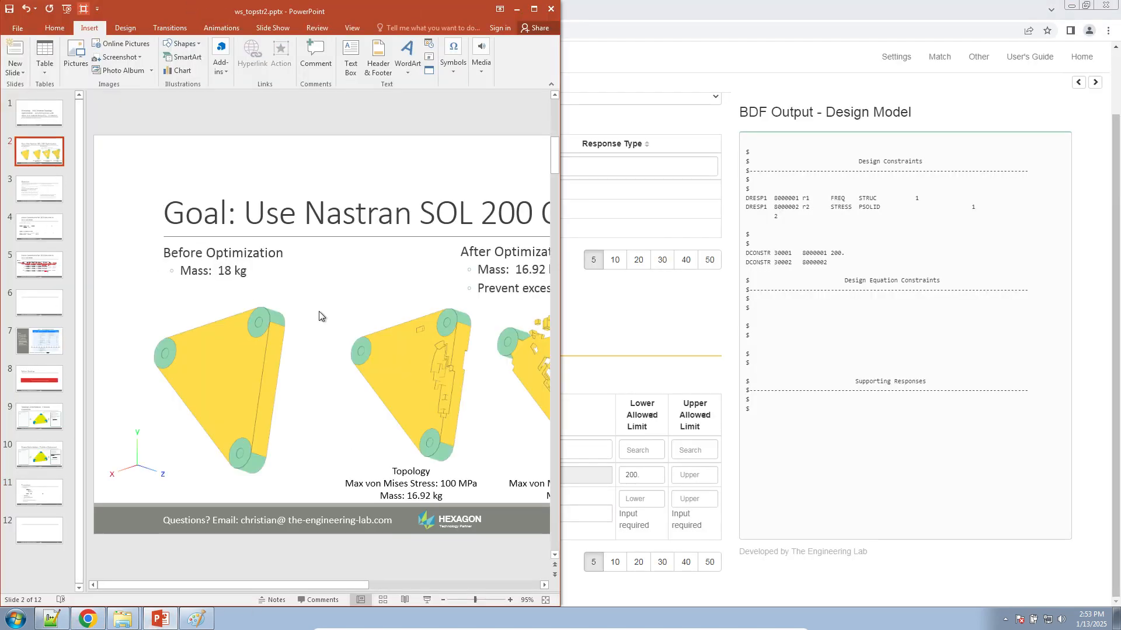
left_click(252, 319)
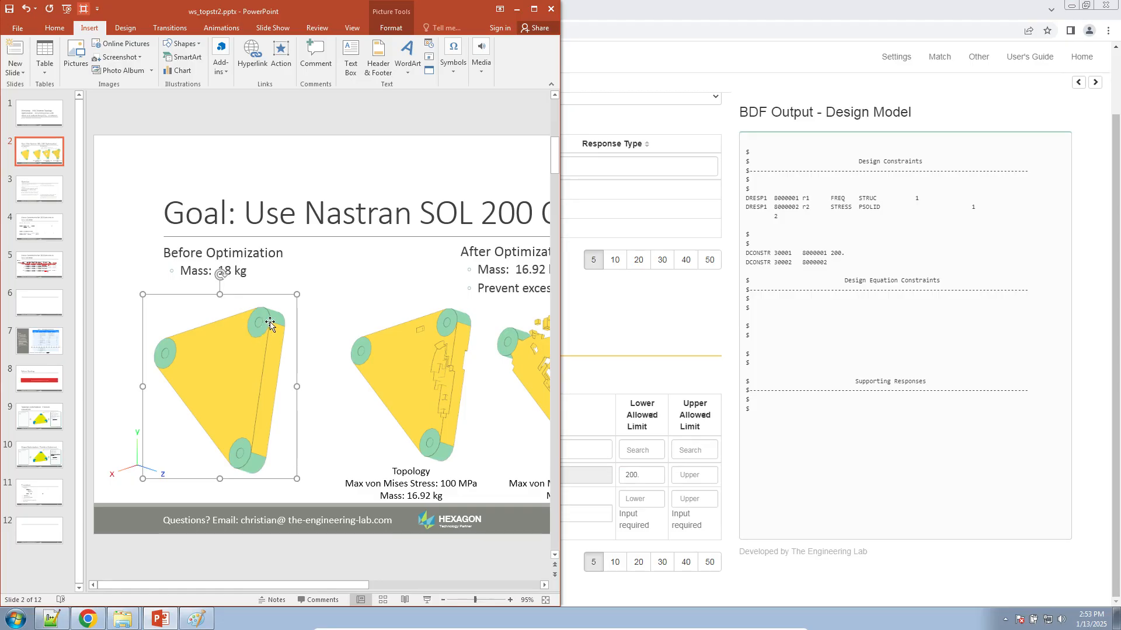
left_click(740, 347)
- Give the stress constraint r2 an upper allowed limit of 200.E6 and stress item code 13
left_click(694, 497)
type("200.E6")
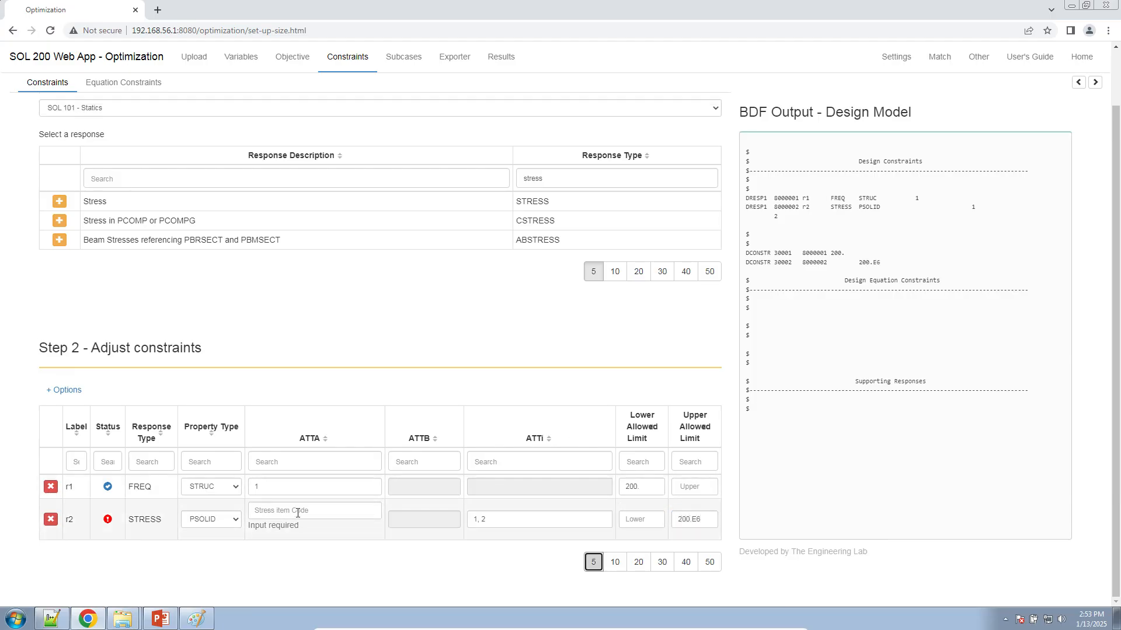
left_click(297, 513)
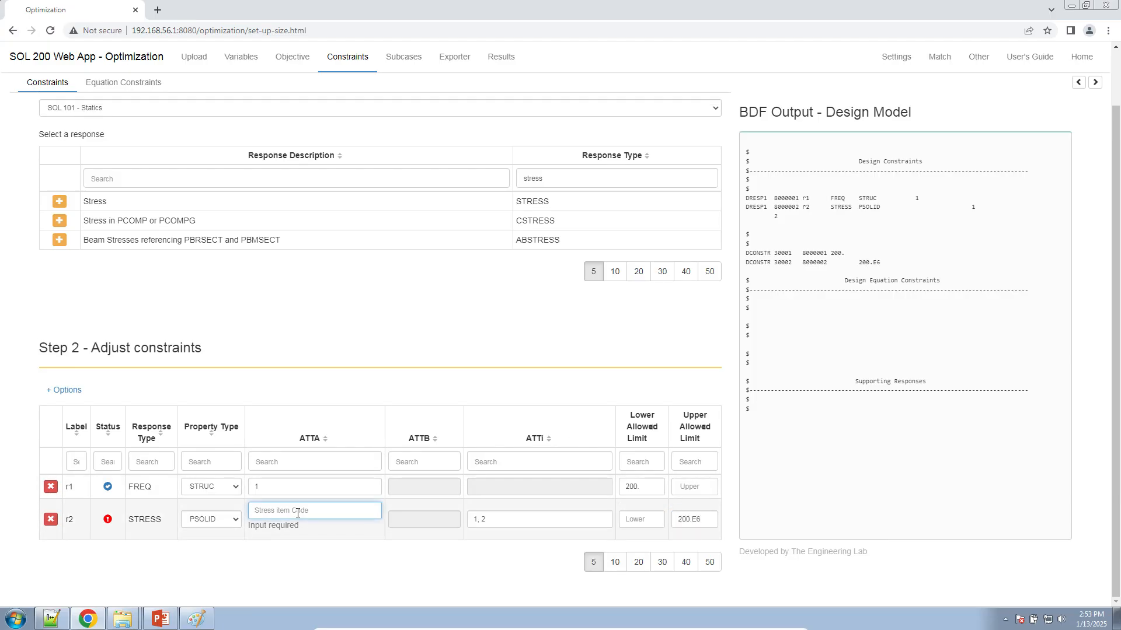
type("13")
left_click(387, 369)
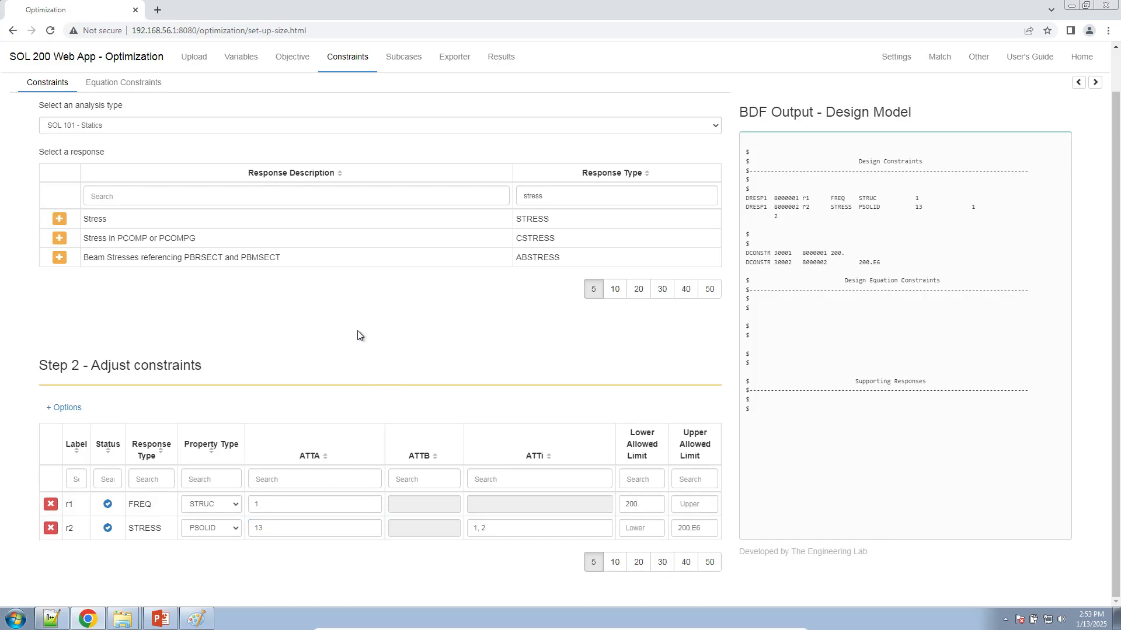
- Assign the stress constraint r2 to SUBCASE 1 and SUBCASE 2
left_click(401, 56)
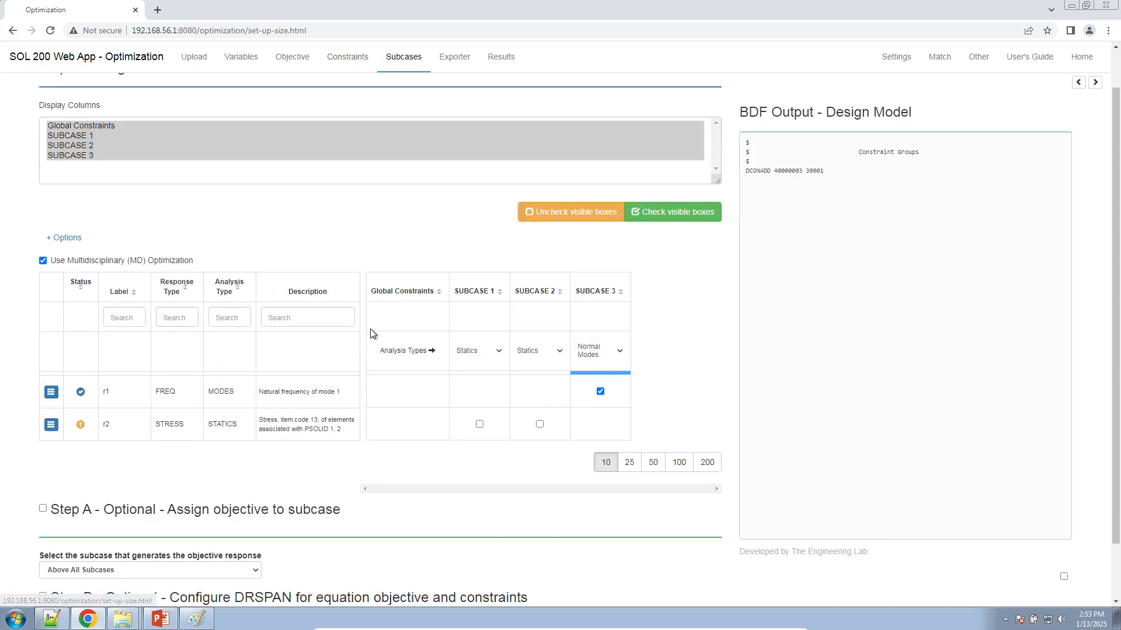
left_click(478, 426)
left_click(539, 424)
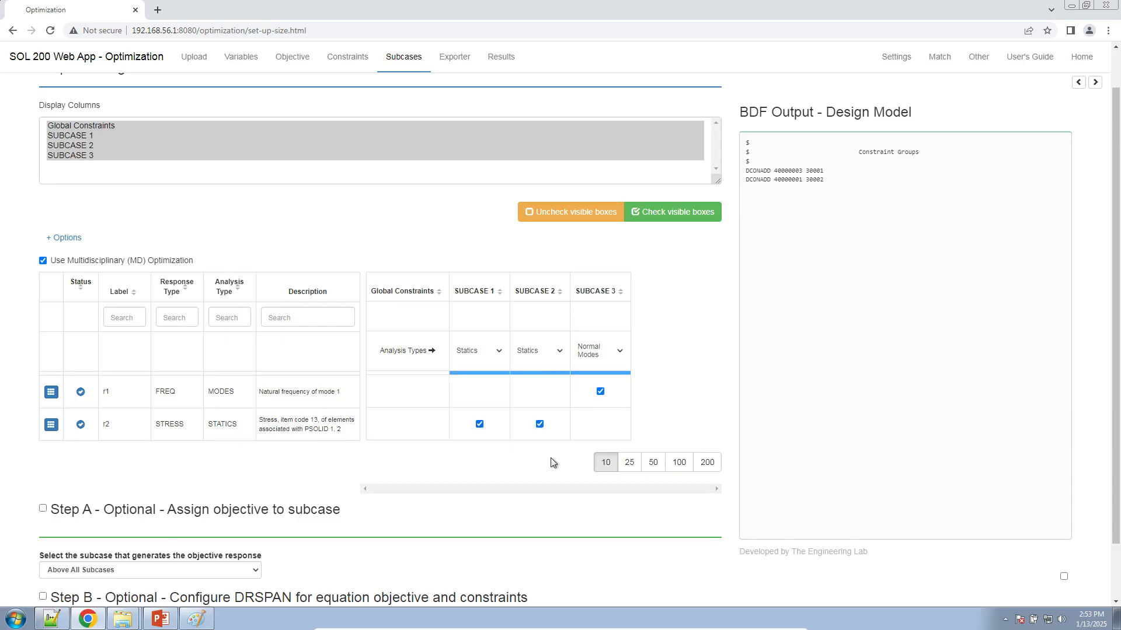
- Download the BDF files and rename the new archive in Downloads as nastran_working_directory_2_shape.zip
left_click(454, 56)
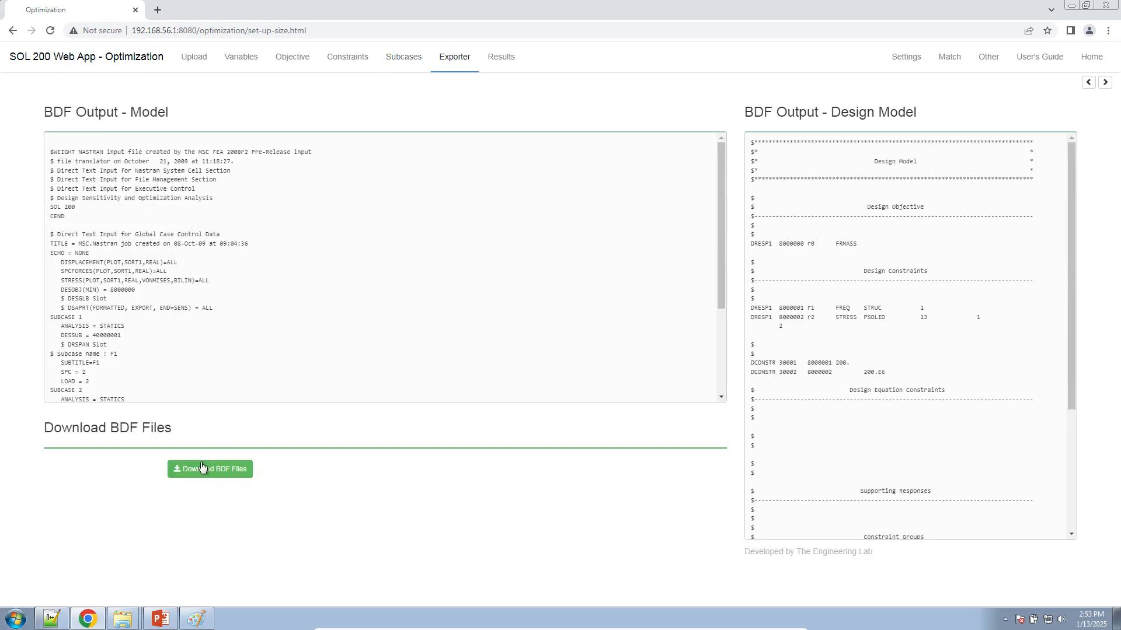
left_click(201, 472)
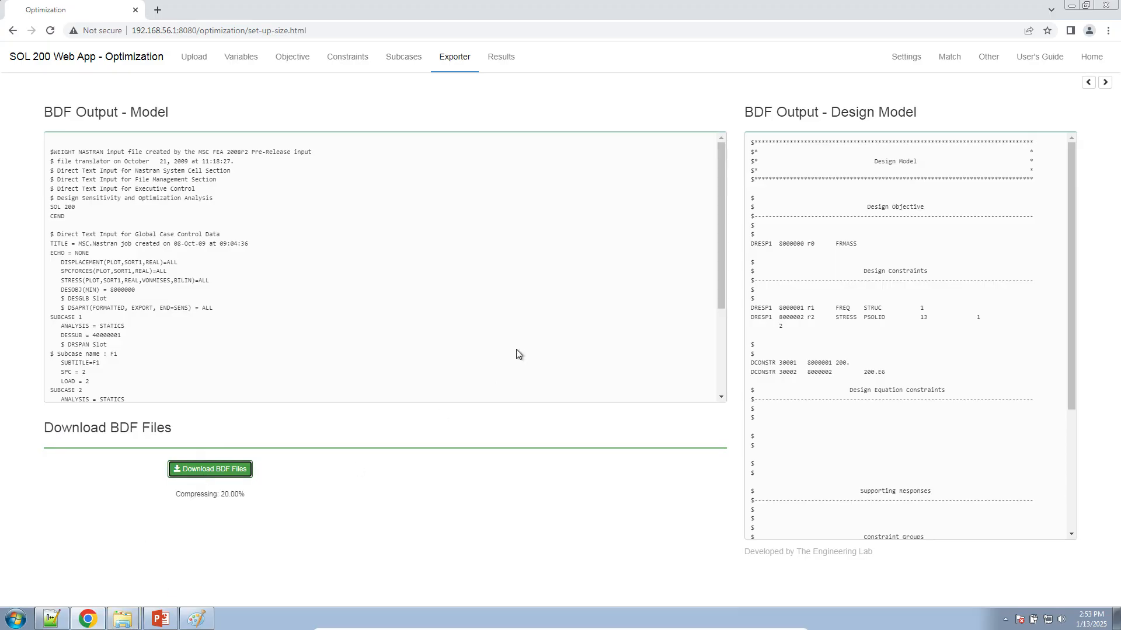
mouse_move(131, 624)
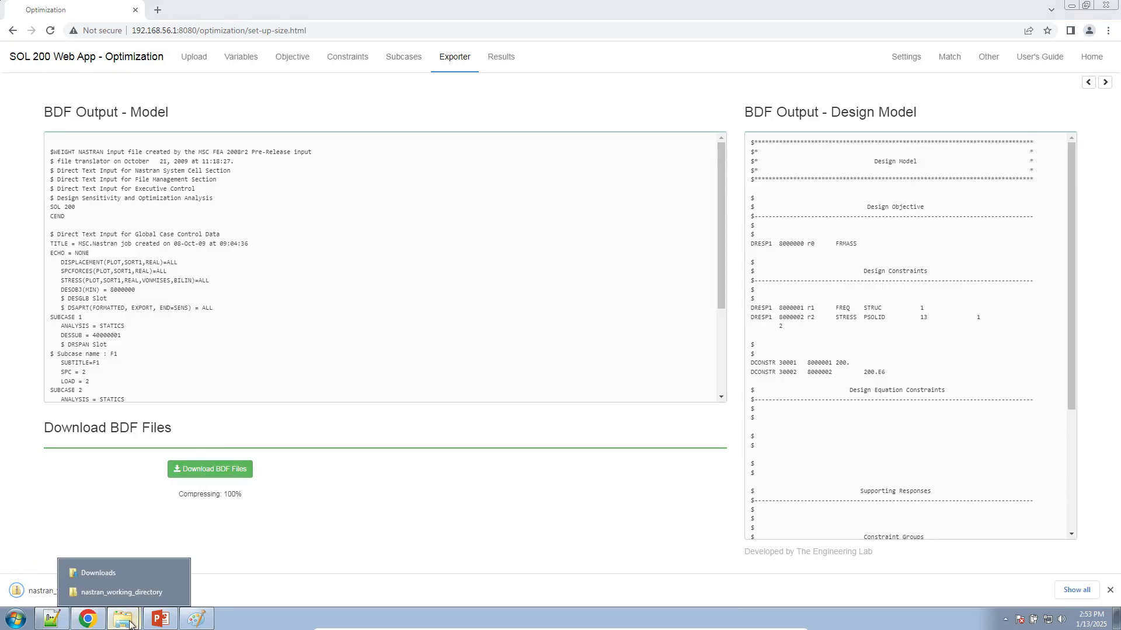
left_click(96, 573)
left_click(671, 188)
left_click(672, 190)
key("Right")
key("BackSpace")
key("BackSpace")
key("BackSpace")
key("BackSpace")
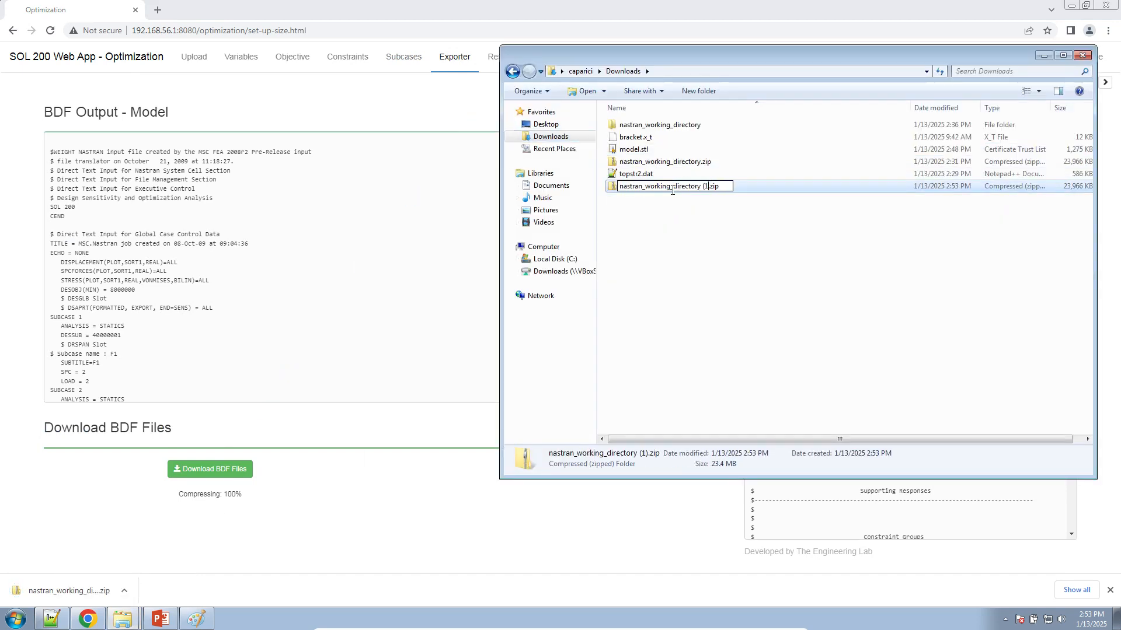
type("_2_shape")
key("Return")
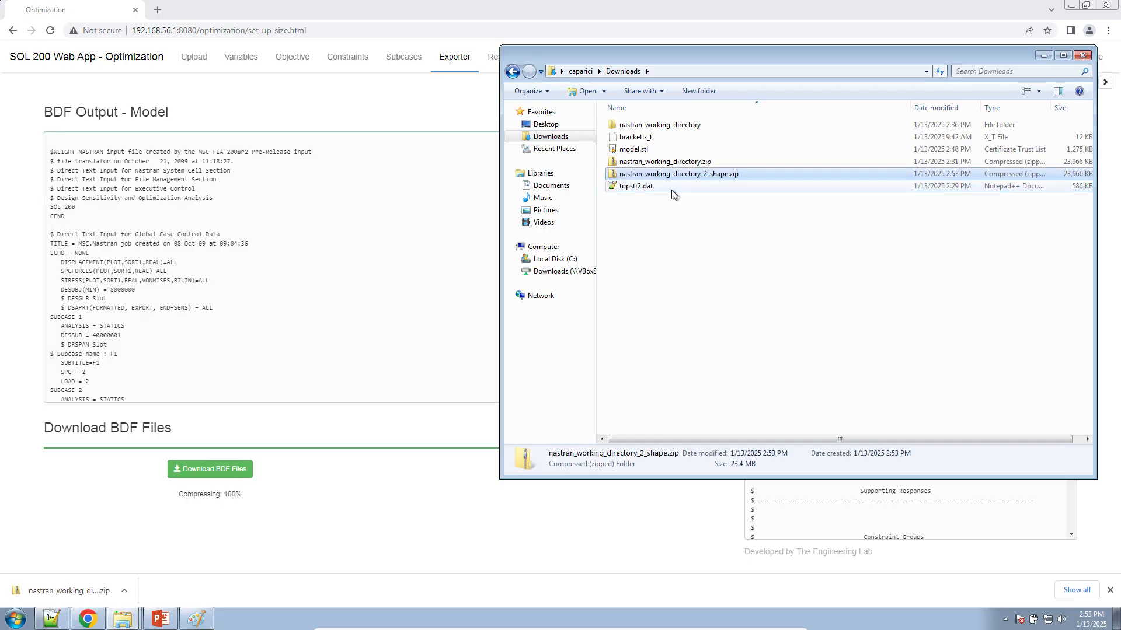
- Extract nastran_working_directory_2_shape.zip into its own folder in Downloads
right_click(718, 174)
left_click(743, 209)
left_click(661, 419)
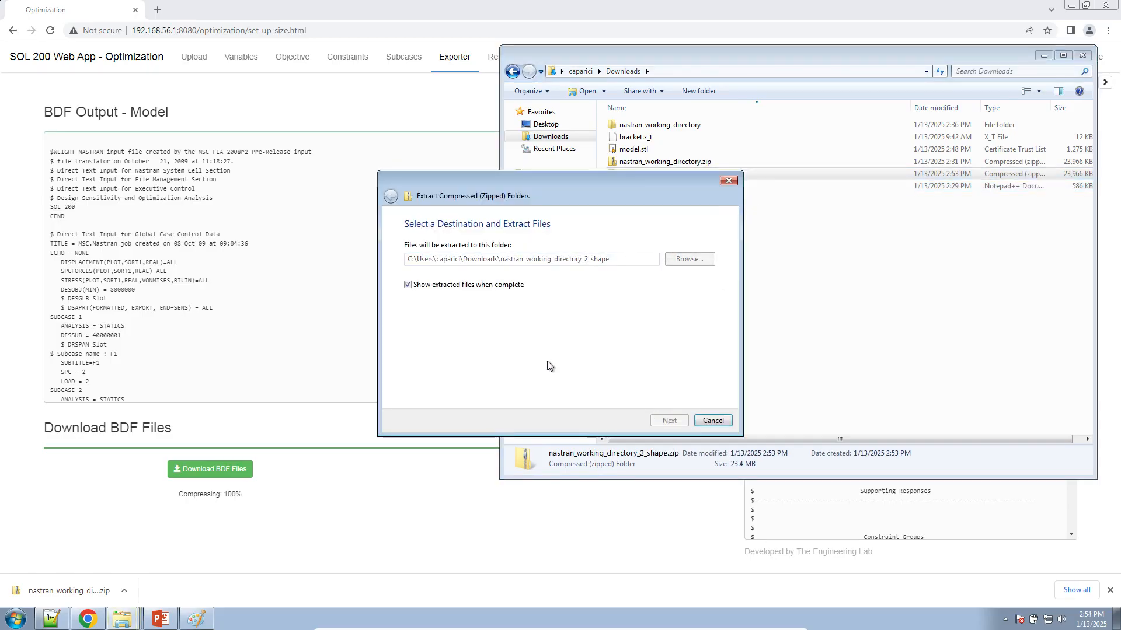
- Return to Chrome and open the Viewer results app
left_click(217, 296)
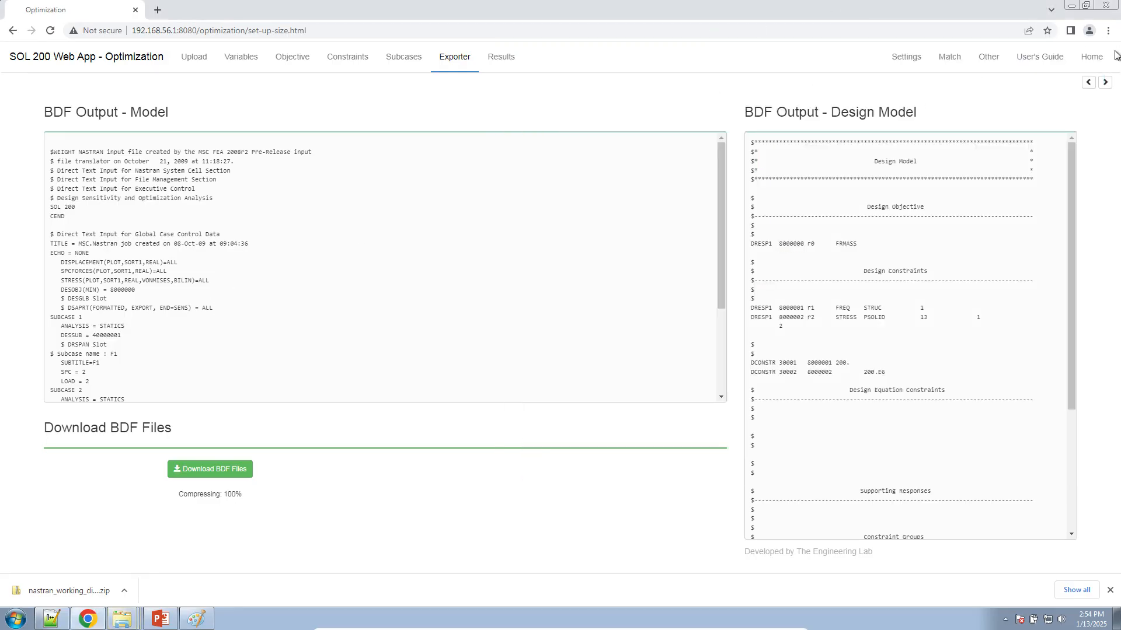
left_click(509, 61)
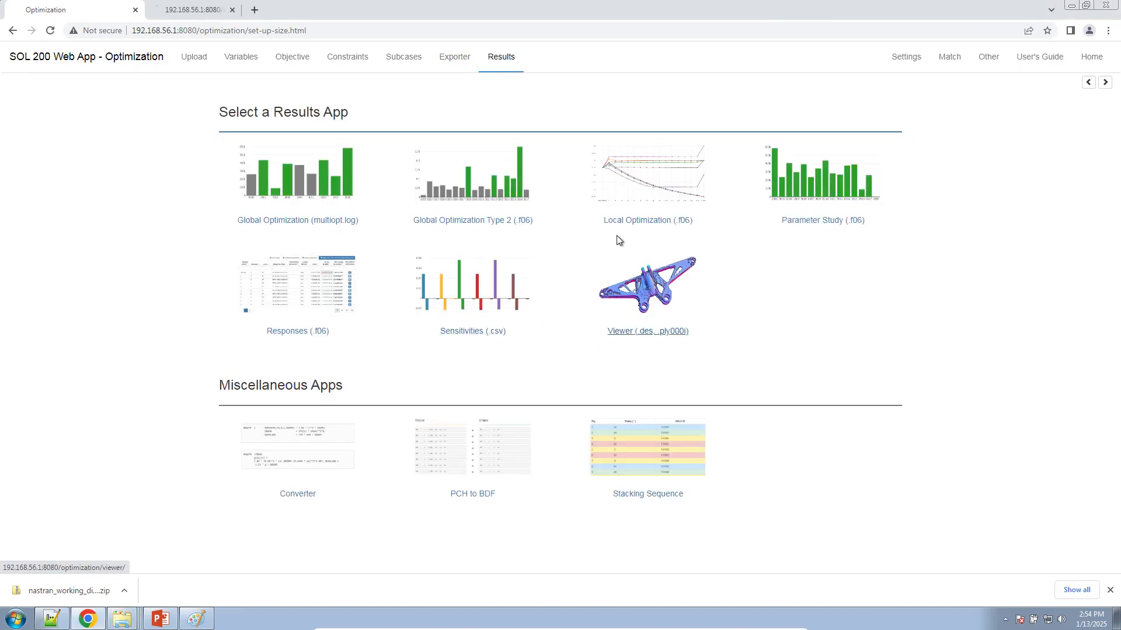
left_click(661, 286)
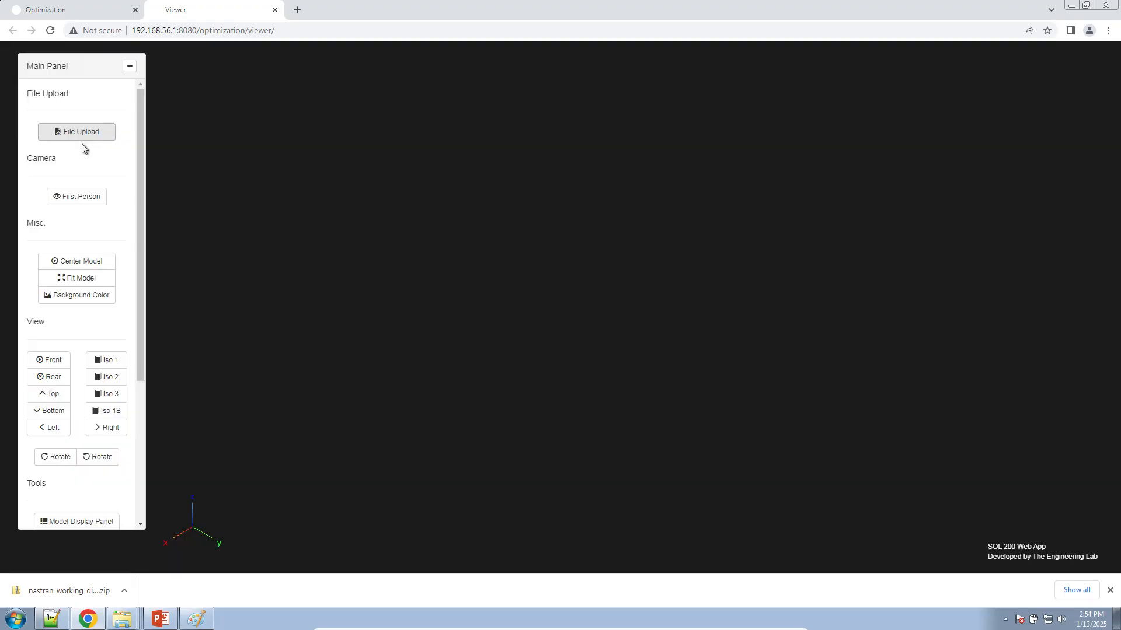
- Upload design_model.bdf and model.bdf from the nastran_working_directory_2_shape folder into the Viewer
left_click(88, 132)
left_click(624, 206)
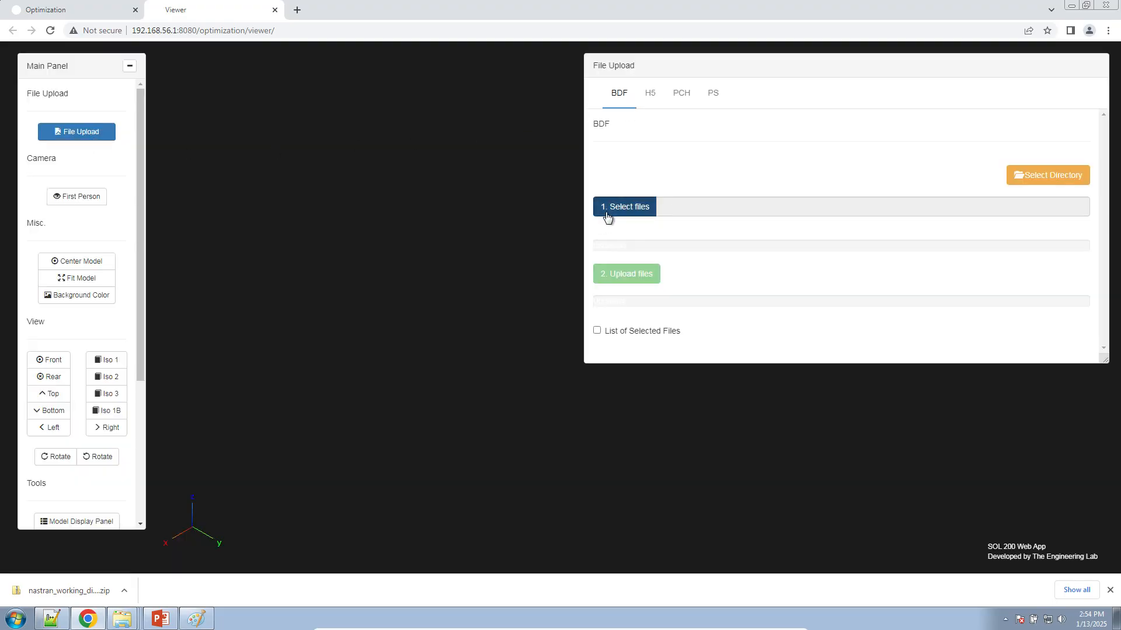
left_click(59, 92)
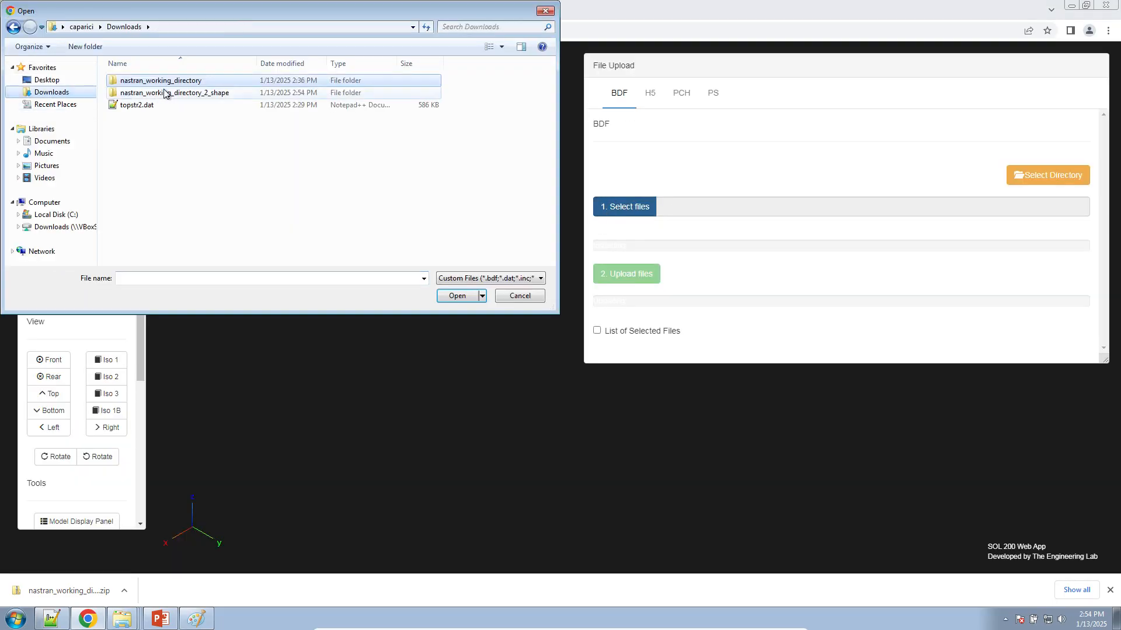
double_click(155, 93)
left_click(154, 105)
left_click(149, 92, "ctrl")
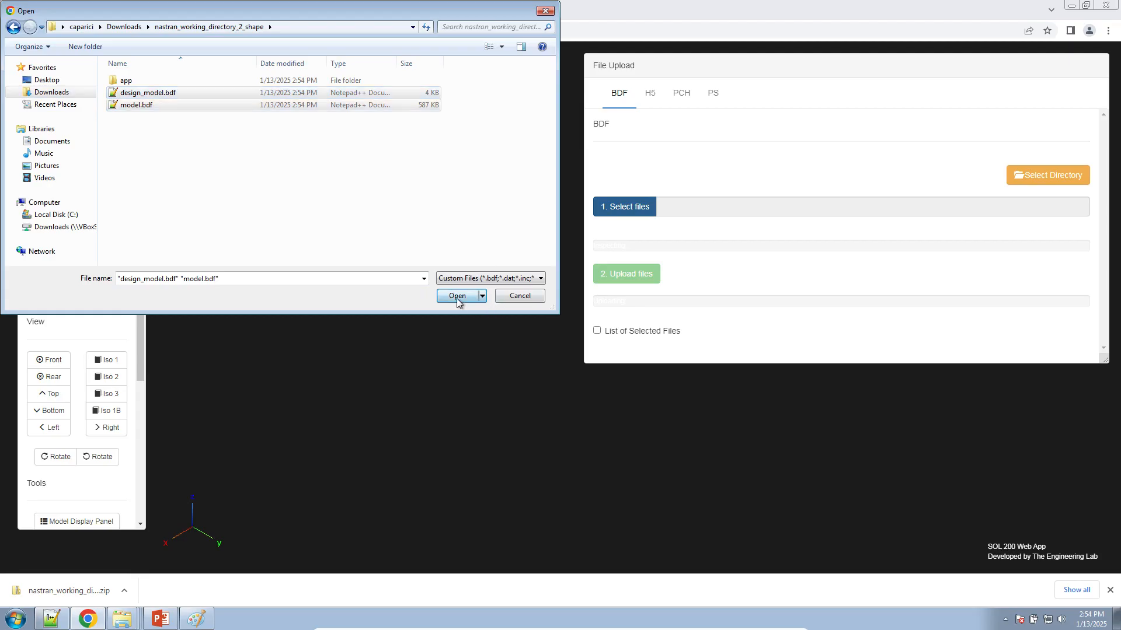
left_click(457, 296)
left_click(619, 276)
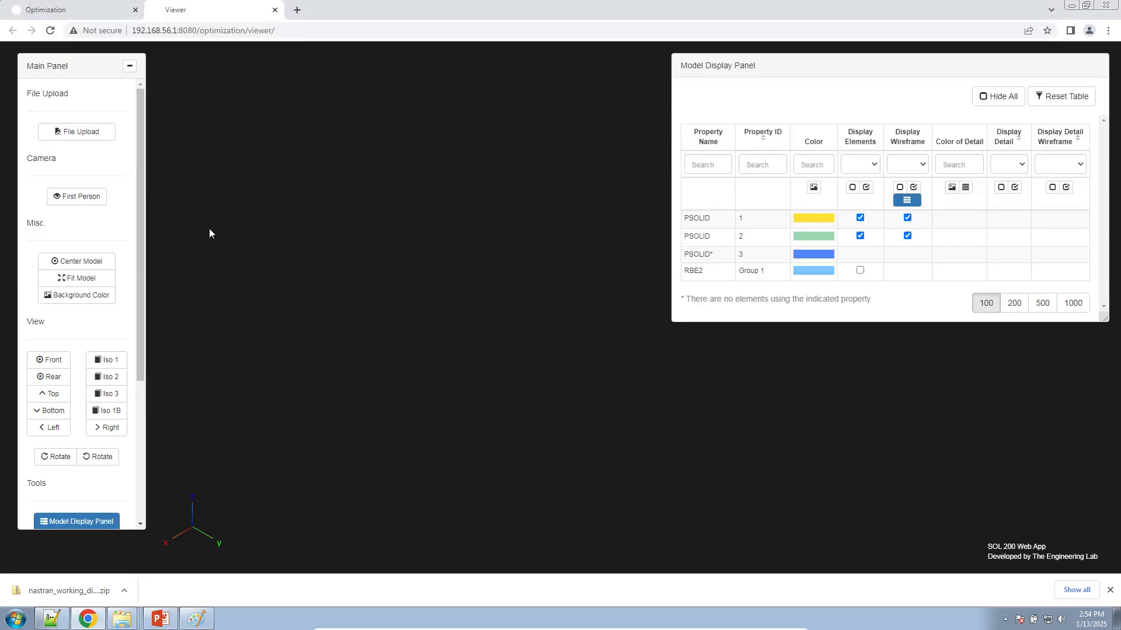
- Open the Shape optimization tool and add a shape for PSOLID 1
scroll(138, 305, "down", 3)
left_click(81, 488)
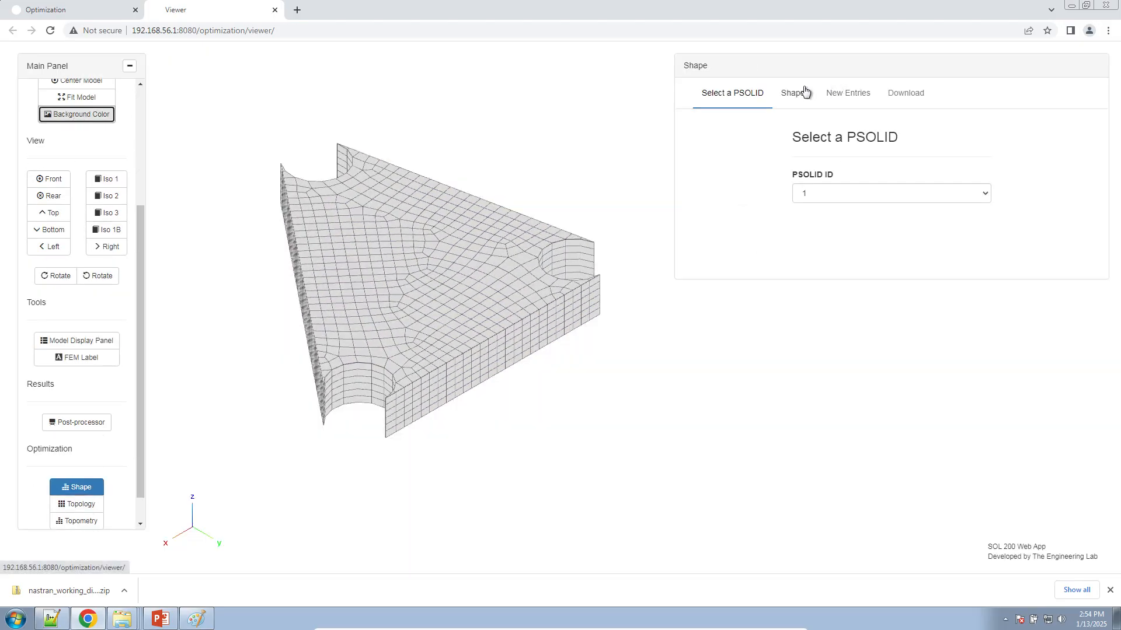
left_click(800, 93)
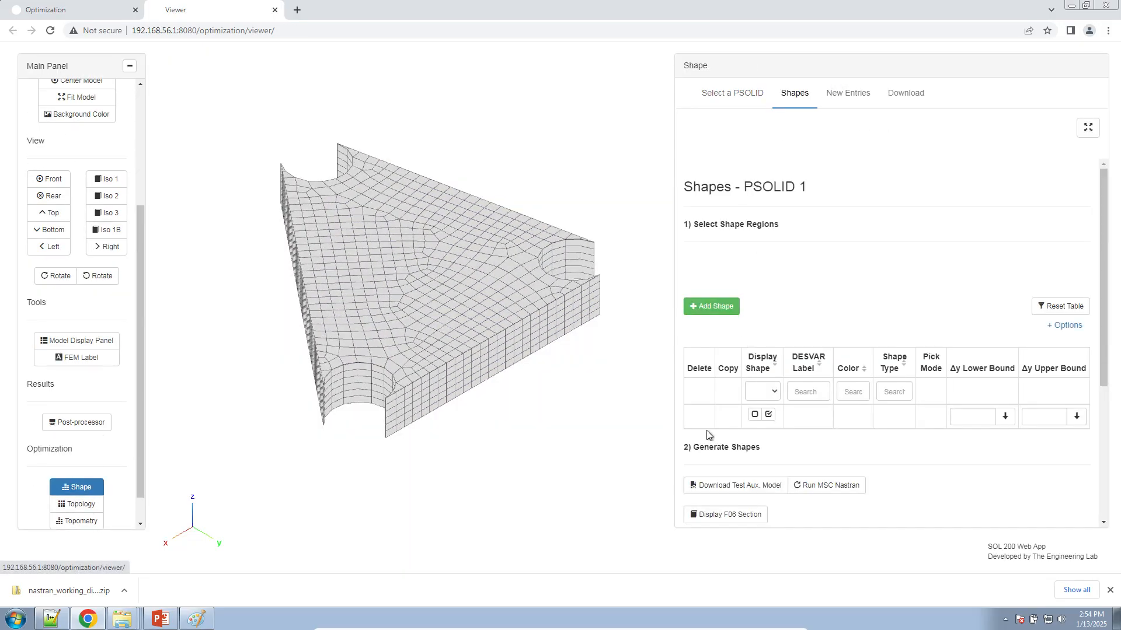
left_click(726, 310)
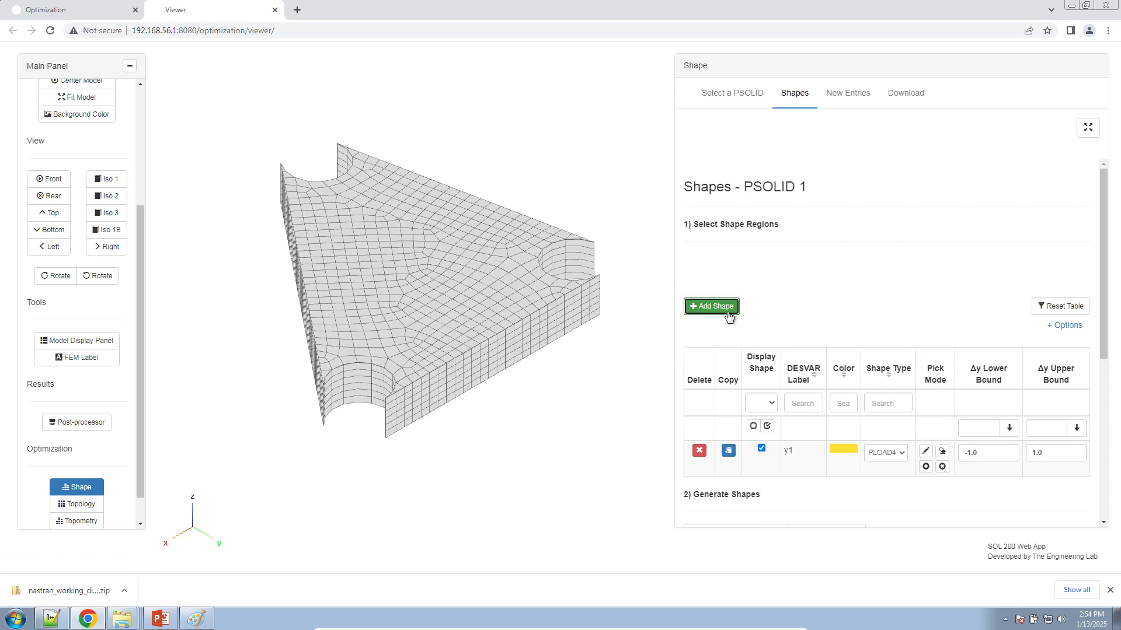
- Paint a band of elements across the bracket's large face as the y1 shape region and generate the shape with MSC Nastran
left_click(926, 450)
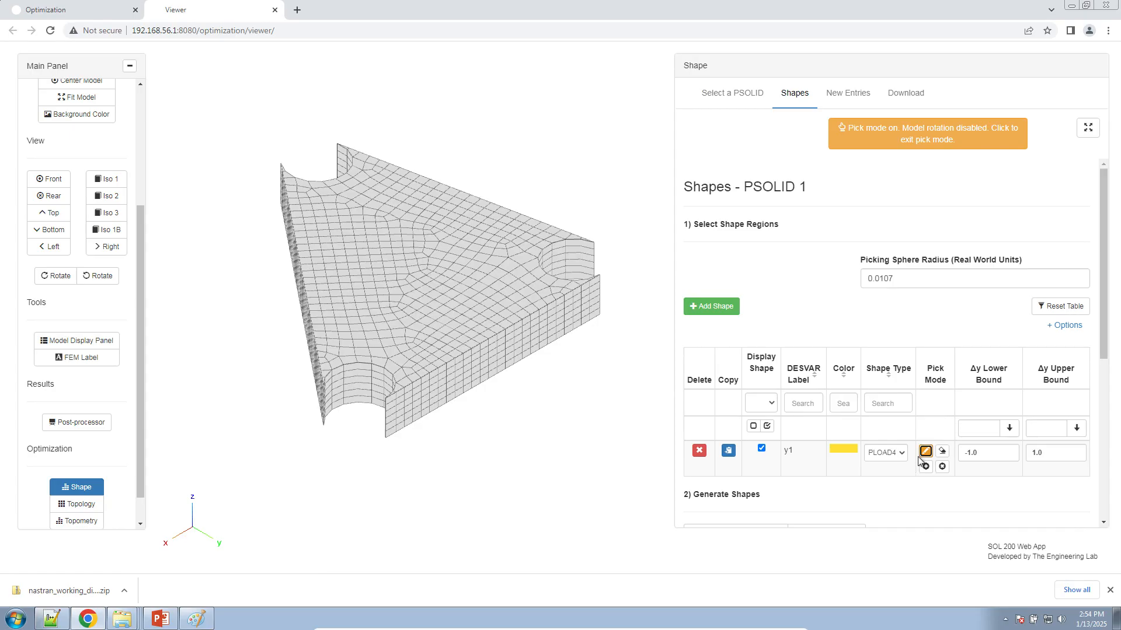
mouse_move(467, 213)
left_mouse_down()
mouse_move(394, 261)
mouse_move(346, 279)
mouse_move(462, 209)
mouse_move(327, 284)
mouse_move(430, 260)
mouse_move(488, 204)
left_mouse_up()
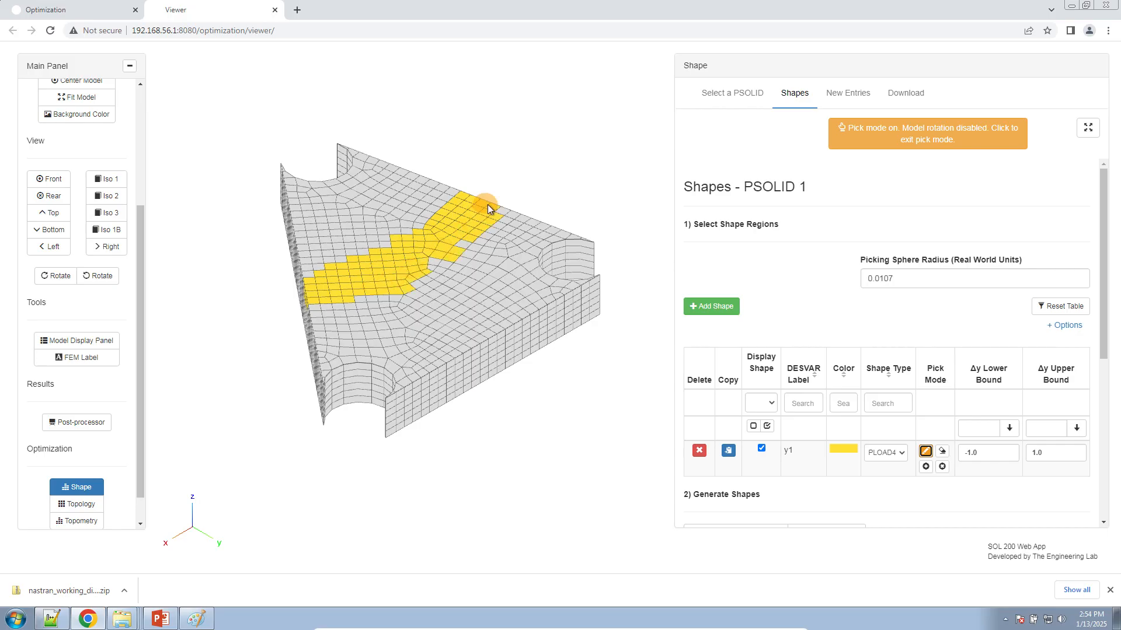
left_click(895, 147)
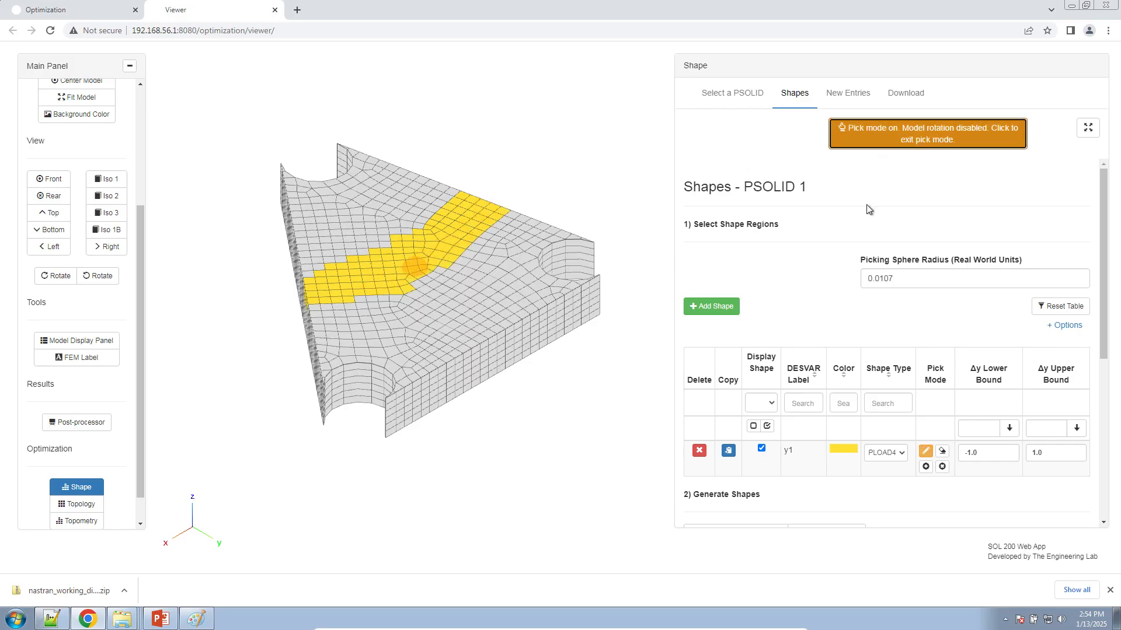
scroll(851, 321, "down", 4)
left_click(832, 299)
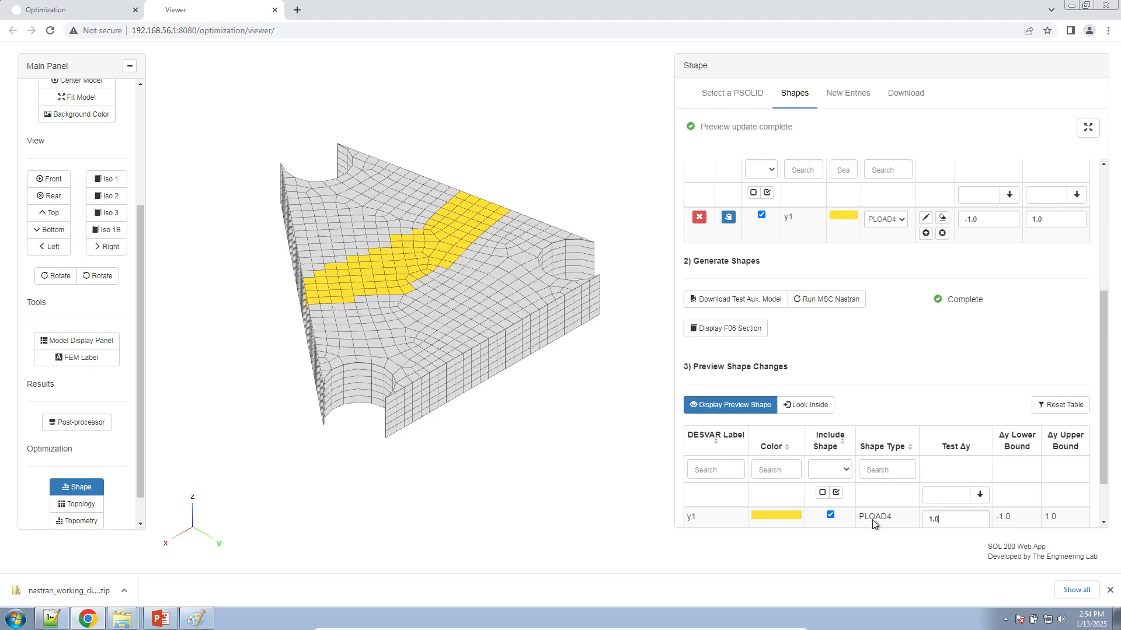
- Set the Test Δy of shape y1 to 0.5 to preview the shape change
key("Tab")
type("0.")
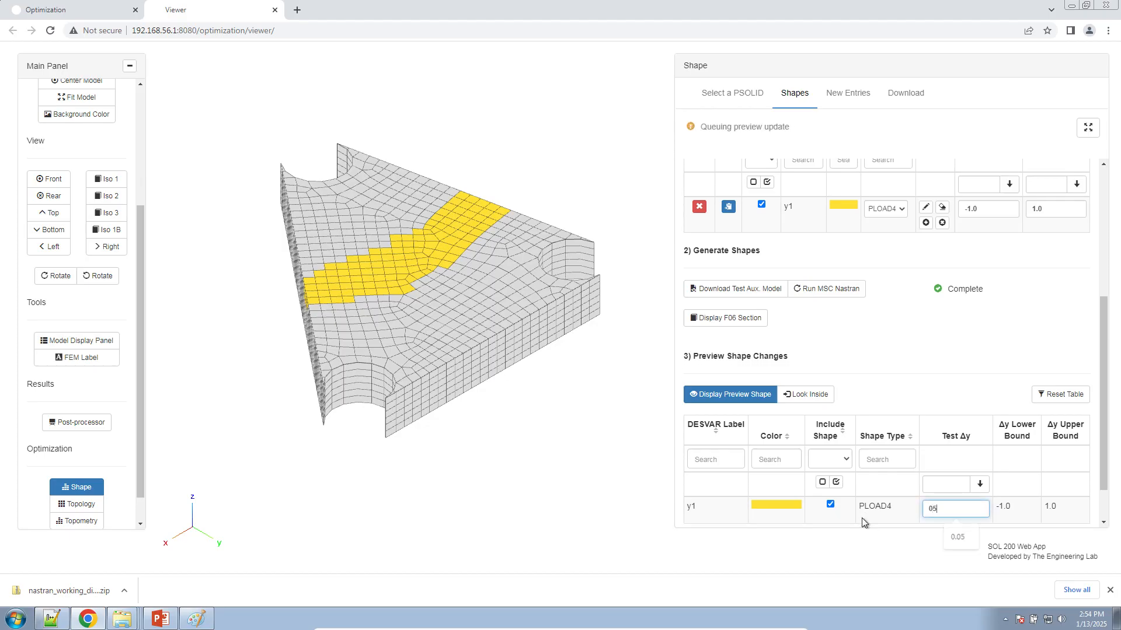
type("5")
left_click(885, 403)
scroll(886, 403, "down", 1)
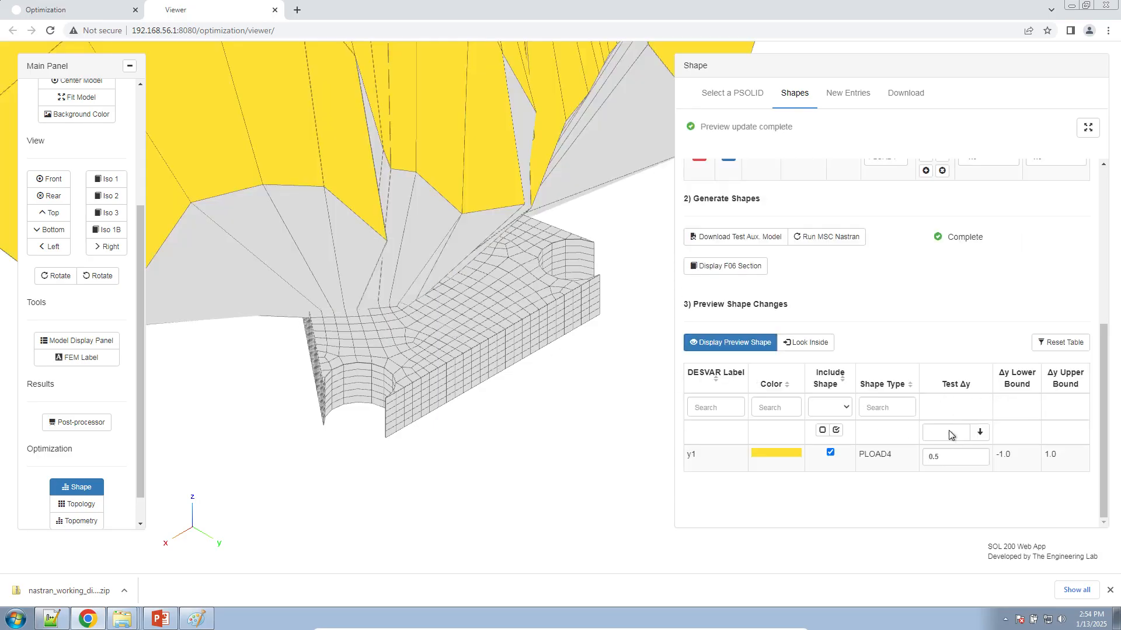
- Preview shape y1 with a Test Δy of 0.01 and inspect the raised band on the bracket
double_click(944, 457)
type("01")
key("Tab")
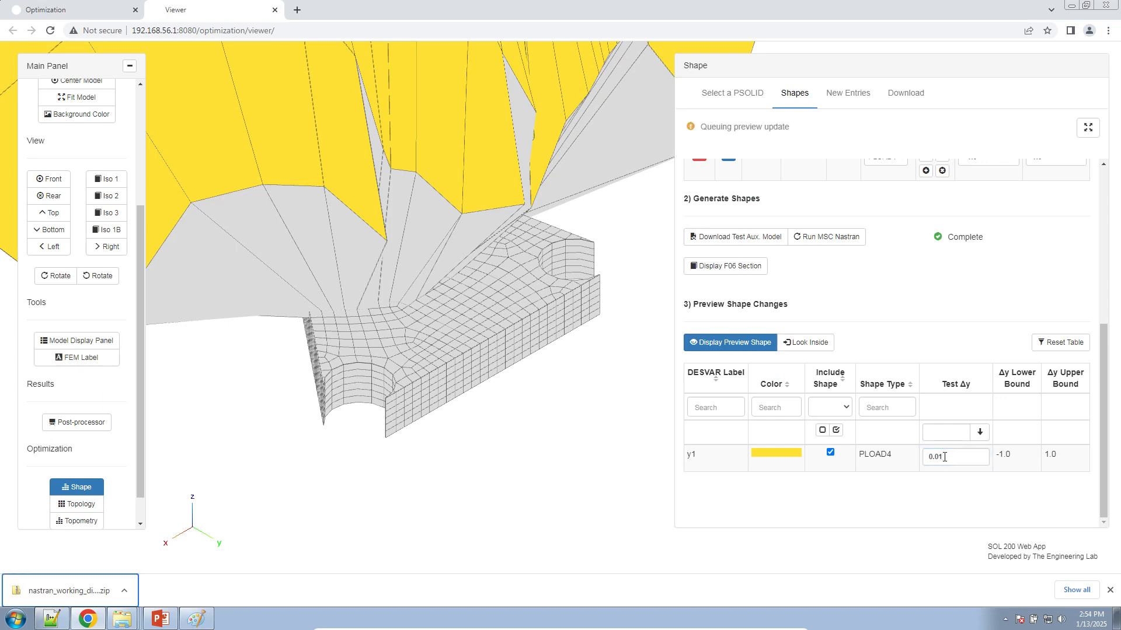
left_click_drag(411, 358, 495, 335)
left_click_drag(445, 267, 503, 298)
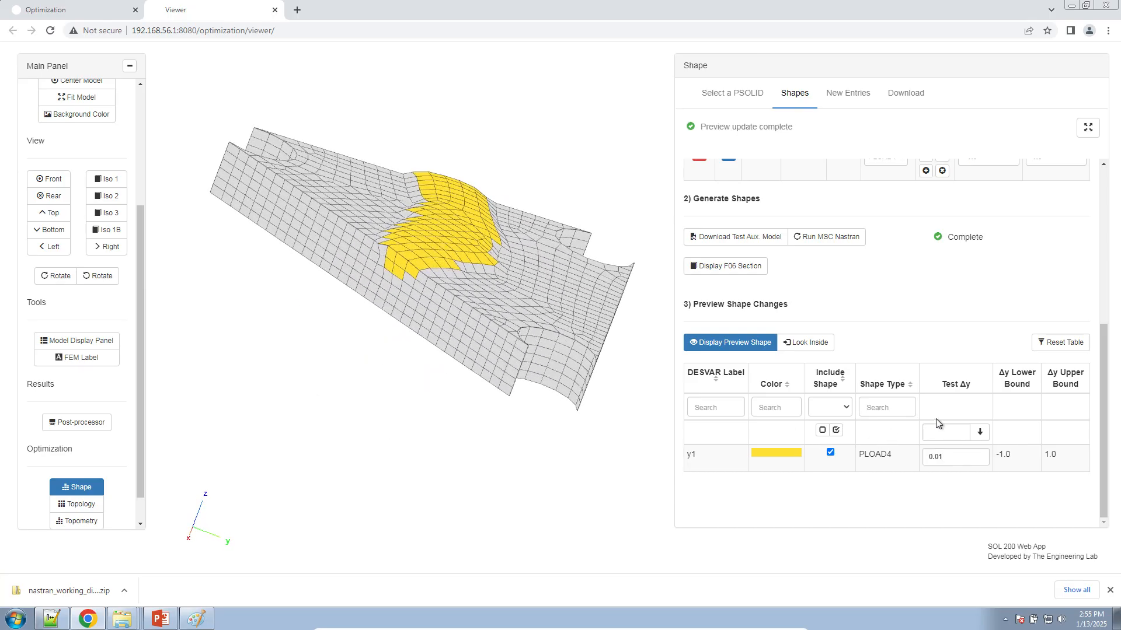
- Preview shape y1 with a Test Δy of 1.01 and fit the whole deformed model in view
left_click(929, 456)
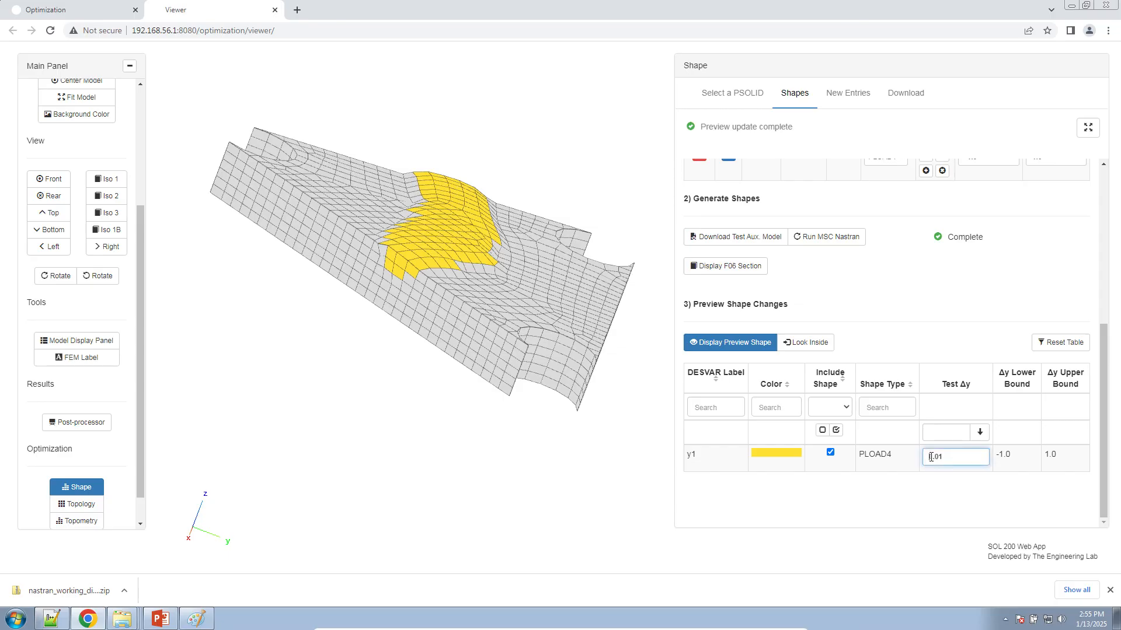
type("1")
left_click(898, 311)
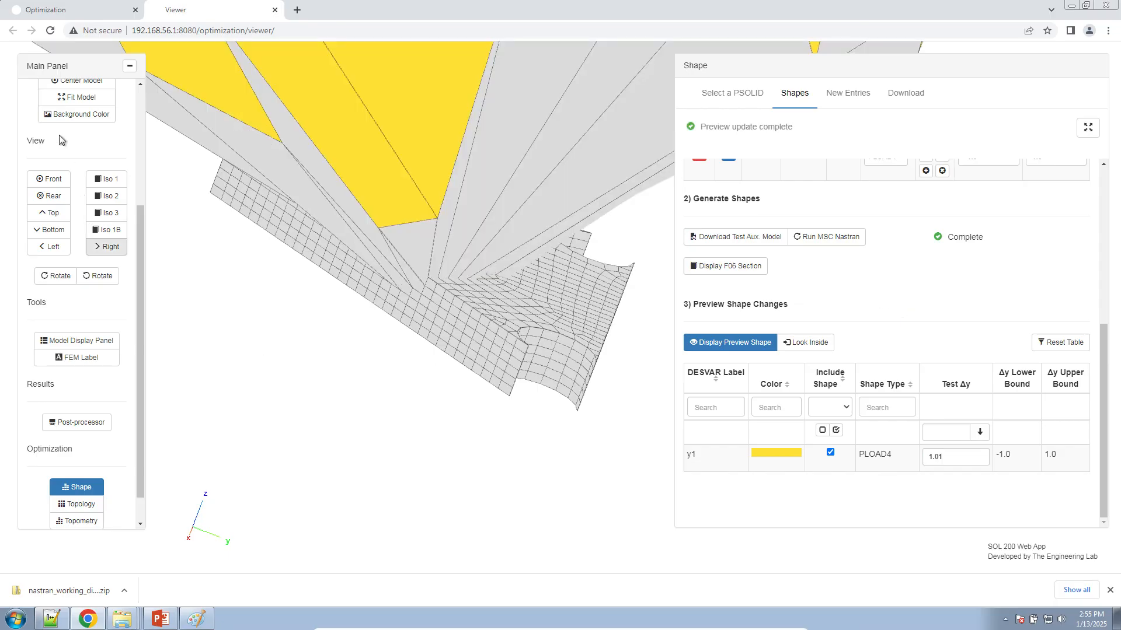
left_click(73, 105)
left_click_drag(555, 439, 555, 379)
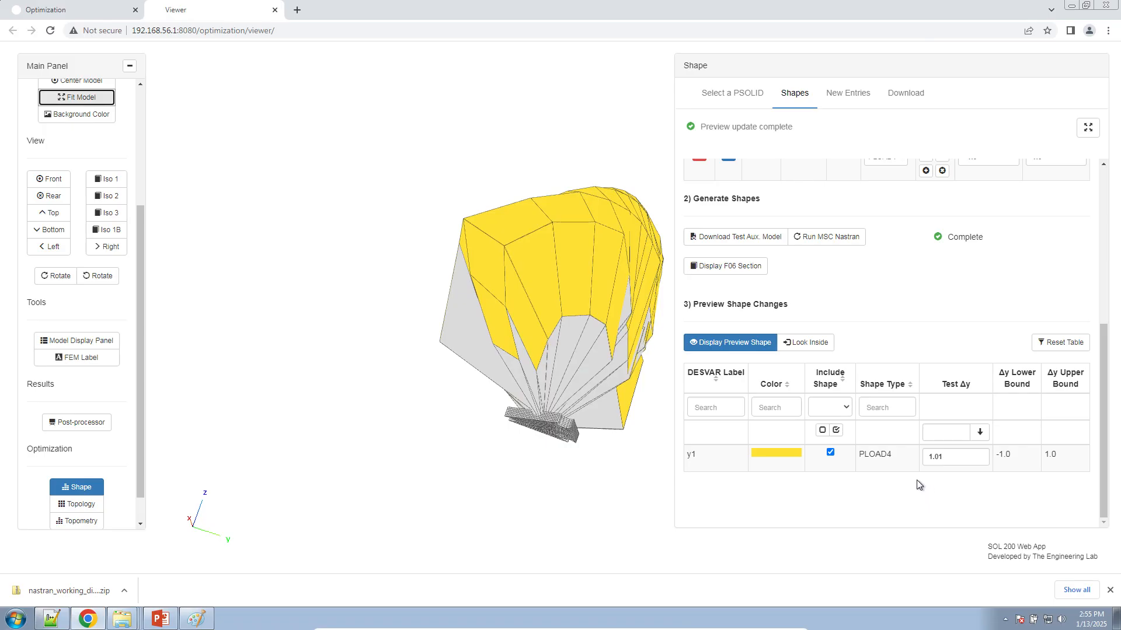
- Reduce the Test Δy of shape y1 to .01 and refit the view to the bracket
left_click(930, 456)
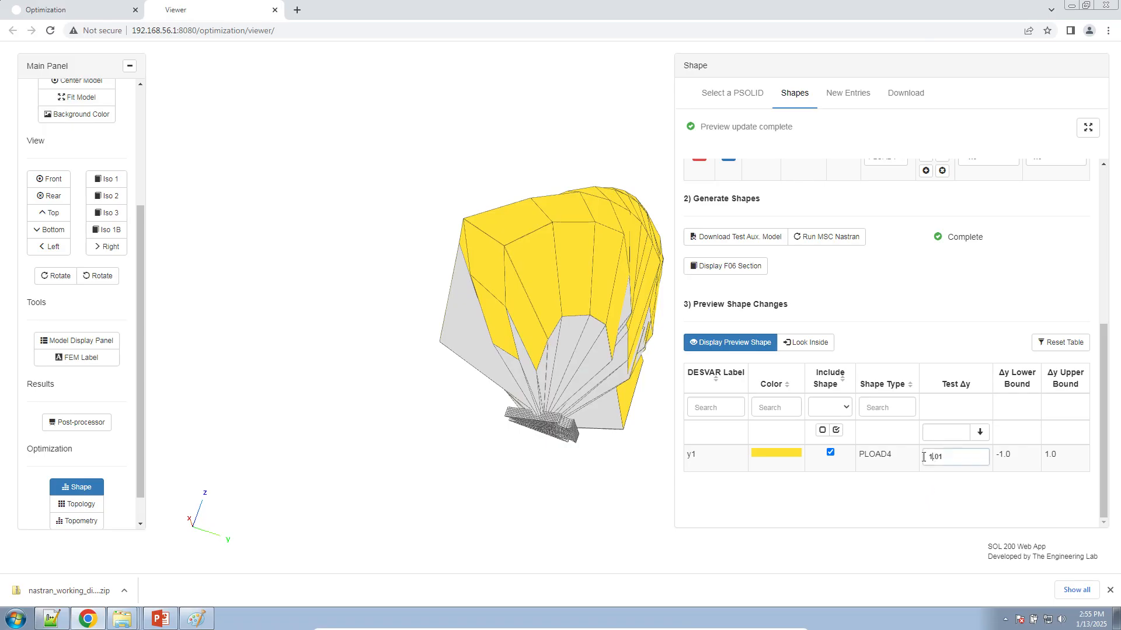
key("Delete")
left_click(80, 97)
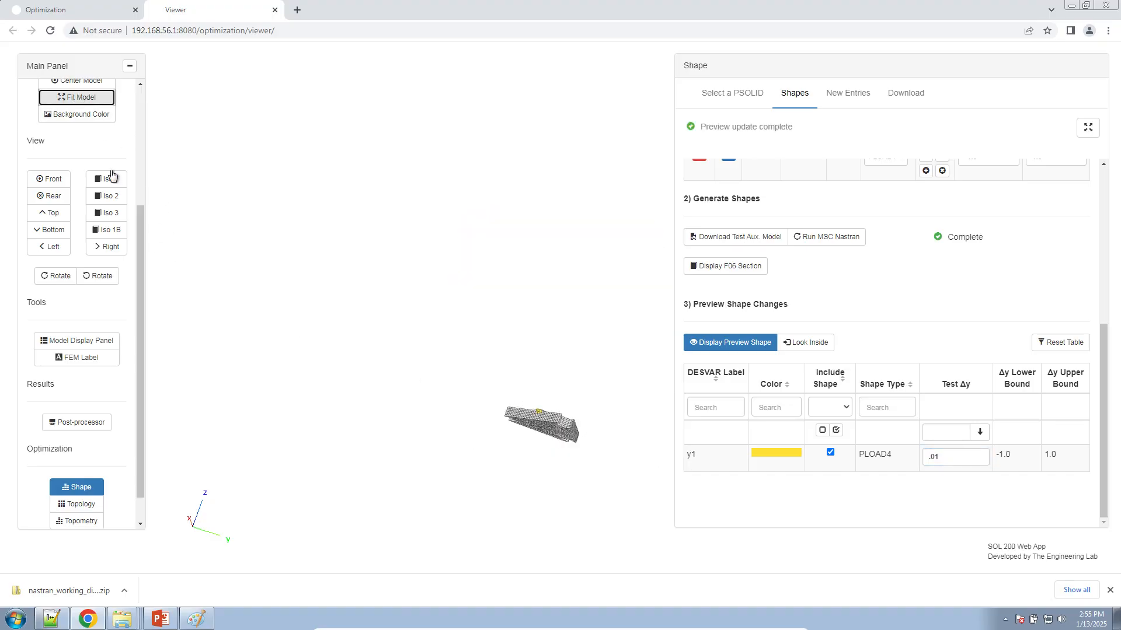
left_click(80, 97)
left_click_drag(546, 377, 530, 418)
right_click_drag(532, 401, 455, 410)
- Set the Test Δy of shape y1 to .05 and inspect the previewed band from above
left_click(945, 457)
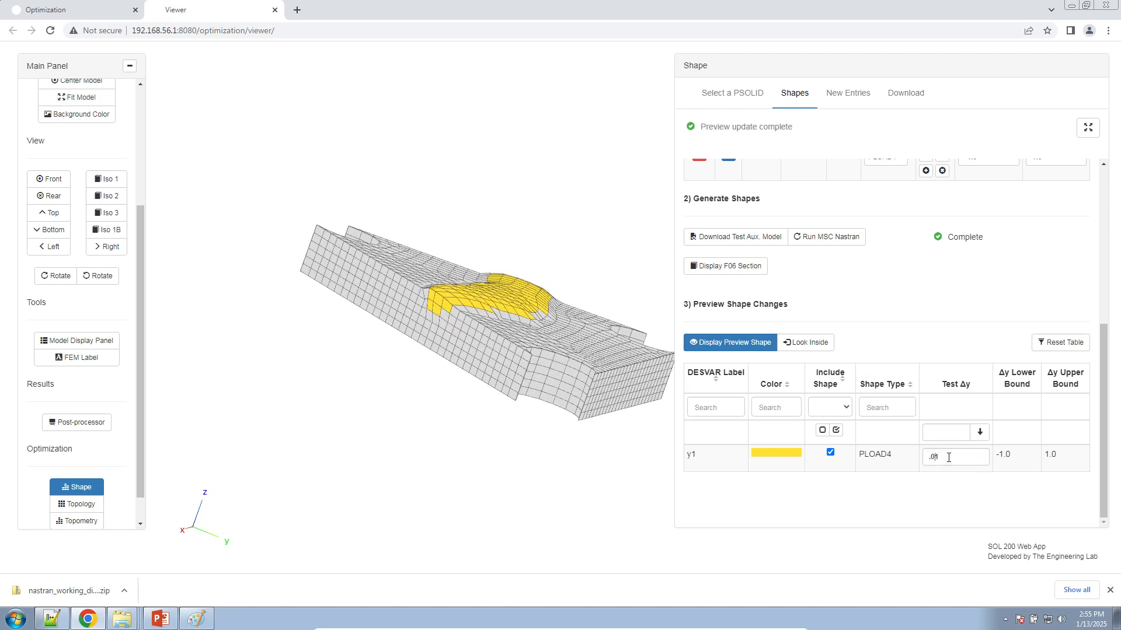
key("BackSpace")
type("5")
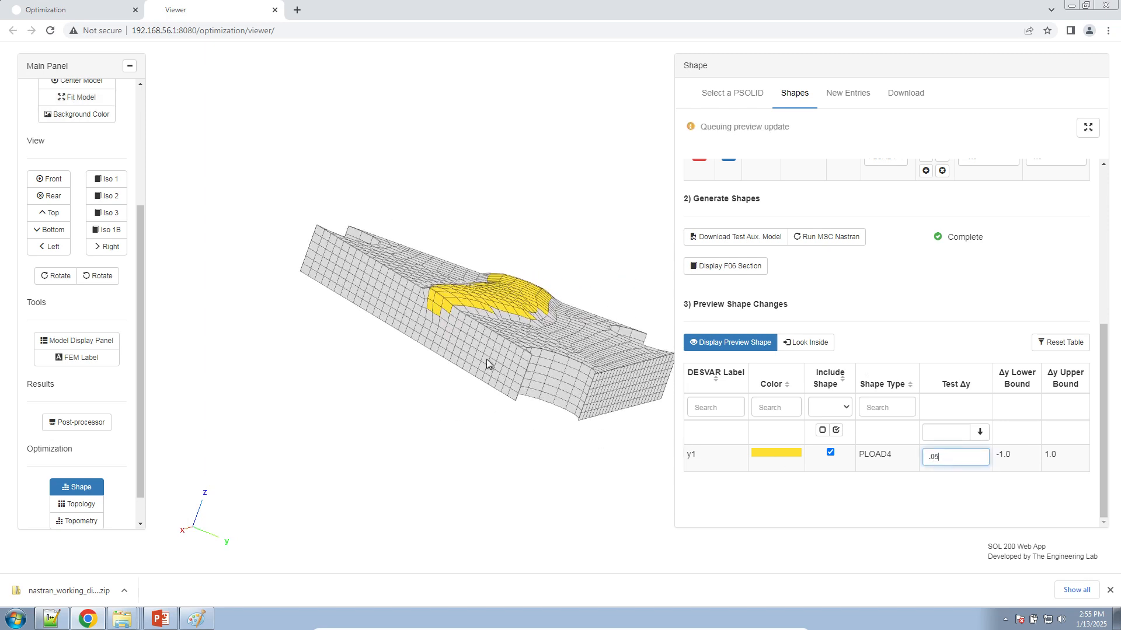
left_click_drag(485, 345, 459, 370)
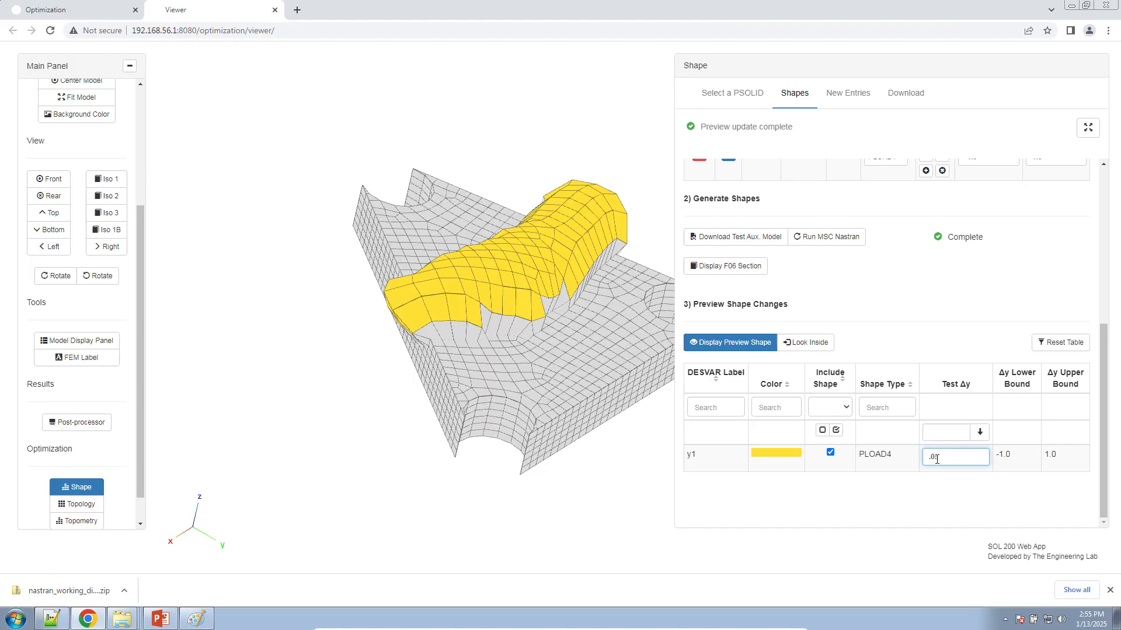
- Set the Test Δy of shape y1 to .02 and copy this value into its Δy Upper Bound
type("2")
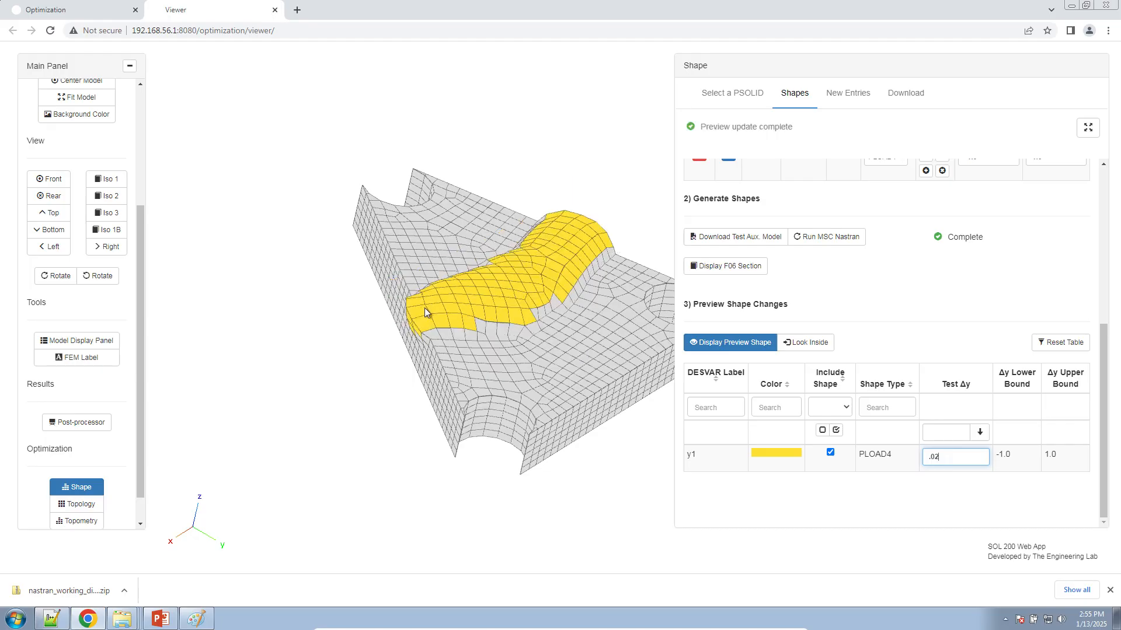
double_click(947, 455)
key("ctrl+c")
left_click(960, 337)
scroll(960, 338, "up", 2)
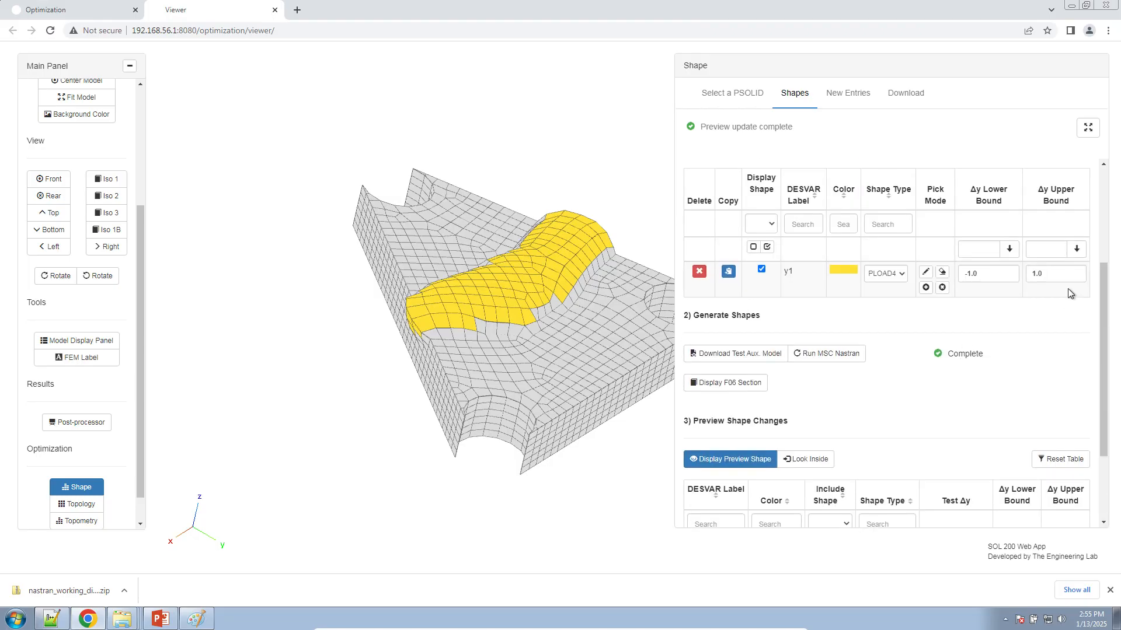
double_click(1044, 275)
key("ctrl+v")
double_click(1047, 272)
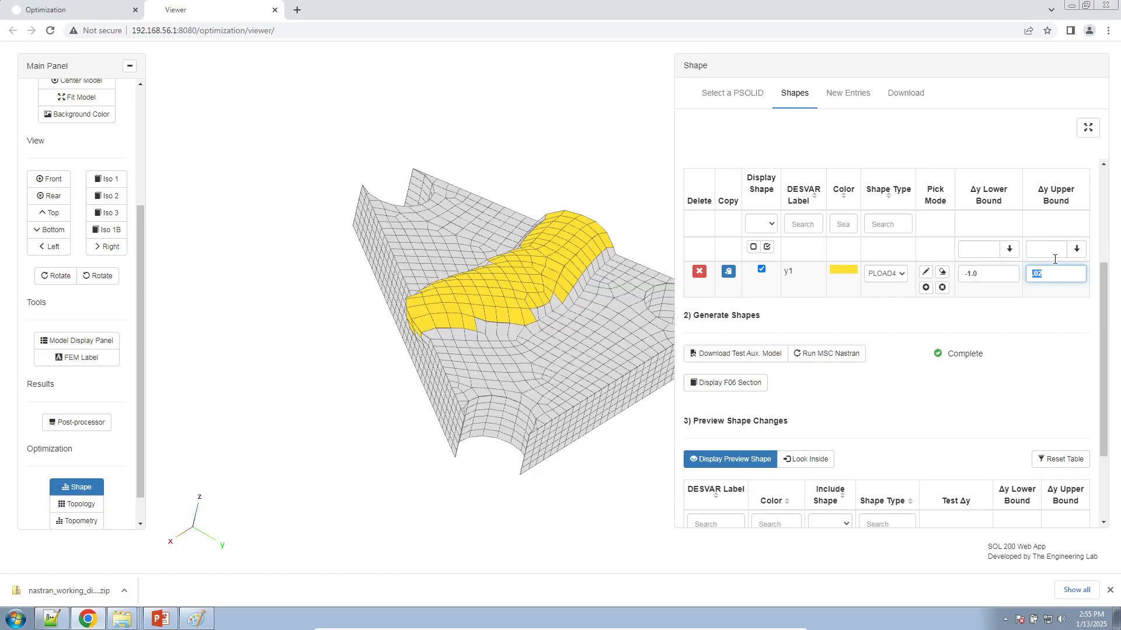
left_click(910, 432)
- Paint the entire bracket surface into the y1 region using a picking sphere radius of 1.0107
scroll(910, 432, "down", 2)
scroll(910, 324, "up", 4)
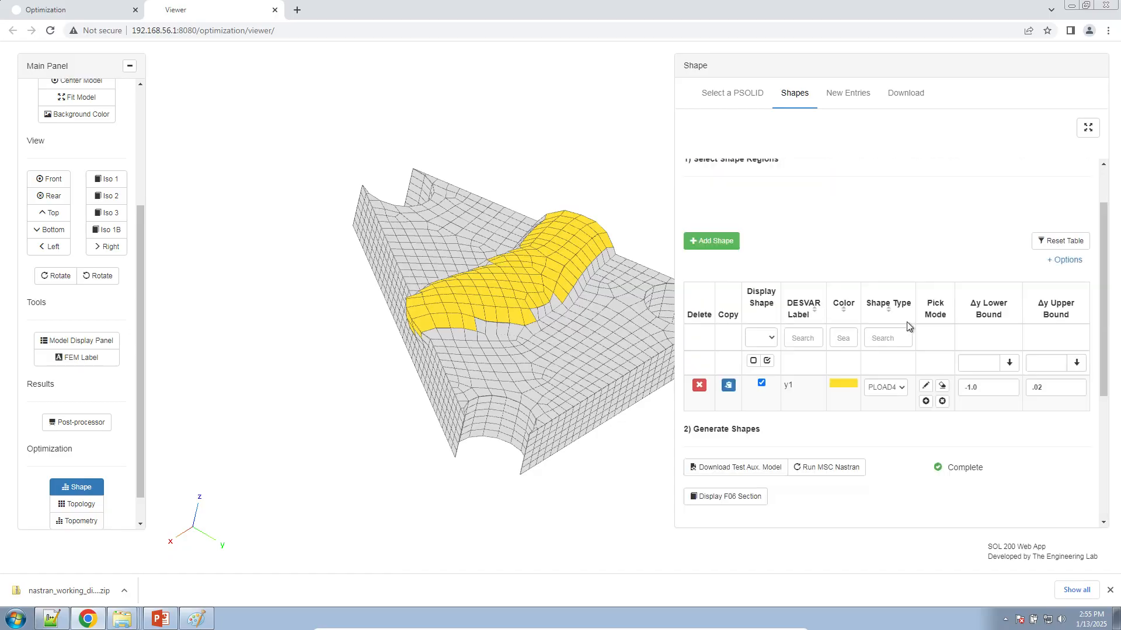
left_click(923, 390)
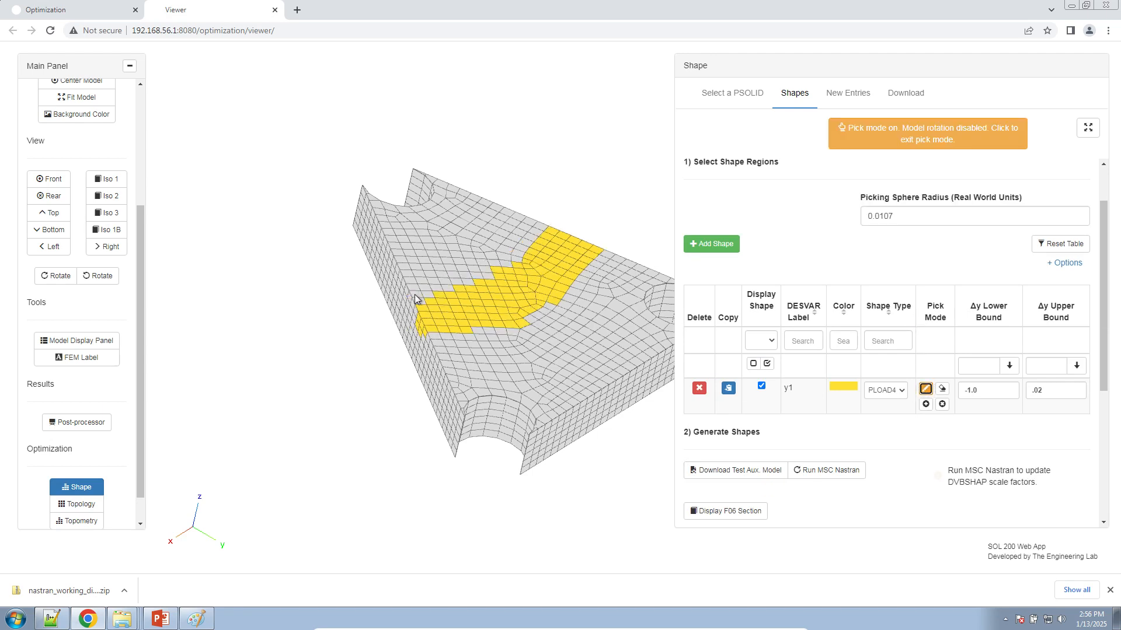
left_click(872, 217)
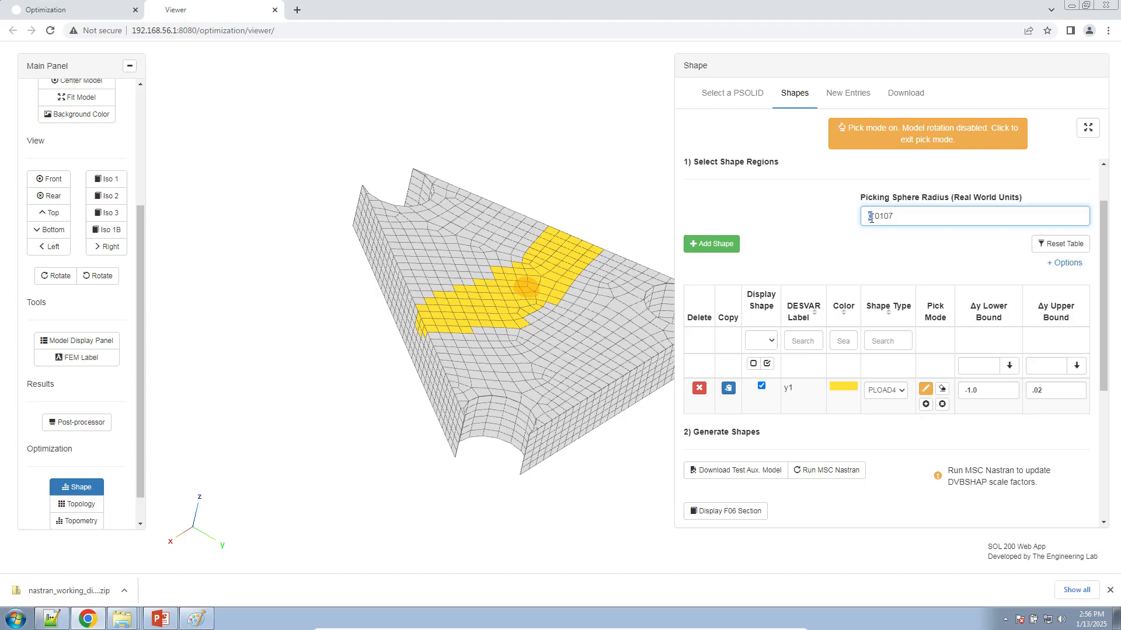
type("1")
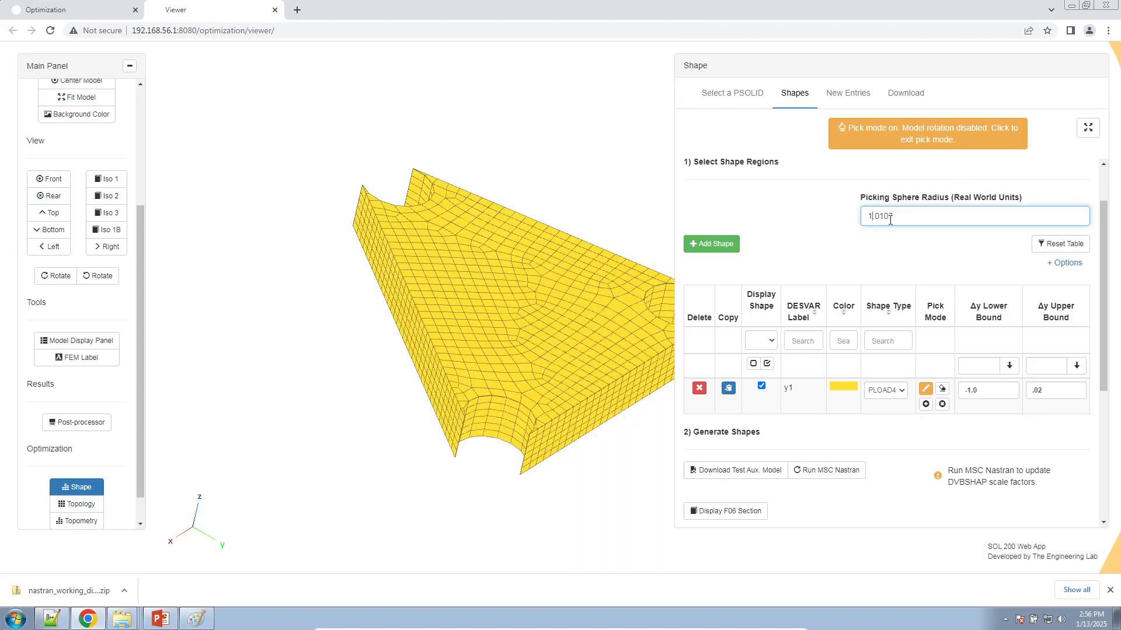
- Reduce the picking sphere radius to .1107, exit pick mode and turn the bracket over
key("BackSpace")
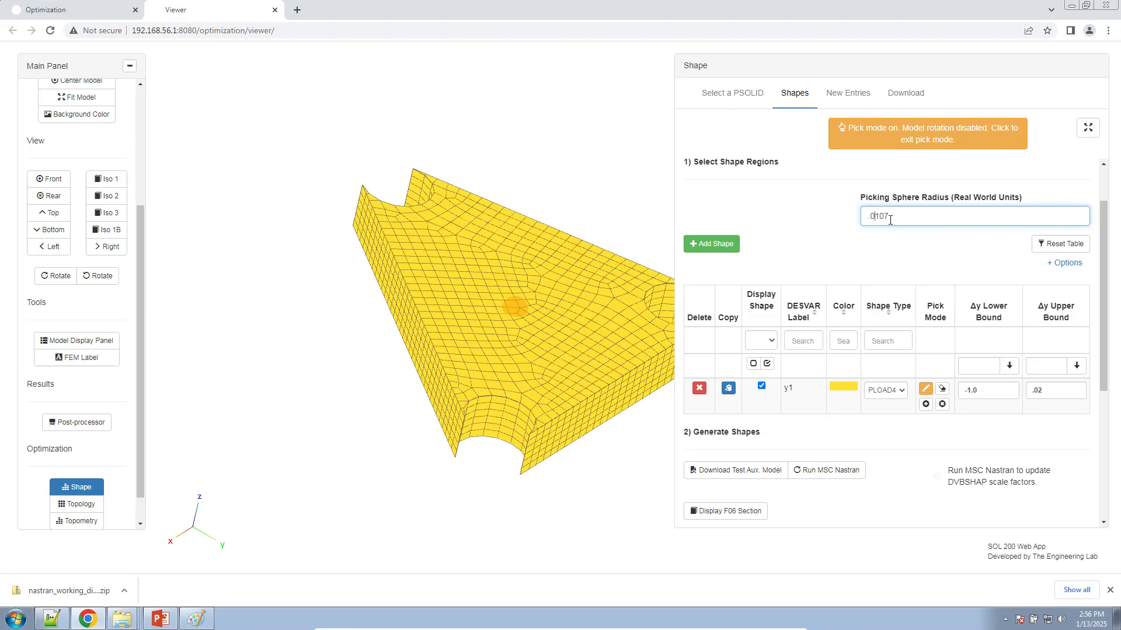
key("BackSpace")
type("1")
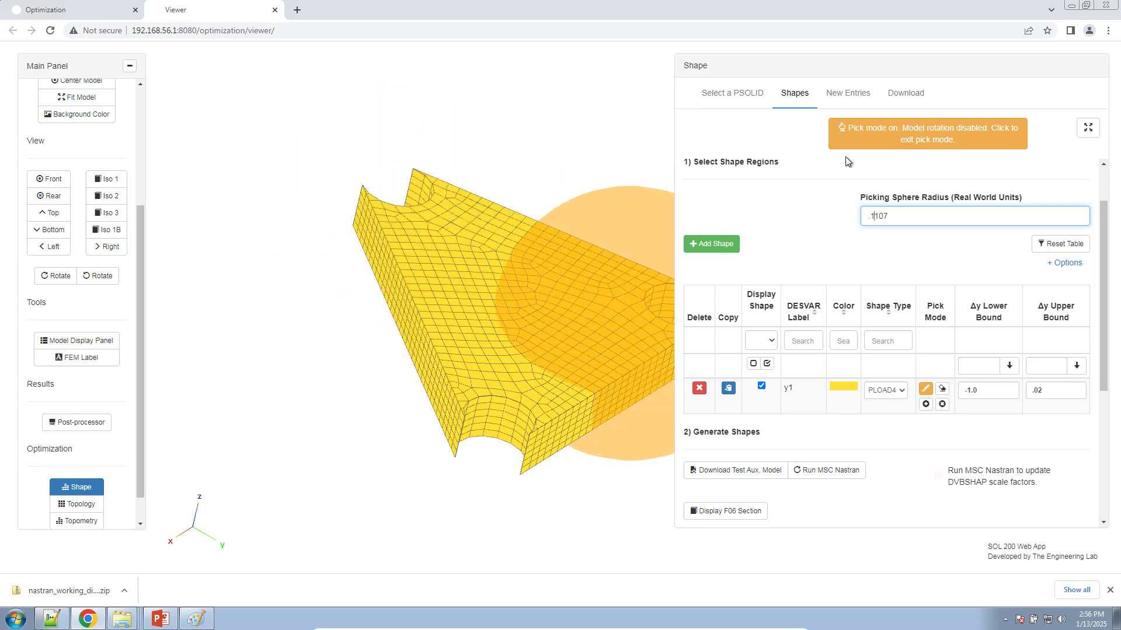
left_click(840, 138)
left_click_drag(484, 435, 489, 152)
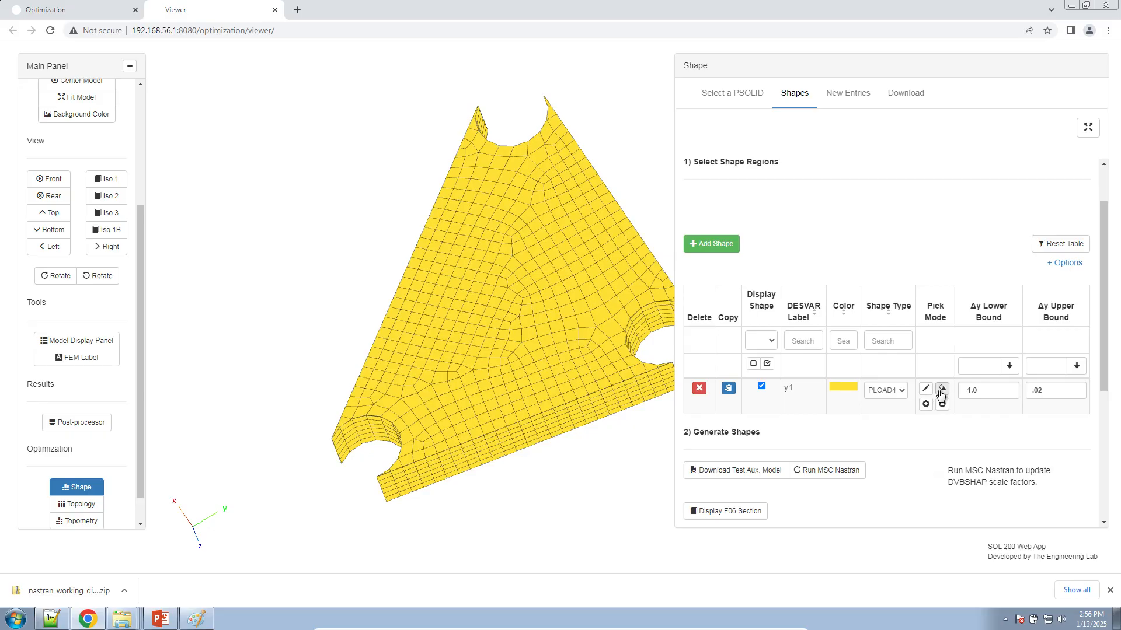
- Start erasing elements from the y1 region with a picking sphere radius of .01107
left_click(940, 390)
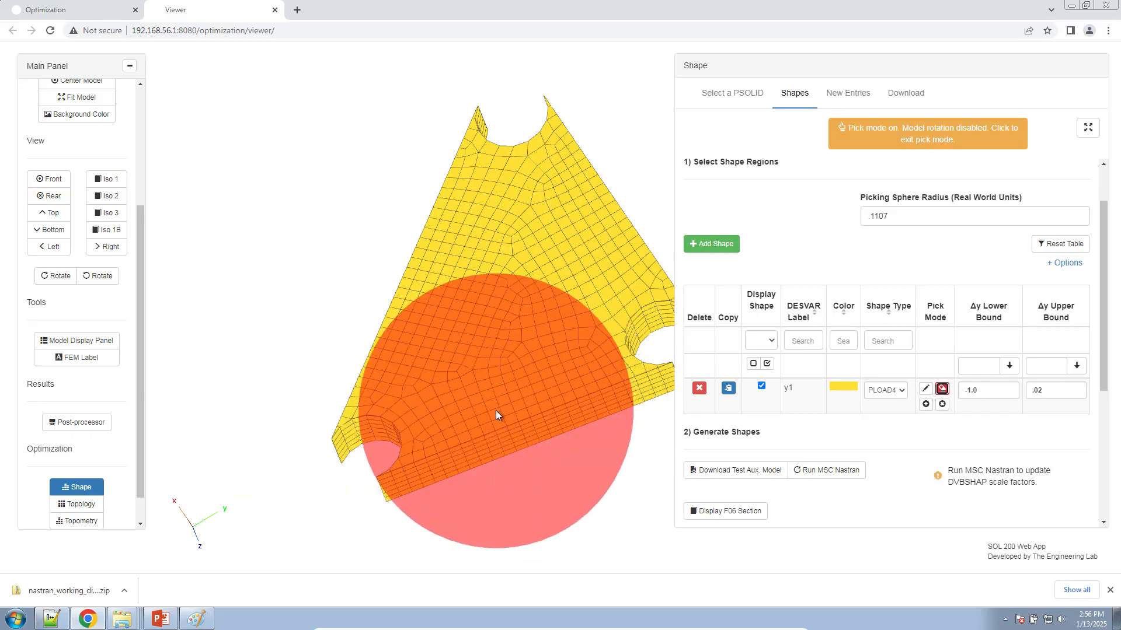
double_click(883, 216)
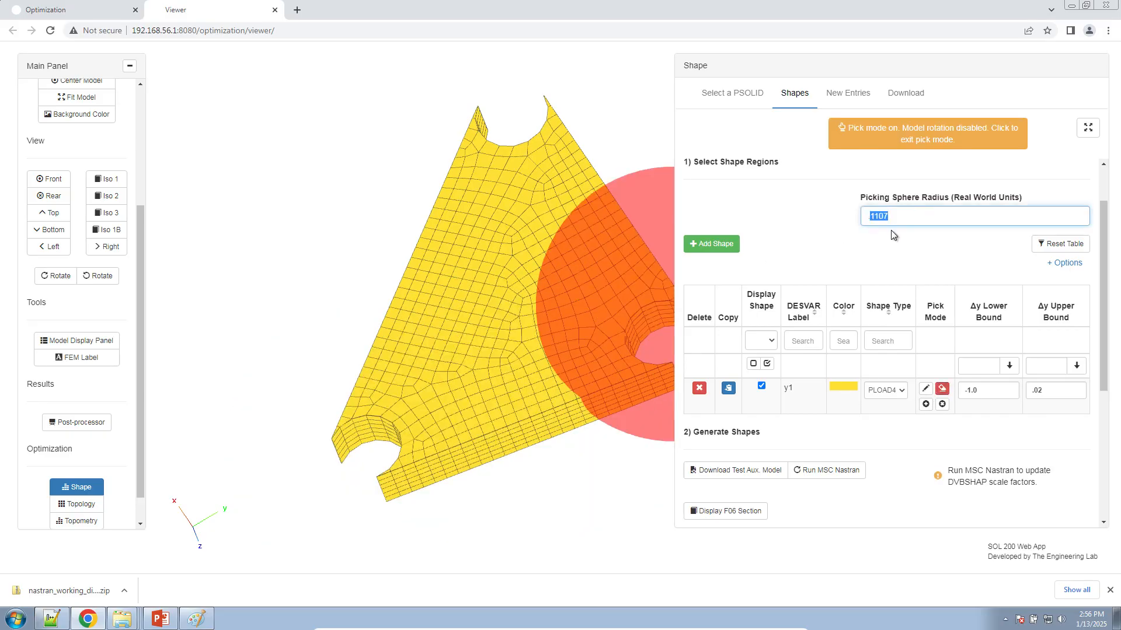
key("Home")
type("0")
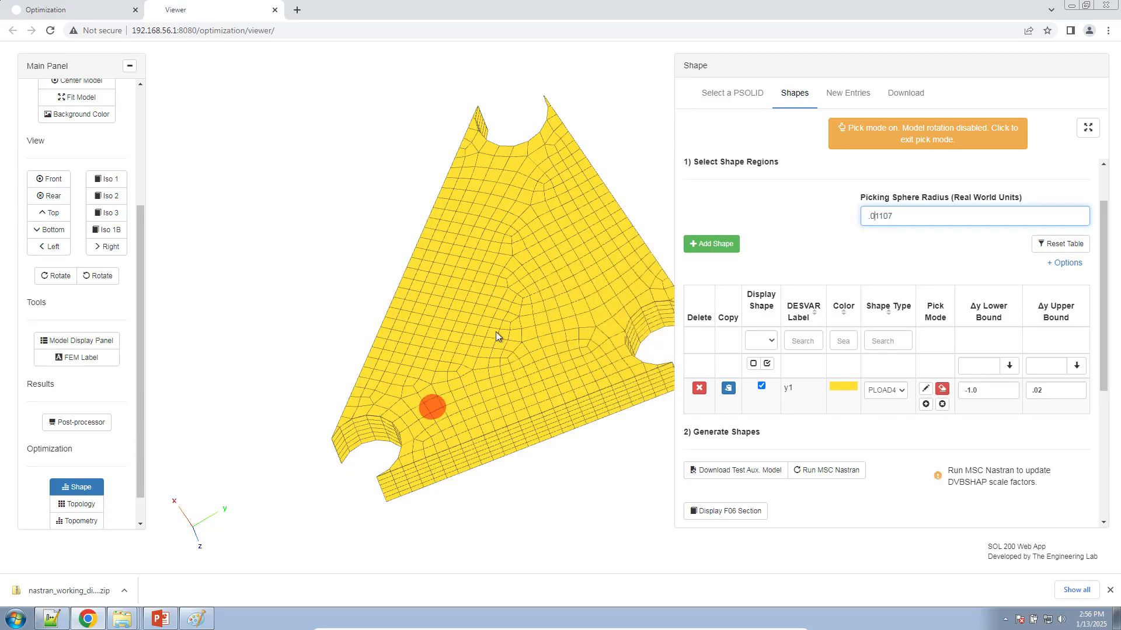
- Erase the elements on and around the first corner's curved cutout from the y1 region
left_click(919, 143)
left_click_drag(599, 286, 566, 353)
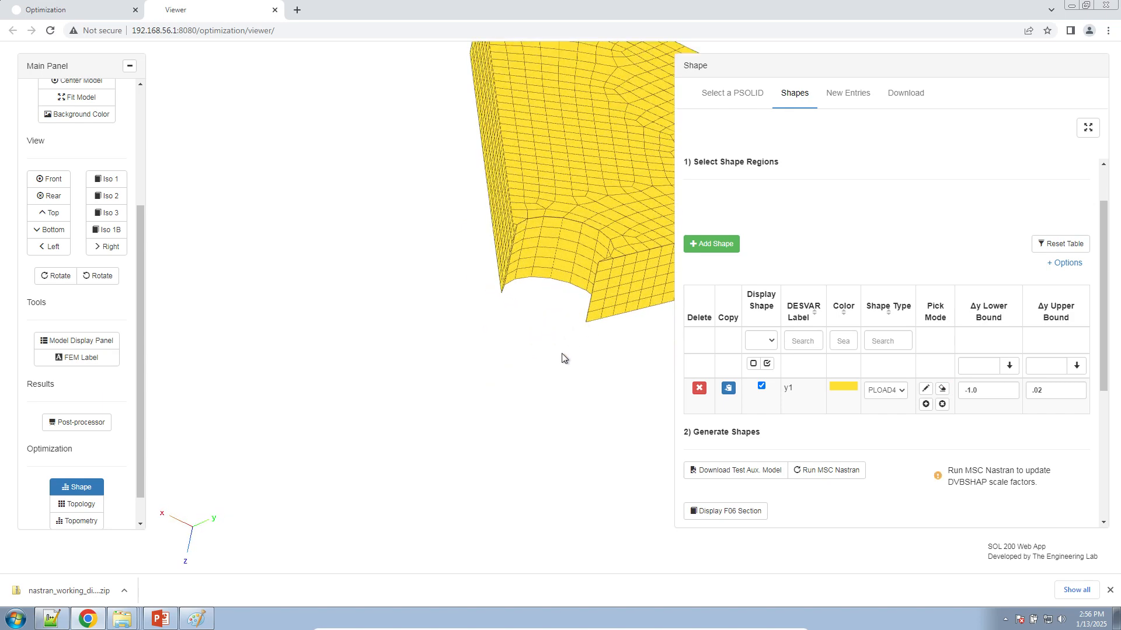
scroll(566, 353, "up", 3)
mouse_move(468, 310)
left_mouse_down()
mouse_move(416, 265)
mouse_move(442, 251)
left_mouse_up()
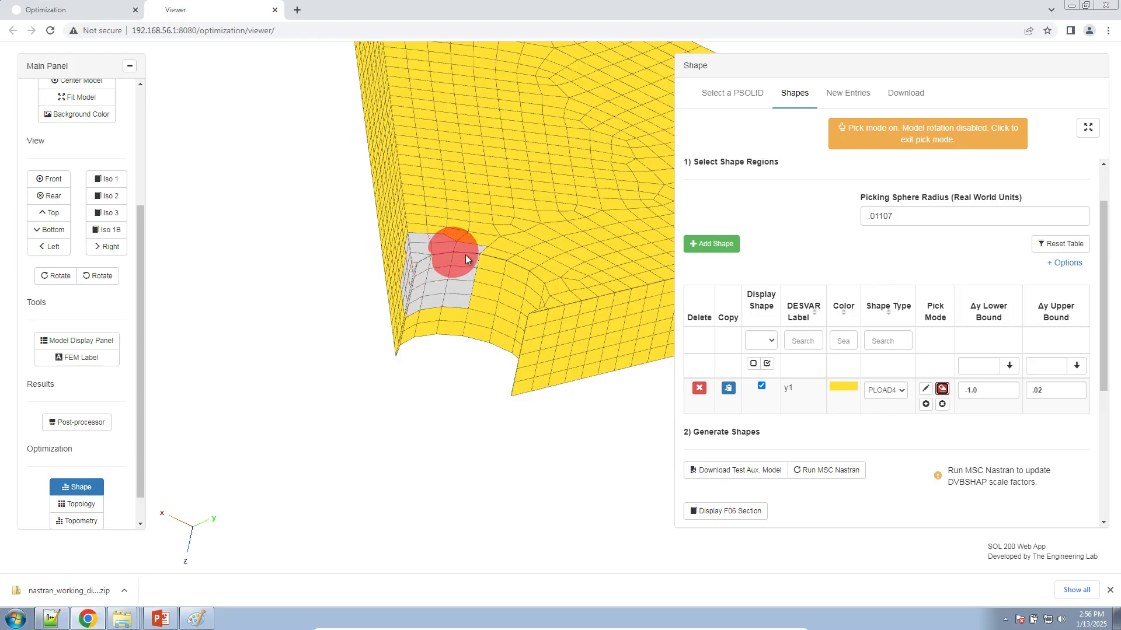
mouse_move(485, 257)
left_mouse_down()
mouse_move(571, 301)
mouse_move(573, 375)
mouse_move(577, 308)
left_mouse_up()
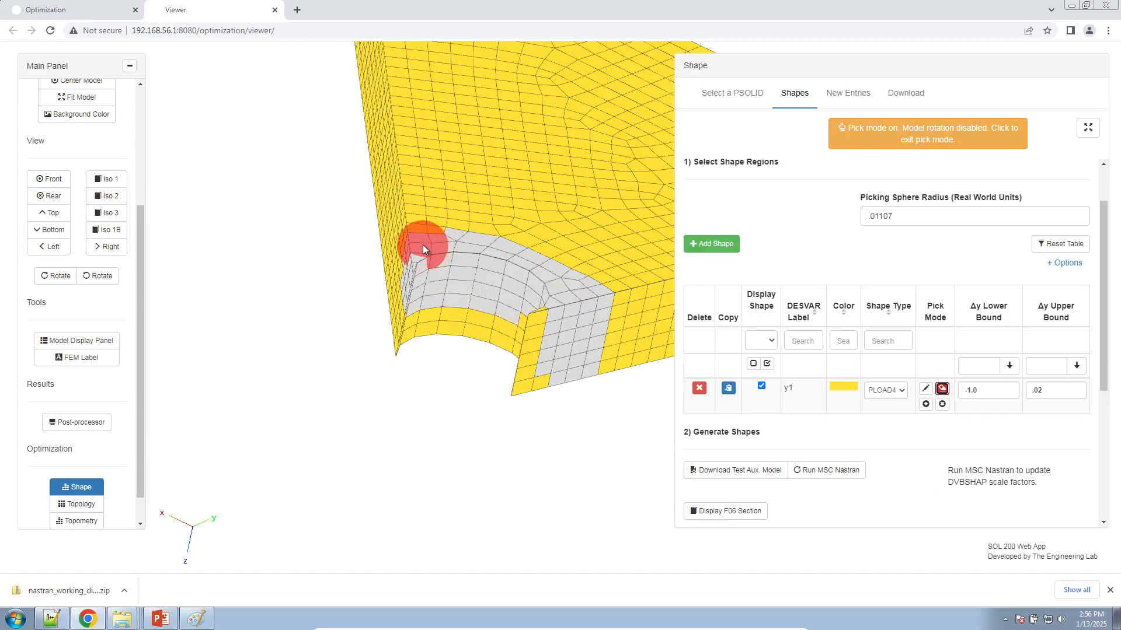
mouse_move(426, 273)
left_mouse_down()
mouse_move(423, 302)
mouse_move(403, 327)
mouse_move(536, 353)
mouse_move(533, 380)
left_mouse_up()
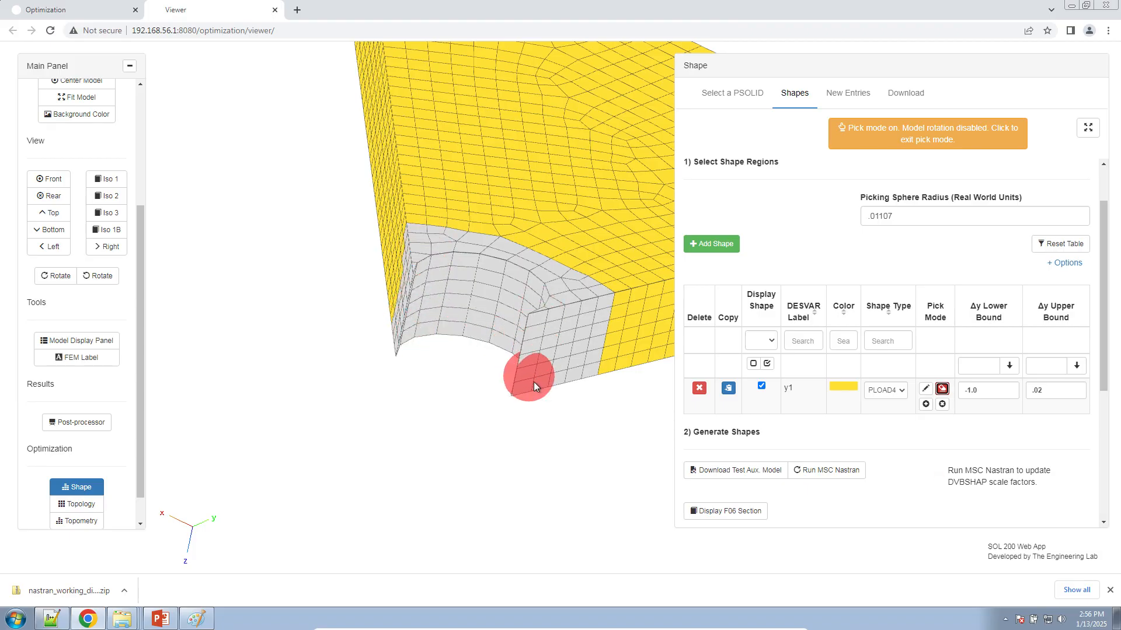
- Erase the elements on and around the second corner's curved cutout from the y1 region
mouse_move(504, 389)
right_mouse_down()
mouse_move(324, 401)
mouse_move(177, 446)
right_mouse_up()
right_click_drag(467, 337, 376, 388)
mouse_move(497, 266)
left_mouse_down()
mouse_move(436, 232)
mouse_move(379, 285)
mouse_move(455, 332)
mouse_move(515, 333)
mouse_move(435, 309)
mouse_move(449, 301)
mouse_move(499, 387)
left_mouse_up()
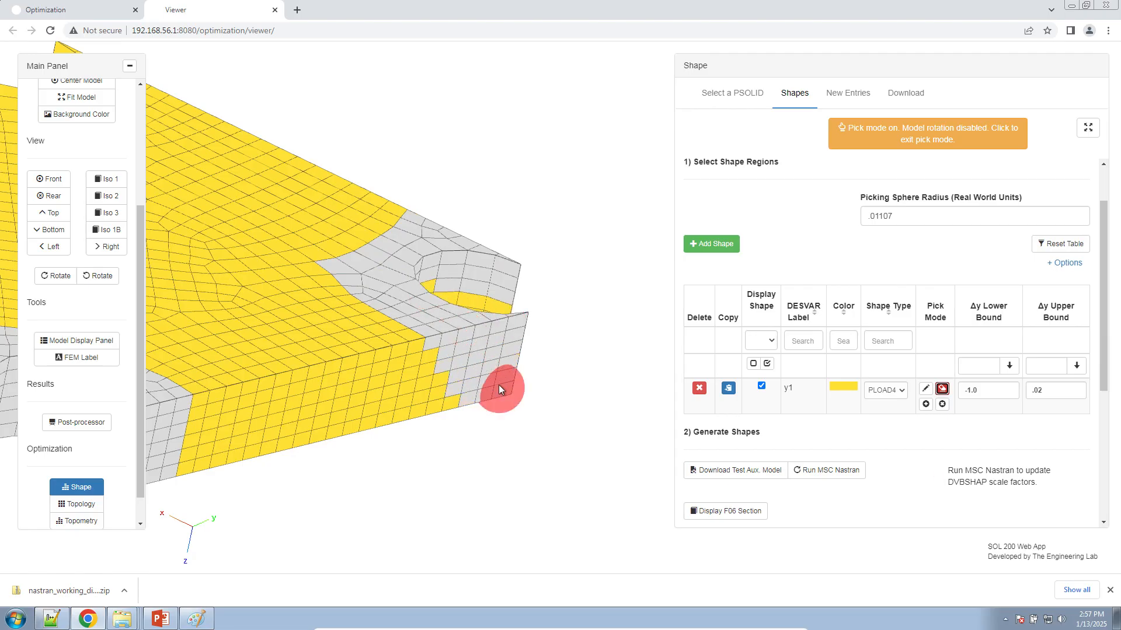
left_click(874, 135)
mouse_move(592, 388)
left_mouse_down()
mouse_move(578, 337)
mouse_move(514, 333)
mouse_move(246, 408)
left_mouse_up()
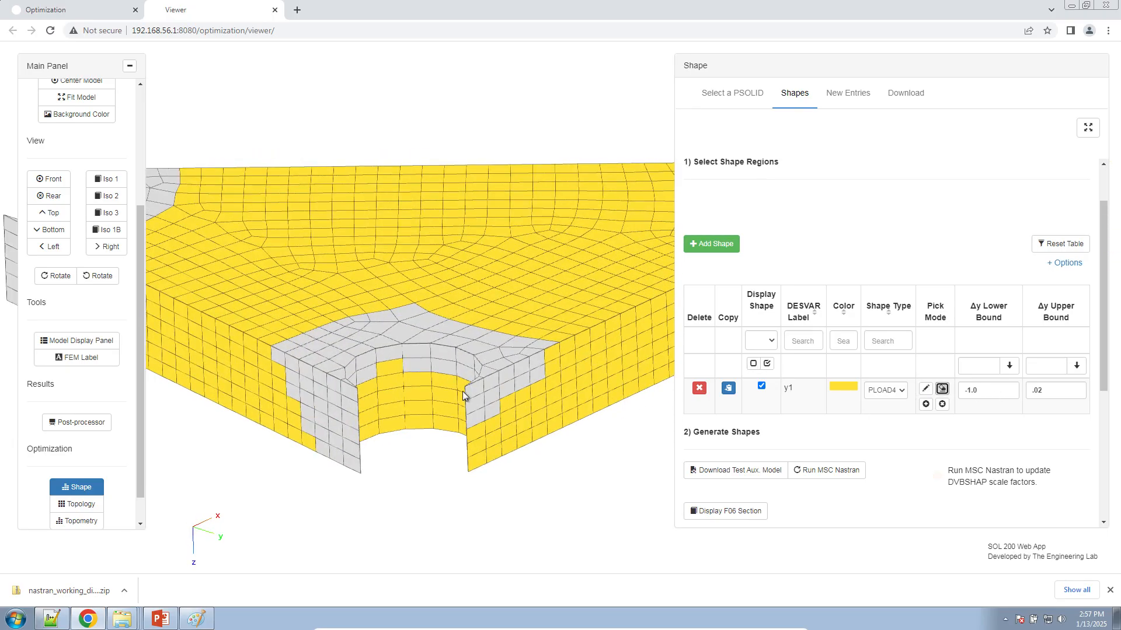
mouse_move(402, 385)
left_mouse_down()
mouse_move(370, 380)
mouse_move(354, 405)
mouse_move(351, 461)
mouse_move(389, 425)
mouse_move(370, 425)
mouse_move(443, 415)
mouse_move(474, 431)
left_mouse_up()
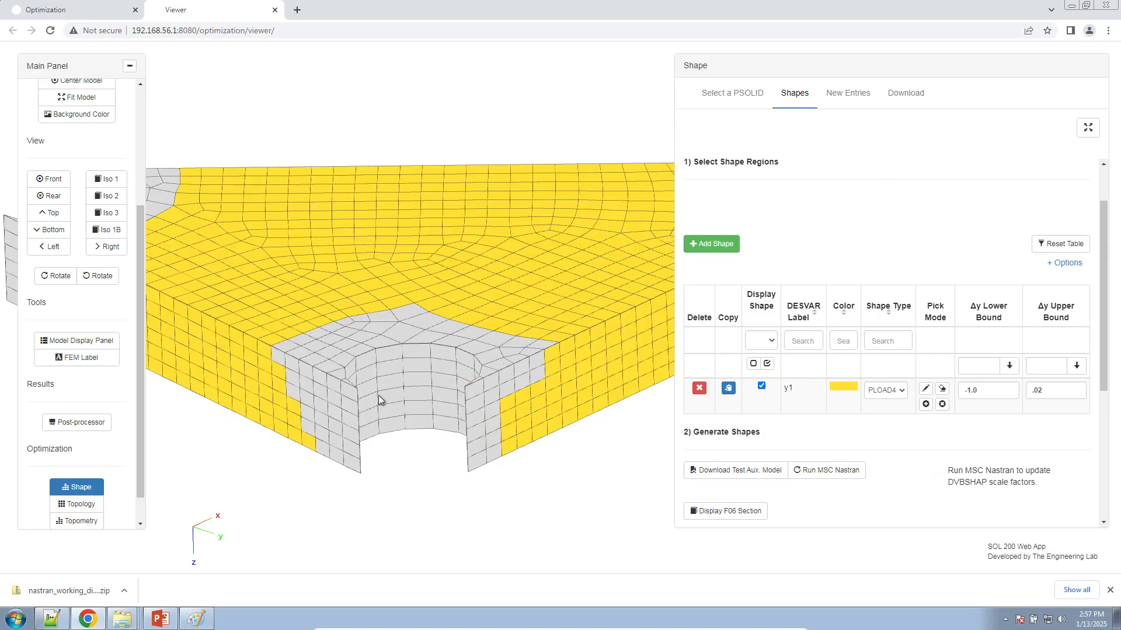
- Erase the elements on and around the third corner's curved cutout from the y1 region
right_click_drag(405, 383, 289, 427)
left_click_drag(373, 392, 384, 401)
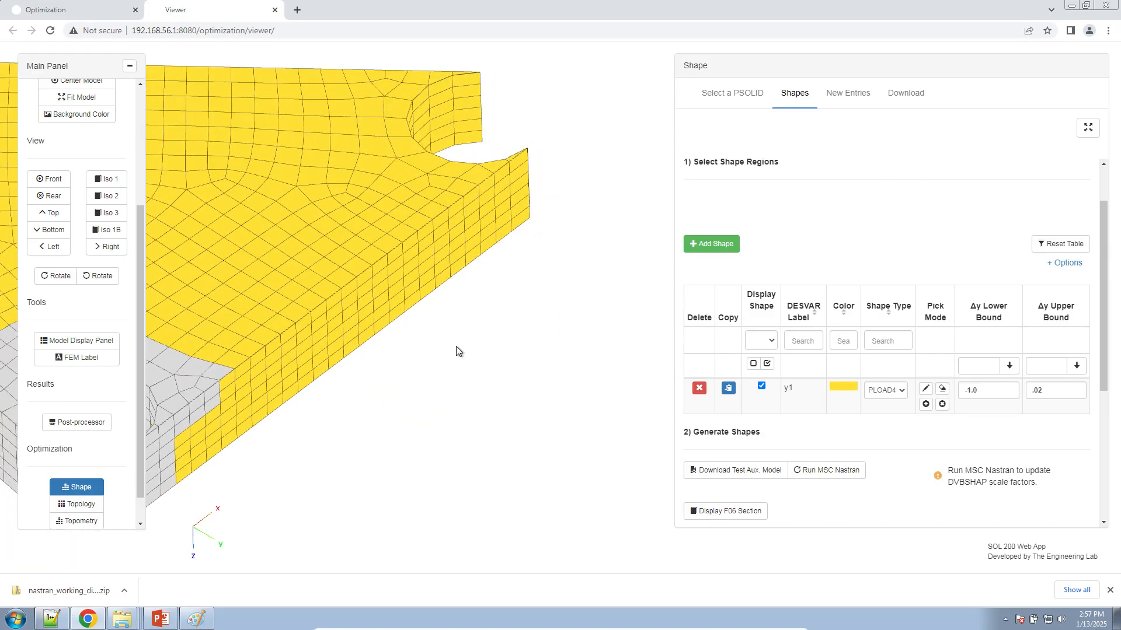
left_click(942, 390)
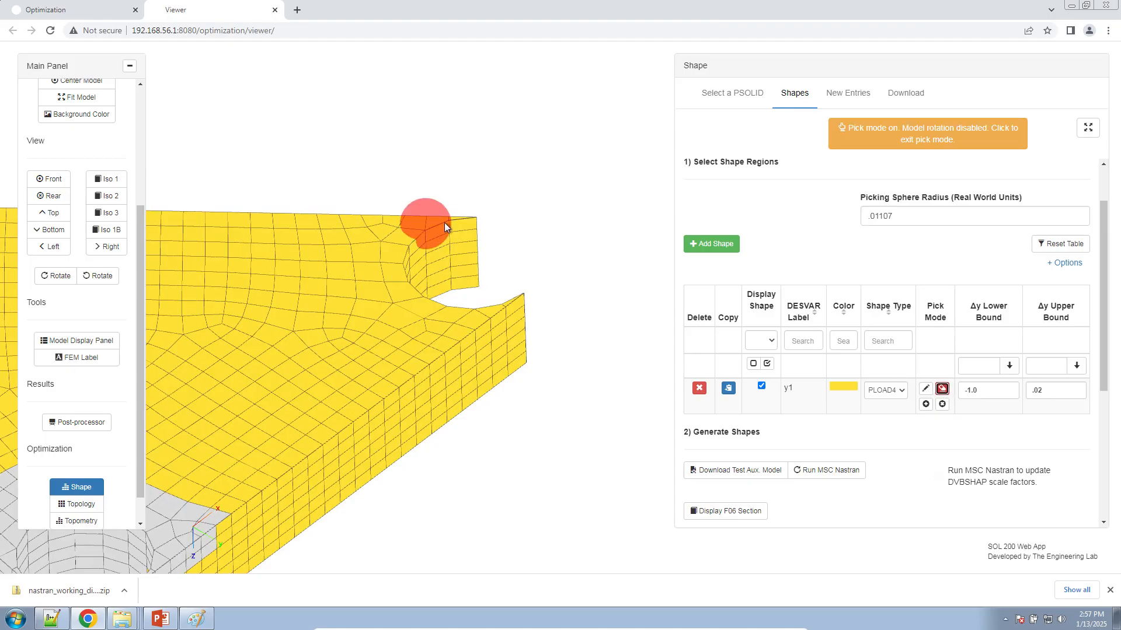
left_click_drag(450, 224, 392, 235)
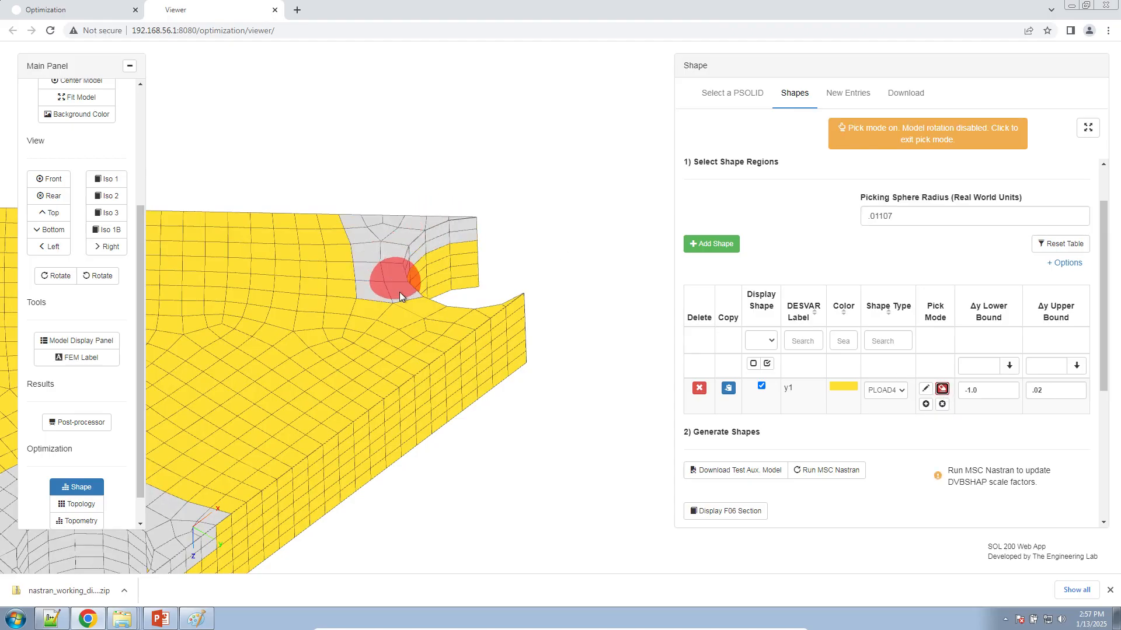
mouse_move(463, 323)
left_mouse_down()
mouse_move(513, 313)
mouse_move(516, 345)
mouse_move(465, 391)
mouse_move(450, 257)
mouse_move(425, 287)
left_mouse_up()
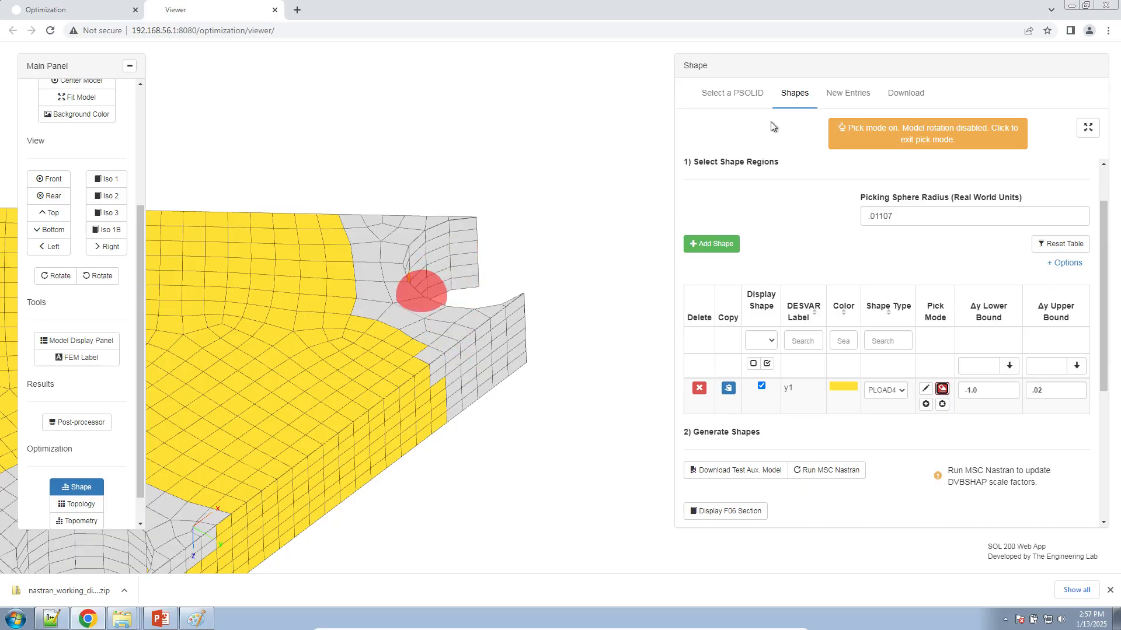
left_click(929, 122)
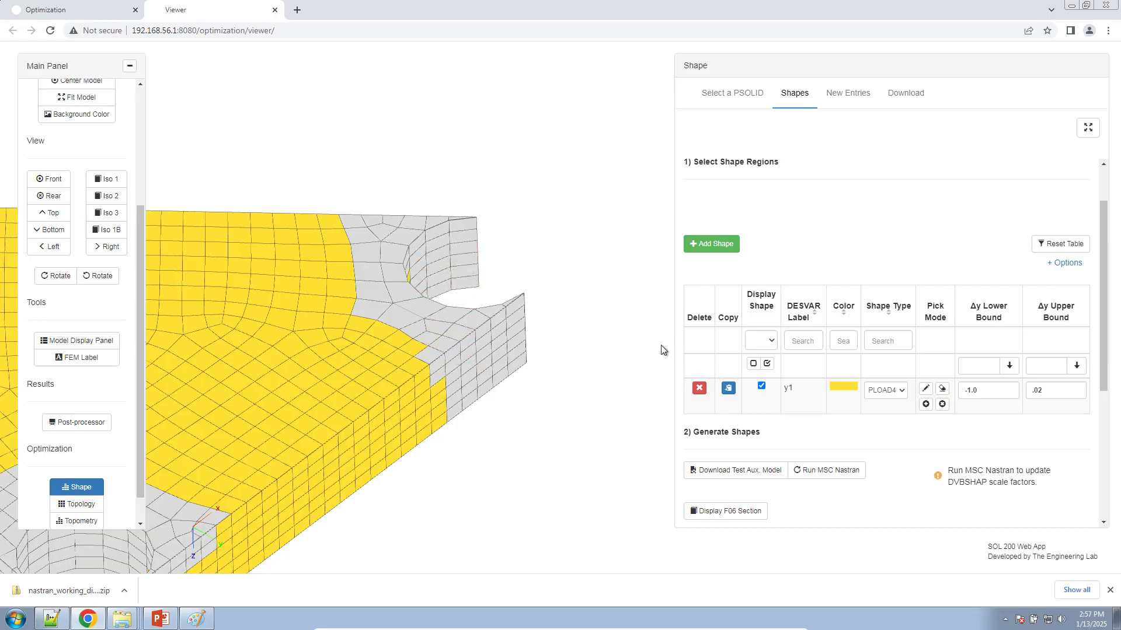
- Erase the remaining y1 elements on the third cutout's curved wall and tidy the y1 boundary on its adjoining side faces
left_click_drag(556, 287, 489, 348)
right_click_drag(488, 348, 227, 331)
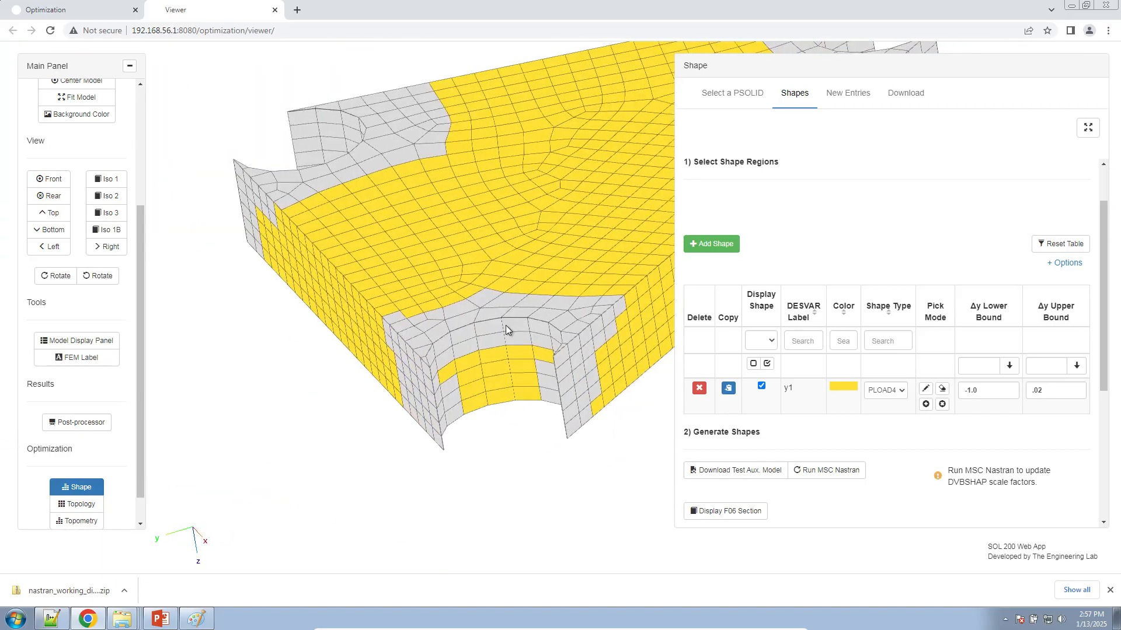
left_click(942, 391)
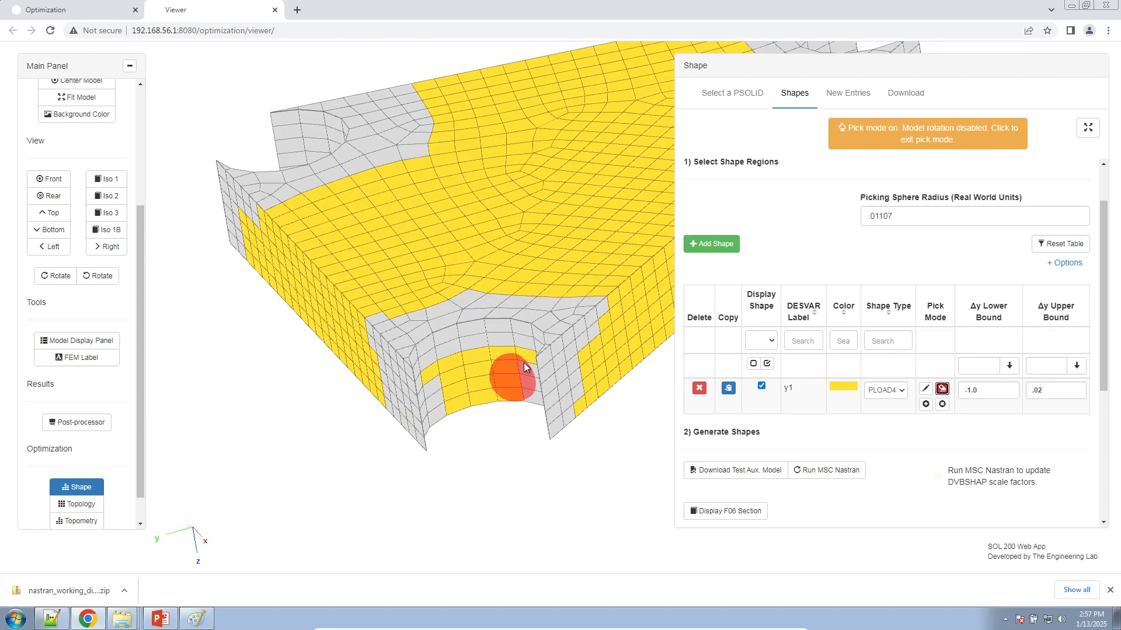
left_click(448, 373)
left_click(477, 389)
left_click(892, 148)
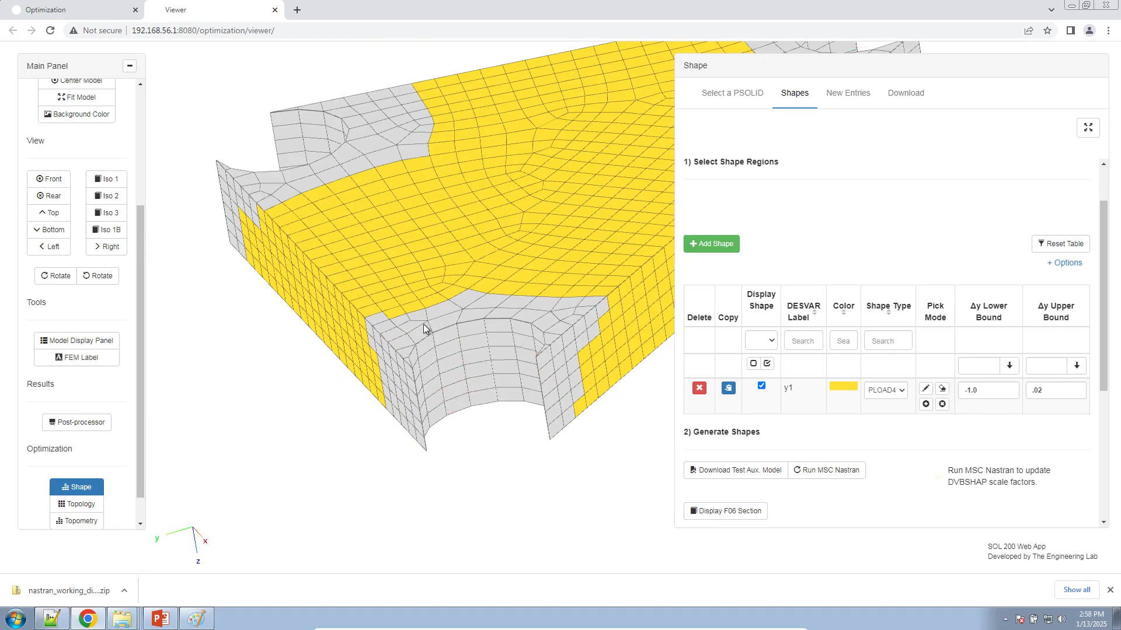
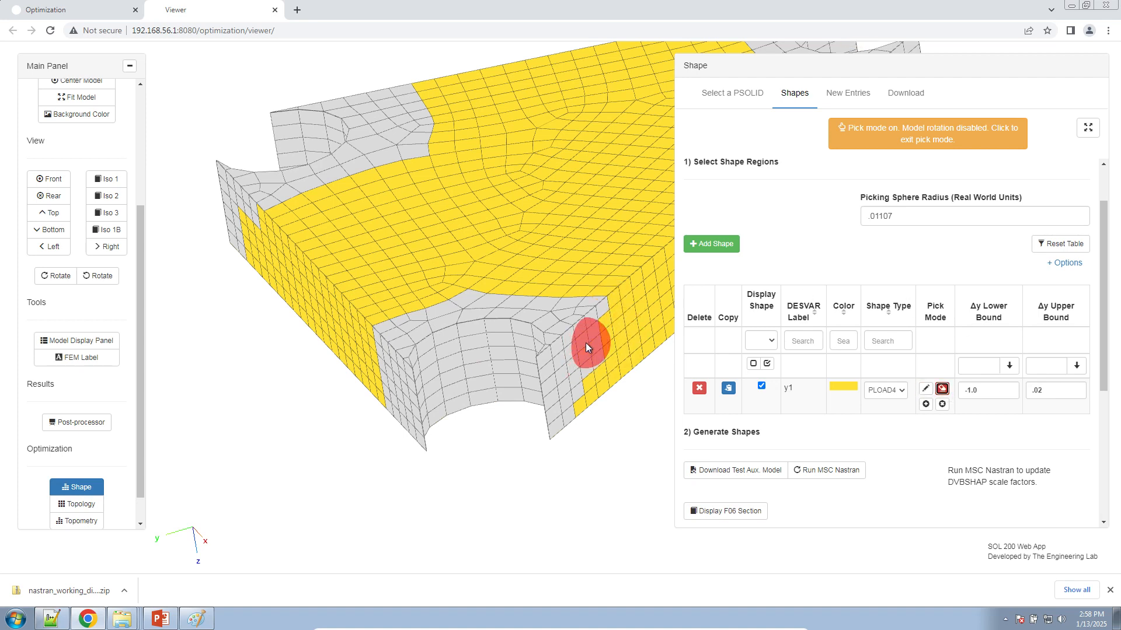
mouse_move(591, 342)
left_mouse_down()
mouse_move(596, 376)
mouse_move(579, 391)
mouse_move(587, 379)
left_mouse_up()
left_click(907, 140)
- Fit the bracket in the view and erase leftover y1 elements around the narrow tip's cutout
left_click_drag(423, 370, 70, 207)
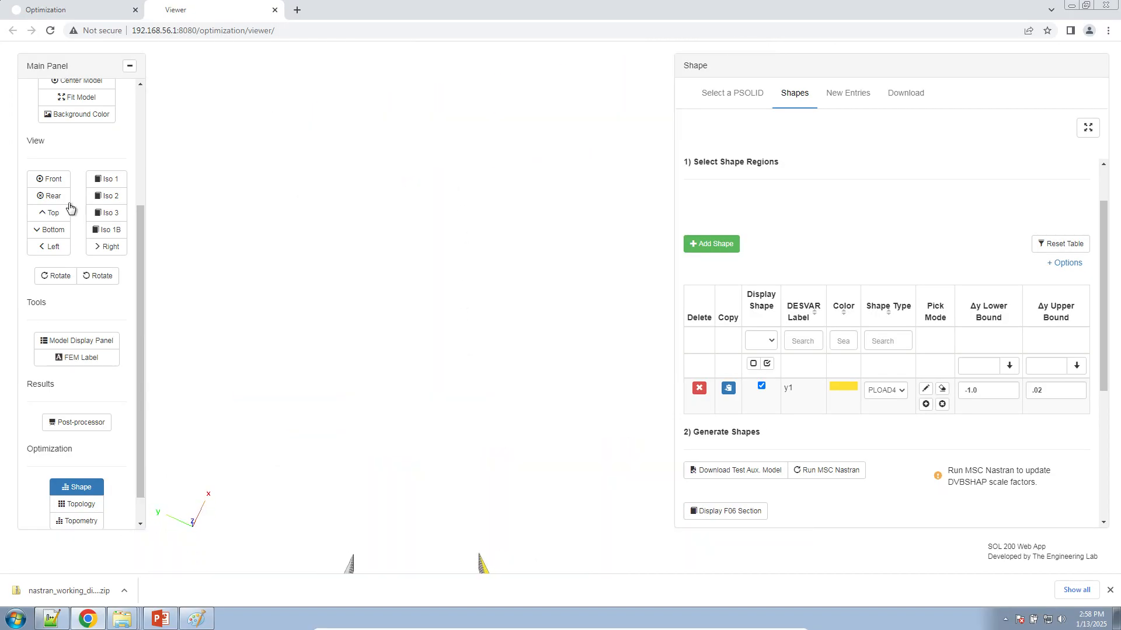
left_click(77, 97)
left_click_drag(469, 297, 444, 313)
left_click(942, 391)
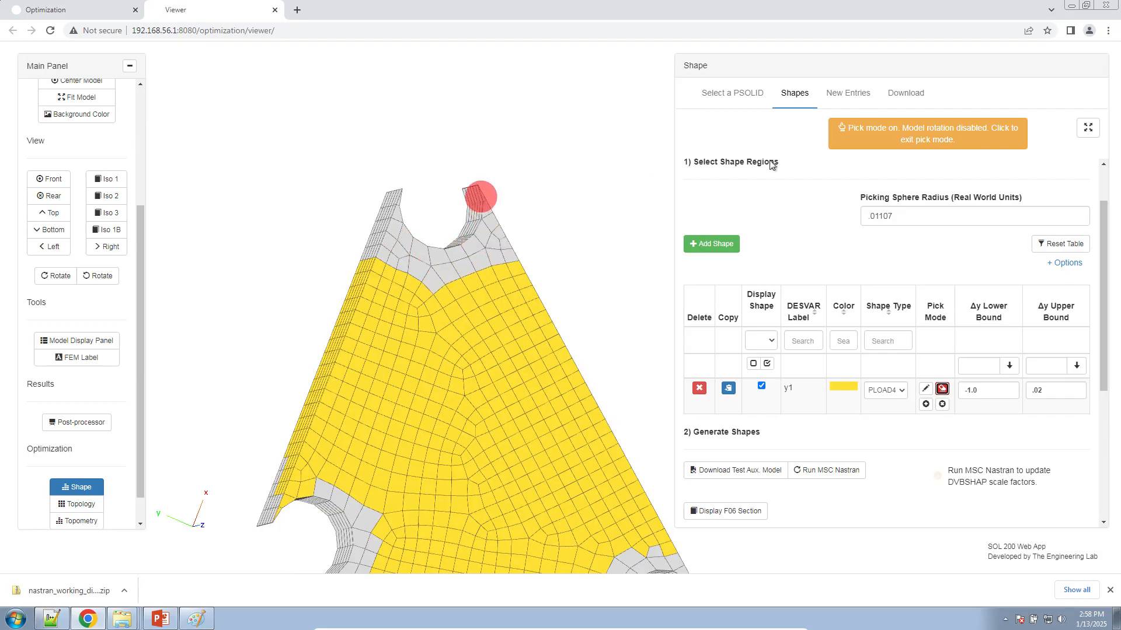
left_click(898, 145)
- Erase stray y1 elements from the side and flat faces beside the next corner cutout
left_click_drag(583, 280, 506, 147)
left_click_drag(482, 275, 411, 393)
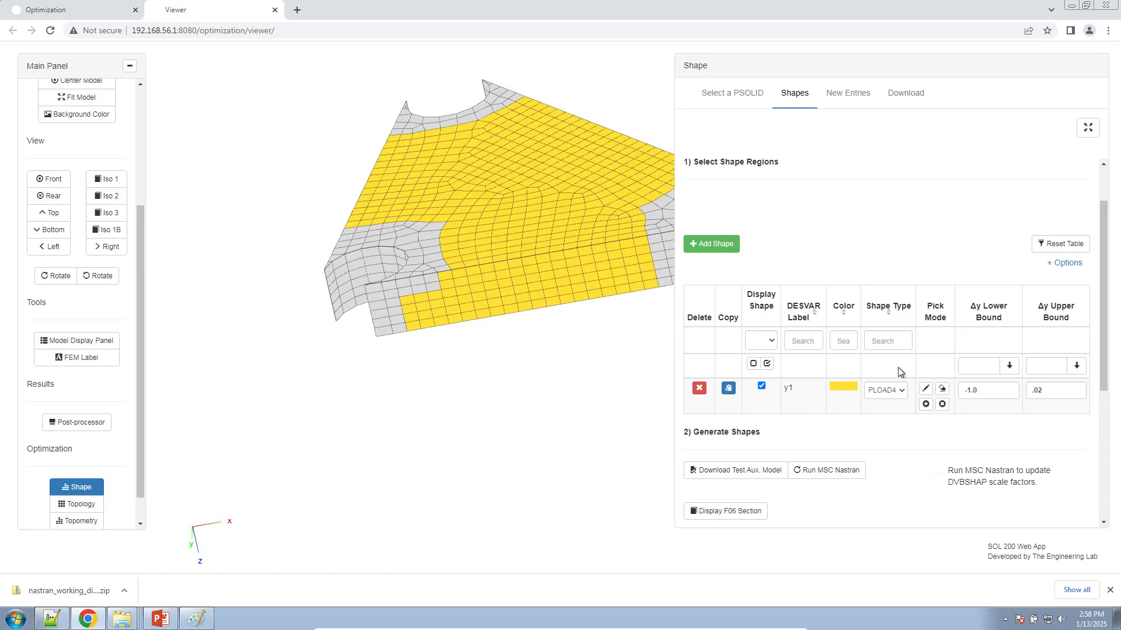
left_click(940, 390)
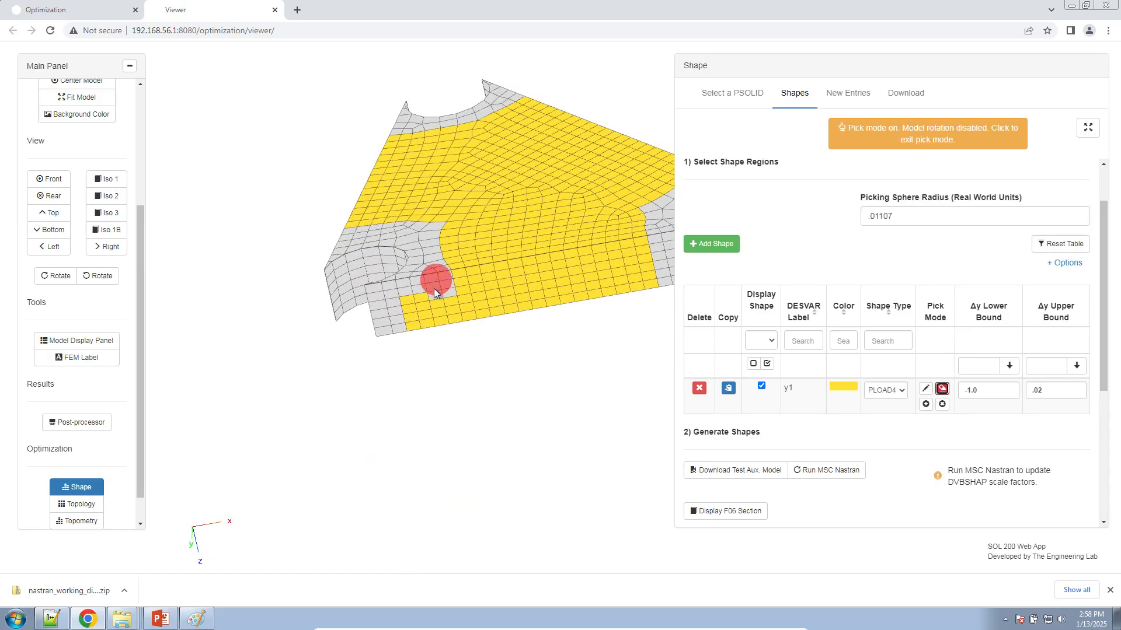
left_click(883, 137)
left_click_drag(533, 341, 528, 150)
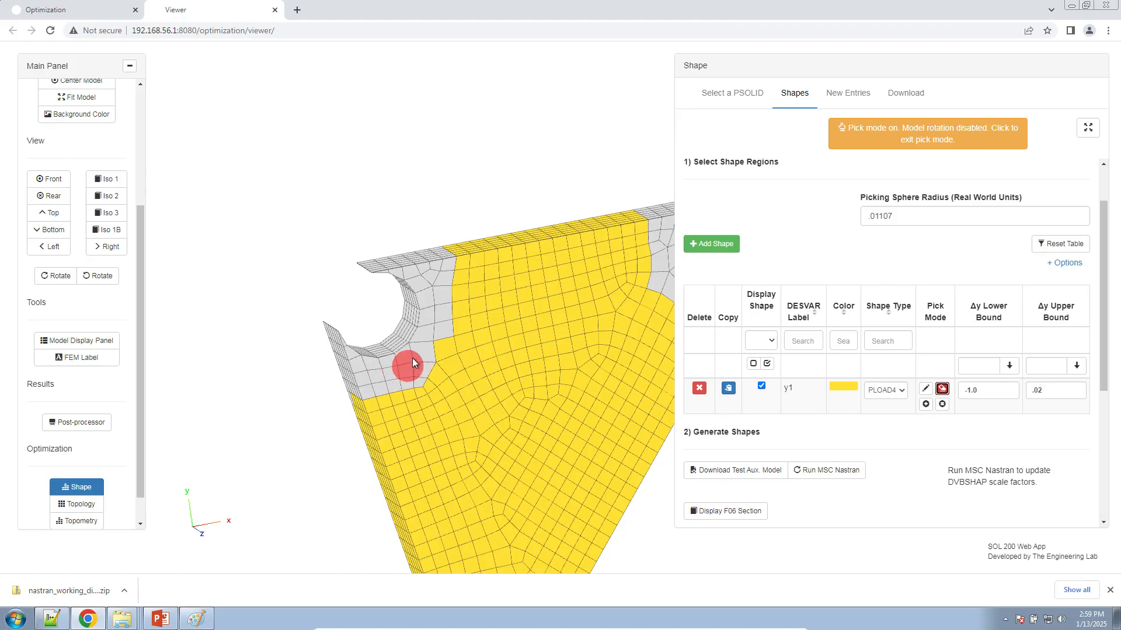
left_click(424, 342)
left_click(925, 134)
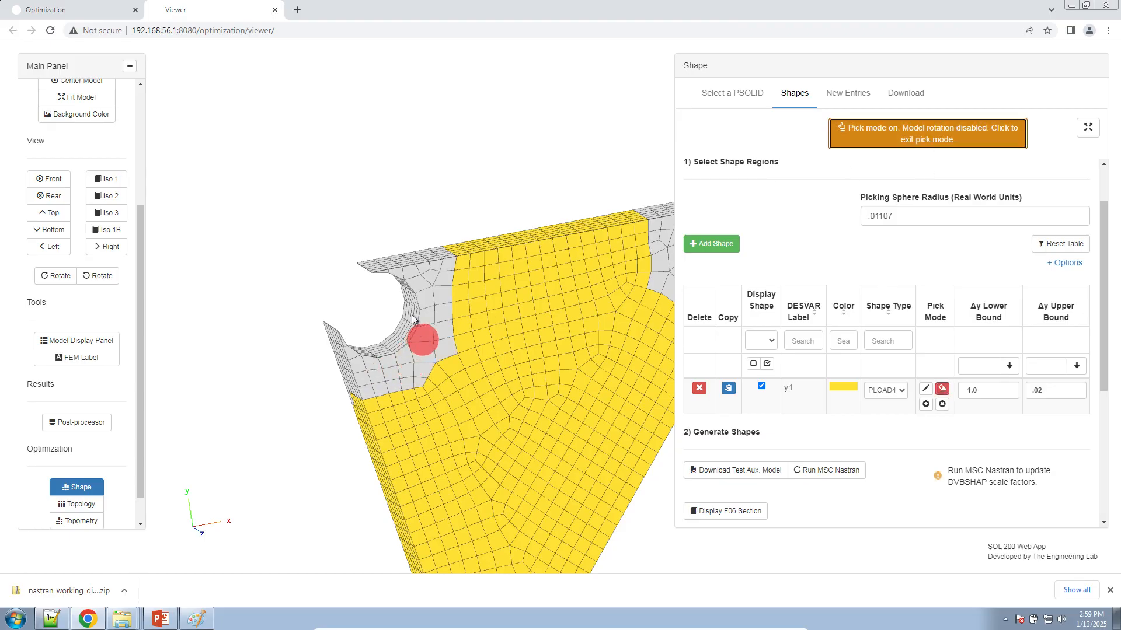
- Erase the y1 elements at the end of the long side face beside the widest corner cutout
left_click_drag(403, 342, 603, 456)
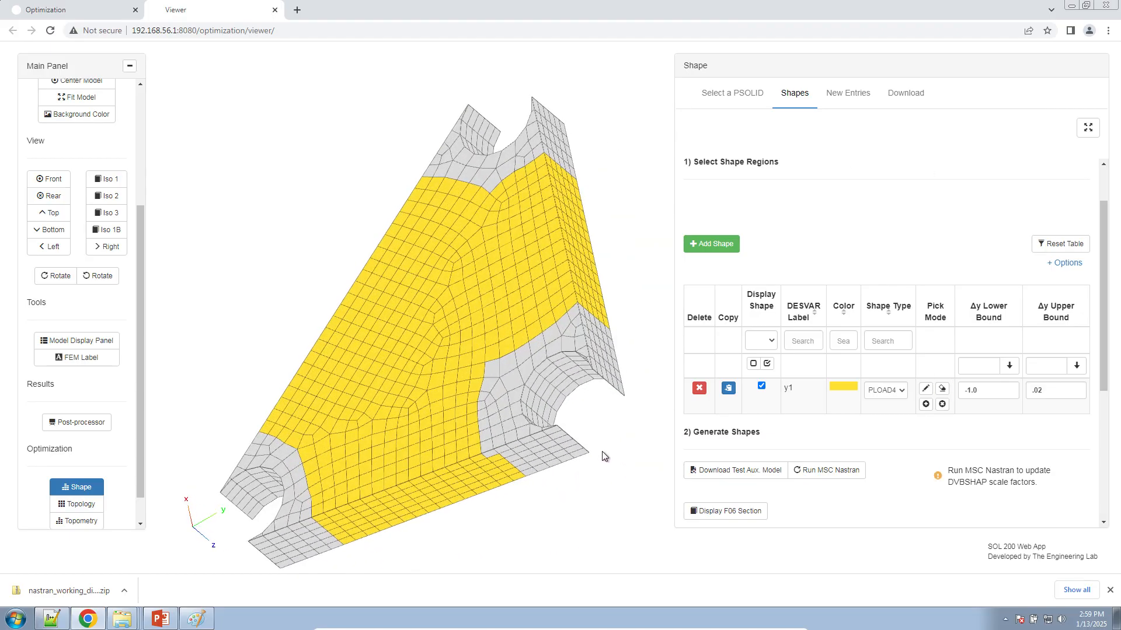
left_click(943, 390)
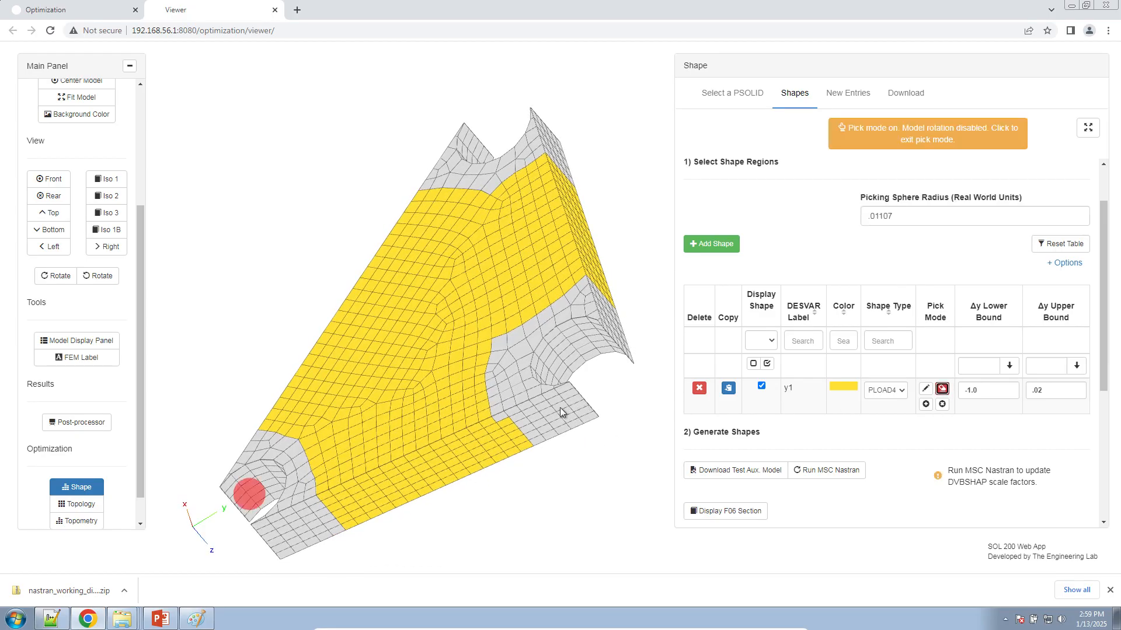
left_click(535, 431)
- Paint over-erased elements along the edges of the corner areas back into the y1 region
left_click_drag(559, 365, 506, 208)
left_click(925, 389)
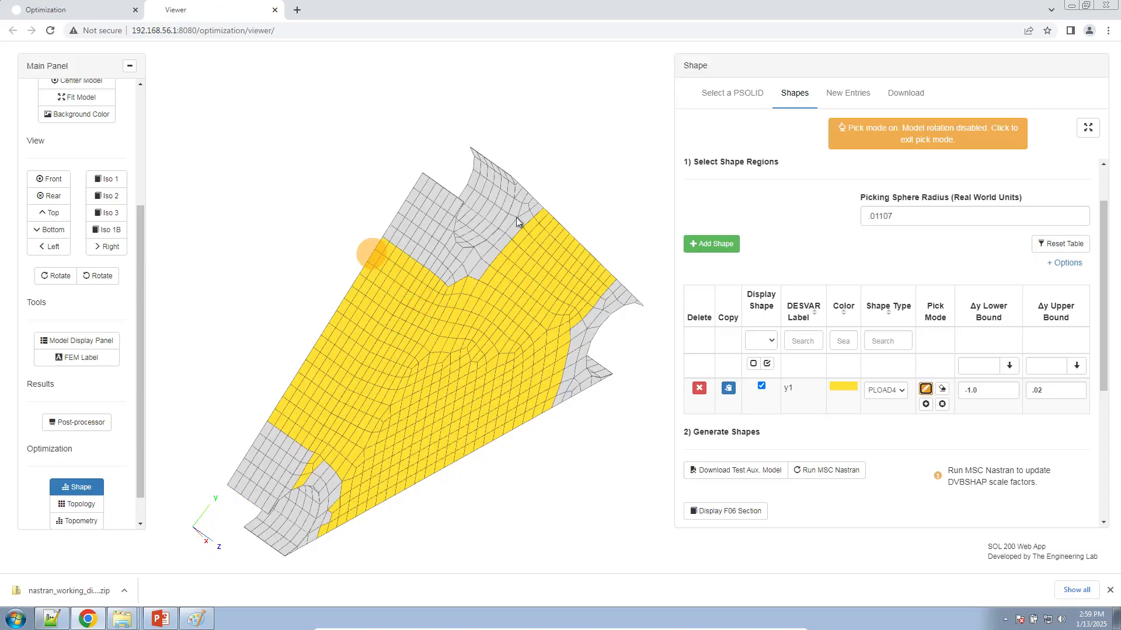
left_click(904, 145)
mouse_move(422, 212)
left_mouse_down()
mouse_move(447, 343)
mouse_move(519, 359)
left_mouse_up()
left_click(926, 389)
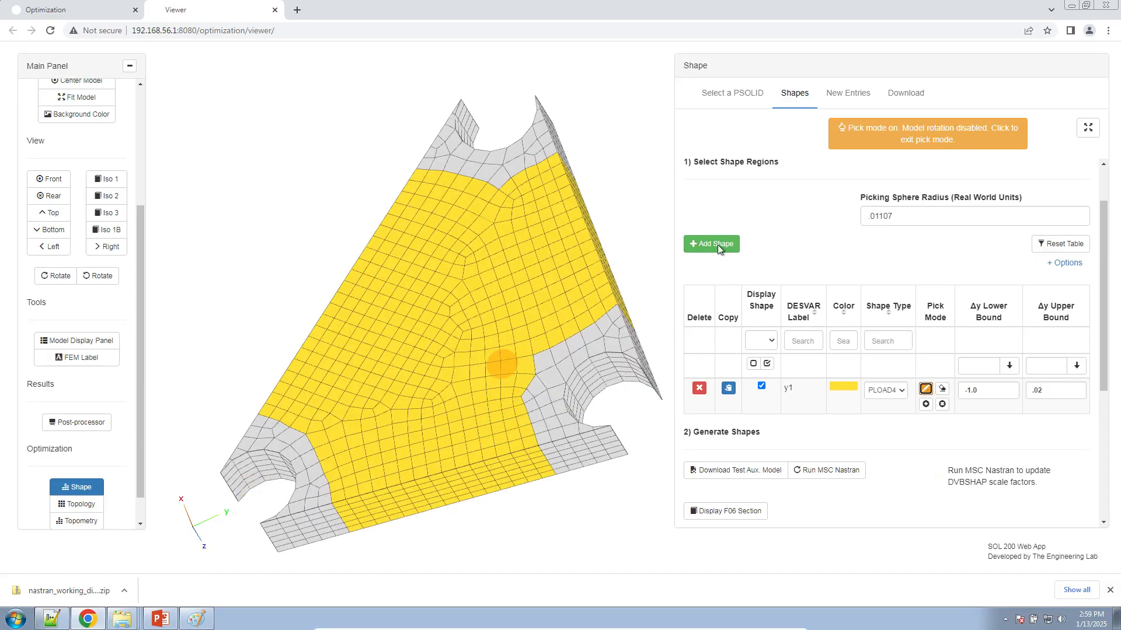
left_click(889, 133)
- Turn the bracket over and trim the y1 region on the long side face near the corner cutout
left_click_drag(565, 317, 541, 432)
left_click_drag(531, 272, 539, 507)
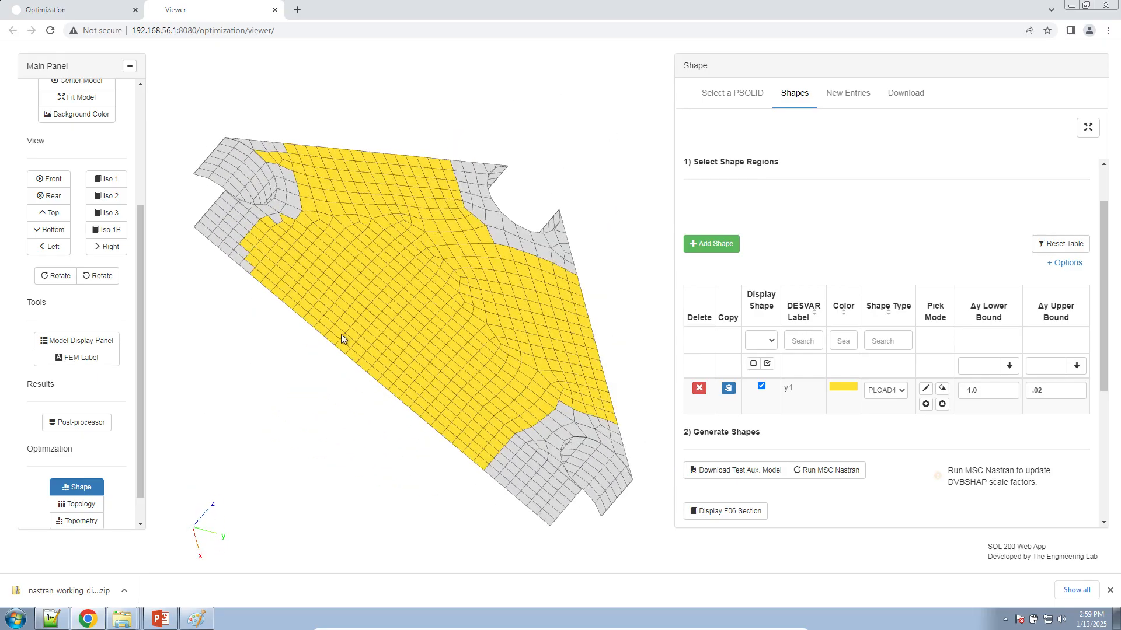
left_click_drag(325, 345, 493, 280)
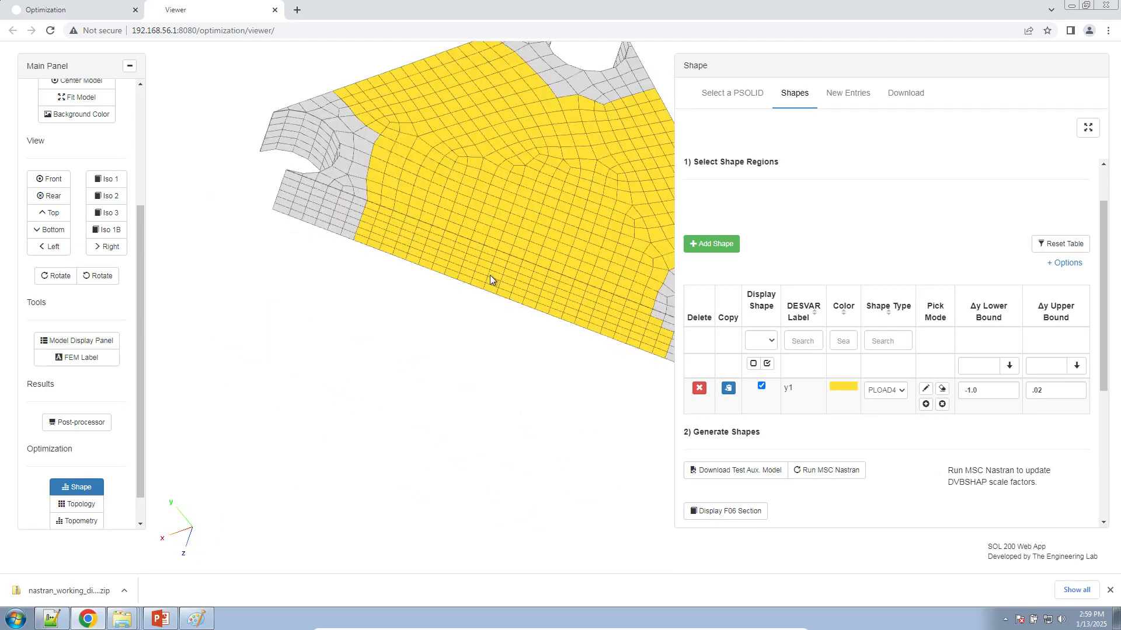
left_click(941, 390)
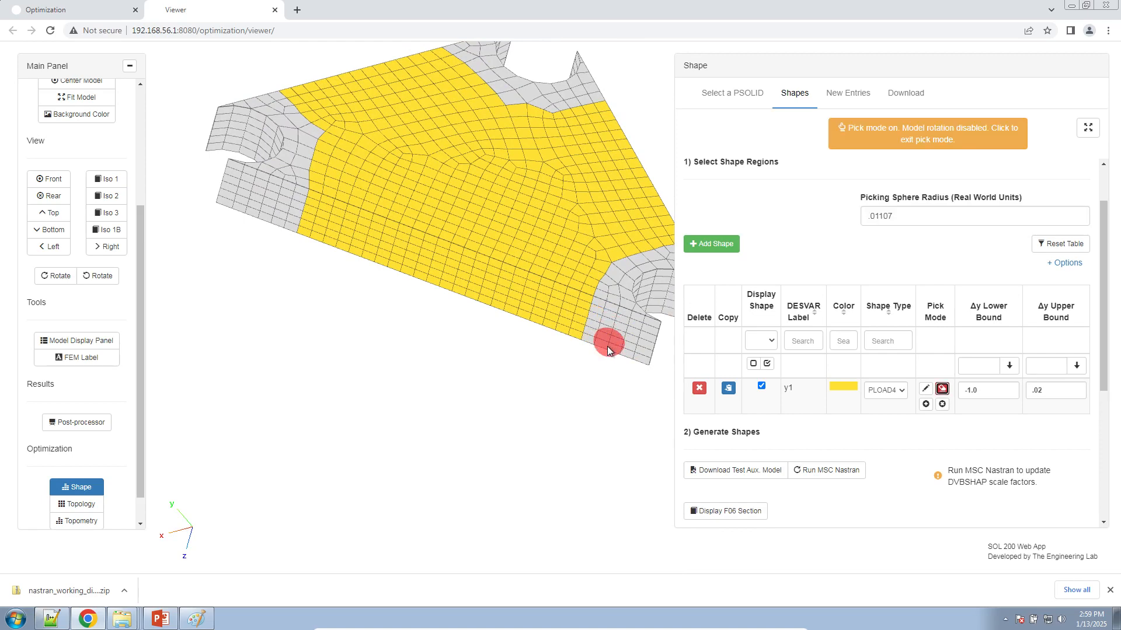
key("Escape")
- Erase the last y1 elements beside the corner cutout and run MSC Nastran to generate the shapes
left_click_drag(618, 190, 630, 358)
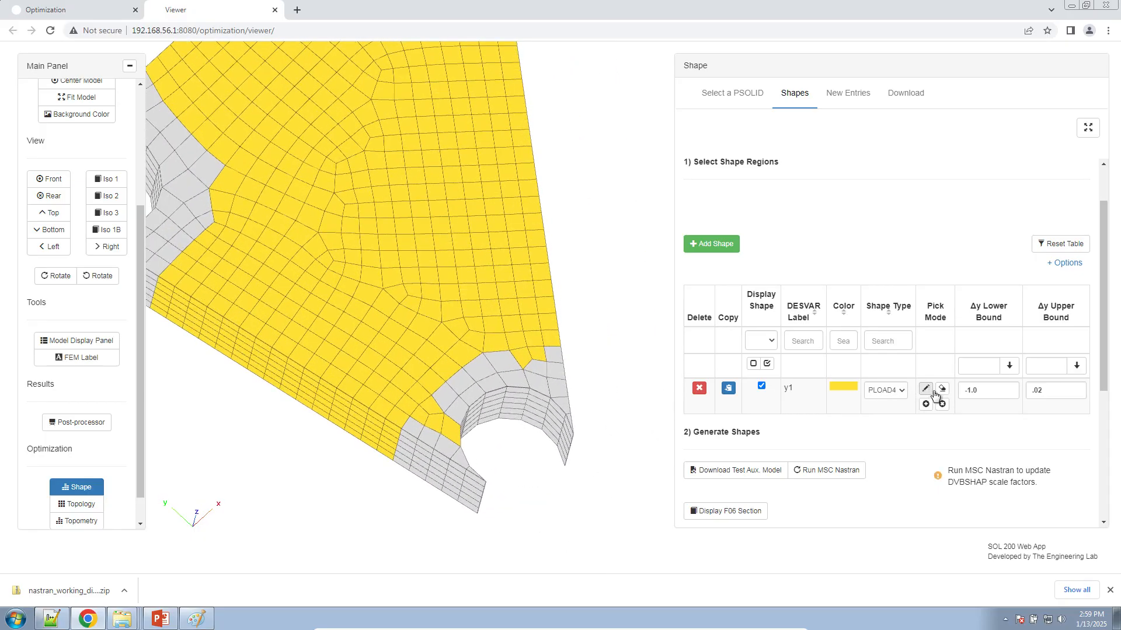
left_click(942, 389)
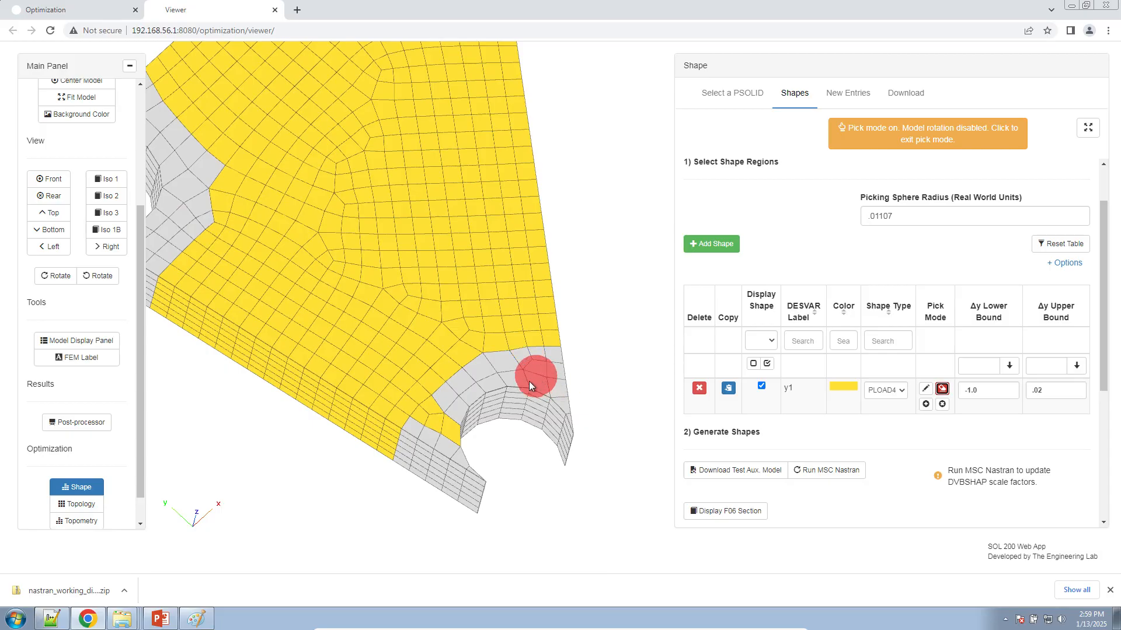
left_click(948, 128)
left_click(827, 471)
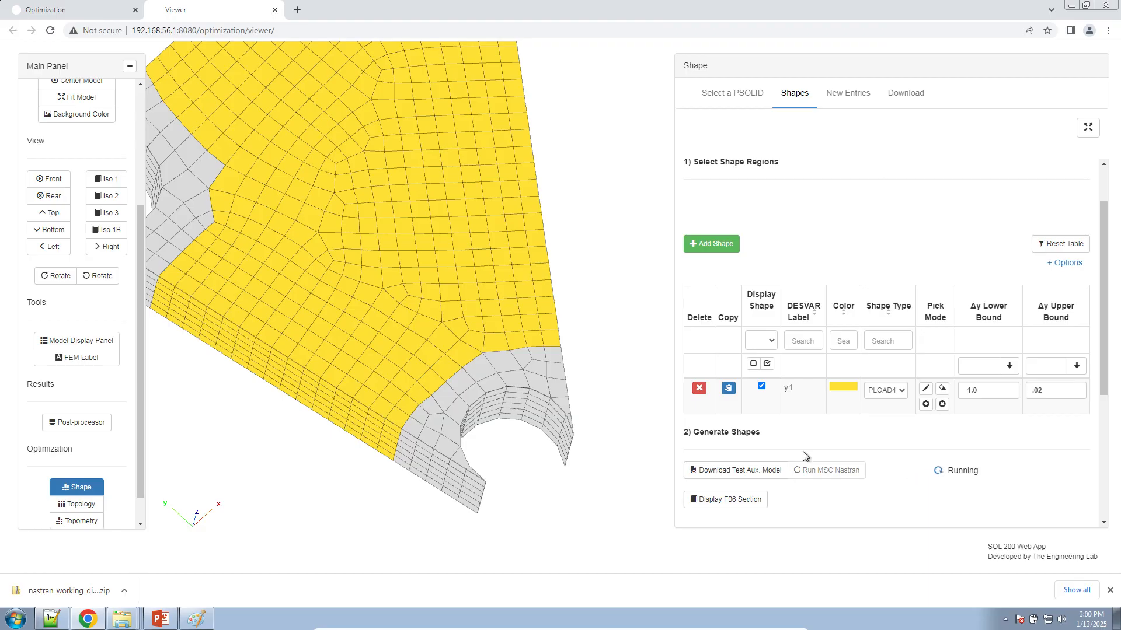
- Switch to Notepad++ and start a new note with the line "Professional Version of the SOL 200 Web App => Preview works"
left_click(51, 619)
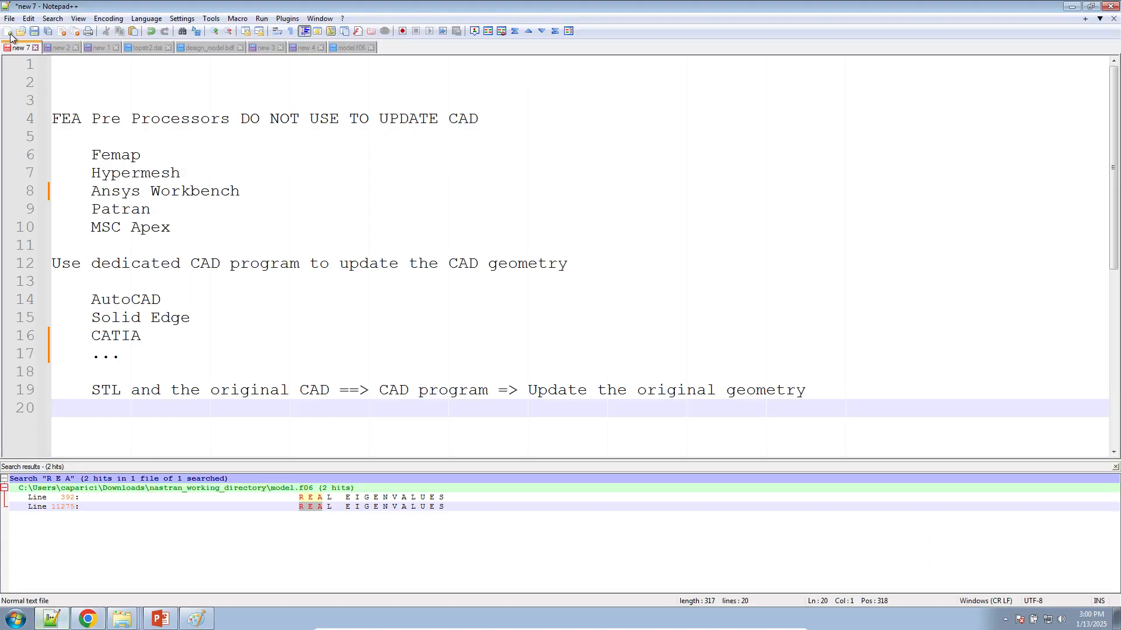
left_click(8, 32)
type("Professional Version of the SO")
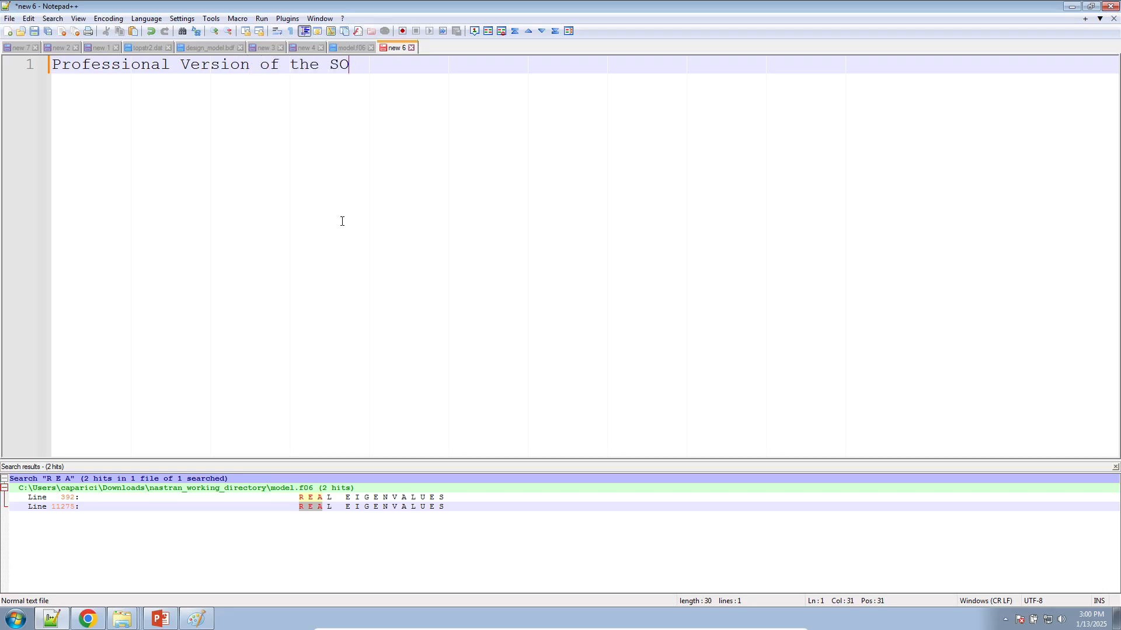
type("p =")
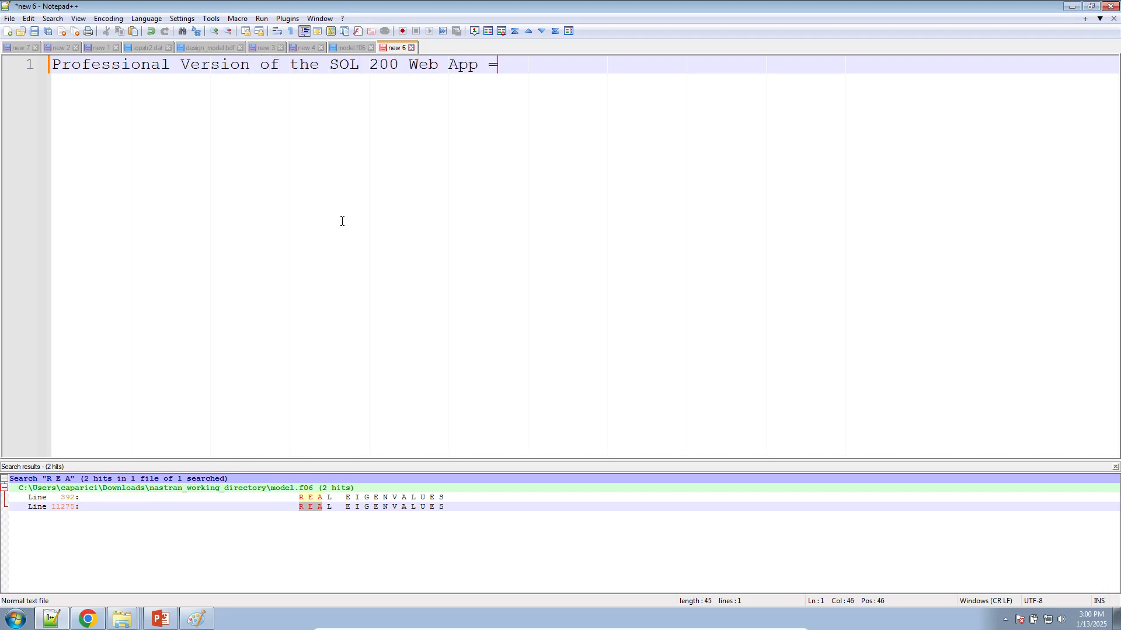
type("> Preview works")
key("Return")
key("Return")
- Add the line "Free Trial => Preview does not work" to the note and highlight the Professional Version line
type("Free Trial =")
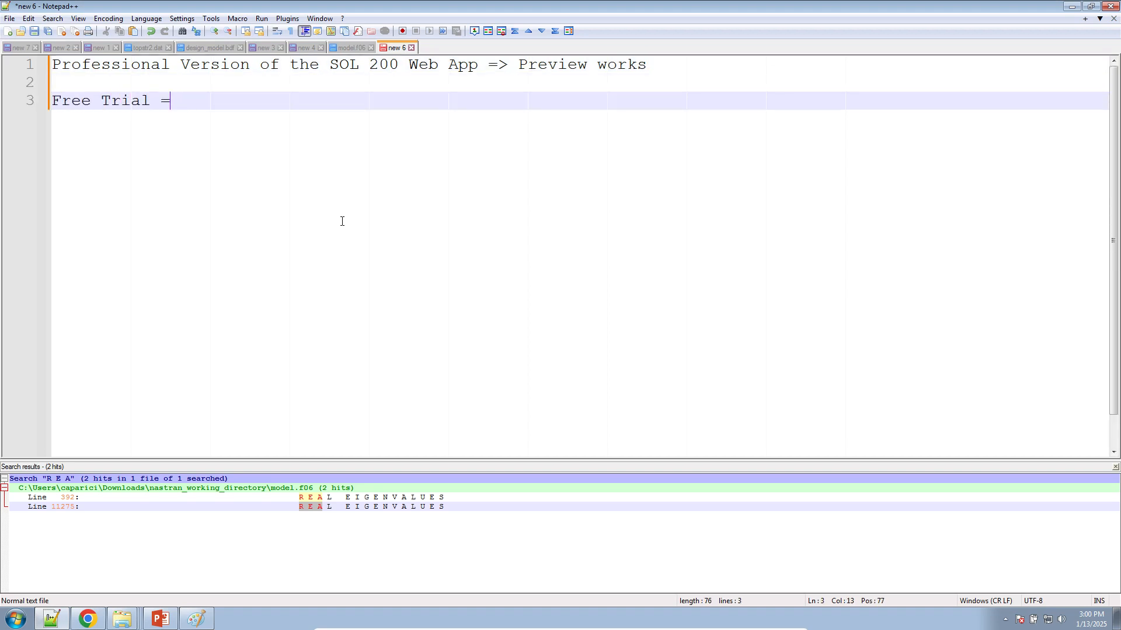
type("> Preview does not ")
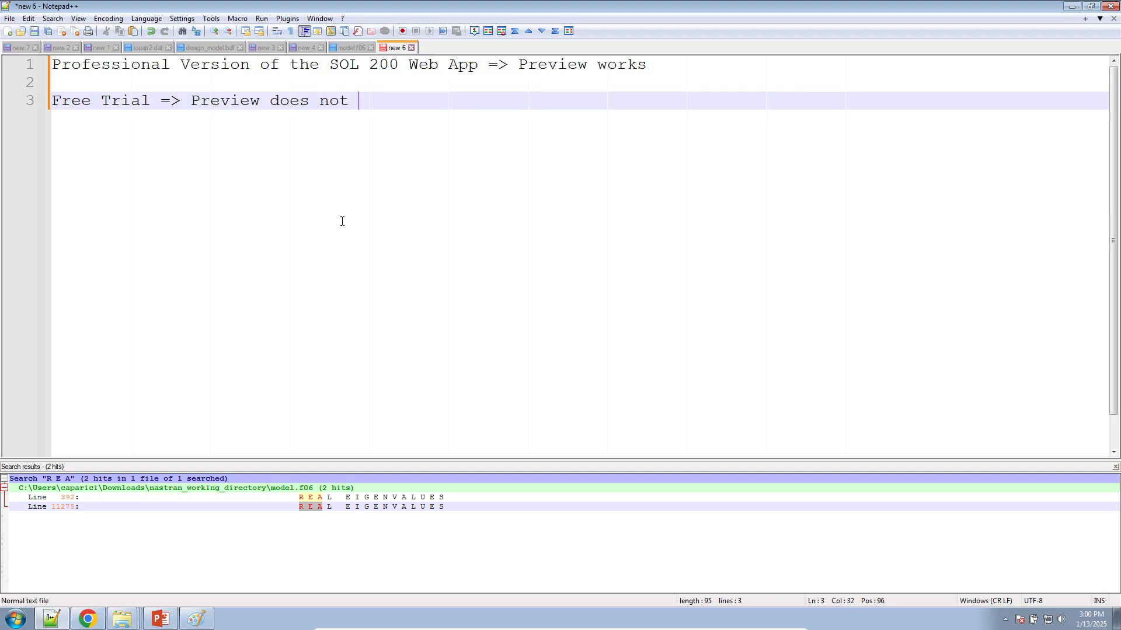
type("work")
key("Return")
key("Return")
key("BackSpace")
key("BackSpace")
key("Return")
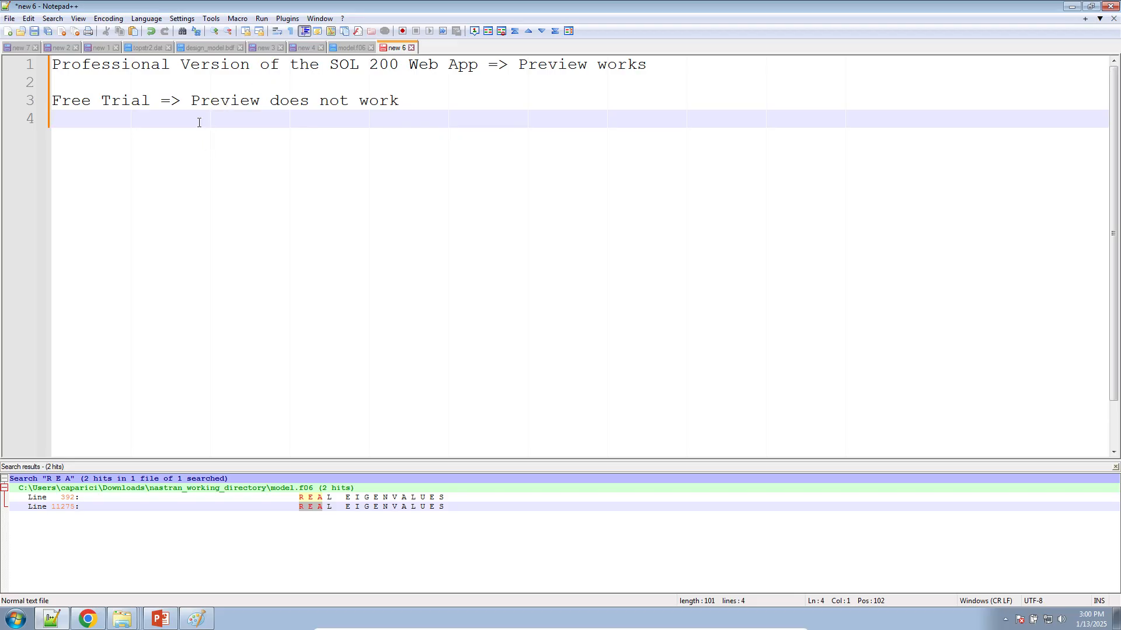
left_click_drag(152, 85, 46, 63)
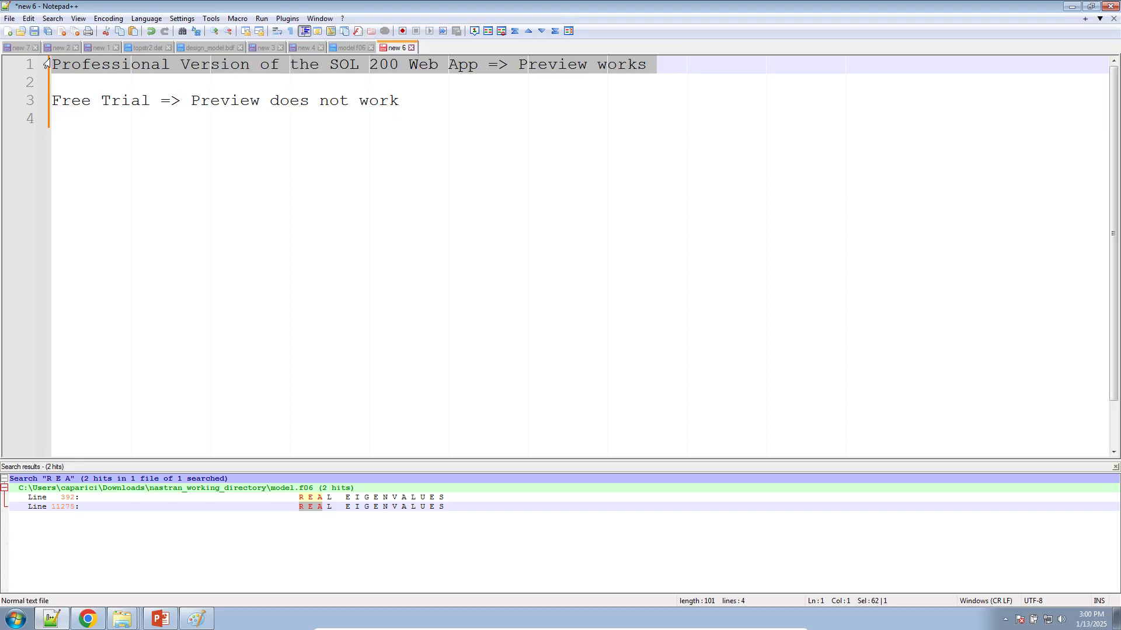
- Return to the Viewer in Chrome and preview the y1 shape change with a Test Δy of .03
left_click(88, 618)
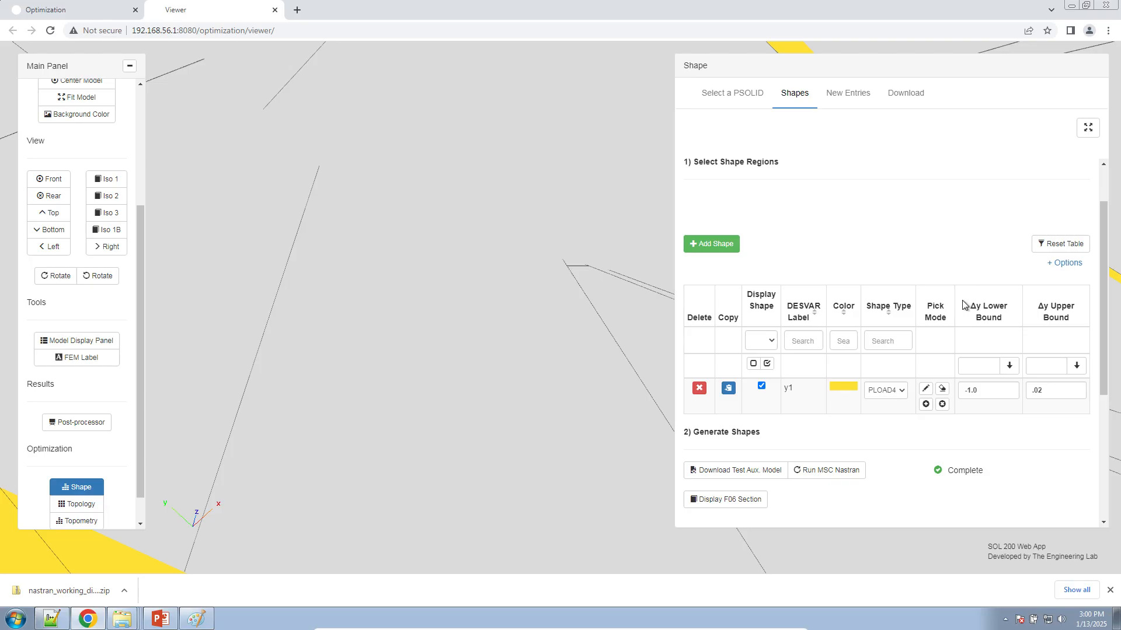
scroll(964, 305, "down", 4)
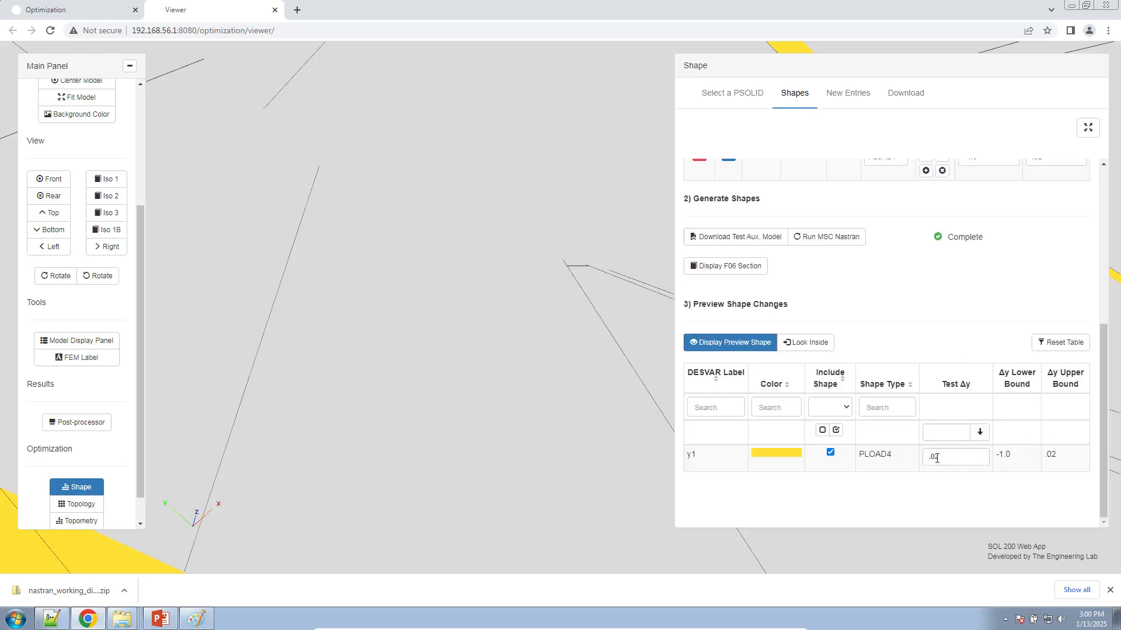
left_click_drag(940, 458, 947, 457)
type("3")
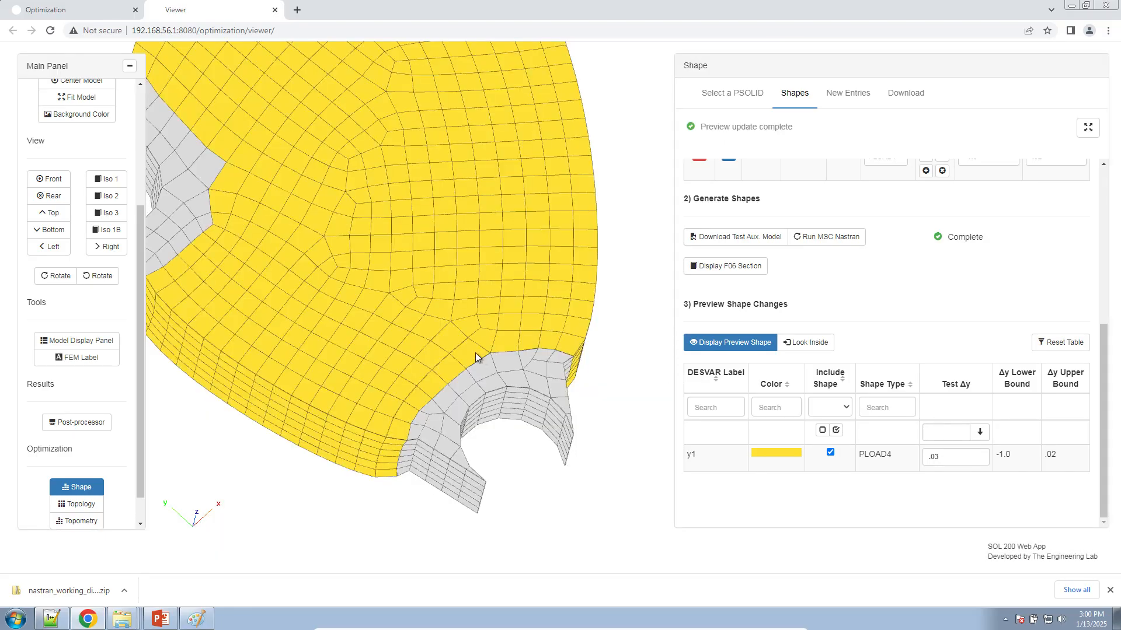
- Fit the whole model in view and preview the y1 shape change with a Test Δy of -.03
left_click_drag(430, 306, 504, 333)
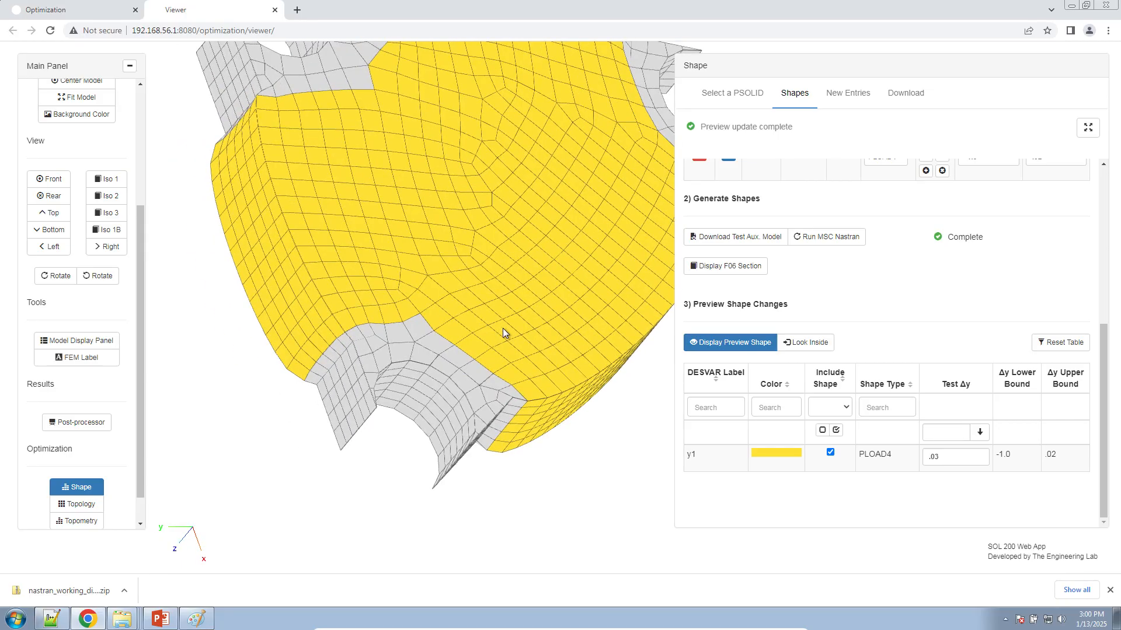
left_click_drag(510, 191, 450, 170)
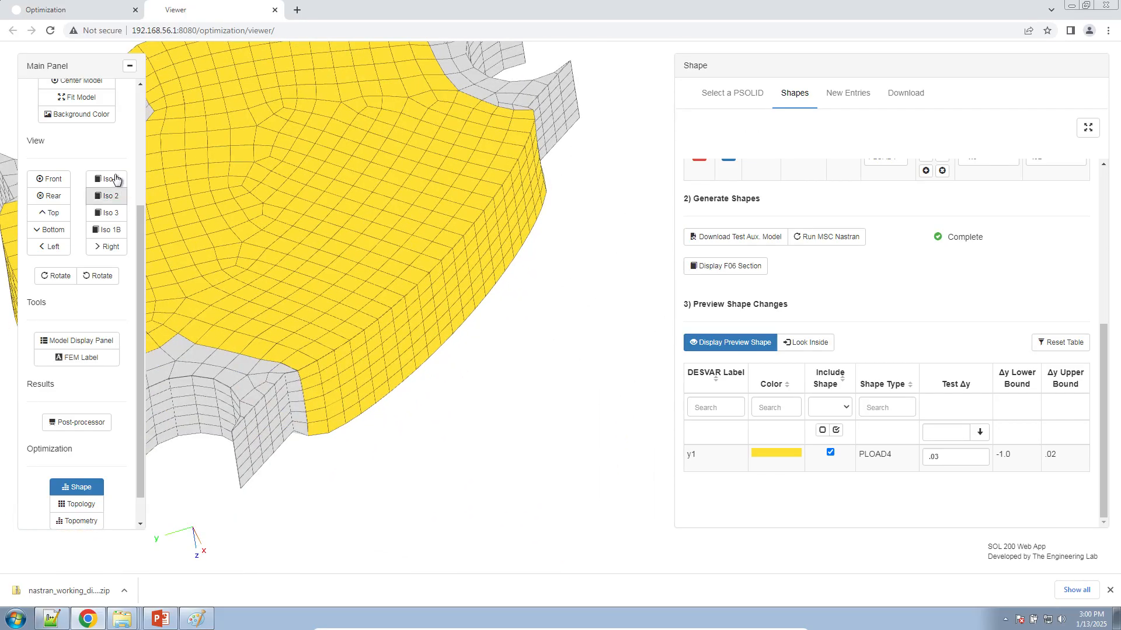
left_click(76, 99)
left_click_drag(530, 423, 555, 310)
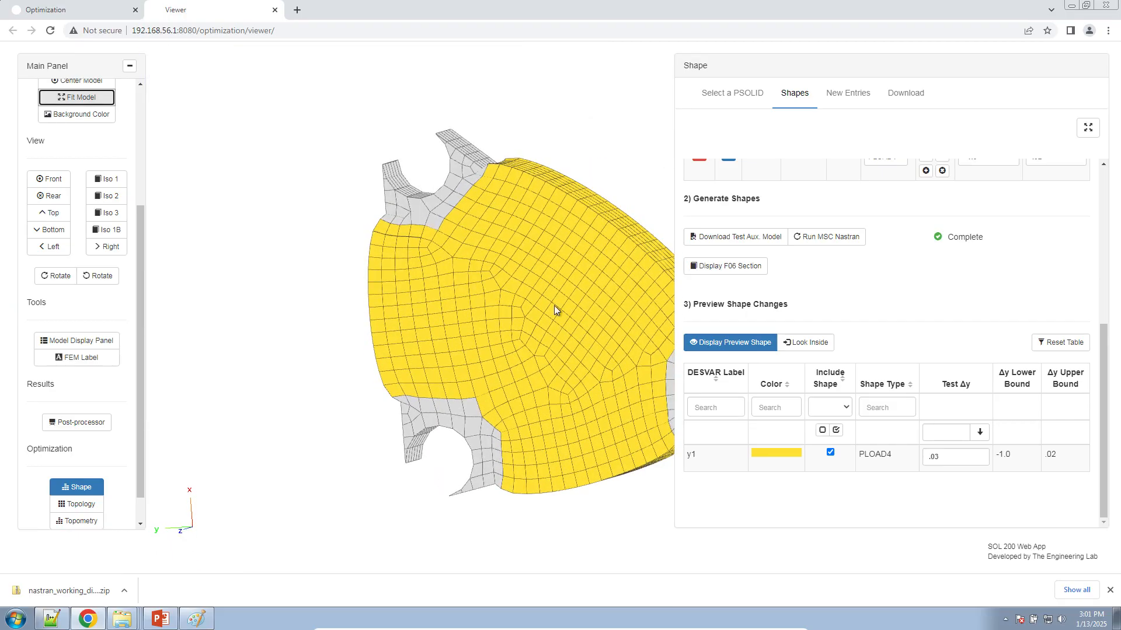
left_click(931, 459)
left_click(931, 459)
type("0")
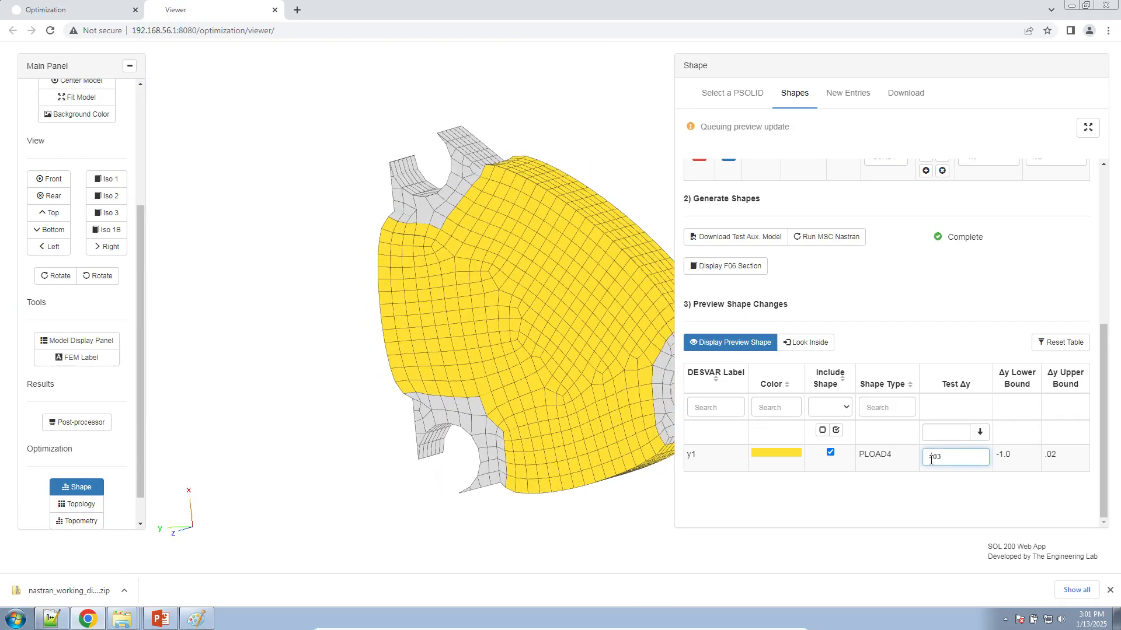
type("-")
left_click_drag(503, 279, 472, 430)
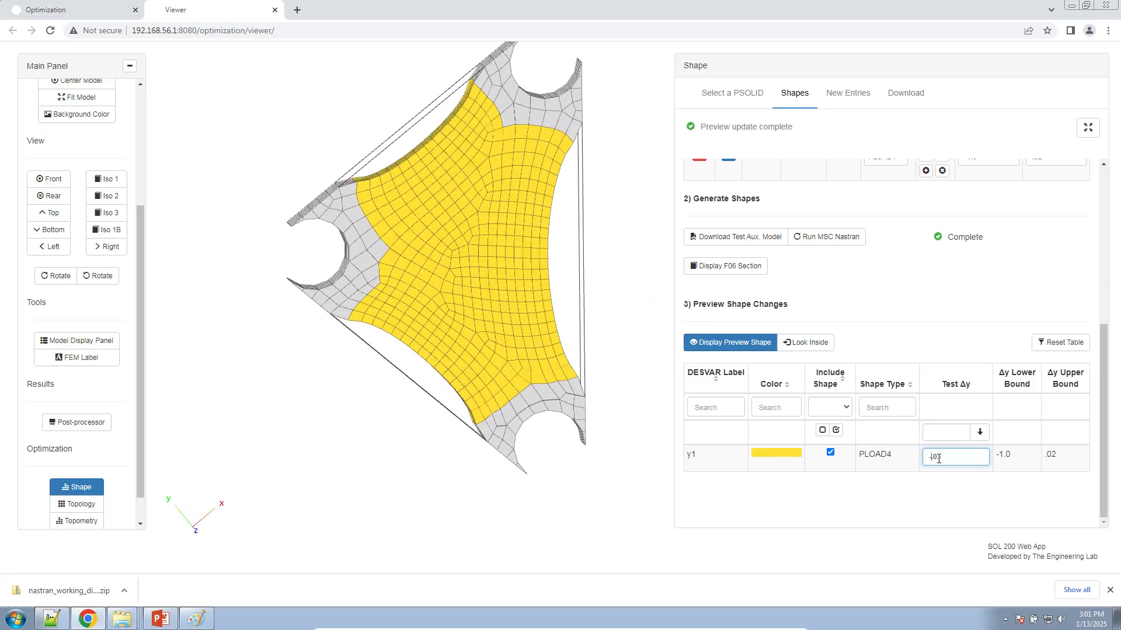
- Set the Test Δy of y1 to -.05 and look inside the previewed shape around the cutout edges
type("5")
left_click_drag(442, 301, 317, 513)
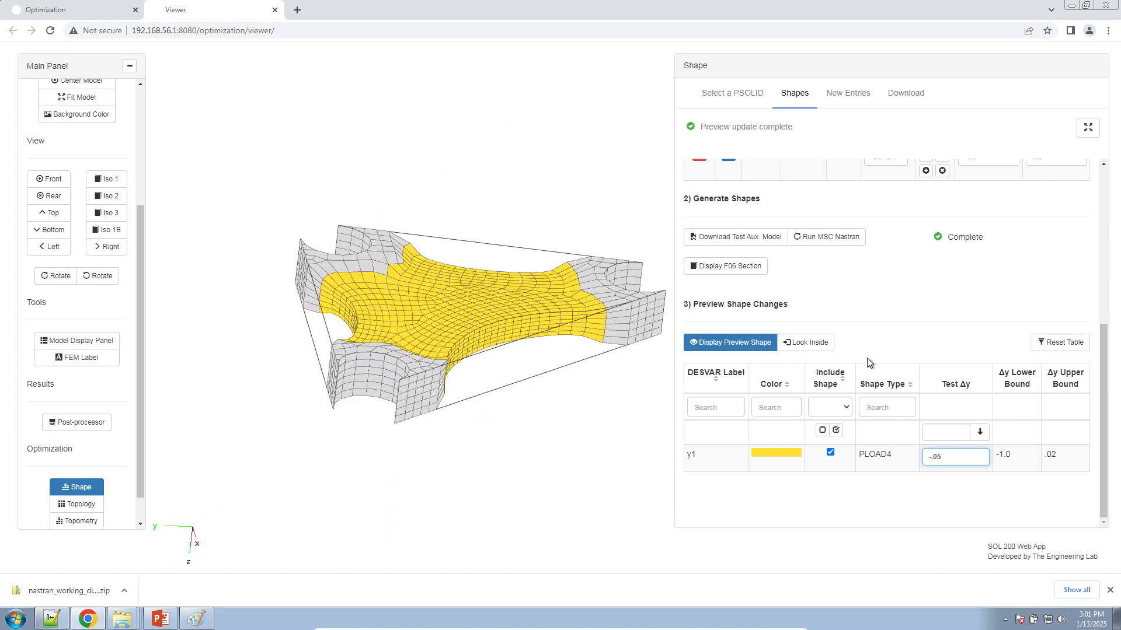
left_click(805, 347)
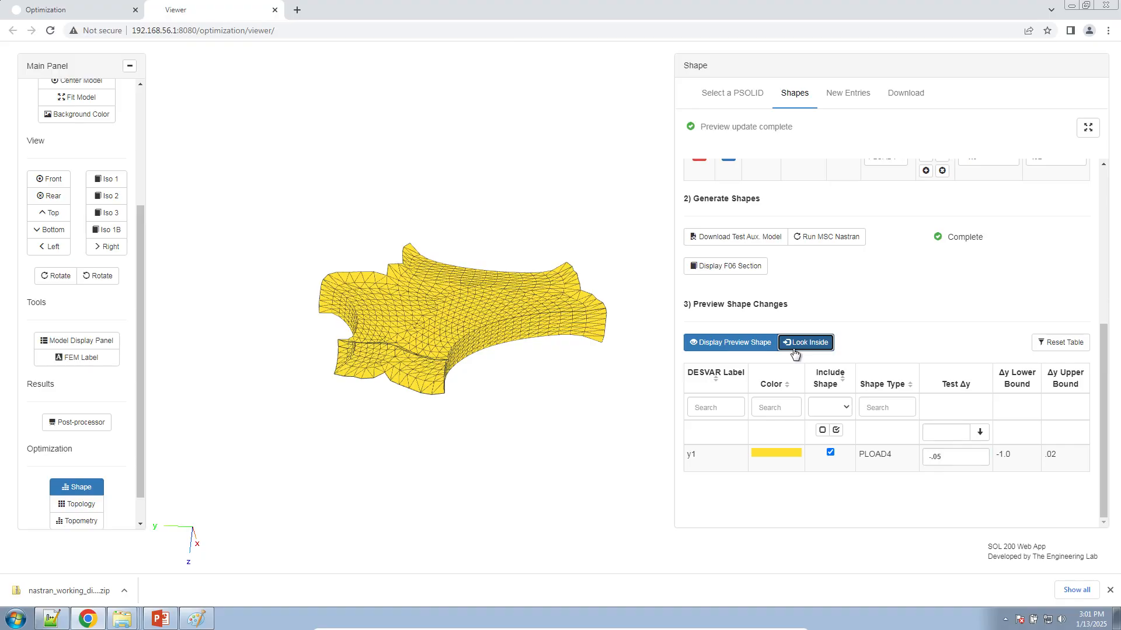
scroll(396, 360, "up", 5)
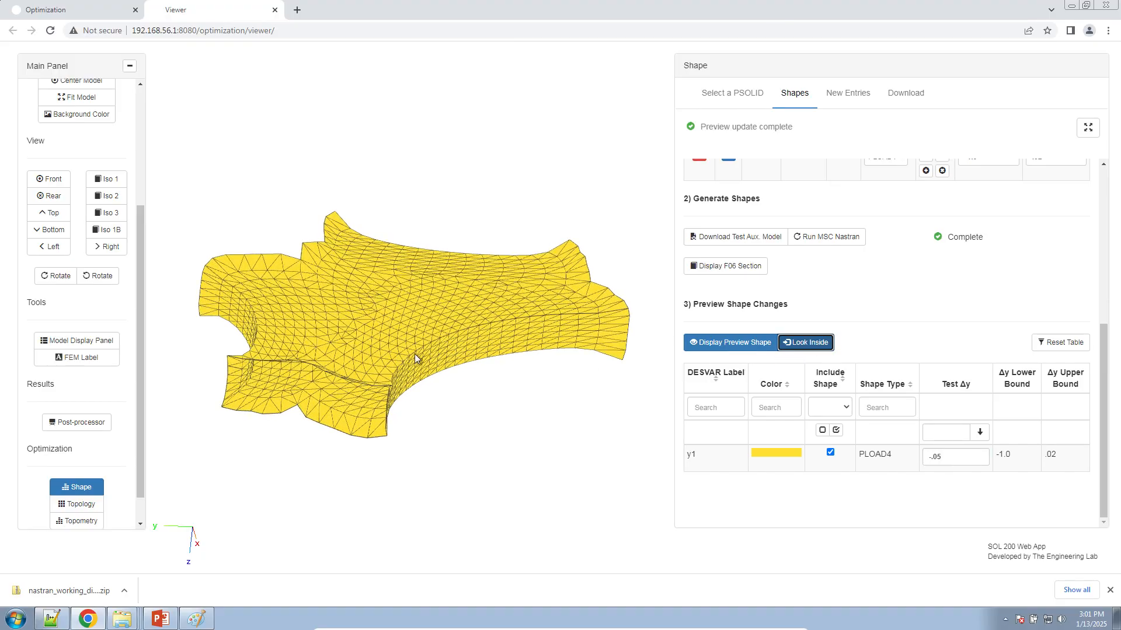
right_click_drag(407, 352, 450, 346)
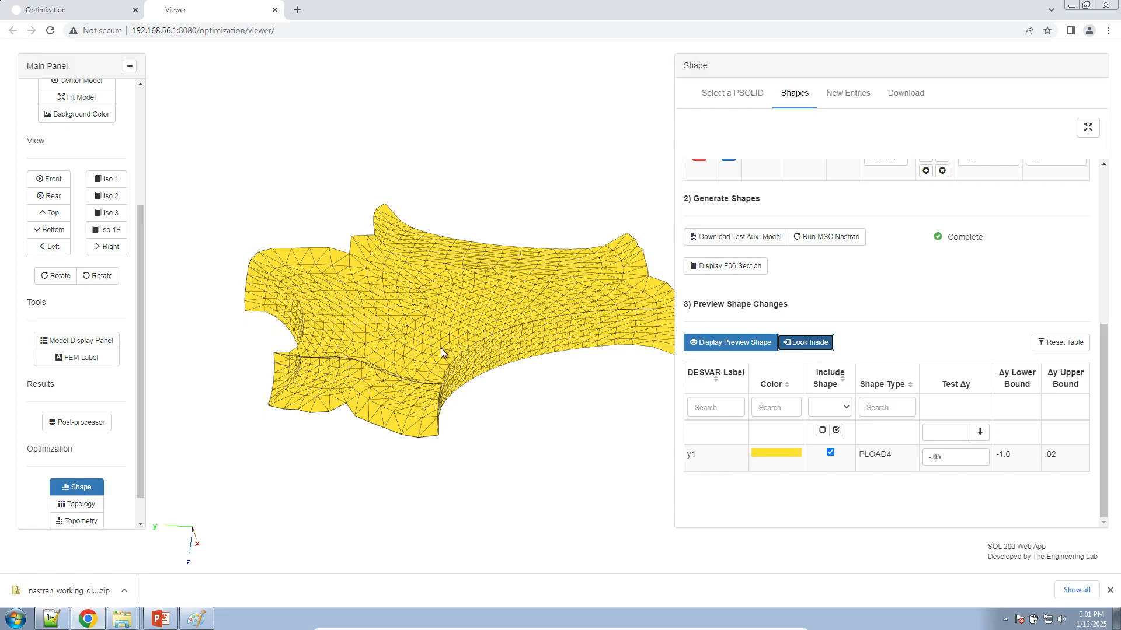
scroll(356, 376, "up", 3)
right_click_drag(356, 376, 408, 352)
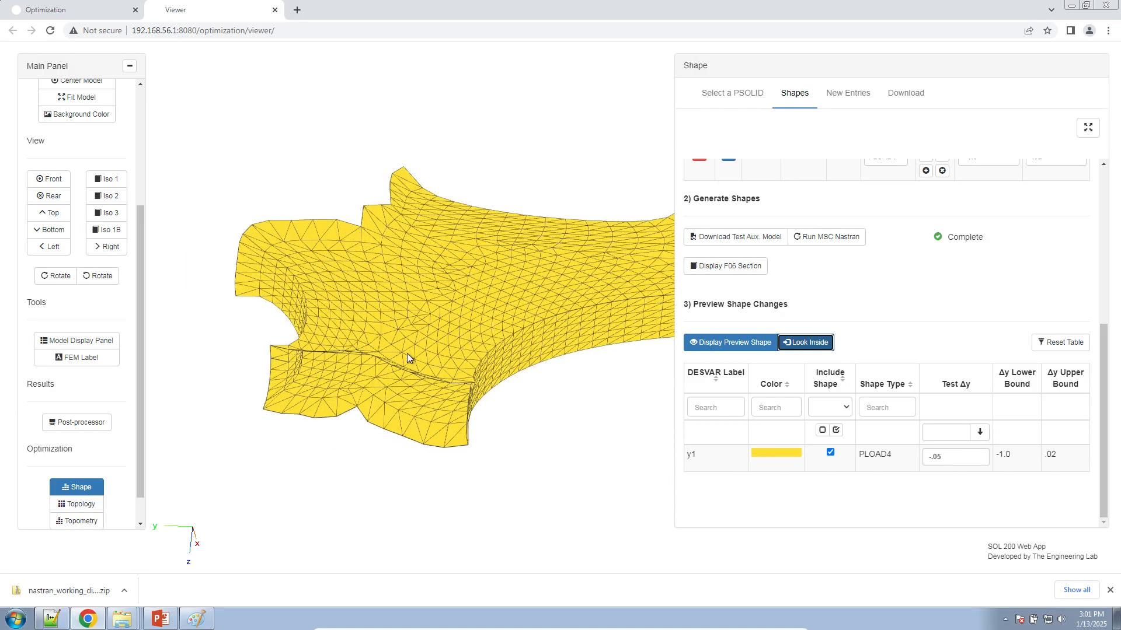
right_click_drag(380, 387, 474, 339)
scroll(474, 339, "up", 2)
left_click_drag(461, 345, 651, 313)
scroll(456, 305, "up", 3)
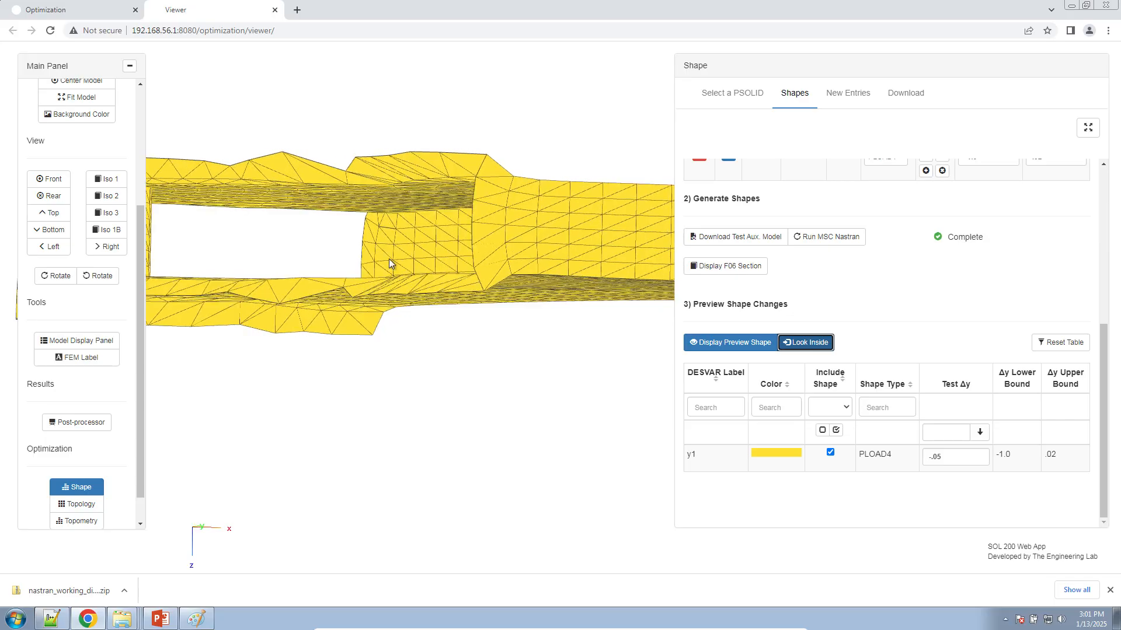
left_click_drag(388, 258, 389, 269)
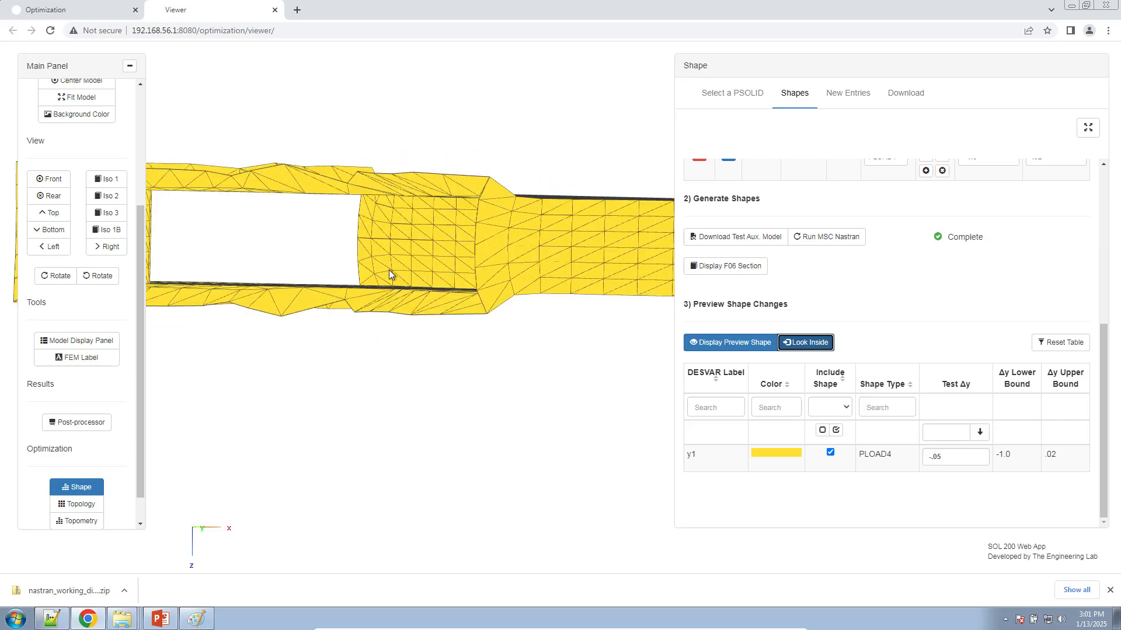
- Set the Test Δy of y1 to -.15 and look inside the preview to examine the deformed mesh
left_click(936, 457)
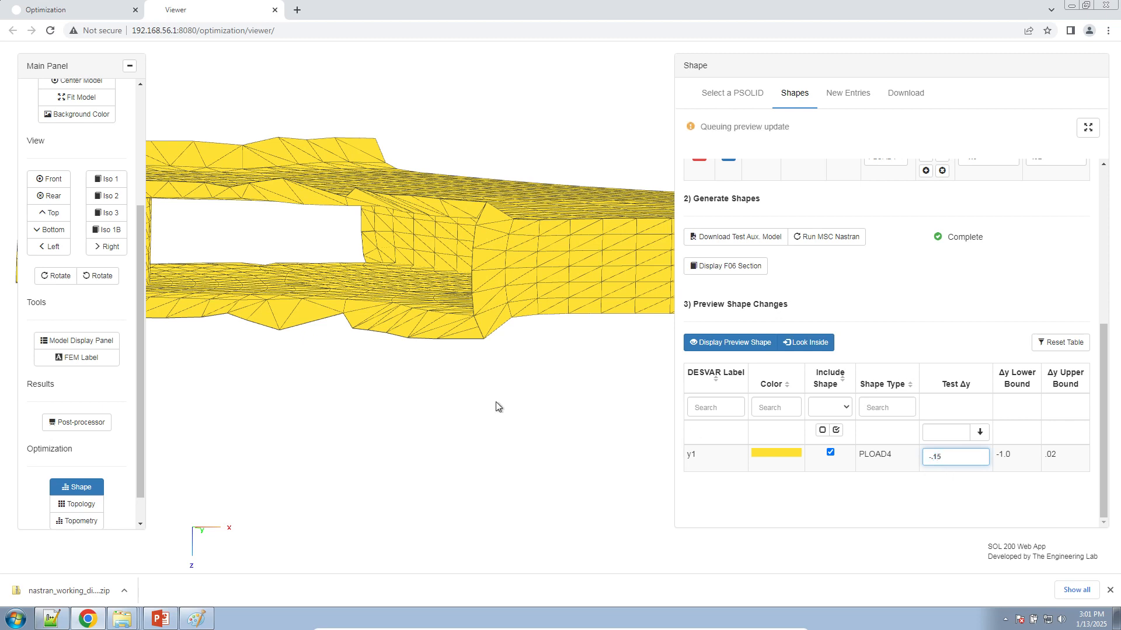
left_click_drag(494, 311, 509, 393)
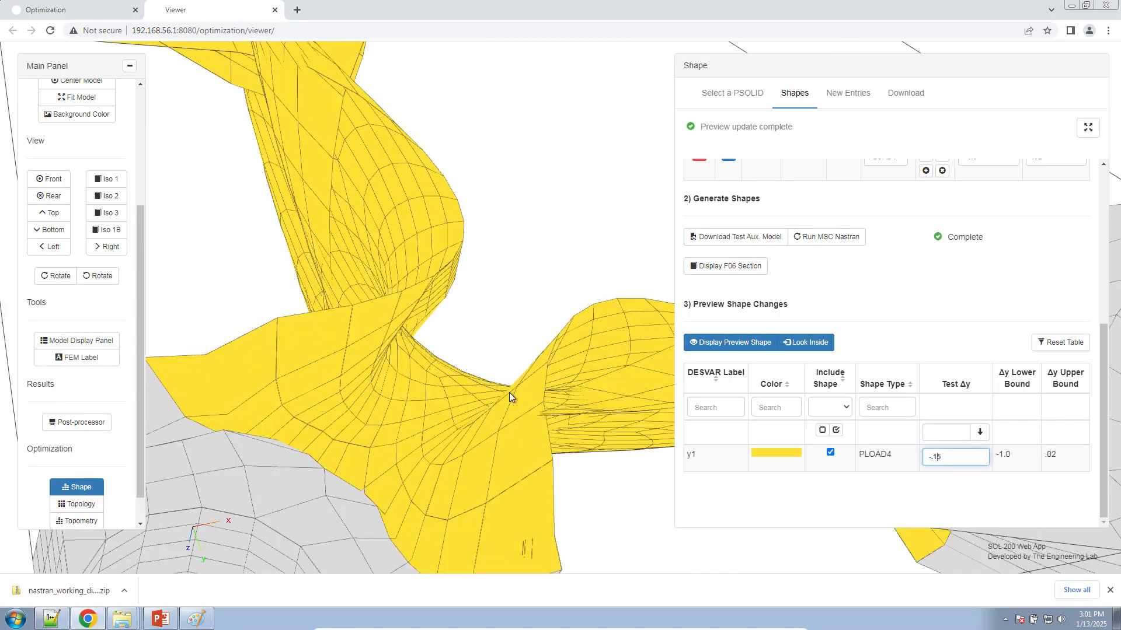
left_click(789, 342)
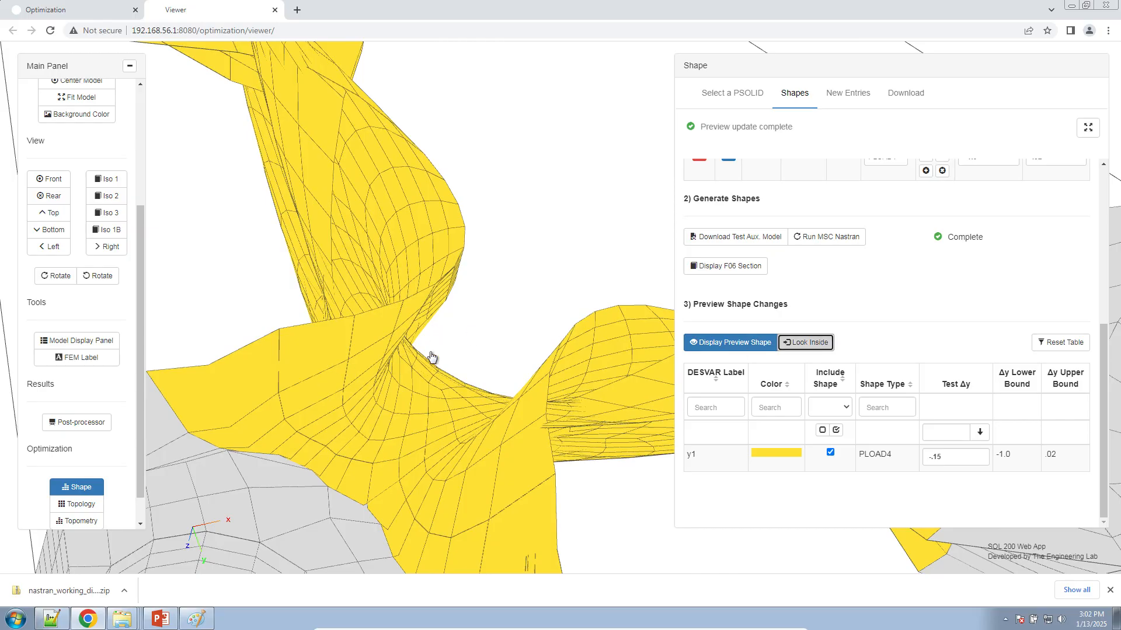
left_click_drag(401, 375, 495, 335)
scroll(495, 335, "up", 6)
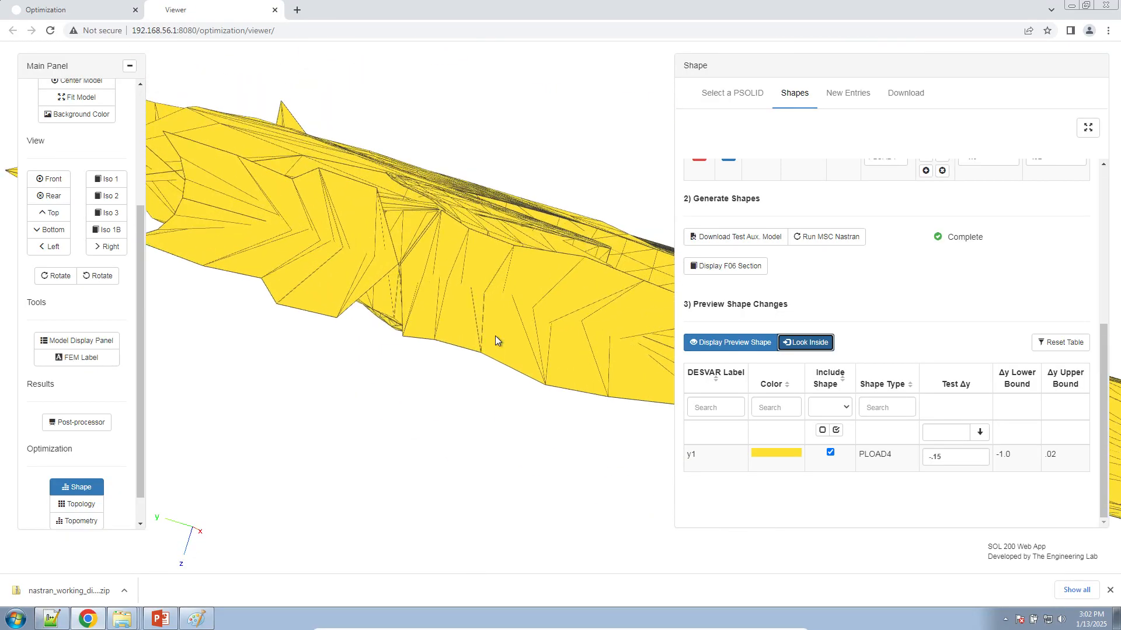
scroll(466, 302, "up", 2)
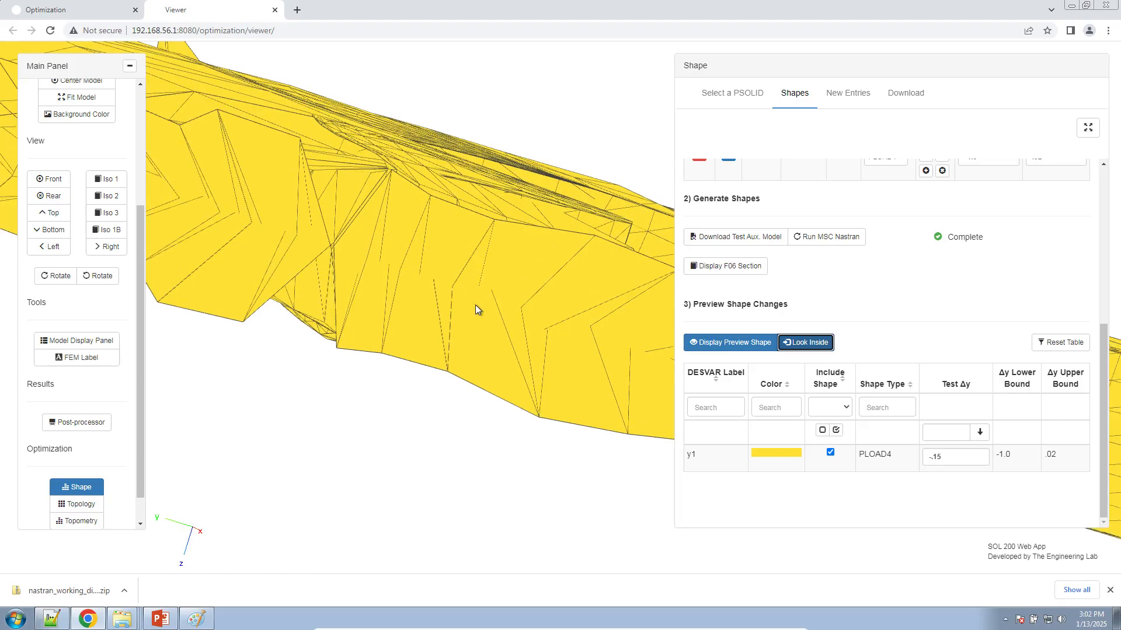
left_click_drag(544, 348, 505, 379)
scroll(519, 351, "up", 3)
scroll(518, 351, "down", 4)
scroll(519, 351, "down", 3)
right_click_drag(502, 375, 445, 432)
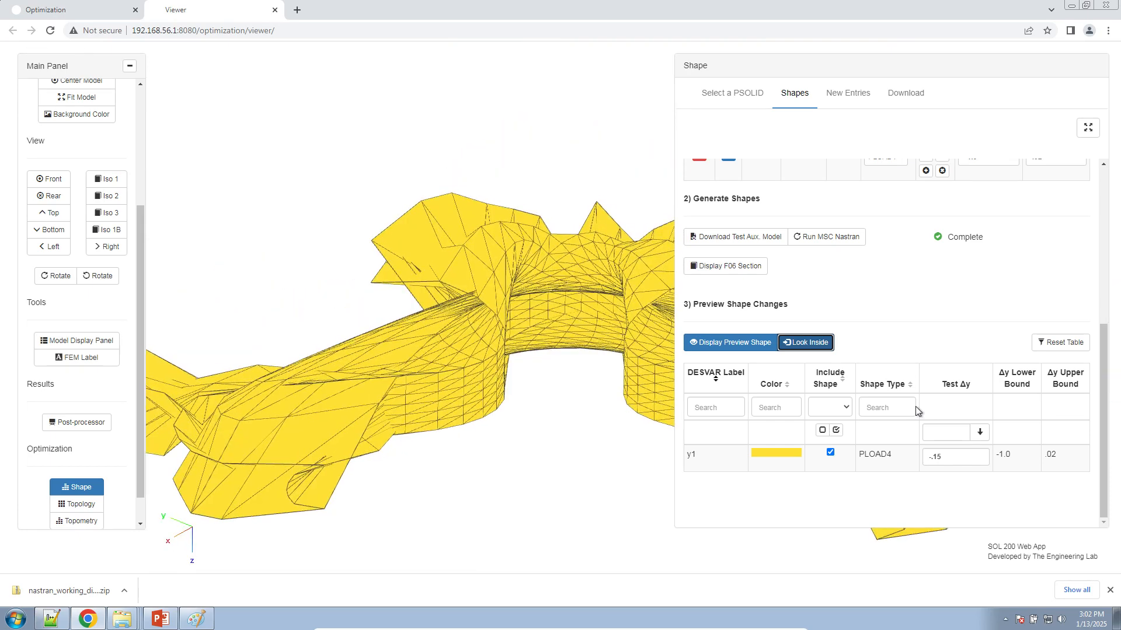
- Set the Test Δy of y1 back to -.05 and check the updated preview
left_click(936, 457)
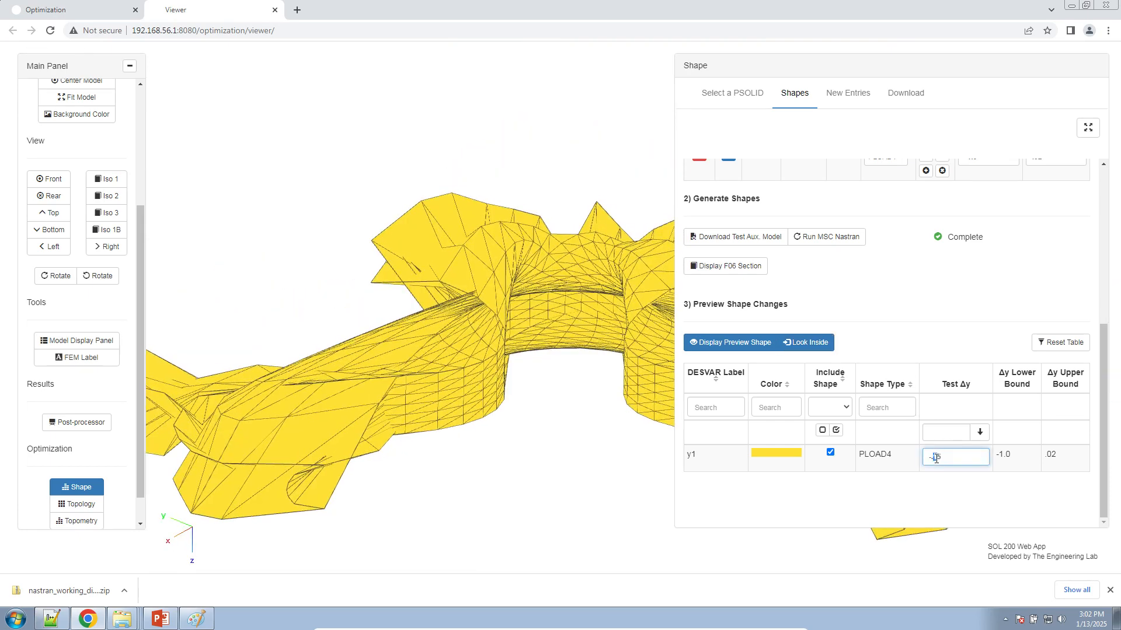
type("0")
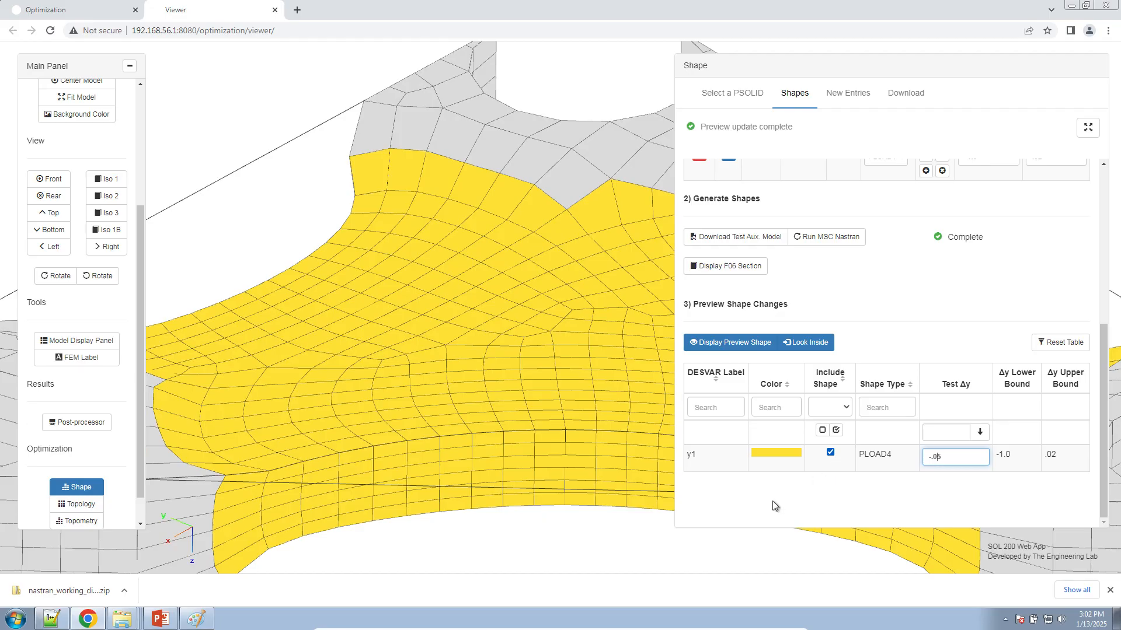
left_click_drag(546, 415, 538, 429)
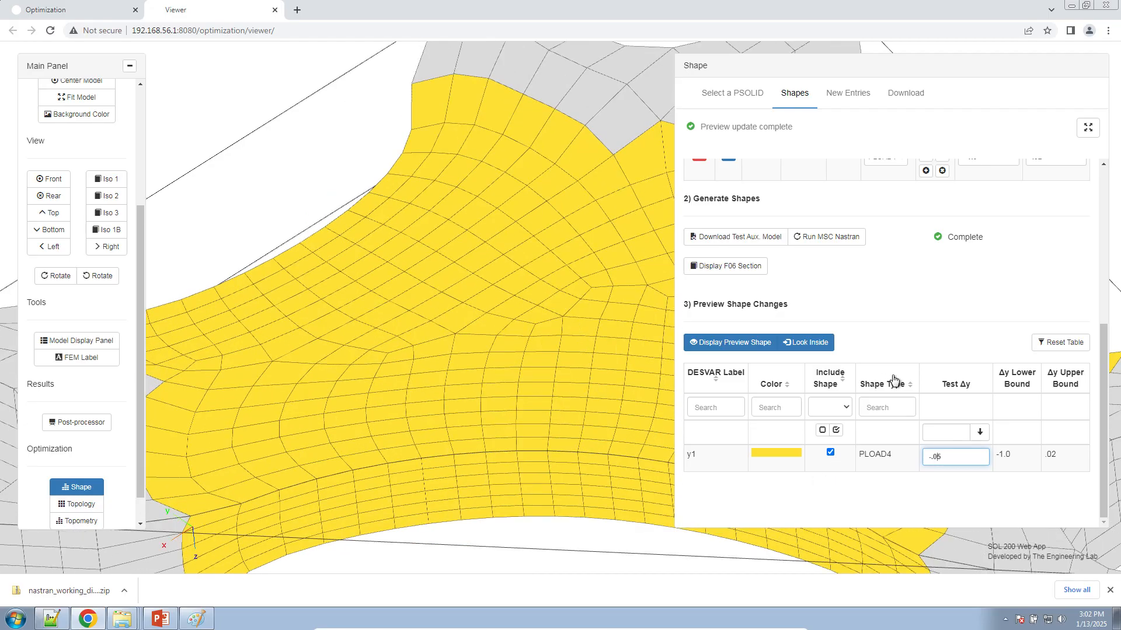
- Copy the Test Δy of -.05 into the Δy Lower Bound of shape y1
key("ctrl+a")
right_click(933, 456)
left_click(973, 317)
scroll(973, 312, "up", 2)
triple_click(963, 272)
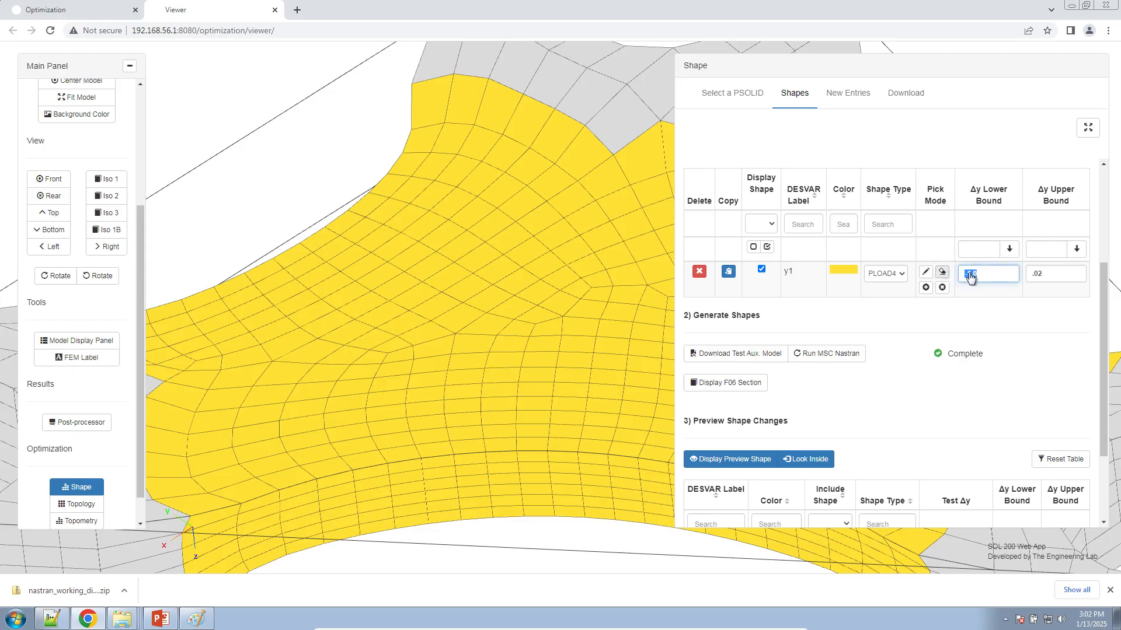
right_click(963, 273)
left_click(1006, 330)
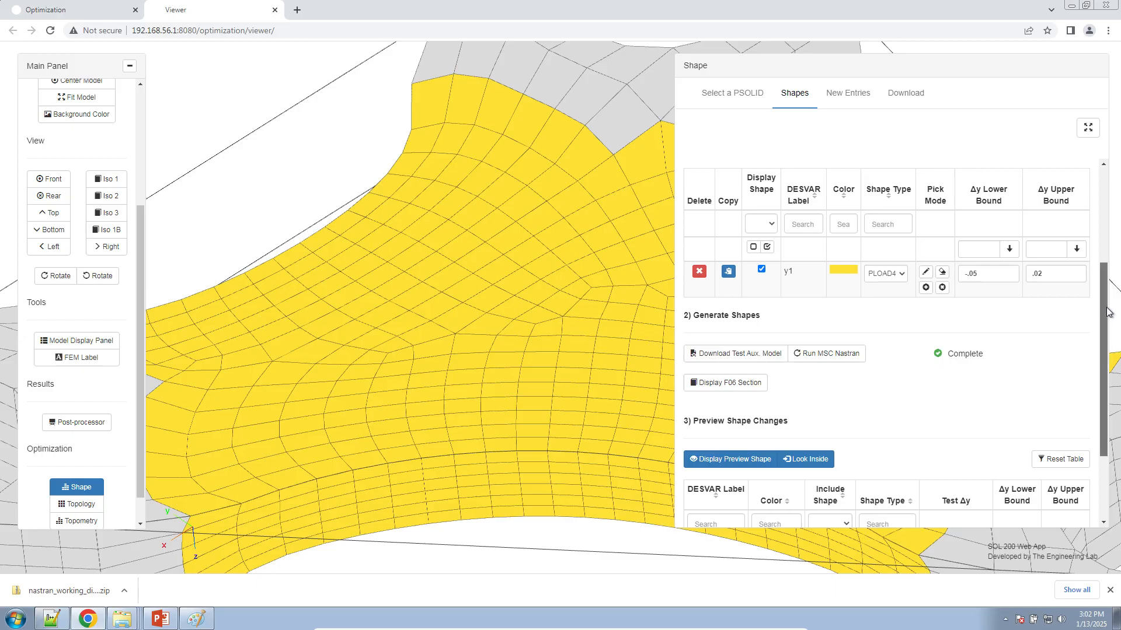
- Review the New Entries before-and-after listing in the widened Shape panel and open the Download section
left_click_drag(1107, 312, 1097, 169)
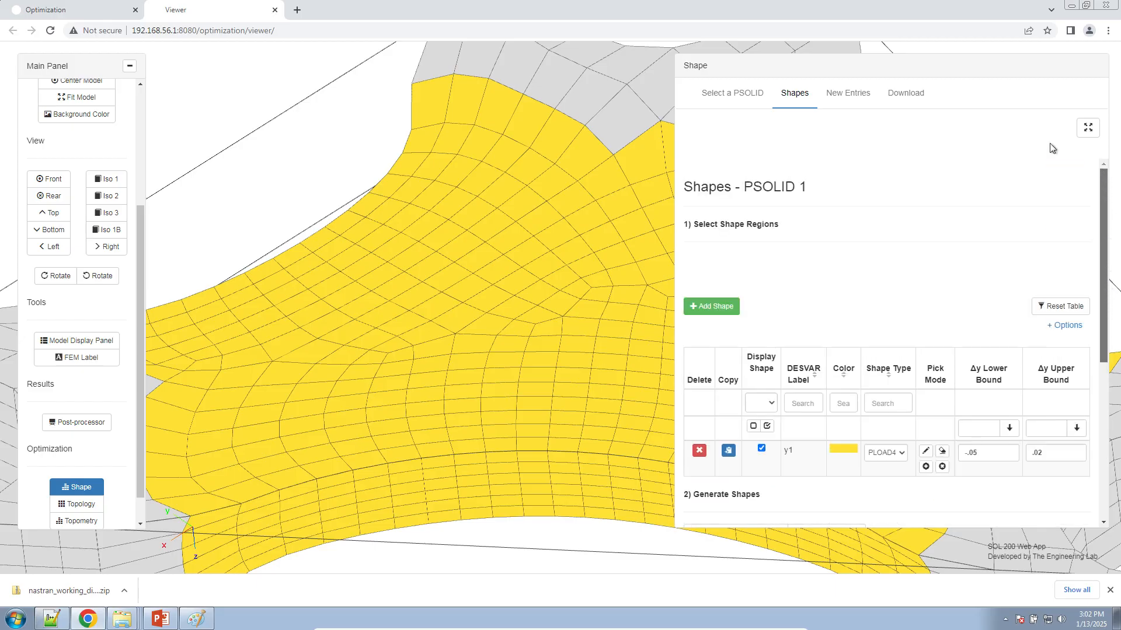
left_click(836, 100)
left_click(1087, 128)
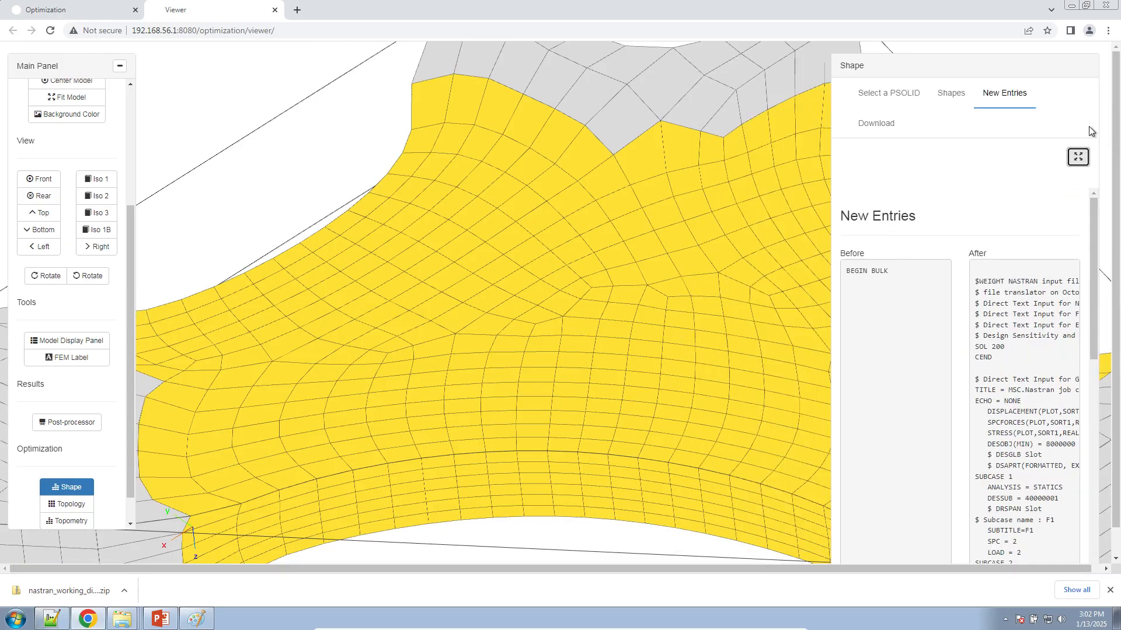
left_click(1078, 156)
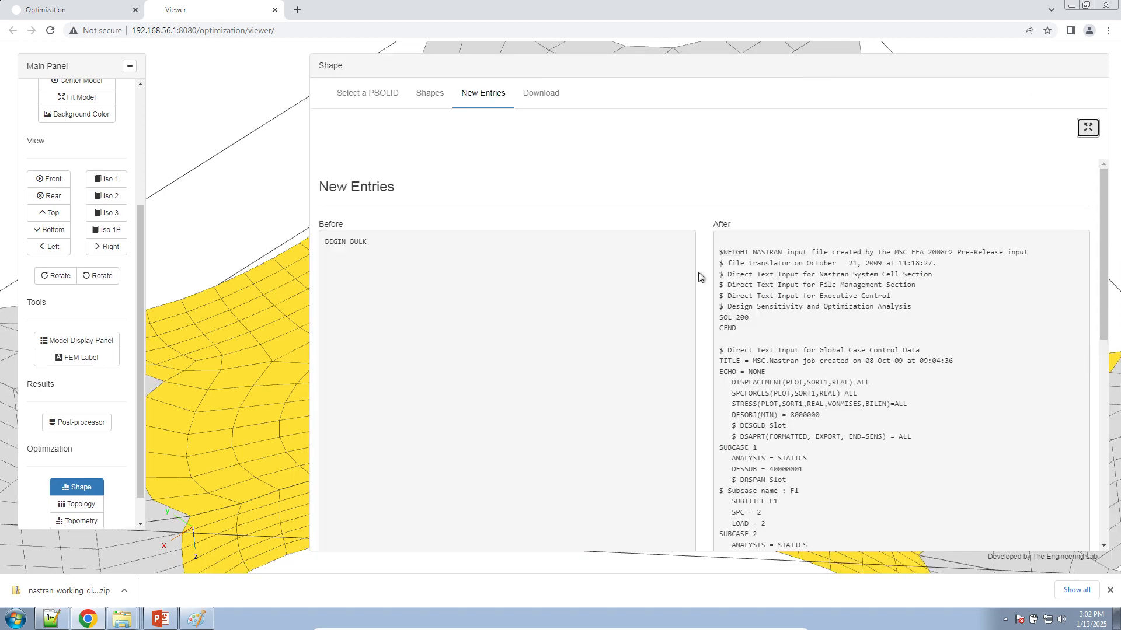
scroll(699, 280, "down", 10)
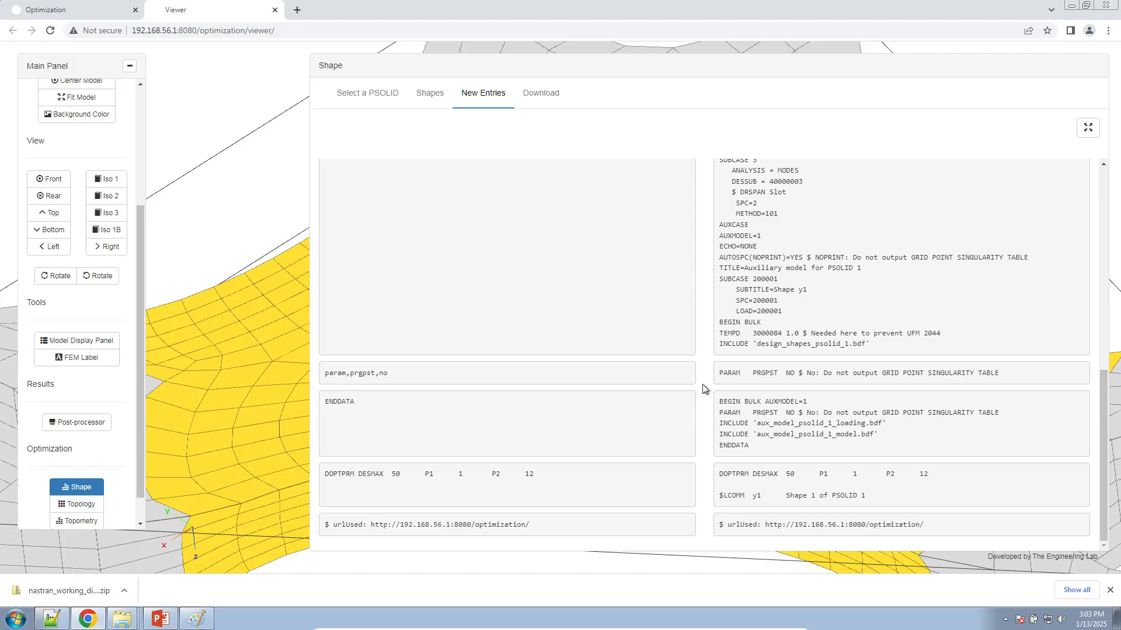
scroll(703, 386, "up", 1)
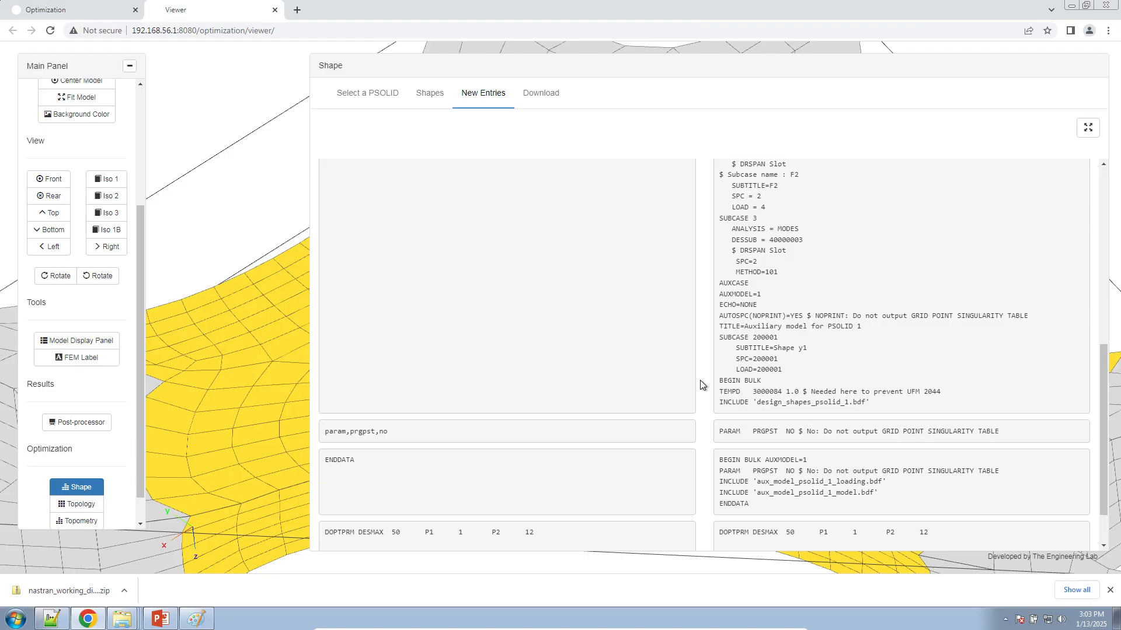
left_click(556, 96)
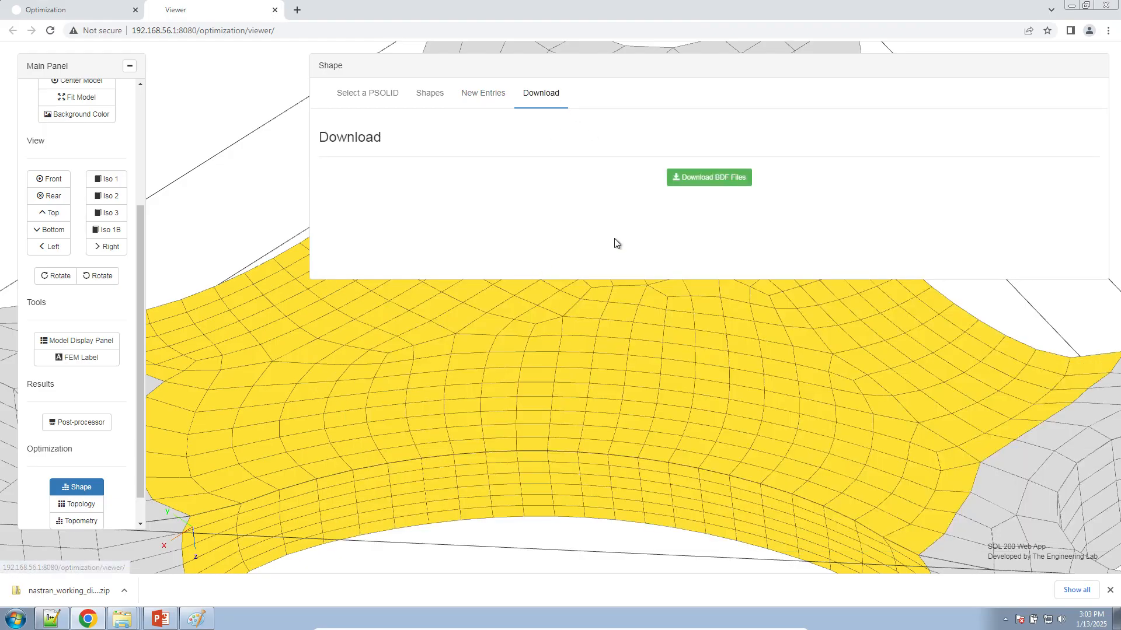
left_click(715, 180)
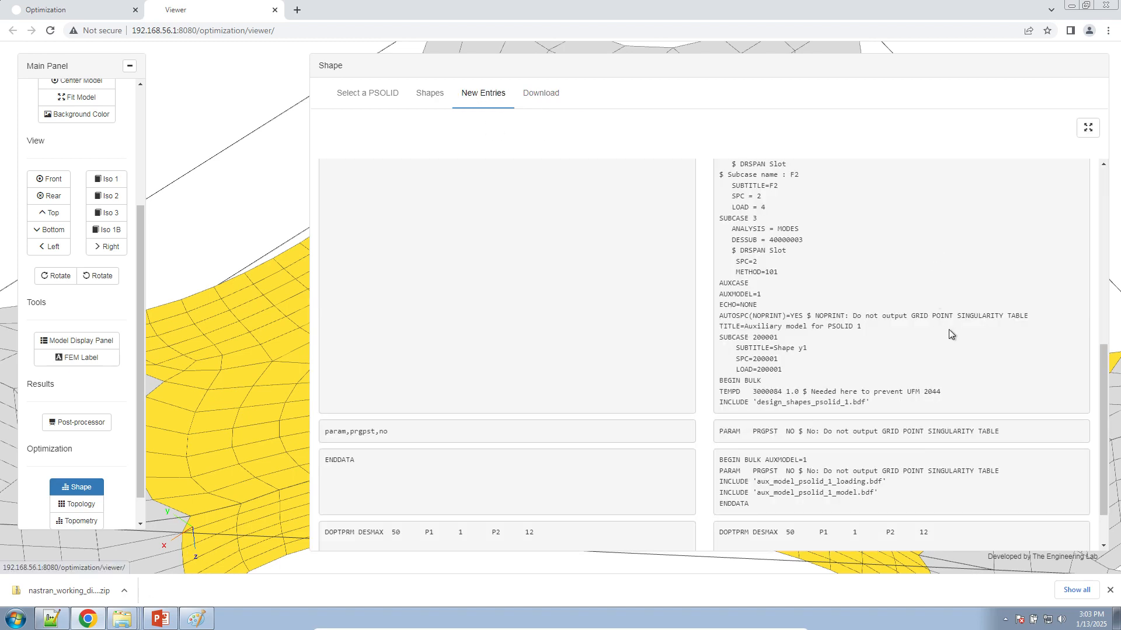
- Return to the New Entries and examine the PARAM PRGPST, AUXMODEL and case control entries by highlighting them in the After column
left_click_drag(1106, 421, 1108, 455)
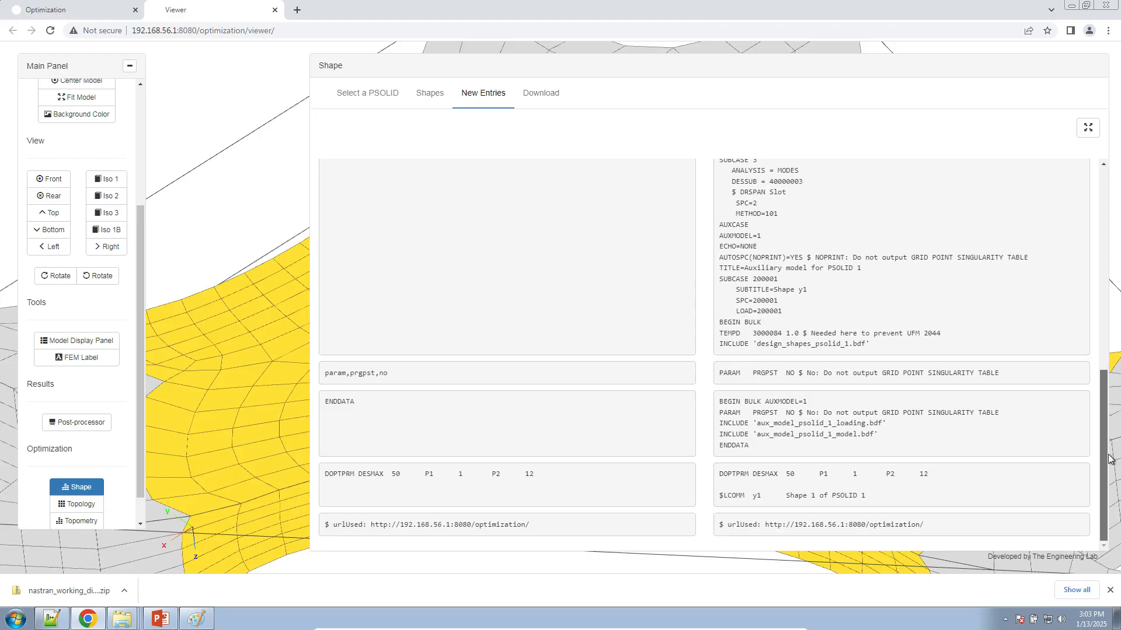
double_click(763, 373)
left_click(762, 373)
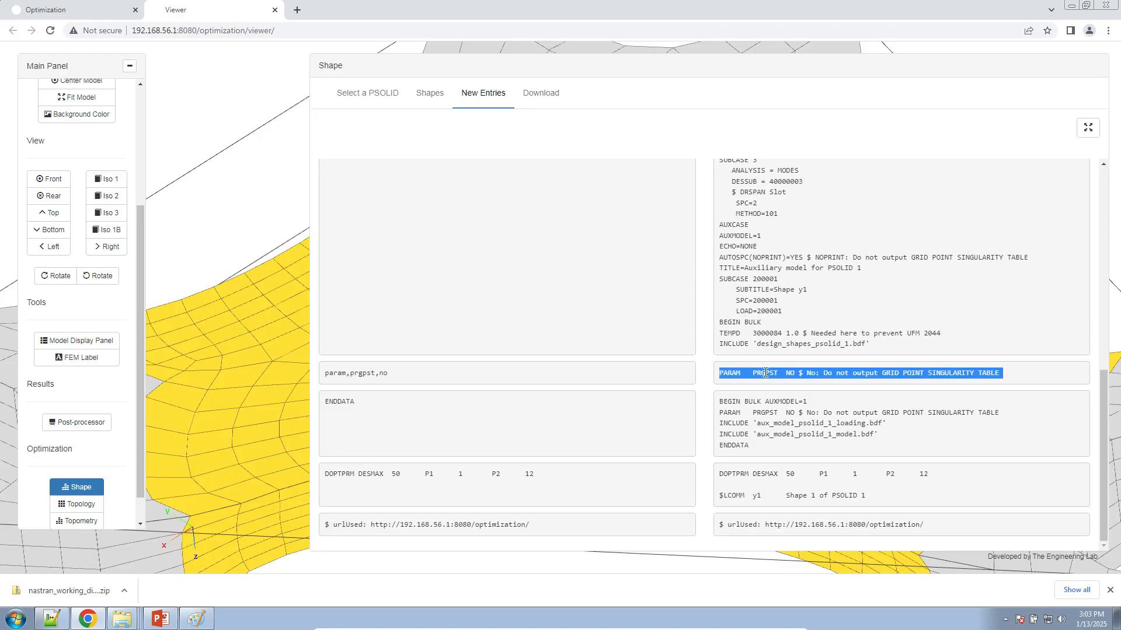
triple_click(756, 402)
triple_click(757, 412)
double_click(811, 423)
left_click(747, 445)
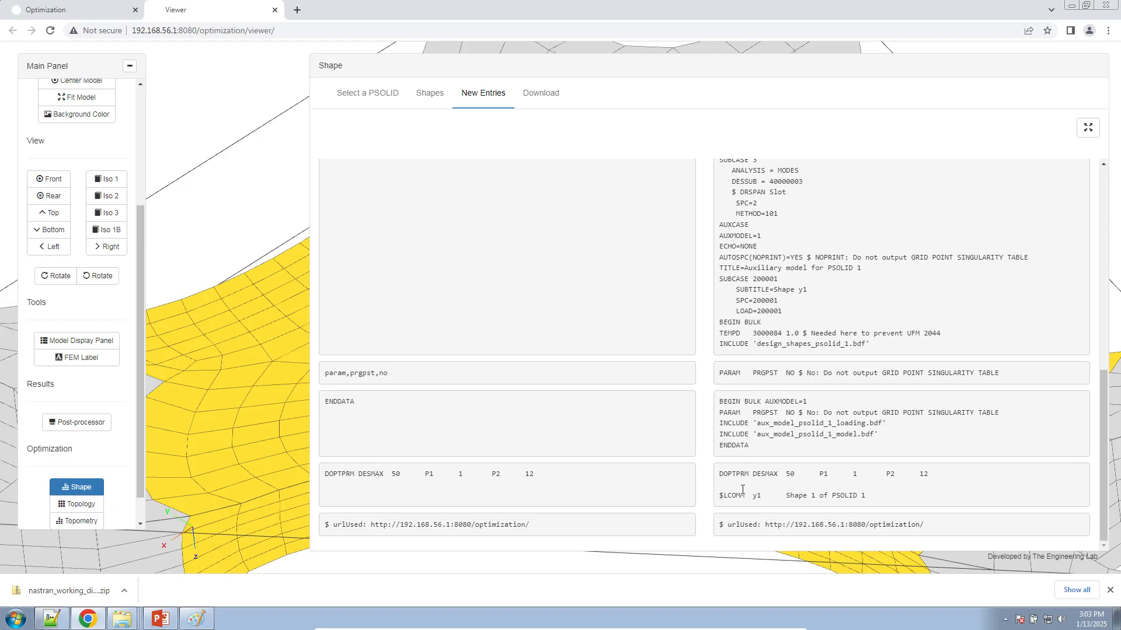
left_click_drag(870, 333, 730, 219)
scroll(869, 339, "up", 5)
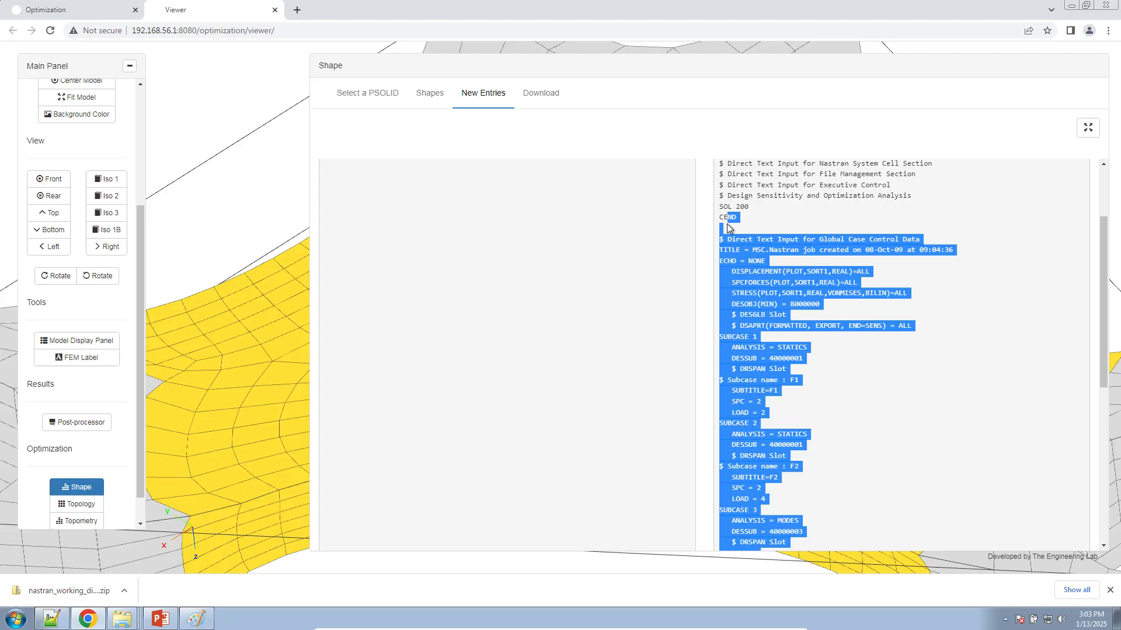
- Download the BDF files from the Download section
left_click(548, 99)
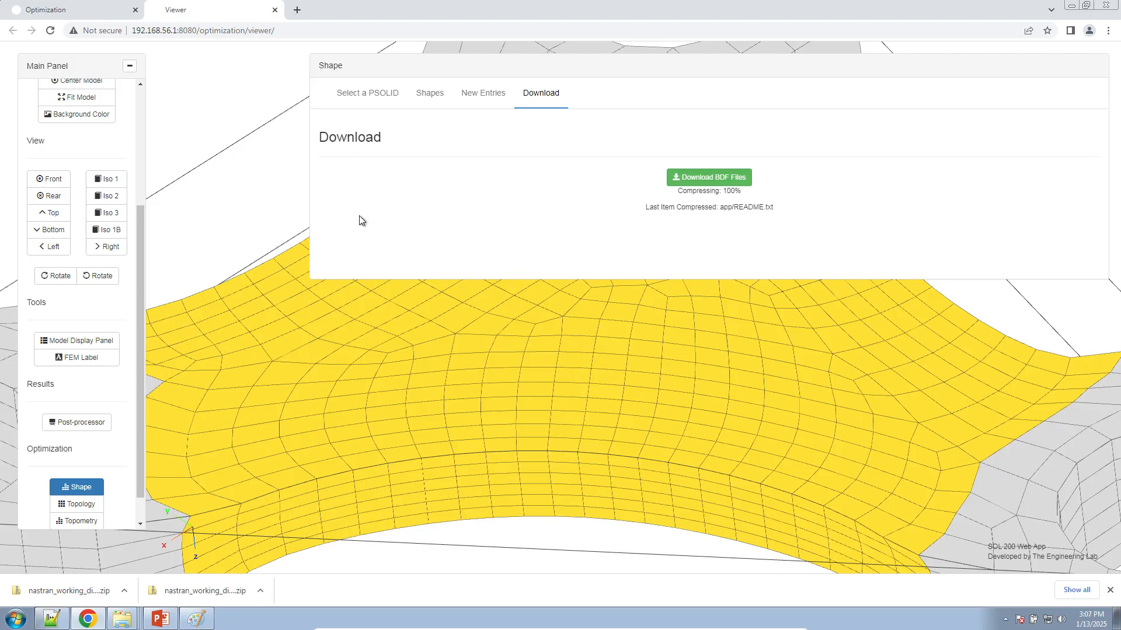
- Switch to the Downloads folder and rename the newest downloaded zip as nastran_working_directory_3_shape.zip
left_click(121, 616)
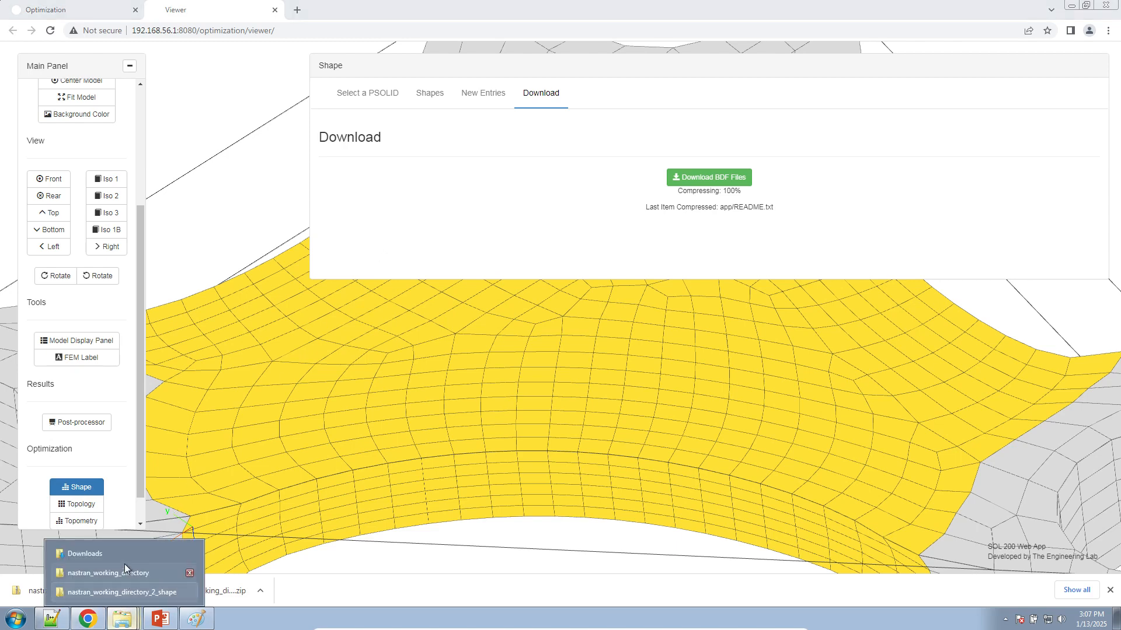
left_click(146, 554)
left_click(689, 211)
left_click(689, 211)
key("Right")
key("BackSpace")
key("BackSpace")
key("BackSpace")
key("BackSpace")
type("_3_shape")
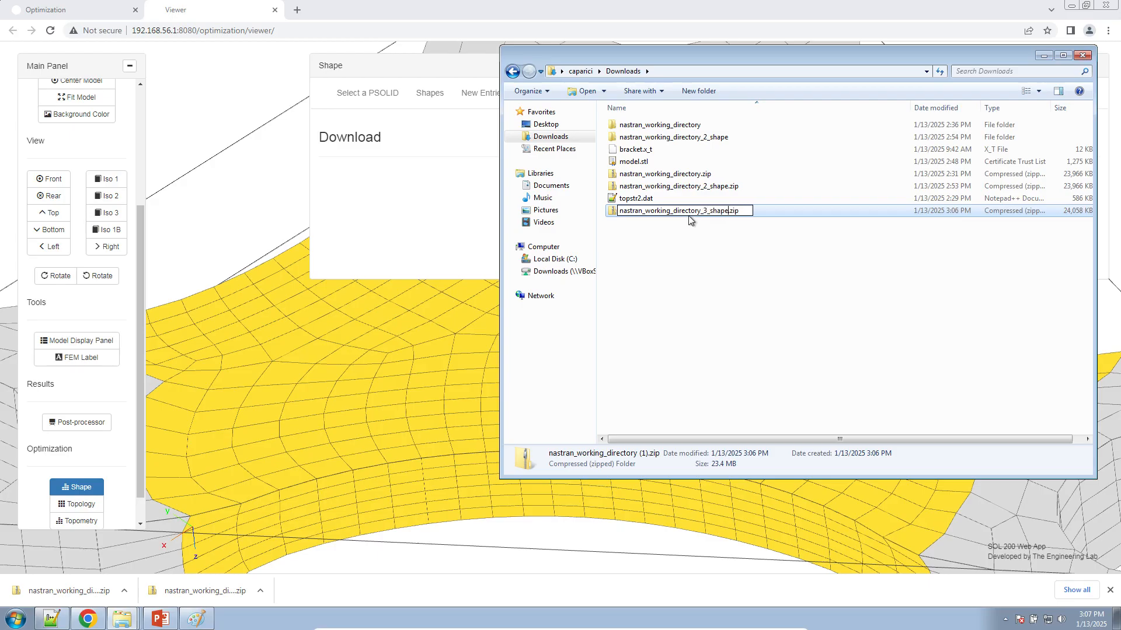
key("Return")
- Extract nastran_working_directory_3_shape.zip and run the Start MSC Nastran shortcut from the extracted folder, allowing it to open
right_click(697, 202)
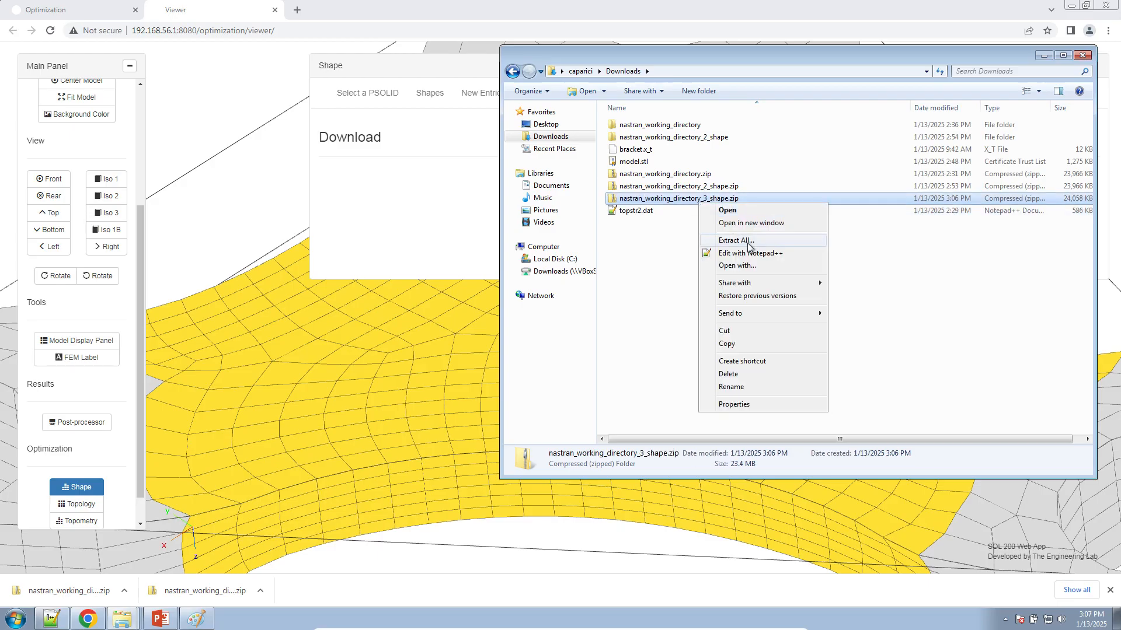
left_click(735, 241)
left_click(671, 421)
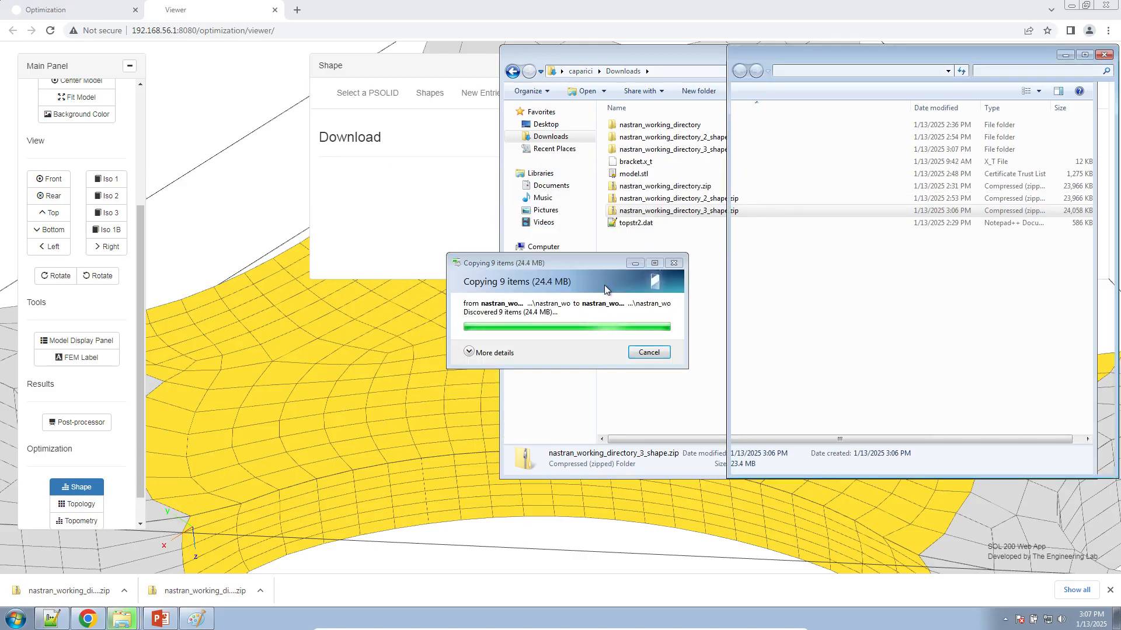
double_click(853, 199)
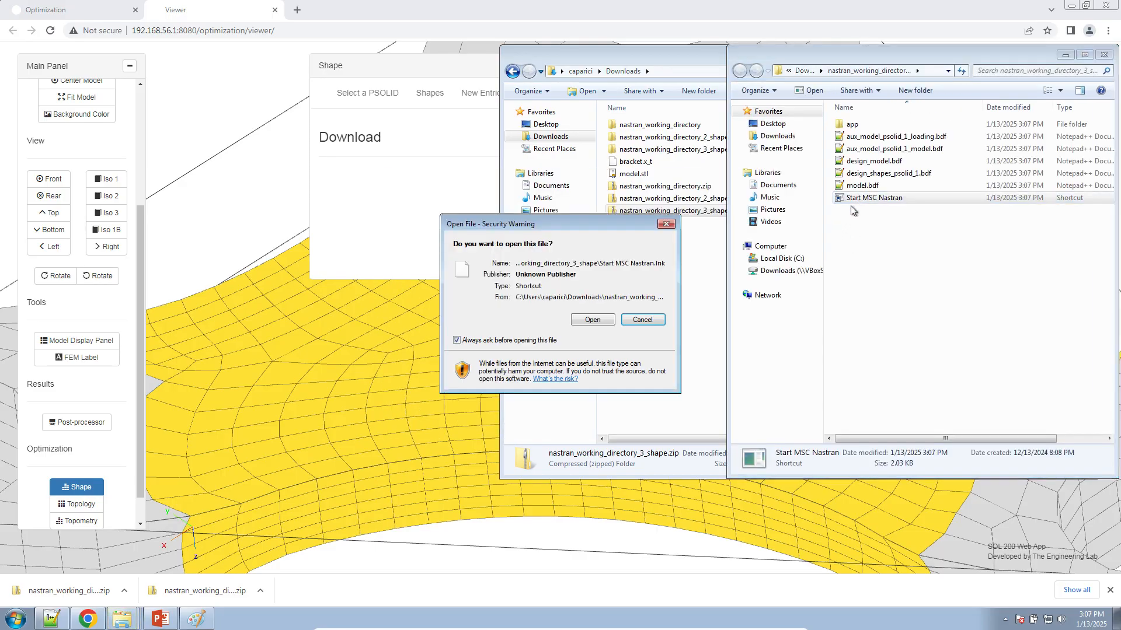
left_click(594, 321)
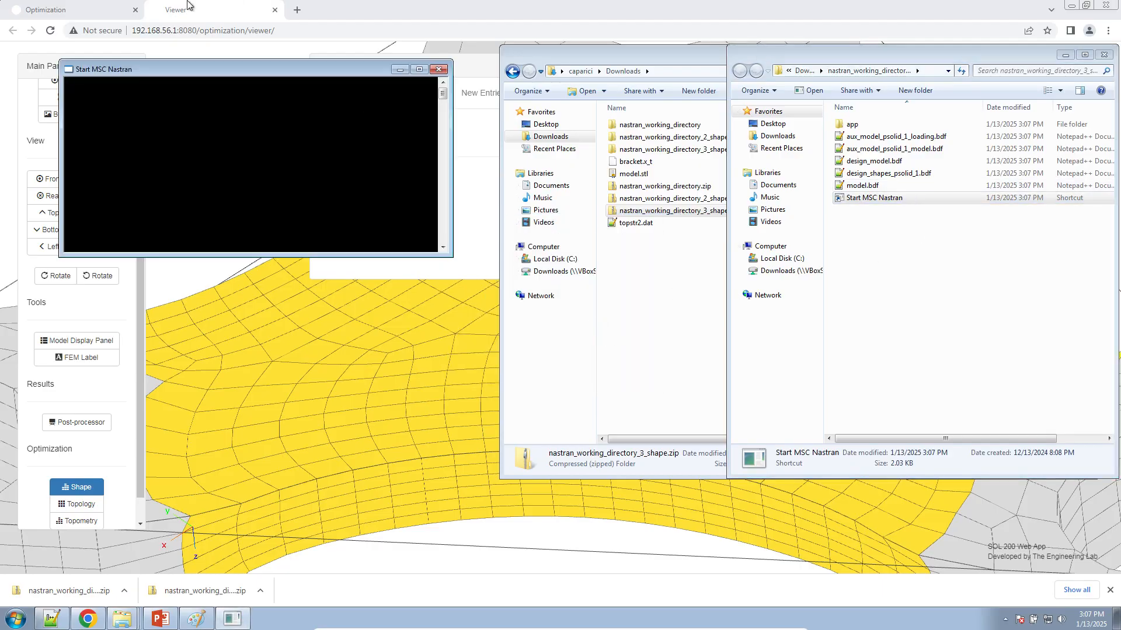
- Return to the Viewer's Shapes section and restore the Shape panel to its narrow width
left_click(187, 4)
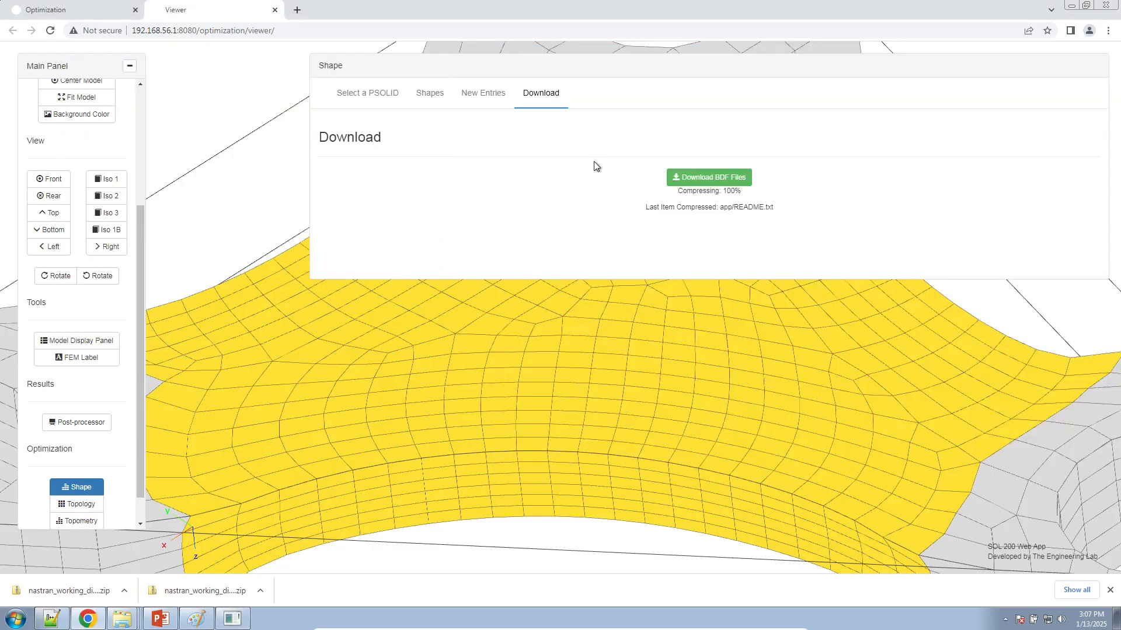
left_click(430, 93)
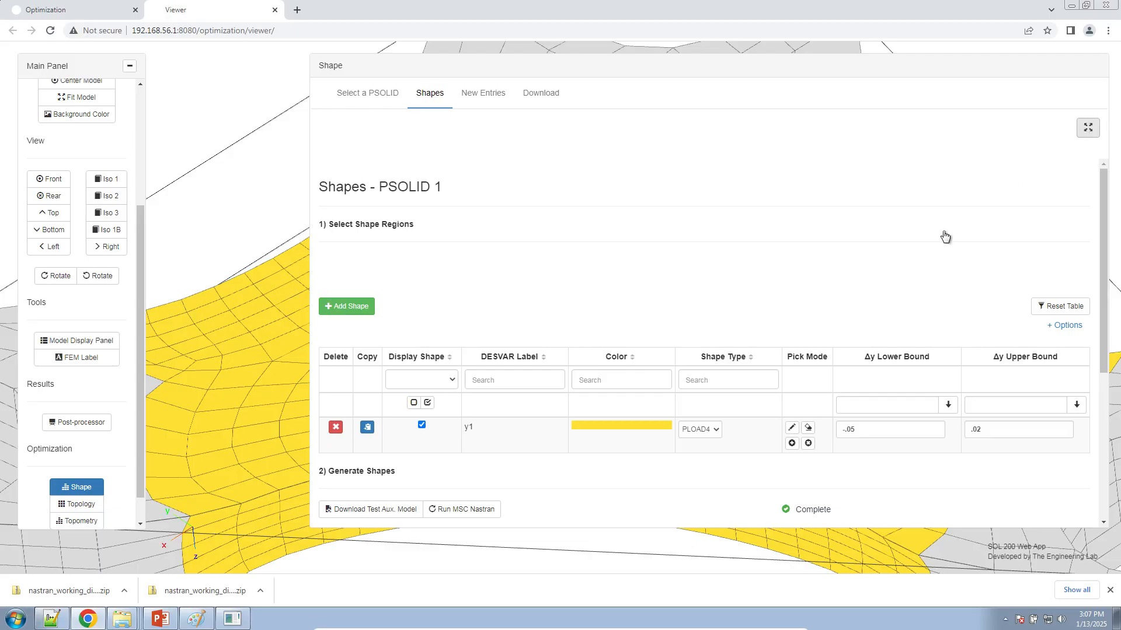
left_click(1088, 127)
scroll(833, 431, "down", 3)
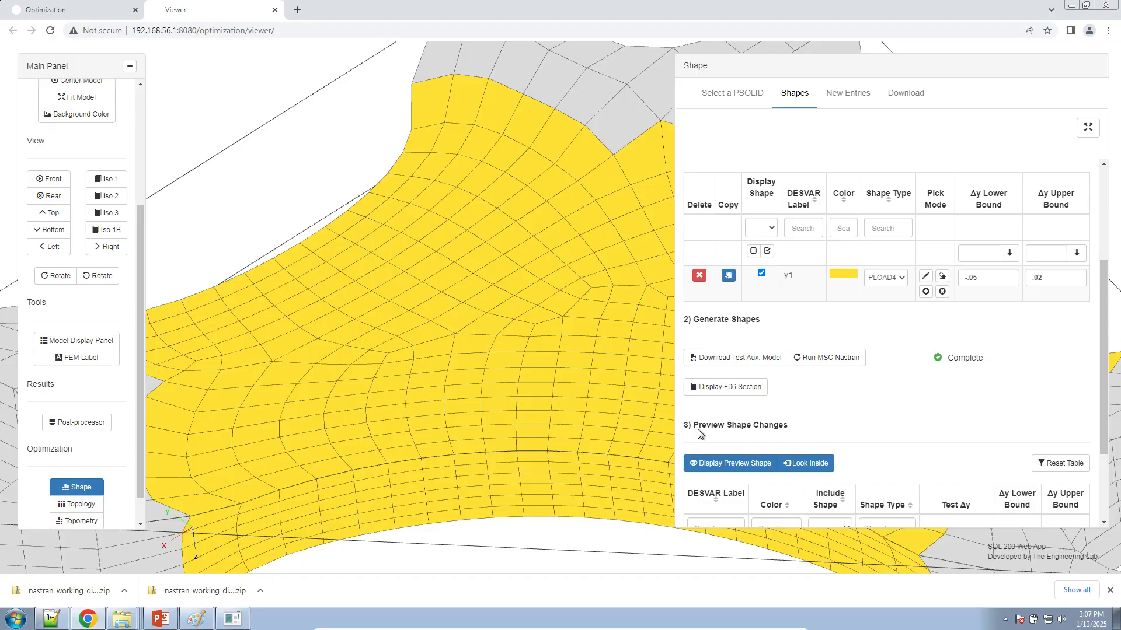
- Open design_shapes_psolid_1.bdf from the nastran_working_directory_3_shape folder in Notepad++
left_click(123, 618)
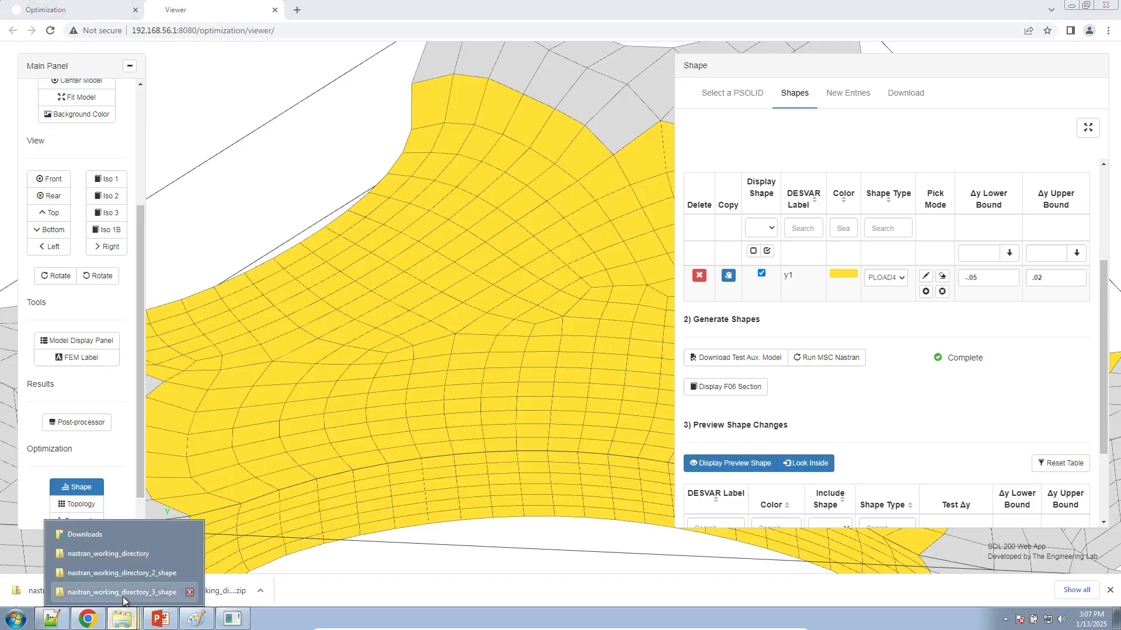
left_click(123, 594)
left_click(896, 175)
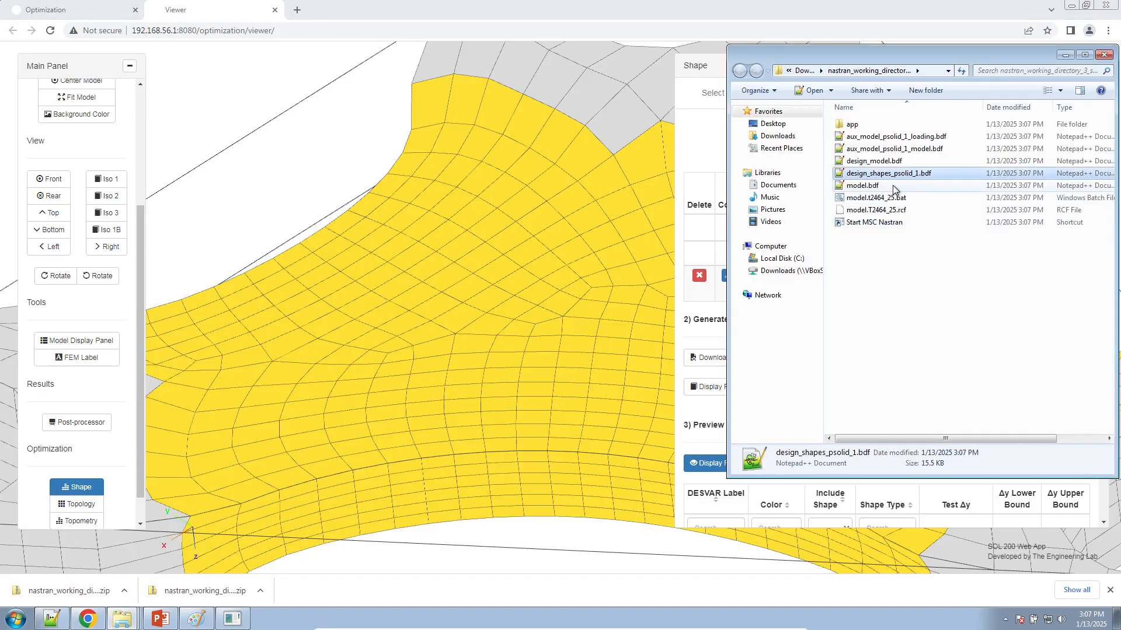
double_click(896, 177)
left_click(597, 316)
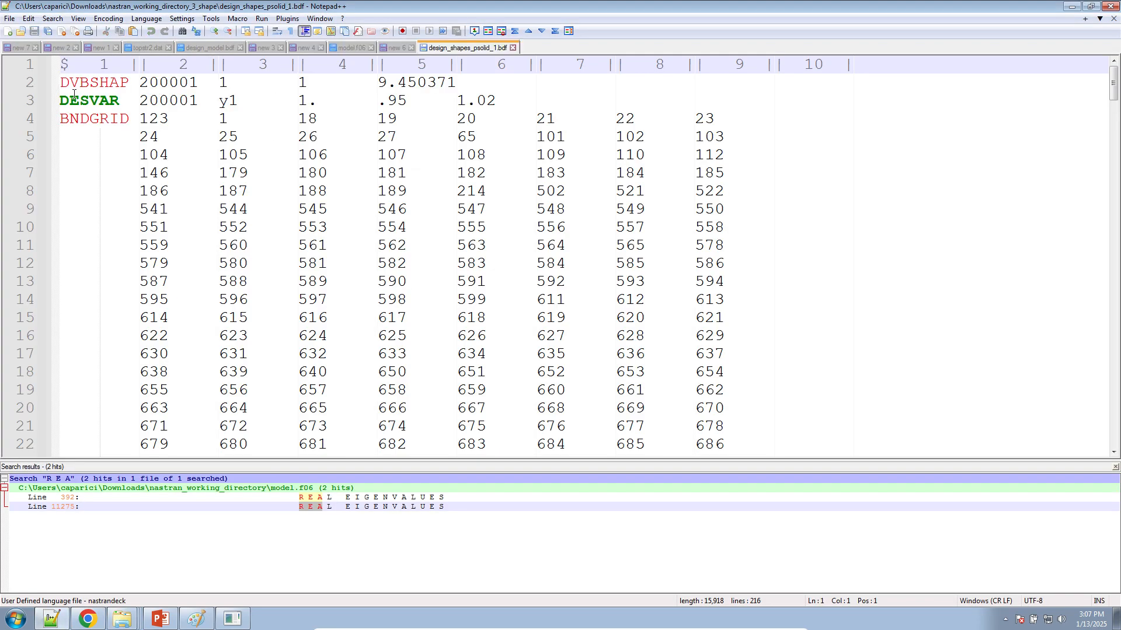
- Examine the DVBSHAP entry in design_shapes_psolid_1.bdf and highlight its scale factor in field 5
left_click(78, 81)
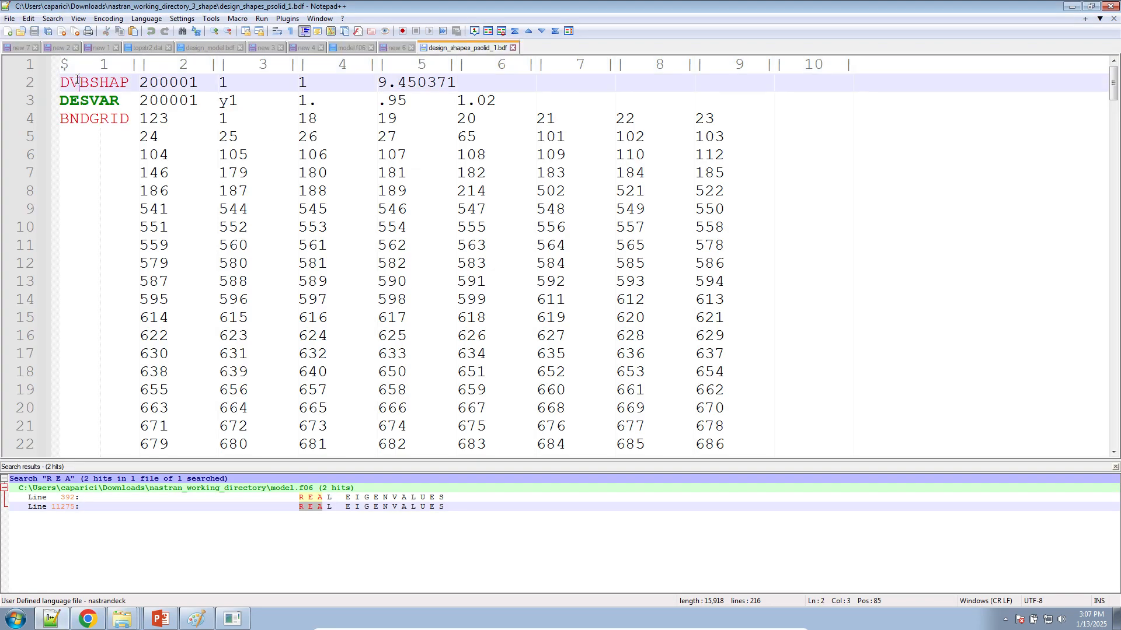
left_click(379, 82)
scroll(384, 87, "up", 3, "ctrl")
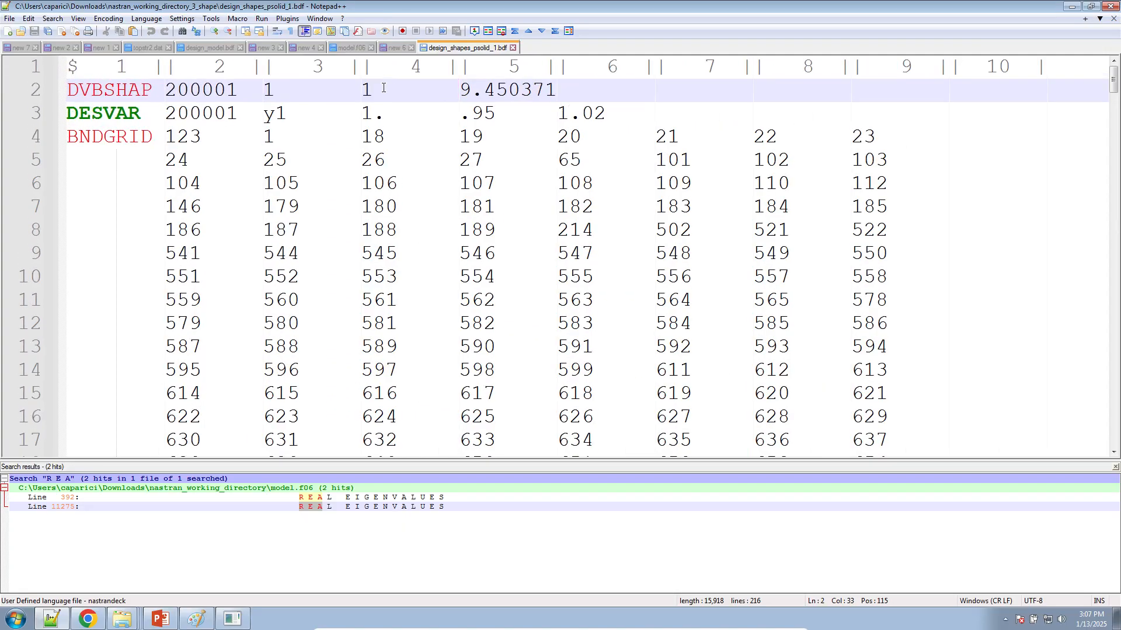
left_click_drag(460, 83, 556, 84)
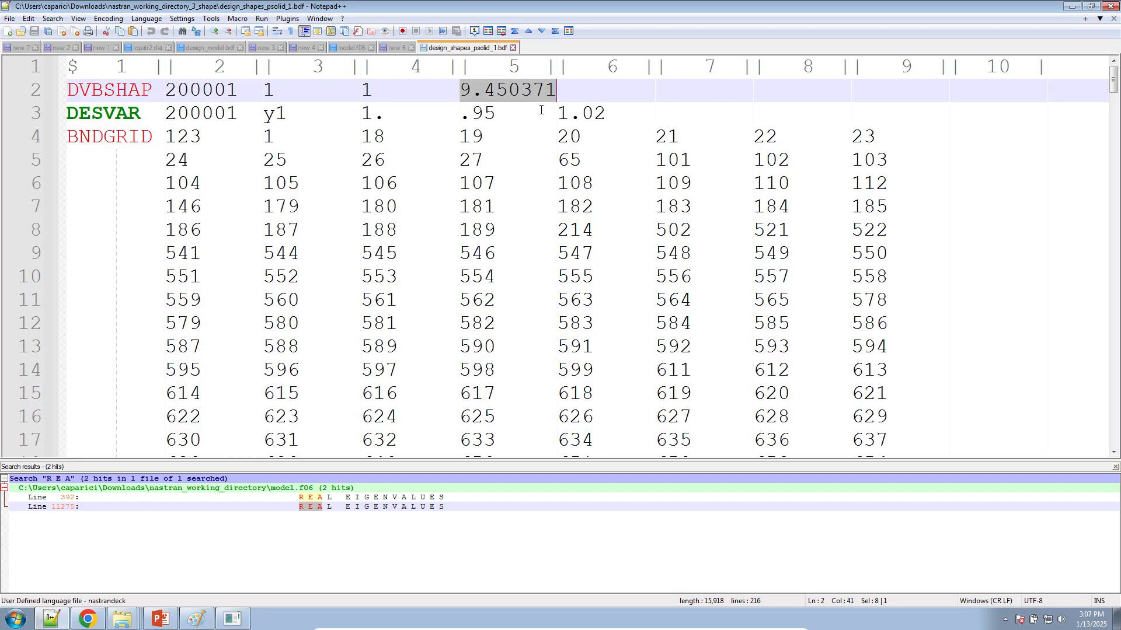
- Check the MSC Nastran job on the Status page and return to Preview Shape Changes in the Viewer
left_click(87, 619)
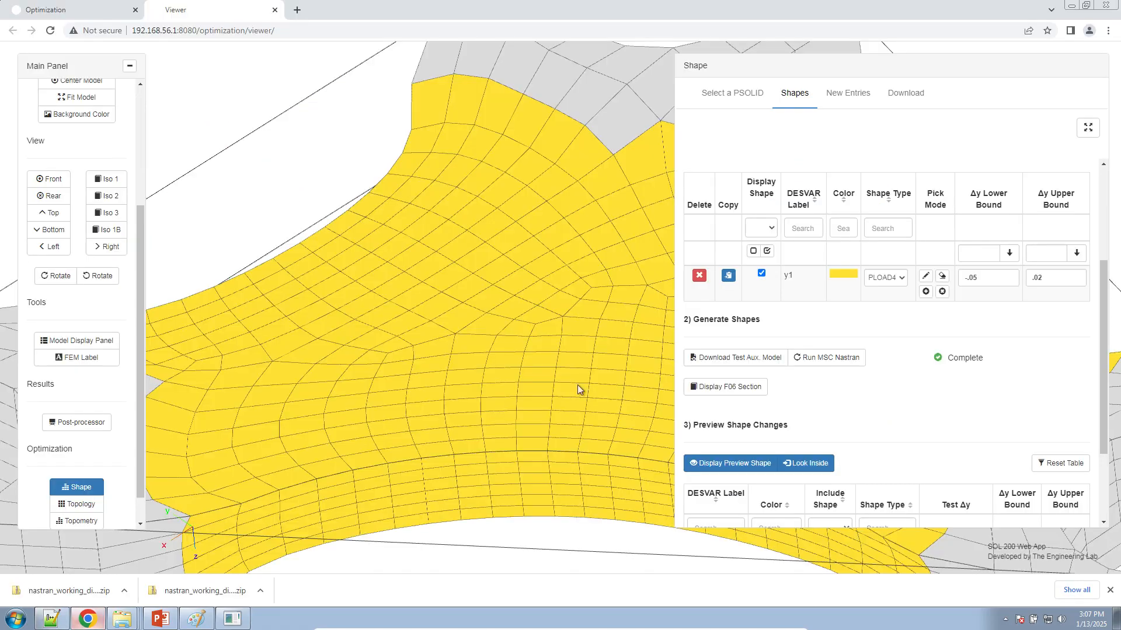
left_click(819, 366)
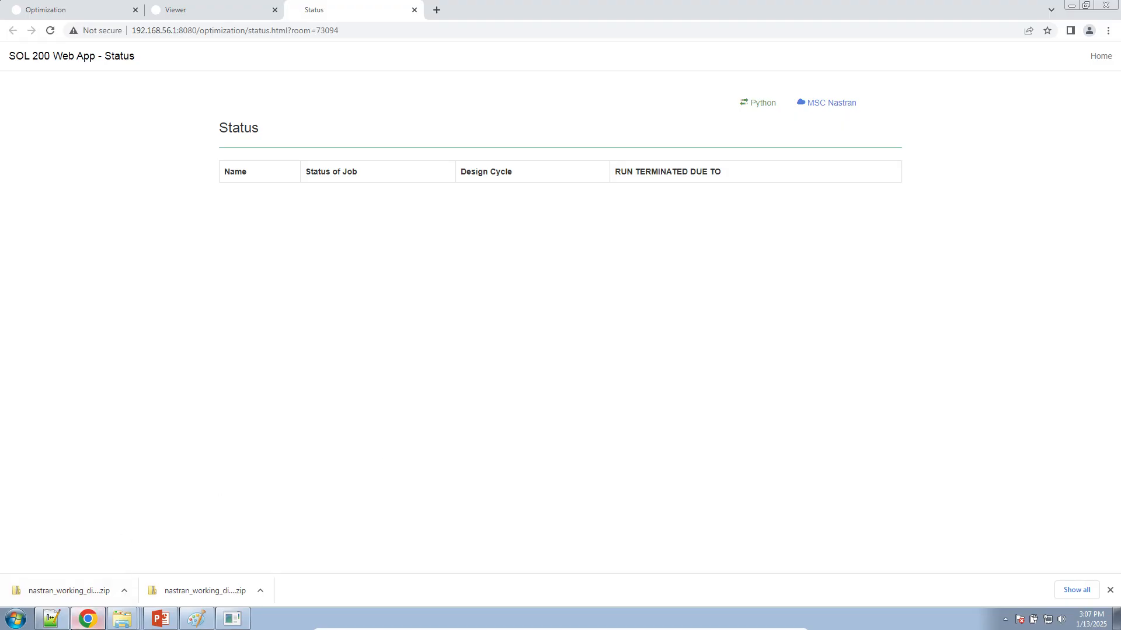
left_click(53, 620)
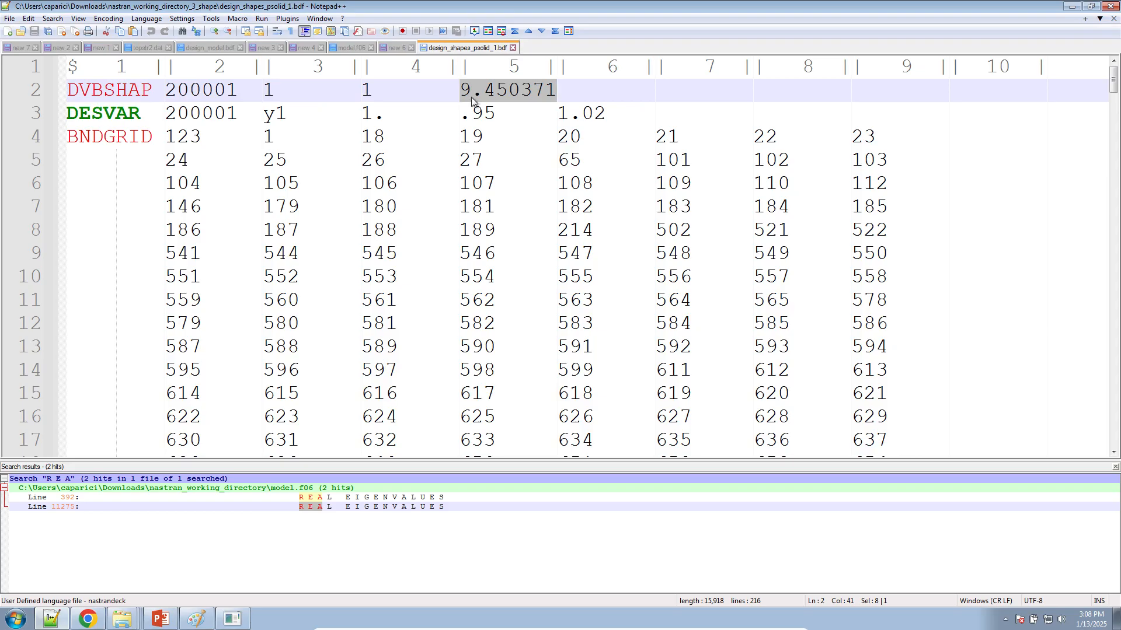
left_click(88, 619)
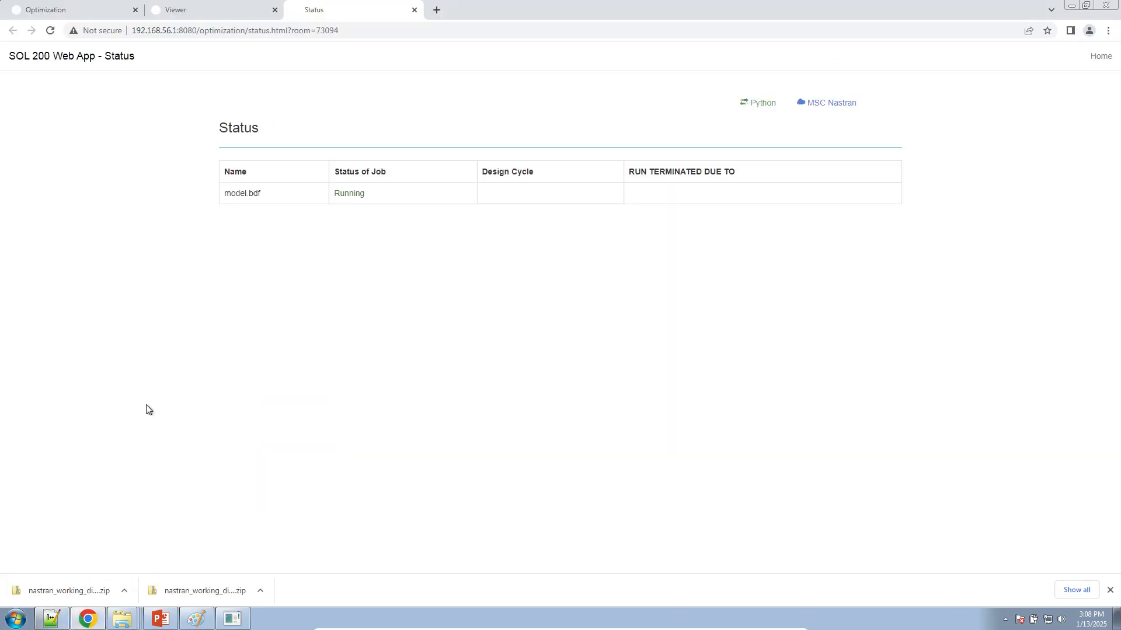
left_click(203, 7)
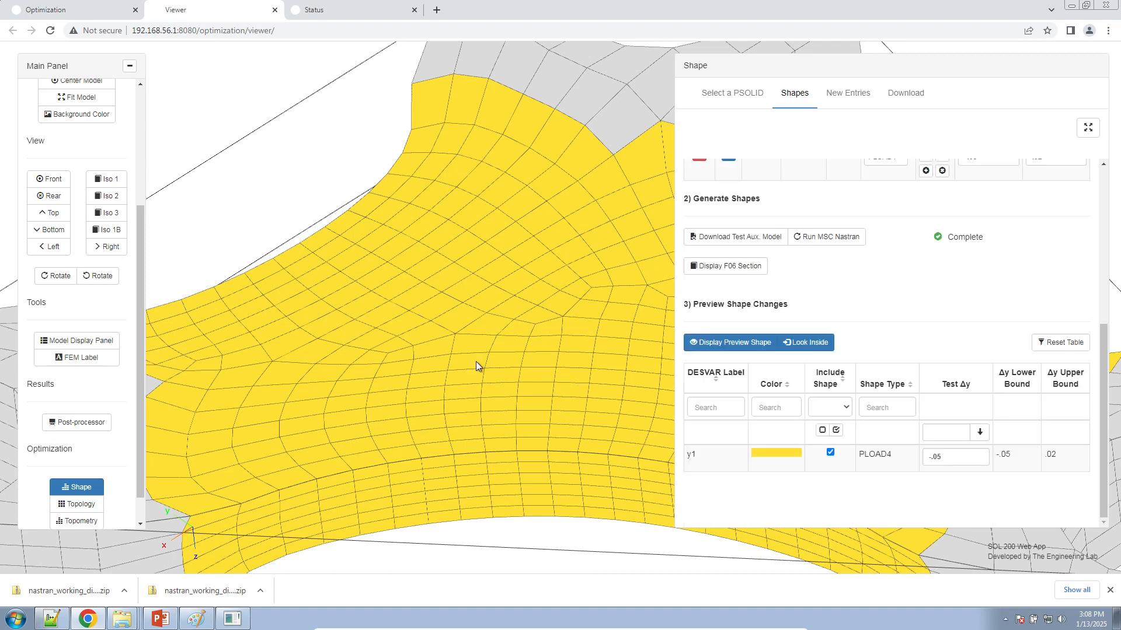
- Highlight the DVBSHAP scale factor in design_shapes_psolid_1.bdf again and switch back to the Viewer in the browser
left_click(51, 618)
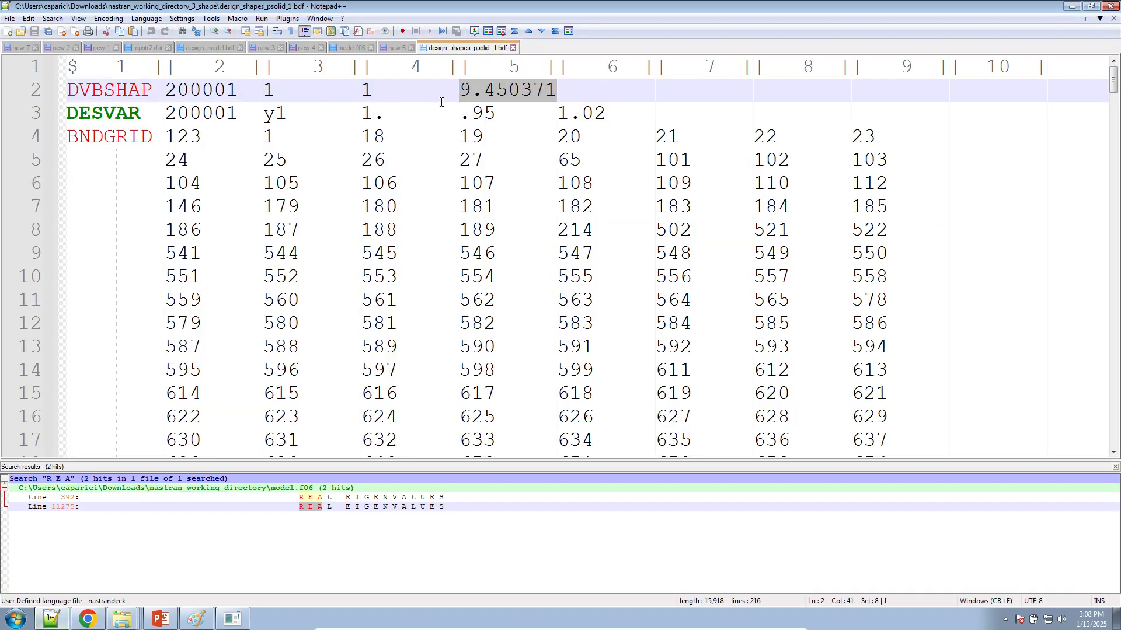
left_click(465, 91)
left_click_drag(465, 91, 581, 88)
left_click(88, 618)
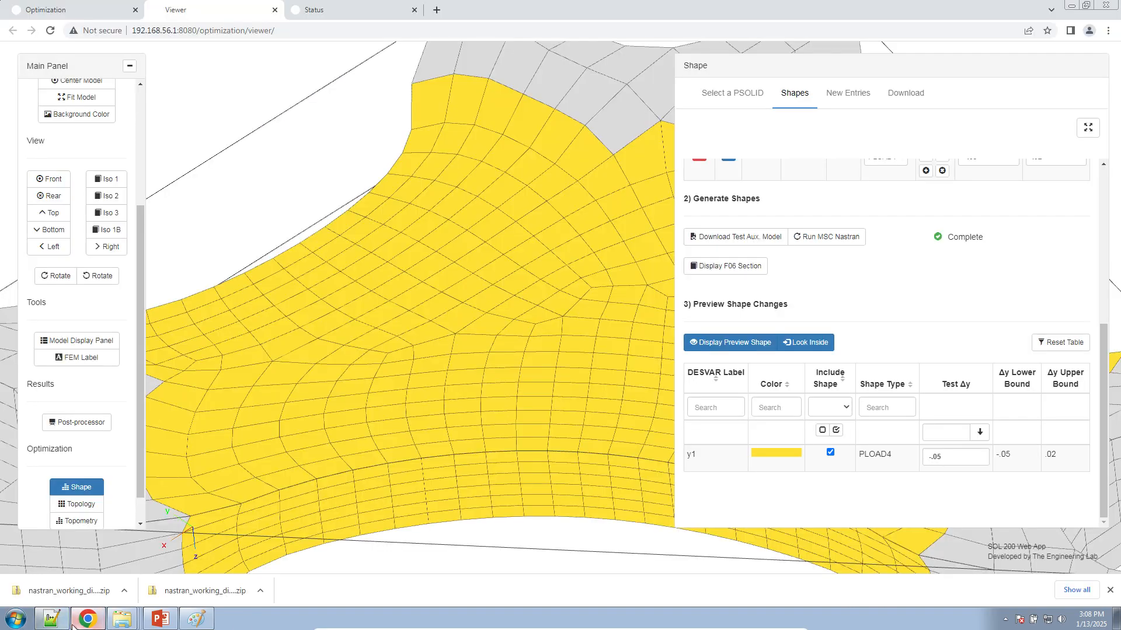
- Check the job result on the Status page and open model.f06 from the nastran_working_directory_3_shape folder
left_click(397, 11)
mouse_move(122, 619)
left_click(125, 593)
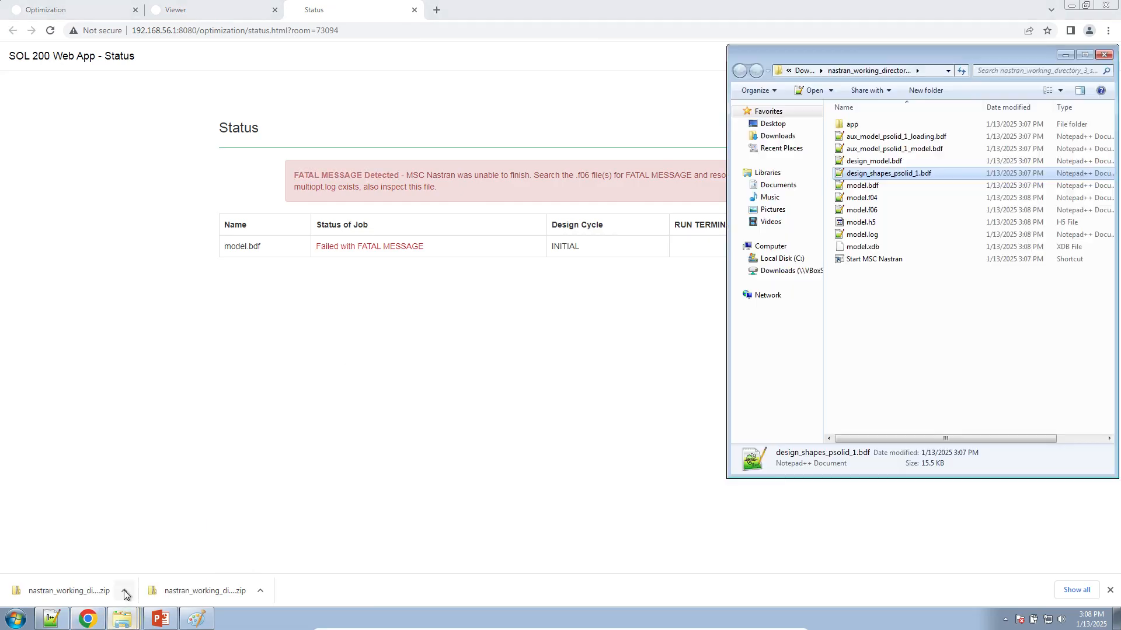
double_click(903, 205)
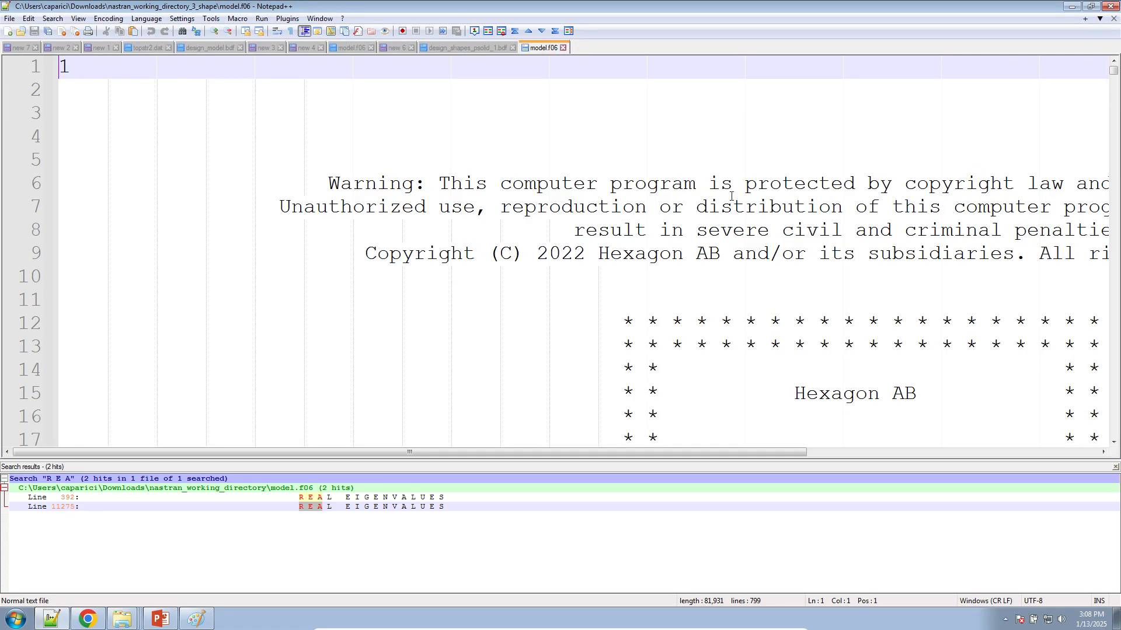
- Find and read the user fatal message near the end of model.f06
scroll(468, 288, "down", 20)
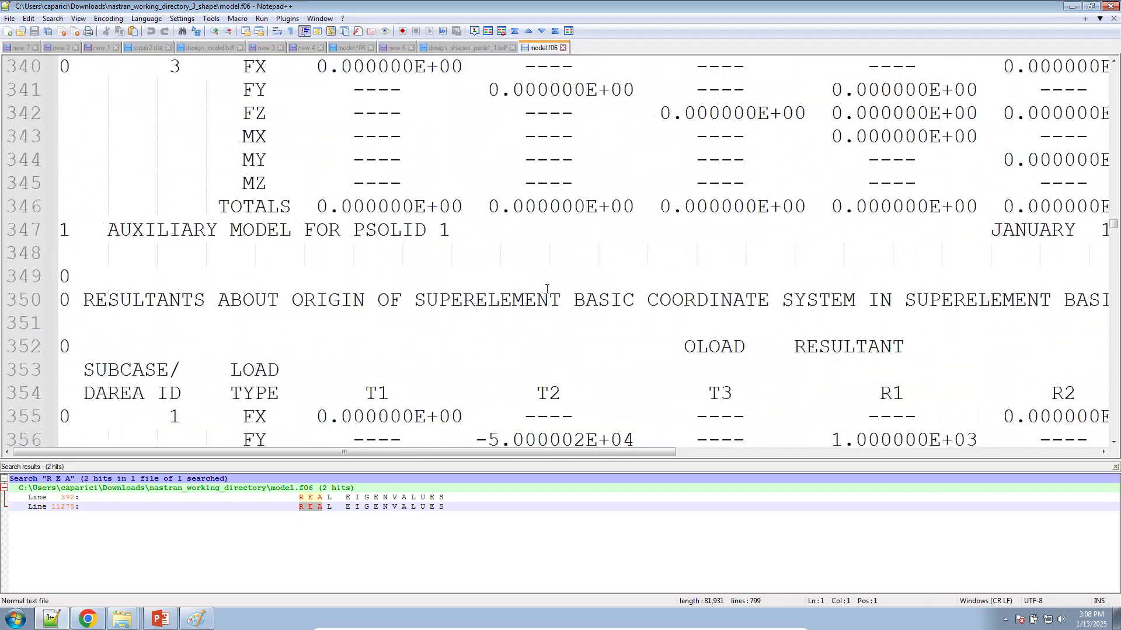
scroll(546, 288, "down", 20)
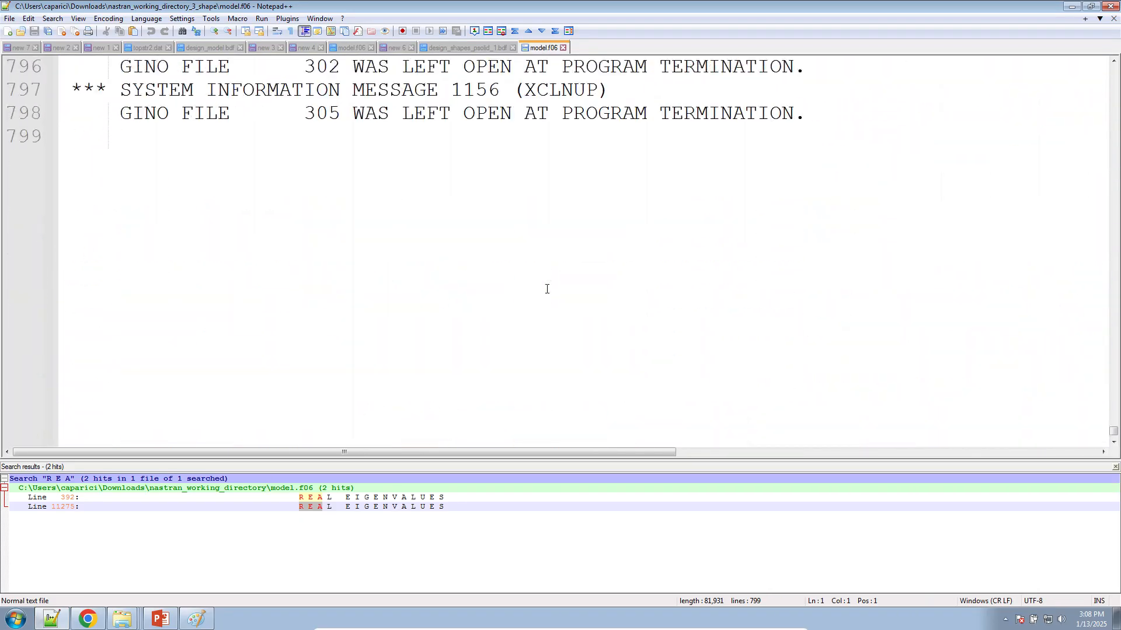
scroll(311, 284, "up", 4)
left_click(292, 229)
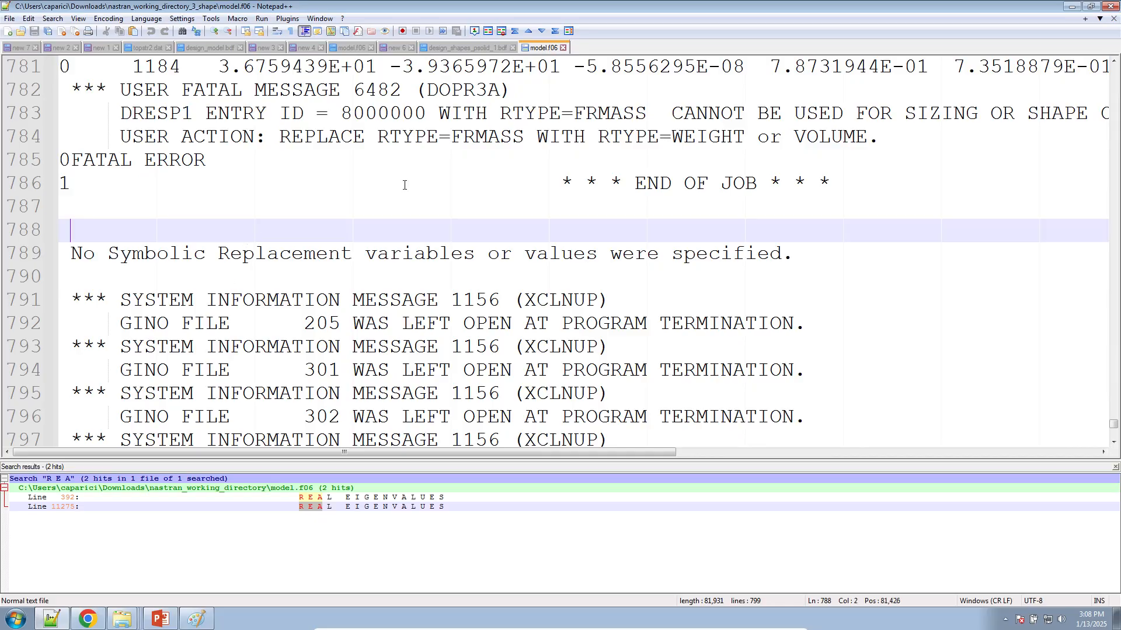
scroll(510, 183, "down", 3, "ctrl")
left_click(512, 181)
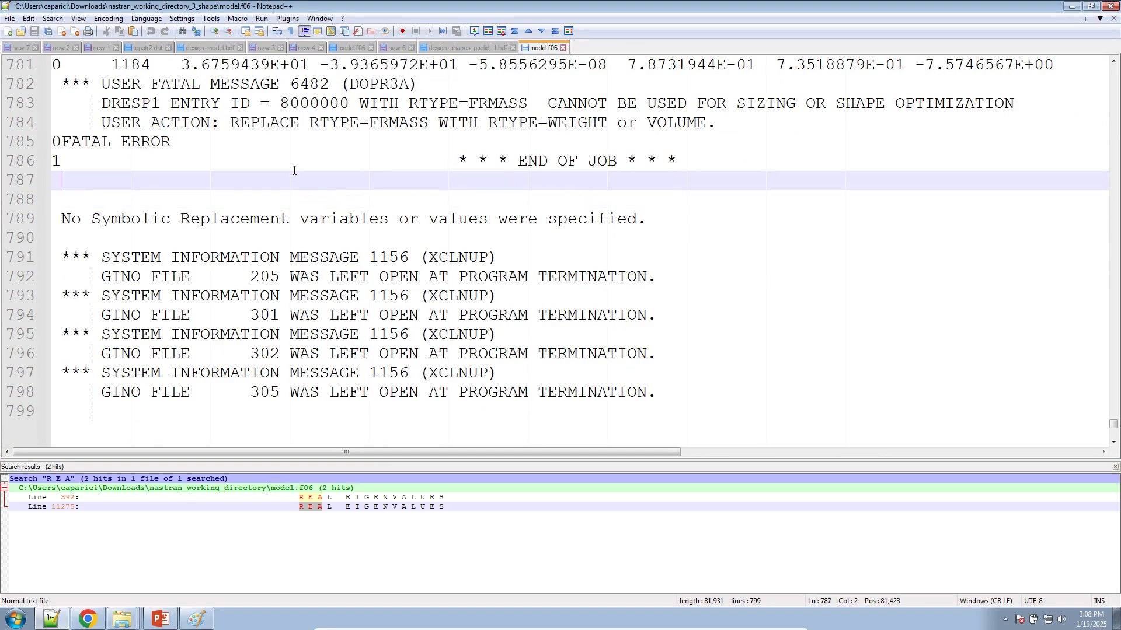
- Switch to the Optimization web app and delete the FRMASS response r0 from the Objective page
mouse_move(128, 618)
left_click(131, 594)
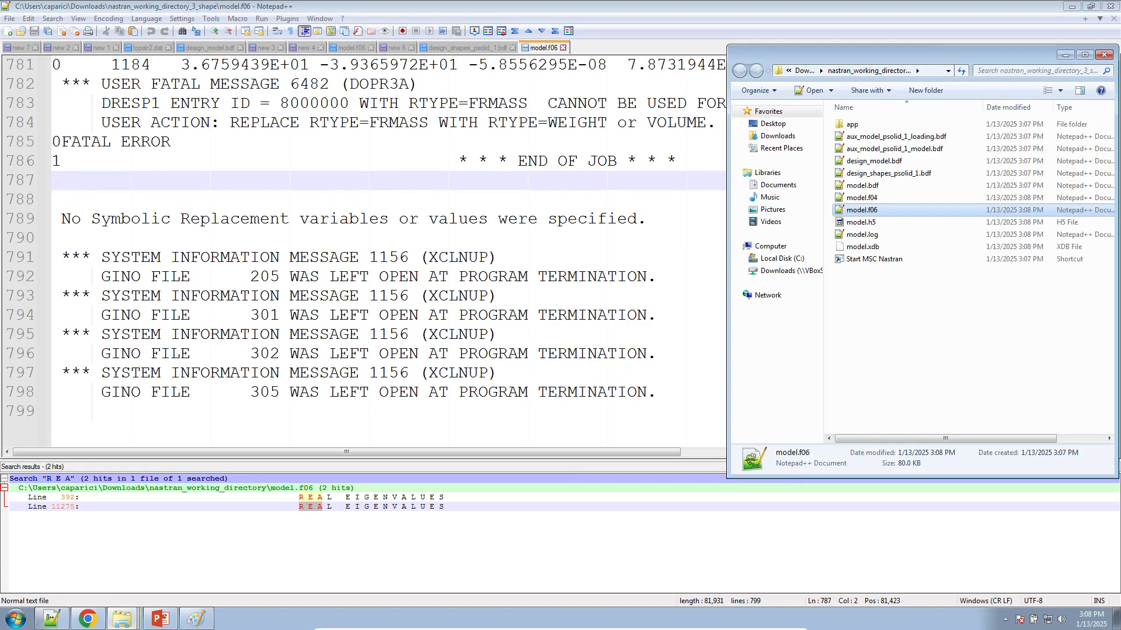
left_click(87, 618)
left_click(75, 8)
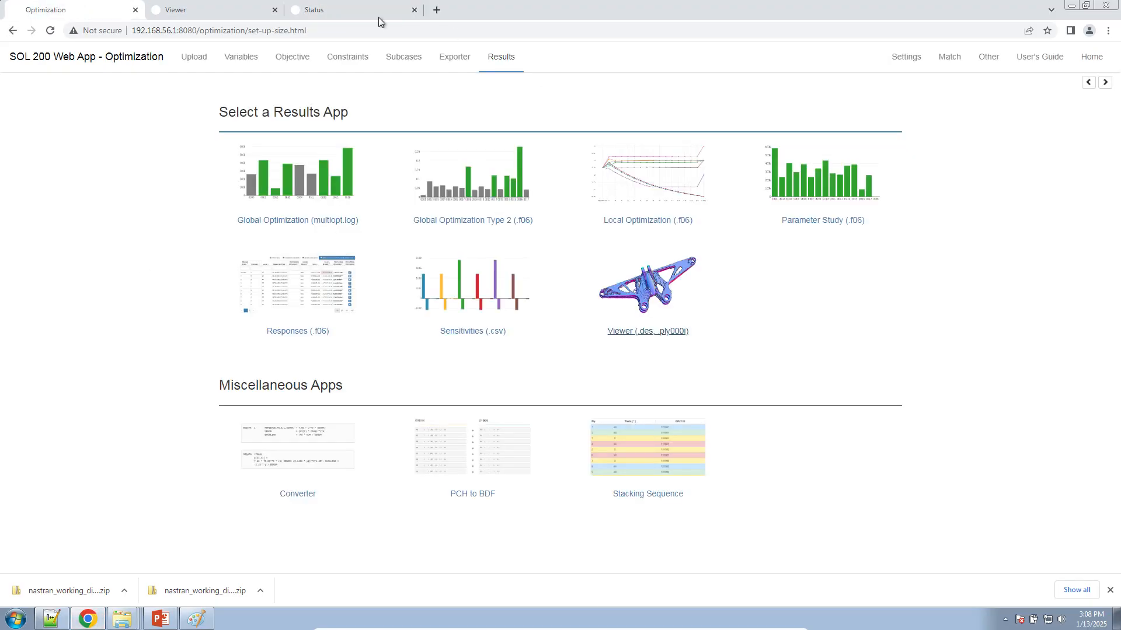
left_click(287, 59)
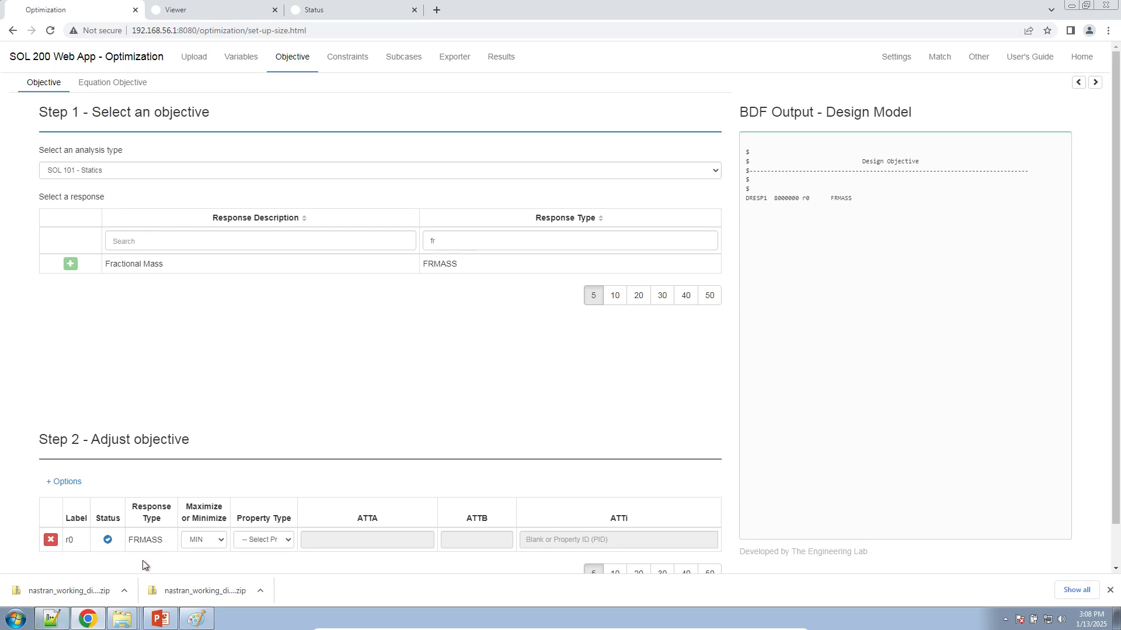
left_click(51, 539)
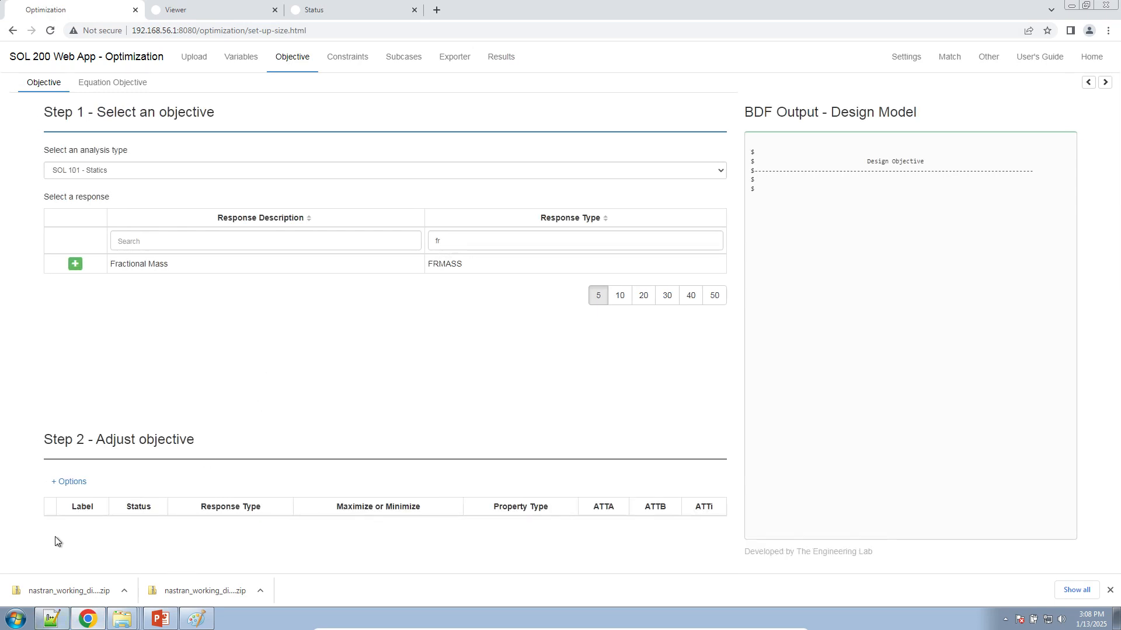
- Filter the response types by "weigh" and add Weight as the design objective
double_click(513, 243)
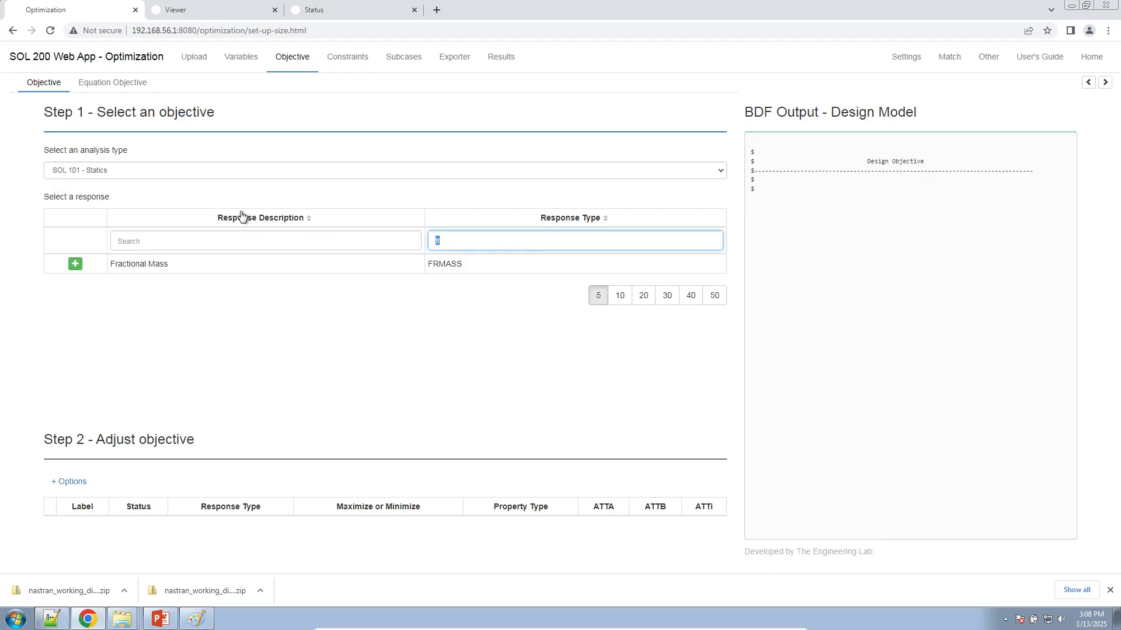
type("weigh")
left_click(75, 264)
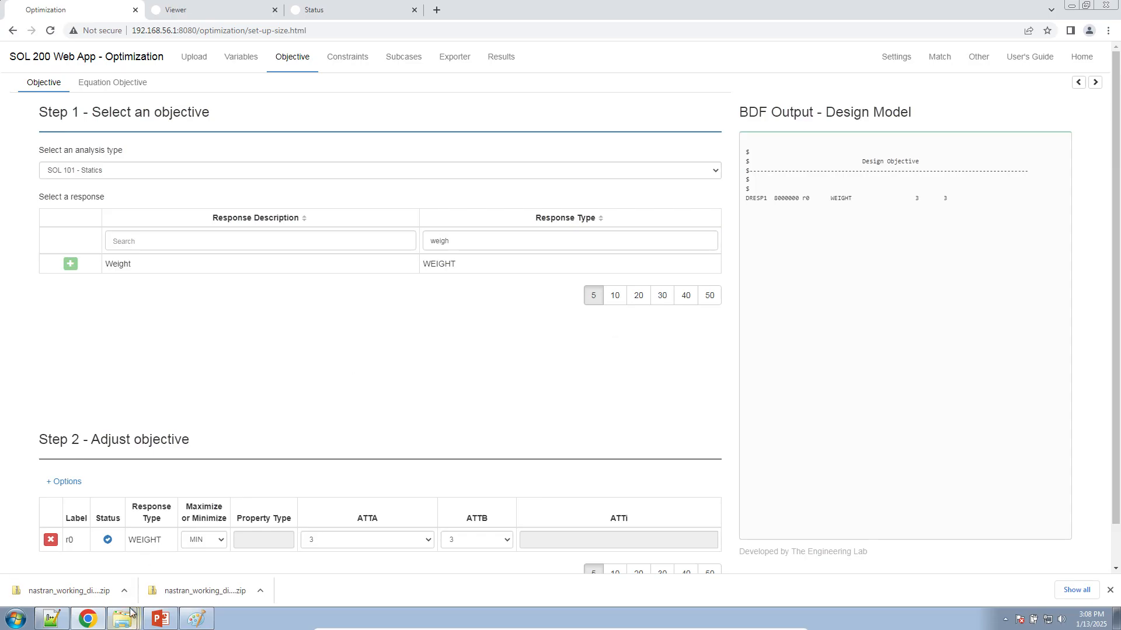
- Copy the DRESP1 8000000 WEIGHT line from the BDF Output - Design Model listing
triple_click(811, 201)
right_click(820, 205)
left_click(830, 211)
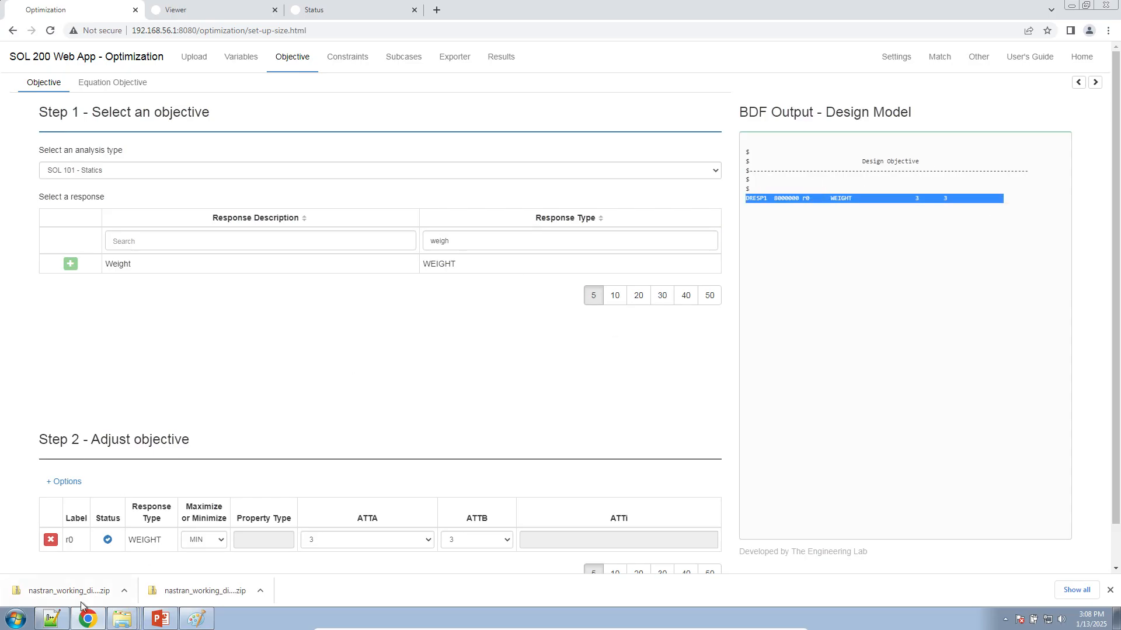
- Open design_model.bdf from the nastran_working_directory_3_shape folder in the text editor
mouse_move(121, 619)
left_click(134, 600)
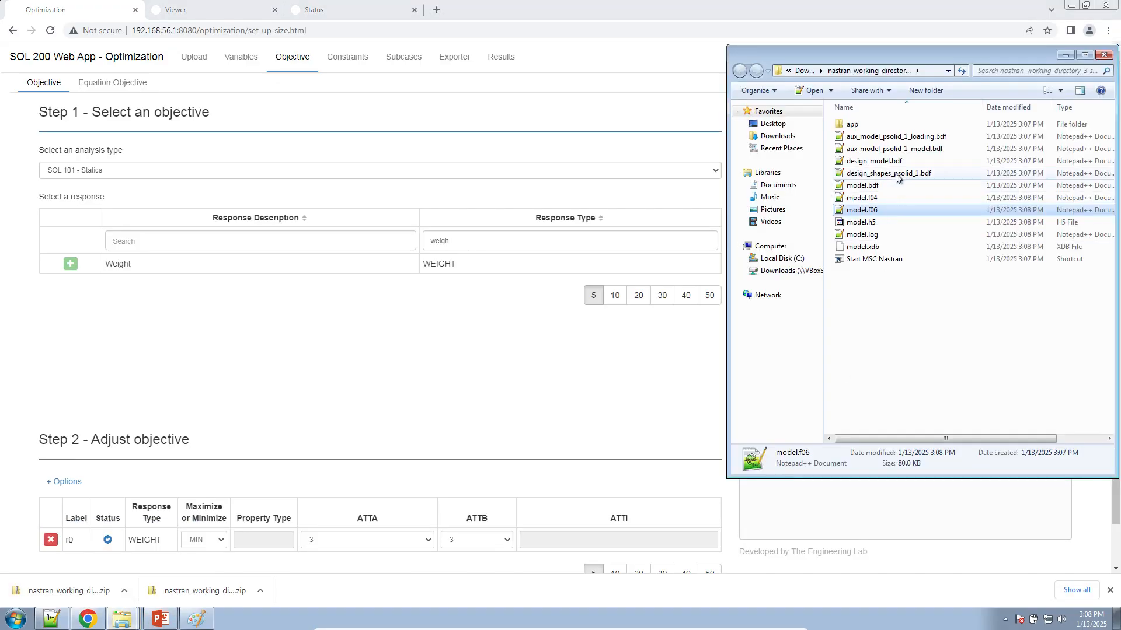
double_click(874, 161)
left_click(601, 320)
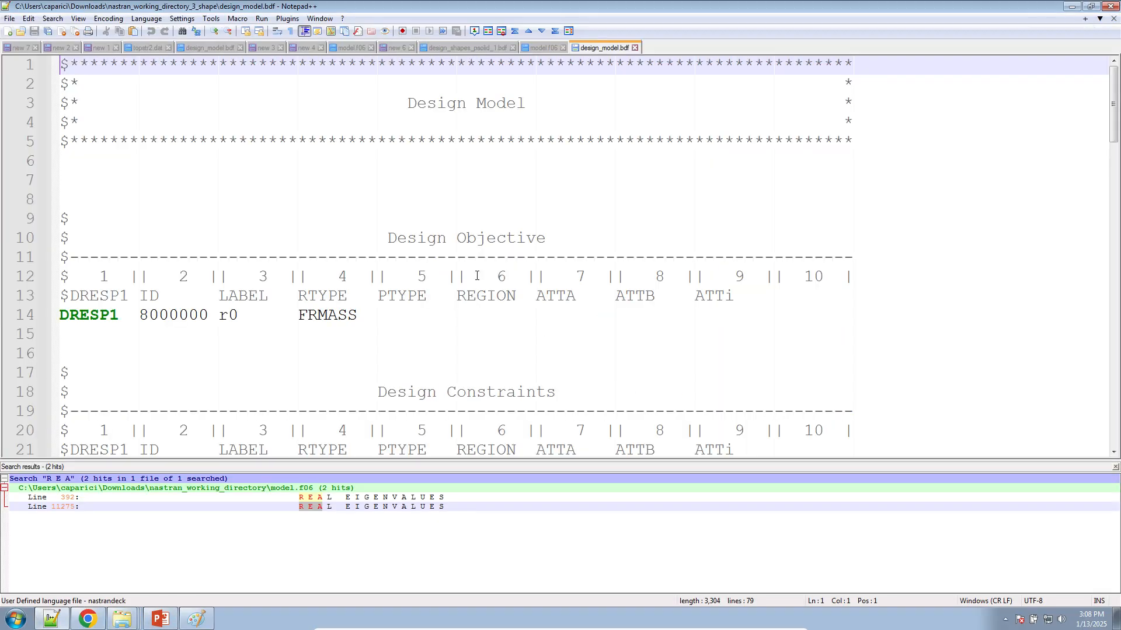
- Replace the FRMASS DRESP1 line under Design Objective with the copied DRESP1 8000000 r0 WEIGHT line and save design_model.bdf
scroll(190, 315, "down", 1)
left_click(186, 276)
right_click(186, 276)
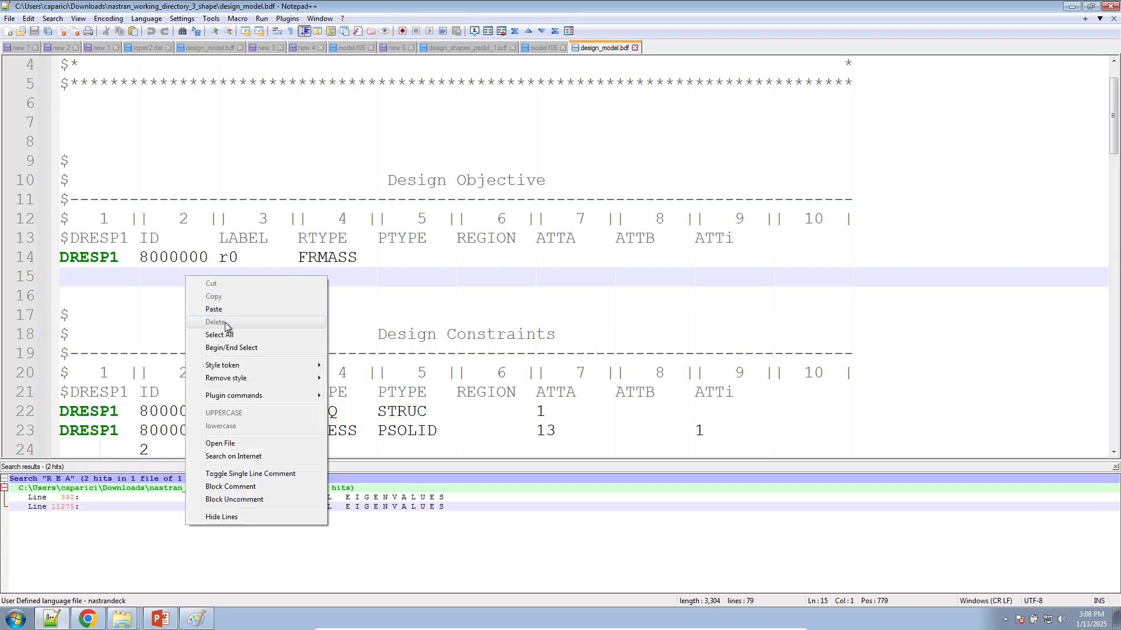
left_click(202, 308)
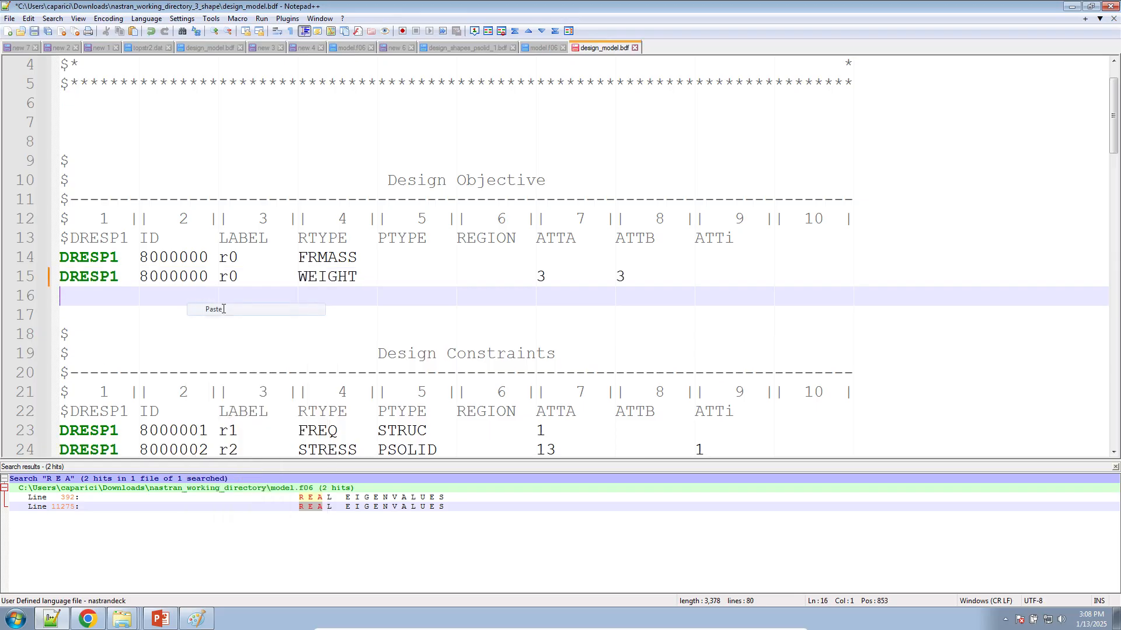
triple_click(203, 276)
triple_click(197, 259)
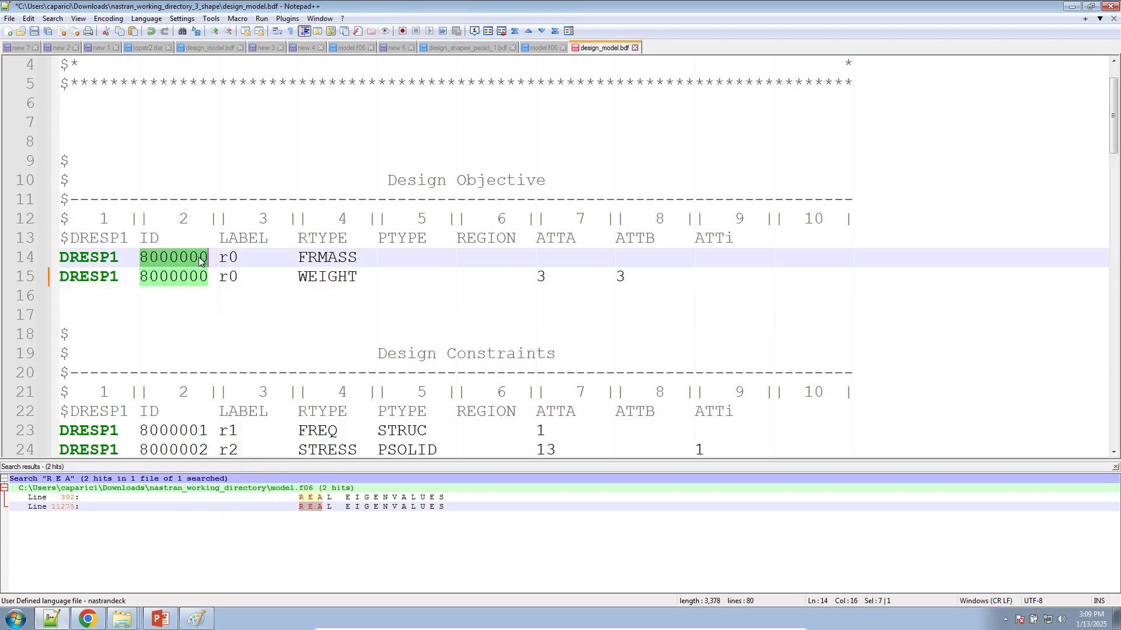
key("Delete")
key("ctrl+s")
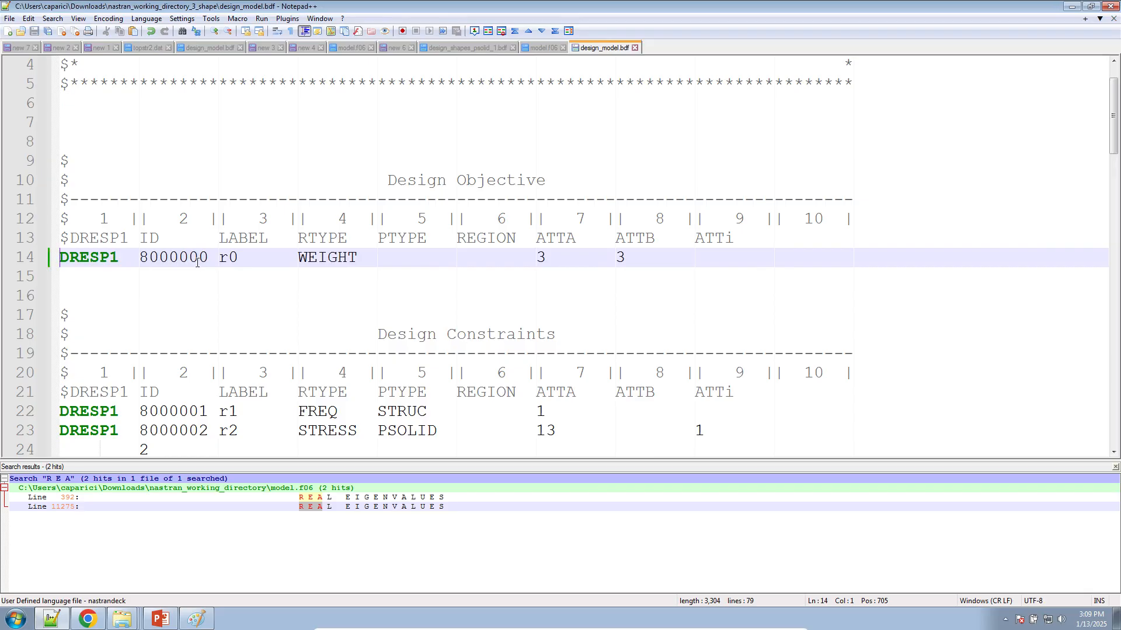
- Delete the old model.f04, model.f06, model.h5, model.log and model.xdb from nastran_working_directory_3_shape and restart MSC Nastran there
right_click(122, 618)
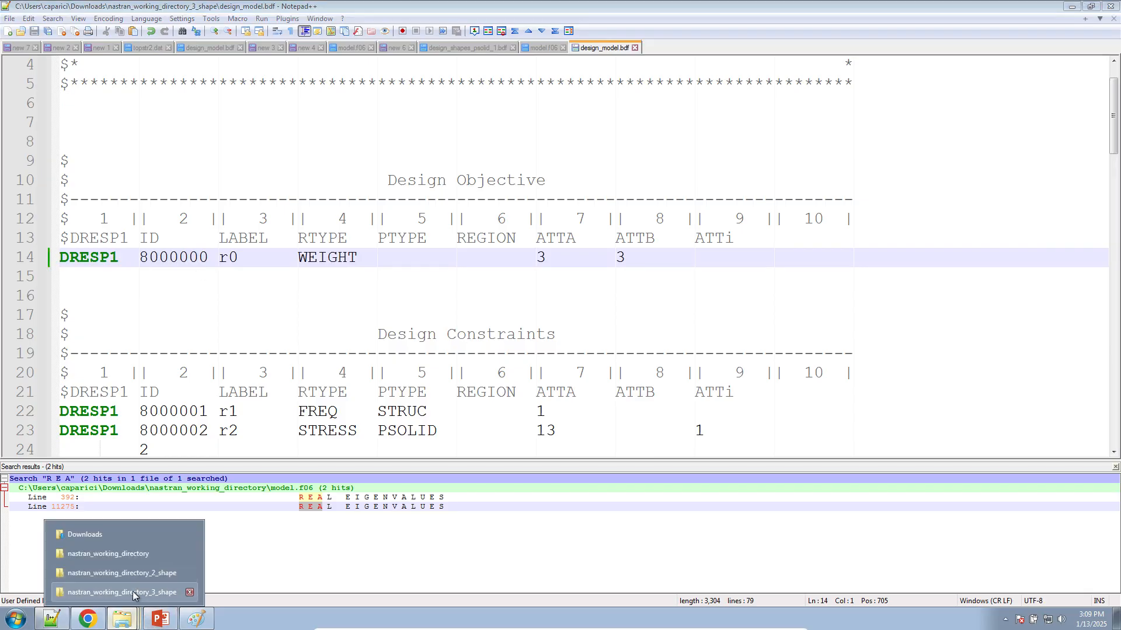
left_click(132, 590)
left_click_drag(864, 250, 877, 204)
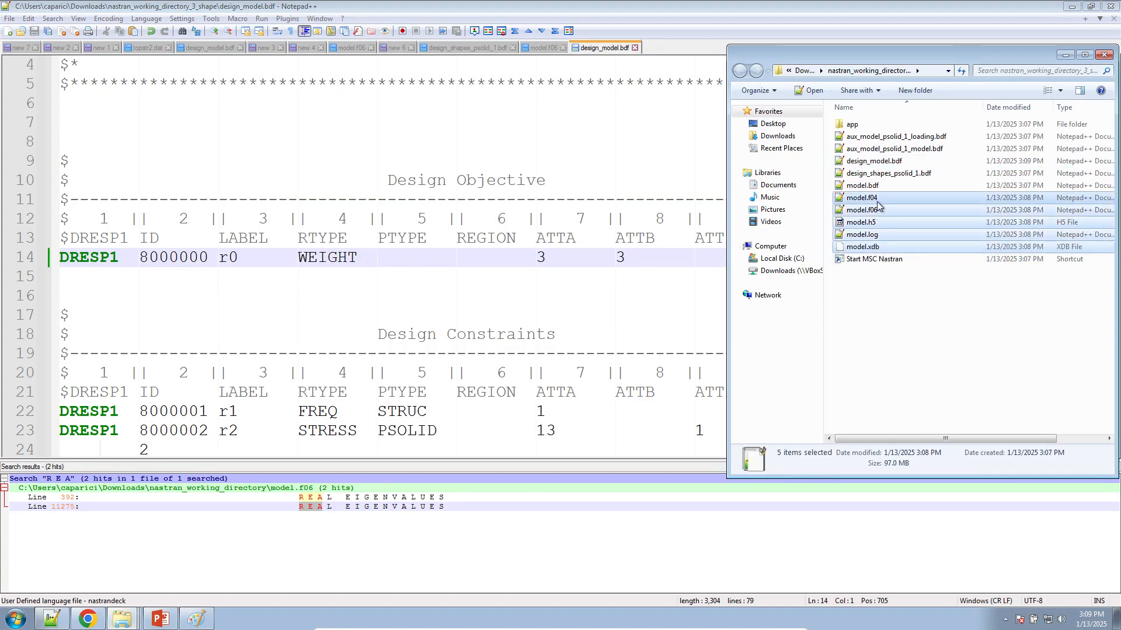
key("Delete")
double_click(877, 199)
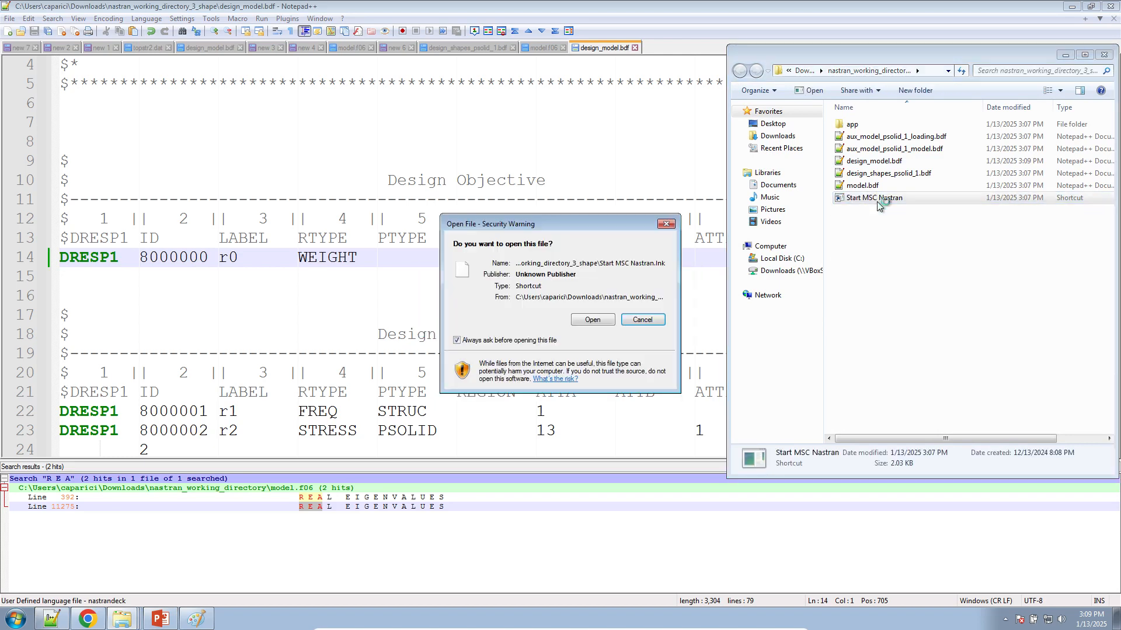
left_click(609, 323)
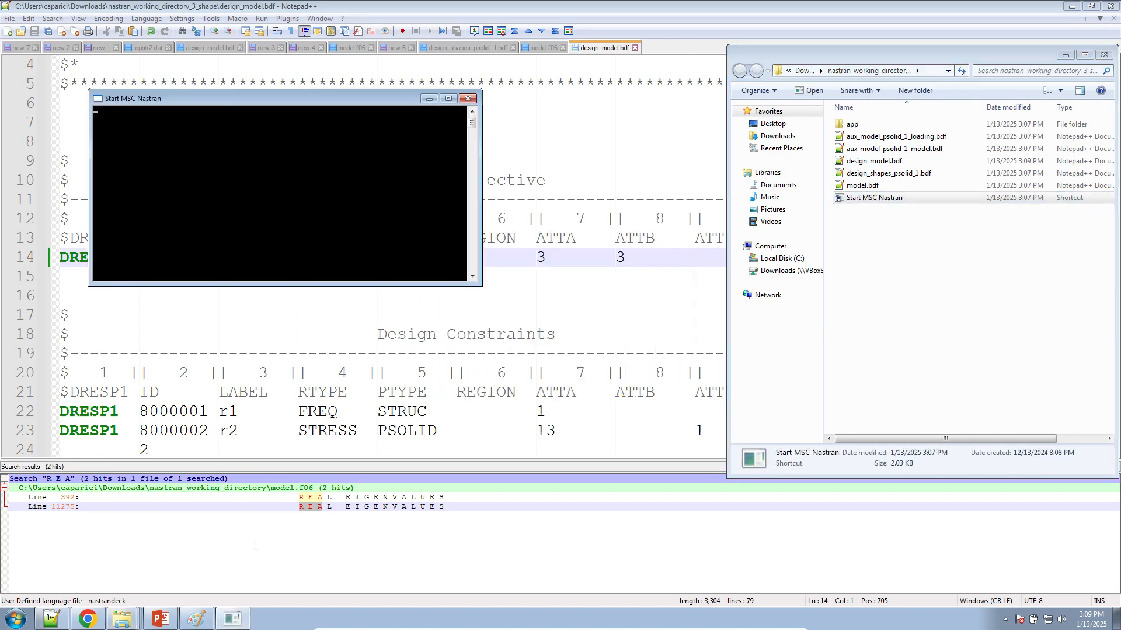
- Keep the old model.f06 open in the editor and reread its user fatal message about the FRMASS response type
left_click(330, 447)
left_click(525, 51)
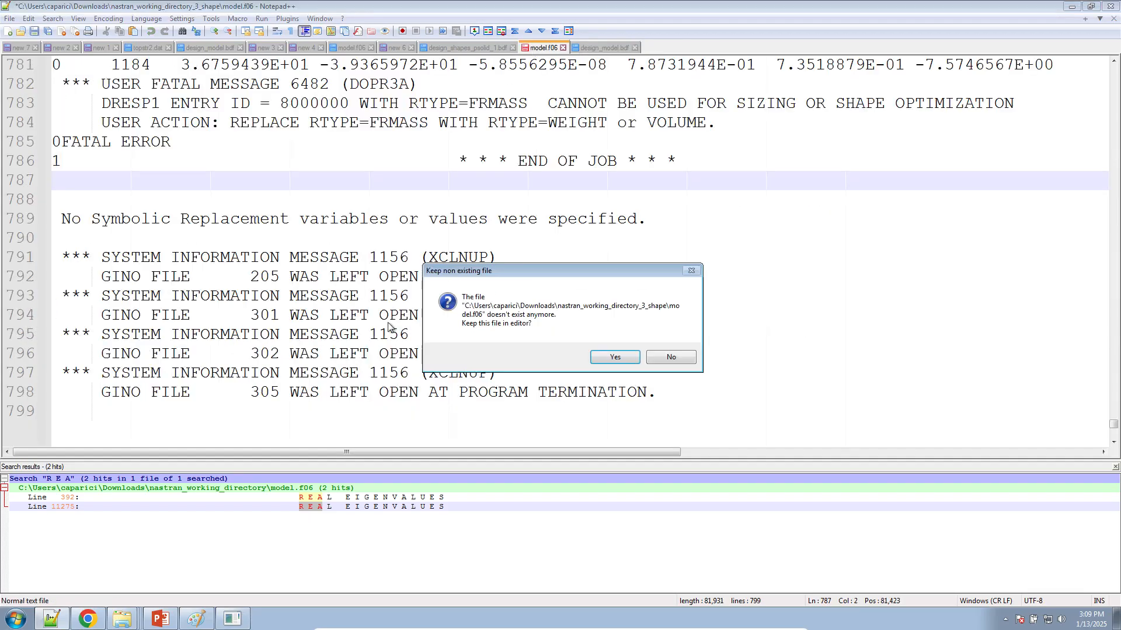
left_click(618, 355)
scroll(186, 216, "up", 2)
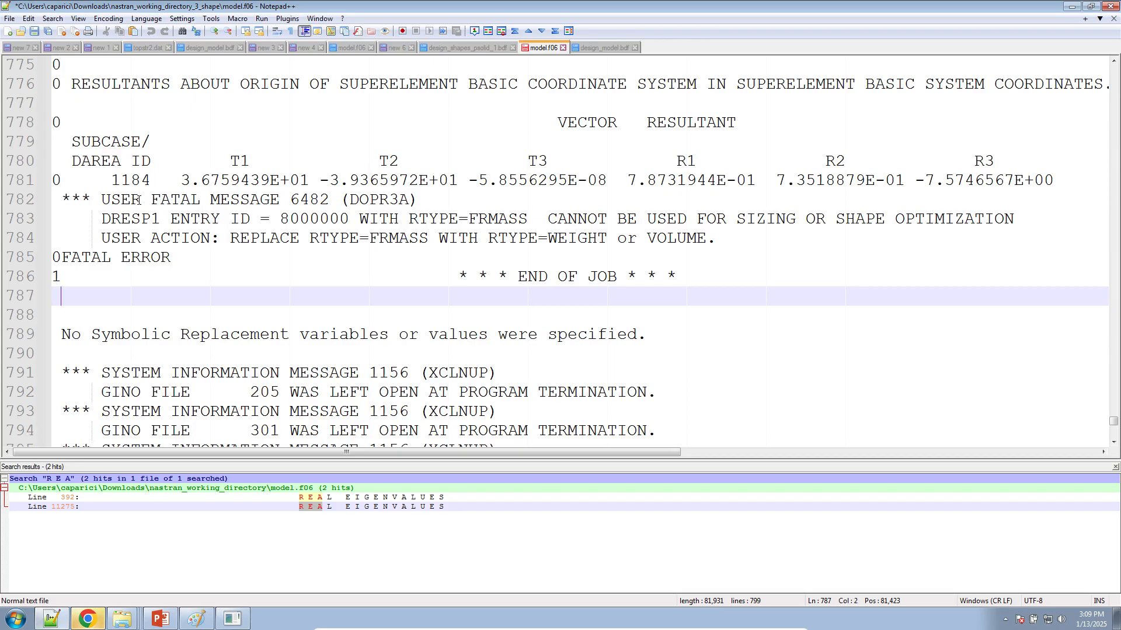
left_click_drag(102, 219, 225, 222)
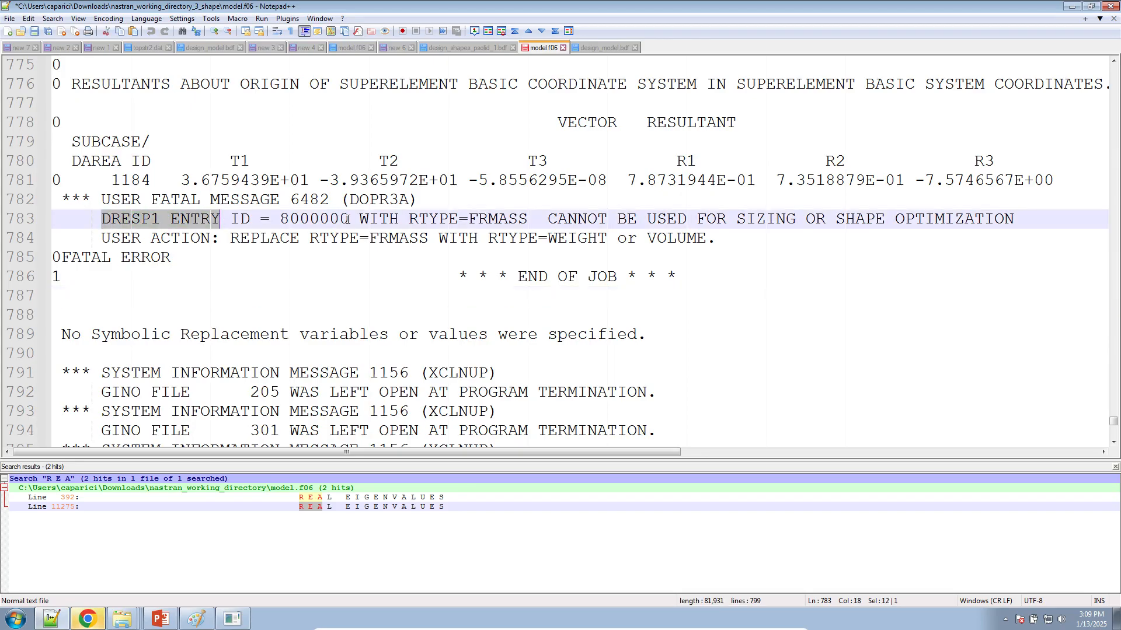
left_click_drag(469, 221, 529, 221)
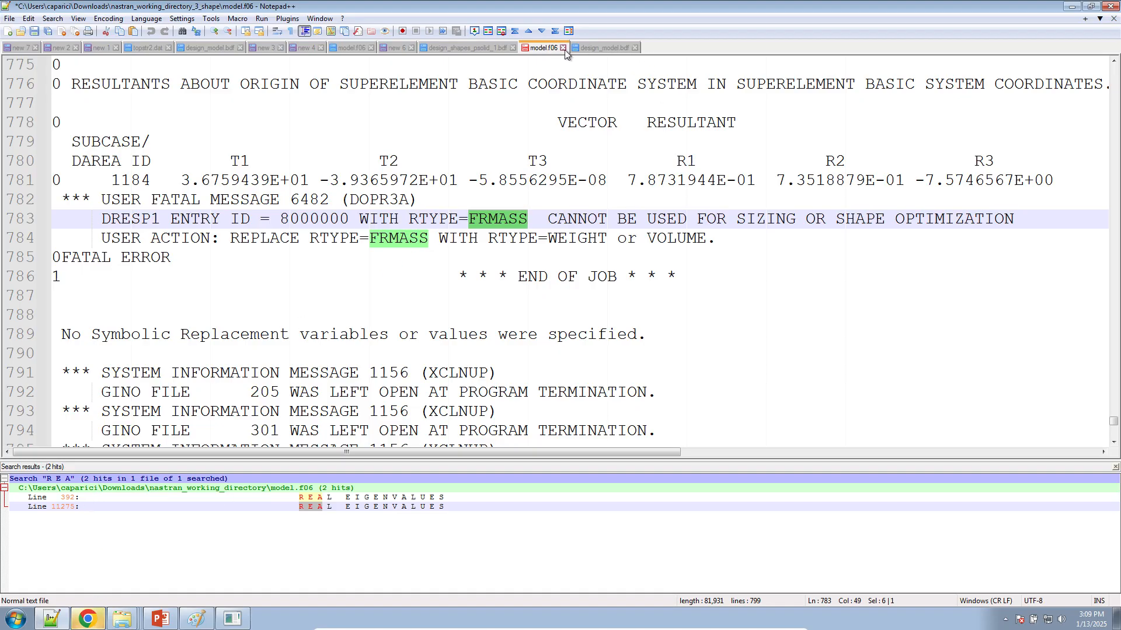
- Reload model.f06 and examine the new run's design cycle output through to the end of the file
left_click_drag(556, 49, 548, 93)
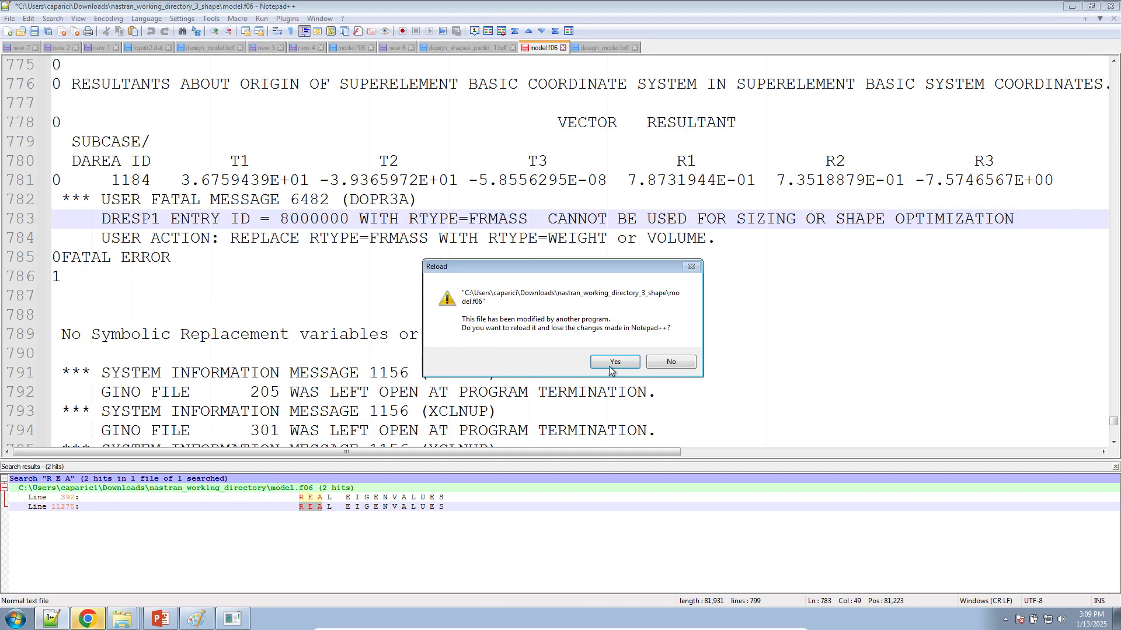
left_click(586, 360)
scroll(749, 335, "down", 20)
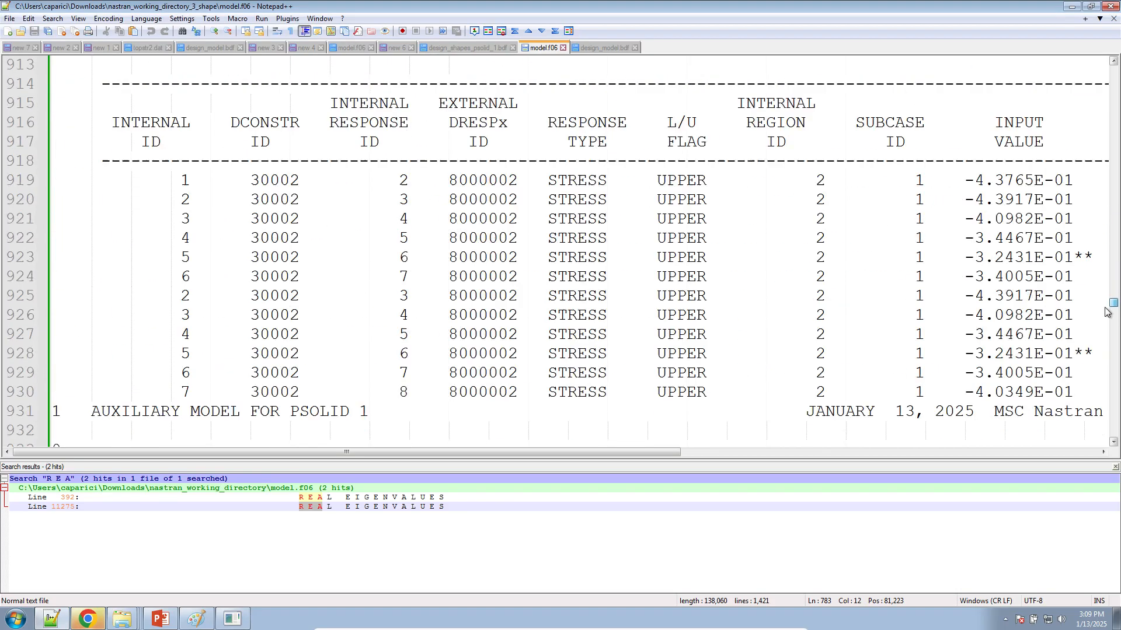
scroll(749, 335, "down", 8, "ctrl")
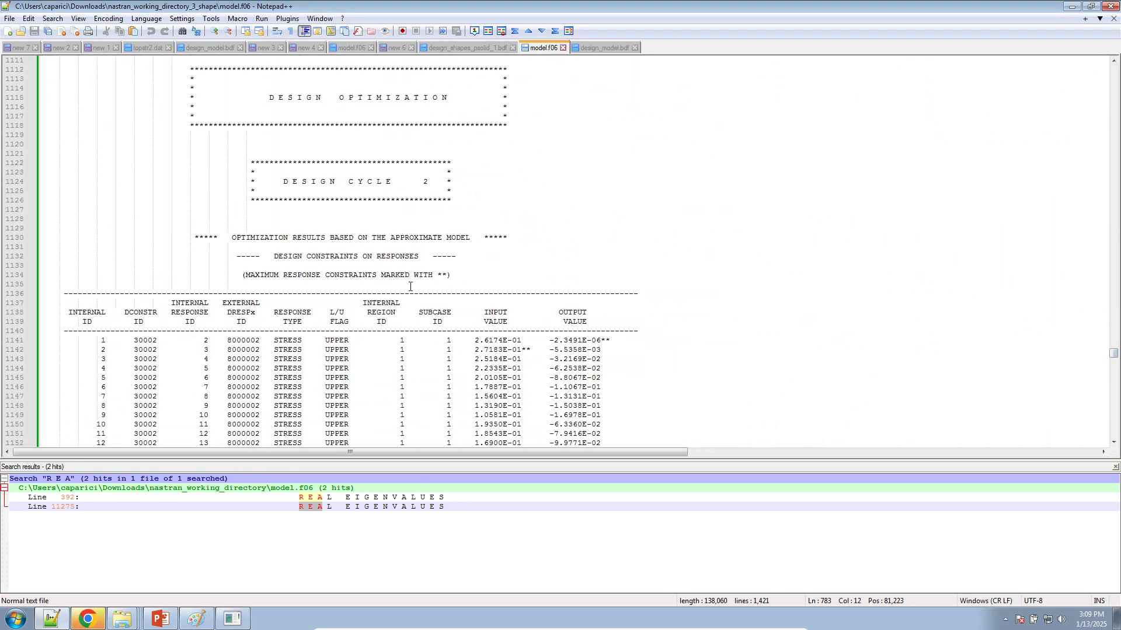
left_click_drag(42, 106, 887, 377)
left_click(1111, 470)
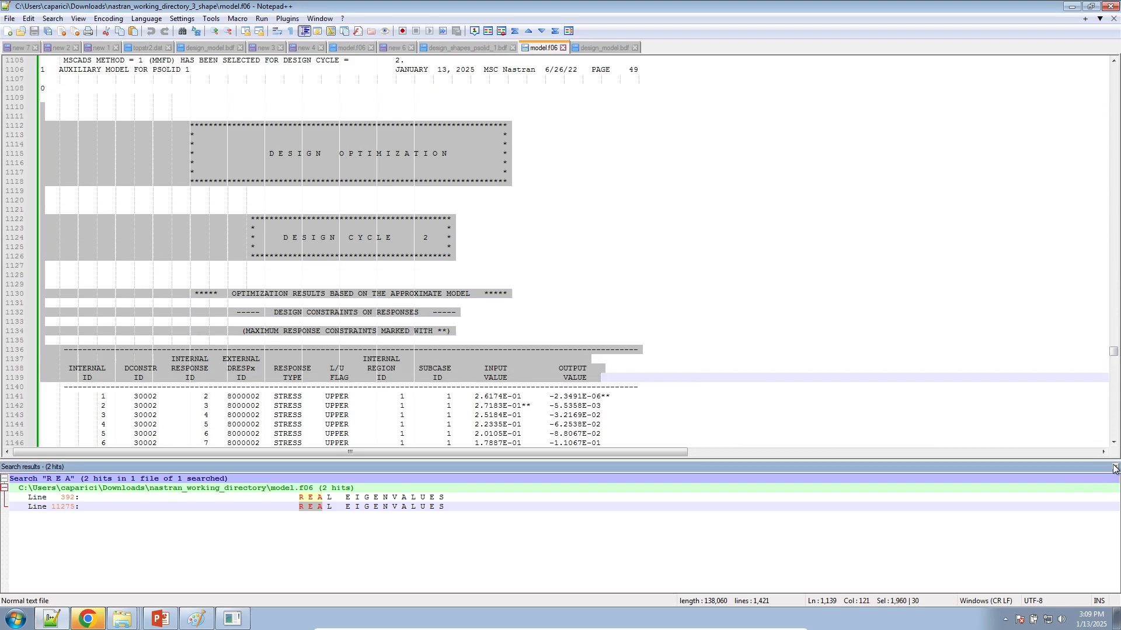
left_click(1115, 467)
scroll(435, 377, "down", 2)
left_click_drag(689, 461, 73, 185)
left_click_drag(1112, 456, 1112, 555)
scroll(345, 403, "up", 4)
left_click(369, 271)
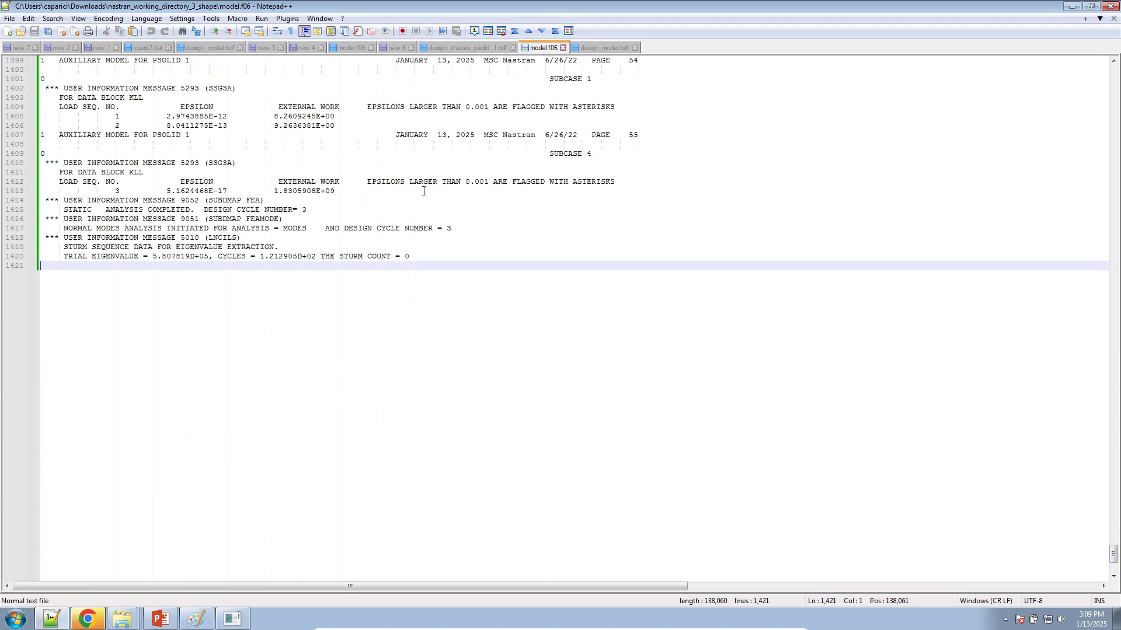
- Switch to the web app, check the job status, and read the initial and final values on the Objective plot
left_click(98, 618)
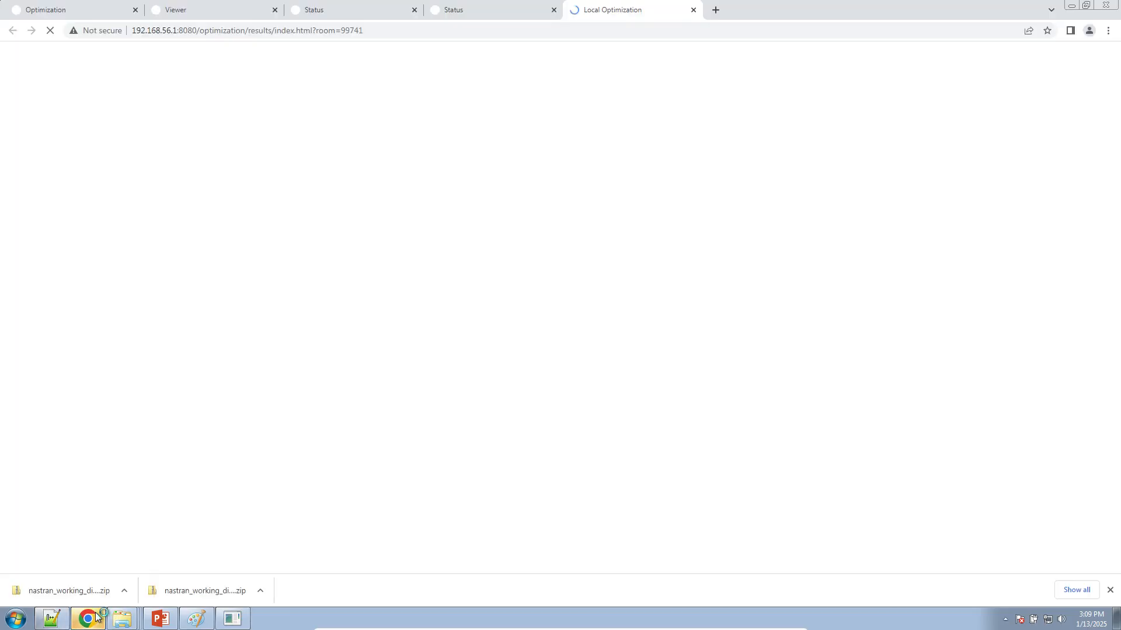
left_click(467, 11)
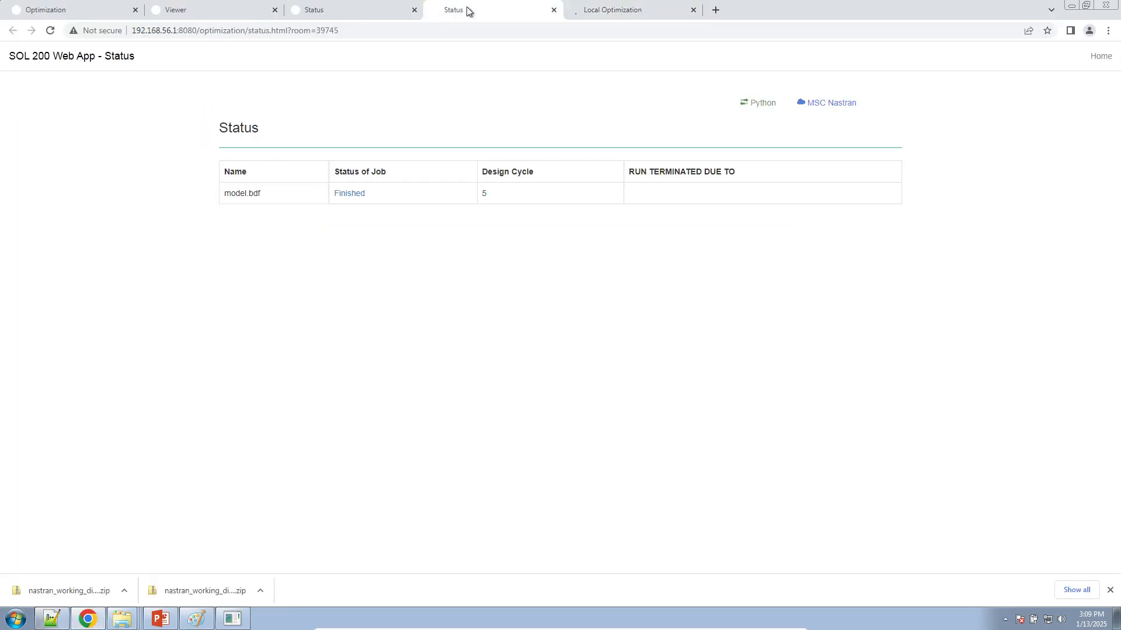
left_click(601, 14)
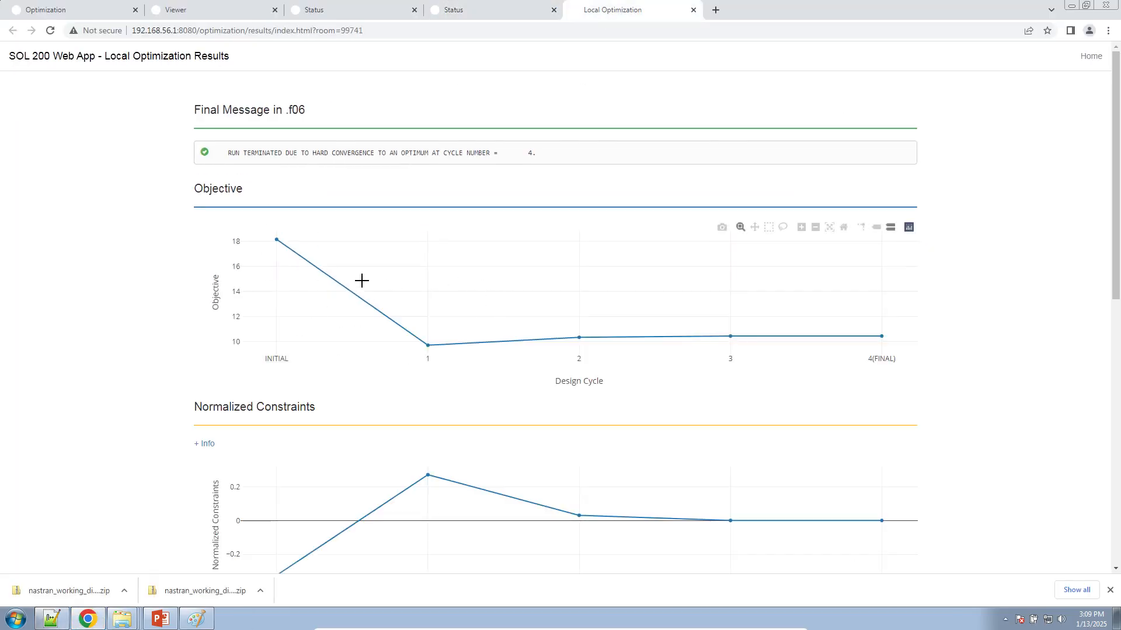
mouse_move(265, 249)
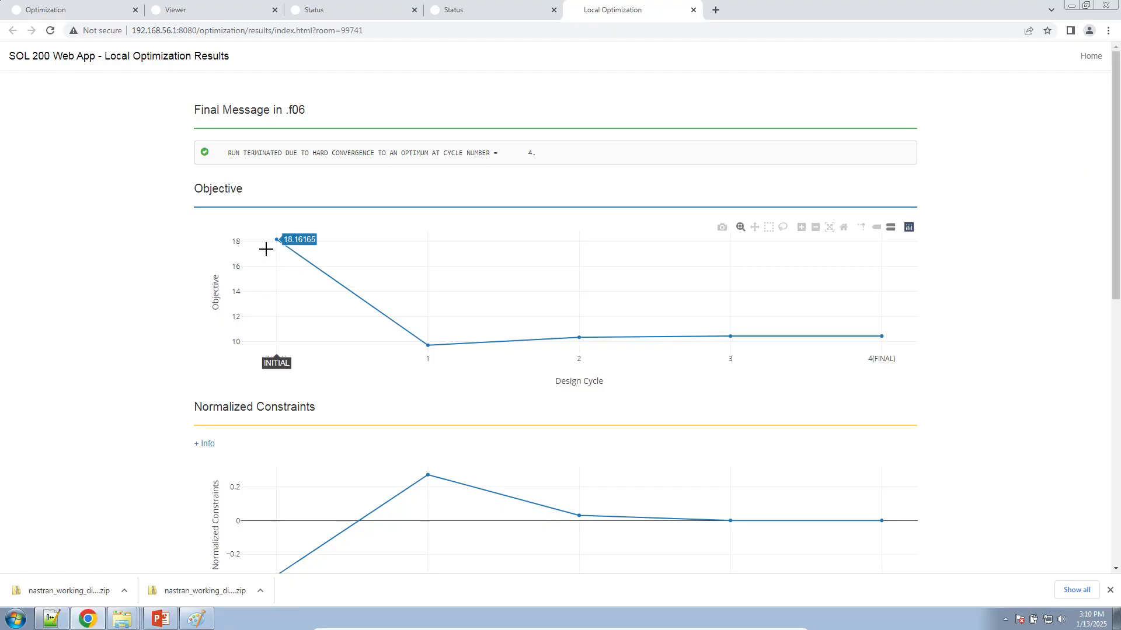
mouse_move(884, 336)
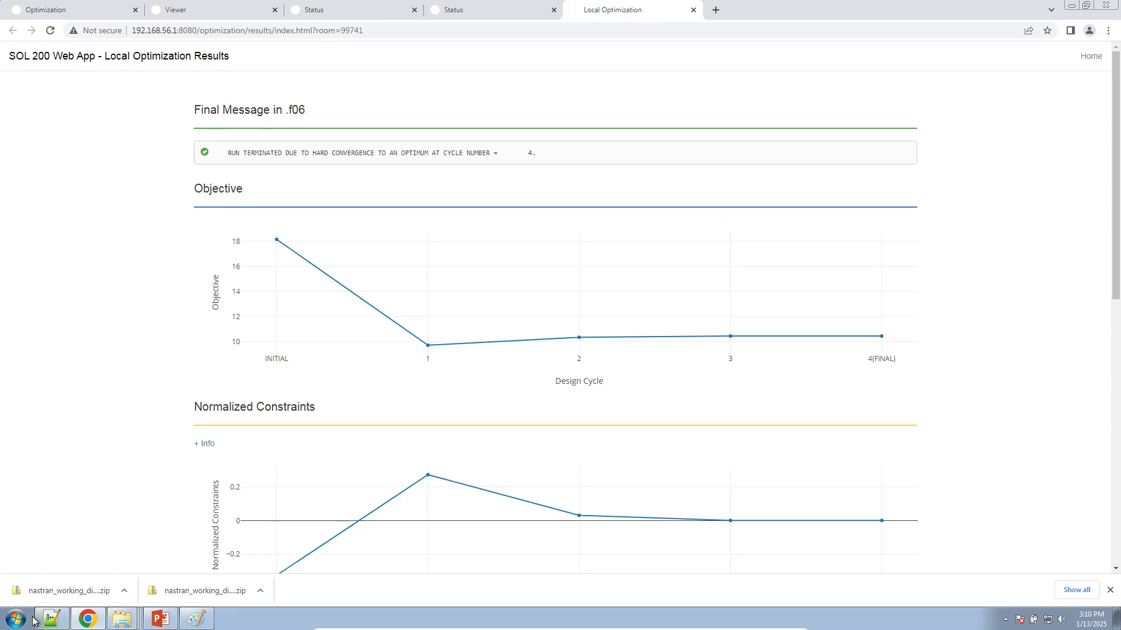
- In the "new 1" notes file, add the lines "Topology Optimization Mass =>" and "Shape Optimization => 10kg" below the initial mass
left_click(51, 618)
left_click(100, 48)
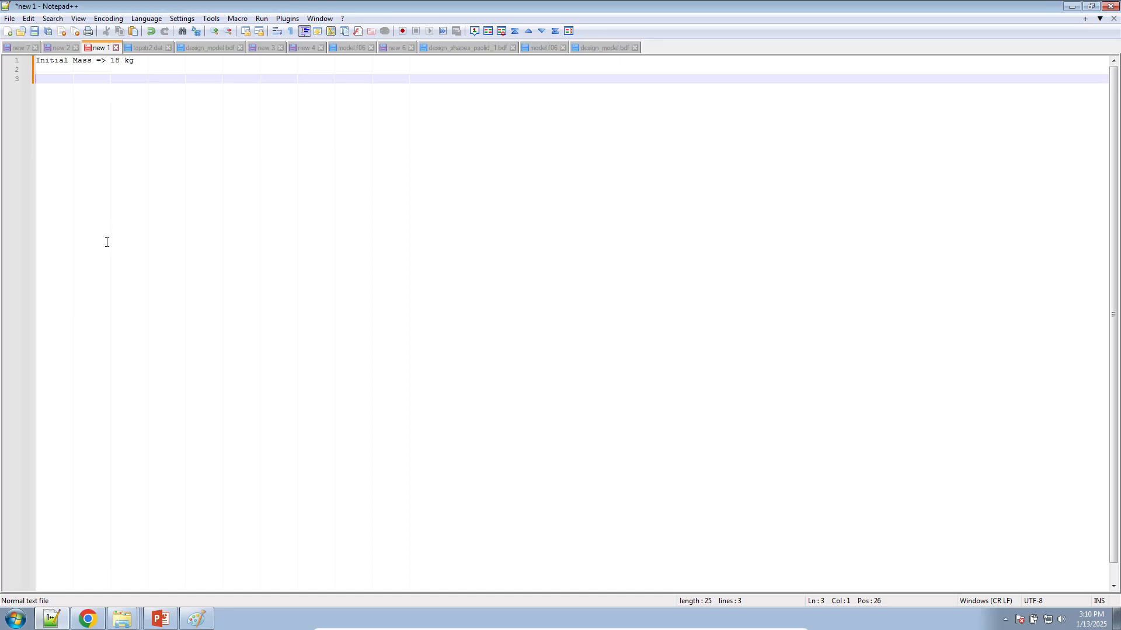
scroll(115, 240, "up", 6, "ctrl")
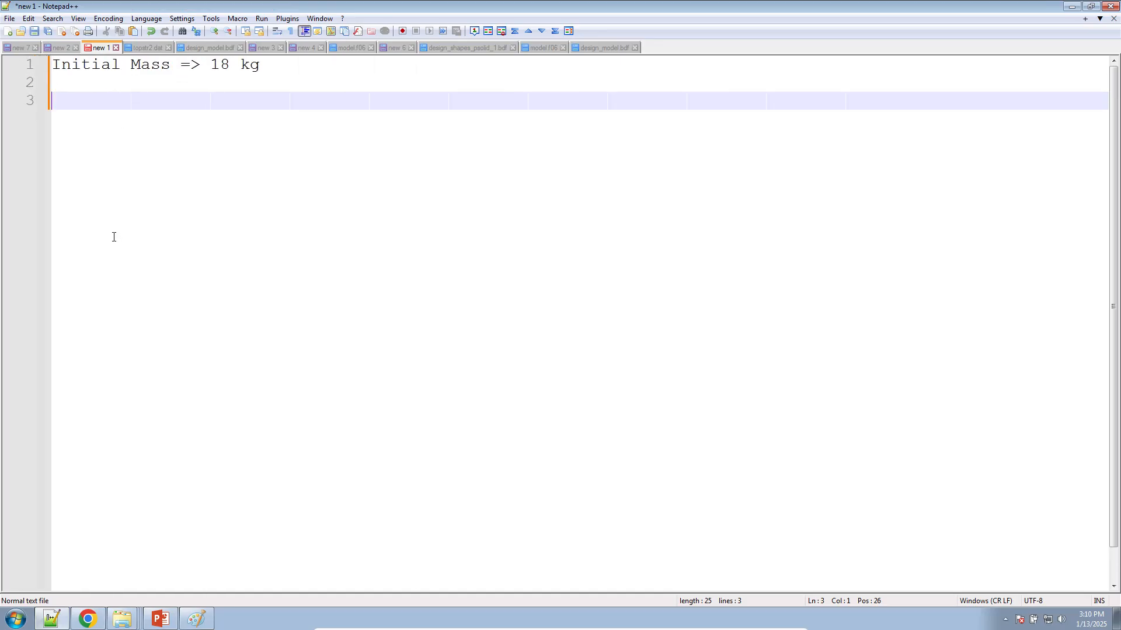
type("Topology Optimiz")
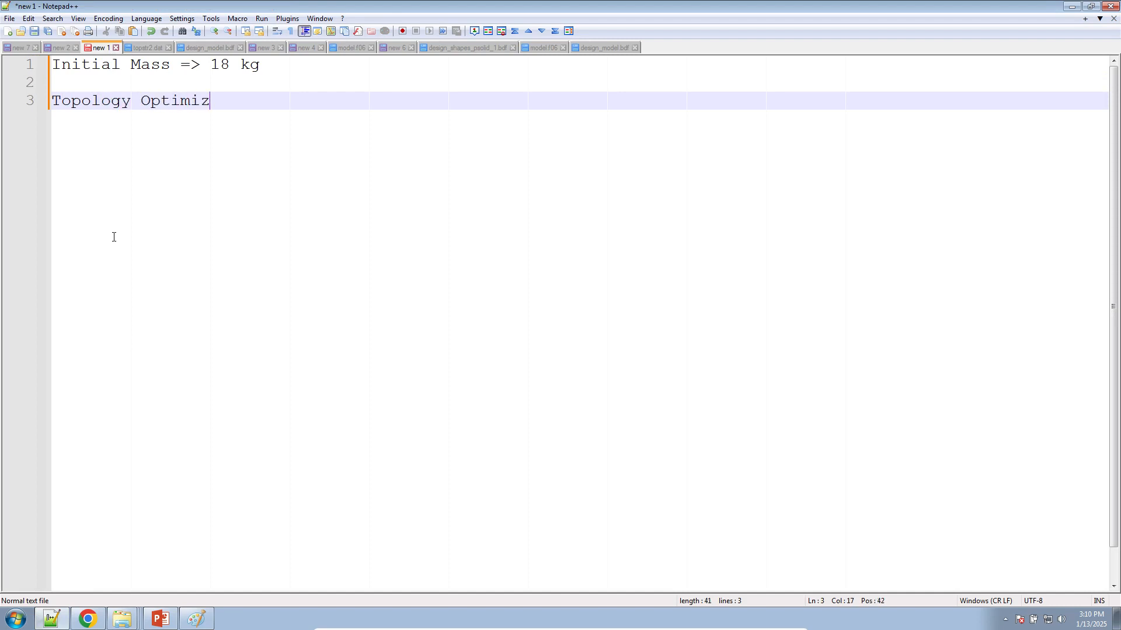
type("ation Mass =>")
key("Return")
key("Return")
type("Shape Optimization => 10kg")
key("Return")
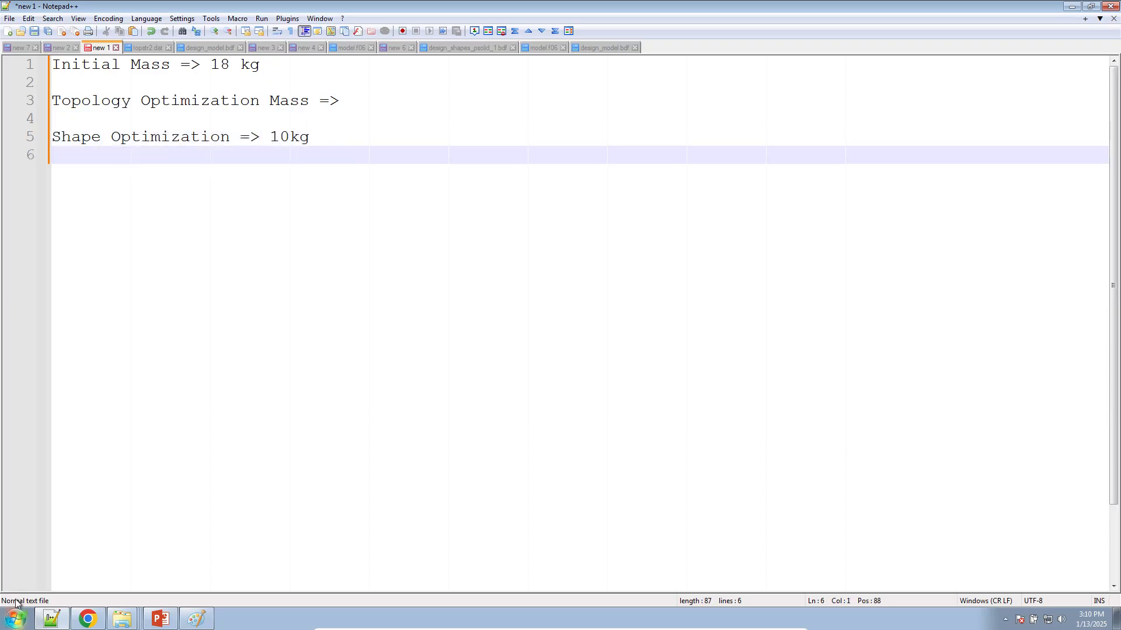
- Return to the Local Optimization Results and inspect the final objective and the normalized constraints at the initial, first and final design cycles
left_click(86, 619)
mouse_move(881, 341)
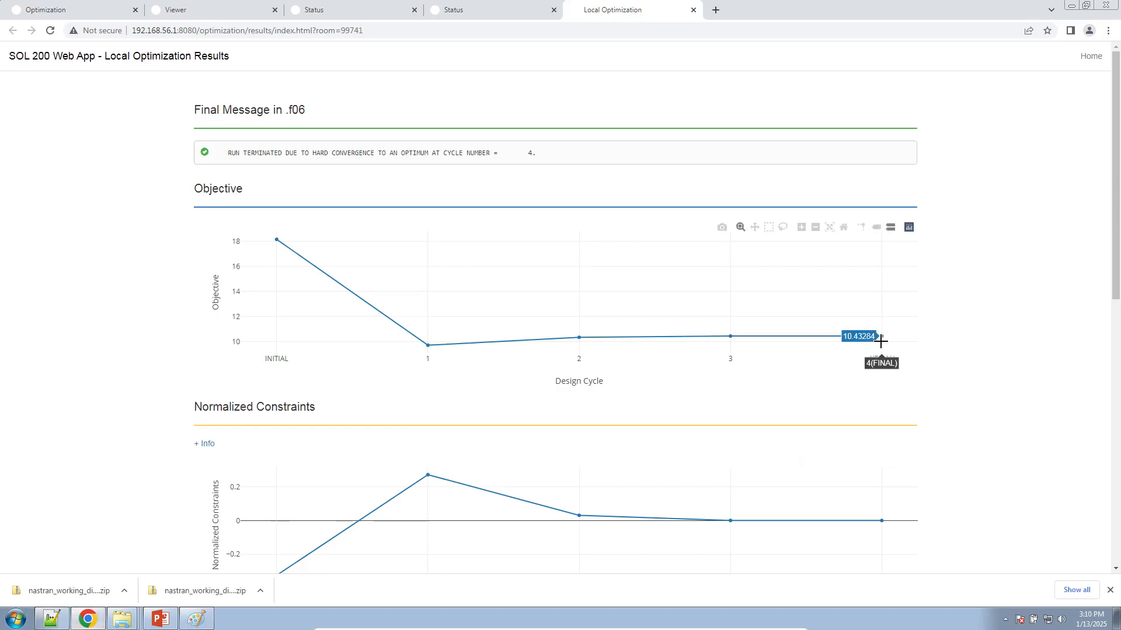
scroll(955, 506, "down", 4)
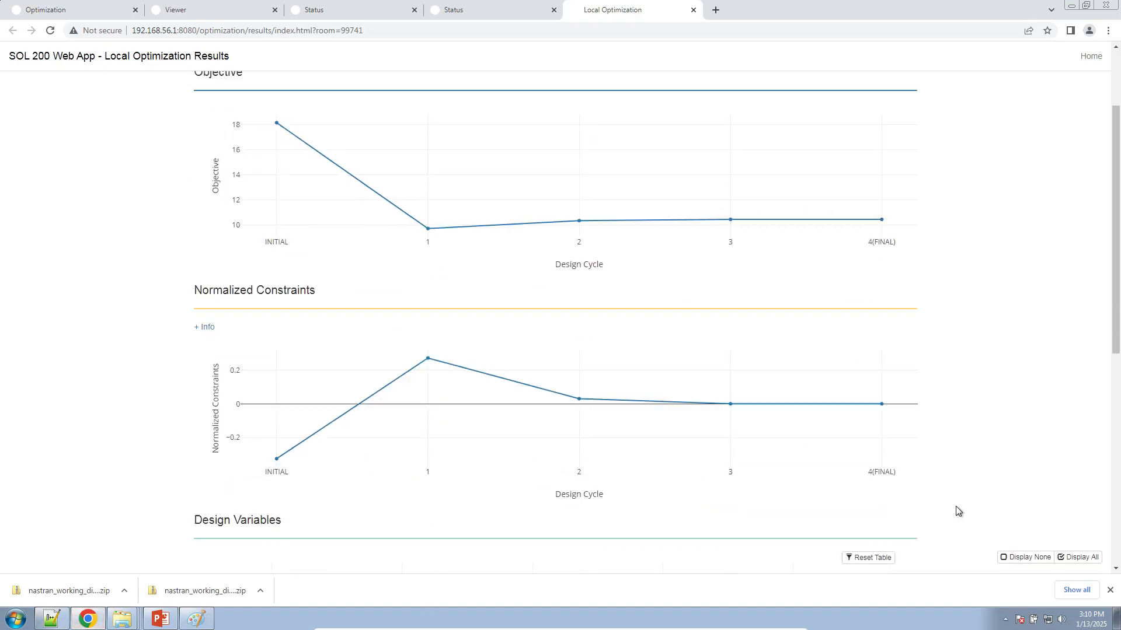
mouse_move(265, 341)
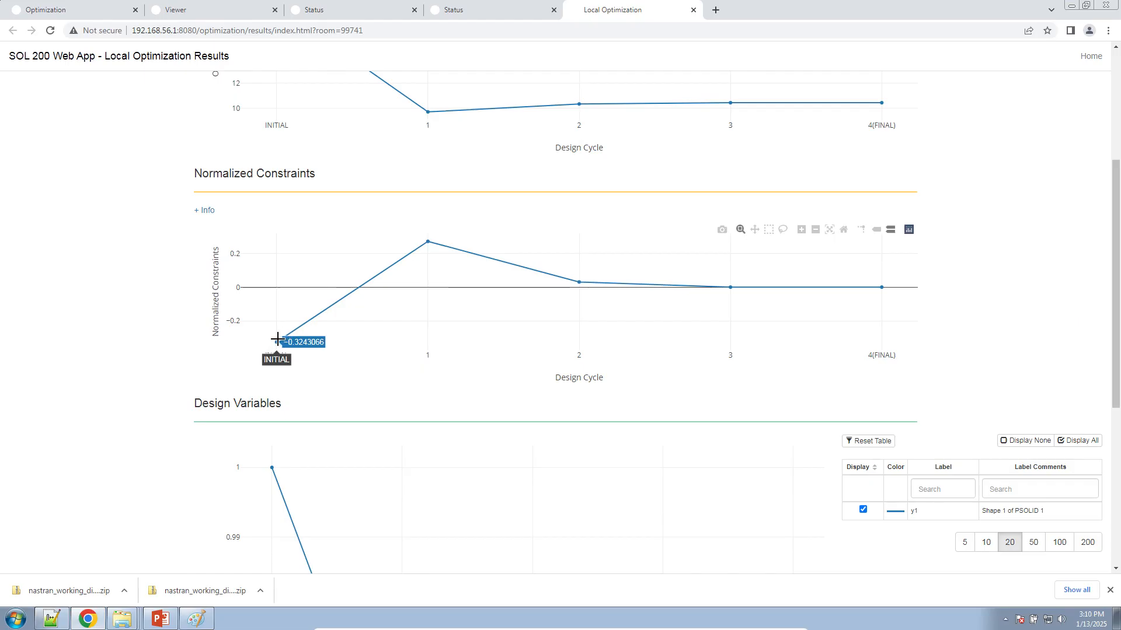
mouse_move(426, 240)
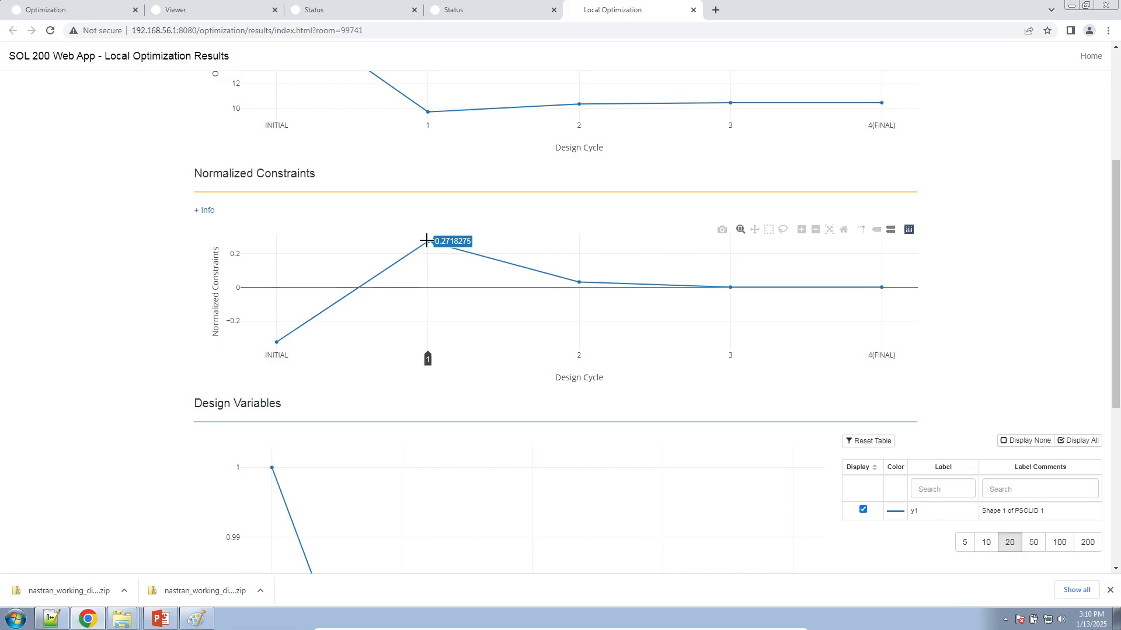
mouse_move(878, 274)
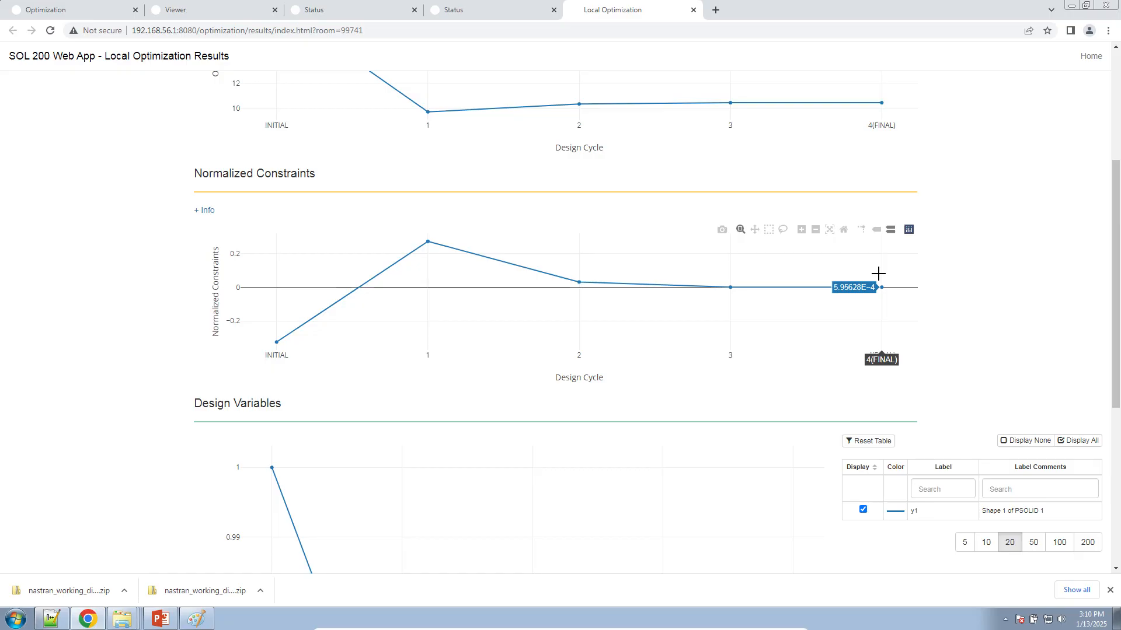
scroll(833, 321, "up", 4)
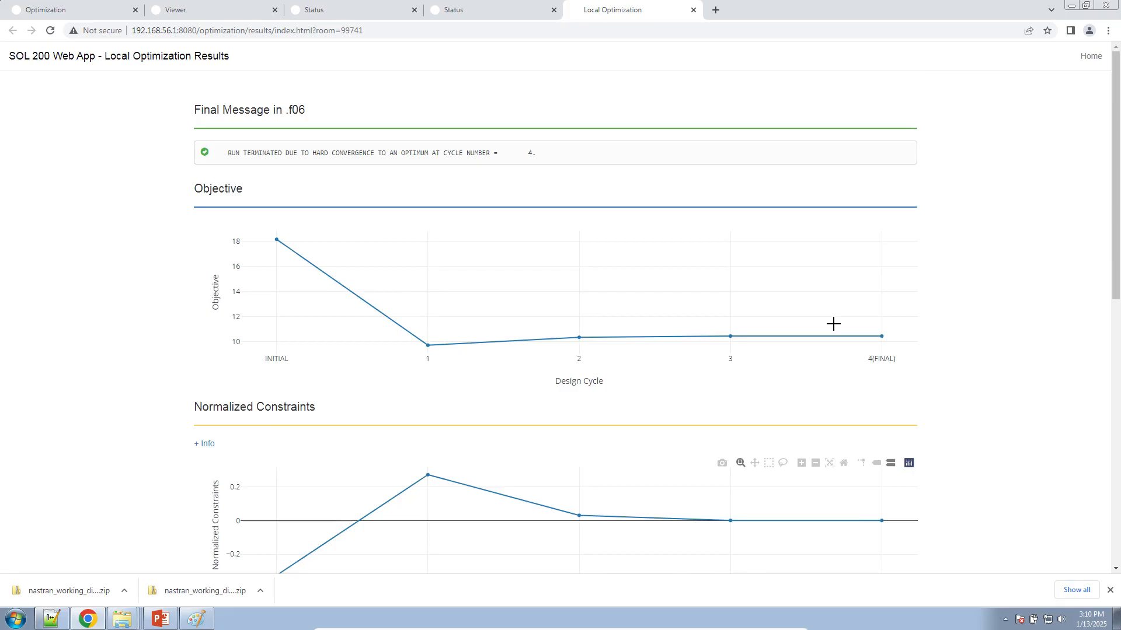
- Go back to the Viewer page showing the bracket's shape preview
left_click(507, 11)
left_click(361, 7)
left_click(161, 8)
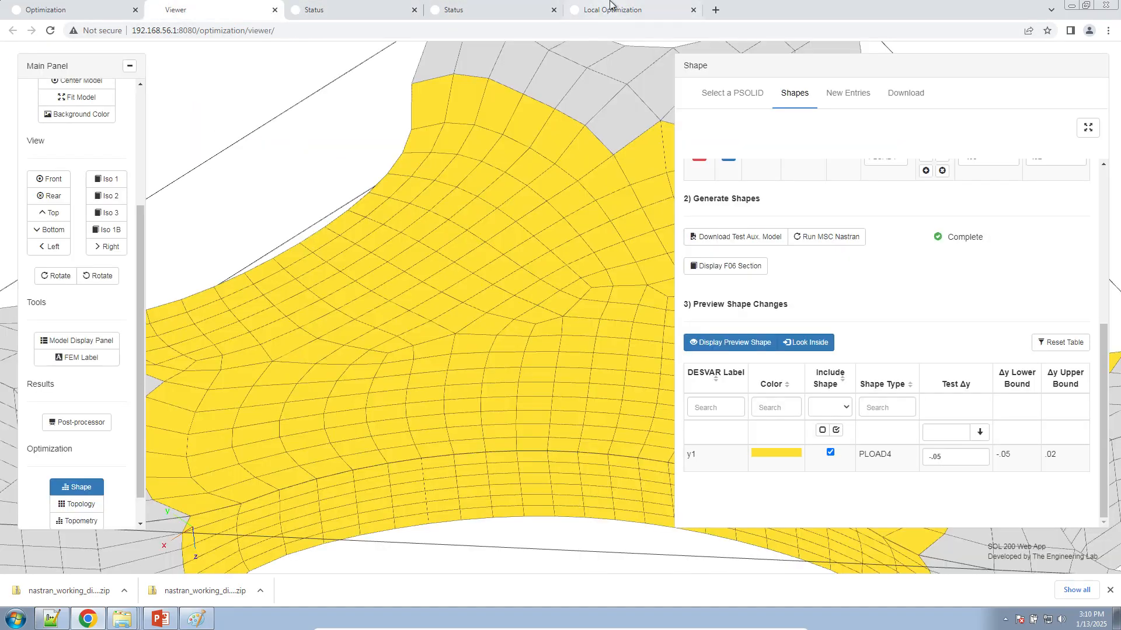
- Return to the Local Optimization Results and review the normalized constraints and design variables plots
left_click(610, 5)
scroll(615, 305, "down", 5)
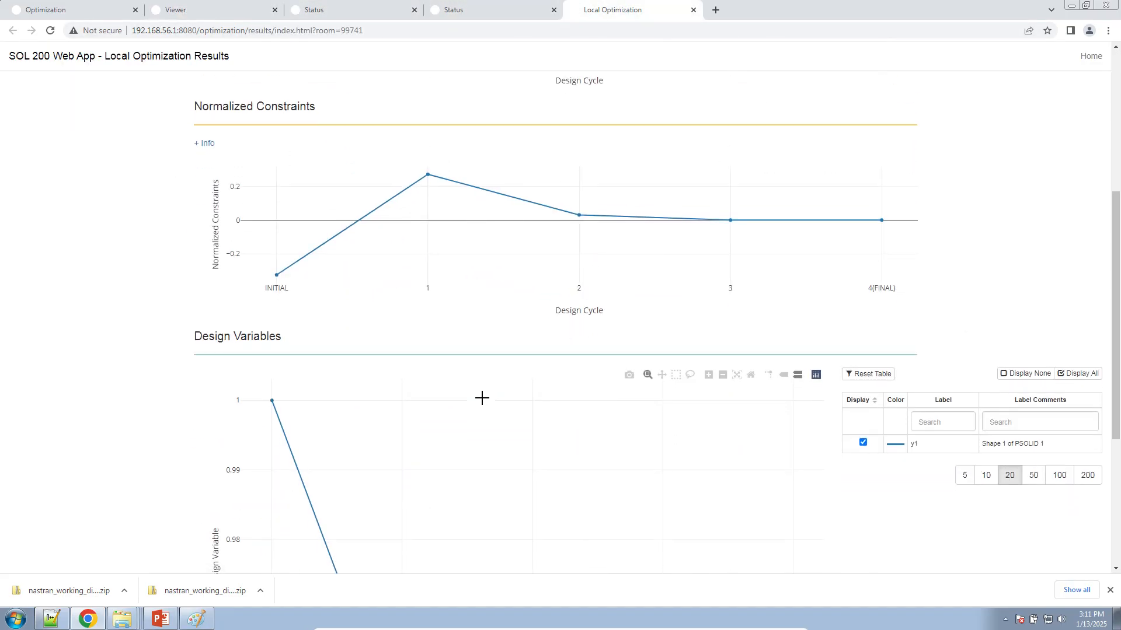
scroll(483, 398, "down", 4)
- Open a second copy of the Optimization page in a new browser tab and place it beside the original
left_click(35, 9)
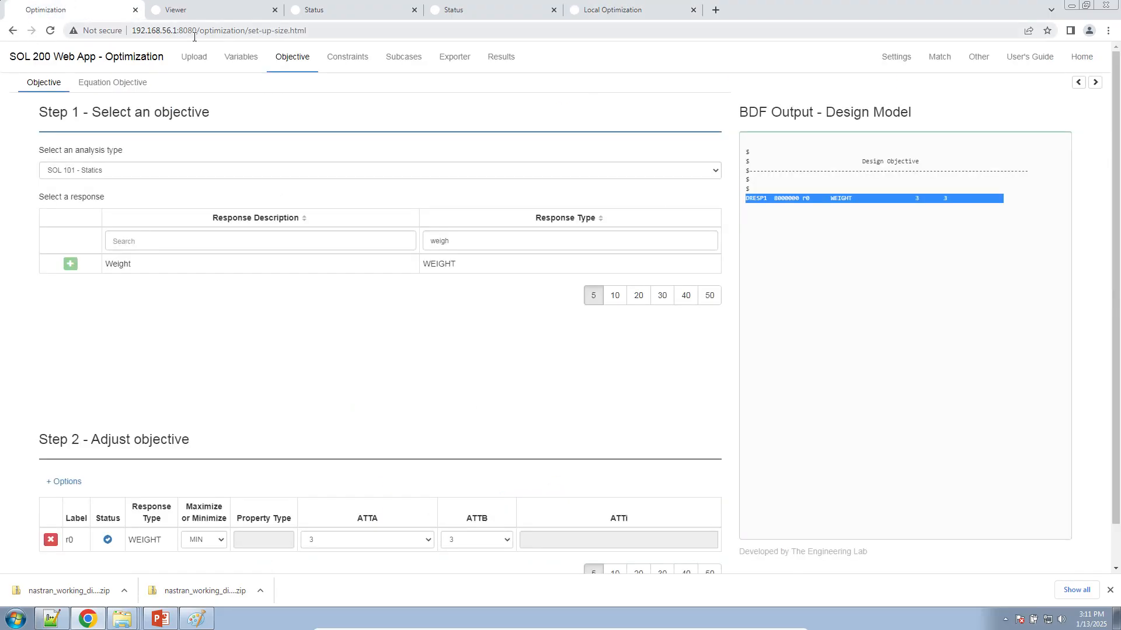
left_click(200, 29)
key("ctrl+c")
left_click(715, 10)
key("ctrl+v")
key("Return")
left_click_drag(738, 12, 192, 11)
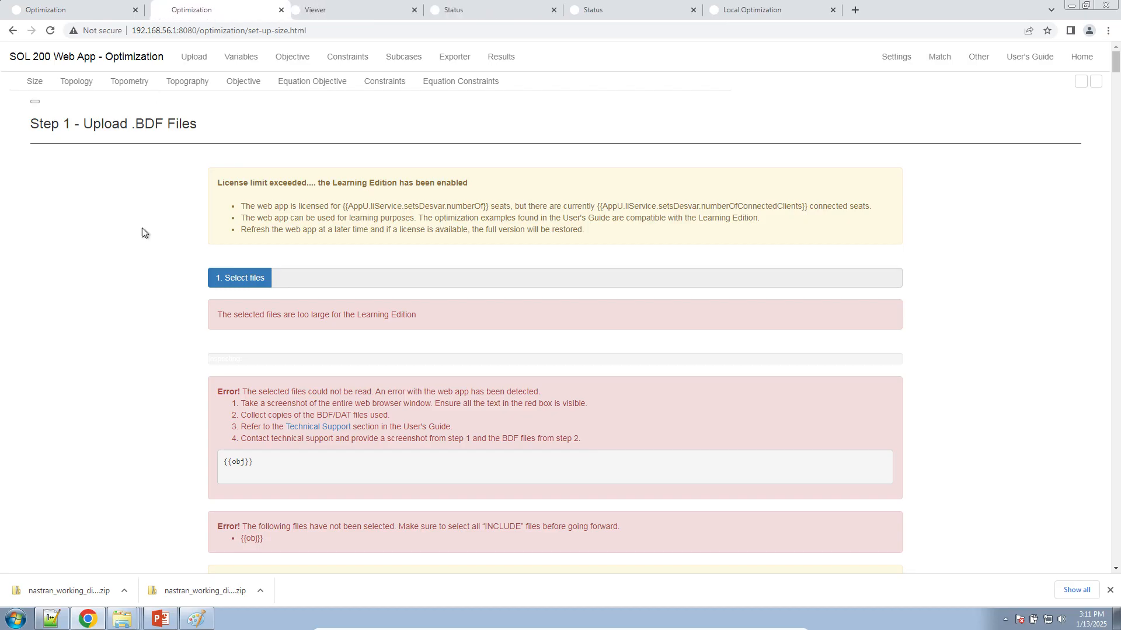
- Switch to the file explorer and locate model_final.bdf in the workspace_b folder of nastran_working_directory_3_shape
left_click(125, 616)
left_click(135, 596)
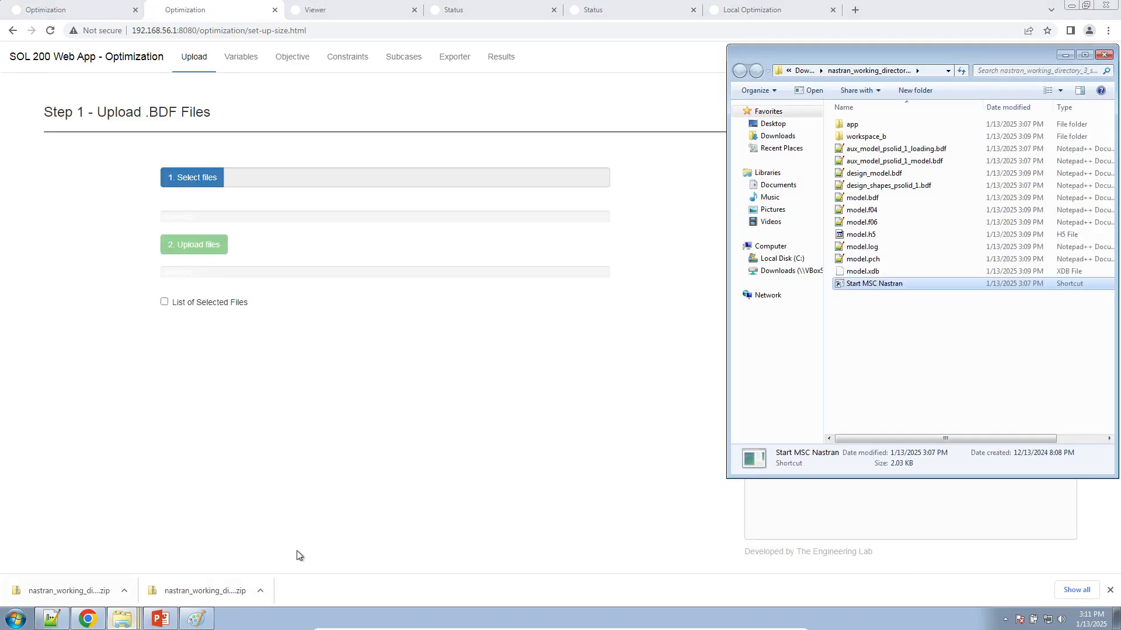
left_click_drag(874, 60, 491, 4)
double_click(492, 4)
double_click(181, 87)
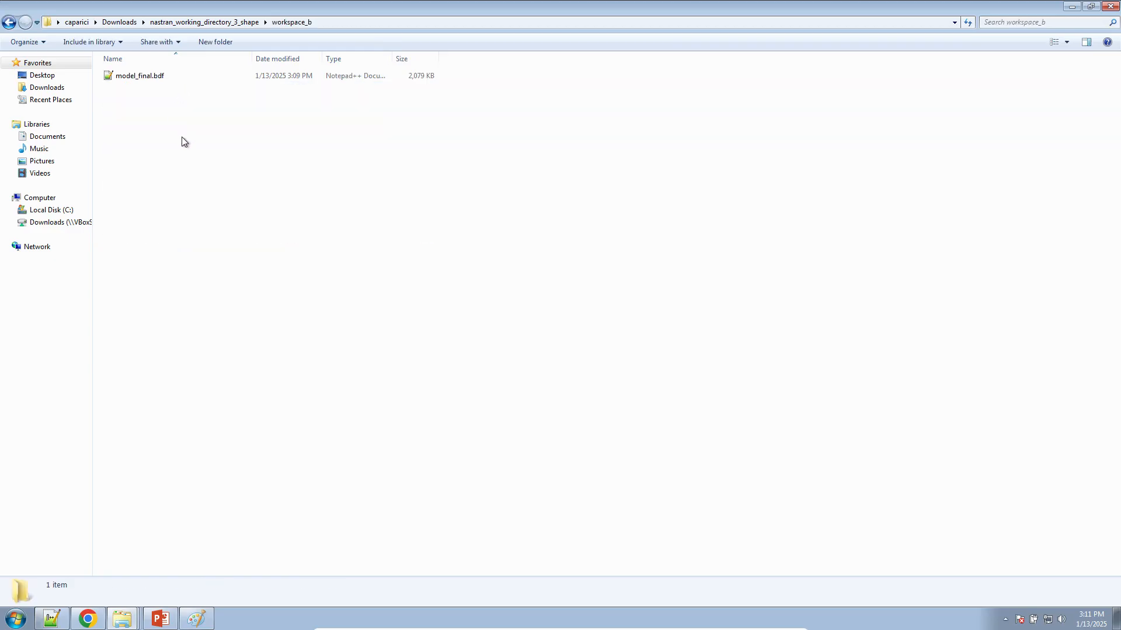
left_click(181, 78)
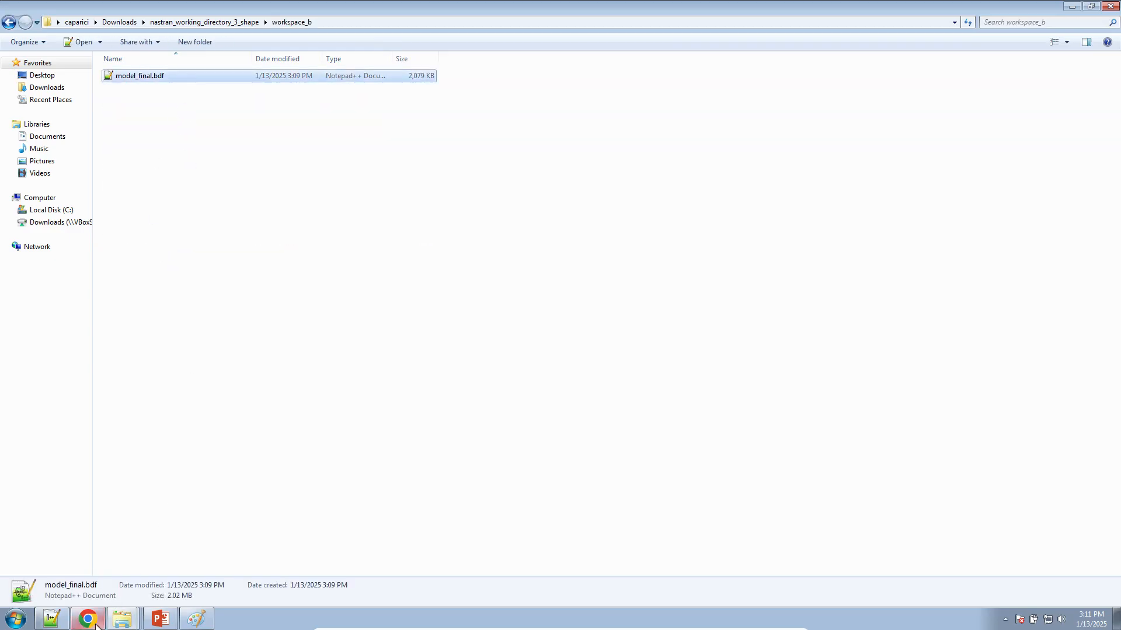
- Try to select model_final.bdf from workspace_b for upload on the duplicate Optimization page
left_click(88, 619)
left_click(203, 177)
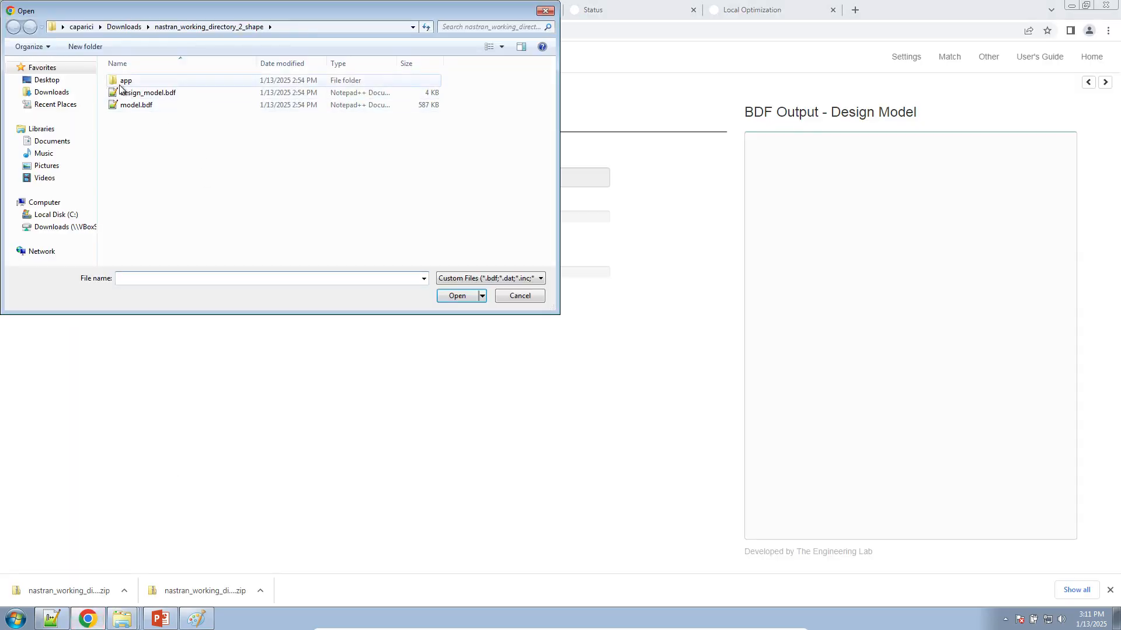
left_click(124, 26)
double_click(154, 106)
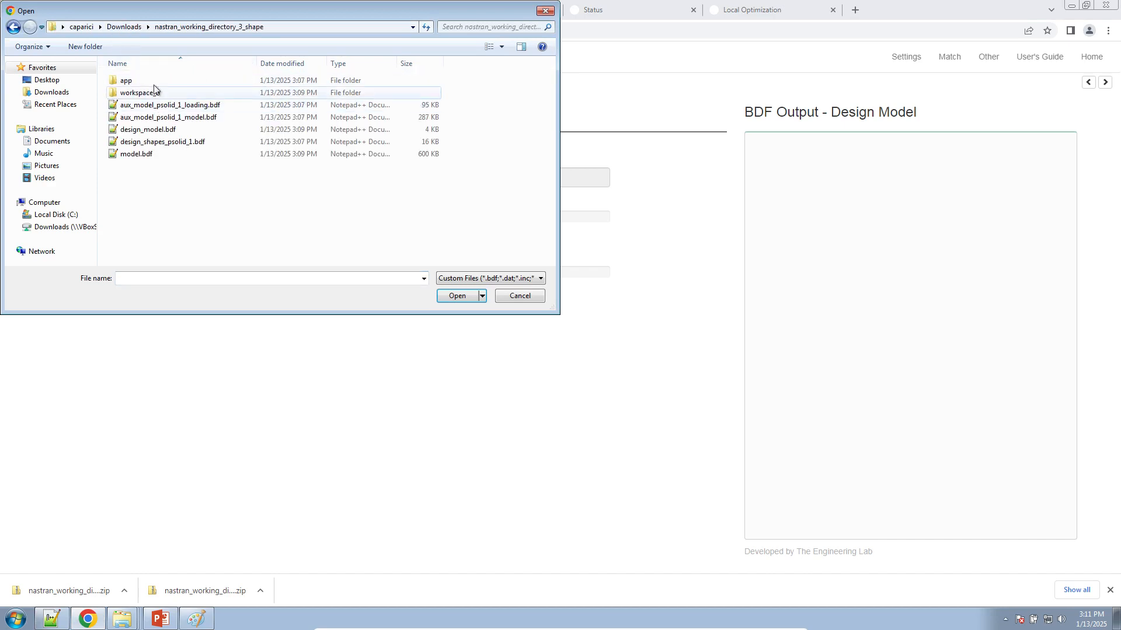
double_click(154, 93)
double_click(150, 83)
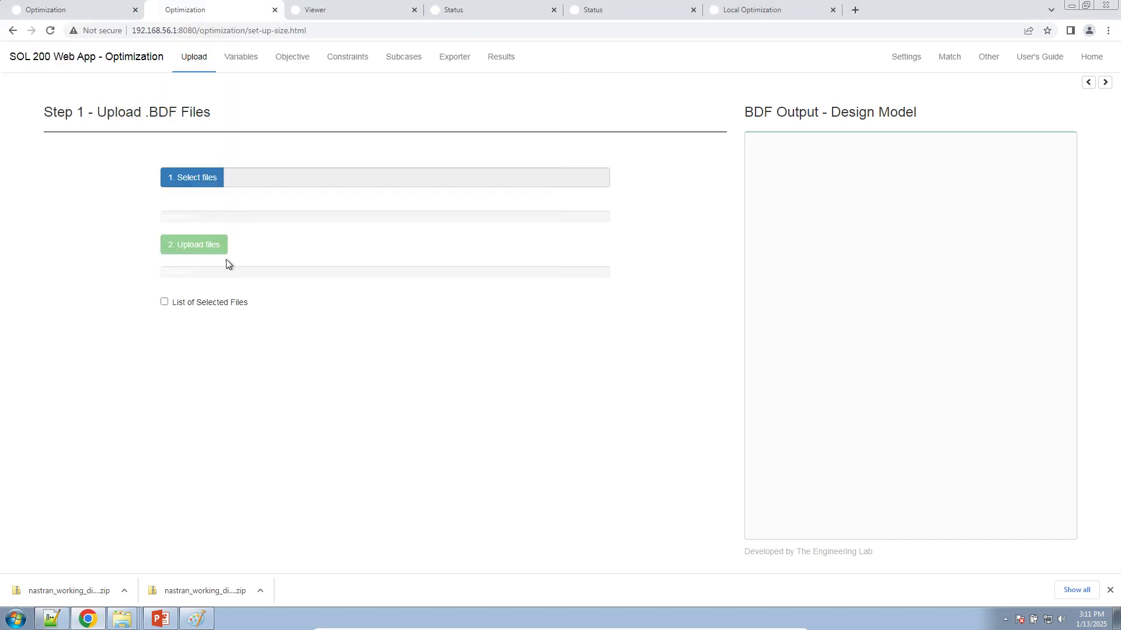
- Load the Viewer's address in the duplicate Optimization tab to get a second, empty Viewer page
left_click(287, 12)
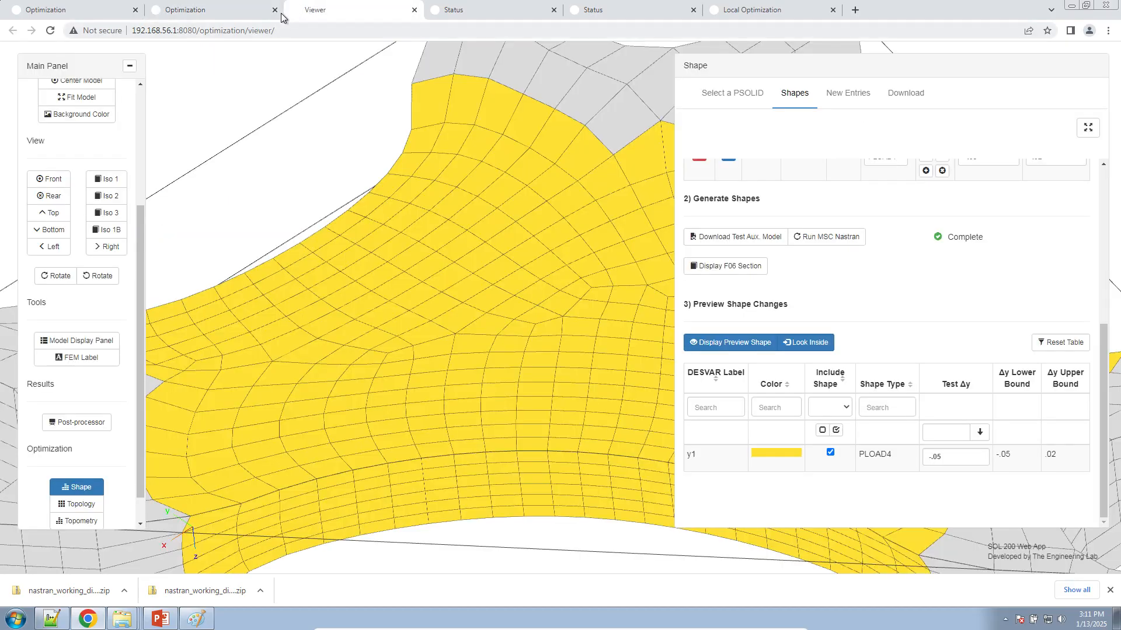
left_click(258, 31)
key("ctrl+c")
left_click(237, 12)
left_click(235, 31)
key("ctrl+v")
key("Return")
left_click(352, 7)
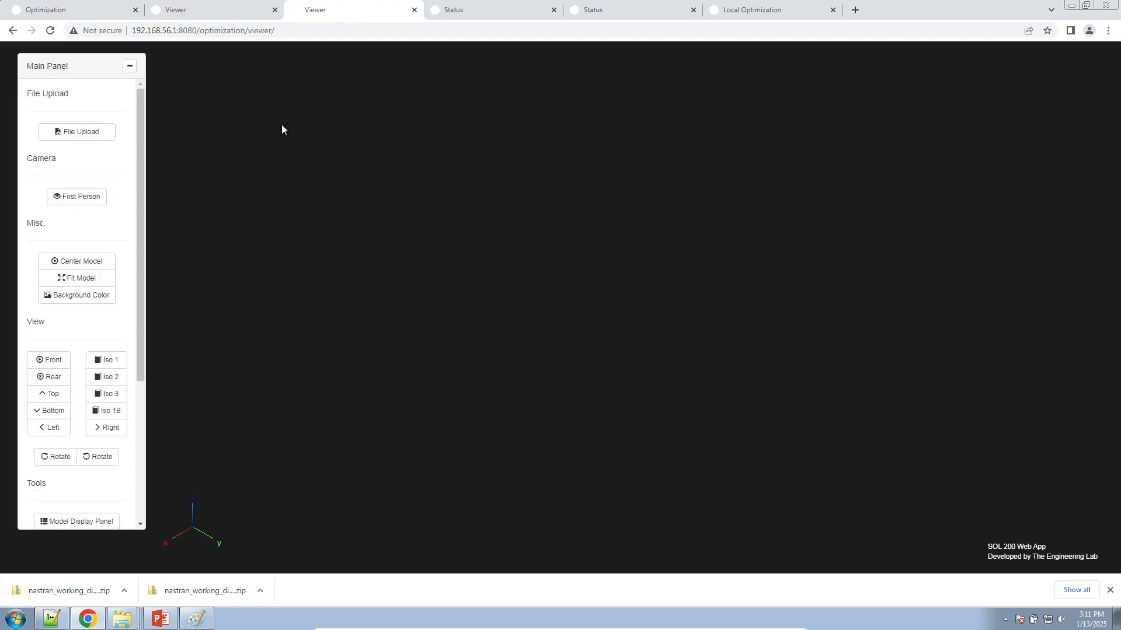
- Upload model_final.bdf from workspace_b into the empty Viewer and change its background to white
left_click(61, 131)
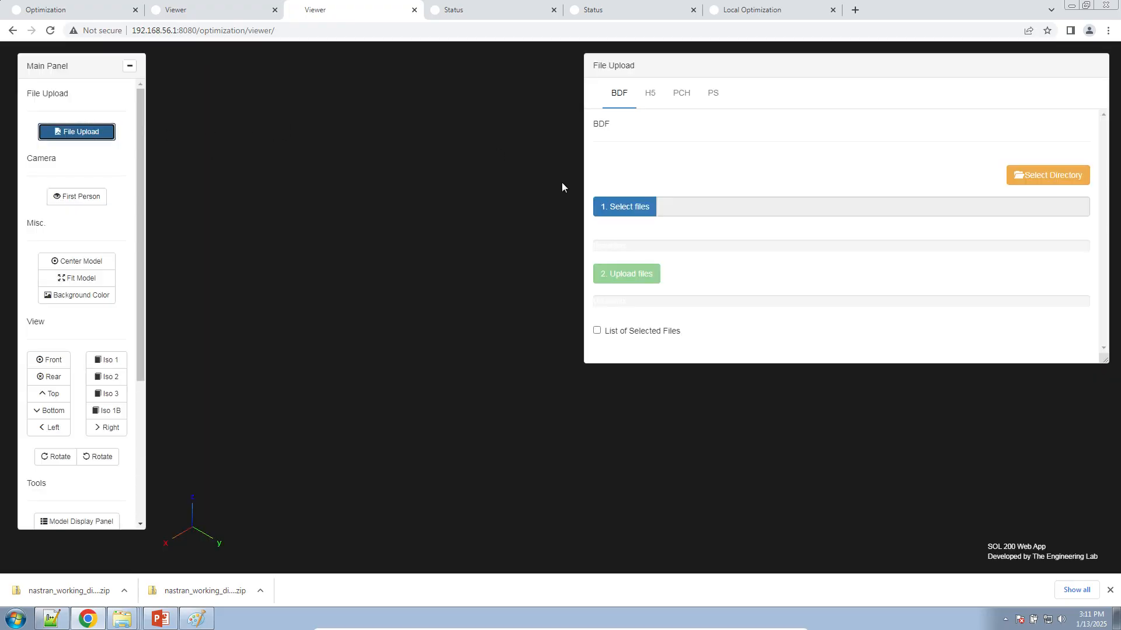
left_click(612, 207)
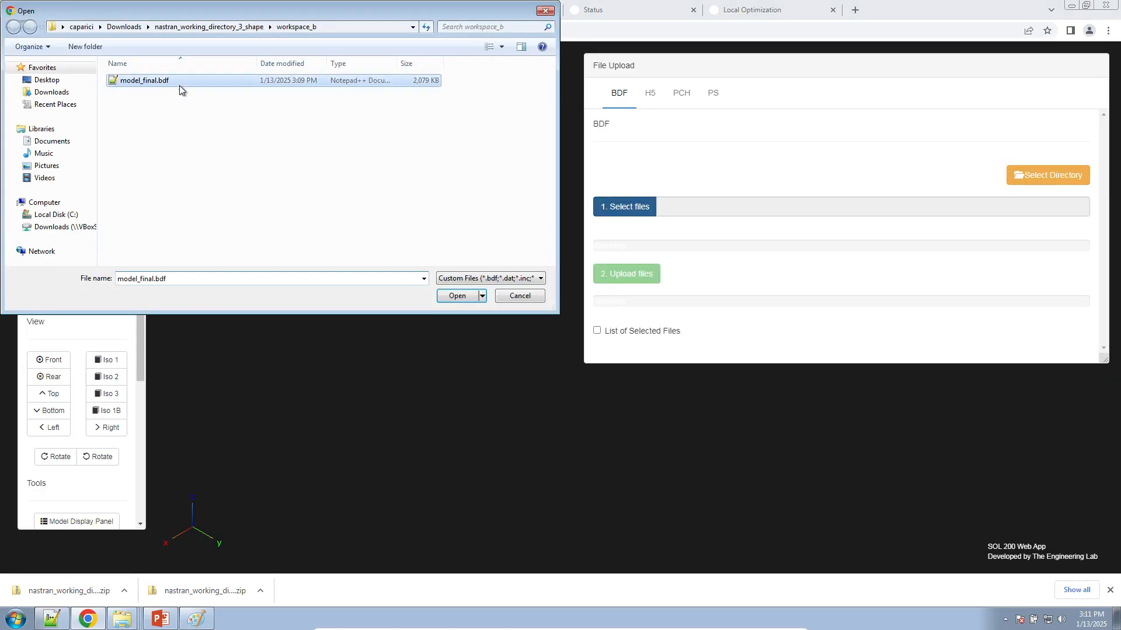
double_click(180, 85)
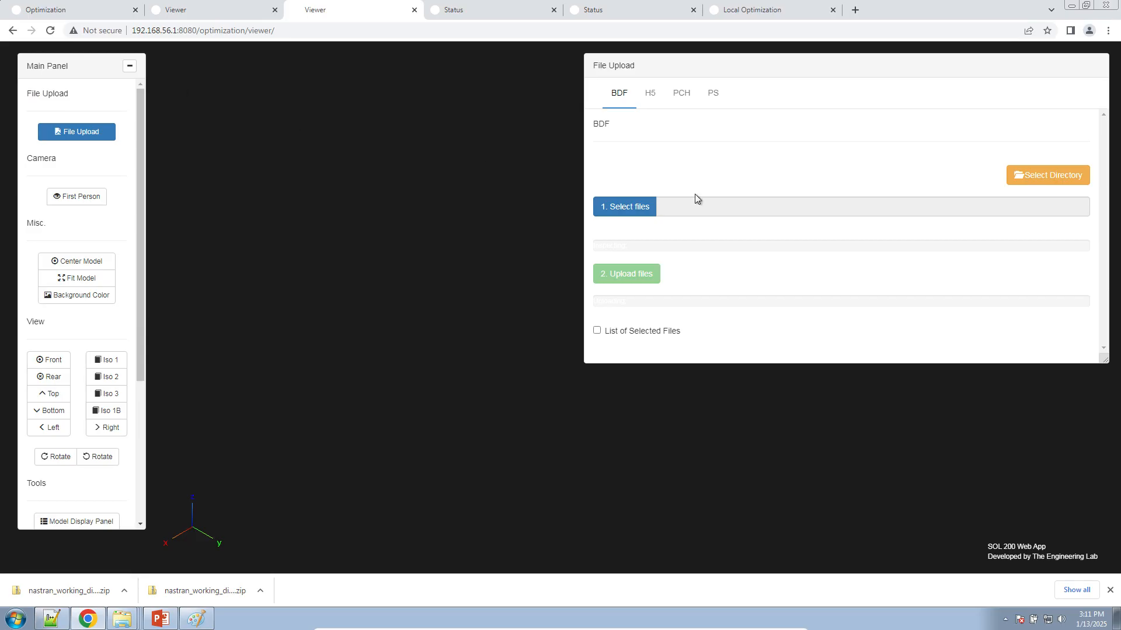
left_click(1107, 592)
left_click(643, 275)
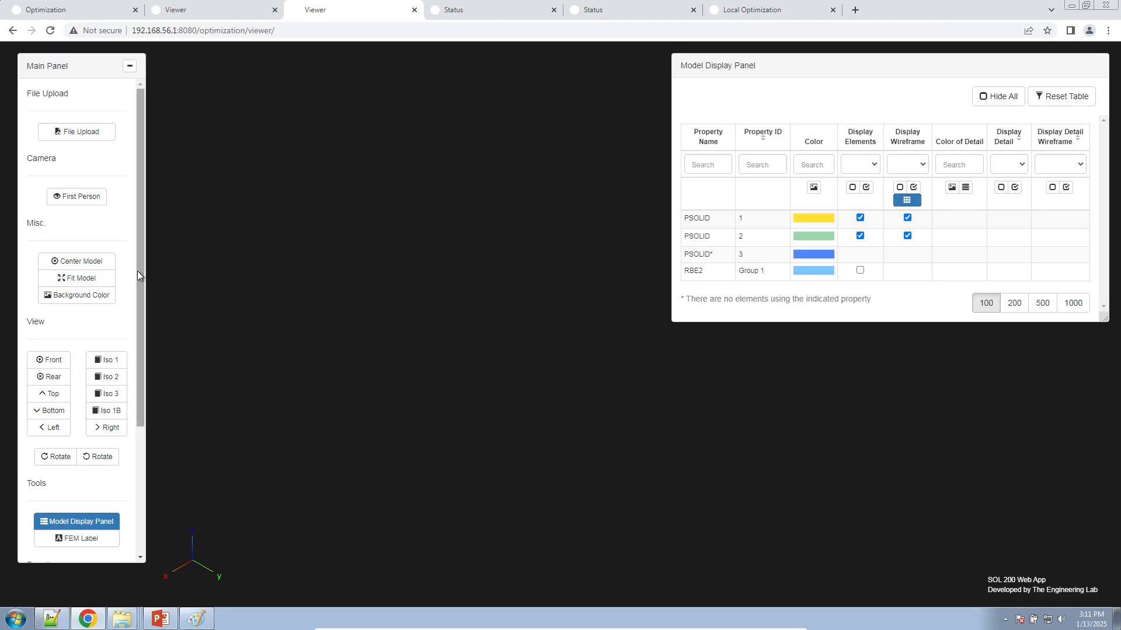
left_click(99, 295)
left_click_drag(474, 327, 217, 260)
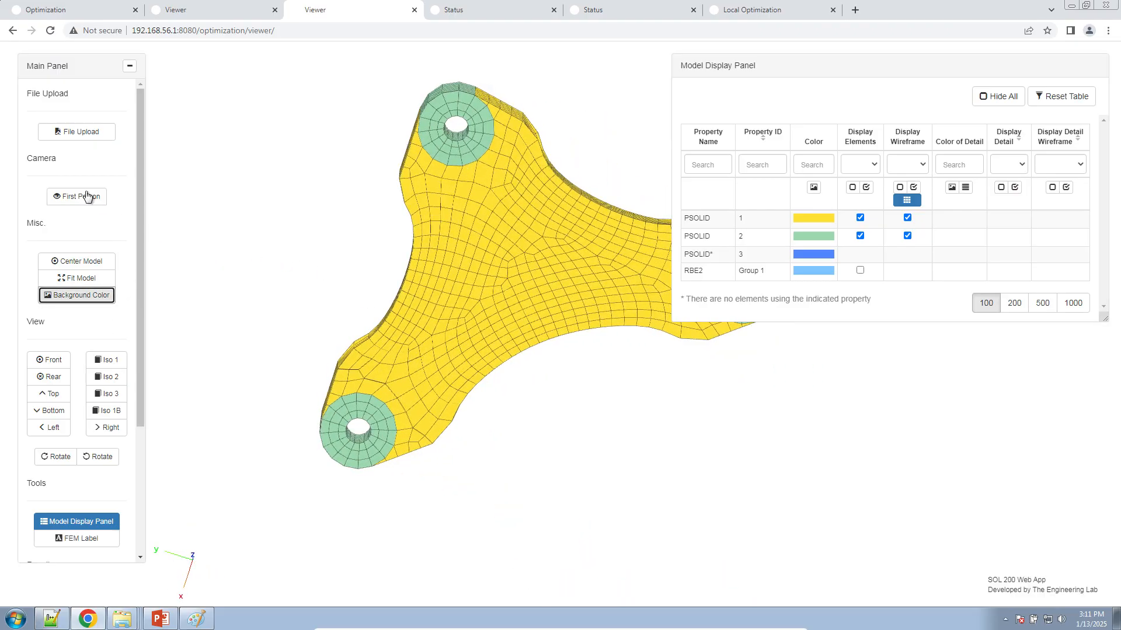
- Upload the H5 results file model.h5 from nastran_working_directory_3_shape into the Viewer
left_click(84, 134)
left_click(650, 92)
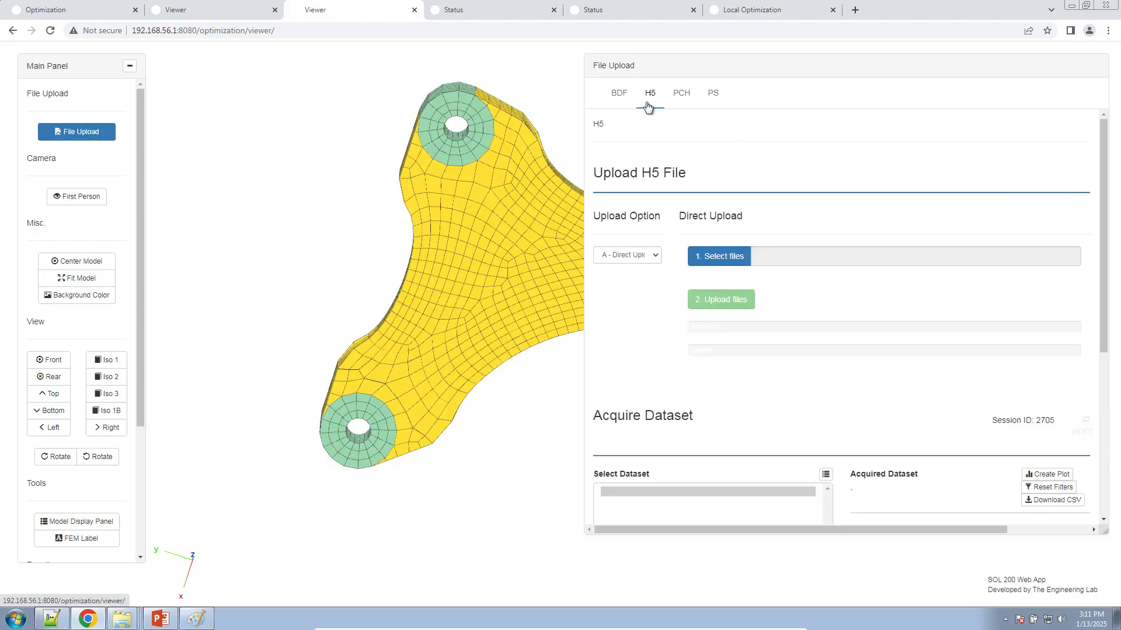
left_click(719, 257)
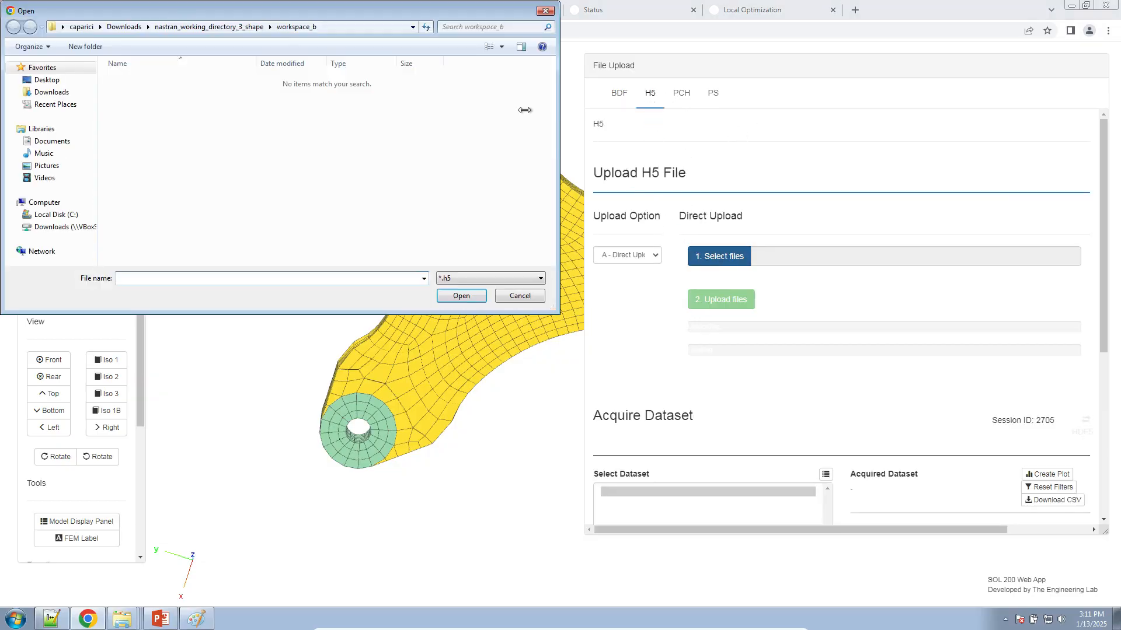
left_click(188, 28)
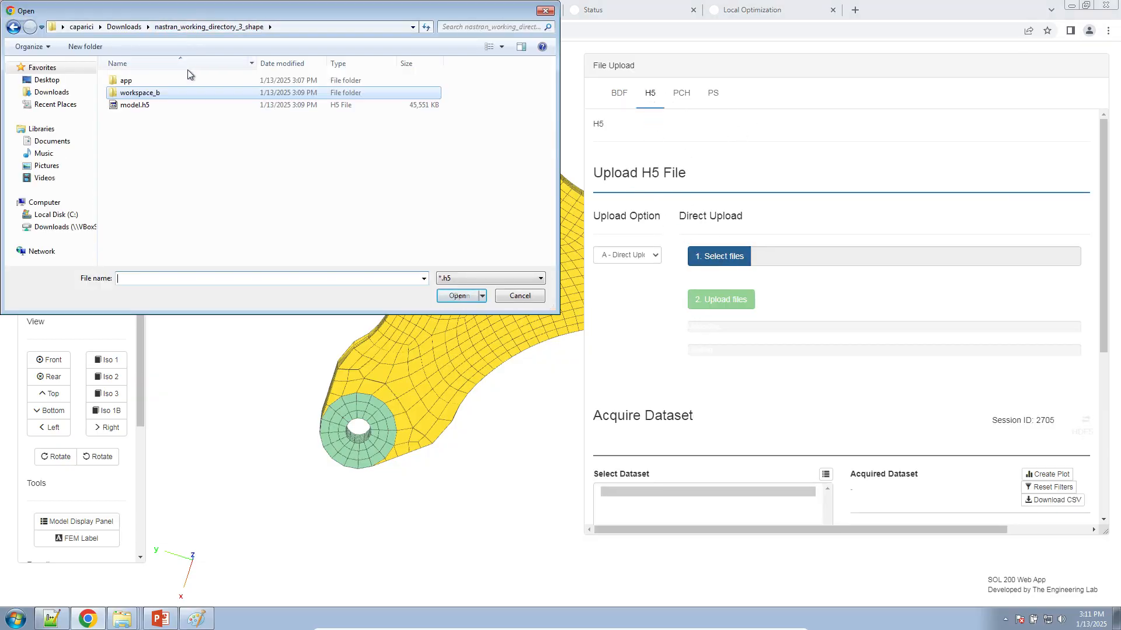
double_click(175, 106)
left_click(737, 303)
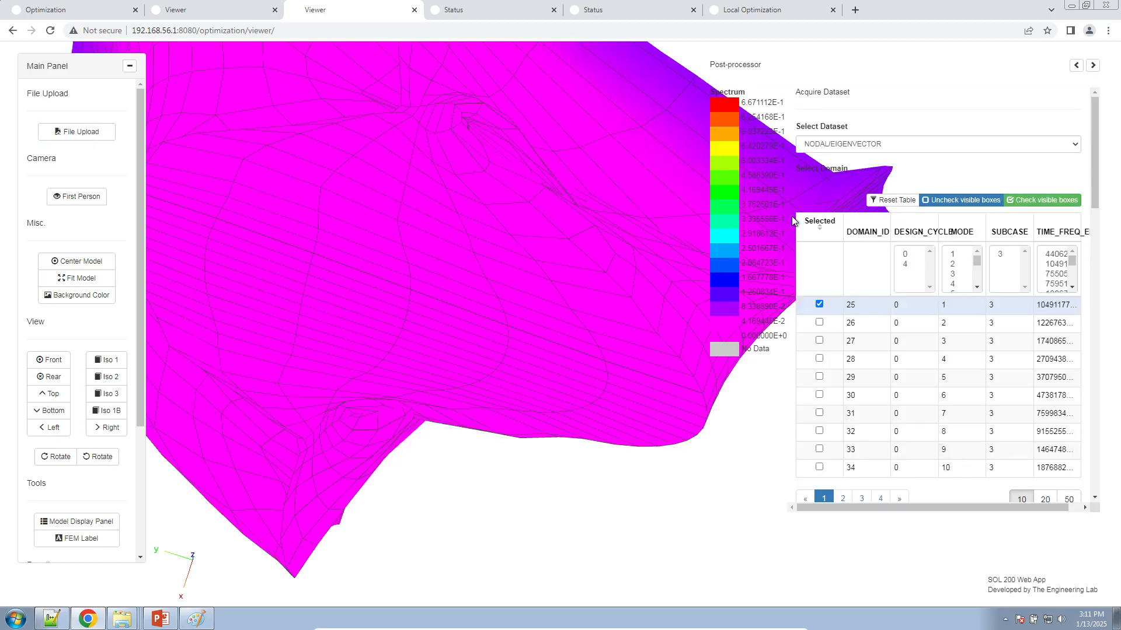
- Acquire the ELEMENTAL/STRESS/HEXA dataset for subcase 1 at design cycle 4
left_click(905, 146)
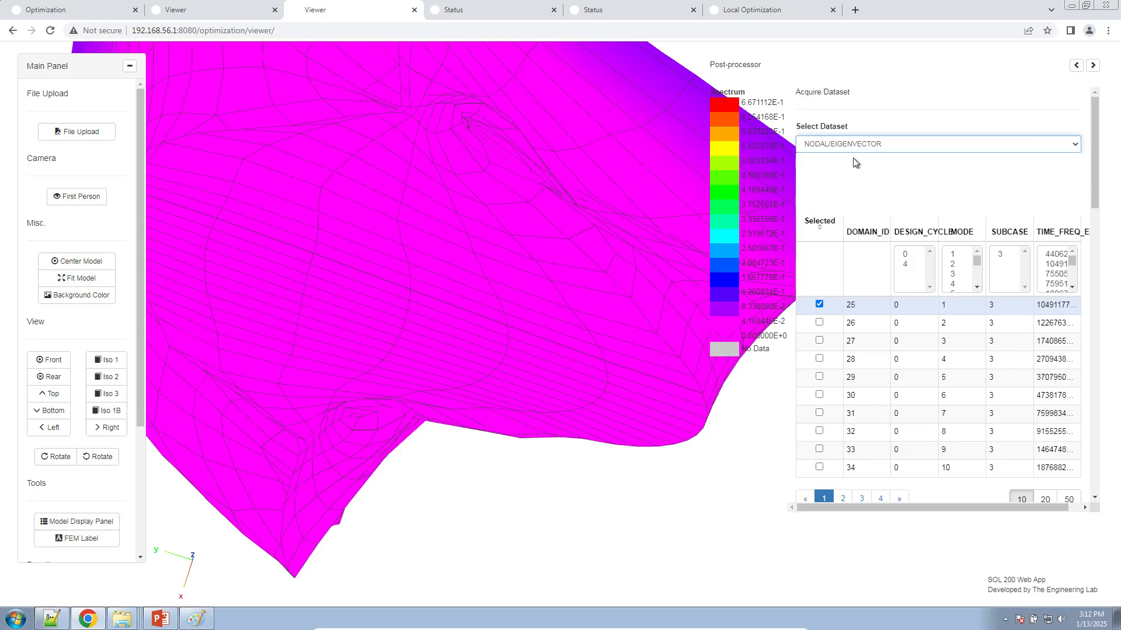
left_click(850, 162)
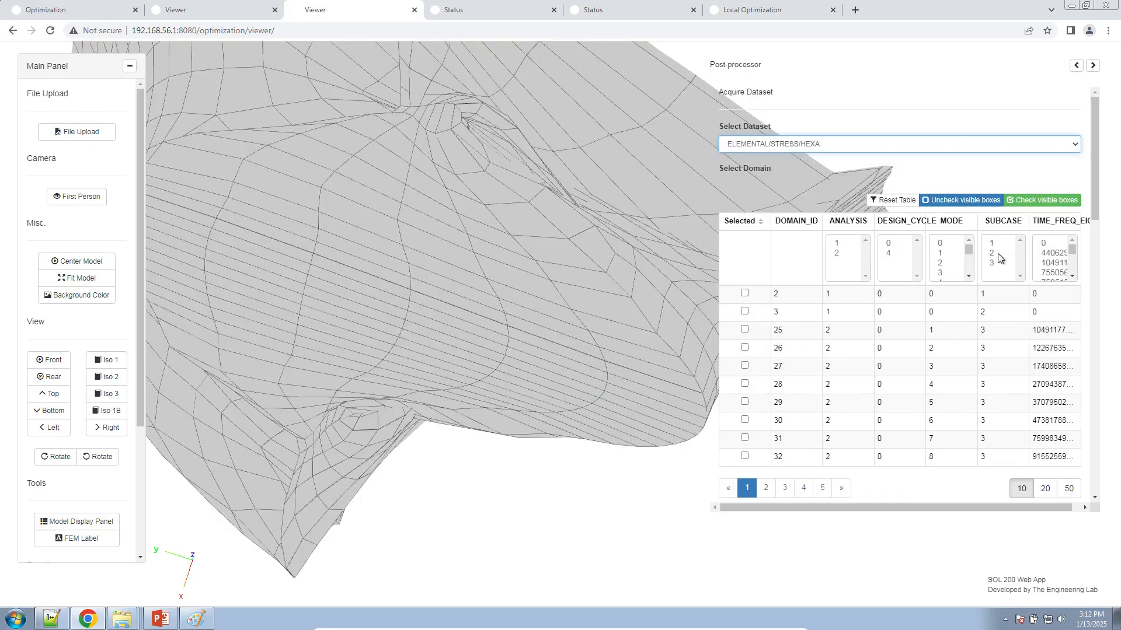
left_click(997, 243)
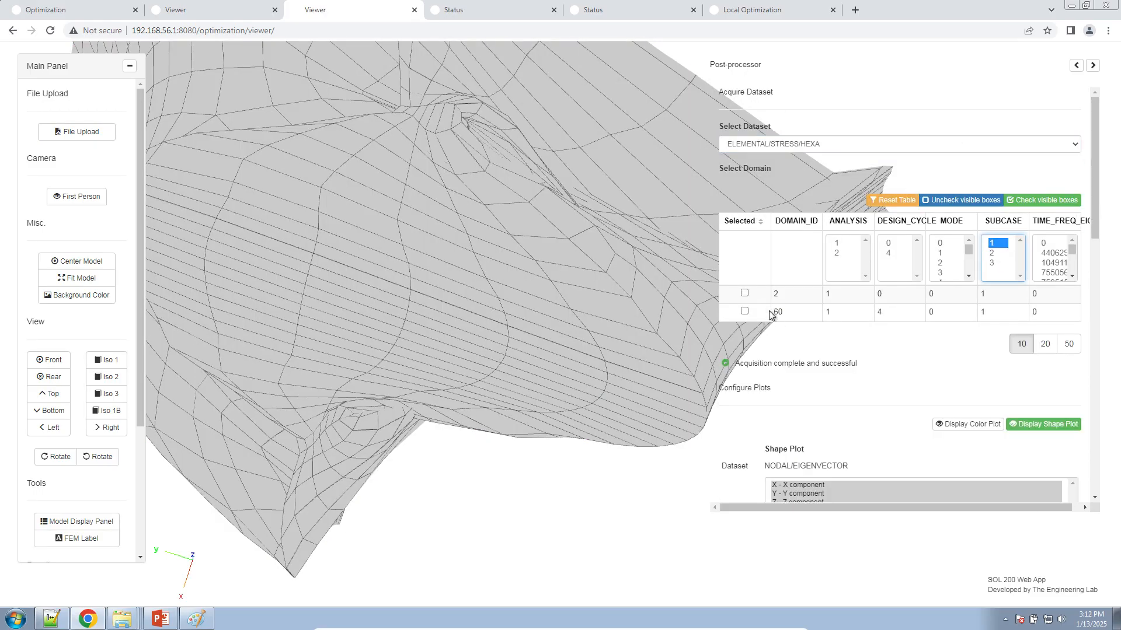
left_click(744, 311)
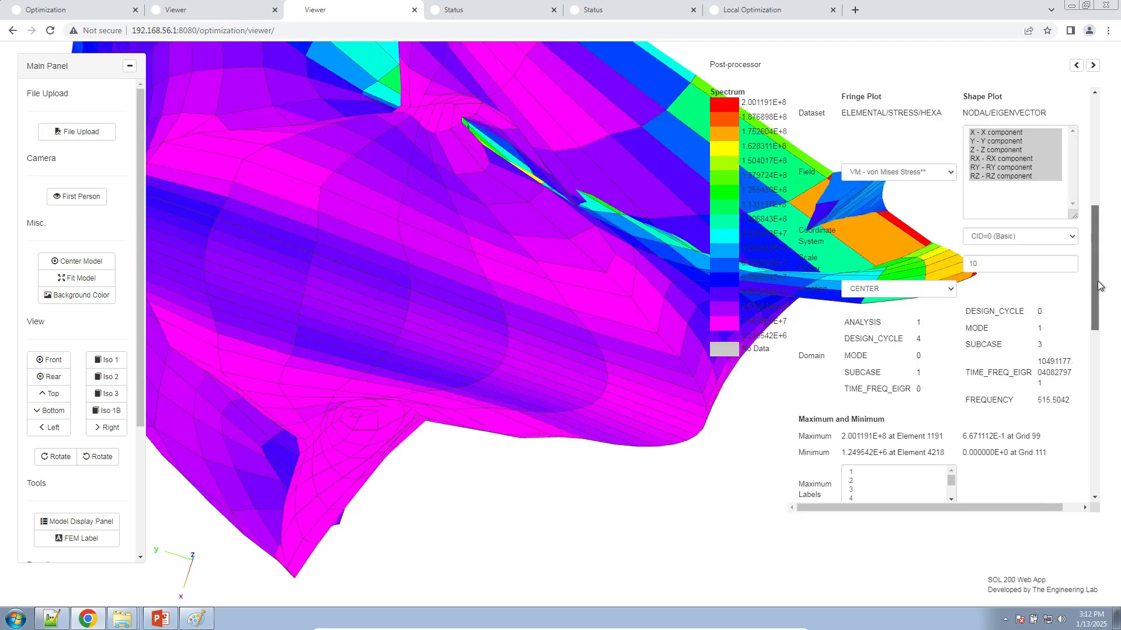
- Turn off the shape plot and label the element with the single highest von Mises stress on the bracket
left_click_drag(1097, 281, 1091, 224)
left_click(1044, 244)
left_click(914, 296)
scroll(898, 347, "down", 4)
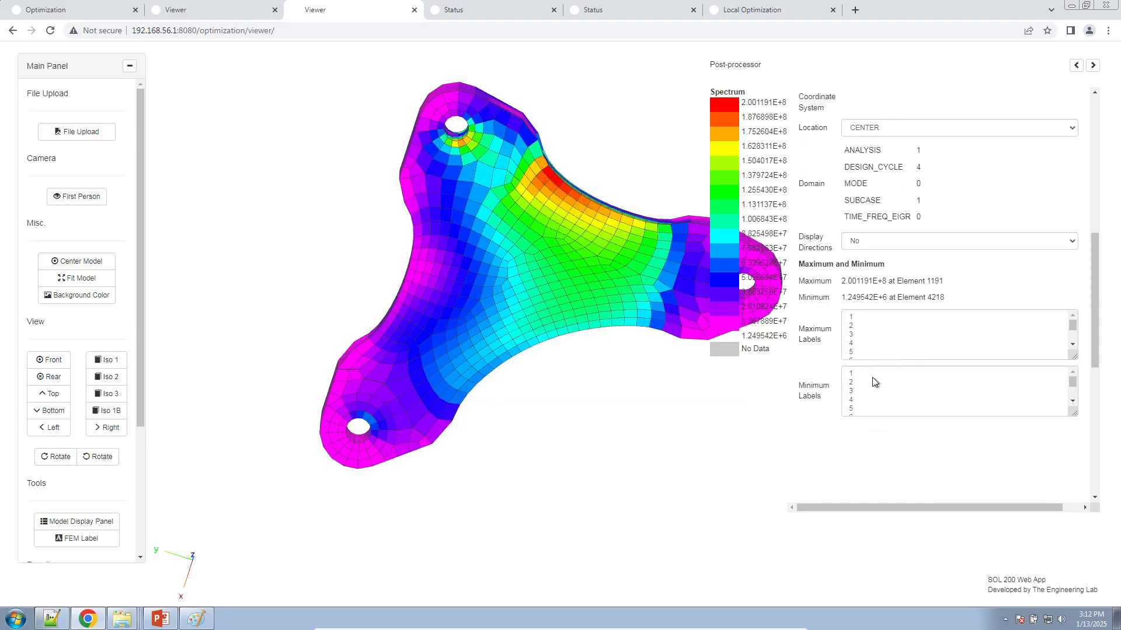
left_click(863, 316)
right_click_drag(571, 275, 542, 321)
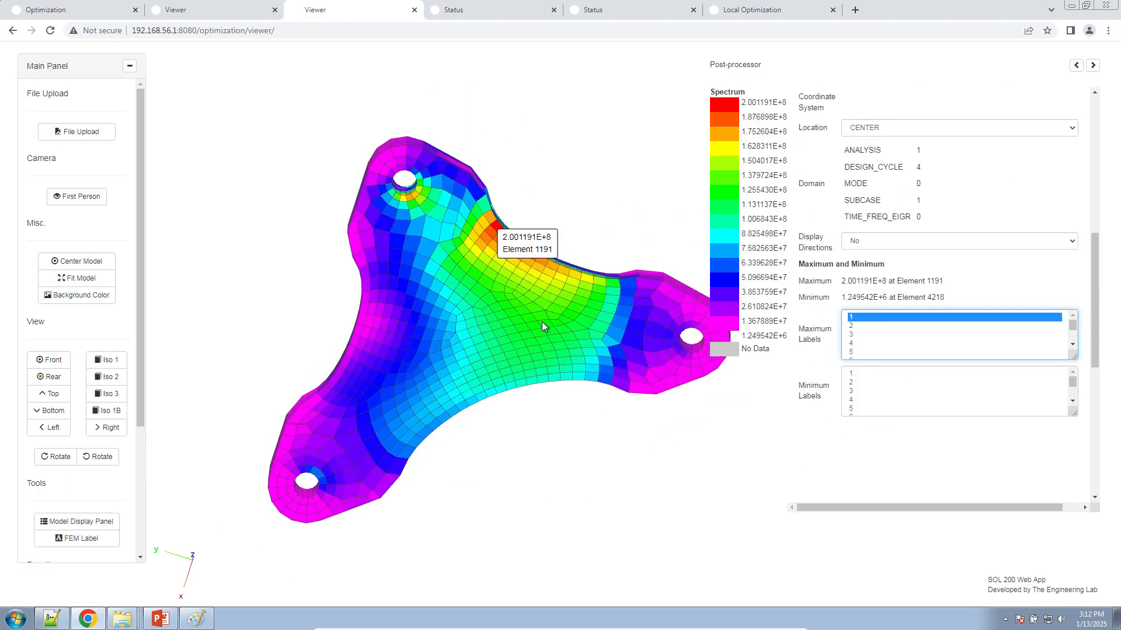
scroll(505, 253, "up", 1)
scroll(506, 249, "up", 5)
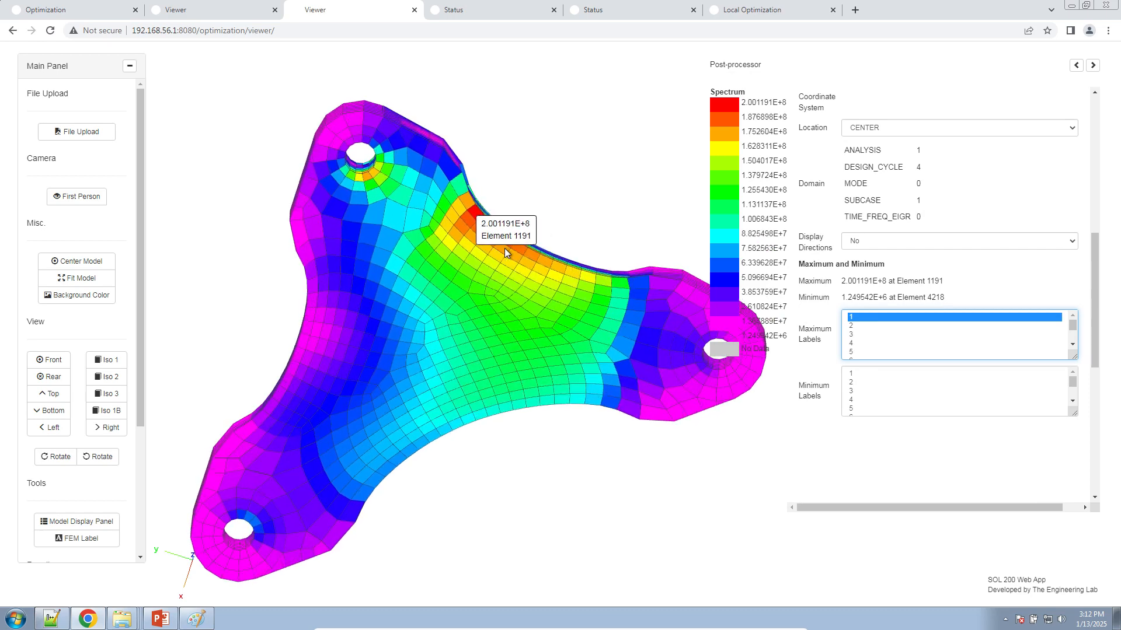
right_click_drag(467, 187, 555, 314)
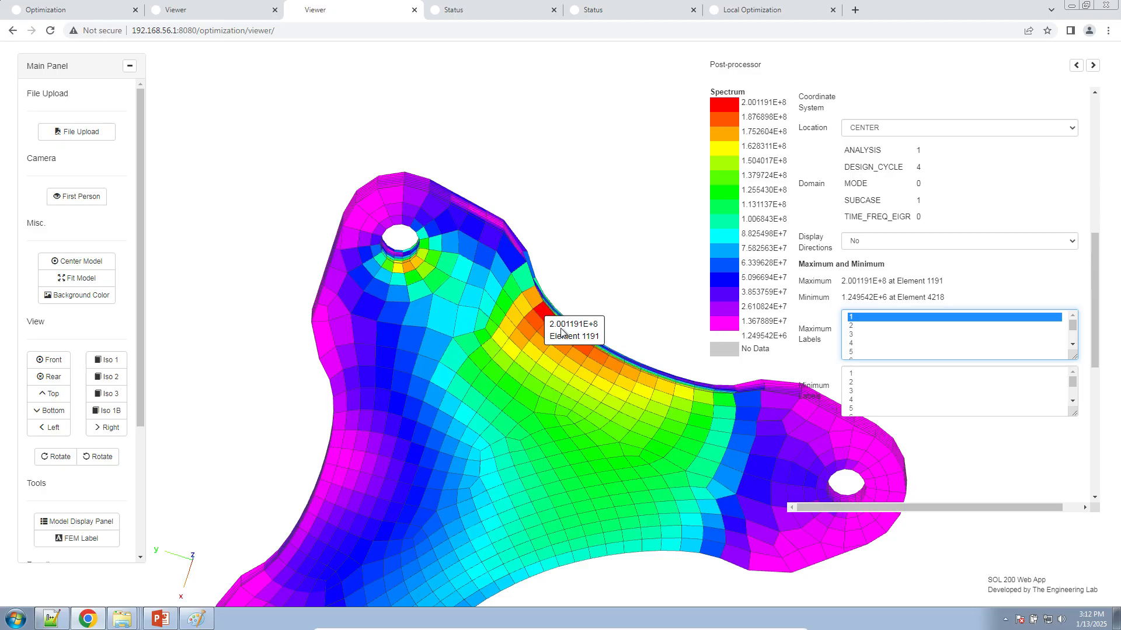
- In the "new 1" notes file, add "Subcase 1 200 MPa <= 200 MPa" under Shape Optimization and start a second subcase line
left_click(51, 620)
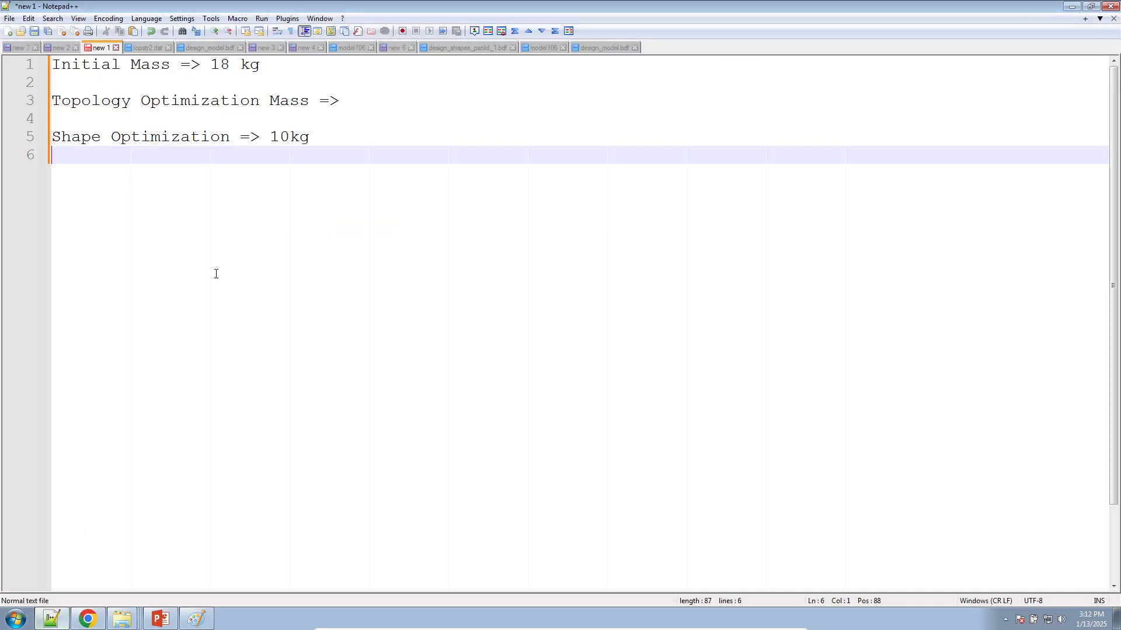
type("Subcase 200 MPa <")
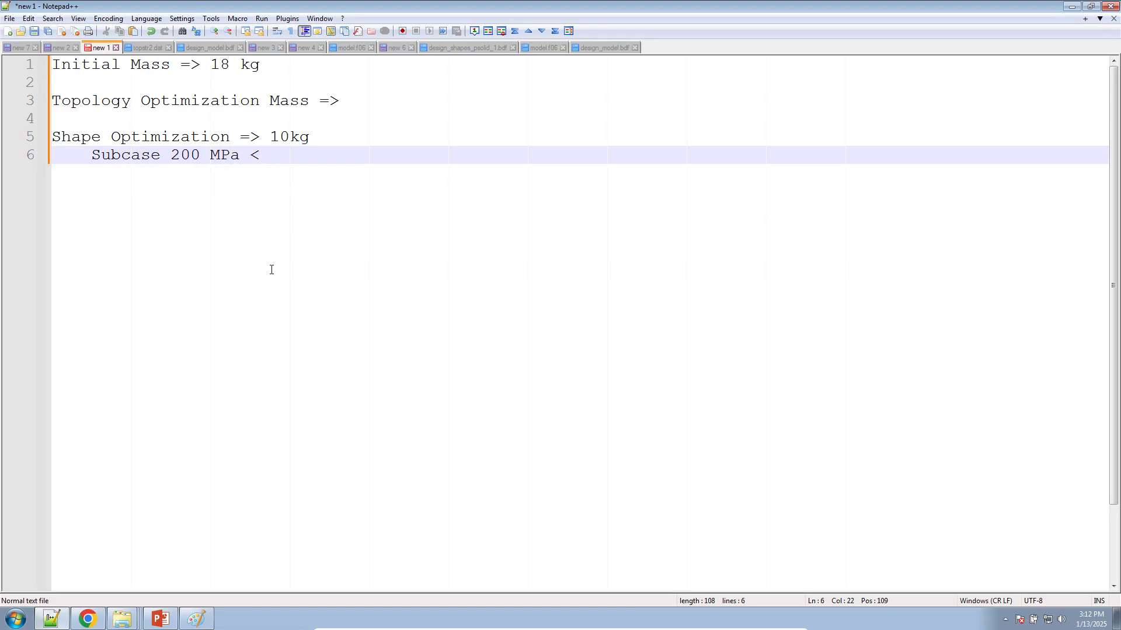
type("= 200 MPa")
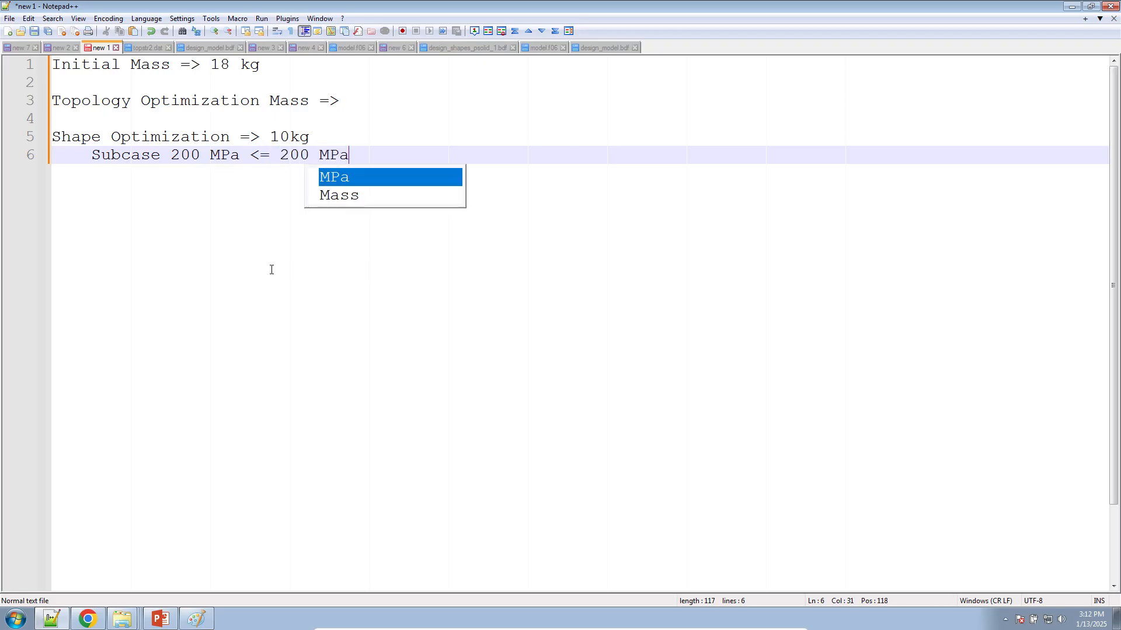
key("Return")
type("Subase")
key("Up")
key("Right")
type("1")
key("Down")
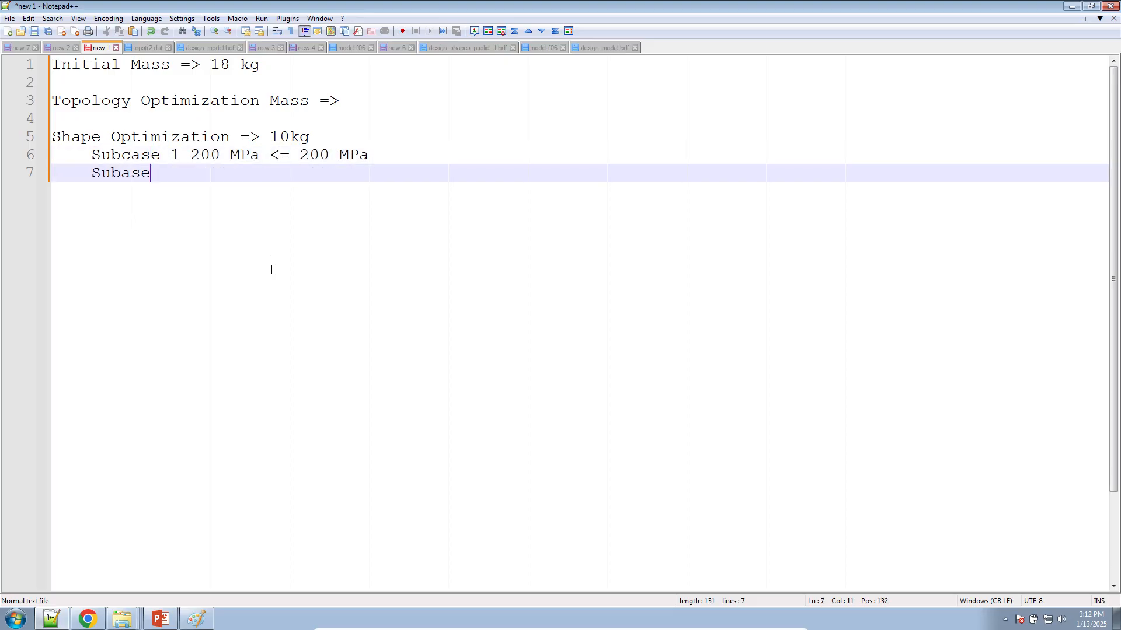
- Correct the second line to "Subcase 2" and widen the spacing after both subcase labels
key("Up")
key("Down")
key("Left")
key("Left")
key("Left")
type("c")
key("Right")
key("Right")
type("2")
key("Left")
key("Up")
key("Right")
key("Down")
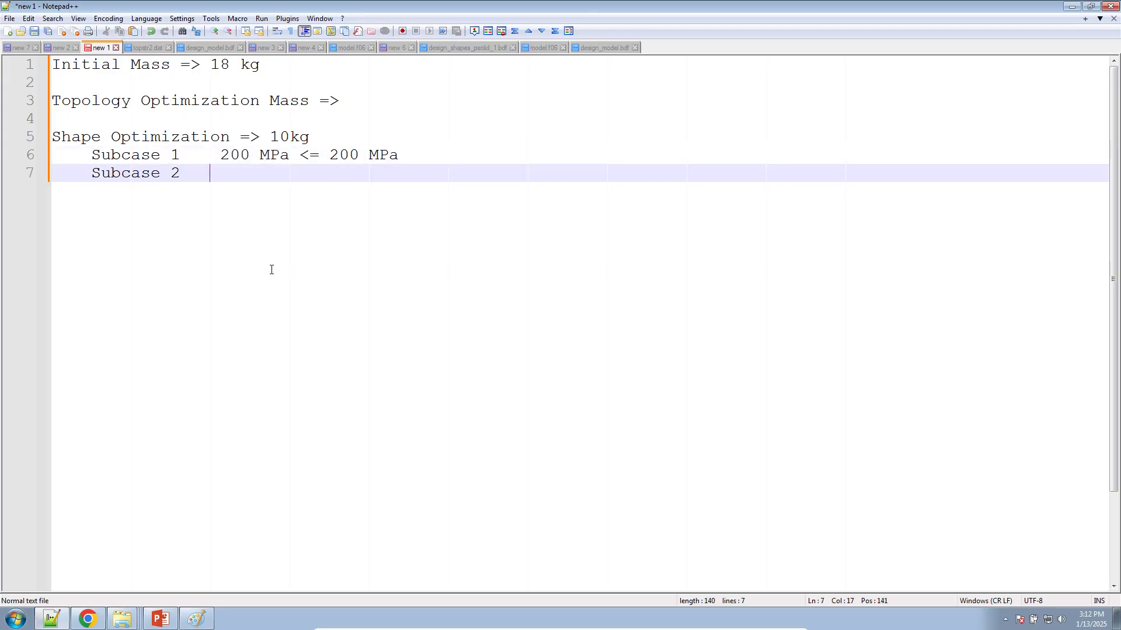
- In the browser viewer, acquire the stress data for subcase 2 at design cycle 4 and label the single highest von Mises element
left_click(88, 619)
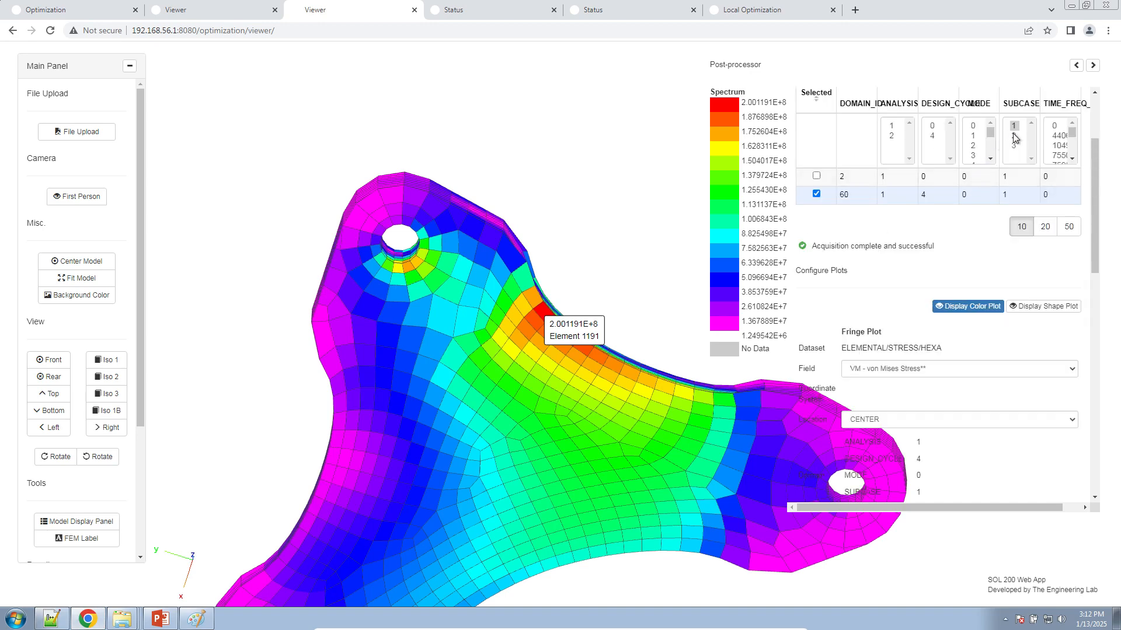
left_click(1013, 135)
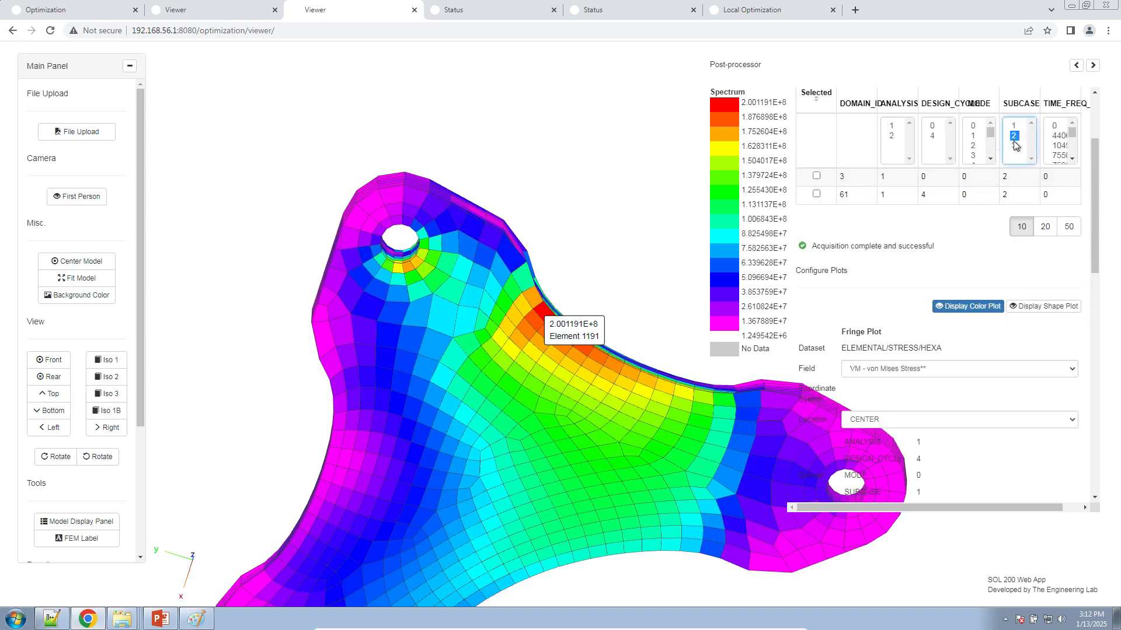
left_click(816, 193)
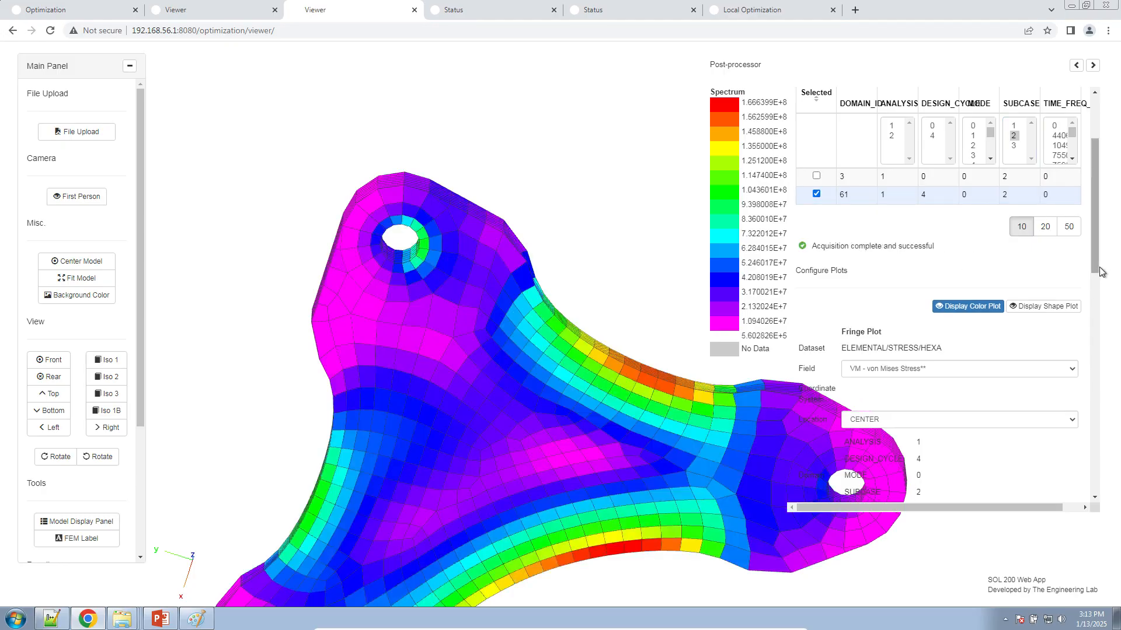
left_click_drag(1098, 264, 1097, 353)
left_click(859, 331)
left_click_drag(604, 407, 526, 386)
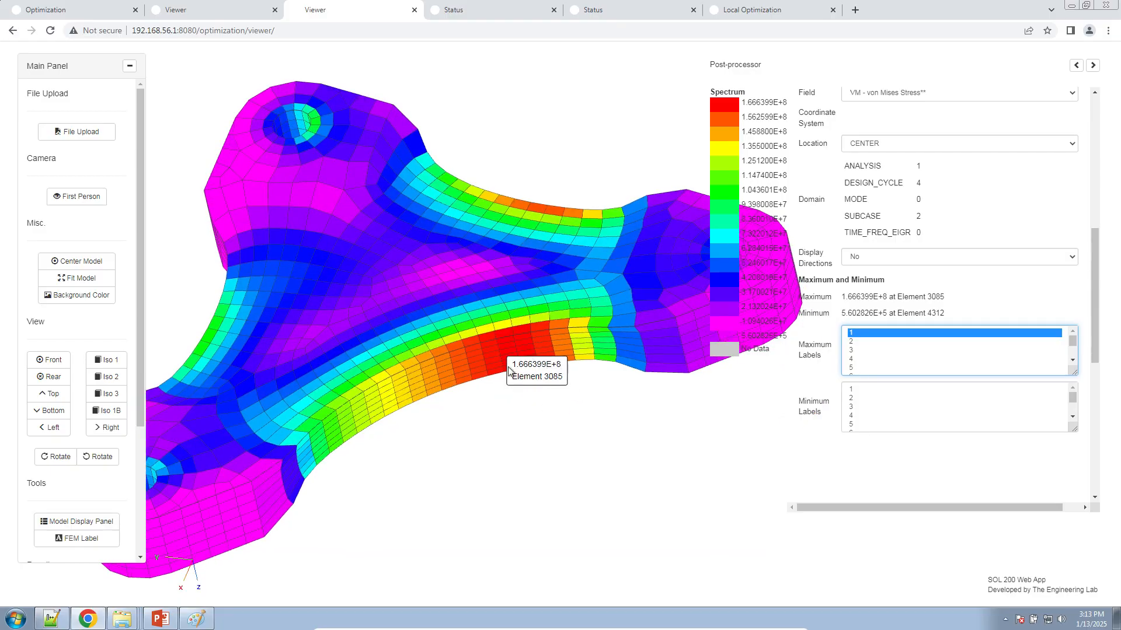
- In the "new 1" notes, complete the Subcase 2 line with "166 MPa < 200 MPa" and leave a blank line below it
left_click(51, 618)
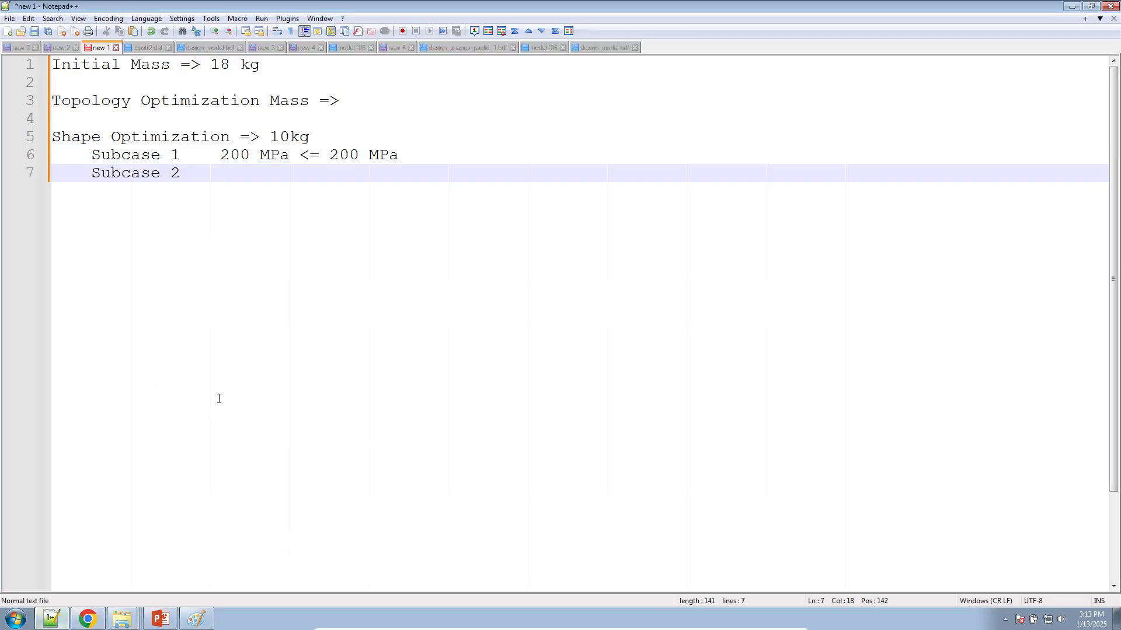
type("P")
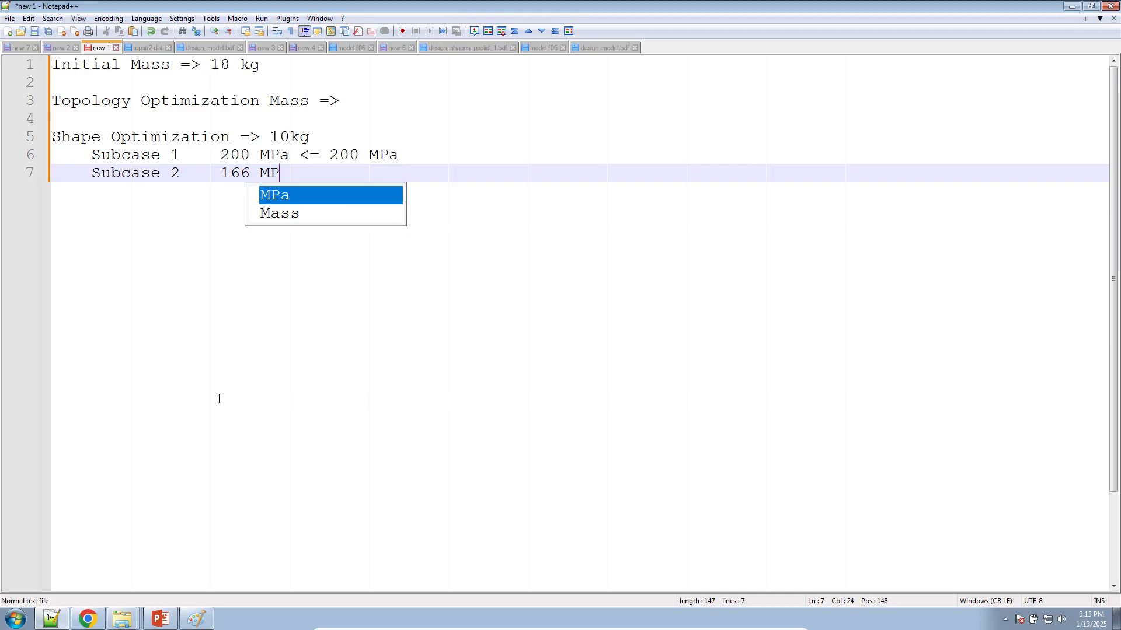
type("a < 200 MPa")
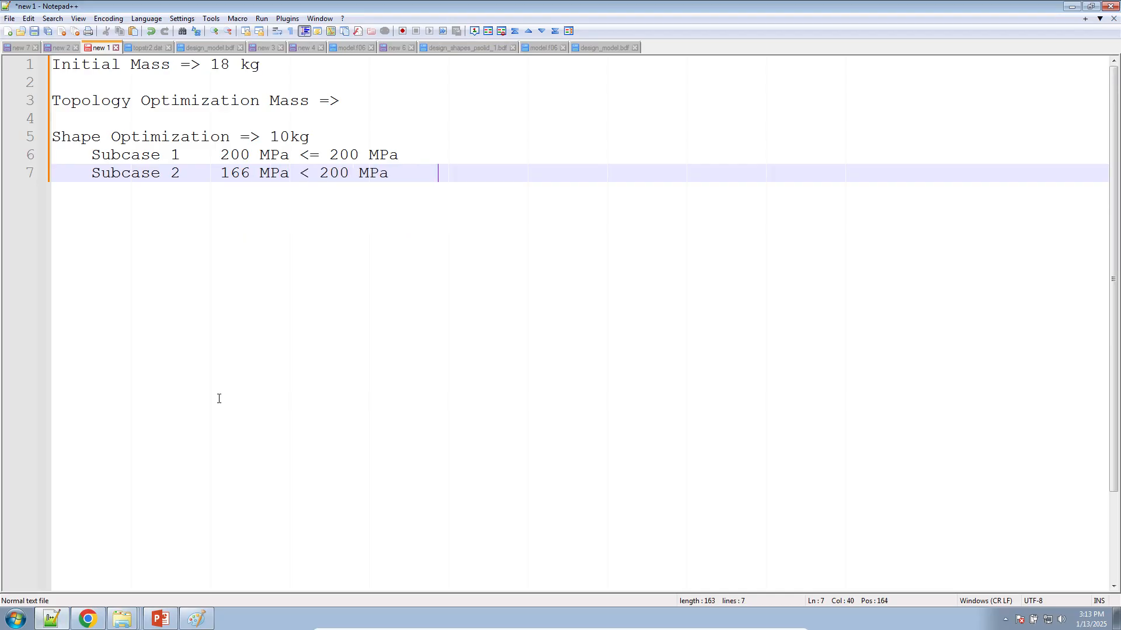
key("Return")
key("Return")
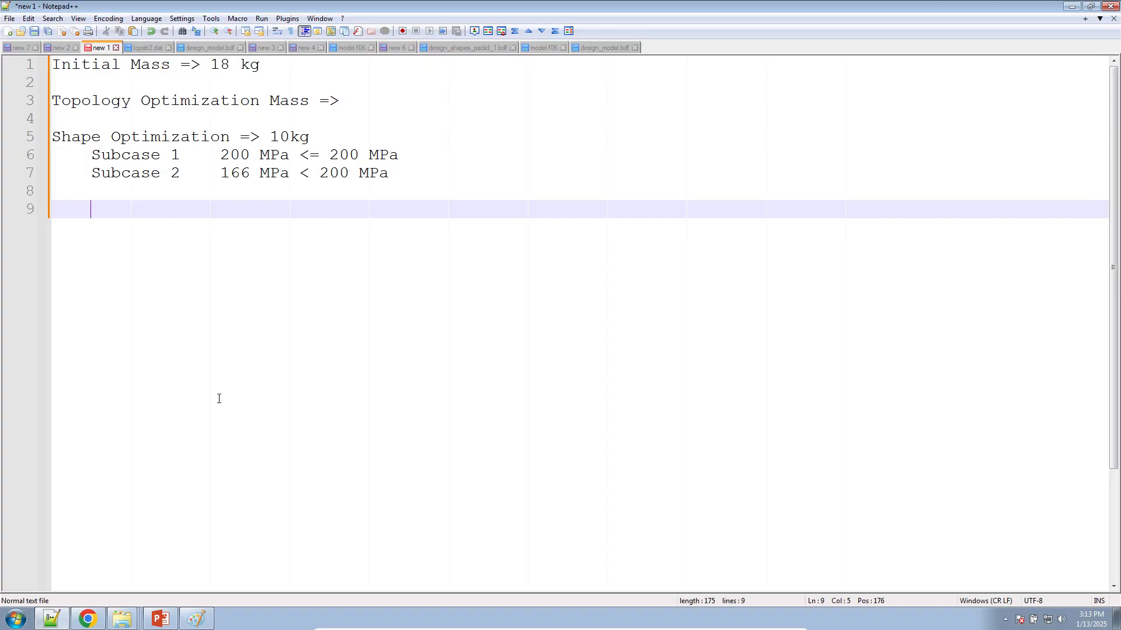
- Back in the viewer, acquire the NODAL/EIGENVECTOR dataset for mode 1 at design cycle 4
left_click(96, 620)
scroll(955, 228, "up", 10)
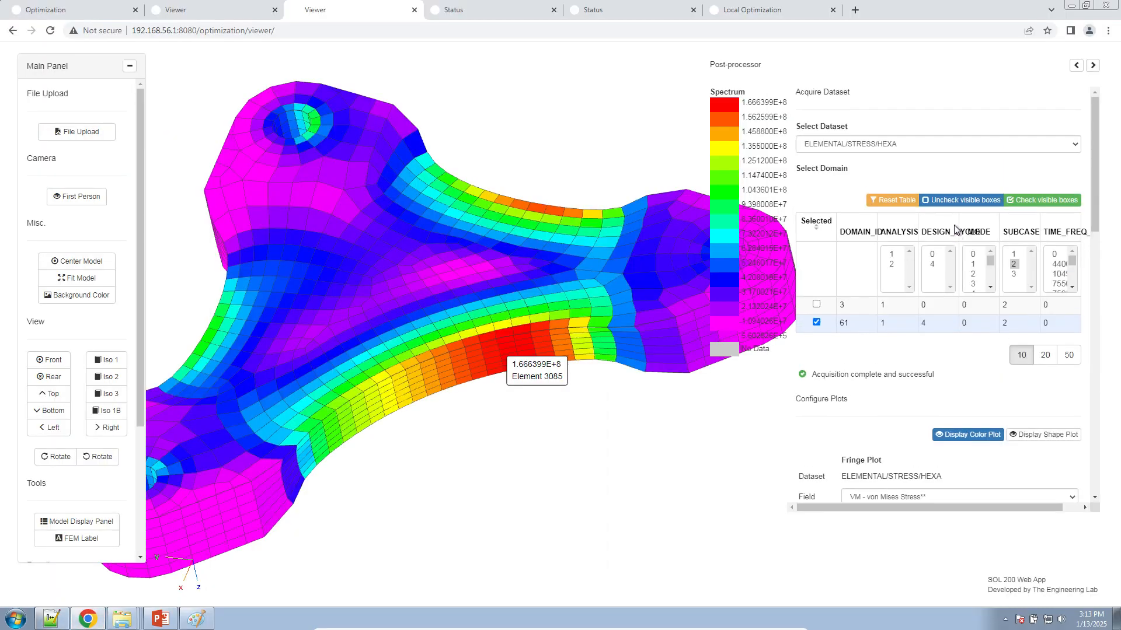
left_click(904, 144)
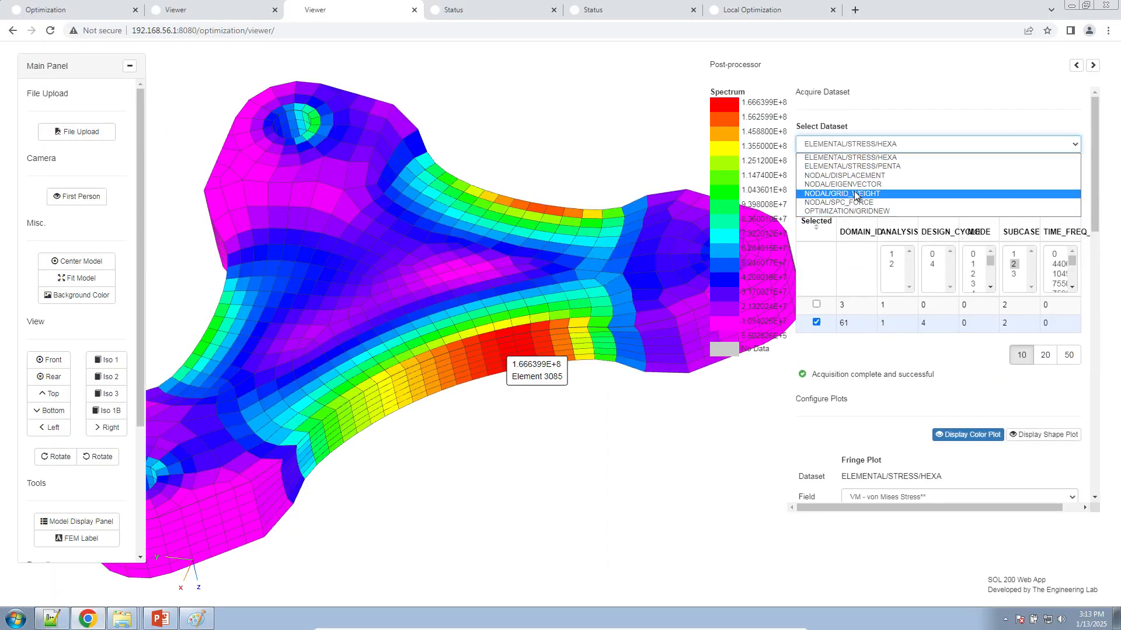
left_click(856, 186)
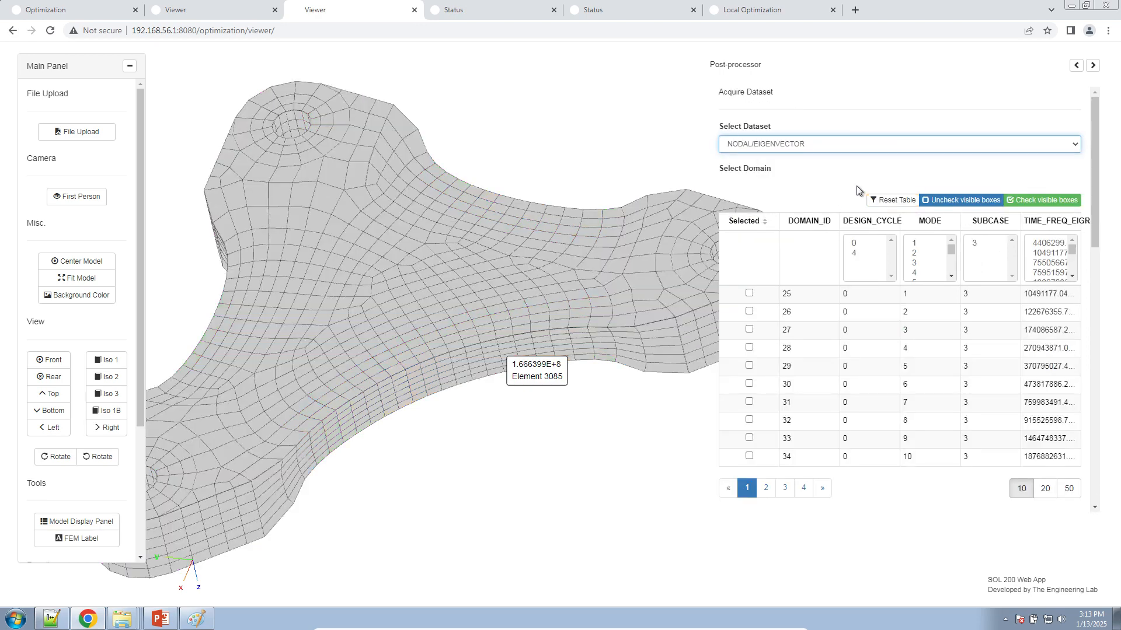
left_click(913, 242)
left_click(750, 311)
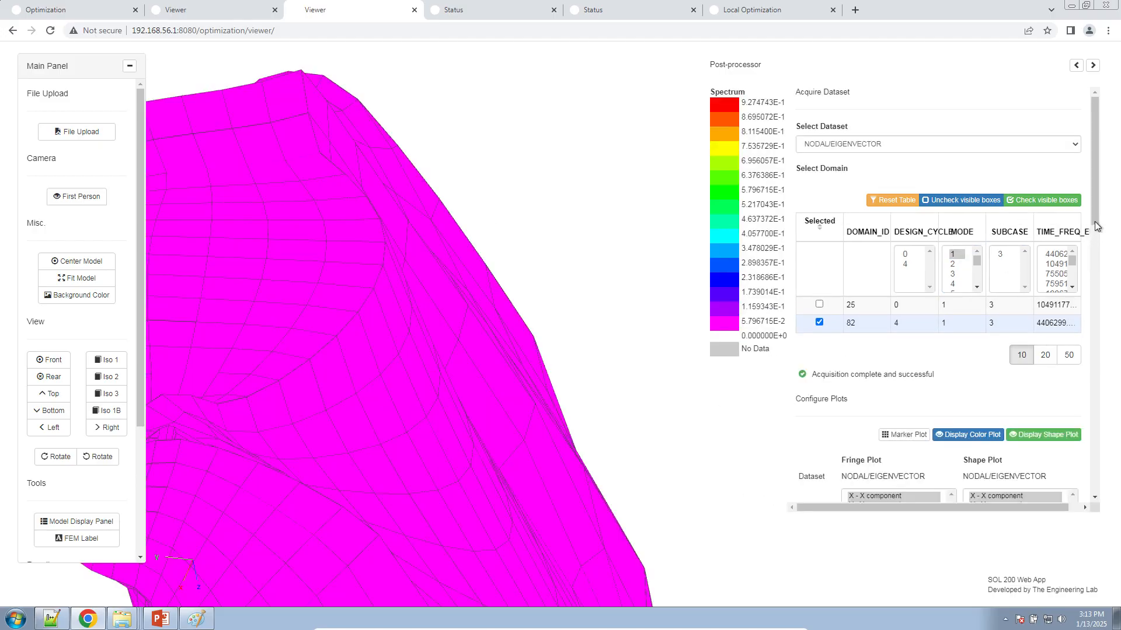
- Set the shape plot's scale factor to 0.010 and fit the bracket in a rotated view showing its mode shape
scroll(1095, 292, "down", 7)
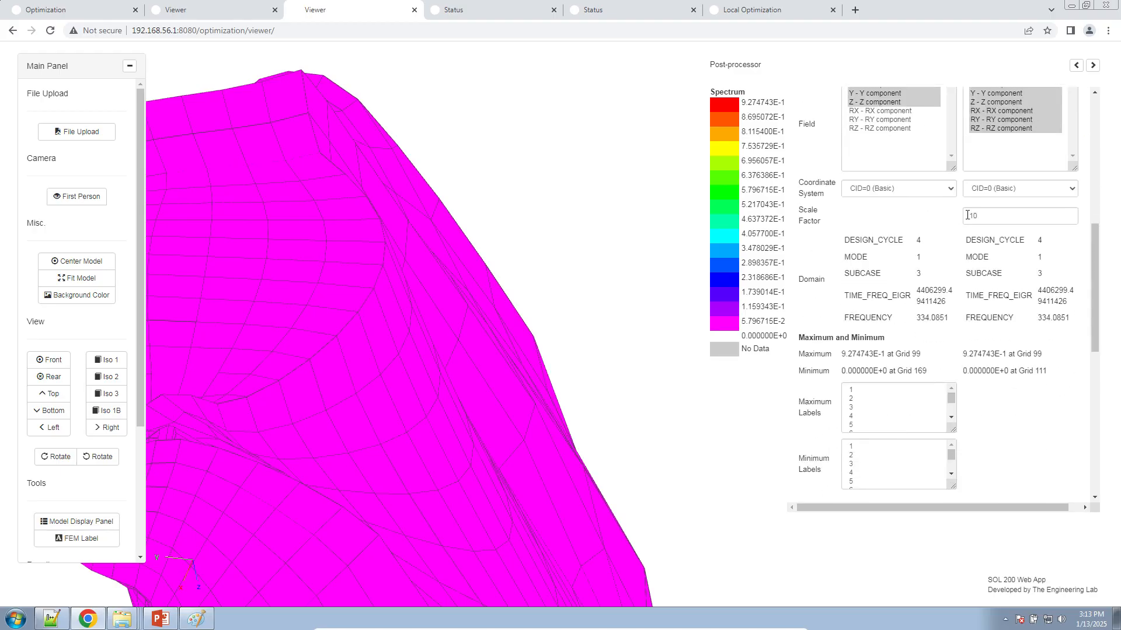
left_click(975, 227)
type("0.0")
left_click(524, 278)
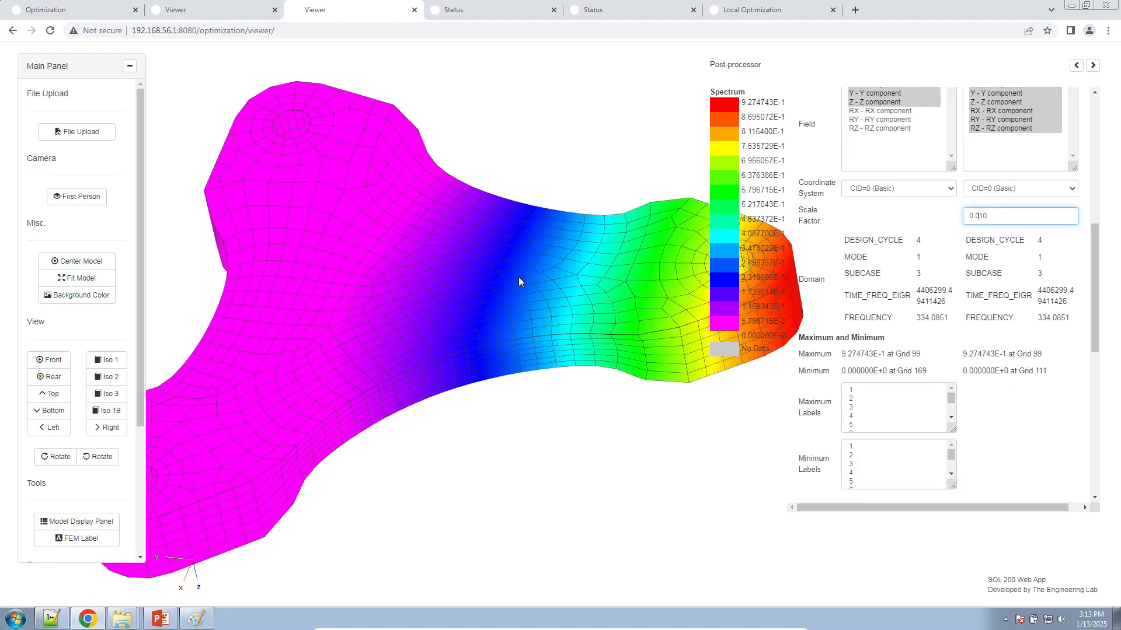
left_click(84, 278)
left_click_drag(562, 240, 305, 362)
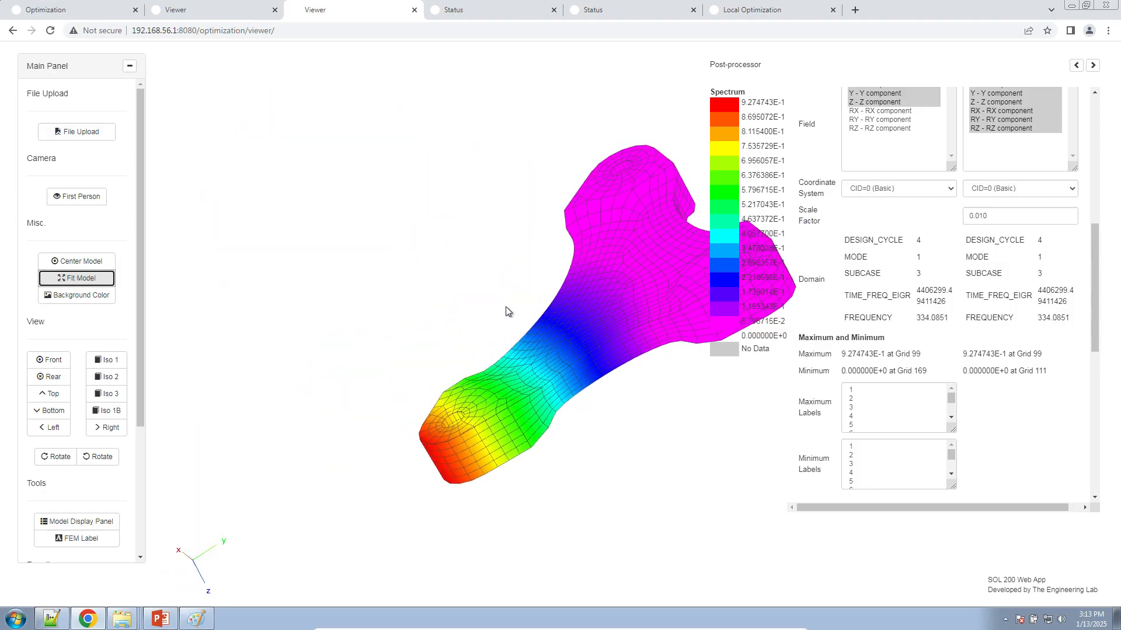
right_click_drag(520, 310, 427, 308)
- Toggle the shape plot to compare the bracket's deformed and undeformed shapes
left_click(976, 316)
scroll(976, 316, "up", 4)
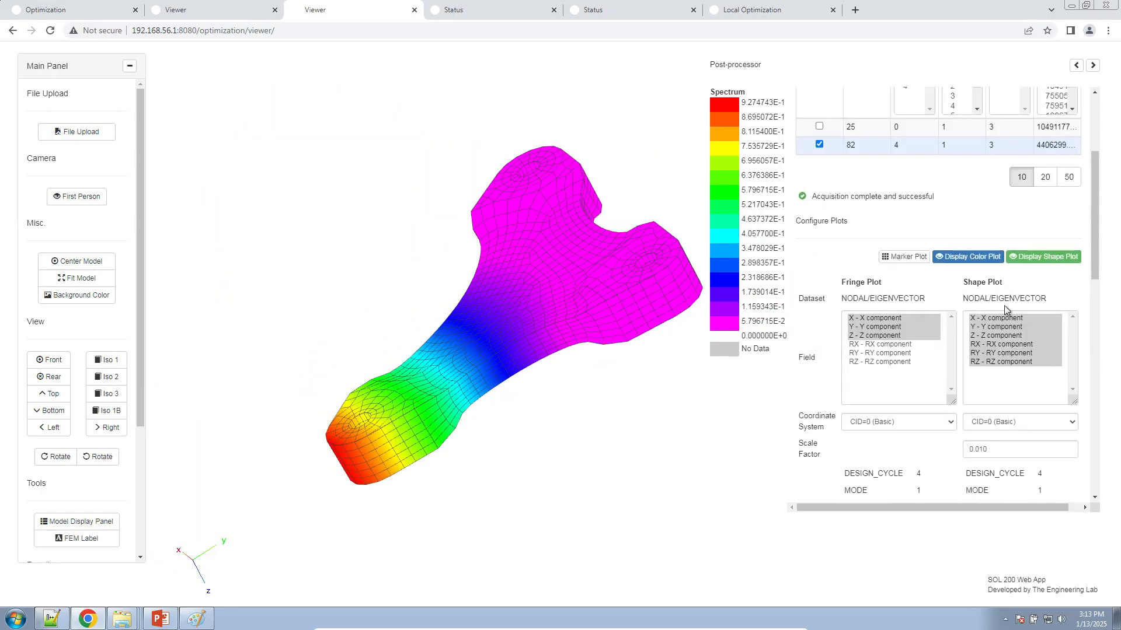
left_click(1051, 259)
left_click(1053, 263)
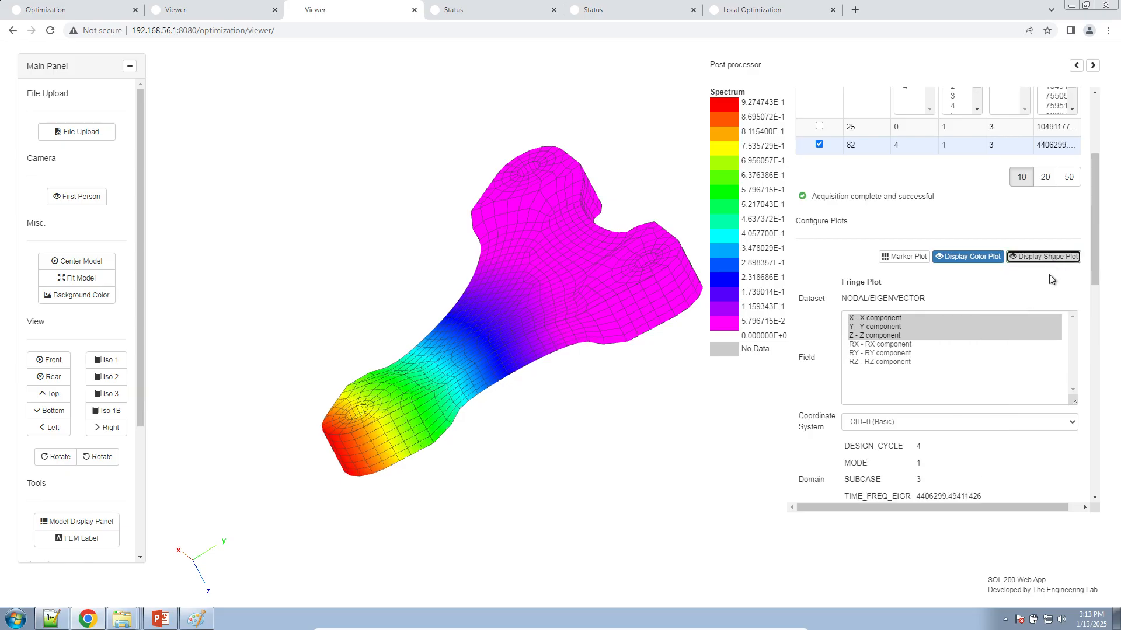
- Set the shape plot's scale factor to 0.10, compare the deformed and undeformed bracket, and turn the shape plot off
left_click(979, 449)
key("BackSpace")
left_click(1040, 259)
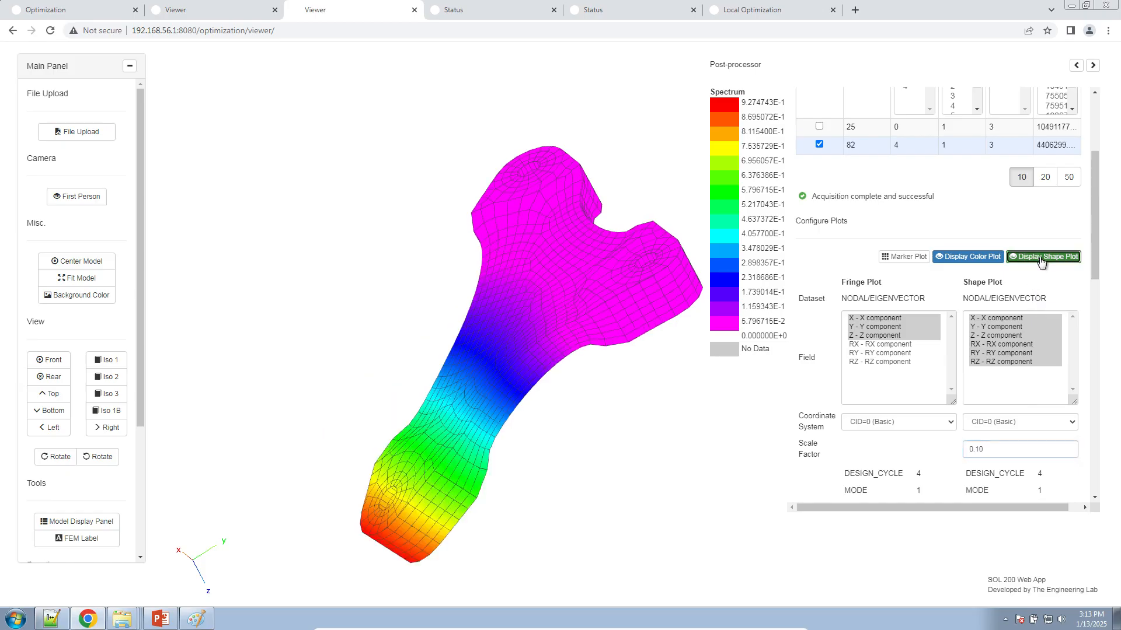
left_click(1040, 258)
left_click(1040, 258)
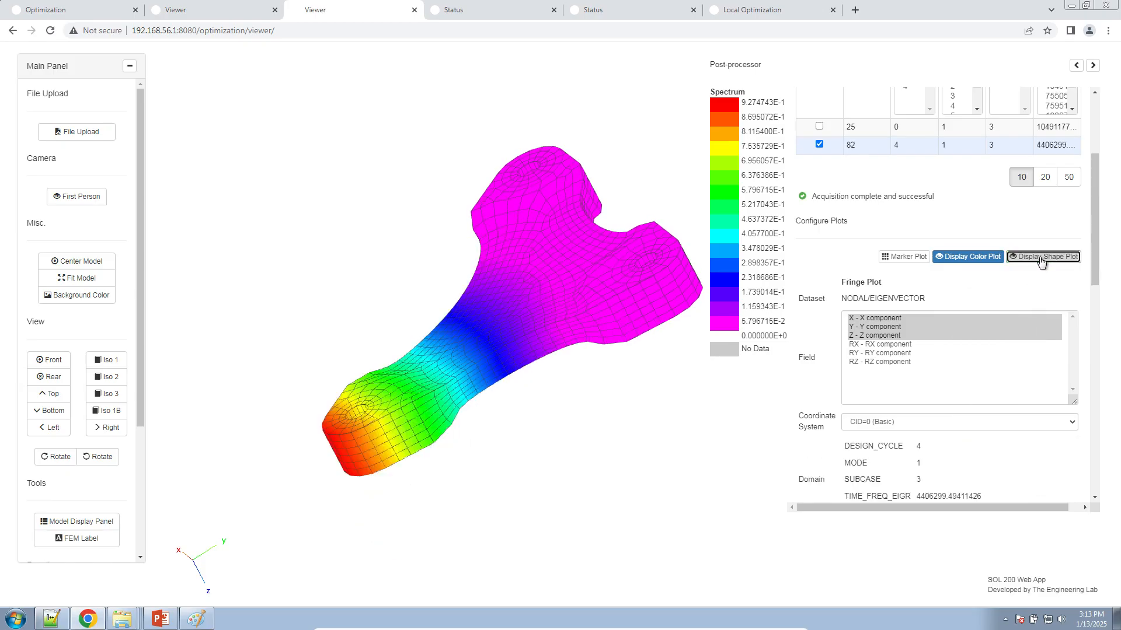
left_click(1041, 258)
- Copy the mode 1 FREQUENCY value from the fringe plot's domain information
scroll(1095, 276, "down", 4)
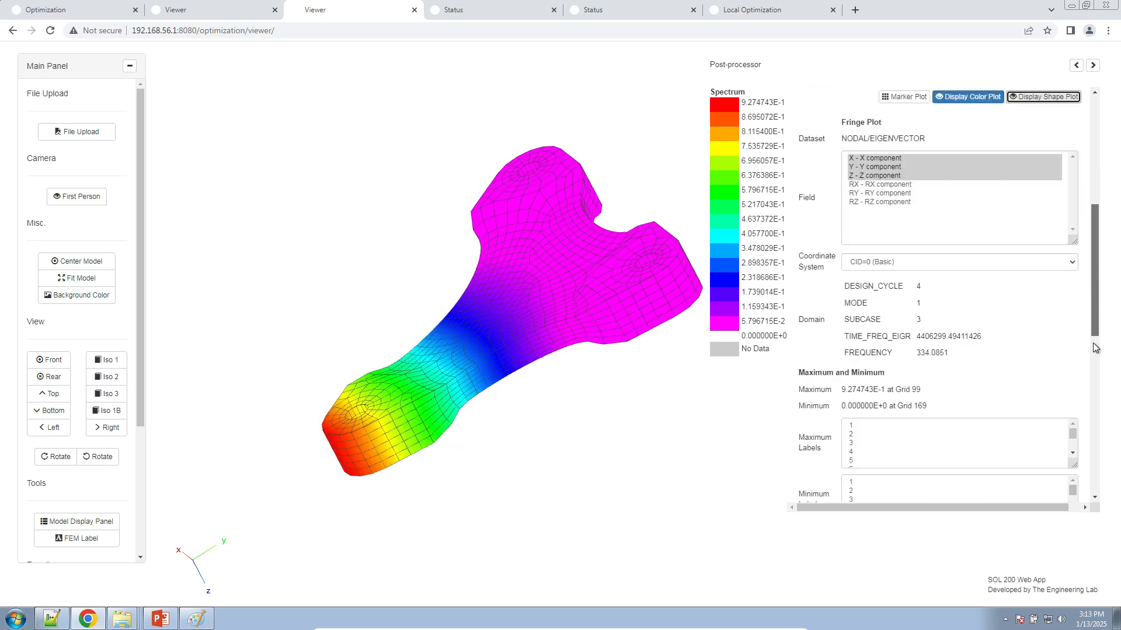
left_click_drag(917, 259, 950, 260)
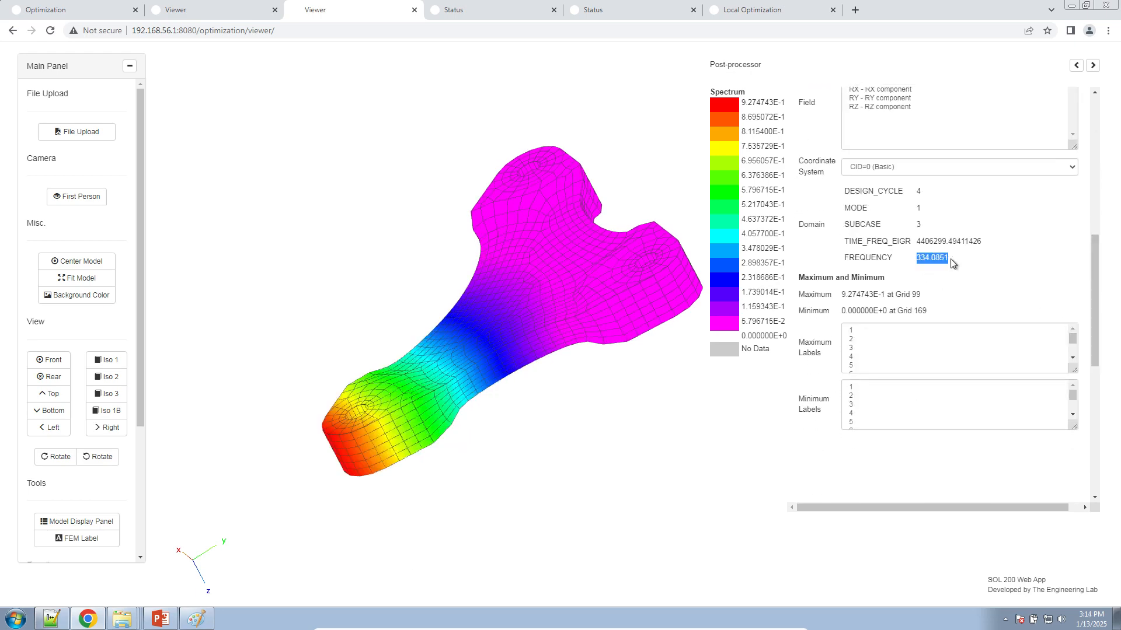
right_click(933, 258)
left_click(947, 267)
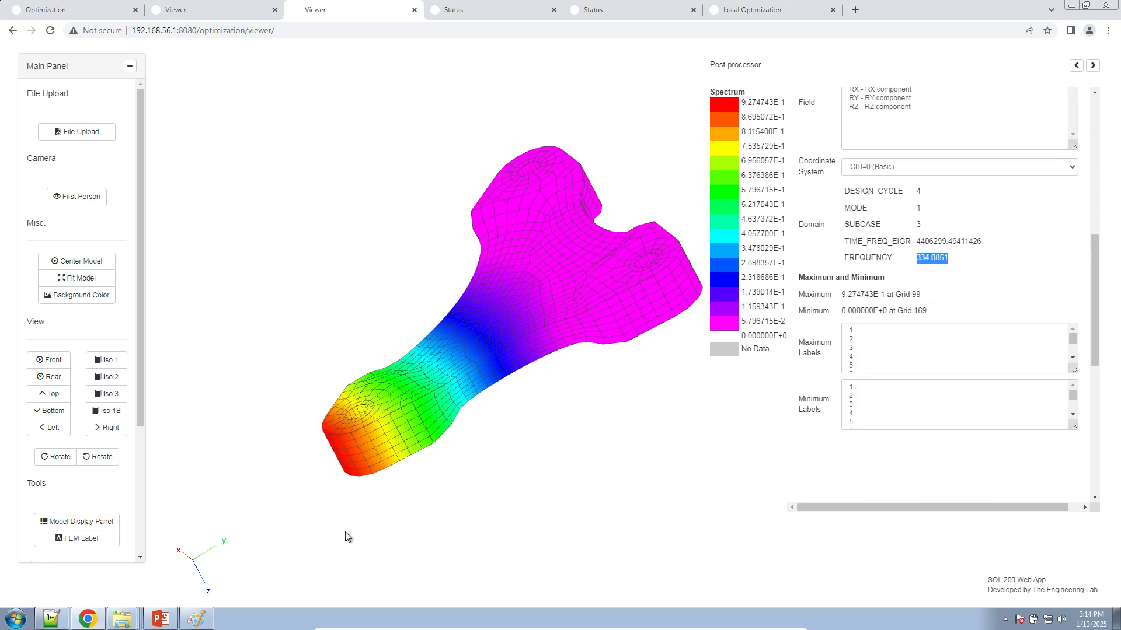
- In the "new 1" notes, add the line "Subcase 3 200 Hz < 334.0851 Hz" using the copied frequency
left_click(52, 618)
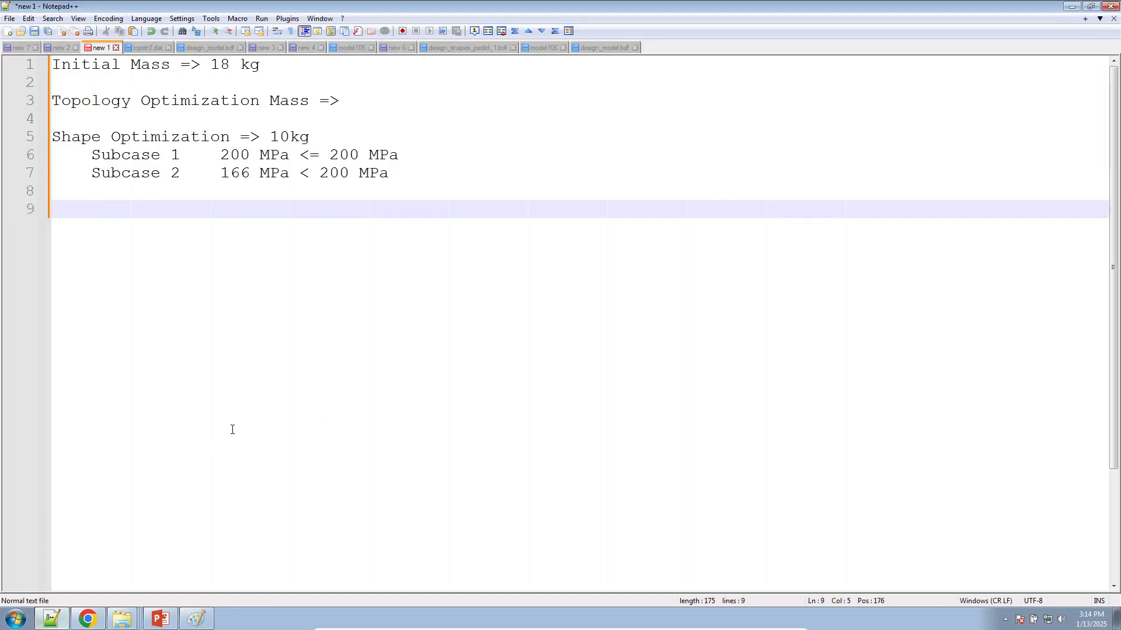
type("Subcase 3    200 Hz")
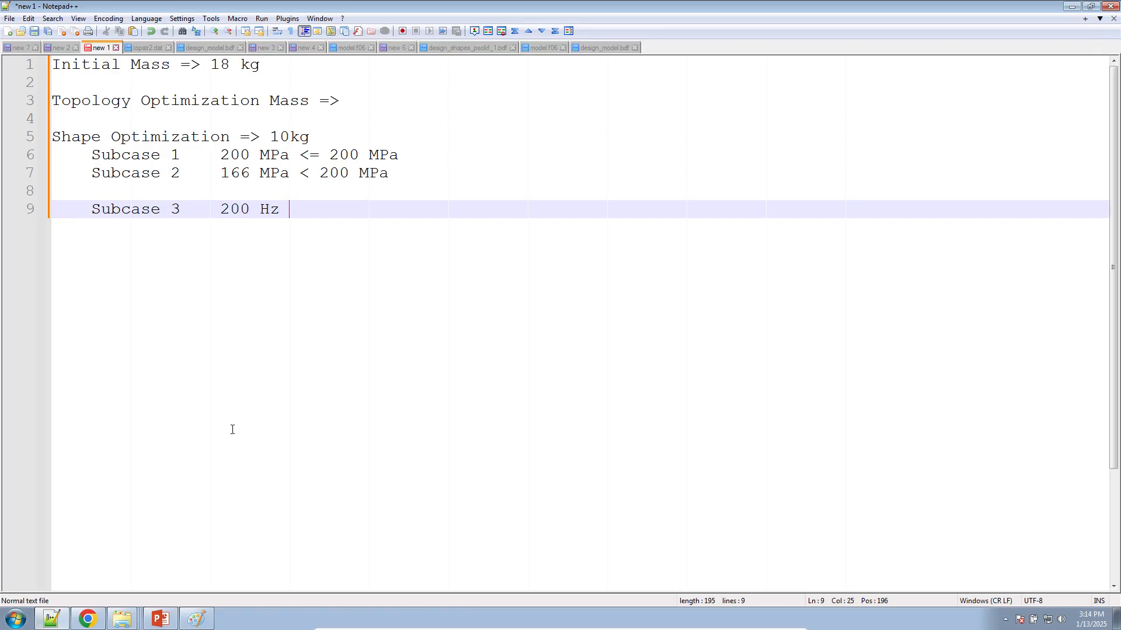
type(" <")
key("ctrl+v")
type("Hz")
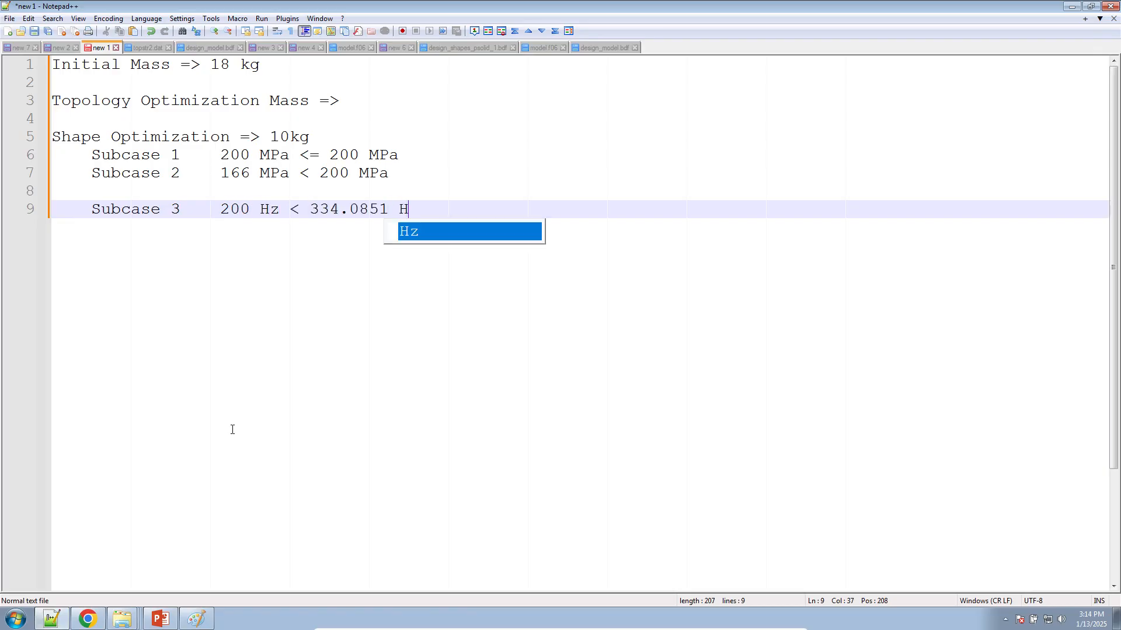
- Add an indented conclusion below Subcase 3 reading "=> The design is feasible (all design constraints are satisfied)"
key("Return")
key("Return")
key("Tab")
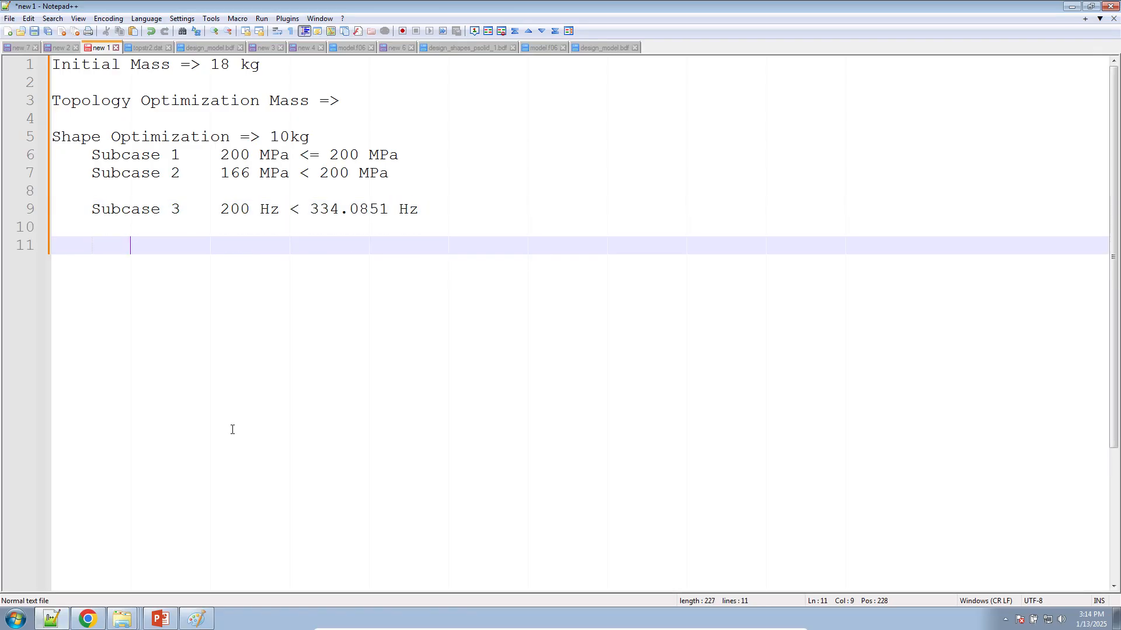
type("=> The design is feasible (all design constraints are satisified")
key("BackSpace")
key("BackSpace")
key("BackSpace")
key("BackSpace")
key("BackSpace")
type("fied)")
key("Return")
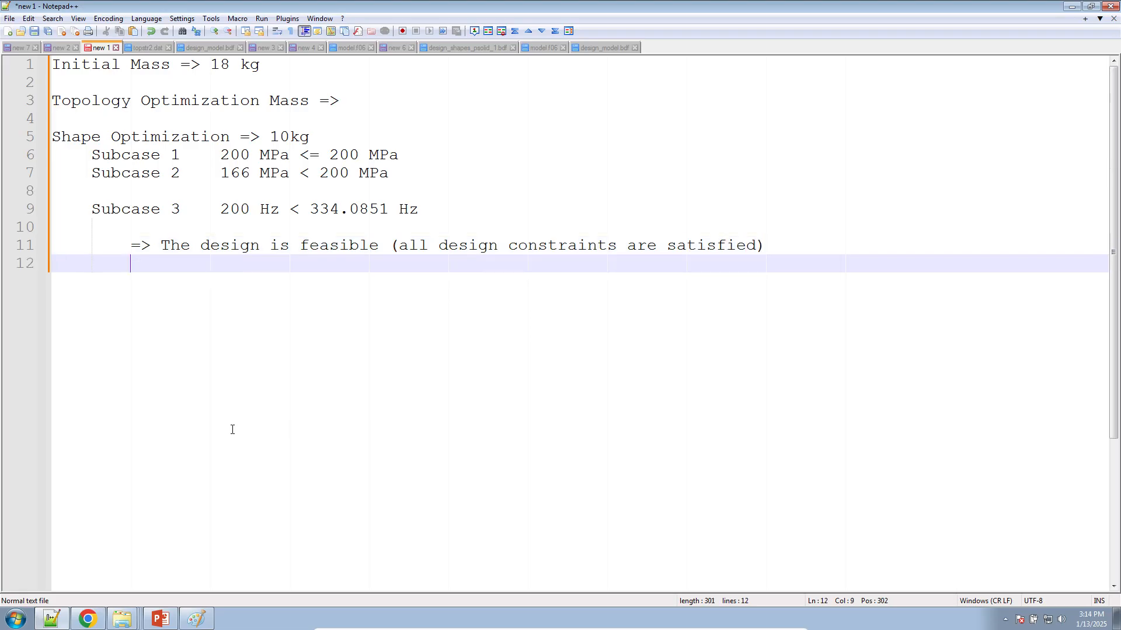
- Open model_final.bdf from the workspace_b folder in the text editor
right_click(115, 624)
left_click(128, 592)
left_click(650, 306)
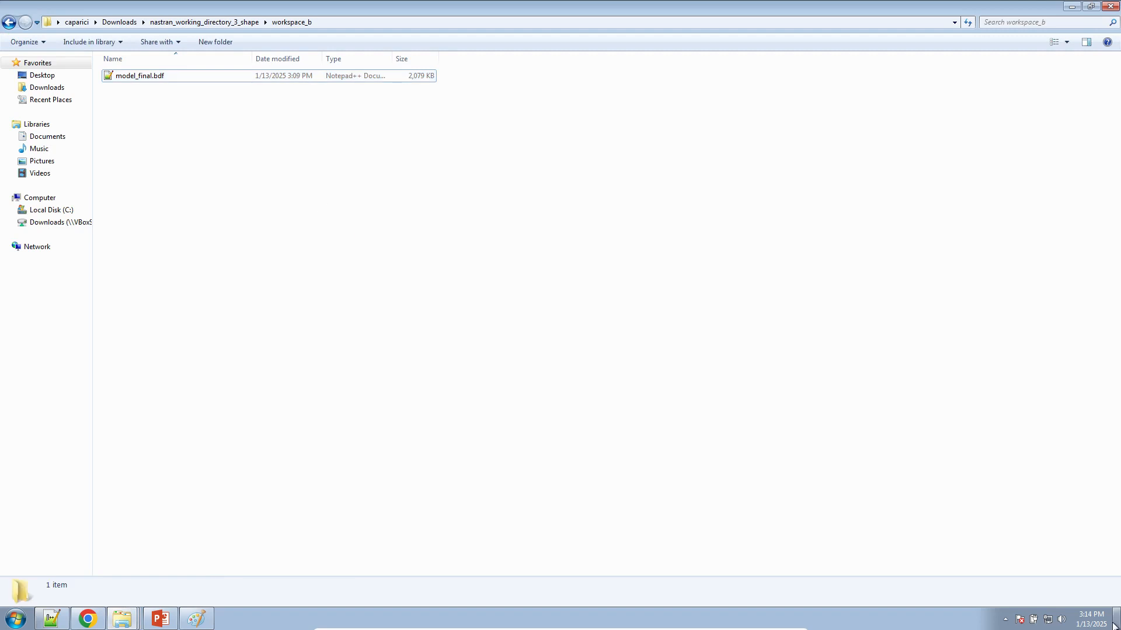
left_click(51, 620)
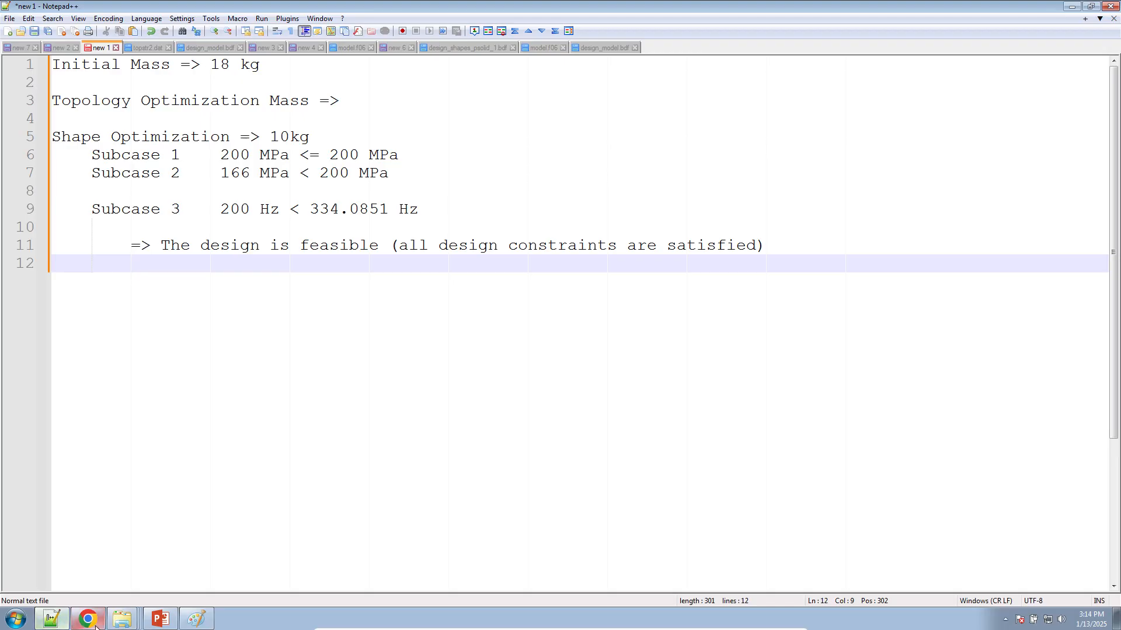
left_click(123, 621)
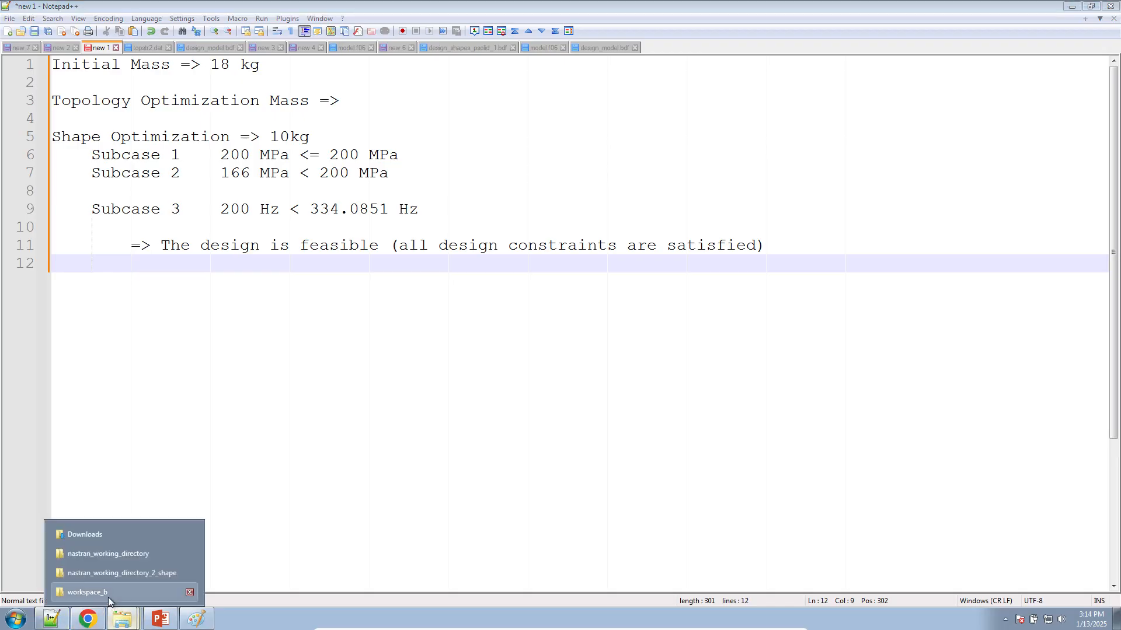
left_click(108, 593)
double_click(134, 76)
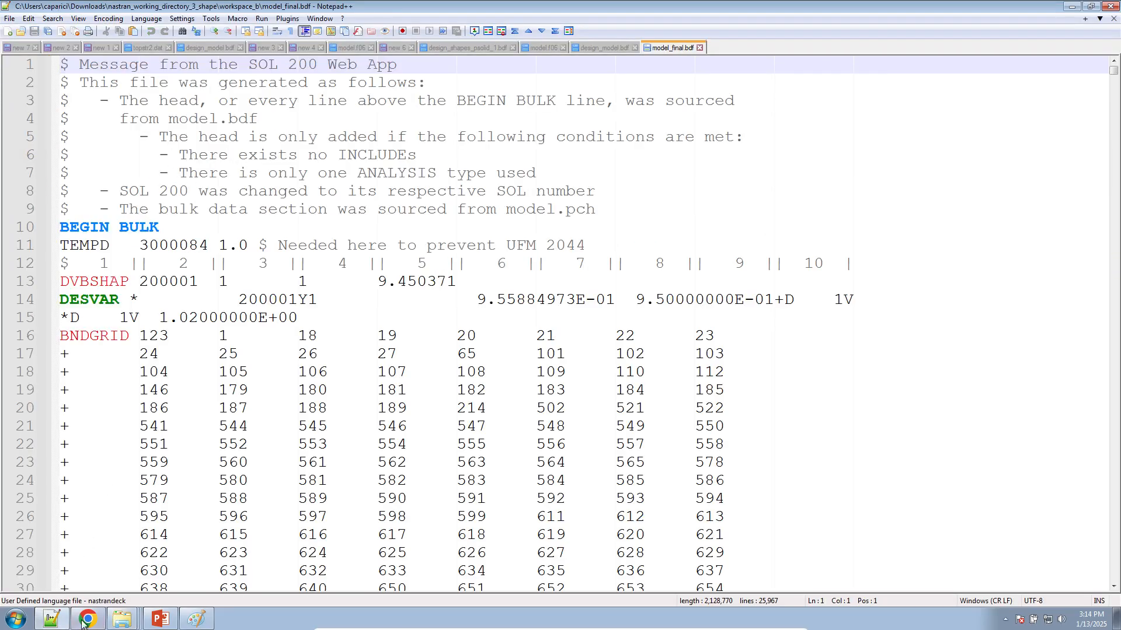
- Return to the browser viewer and examine the optimized bracket's overall shape from another angle
left_click(80, 617)
right_click_drag(609, 209, 525, 228)
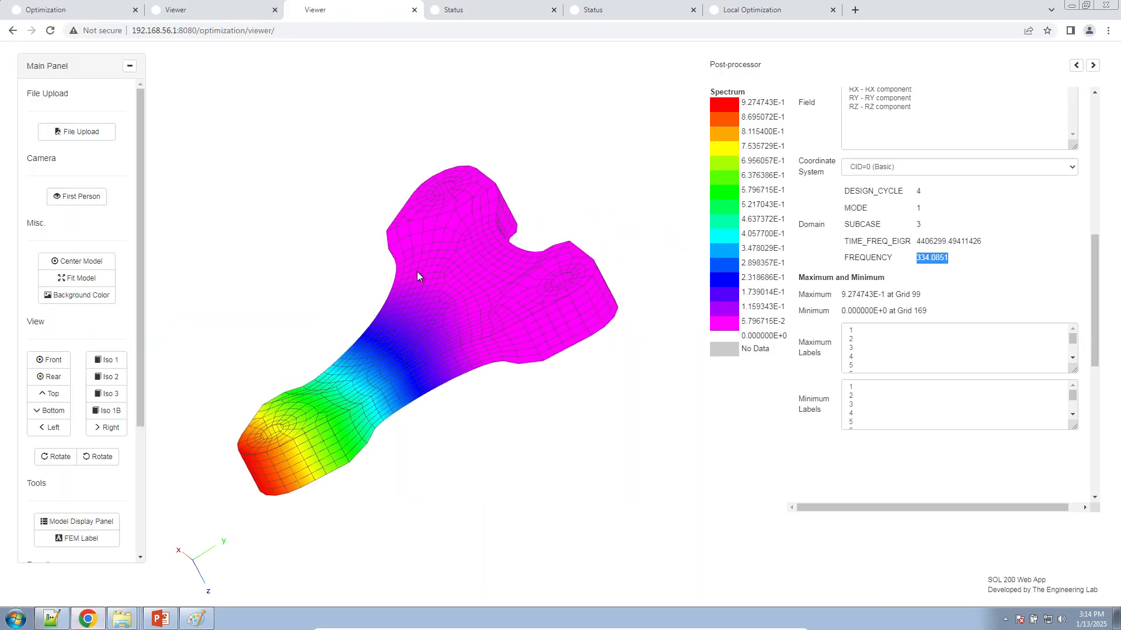
left_click_drag(470, 314, 530, 365)
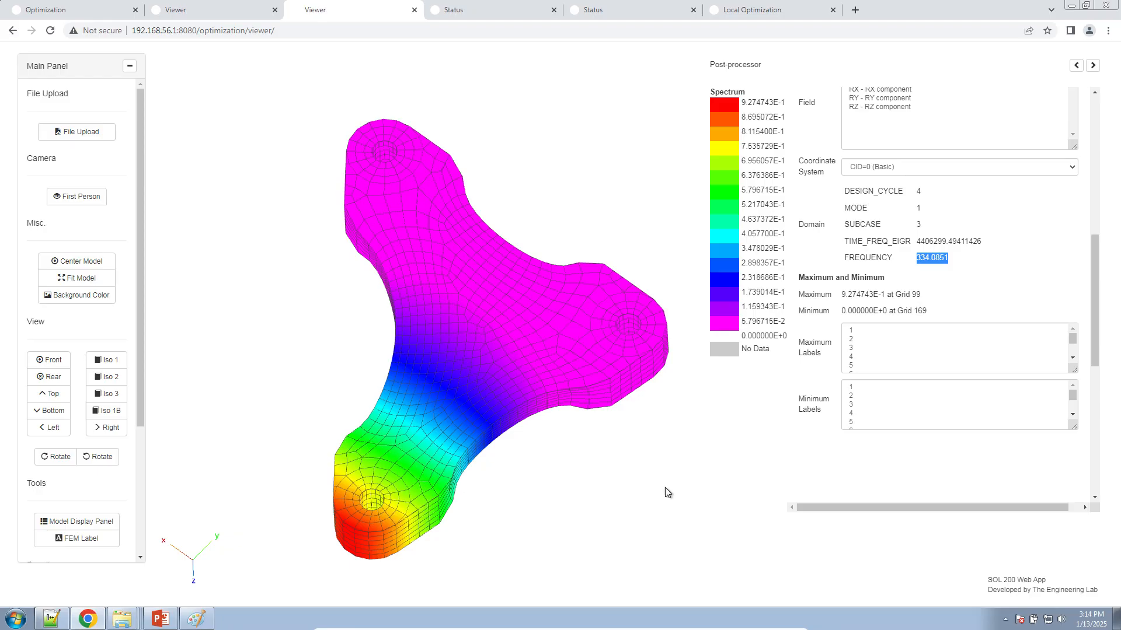
- Run the Start MSC Nastran shortcut from nastran_working_directory and inspect the initial and final objective values in the Local Optimization Results
left_click(119, 620)
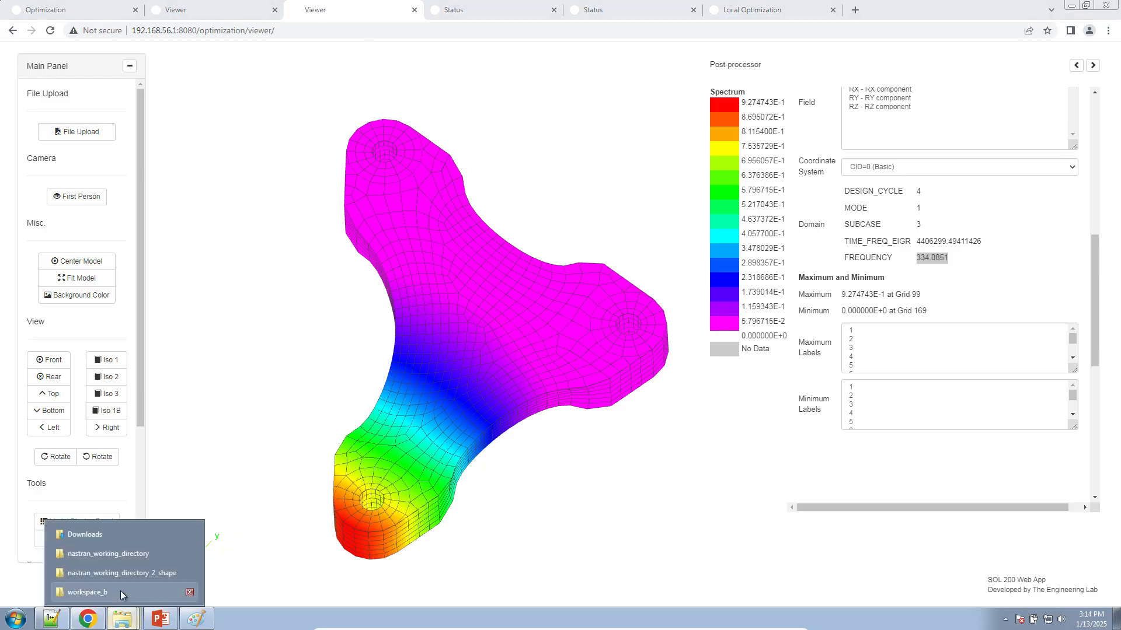
left_click(118, 552)
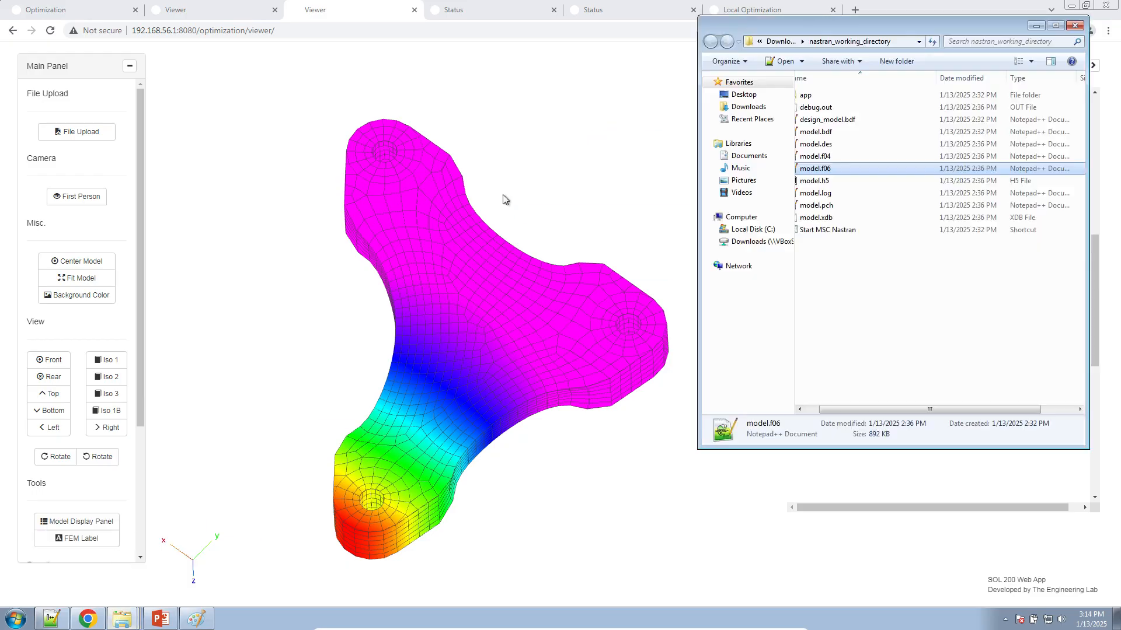
double_click(846, 231)
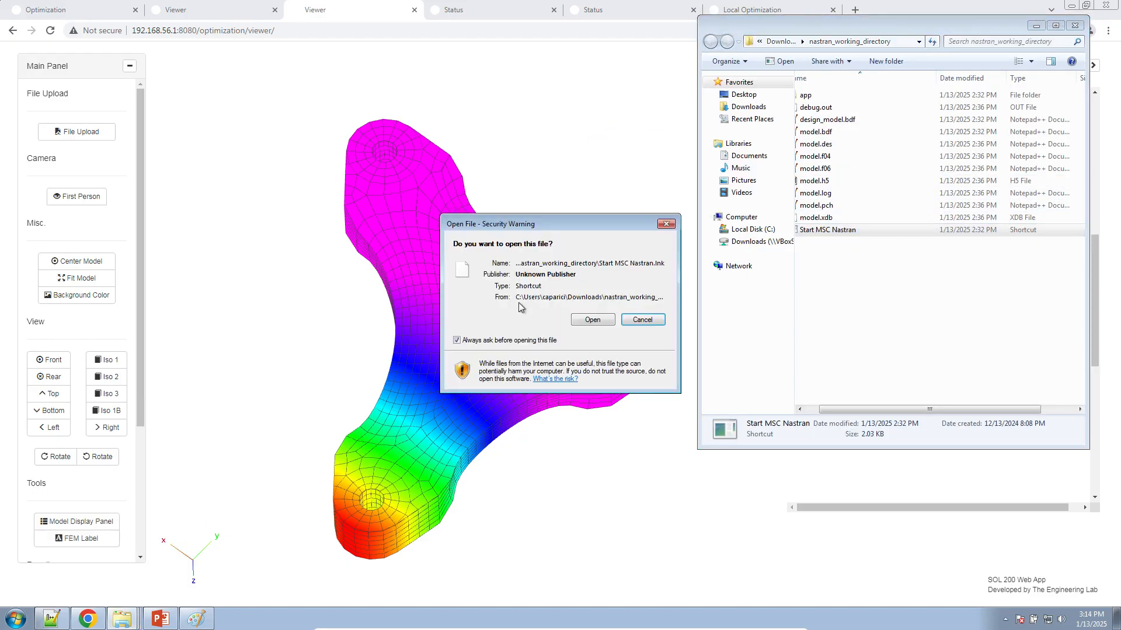
left_click(574, 321)
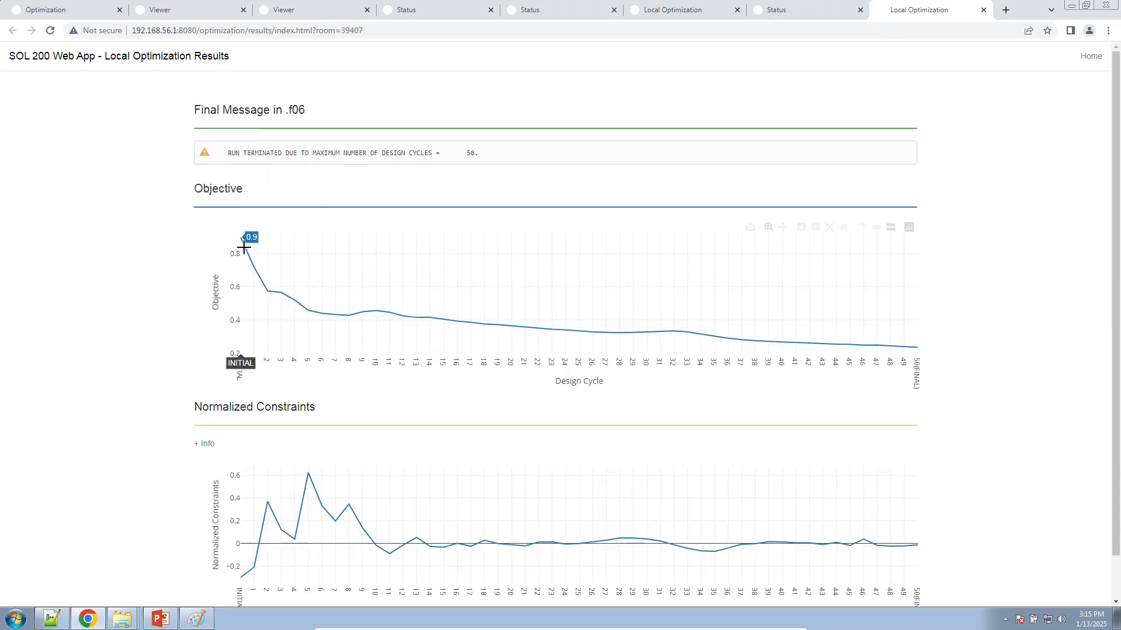
mouse_move(917, 346)
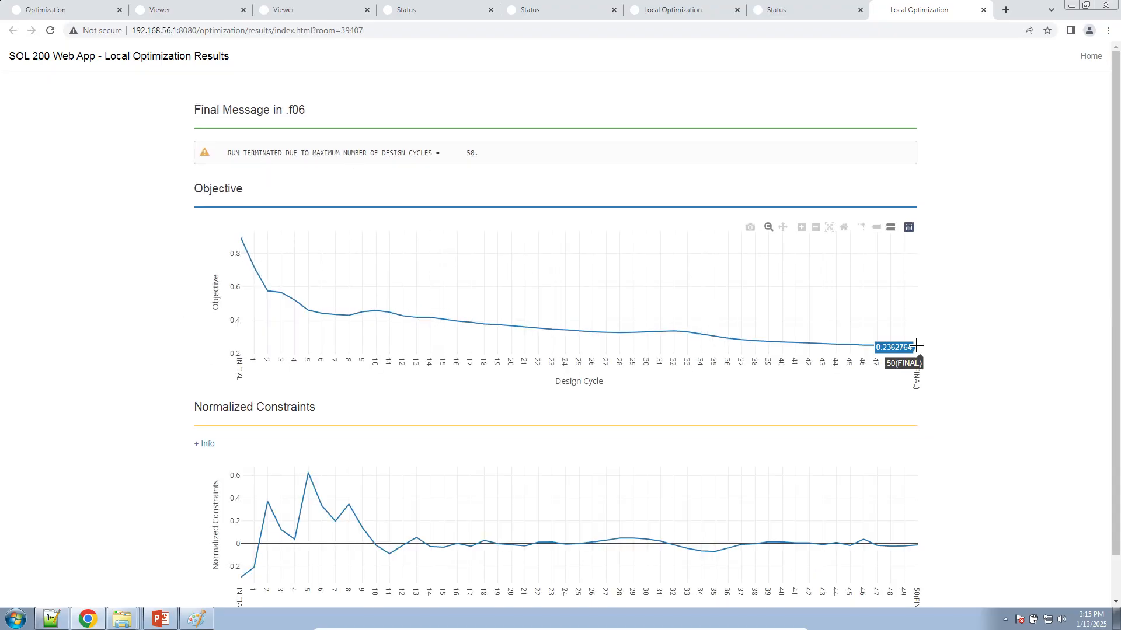
- Calculate 18 * .23 with a Google search in a new browser tab and copy the resulting mass, 4.14
left_click(1007, 11)
type("18 * .23")
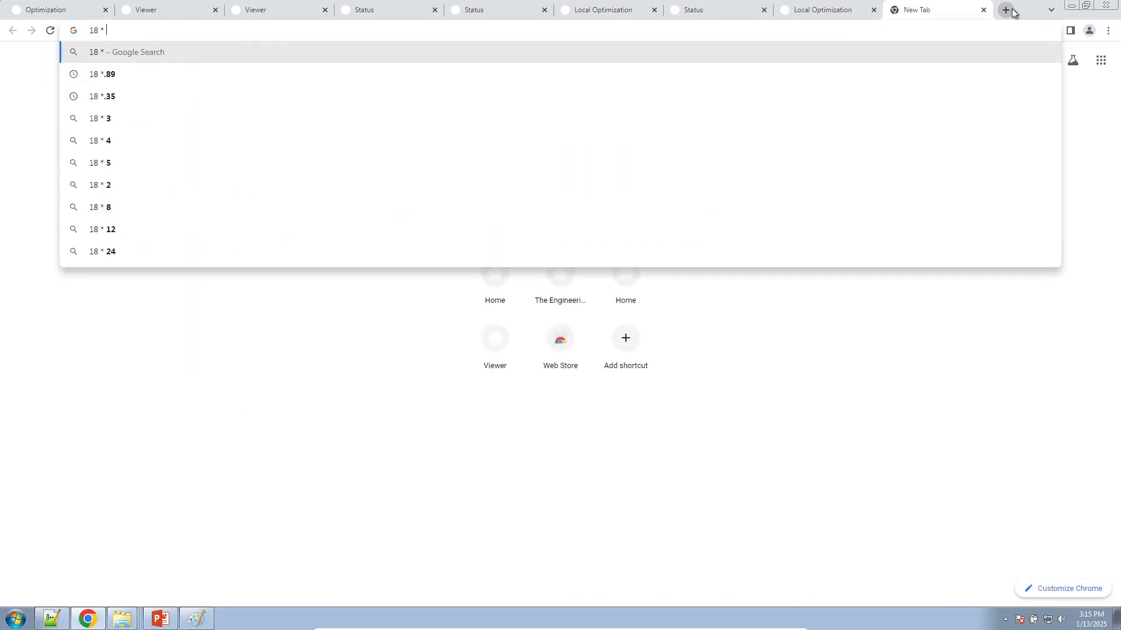
key("Return")
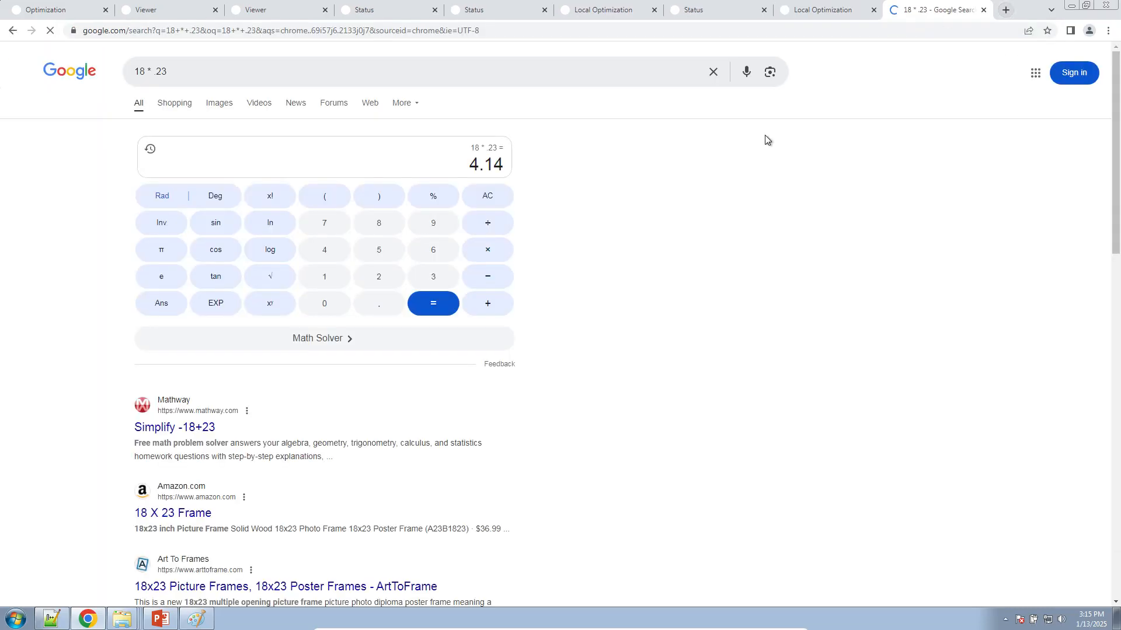
double_click(497, 164)
left_click(800, 10)
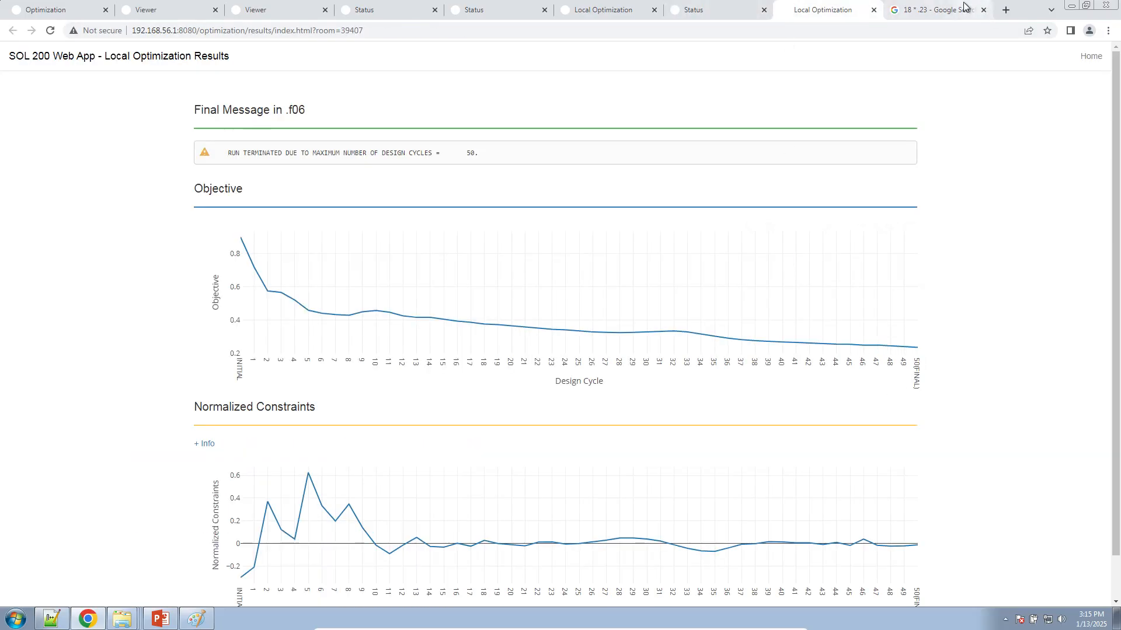
left_click(932, 9)
right_click(491, 166)
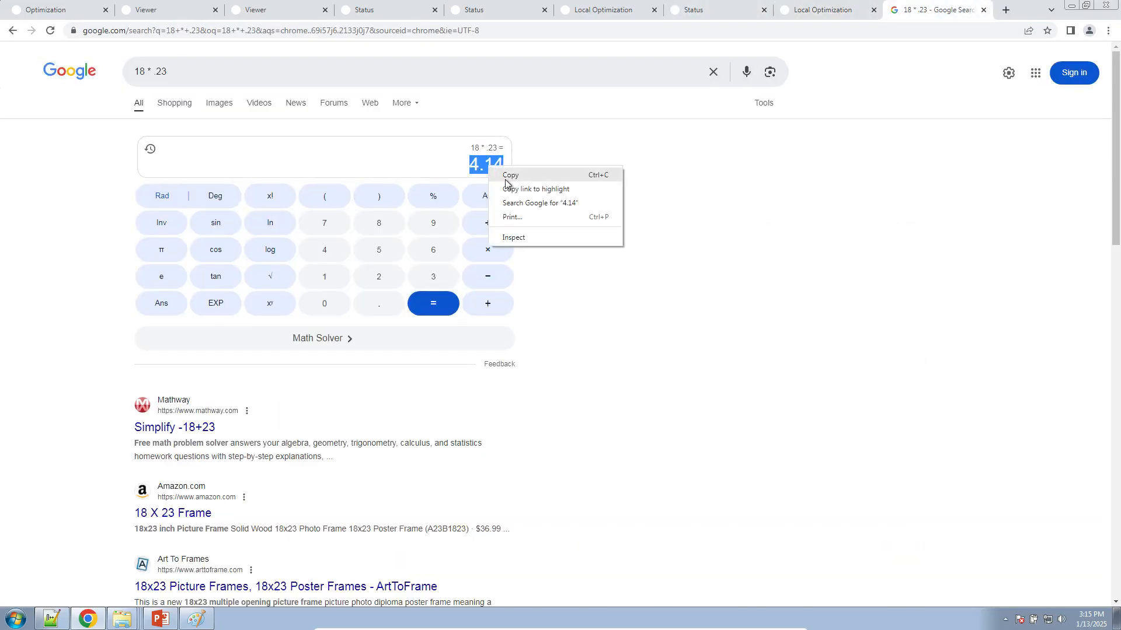
left_click(509, 174)
- In the "new 1" notes in Notepad++, record 4.14 kg as the Topology Optimization Mass and add a blank line below it
left_click(50, 617)
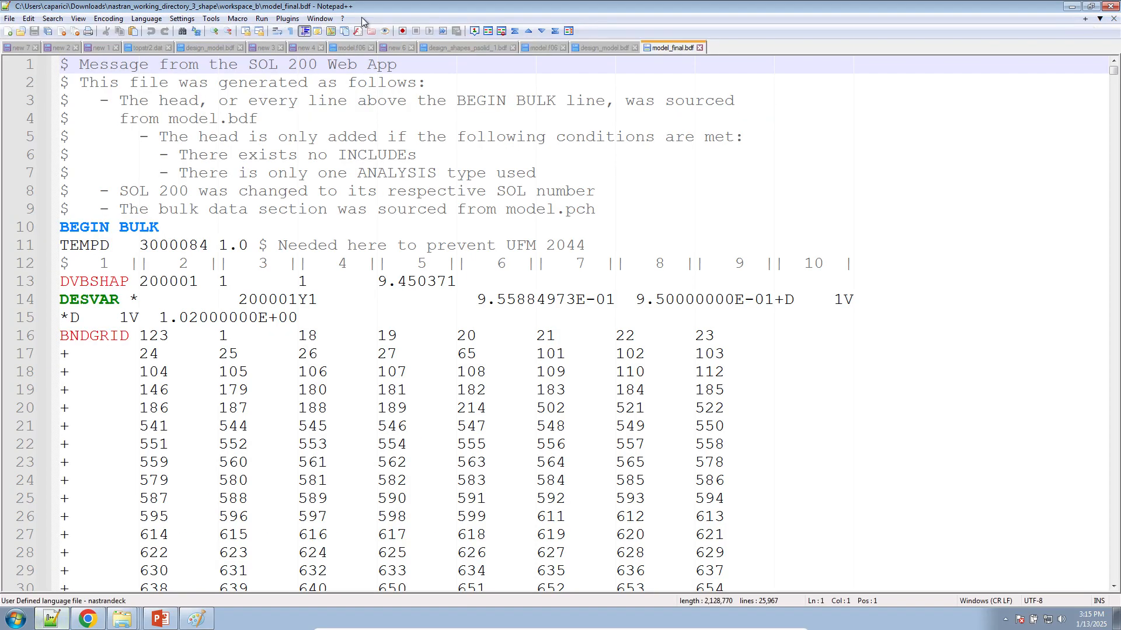
left_click(98, 48)
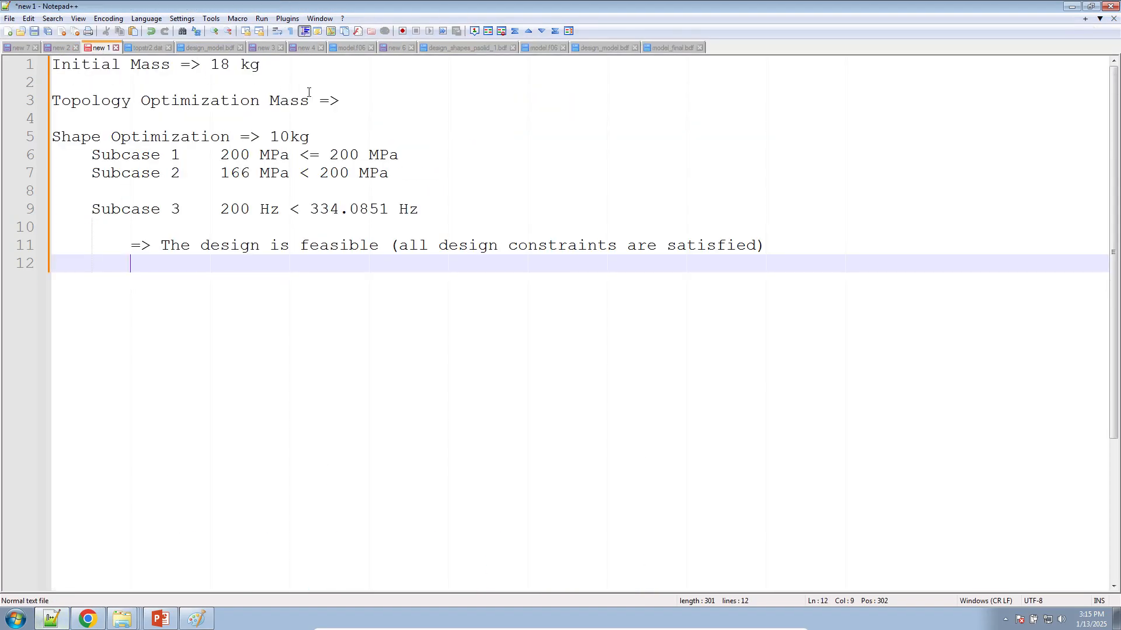
left_click(363, 98)
key("ctrl+v")
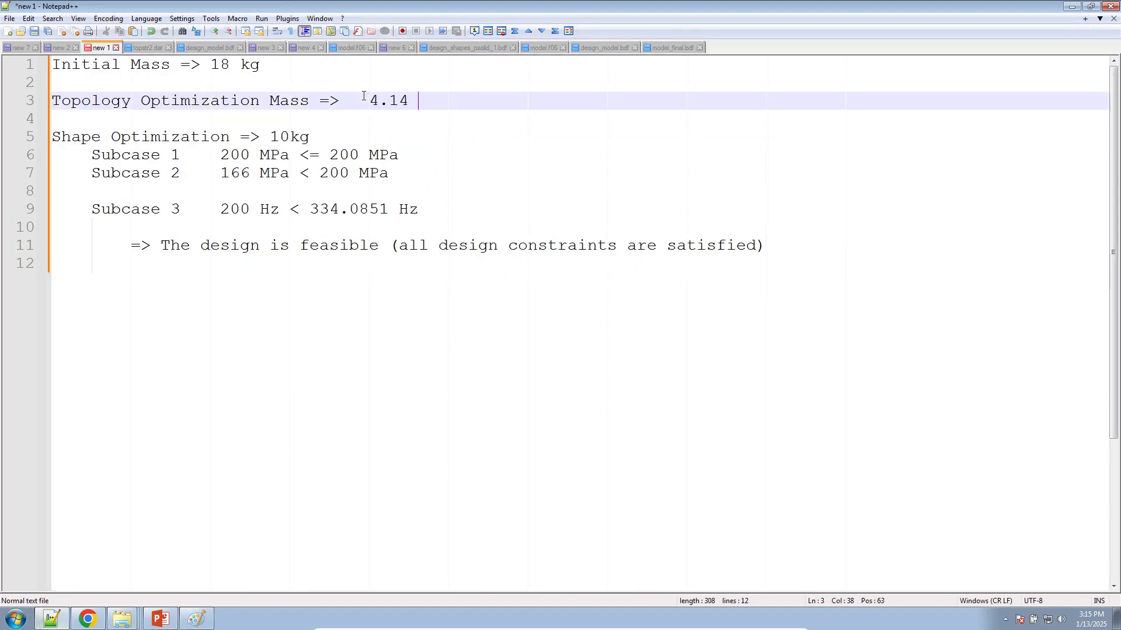
type("kg")
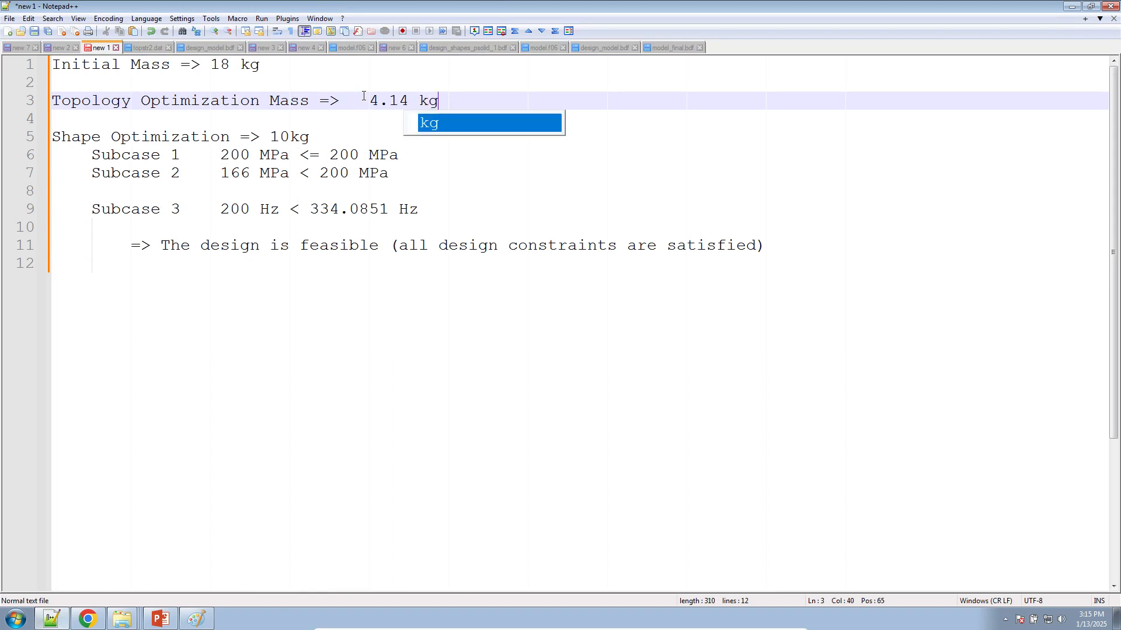
key("Return")
- Add two more blank lines above the Topology Optimization Mass entry and enlarge the notes' text
left_click(375, 87)
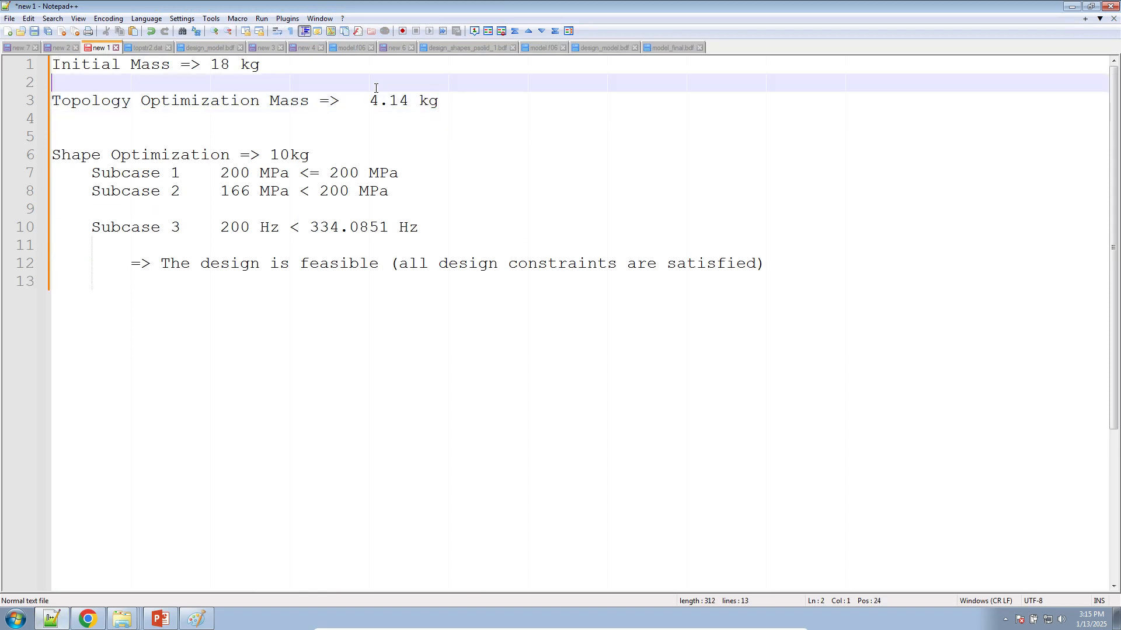
key("Return")
key("Return")
scroll(376, 146, "up", 1, "ctrl")
scroll(375, 153, "up", 1, "ctrl")
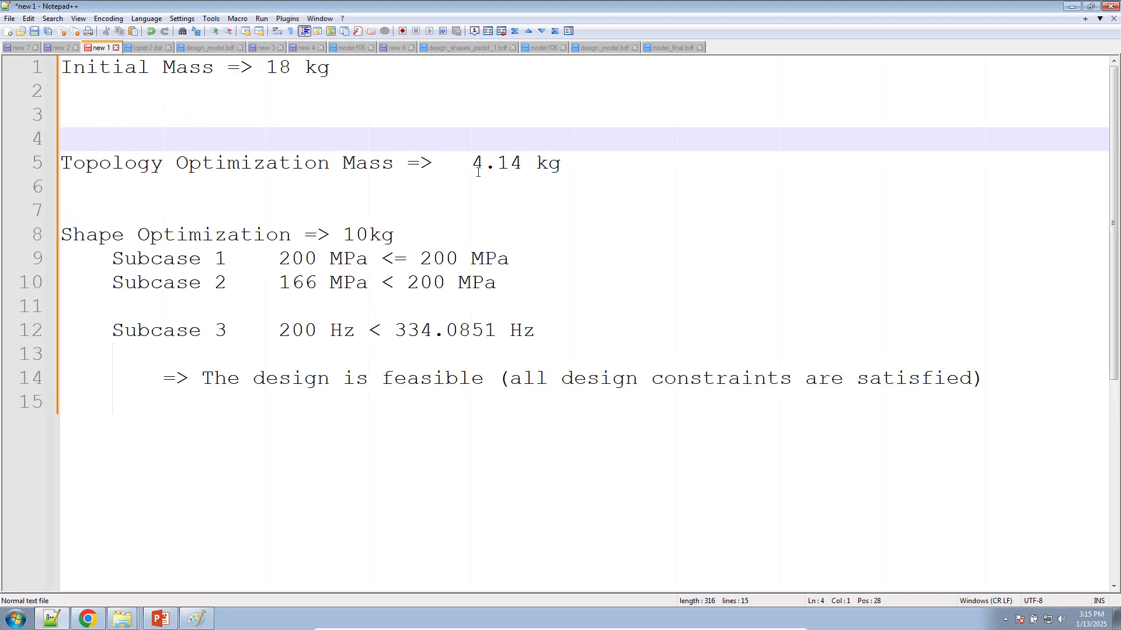
- Space the Shape Optimization mass as "10 kg" and clear the leftover indentation from the last line of the notes
left_click_drag(472, 164, 578, 166)
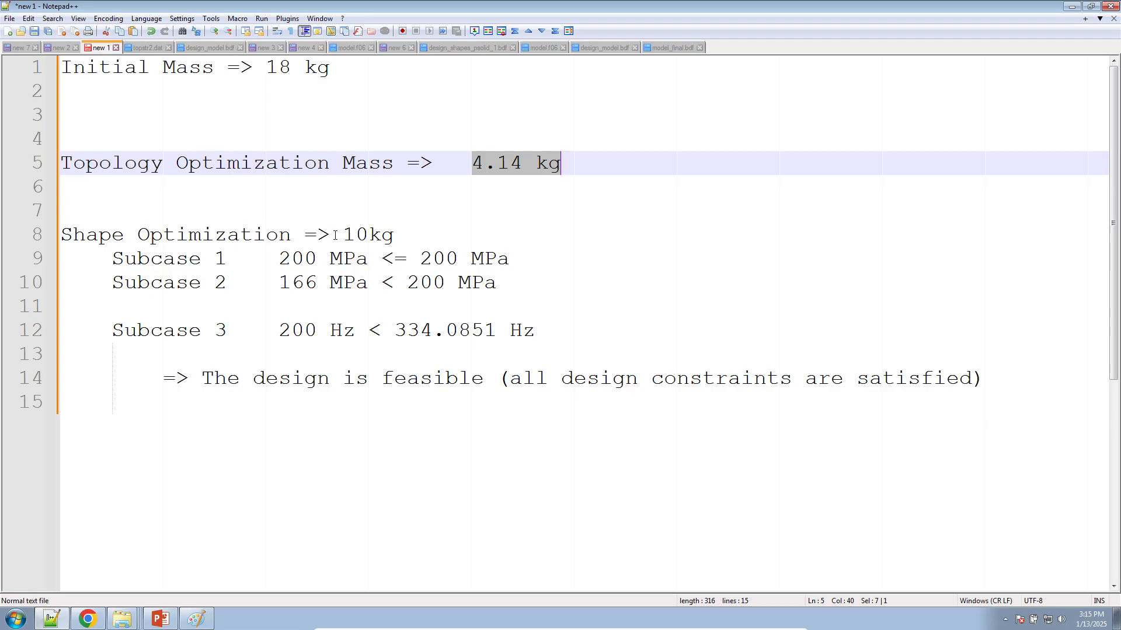
left_click(367, 233)
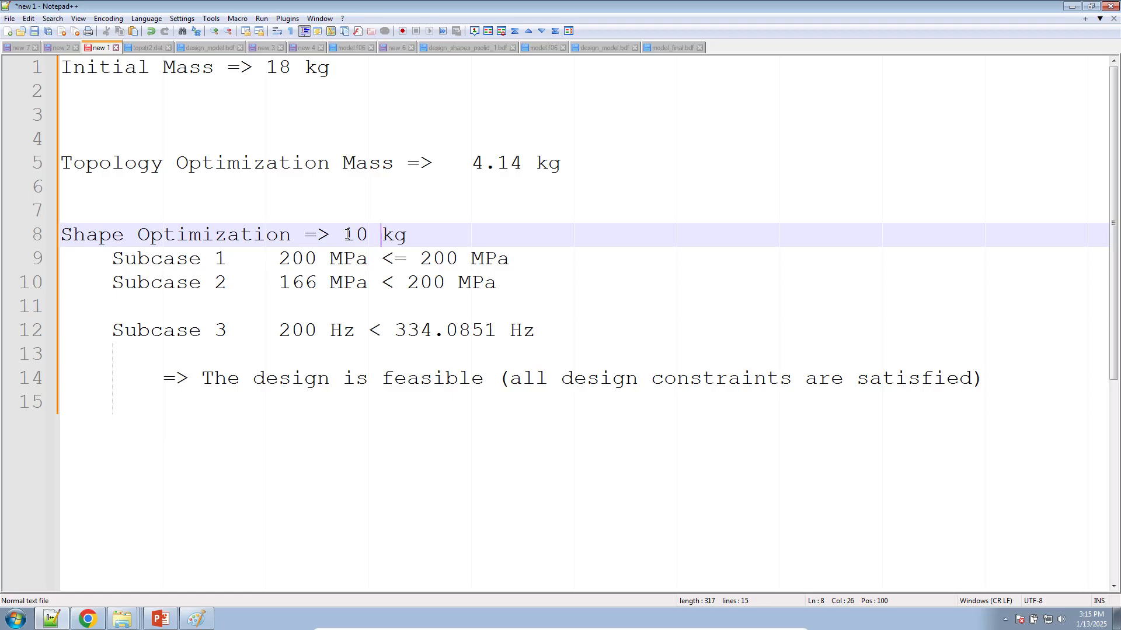
left_click_drag(347, 234, 409, 234)
left_click(523, 263)
left_click(529, 418)
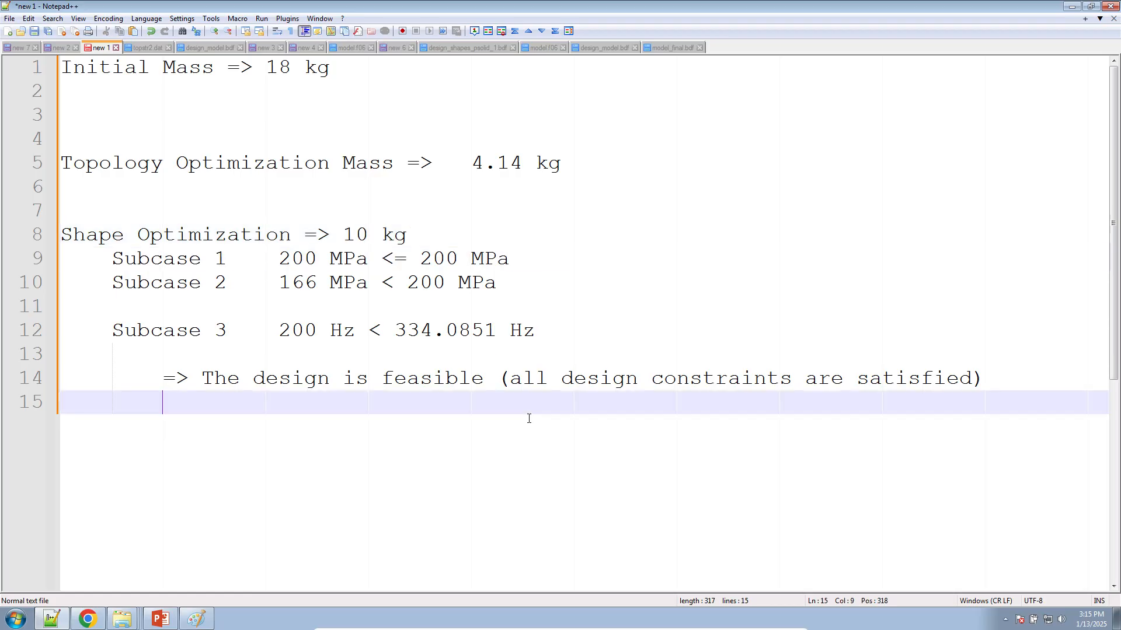
left_click_drag(528, 420, 39, 399)
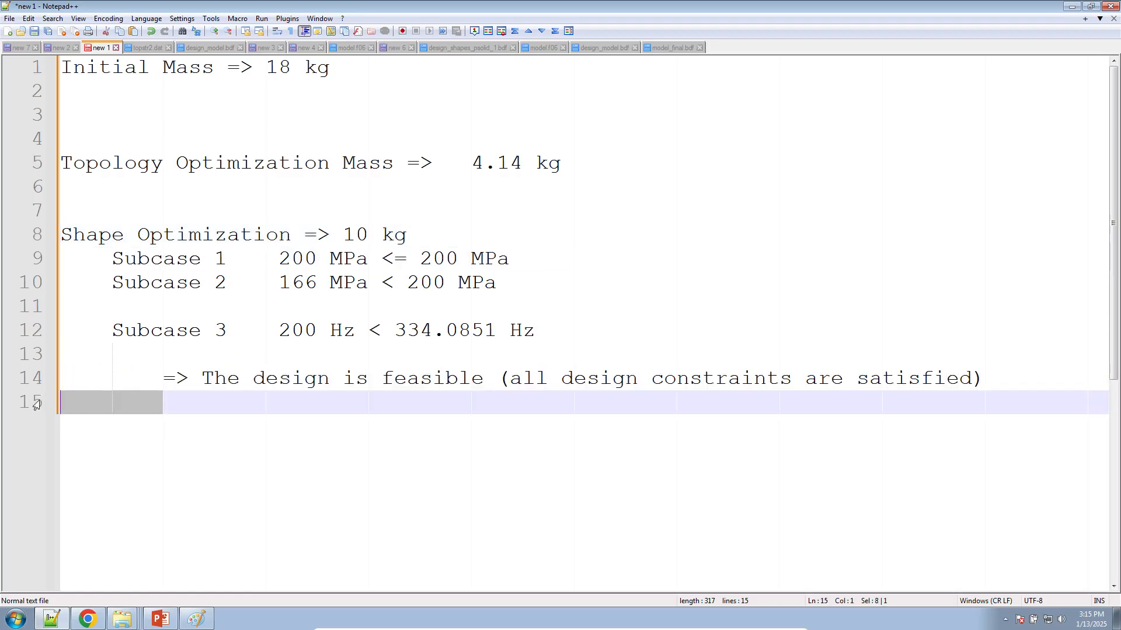
left_click(88, 475)
- Look through the "new 3", "new 4" and "new 6" notes and add a blank line at the end of "new 1"
left_click(269, 49)
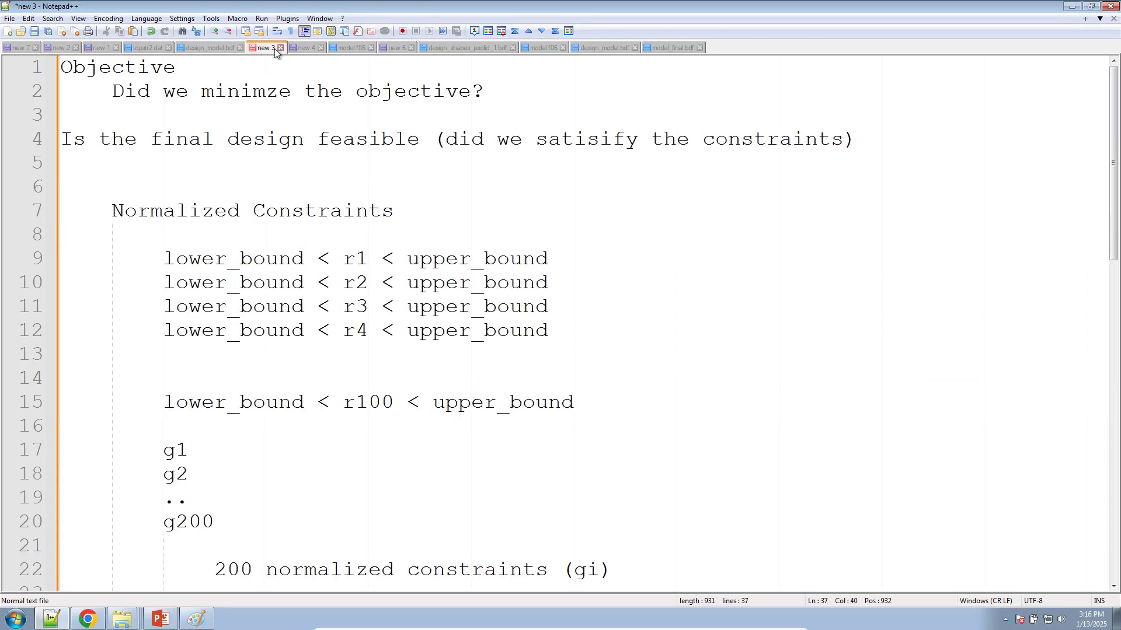
scroll(295, 169, "down", 12)
scroll(295, 245, "up", 12)
left_click(299, 47)
left_click(392, 47)
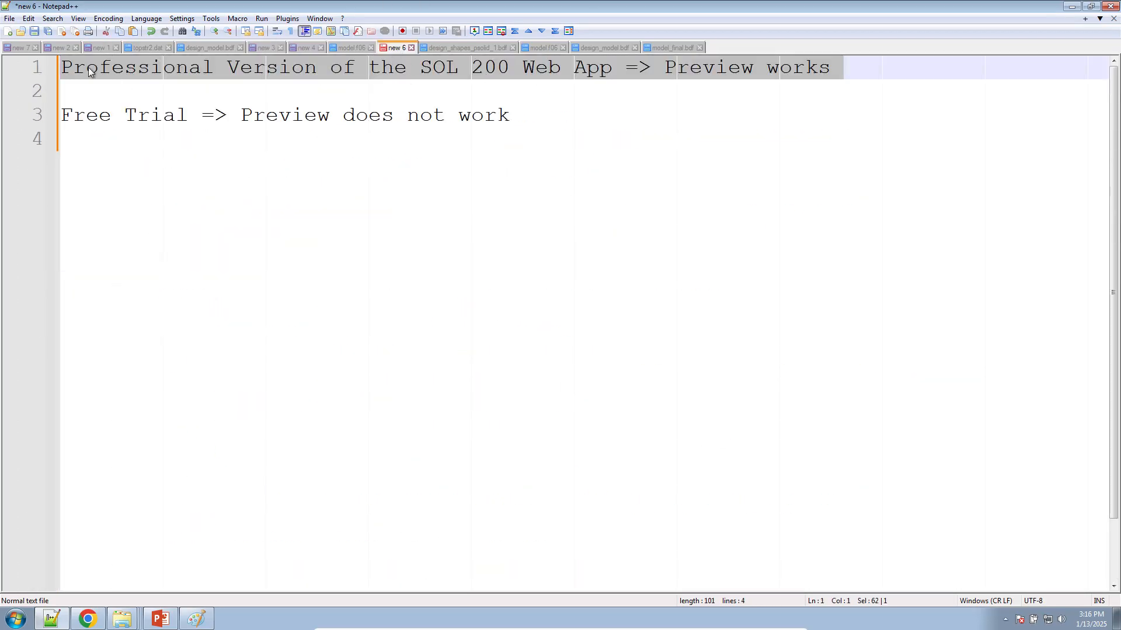
left_click(90, 47)
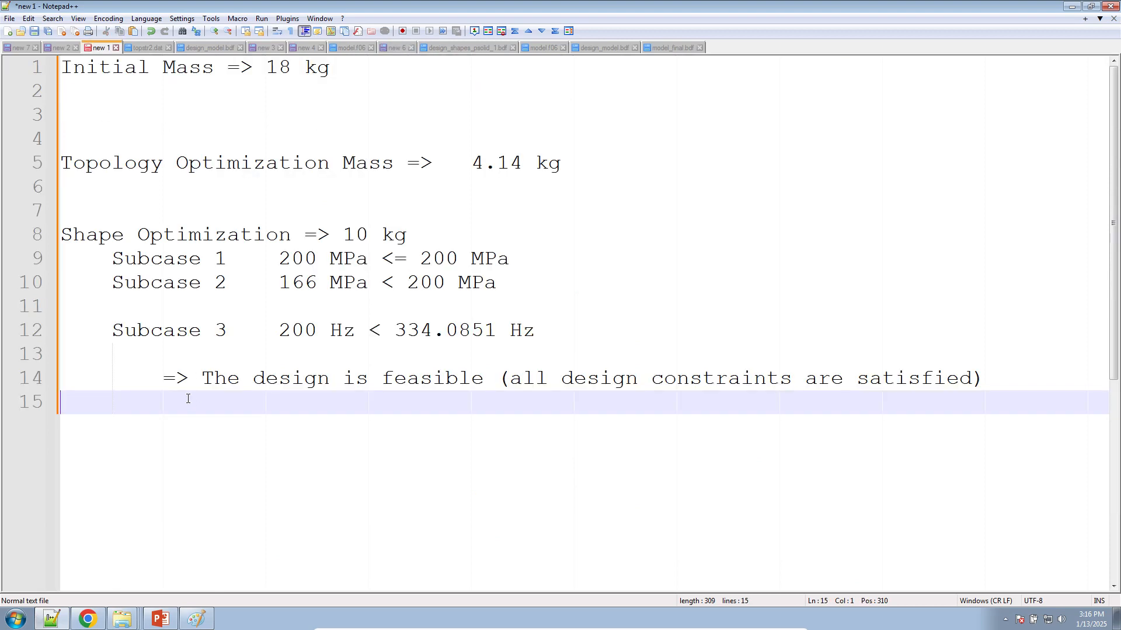
key("Return")
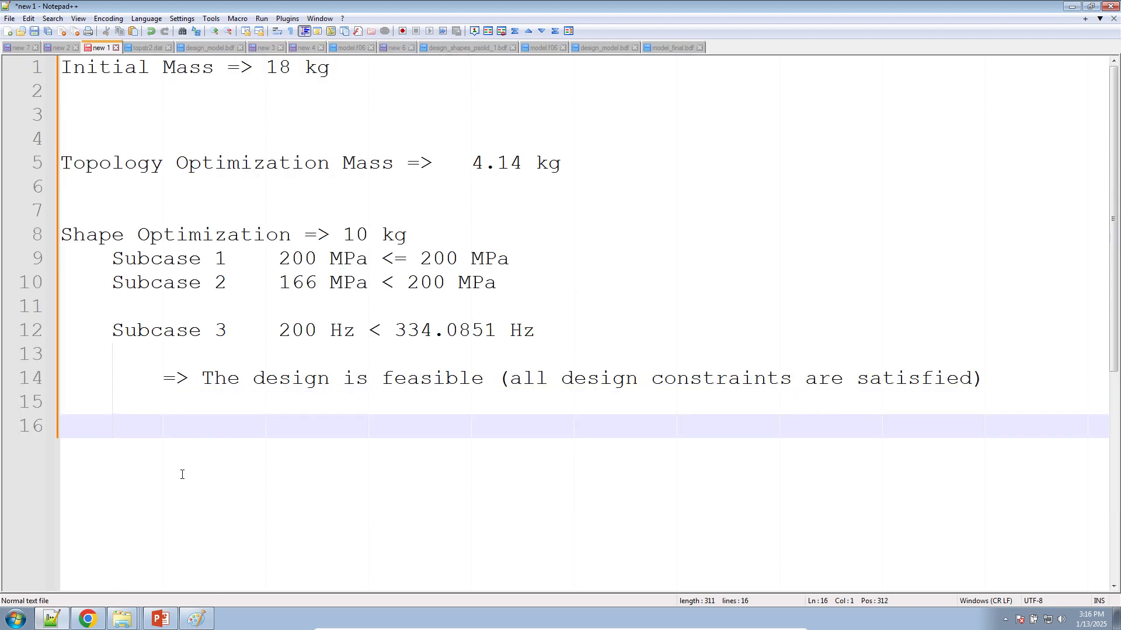
- Switch to the ws_topstr2.pptx presentation, start the slide show from slide 2, and open the pen and laser pointer options
left_click(161, 618)
left_click(51, 157)
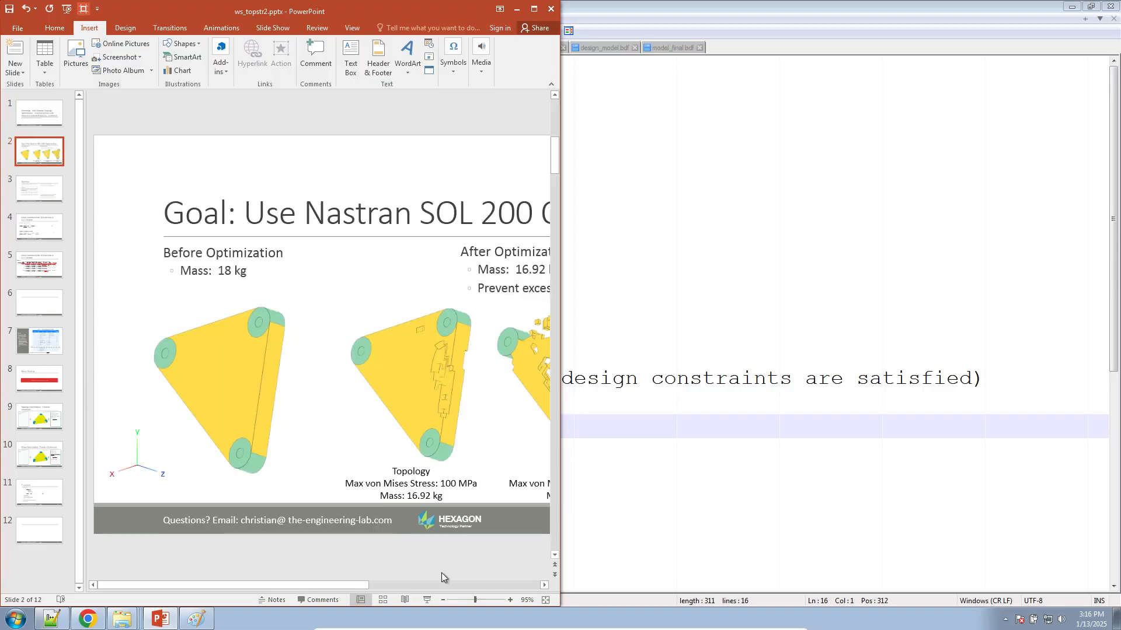
left_click(426, 600)
left_click(55, 619)
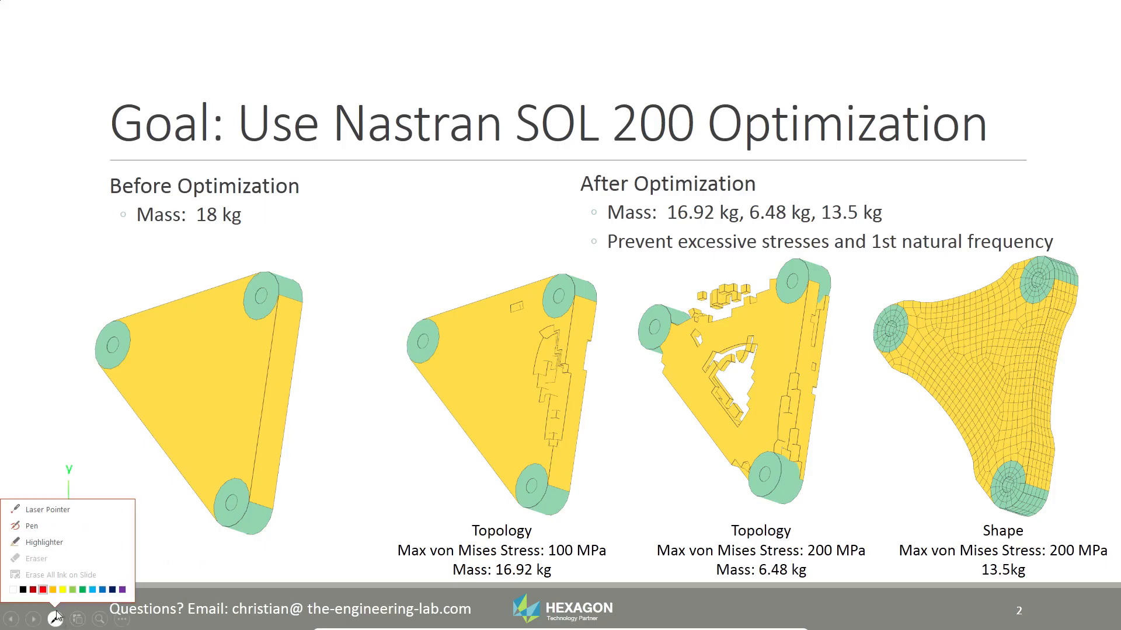